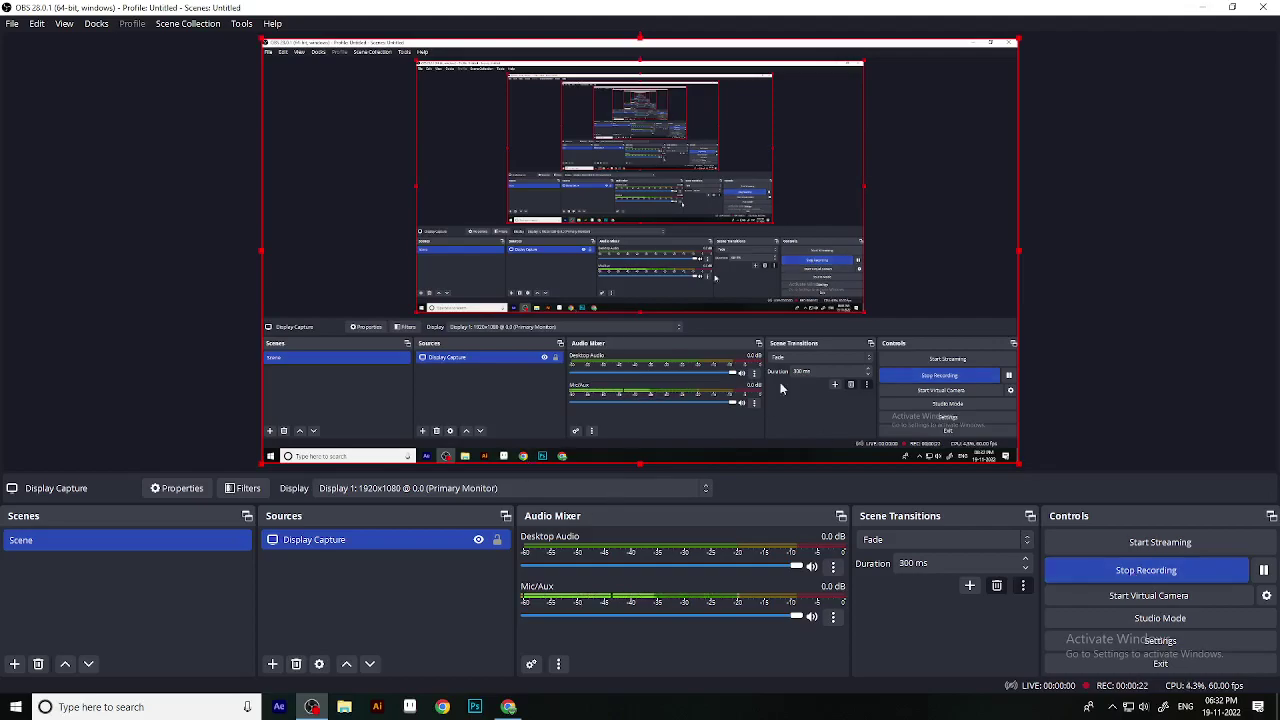
Step: Minimize the OBS window and refresh the desktop once
{"action": "left_click", "coordinate": [1201, 7]}
{"action": "right_click", "coordinate": [476, 181]}
{"action": "left_click", "coordinate": [510, 219]}
Step: Refresh the desktop five more times from its context menu
{"action": "right_click", "coordinate": [518, 231]}
{"action": "left_click", "coordinate": [531, 268]}
{"action": "right_click", "coordinate": [536, 263]}
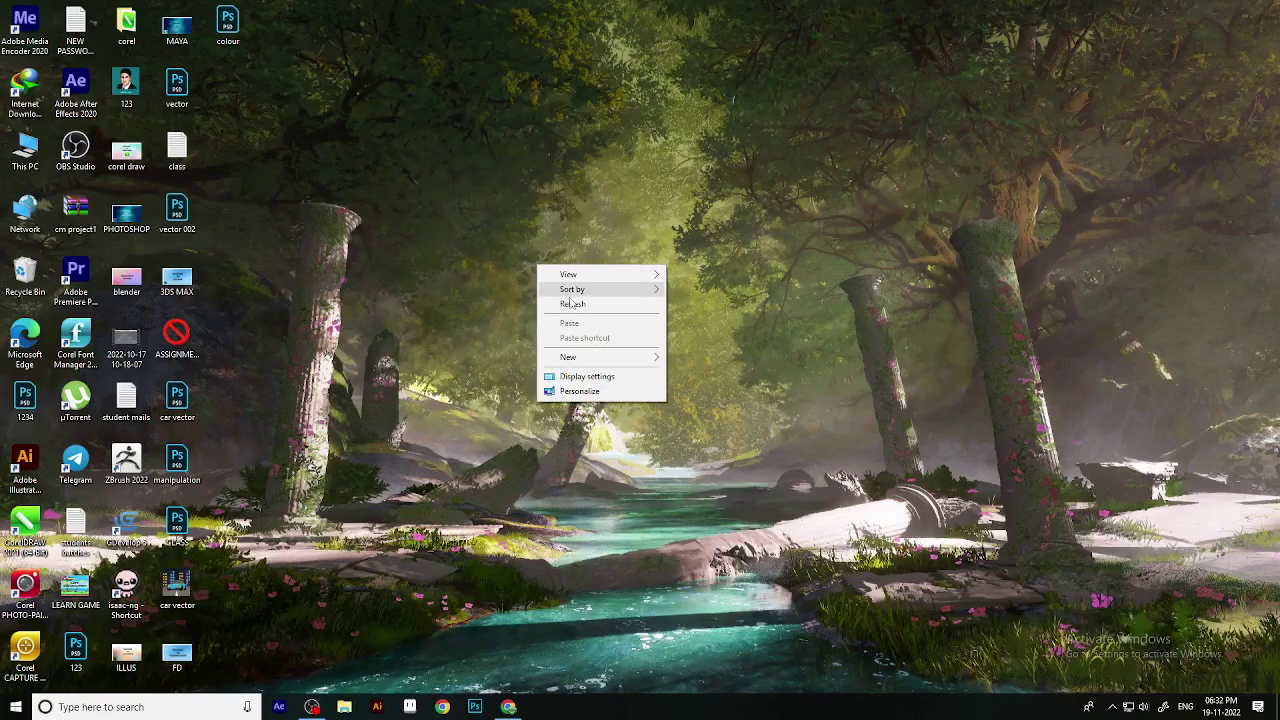
{"action": "left_click", "coordinate": [570, 302]}
{"action": "right_click", "coordinate": [583, 309]}
{"action": "left_click", "coordinate": [612, 338]}
{"action": "right_click", "coordinate": [615, 252]}
{"action": "left_click", "coordinate": [635, 293]}
{"action": "right_click", "coordinate": [649, 287]}
{"action": "left_click", "coordinate": [668, 335]}
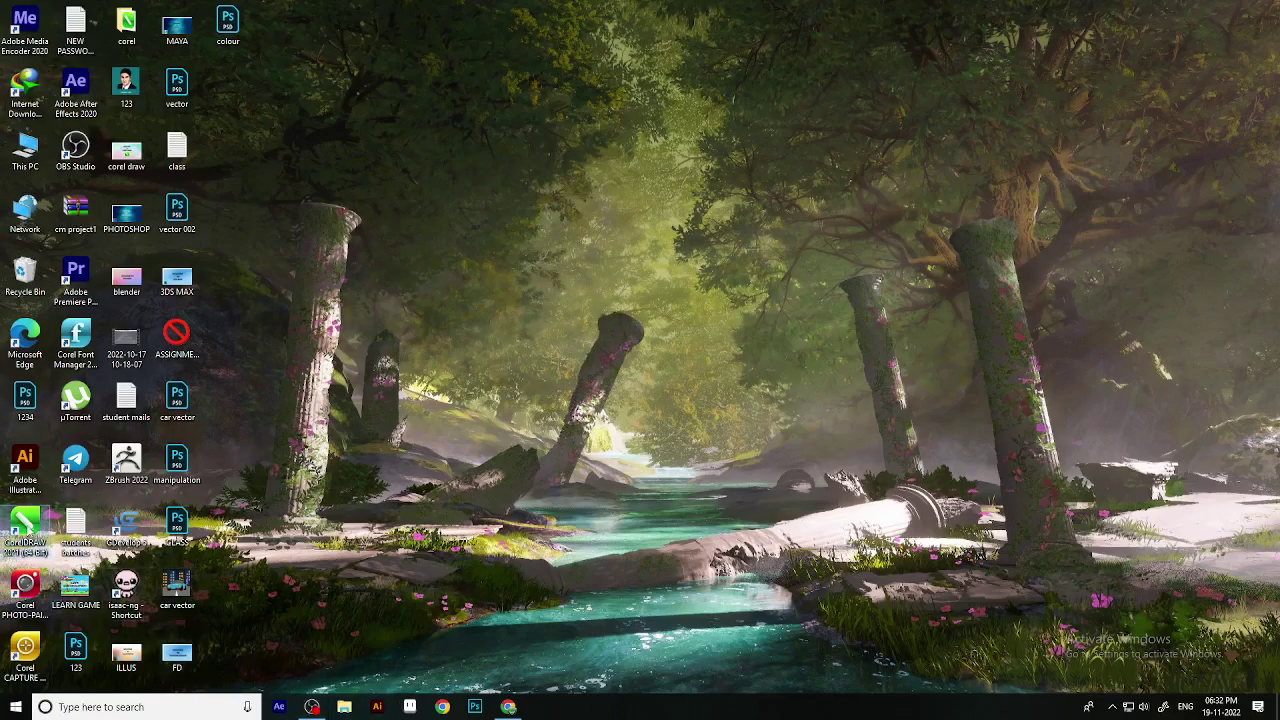
Step: Launch CorelDRAW 2021, dismiss the Welcome Screen, and create a 1-page document named 'weld trim'
{"action": "double_click", "coordinate": [27, 528]}
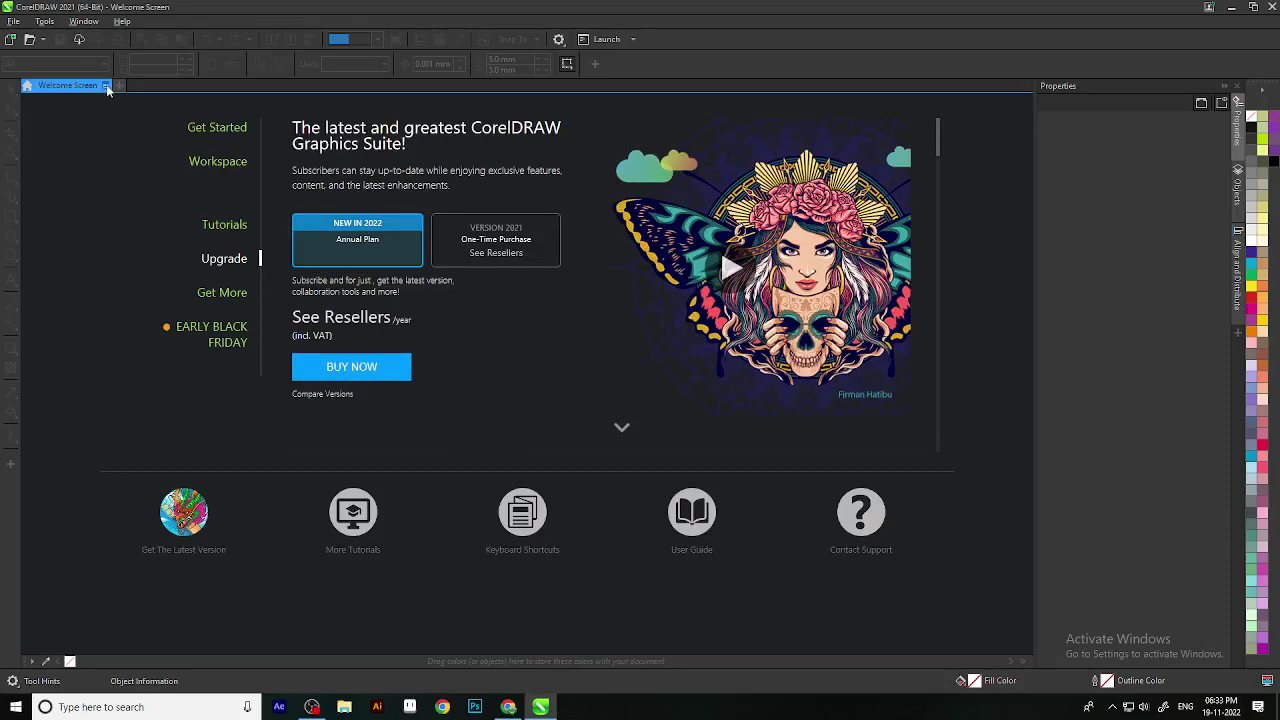
{"action": "left_click", "coordinate": [108, 86]}
{"action": "left_click", "coordinate": [13, 21]}
{"action": "left_click", "coordinate": [40, 42]}
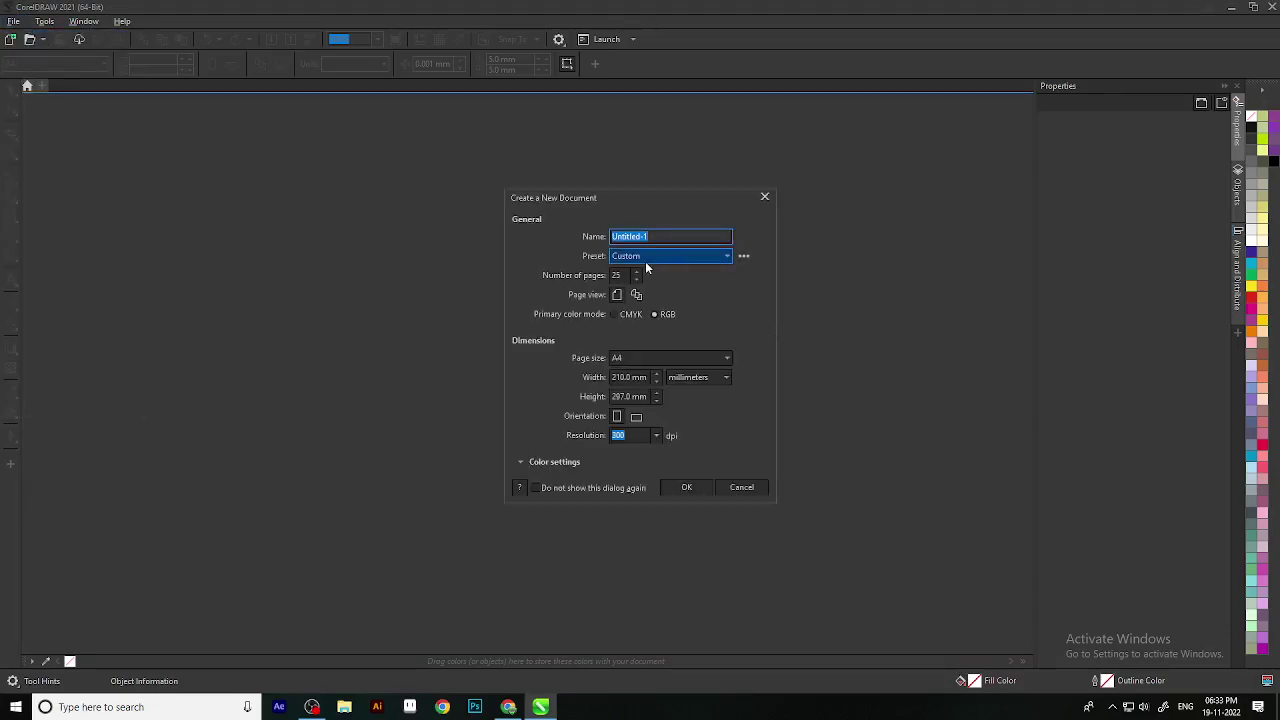
{"action": "type", "text": "weld trim"}
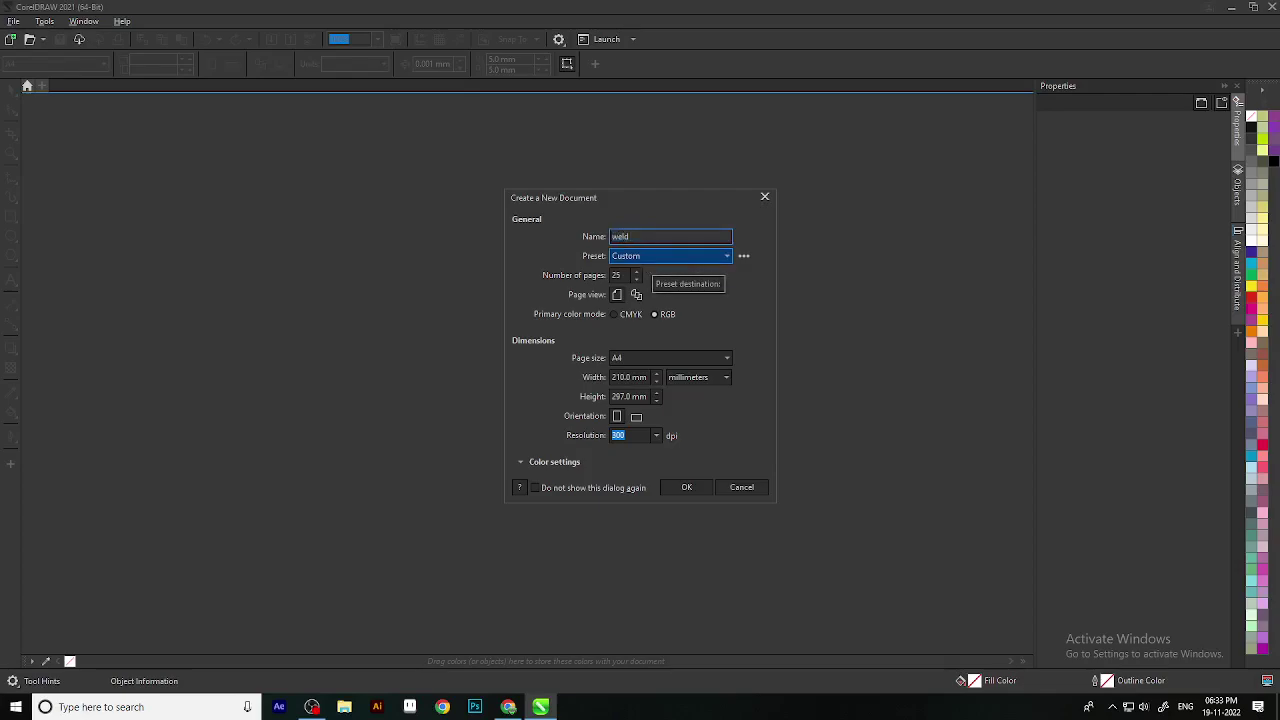
{"action": "double_click", "coordinate": [630, 276]}
{"action": "type", "text": "1"}
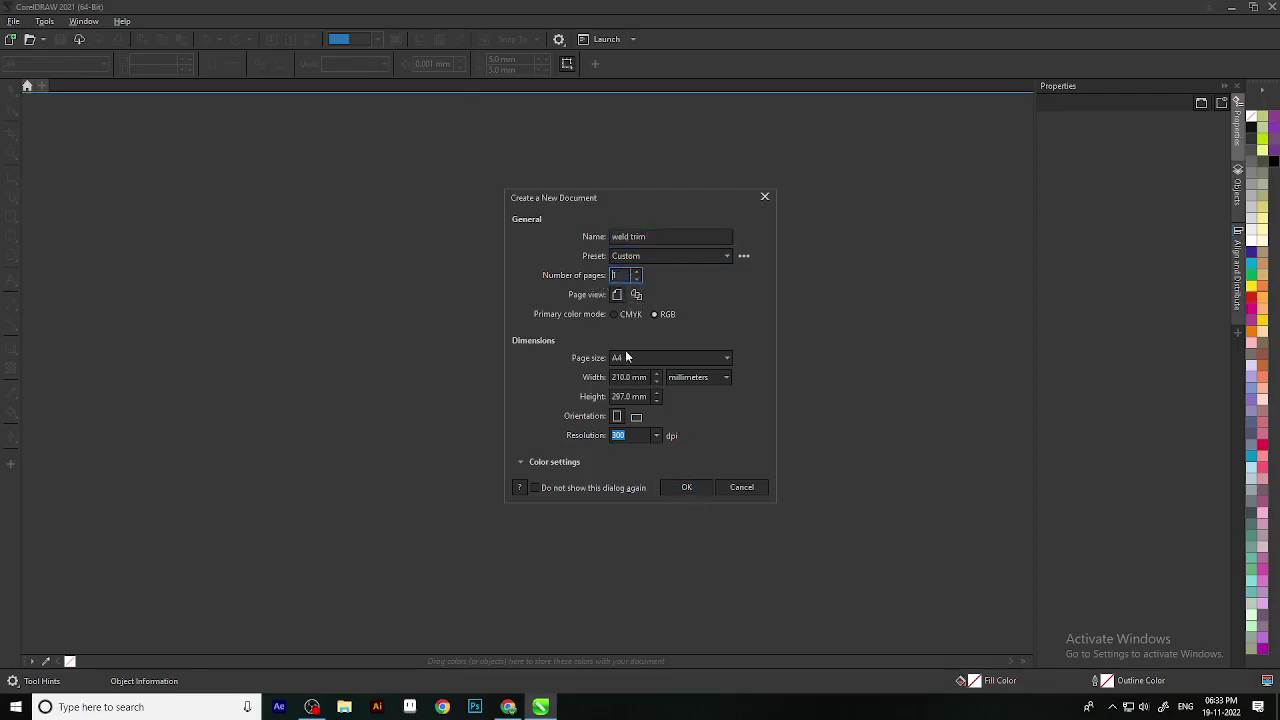
{"action": "left_click", "coordinate": [675, 488]}
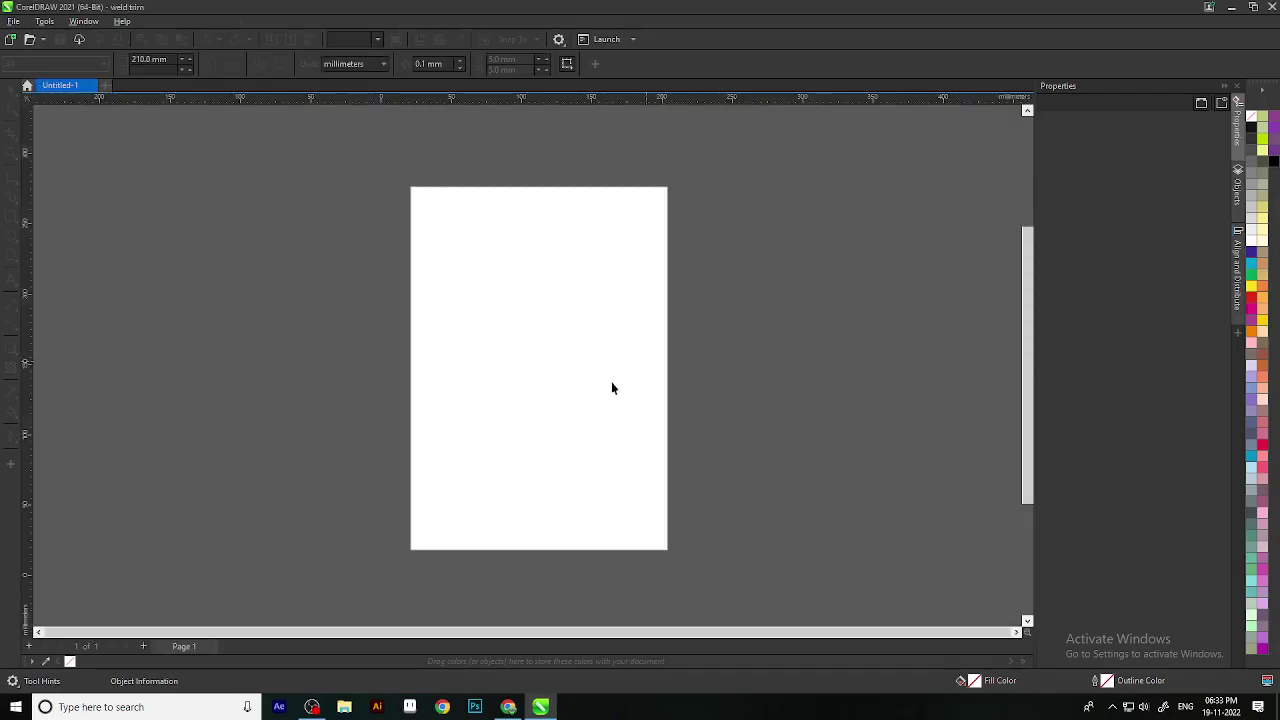
{"action": "scroll", "coordinate": [513, 318], "scroll_direction": "down", "scroll_amount": 2}
{"action": "left_click_drag", "start_coordinate": [646, 334], "coordinate": [711, 363]}
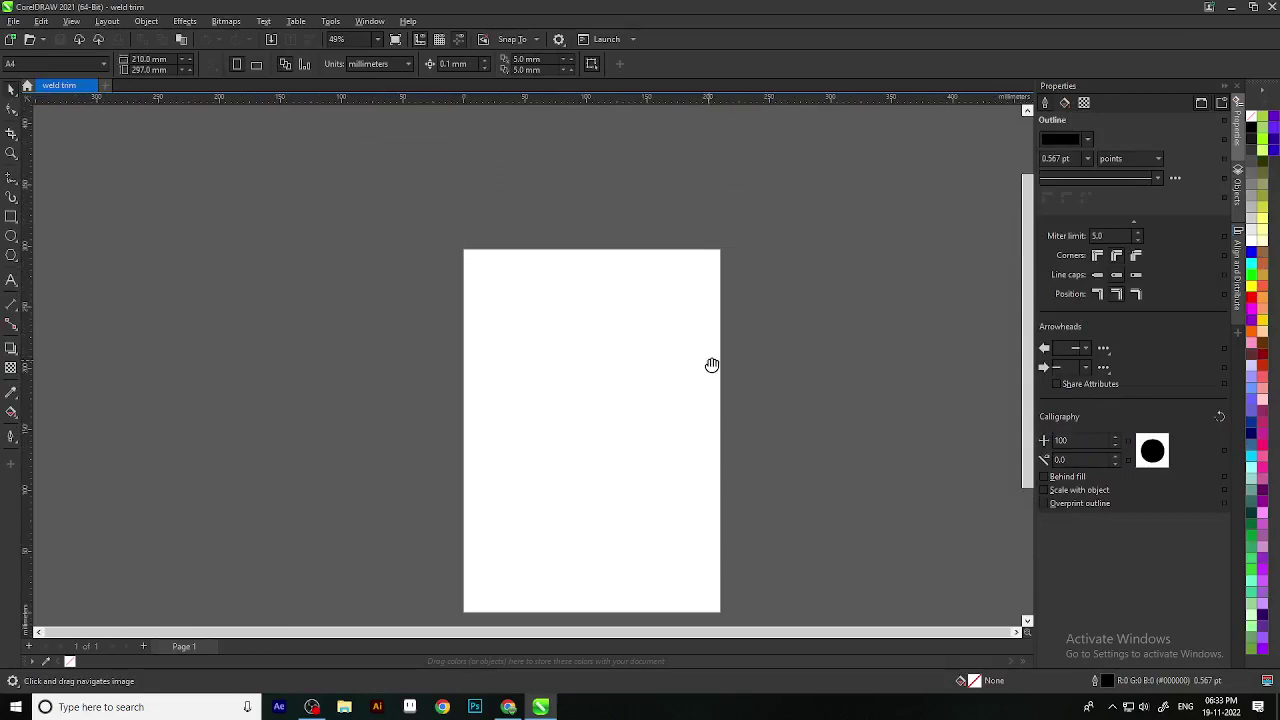
{"action": "scroll", "coordinate": [672, 316], "scroll_direction": "down", "scroll_amount": 1}
{"action": "scroll", "coordinate": [672, 316], "scroll_direction": "up", "scroll_amount": 2}
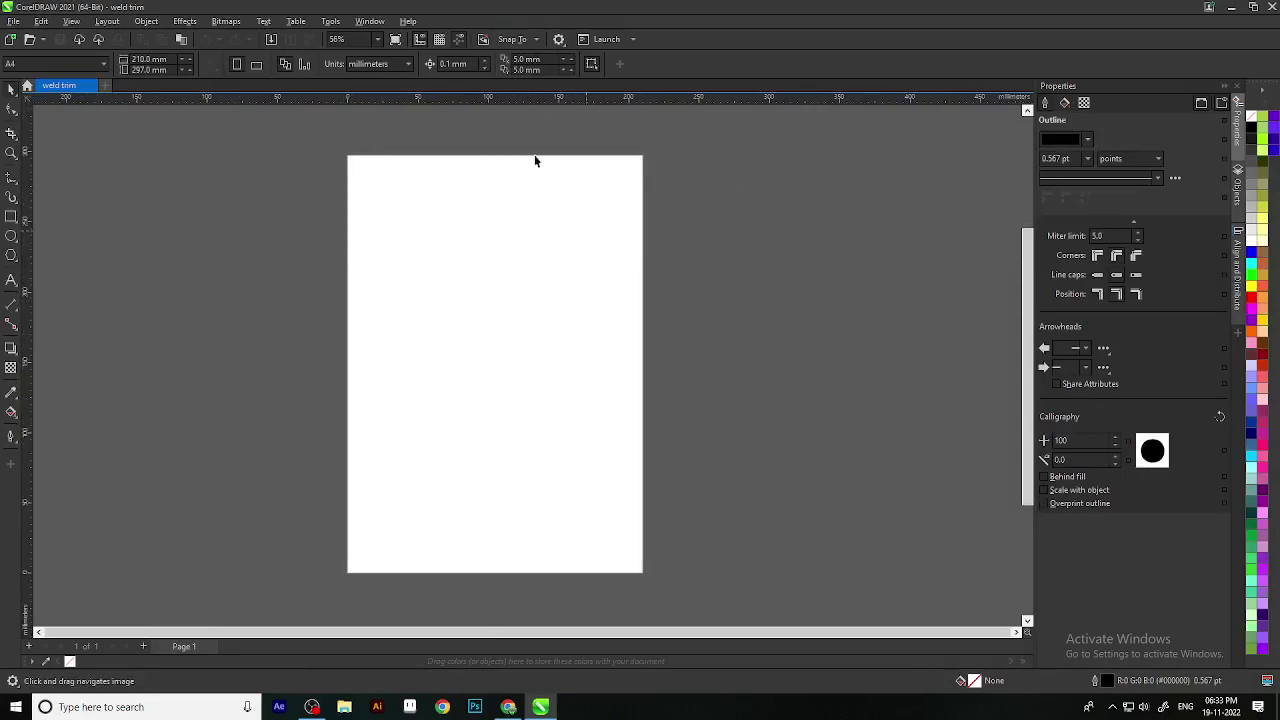
{"action": "left_click", "coordinate": [12, 88]}
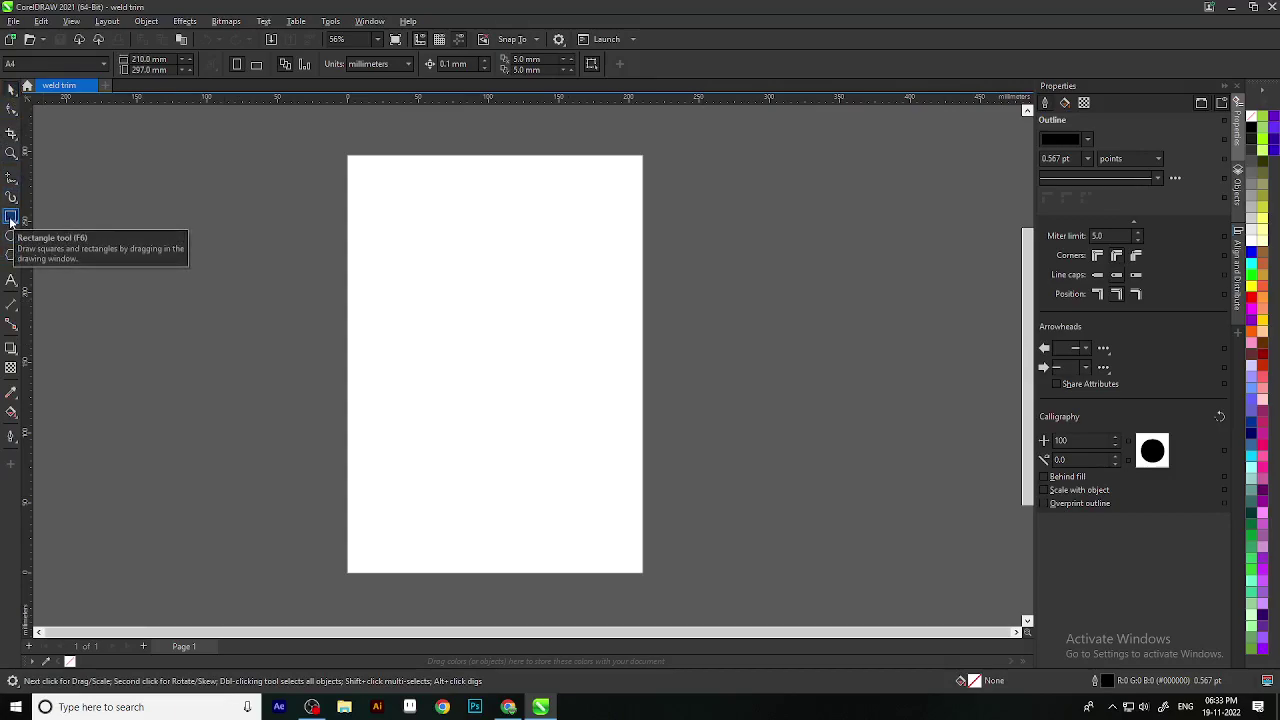
Step: Draw a trial rectangle on the page and delete it
{"action": "left_click", "coordinate": [11, 217]}
{"action": "scroll", "coordinate": [470, 260], "scroll_direction": "up", "scroll_amount": 2}
{"action": "left_click_drag", "start_coordinate": [404, 238], "coordinate": [527, 401]}
{"action": "left_click", "coordinate": [11, 88]}
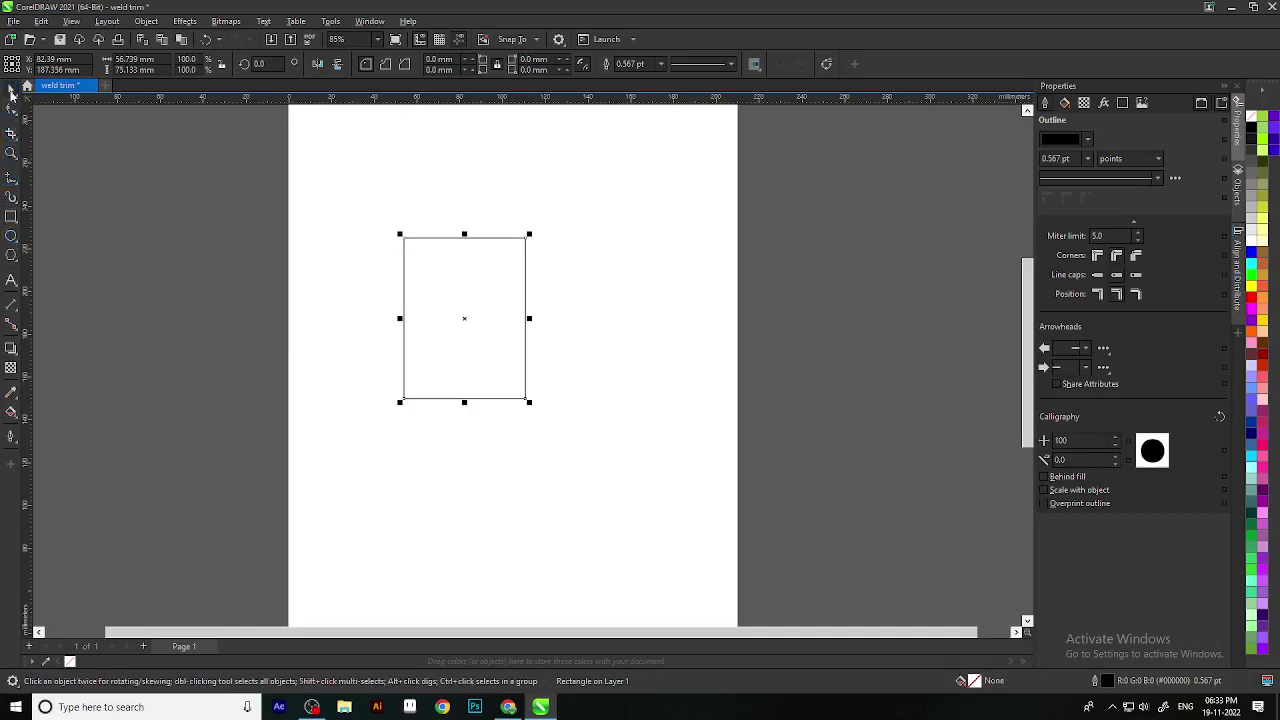
{"action": "key", "text": "Delete"}
{"action": "scroll", "coordinate": [461, 396], "scroll_direction": "down", "scroll_amount": 1}
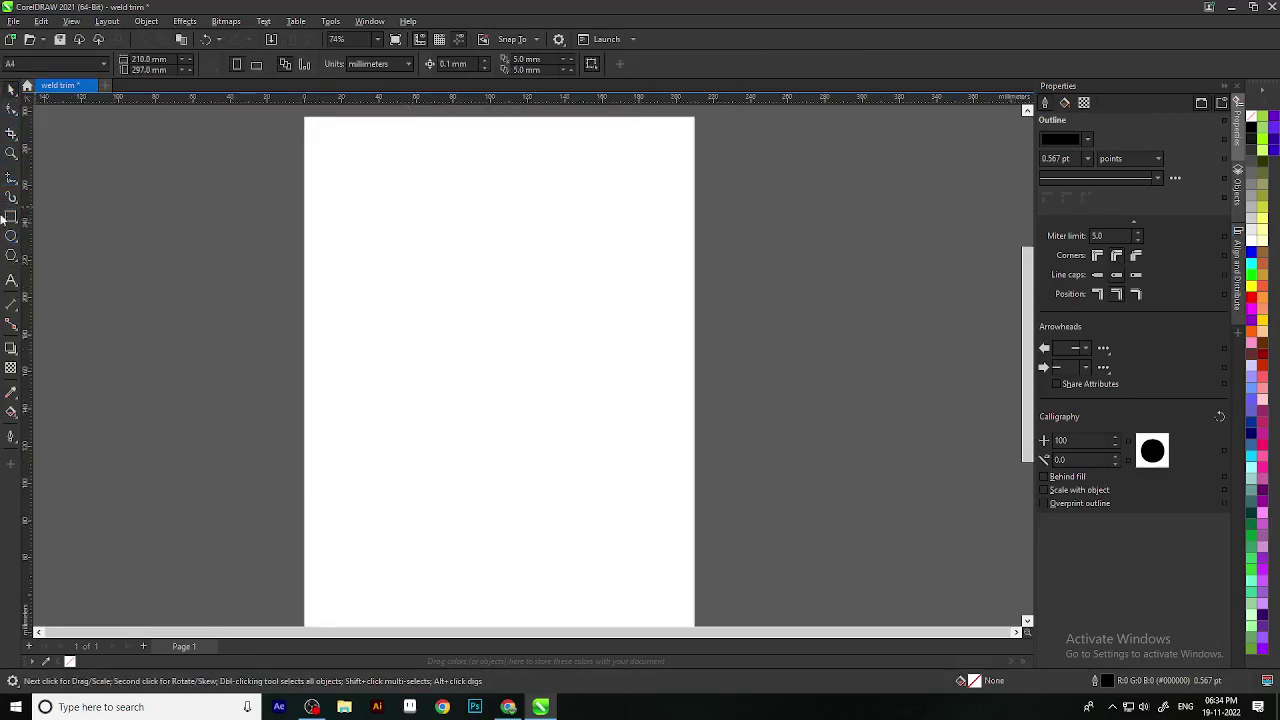
Step: Draw a circle in the upper middle of the page
{"action": "left_click", "coordinate": [11, 237]}
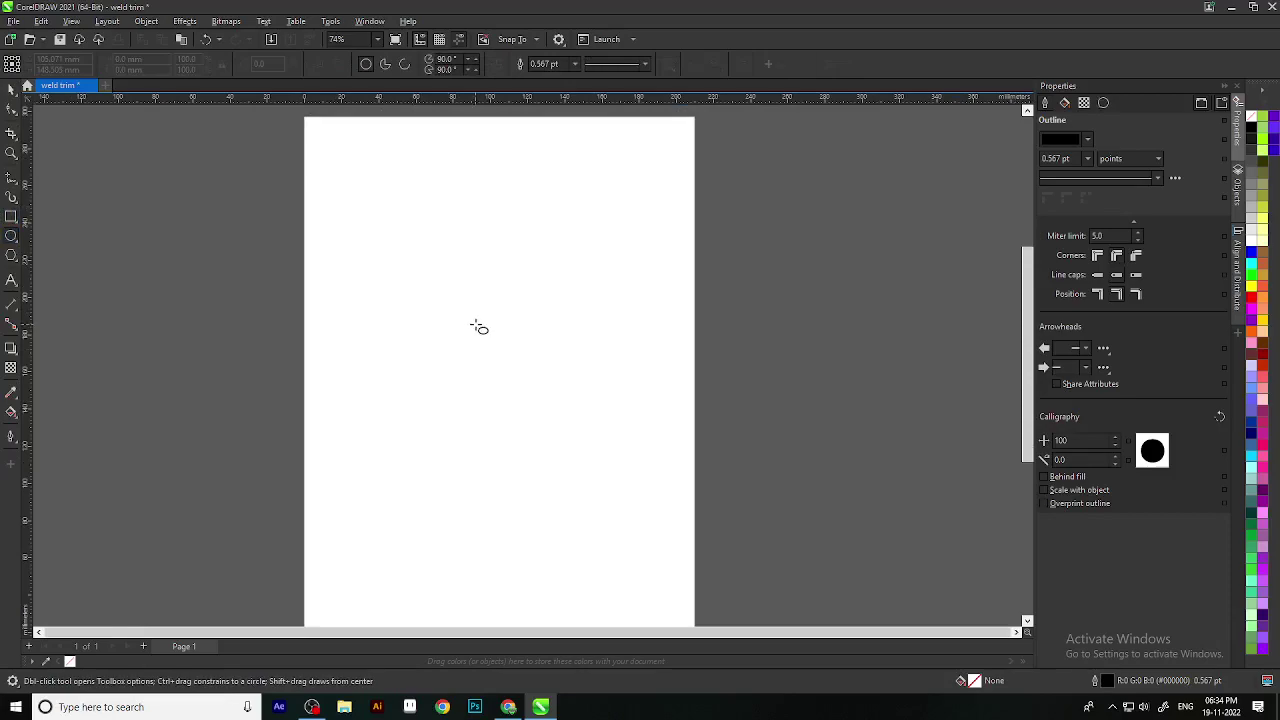
{"action": "scroll", "coordinate": [480, 326], "scroll_direction": "up", "scroll_amount": 2}
{"action": "left_click_drag", "start_coordinate": [426, 270], "coordinate": [604, 451]}
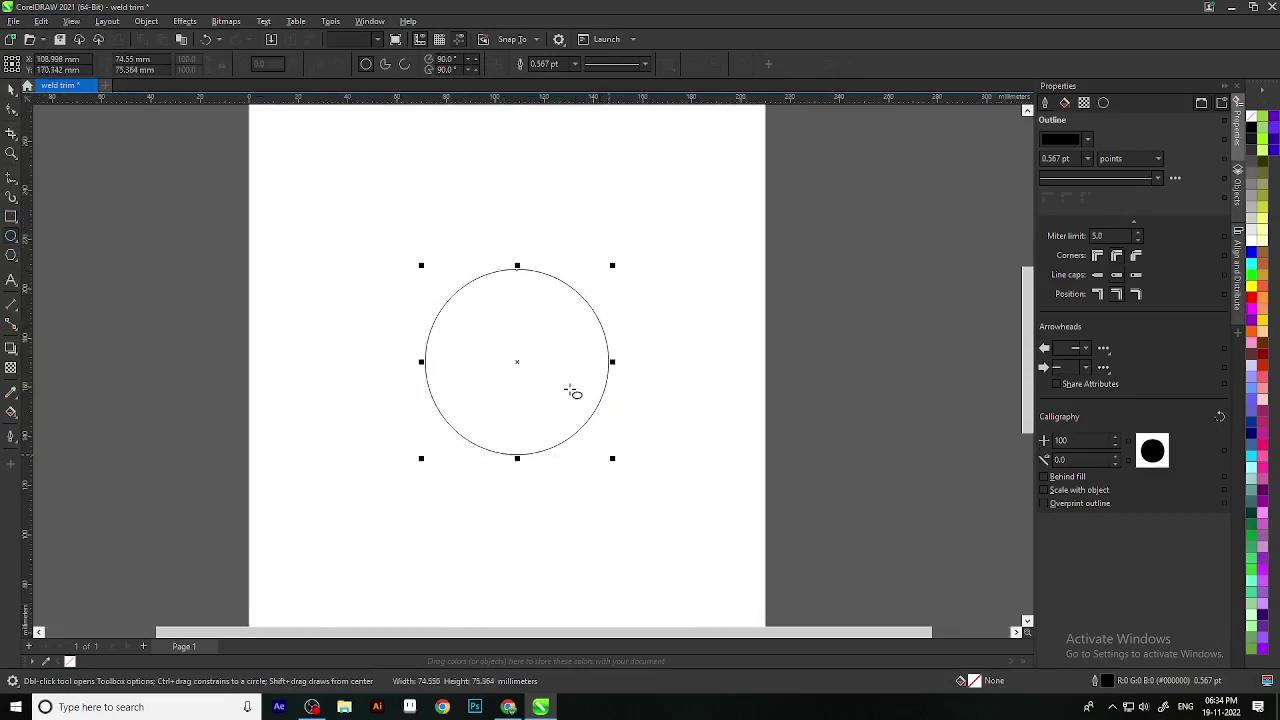
Step: Draw a tall narrow rectangle below the circle, about 20.6 mm wide
{"action": "left_click", "coordinate": [11, 216]}
{"action": "scroll", "coordinate": [570, 499], "scroll_direction": "down", "scroll_amount": 6}
{"action": "scroll", "coordinate": [575, 503], "scroll_direction": "down", "scroll_amount": 1}
{"action": "left_click_drag", "start_coordinate": [570, 529], "coordinate": [562, 461]}
{"action": "key", "text": "F10"}
{"action": "scroll", "coordinate": [545, 482], "scroll_direction": "up", "scroll_amount": 2}
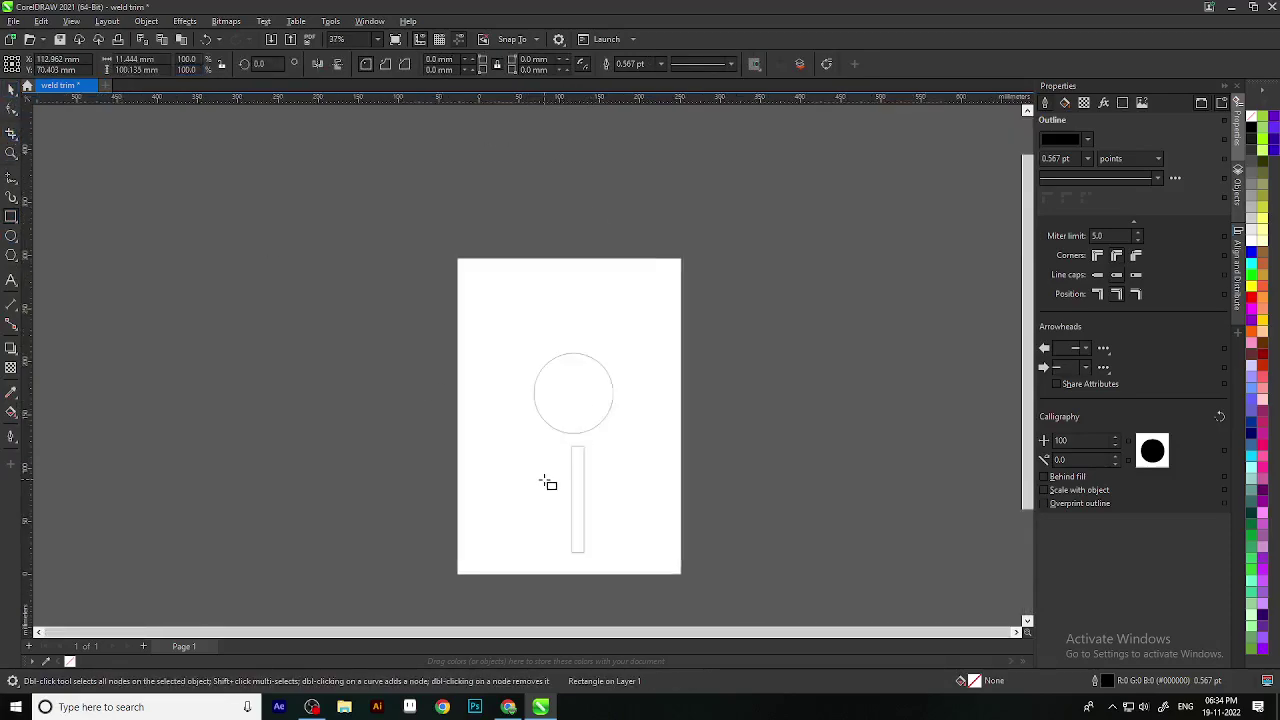
{"action": "left_click_drag", "start_coordinate": [577, 521], "coordinate": [560, 507]}
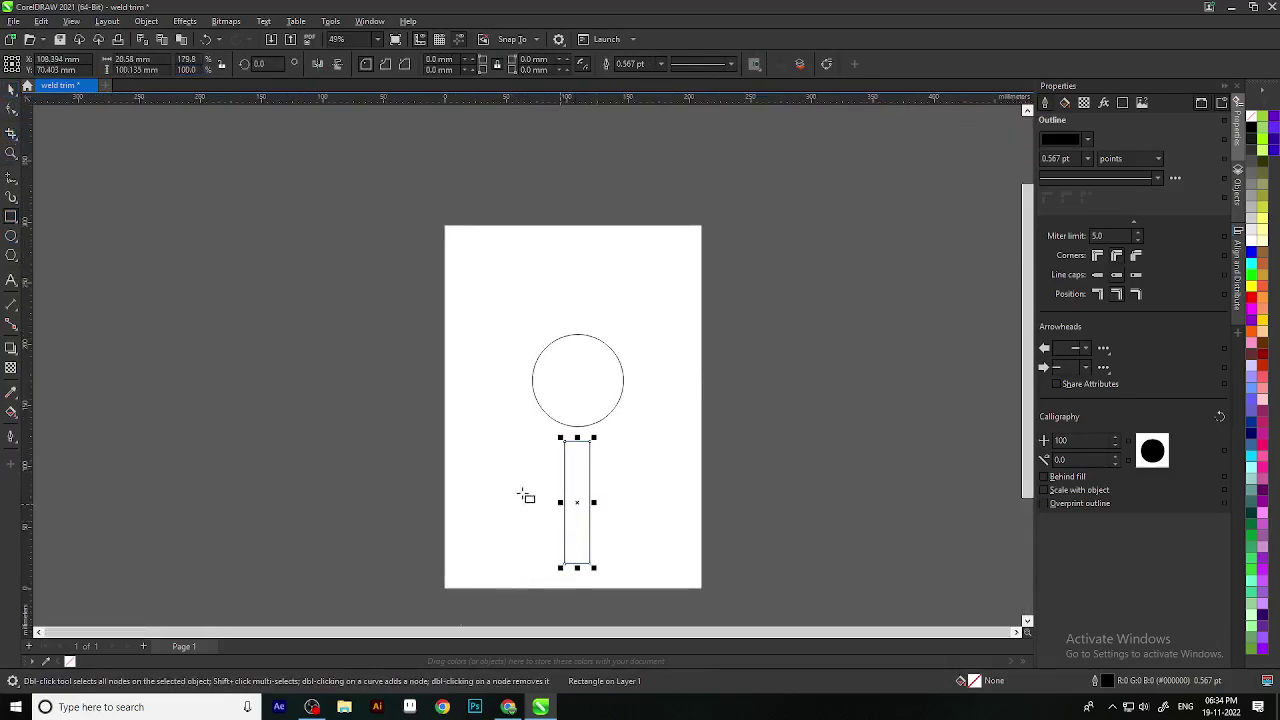
Step: Move the rectangle so it sits centred under the circle, touching its bottom
{"action": "left_click", "coordinate": [10, 88]}
{"action": "scroll", "coordinate": [600, 530], "scroll_direction": "up", "scroll_amount": 2}
{"action": "left_click_drag", "start_coordinate": [584, 550], "coordinate": [565, 458]}
{"action": "left_click", "coordinate": [702, 506]}
{"action": "scroll", "coordinate": [591, 468], "scroll_direction": "down", "scroll_amount": 4}
{"action": "scroll", "coordinate": [592, 432], "scroll_direction": "up", "scroll_amount": 1}
{"action": "scroll", "coordinate": [592, 440], "scroll_direction": "up", "scroll_amount": 2}
{"action": "left_click", "coordinate": [587, 457]}
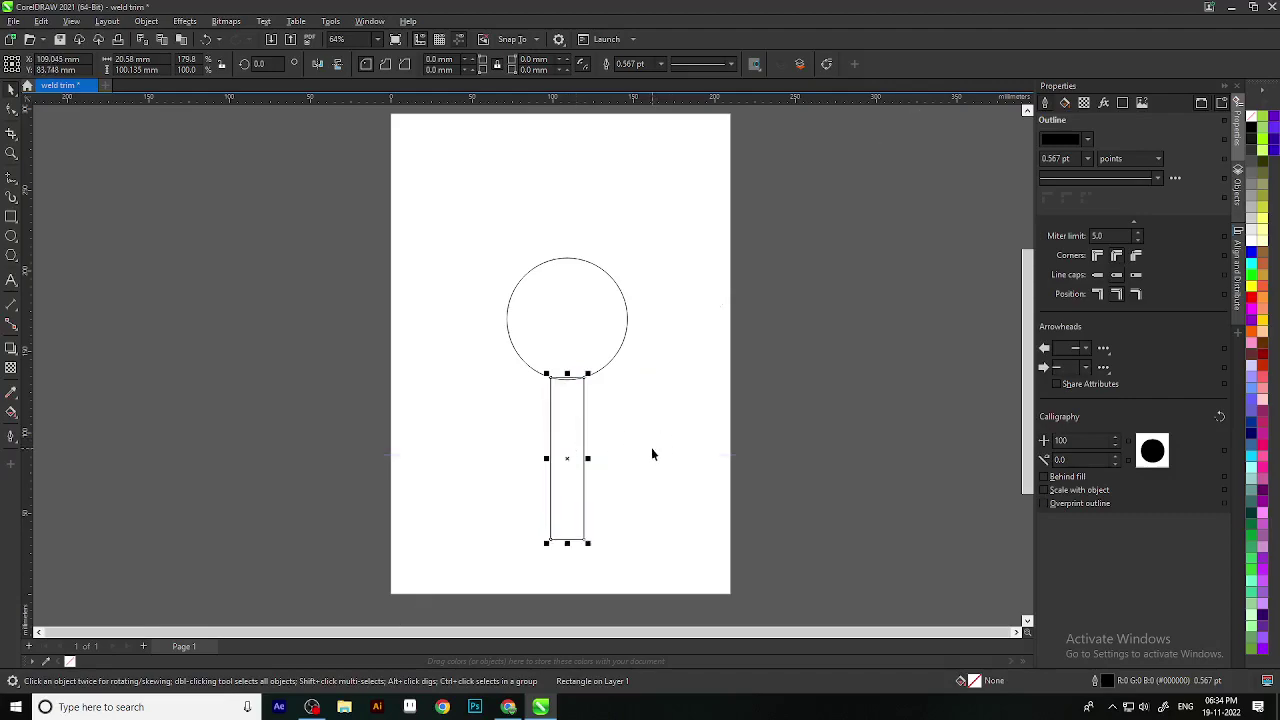
{"action": "left_click", "coordinate": [651, 447]}
Step: Select both shapes, glance at the window arrangement options, then clear the selection
{"action": "left_click_drag", "start_coordinate": [453, 230], "coordinate": [670, 606]}
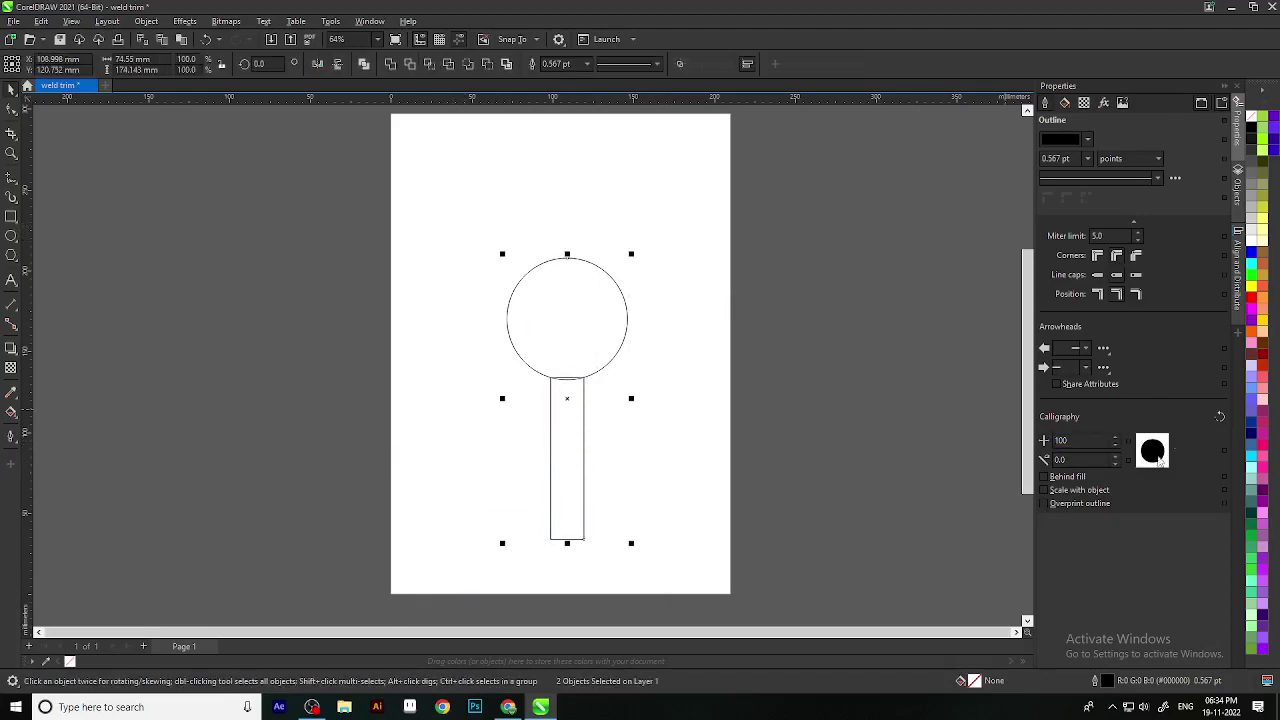
{"action": "left_click", "coordinate": [370, 17]}
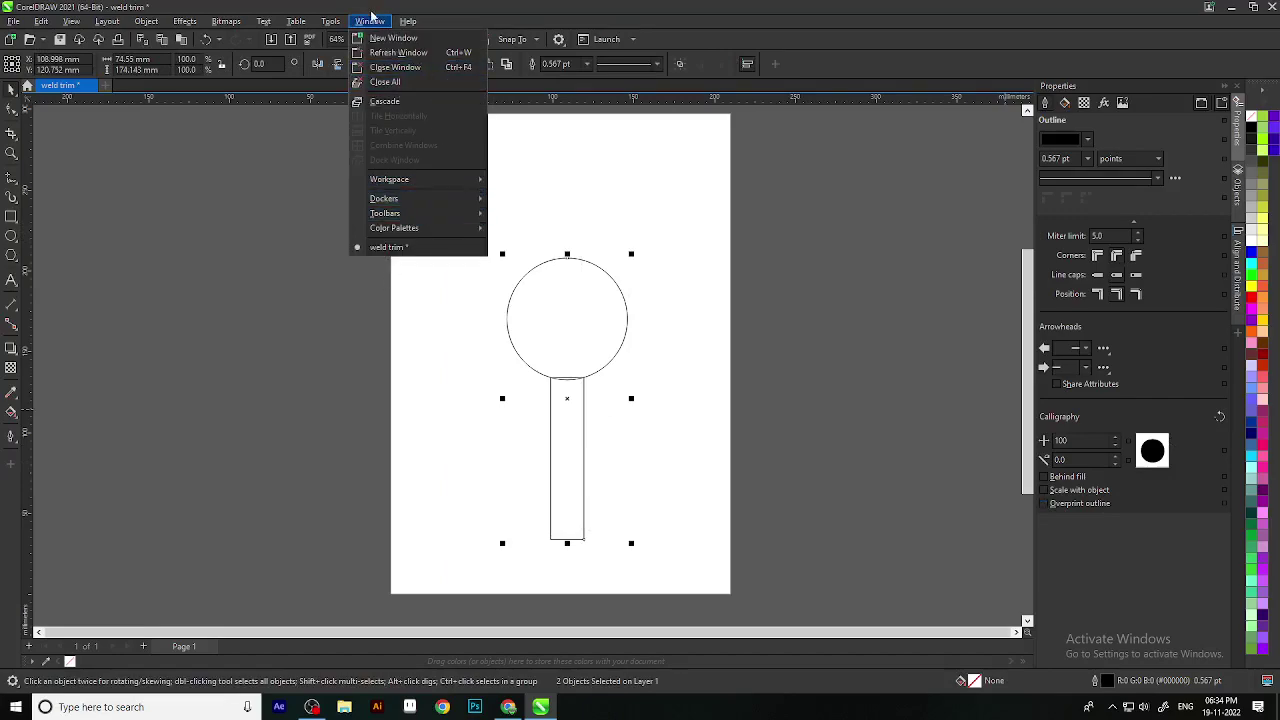
{"action": "mouse_move", "coordinate": [408, 21]}
{"action": "left_click", "coordinate": [764, 359]}
{"action": "scroll", "coordinate": [556, 402], "scroll_direction": "down", "scroll_amount": 1}
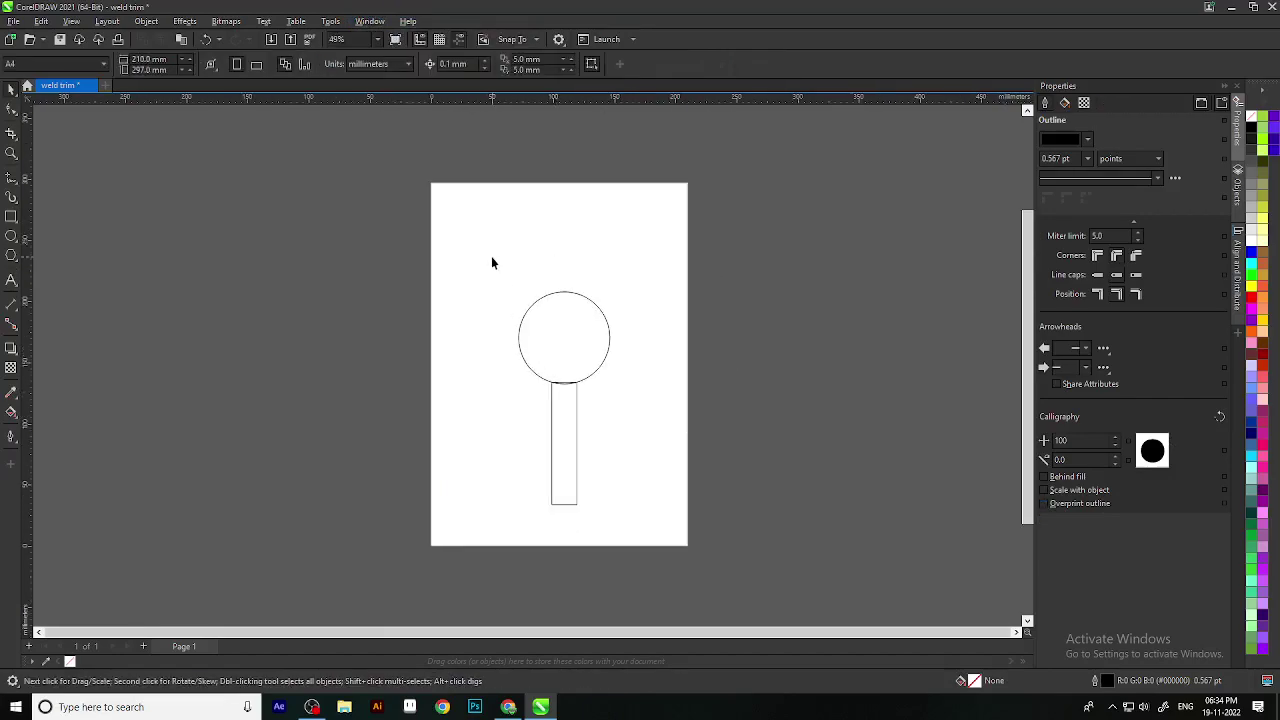
{"action": "left_click_drag", "start_coordinate": [465, 251], "coordinate": [690, 537]}
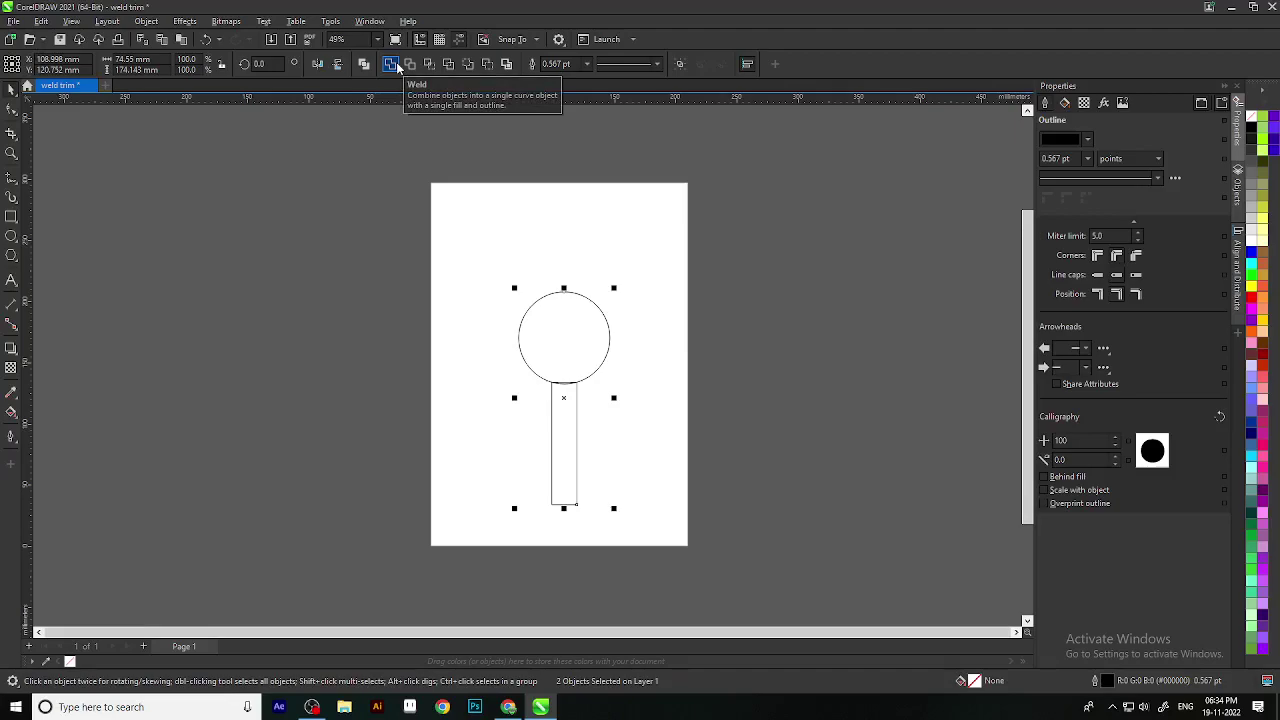
{"action": "left_click", "coordinate": [395, 65]}
{"action": "left_click", "coordinate": [716, 445]}
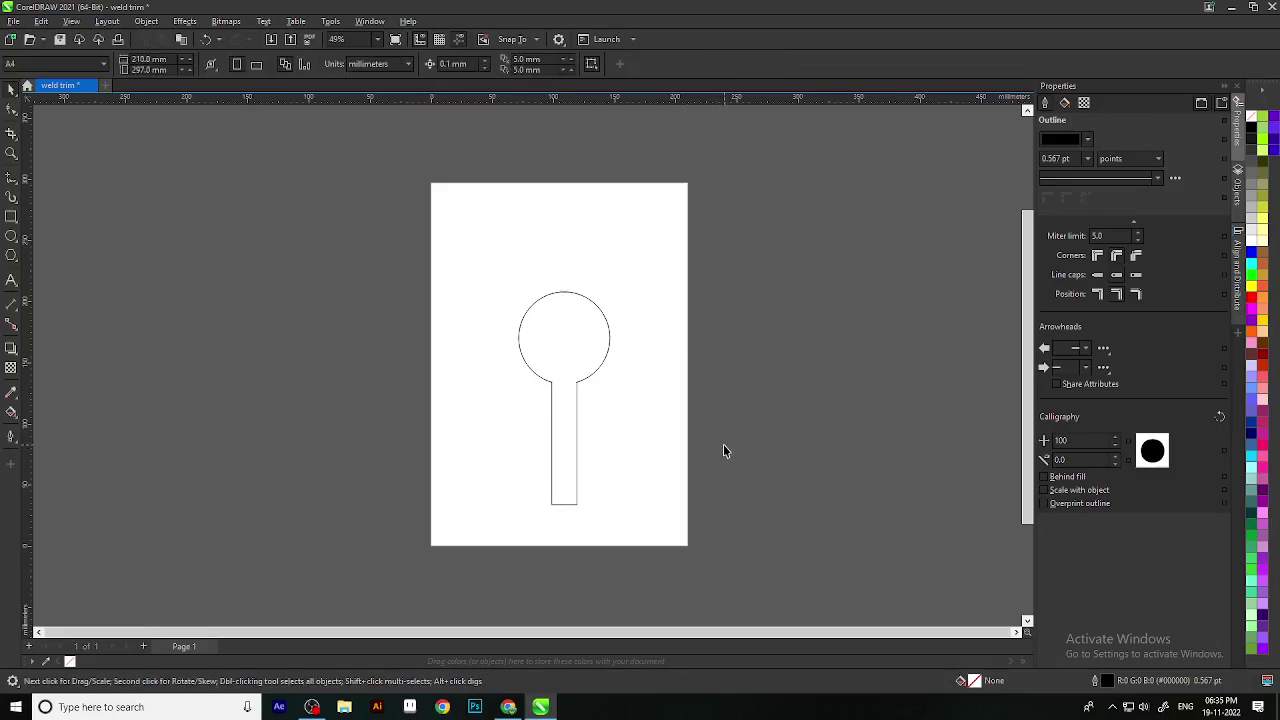
{"action": "scroll", "coordinate": [723, 444], "scroll_direction": "down", "scroll_amount": 1}
{"action": "key", "text": "ctrl+a"}
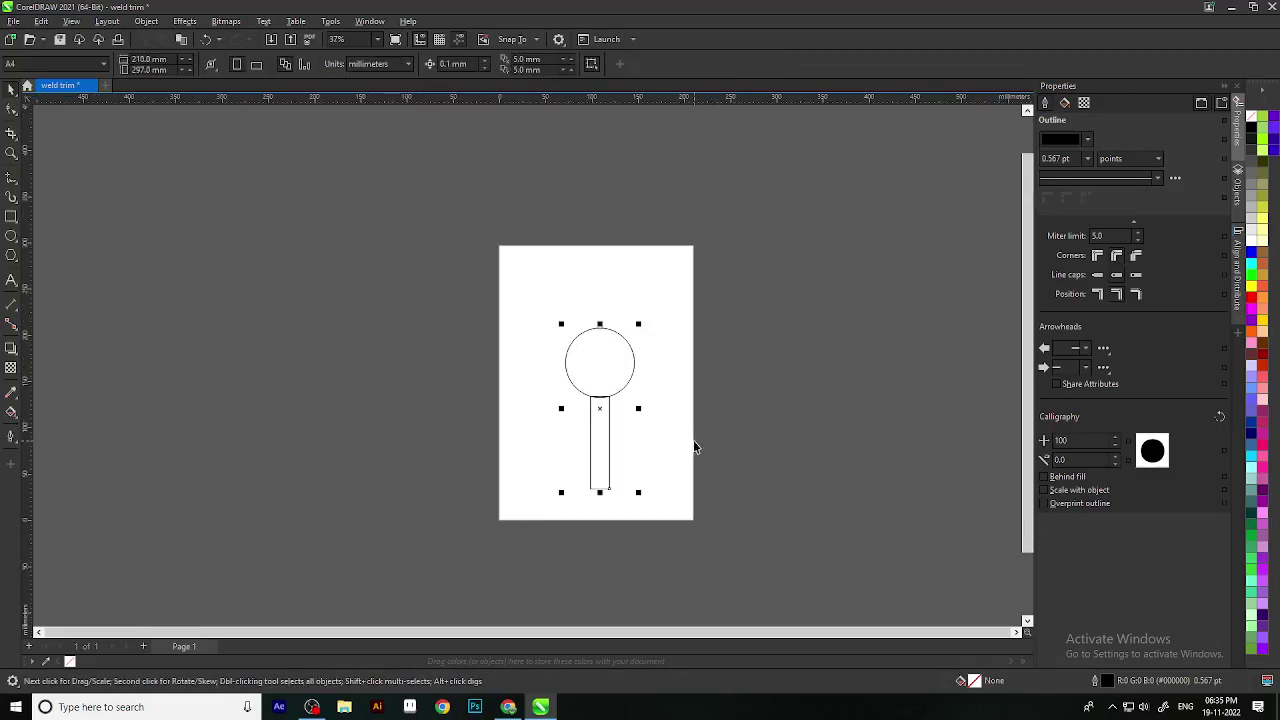
Step: Fill the rectangle yellow and the circle orange-red
{"action": "left_click", "coordinate": [628, 449]}
{"action": "scroll", "coordinate": [628, 449], "scroll_direction": "up", "scroll_amount": 2}
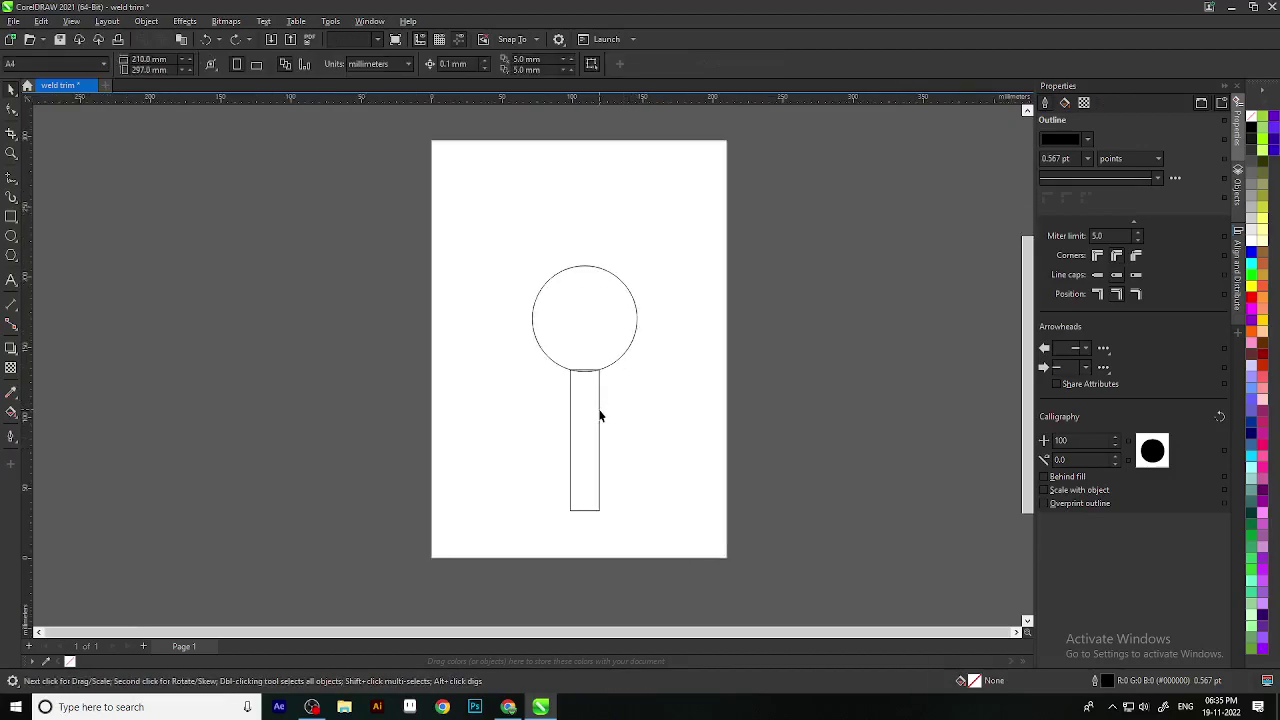
{"action": "left_click", "coordinate": [599, 416]}
{"action": "left_click", "coordinate": [1263, 318]}
{"action": "left_click", "coordinate": [491, 275]}
{"action": "left_click", "coordinate": [588, 266]}
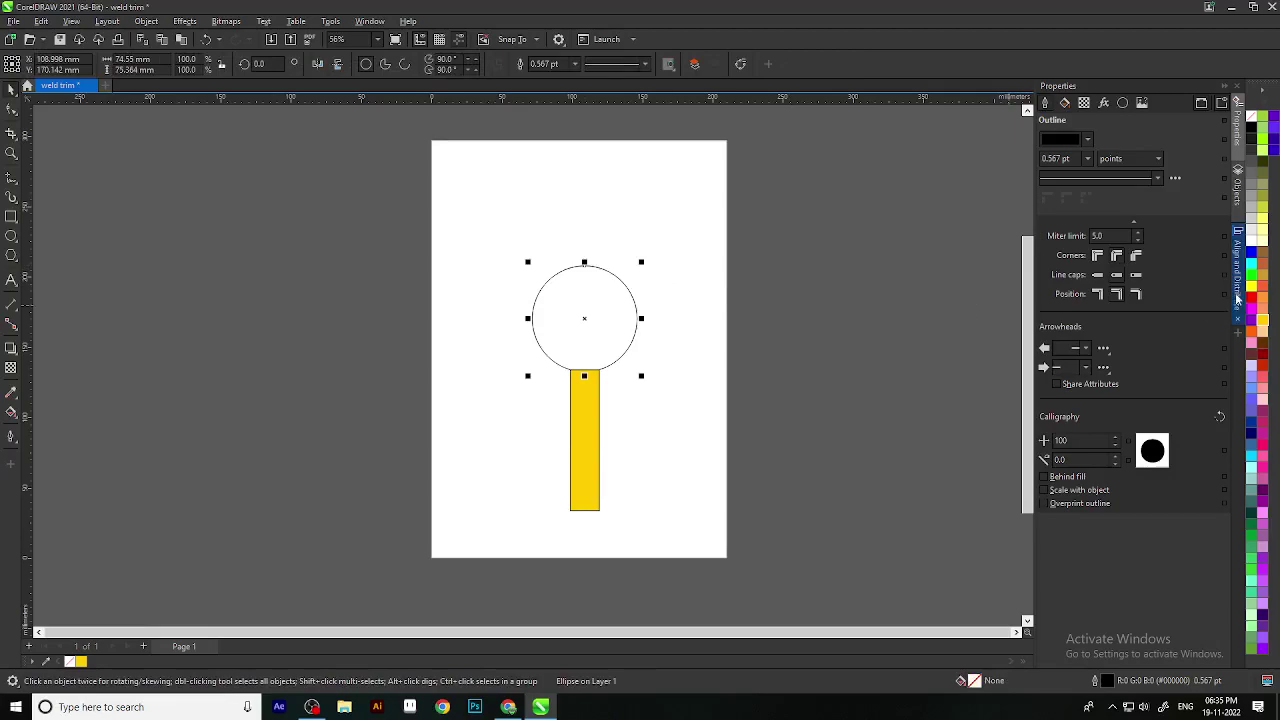
{"action": "left_click", "coordinate": [1263, 287]}
{"action": "left_click", "coordinate": [686, 499]}
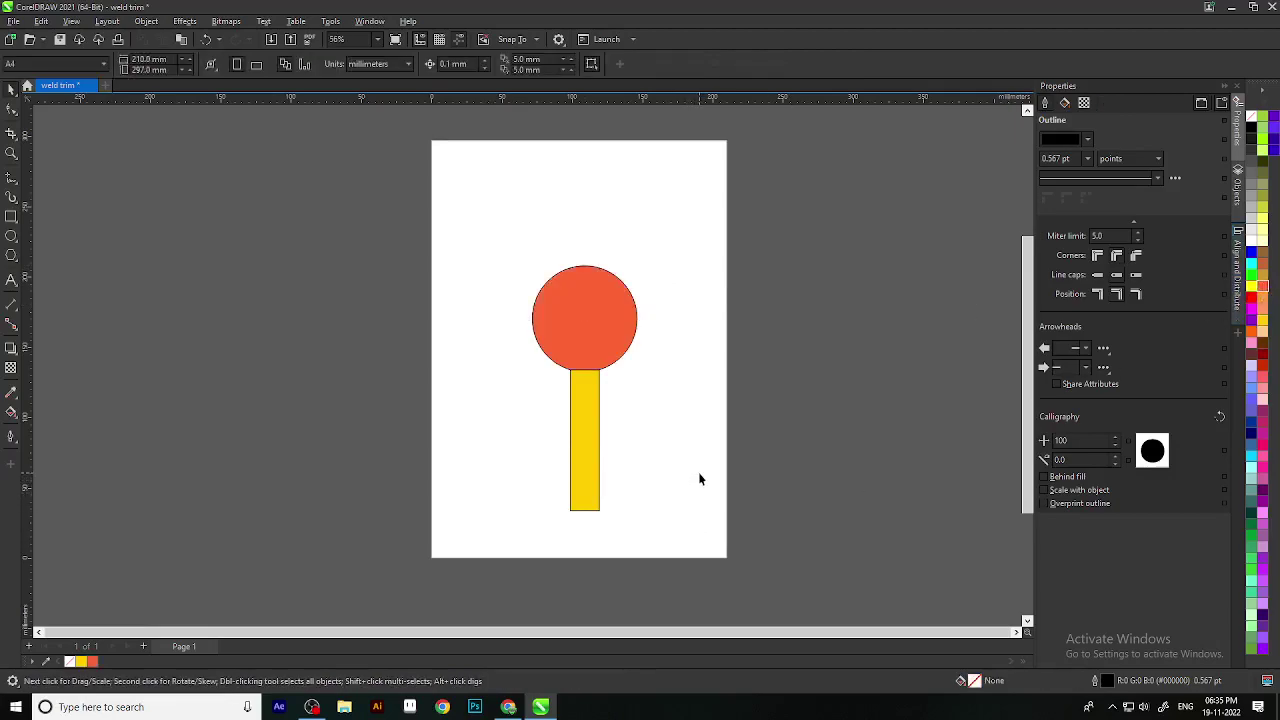
Step: Weld the circle and rectangle into one orange-red curve and show the Objects docker
{"action": "scroll", "coordinate": [569, 420], "scroll_direction": "down", "scroll_amount": 1}
{"action": "mouse_move", "coordinate": [518, 262]}
{"action": "left_mouse_down"}
{"action": "mouse_move", "coordinate": [654, 534]}
{"action": "mouse_move", "coordinate": [656, 510]}
{"action": "left_mouse_up"}
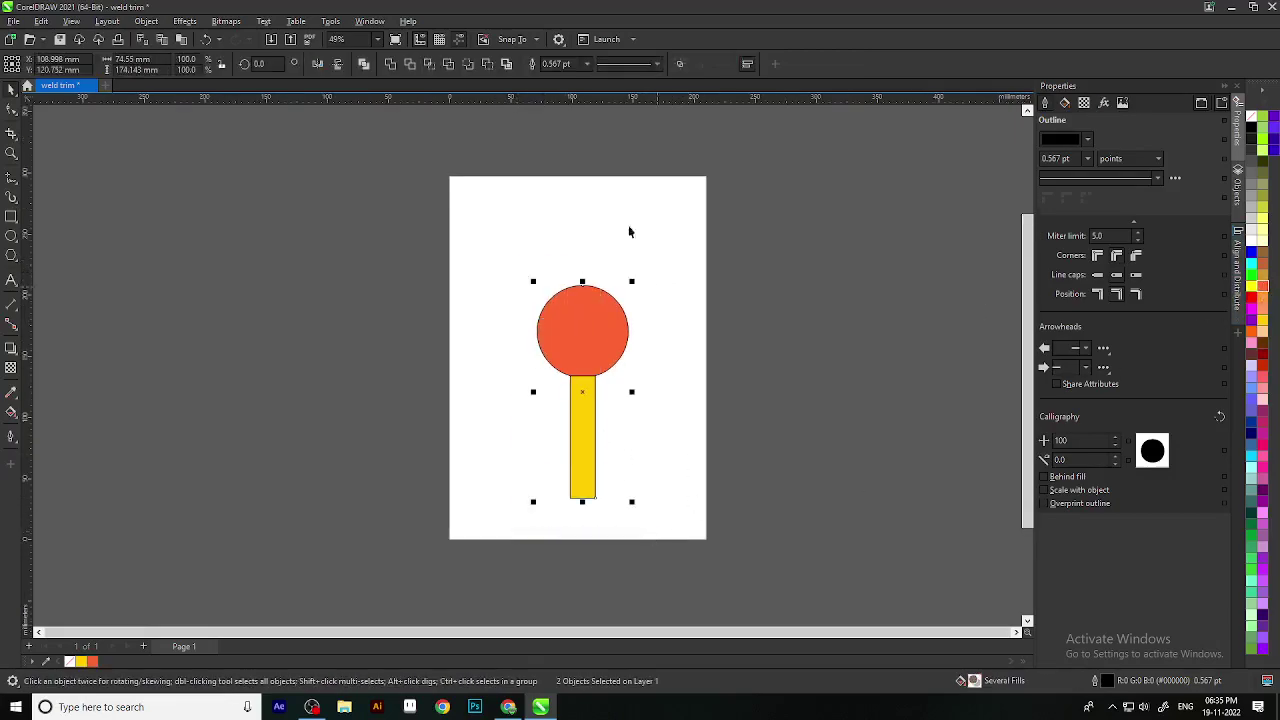
{"action": "left_click", "coordinate": [390, 64]}
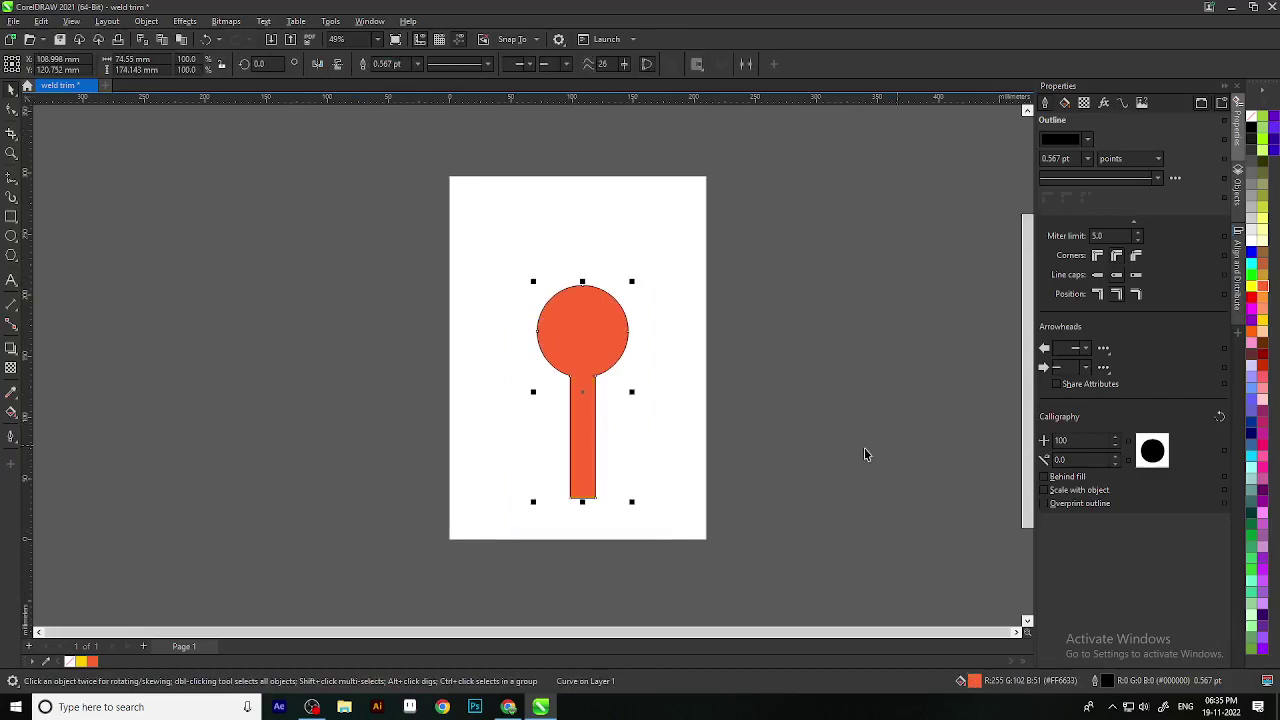
{"action": "left_click", "coordinate": [556, 445]}
{"action": "scroll", "coordinate": [556, 442], "scroll_direction": "up", "scroll_amount": 3}
{"action": "left_click", "coordinate": [652, 290]}
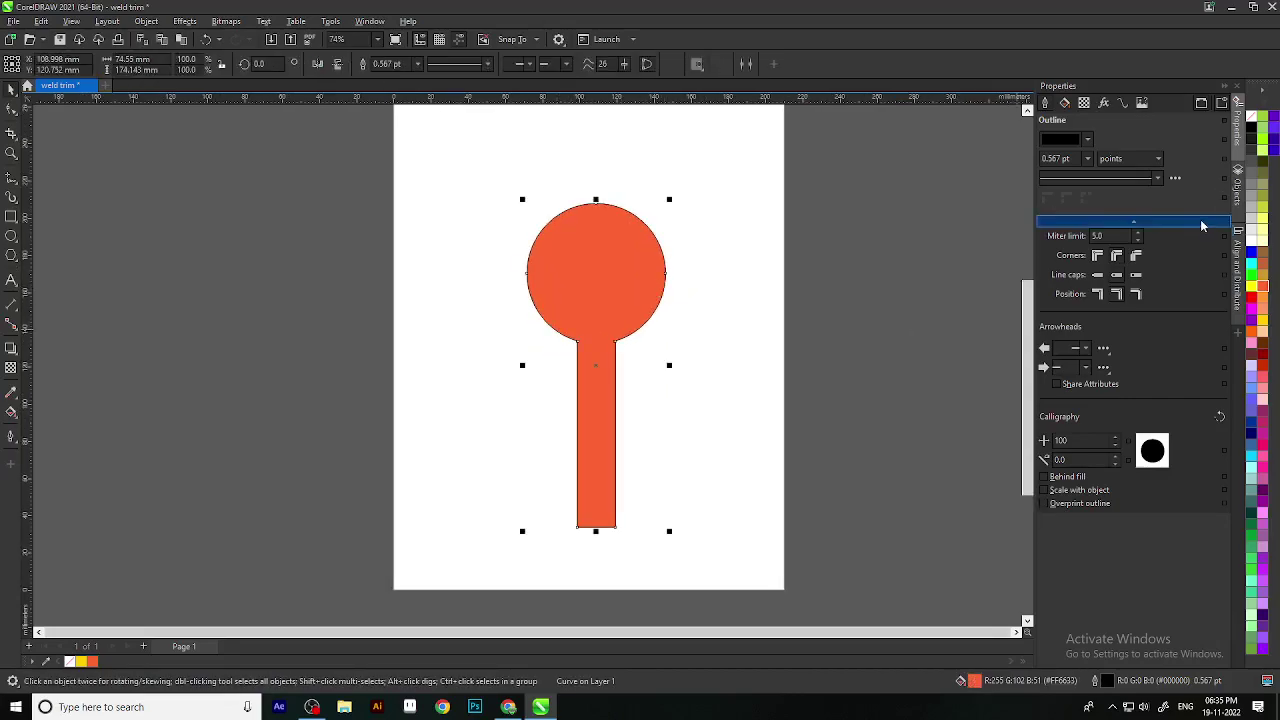
{"action": "left_click", "coordinate": [1238, 183]}
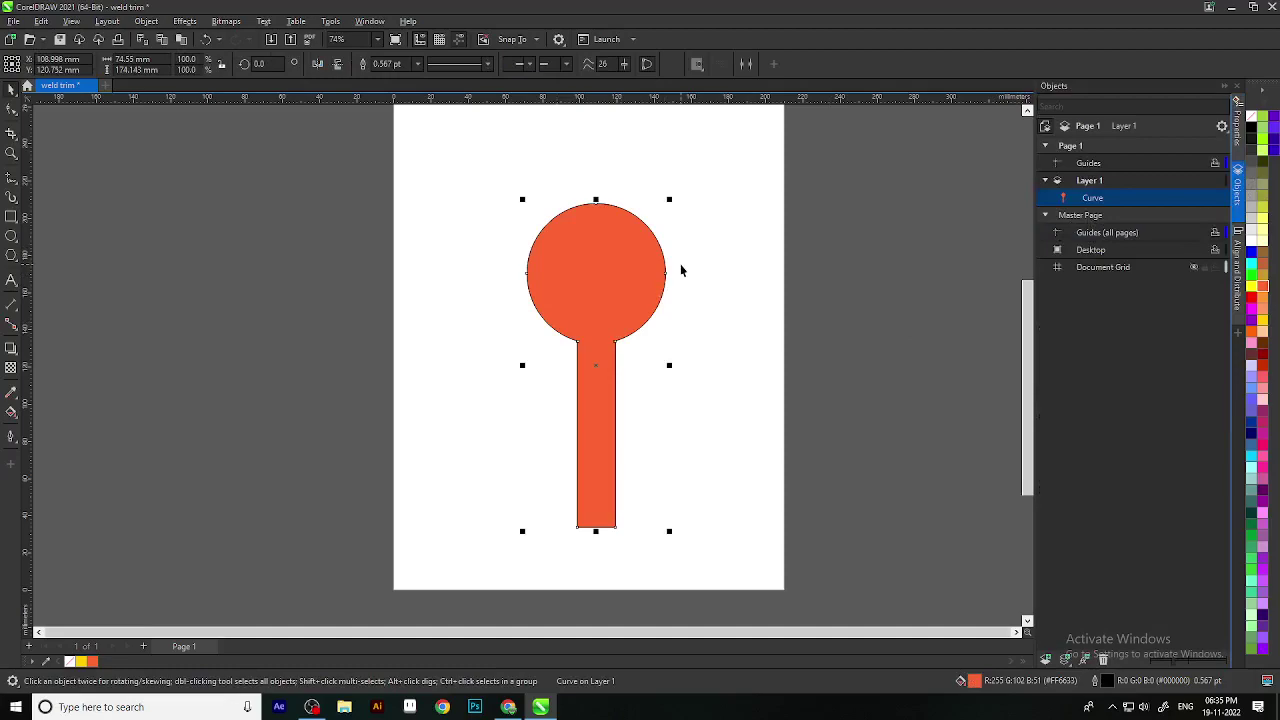
Step: Undo the weld and fill the empty circle with orange
{"action": "key", "text": "ctrl+z"}
{"action": "key", "text": "ctrl+z"}
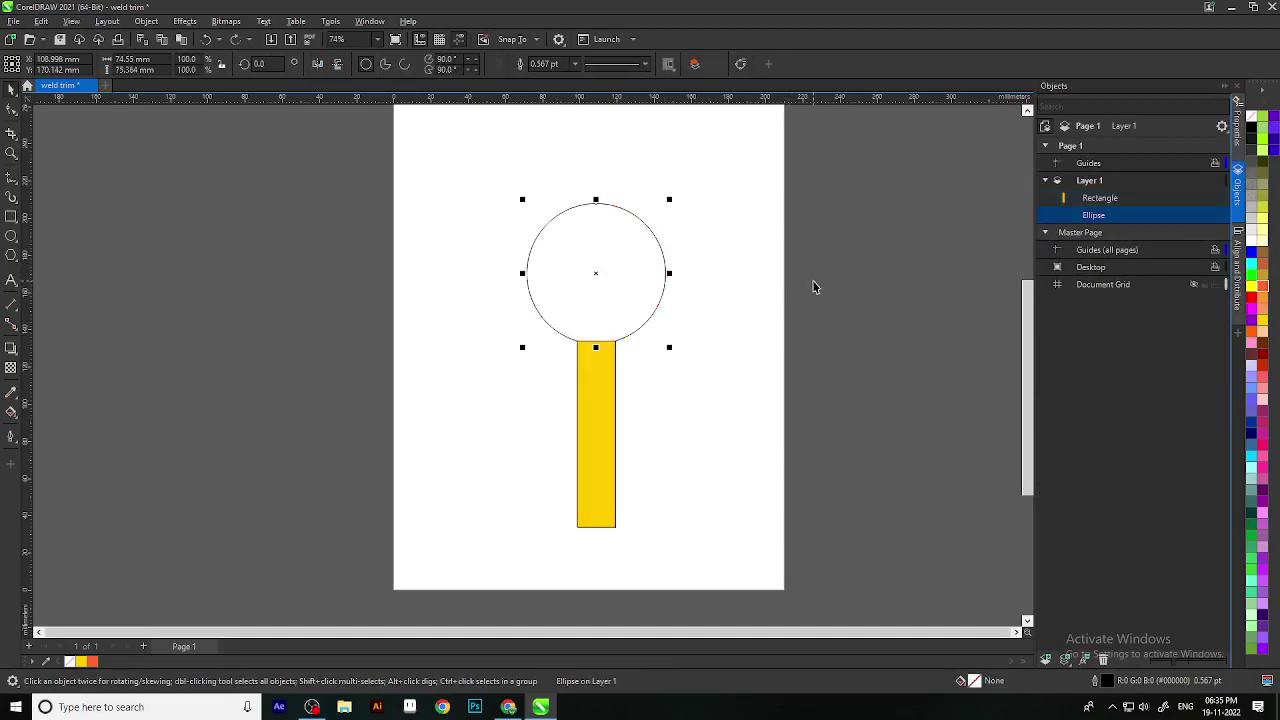
{"action": "left_click", "coordinate": [651, 309]}
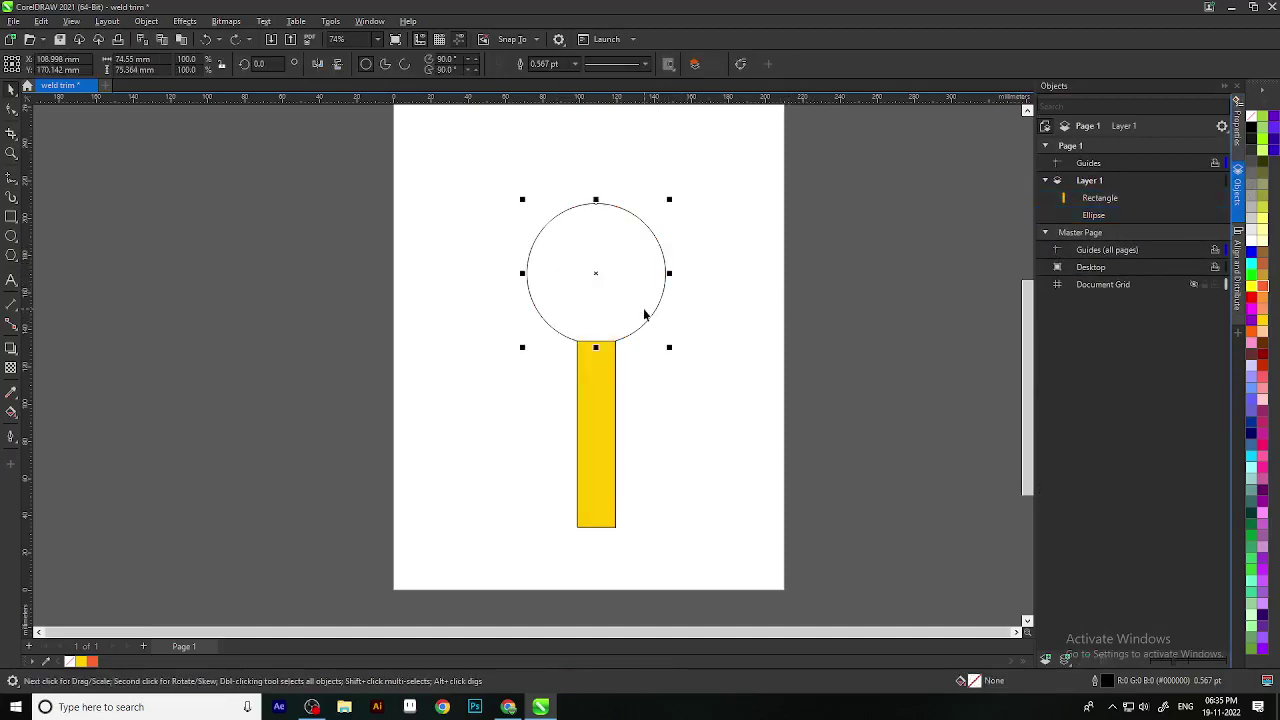
{"action": "left_click", "coordinate": [1265, 287]}
{"action": "left_click", "coordinate": [880, 434]}
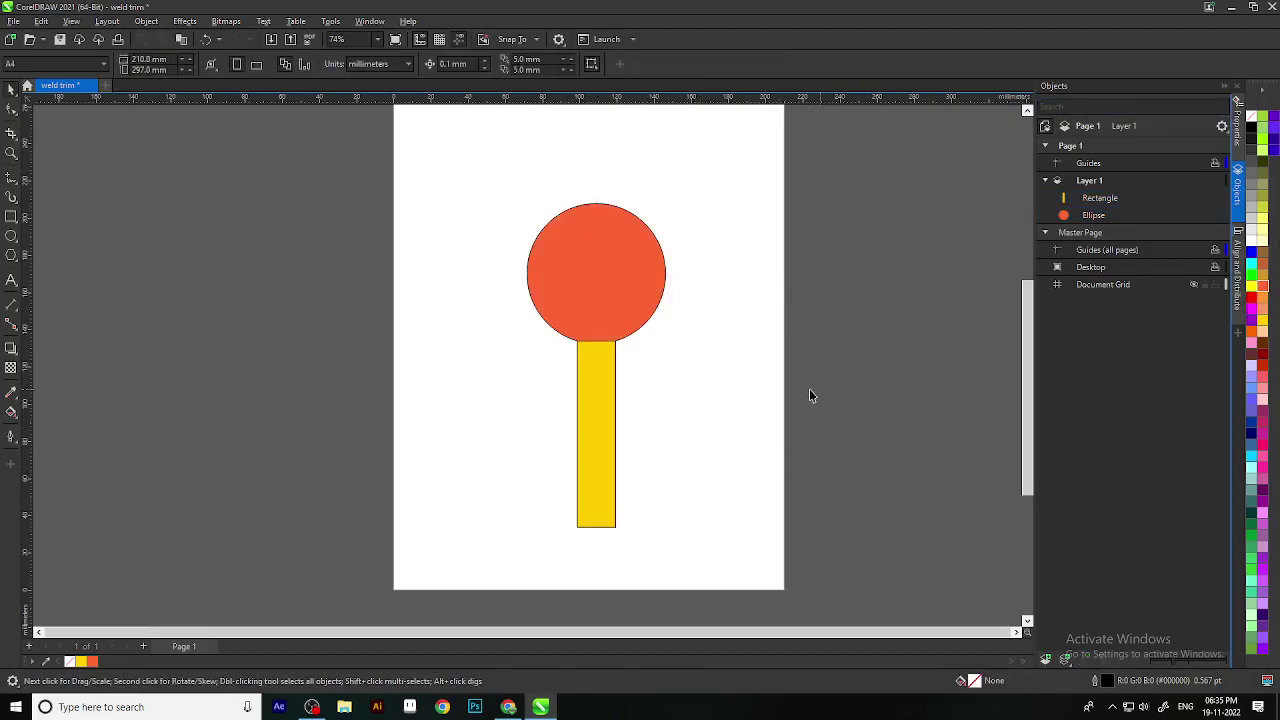
Step: Select both shapes, then undo the weld again to keep them separate
{"action": "scroll", "coordinate": [588, 236], "scroll_direction": "down", "scroll_amount": 2}
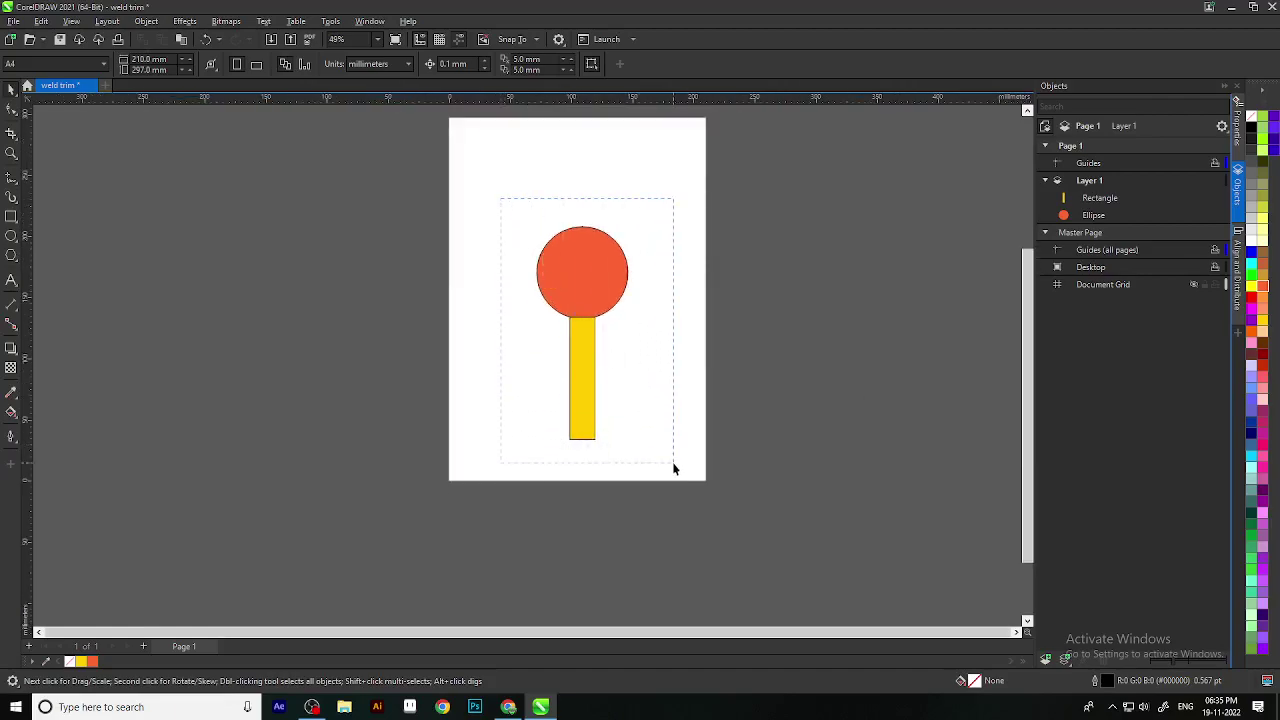
{"action": "left_click_drag", "start_coordinate": [671, 460], "coordinate": [694, 471]}
{"action": "scroll", "coordinate": [625, 400], "scroll_direction": "up", "scroll_amount": 2}
{"action": "scroll", "coordinate": [625, 367], "scroll_direction": "up", "scroll_amount": 1}
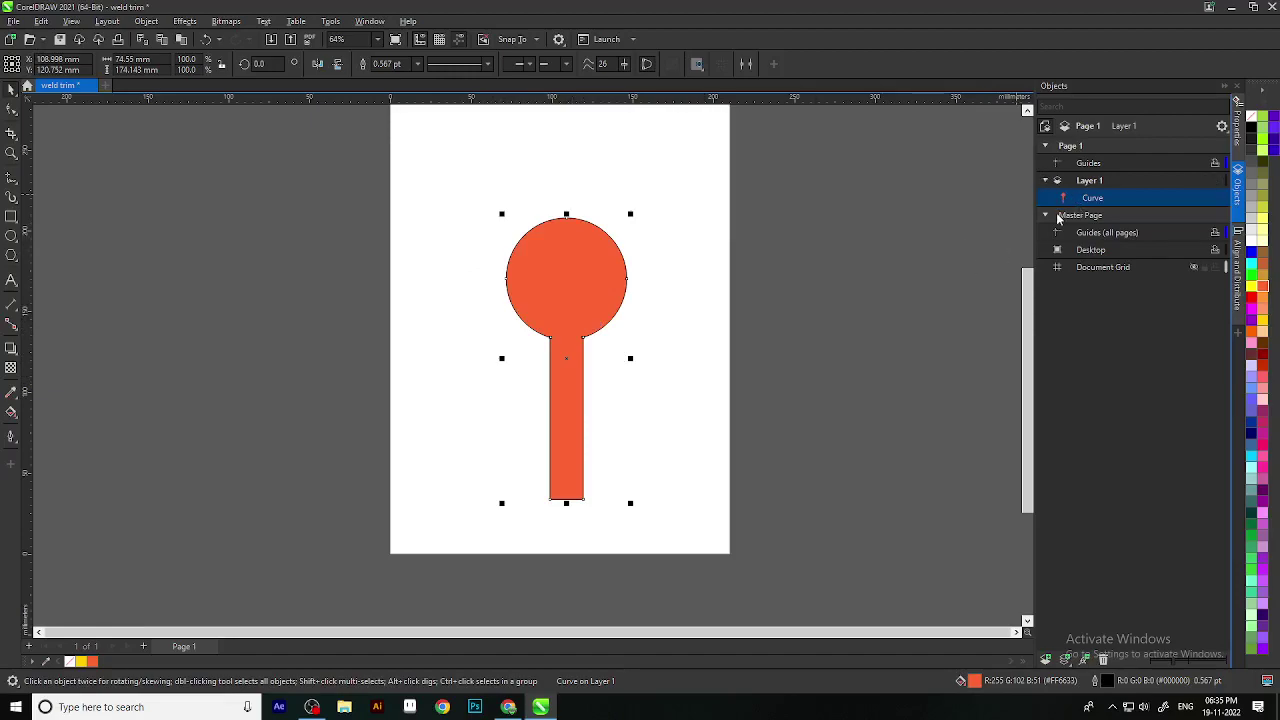
{"action": "key", "text": "ctrl+z"}
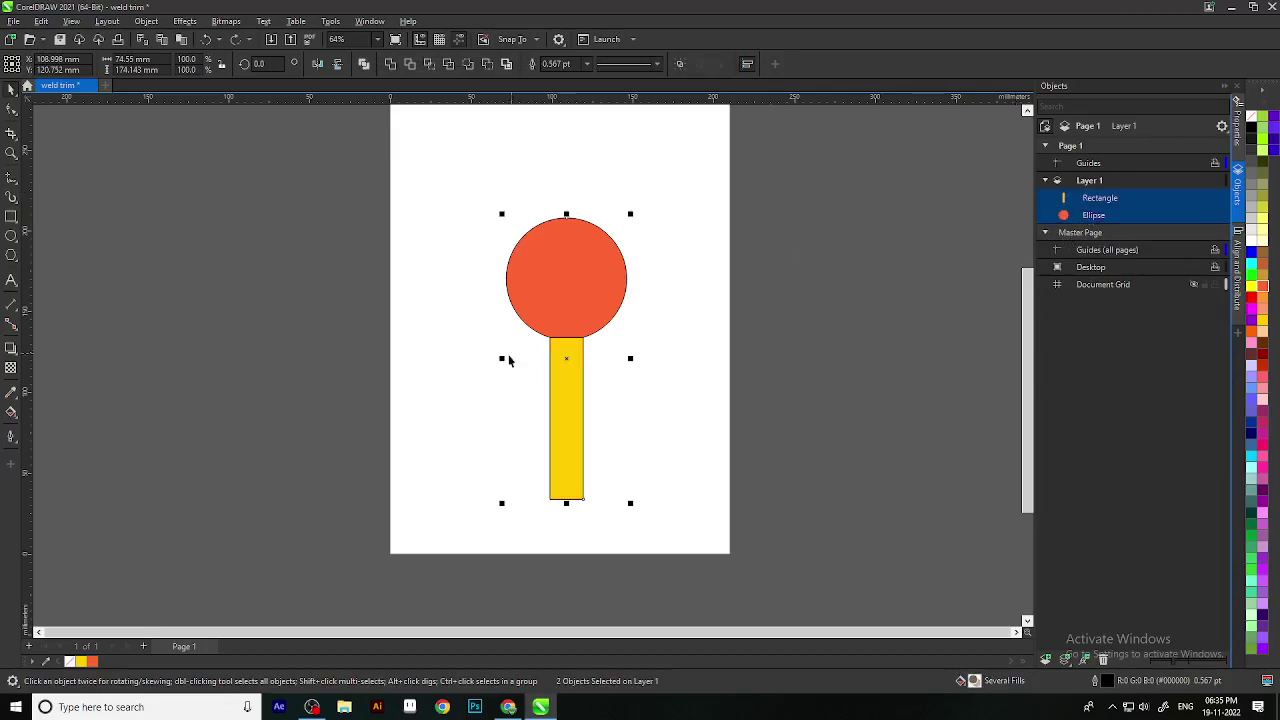
Step: Stretch the yellow rectangle under the orange circle wider
{"action": "scroll", "coordinate": [557, 300], "scroll_direction": "up", "scroll_amount": 3}
{"action": "scroll", "coordinate": [597, 334], "scroll_direction": "down", "scroll_amount": 1}
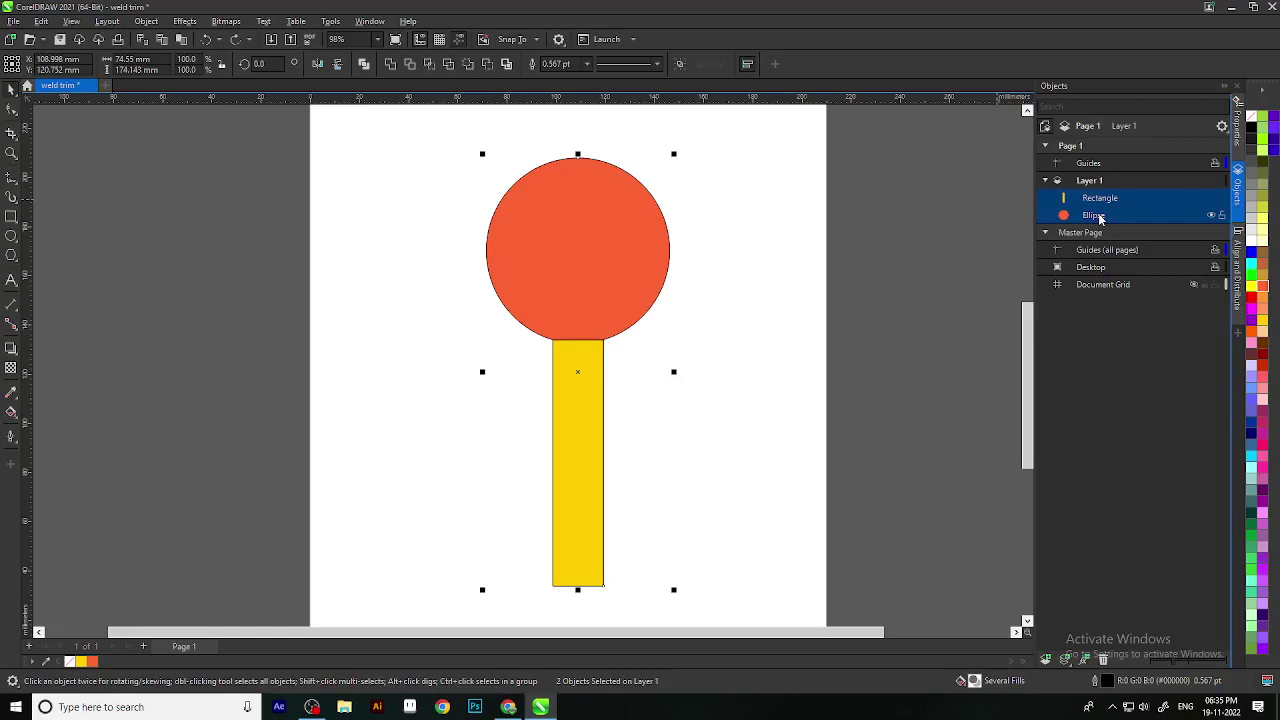
{"action": "scroll", "coordinate": [723, 360], "scroll_direction": "down", "scroll_amount": 3}
{"action": "left_click", "coordinate": [723, 360]}
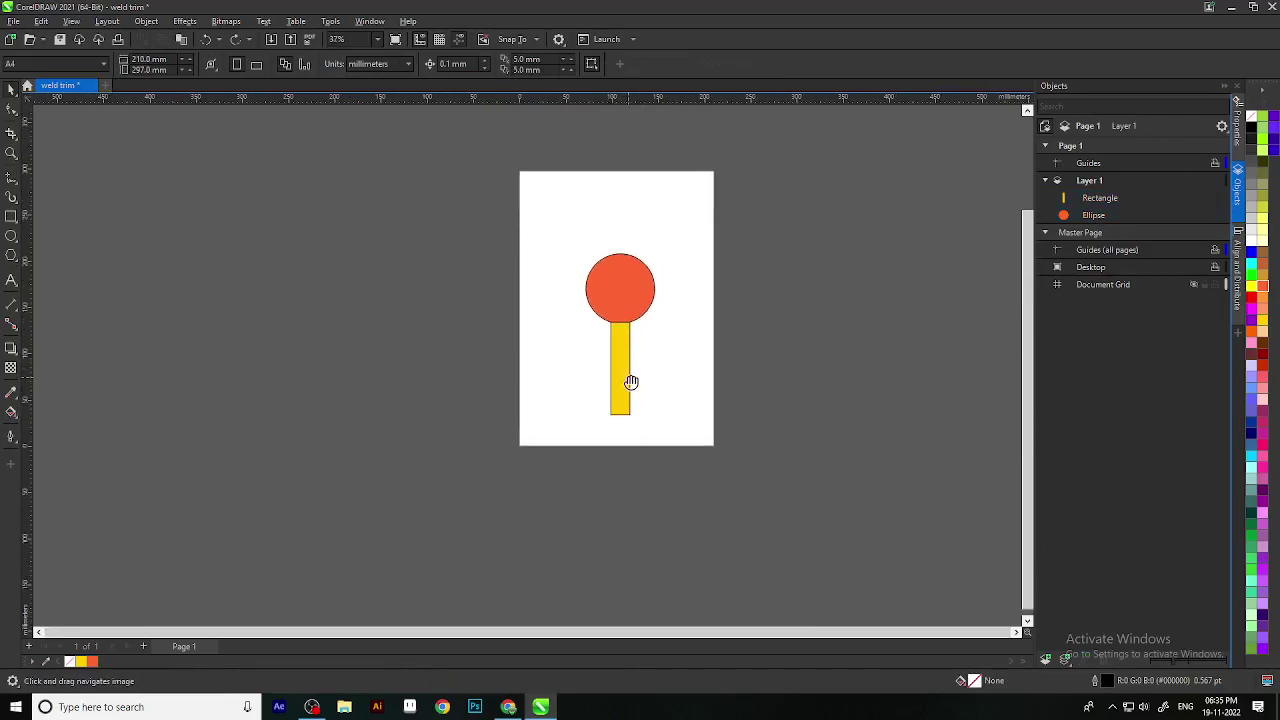
{"action": "scroll", "coordinate": [641, 311], "scroll_direction": "up", "scroll_amount": 2}
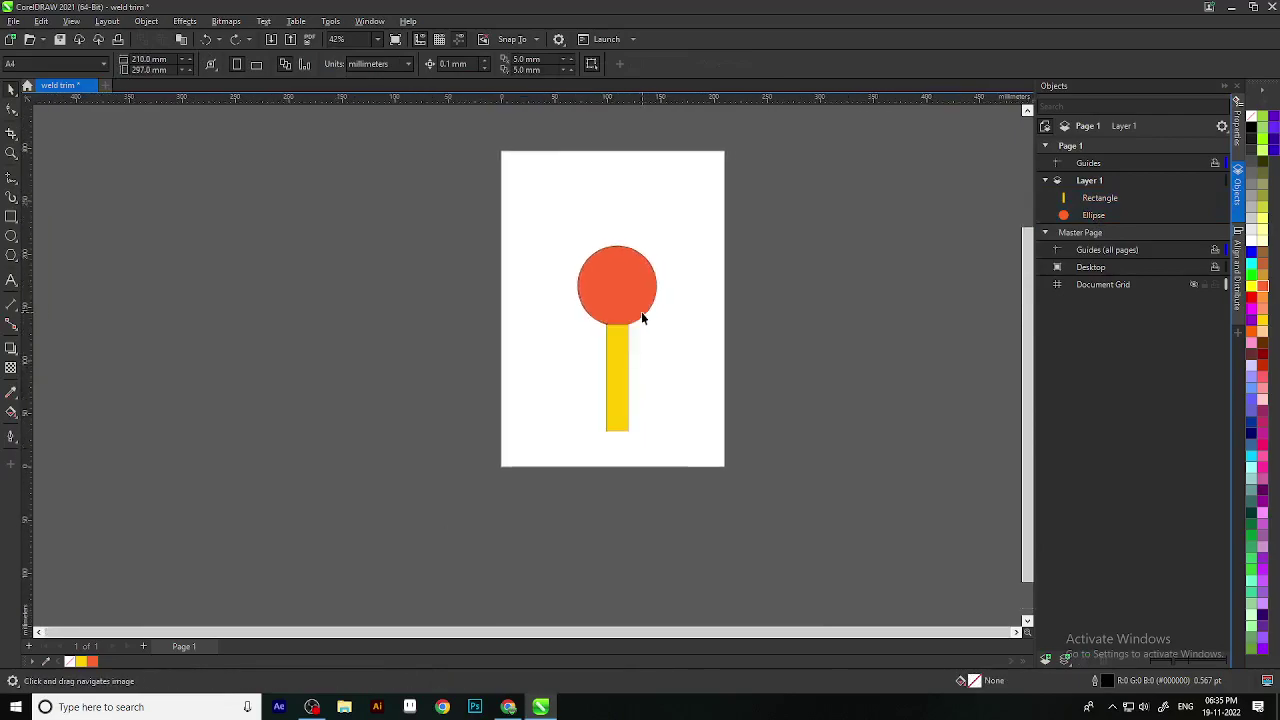
{"action": "scroll", "coordinate": [613, 388], "scroll_direction": "up", "scroll_amount": 1}
{"action": "left_click", "coordinate": [626, 391]}
{"action": "left_click_drag", "start_coordinate": [640, 389], "coordinate": [621, 375]}
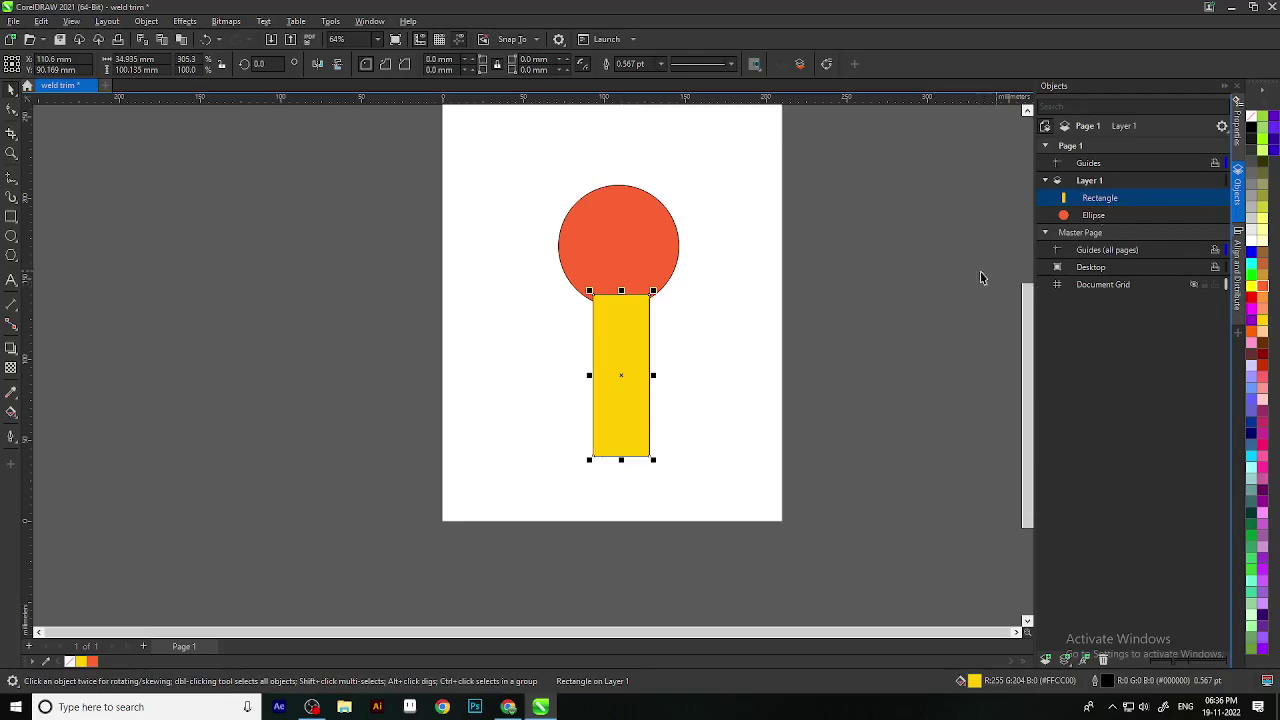
{"action": "left_click", "coordinate": [555, 294]}
{"action": "scroll", "coordinate": [555, 294], "scroll_direction": "up", "scroll_amount": 2}
{"action": "left_click_drag", "start_coordinate": [761, 309], "coordinate": [704, 372]}
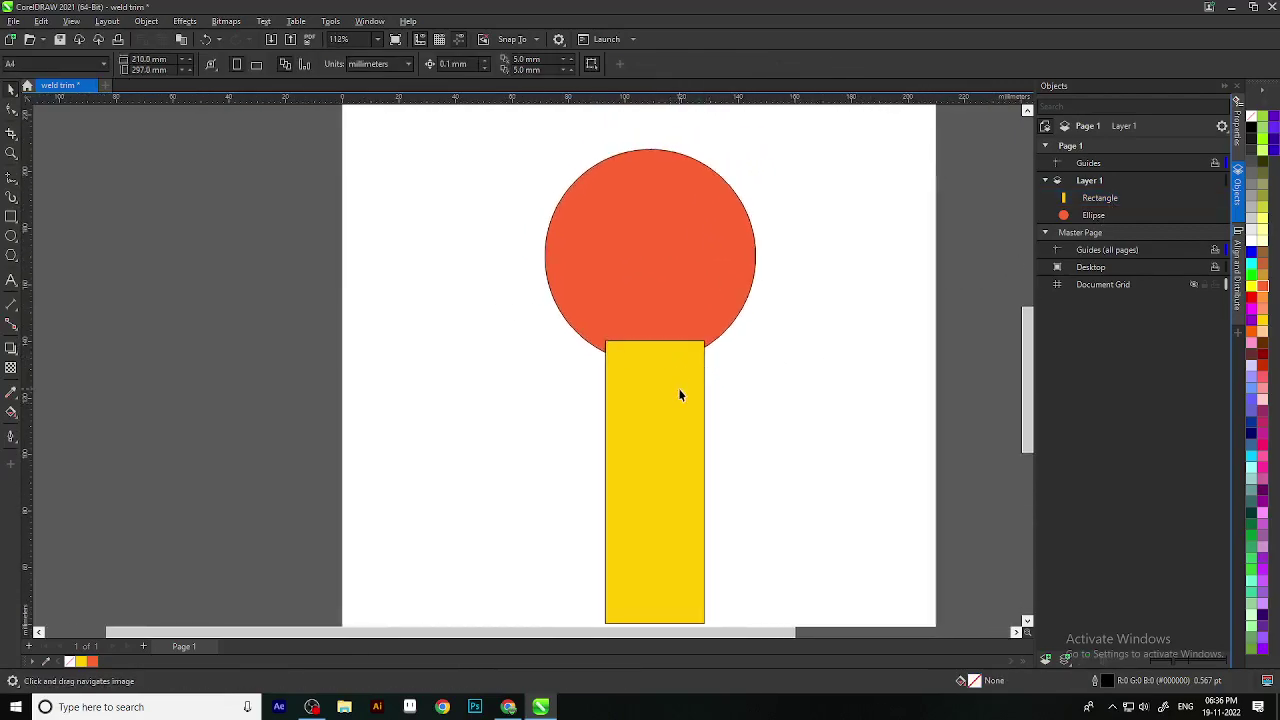
{"action": "scroll", "coordinate": [740, 262], "scroll_direction": "down", "scroll_amount": 2}
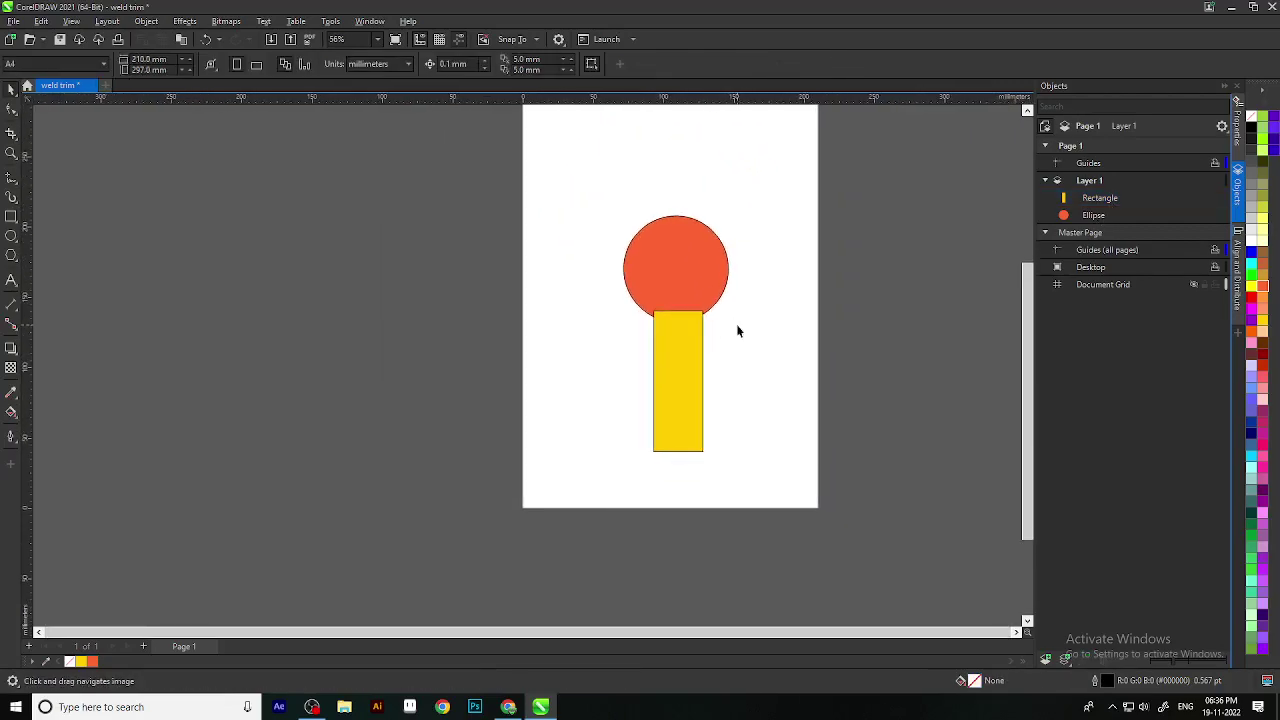
Step: Raise the yellow rectangle up into the orange circle
{"action": "left_click_drag", "start_coordinate": [704, 436], "coordinate": [563, 149]}
{"action": "scroll", "coordinate": [760, 363], "scroll_direction": "up", "scroll_amount": 1}
{"action": "left_click", "coordinate": [711, 311]}
{"action": "left_click", "coordinate": [519, 360]}
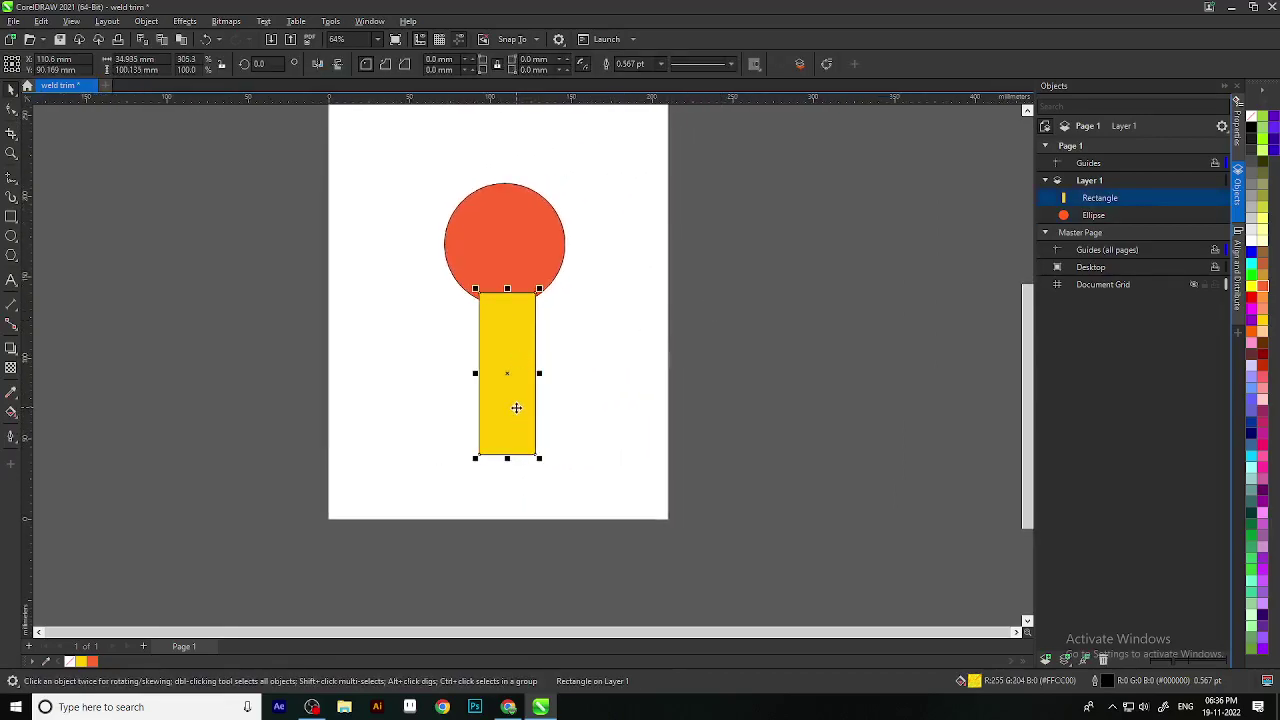
{"action": "left_click_drag", "start_coordinate": [509, 378], "coordinate": [507, 344]}
{"action": "left_click", "coordinate": [613, 507]}
{"action": "left_click_drag", "start_coordinate": [613, 508], "coordinate": [508, 354]}
{"action": "left_click", "coordinate": [511, 354]}
{"action": "left_click", "coordinate": [605, 373]}
{"action": "left_click", "coordinate": [506, 358]}
{"action": "left_click", "coordinate": [594, 430]}
Step: Fill both the rectangle and the circle with black
{"action": "left_click_drag", "start_coordinate": [630, 520], "coordinate": [441, 176]}
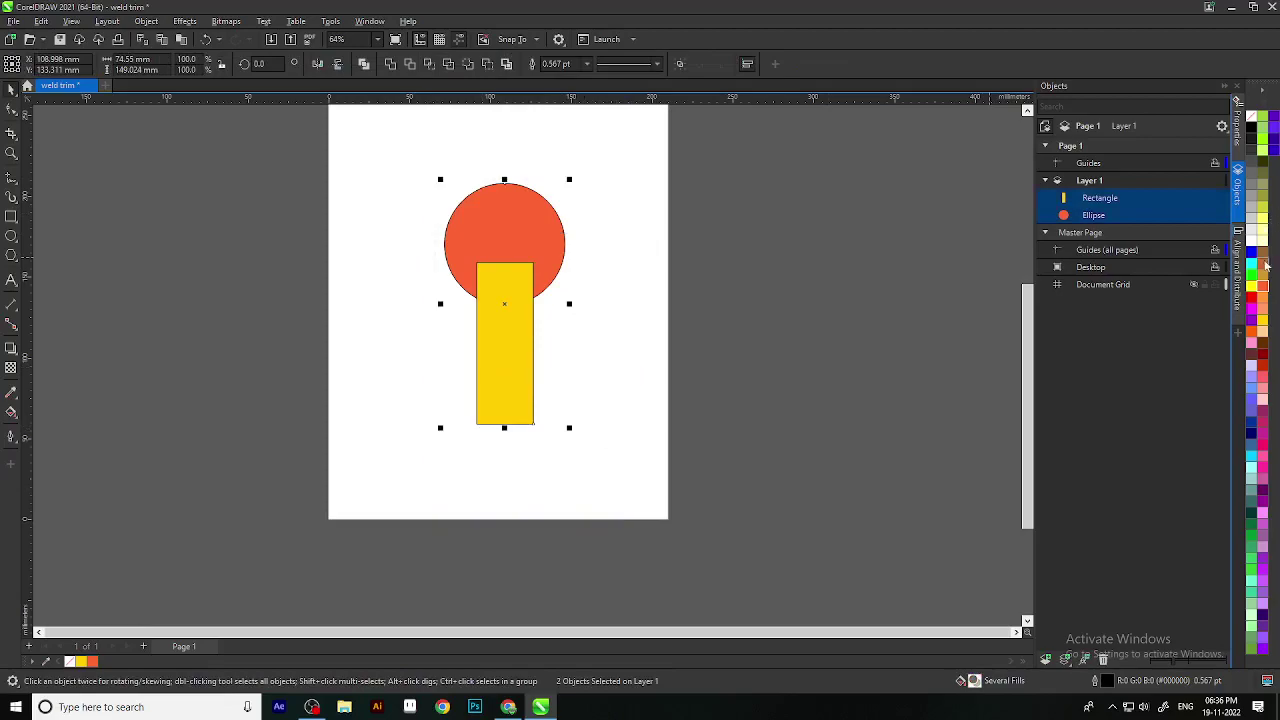
{"action": "left_click", "coordinate": [1251, 128]}
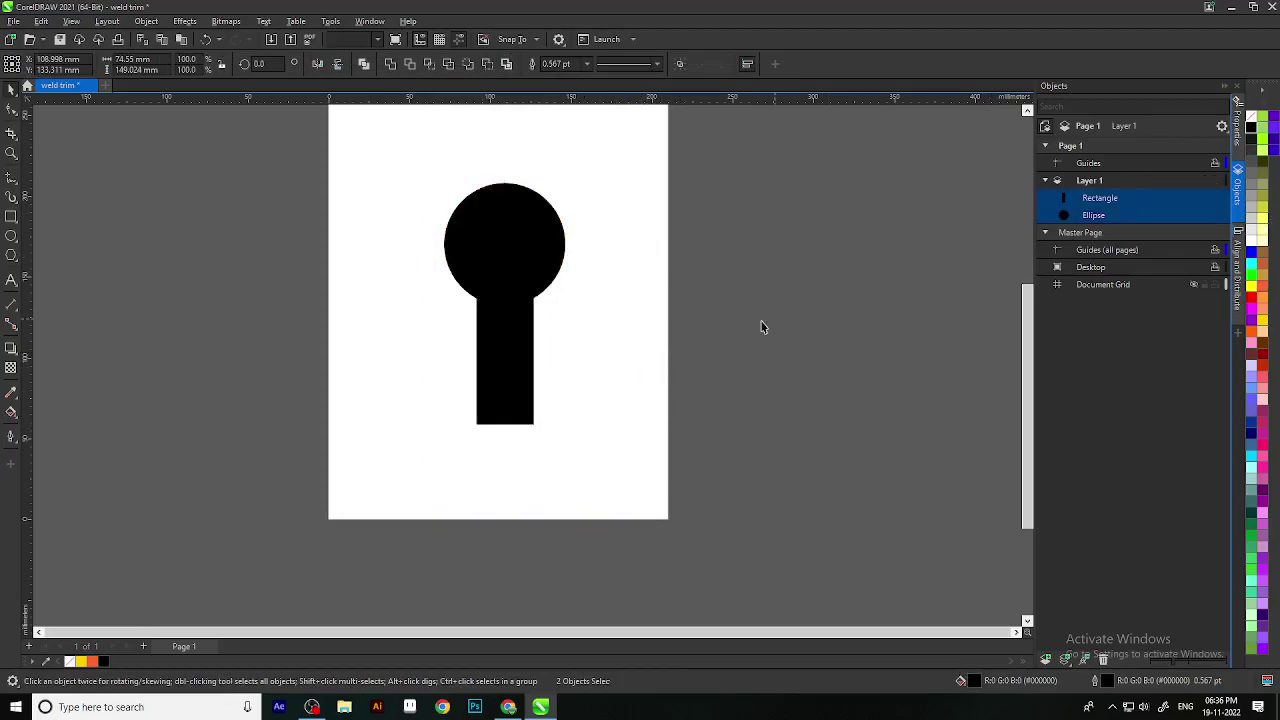
{"action": "left_click", "coordinate": [771, 318]}
{"action": "scroll", "coordinate": [569, 405], "scroll_direction": "down", "scroll_amount": 2}
{"action": "scroll", "coordinate": [557, 363], "scroll_direction": "up", "scroll_amount": 3}
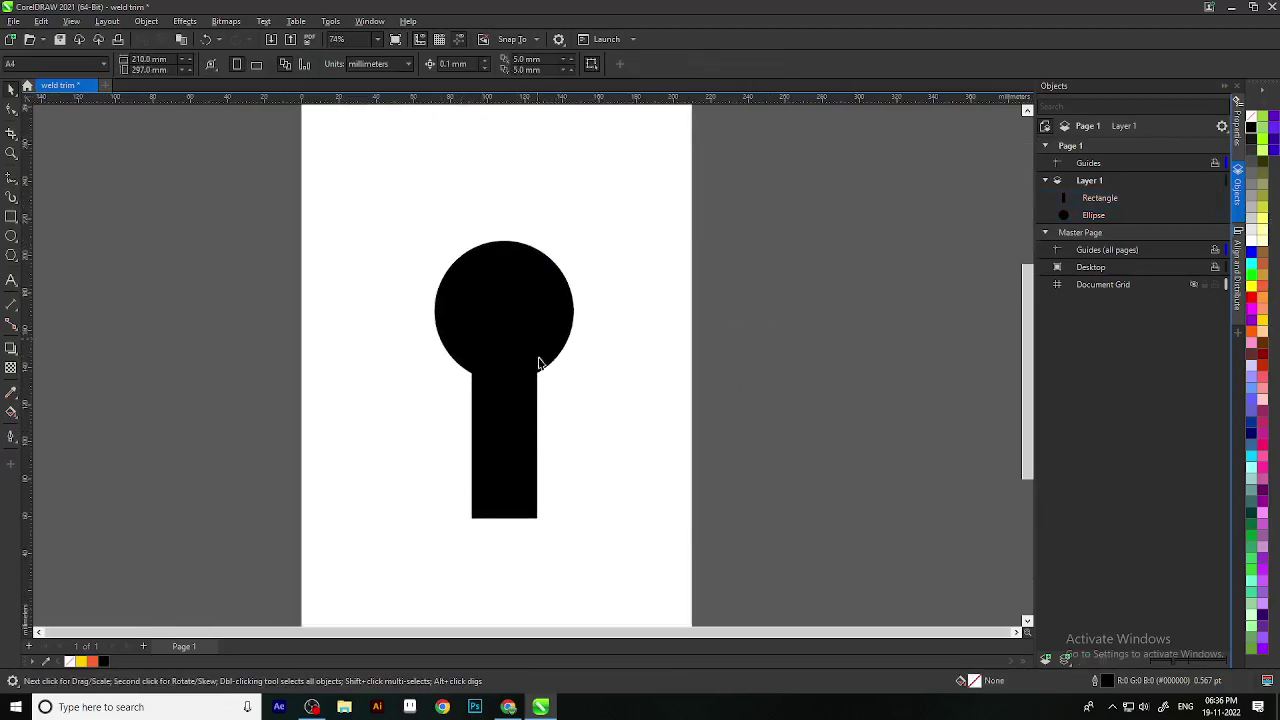
{"action": "left_click_drag", "start_coordinate": [545, 400], "coordinate": [552, 364]}
Step: Weld the black shapes into one curve, reposition it, then undo back to separate shapes
{"action": "left_click_drag", "start_coordinate": [409, 202], "coordinate": [672, 550]}
{"action": "left_click", "coordinate": [390, 64]}
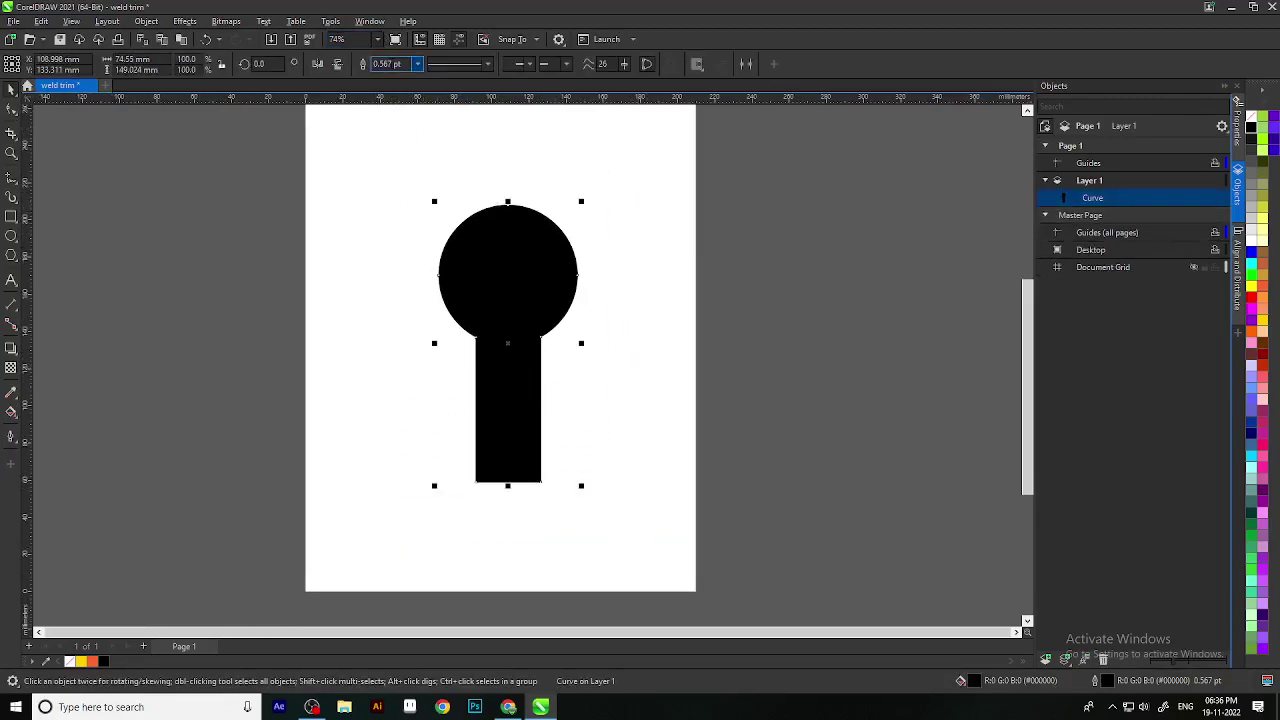
{"action": "left_click", "coordinate": [441, 378]}
{"action": "left_click", "coordinate": [495, 433]}
{"action": "left_click_drag", "start_coordinate": [495, 433], "coordinate": [619, 457]}
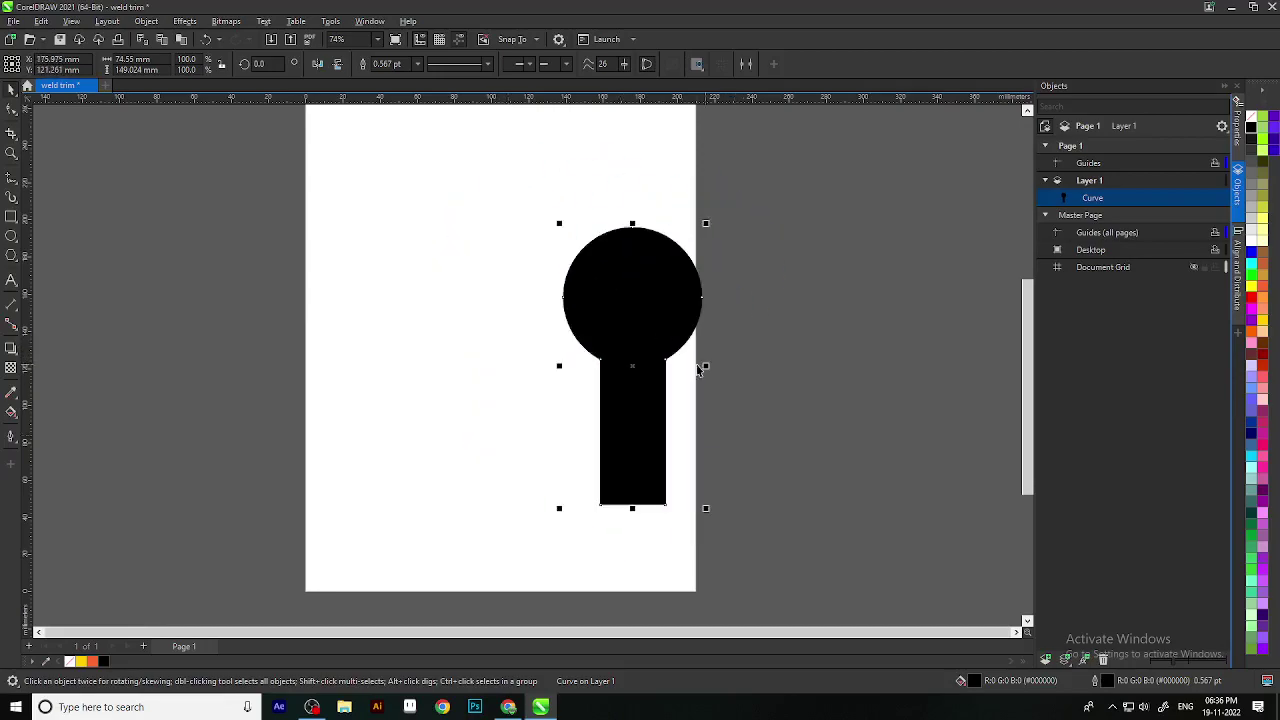
{"action": "scroll", "coordinate": [612, 366], "scroll_direction": "down", "scroll_amount": 1}
{"action": "left_click_drag", "start_coordinate": [610, 396], "coordinate": [518, 379]}
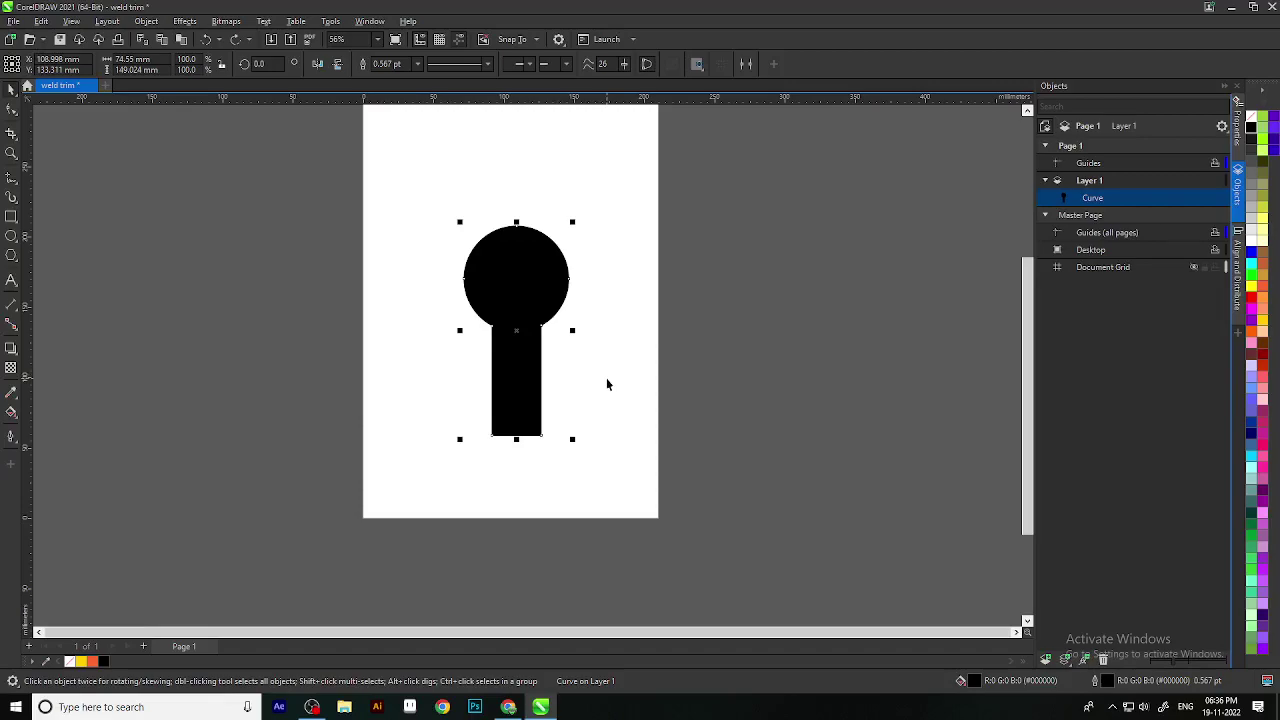
{"action": "key", "text": "ctrl+z"}
Step: Widen the yellow rectangle and reposition the enlarged orange circle over it
{"action": "left_click", "coordinate": [577, 331]}
{"action": "left_click", "coordinate": [533, 388]}
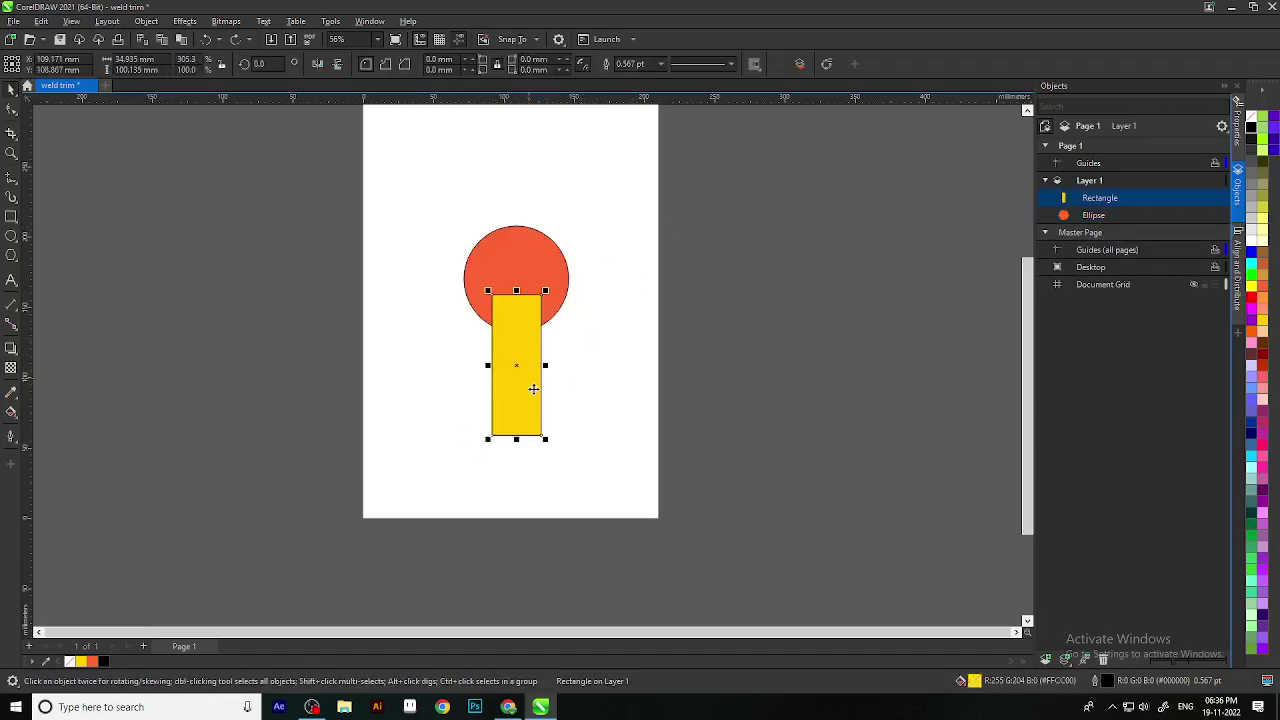
{"action": "left_click_drag", "start_coordinate": [546, 366], "coordinate": [678, 444]}
{"action": "left_click", "coordinate": [589, 357]}
{"action": "left_click", "coordinate": [537, 270]}
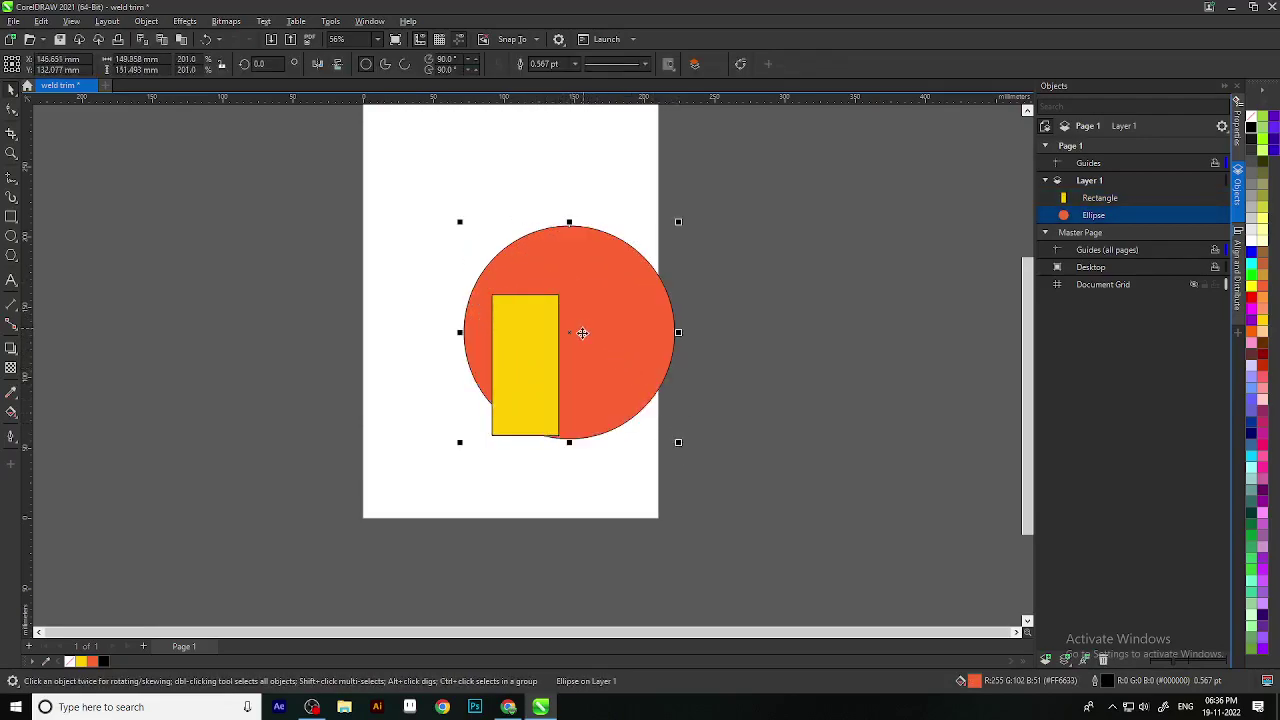
{"action": "left_click_drag", "start_coordinate": [569, 335], "coordinate": [526, 296]}
{"action": "left_click", "coordinate": [644, 483]}
Step: Weld the circle and rectangle together and rotate the result 180 degrees
{"action": "left_click_drag", "start_coordinate": [680, 508], "coordinate": [350, 146]}
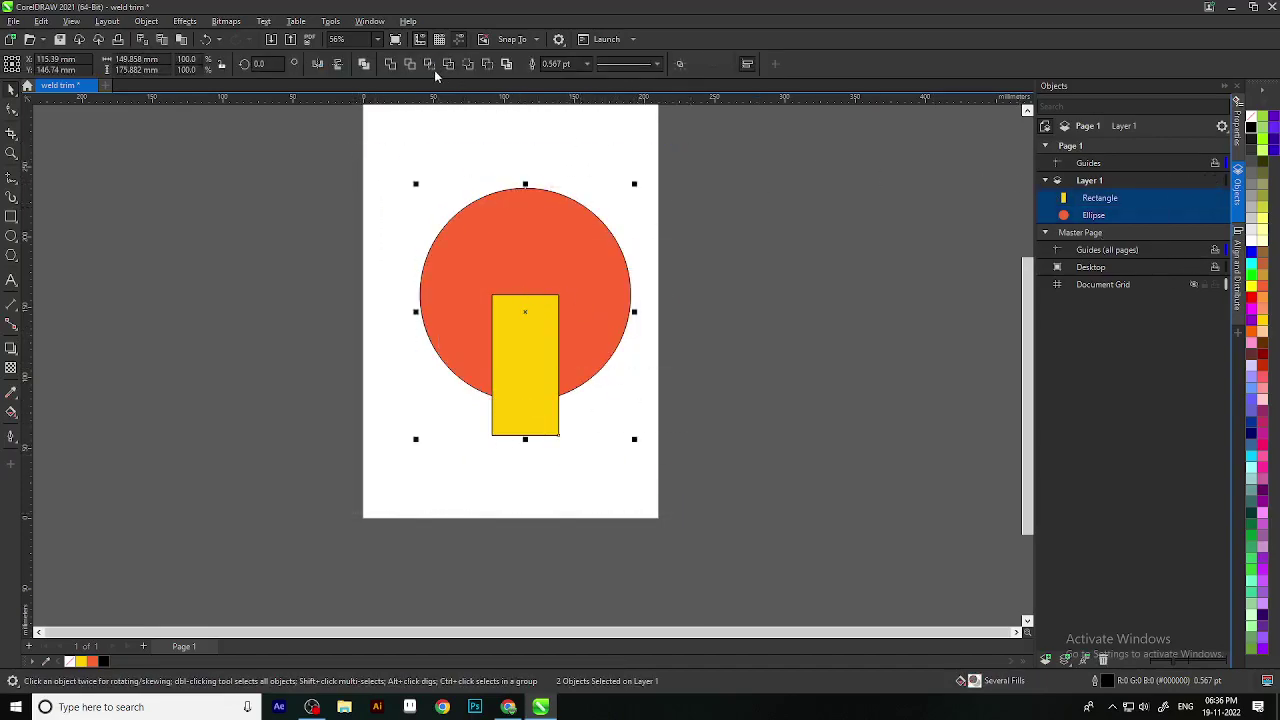
{"action": "left_click", "coordinate": [390, 64]}
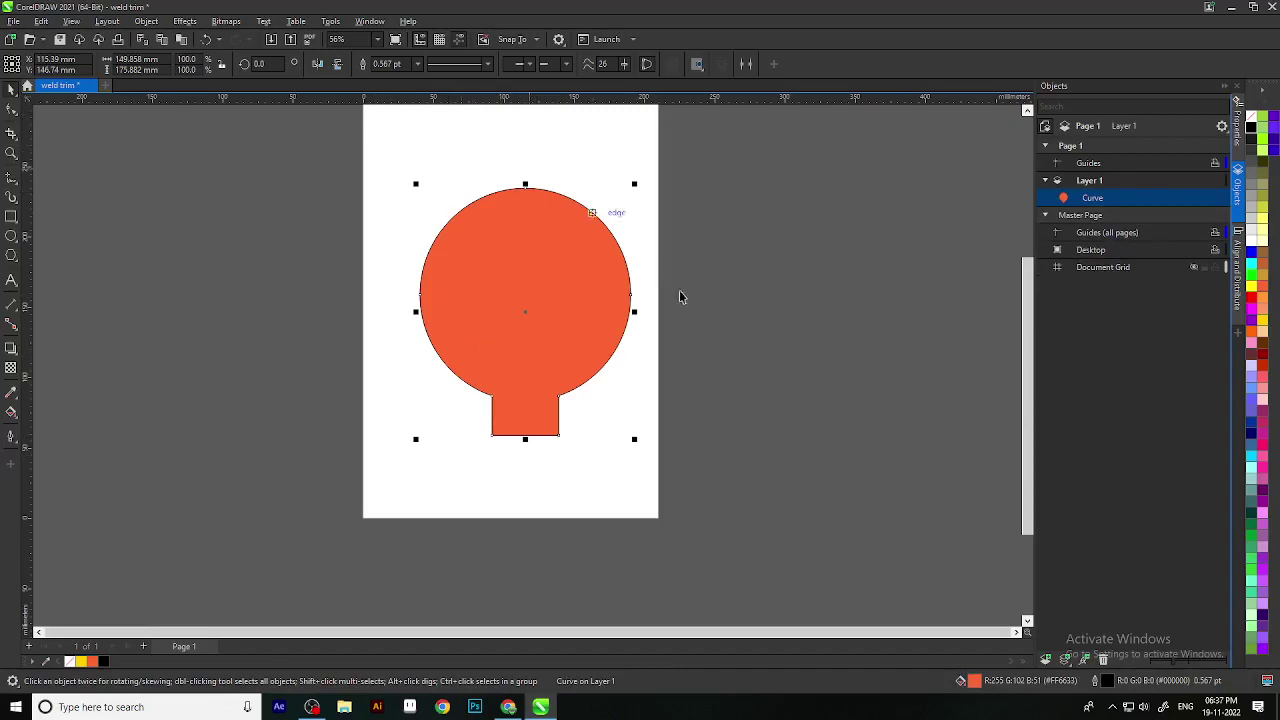
{"action": "left_click", "coordinate": [523, 318]}
{"action": "left_click_drag", "start_coordinate": [638, 443], "coordinate": [455, 233]}
{"action": "left_click", "coordinate": [643, 495]}
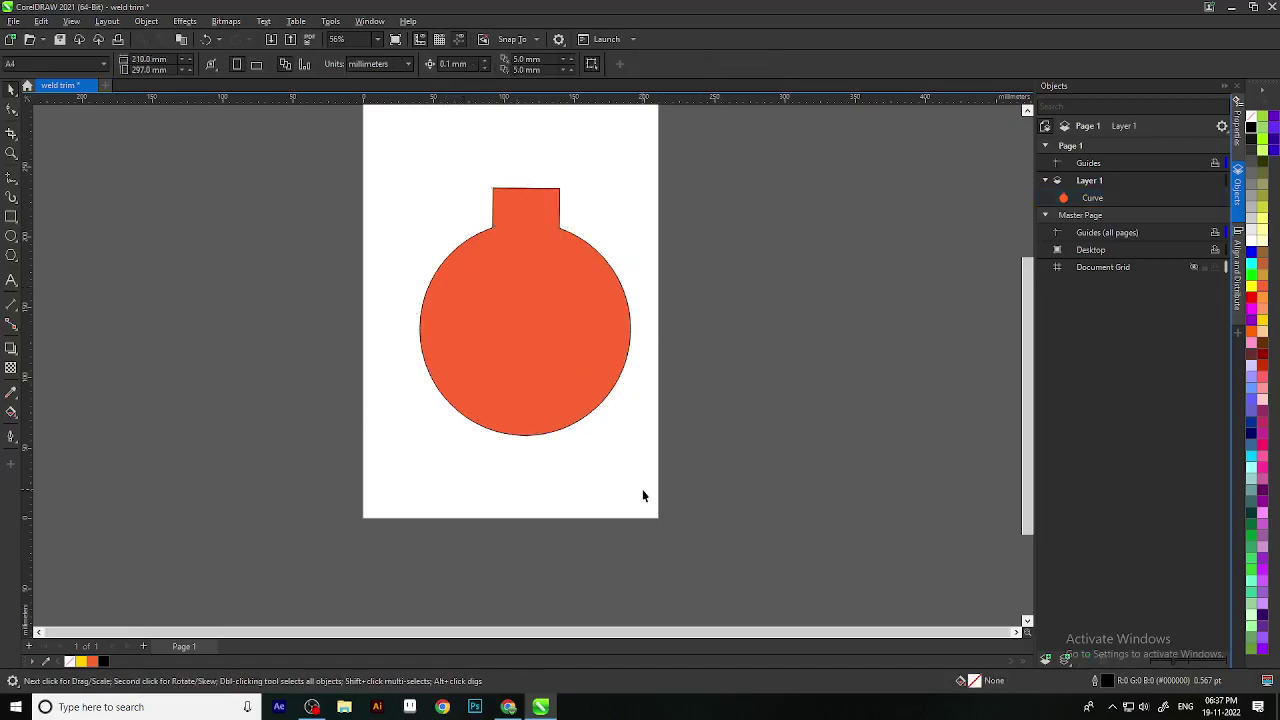
Step: Undo the rotation and the weld to restore the separate shapes
{"action": "scroll", "coordinate": [619, 491], "scroll_direction": "down", "scroll_amount": 3}
{"action": "scroll", "coordinate": [561, 360], "scroll_direction": "up", "scroll_amount": 2}
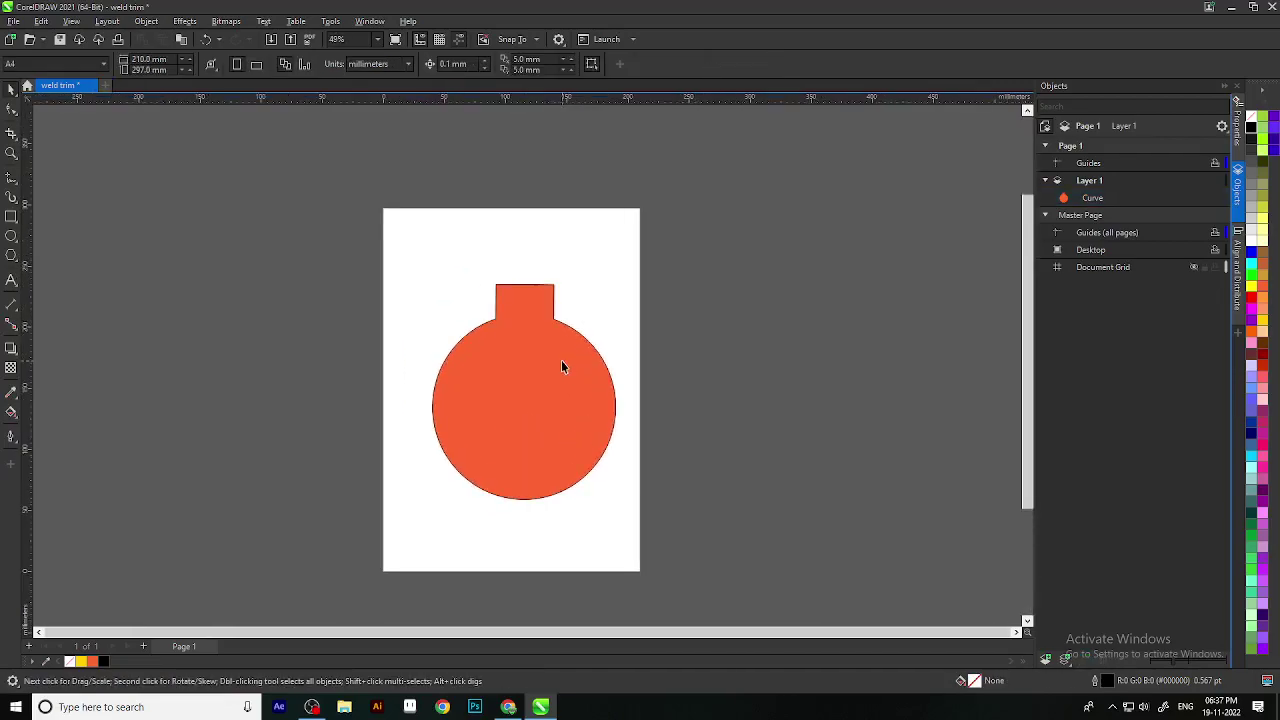
{"action": "scroll", "coordinate": [561, 360], "scroll_direction": "up", "scroll_amount": 1}
{"action": "key", "text": "ctrl+z"}
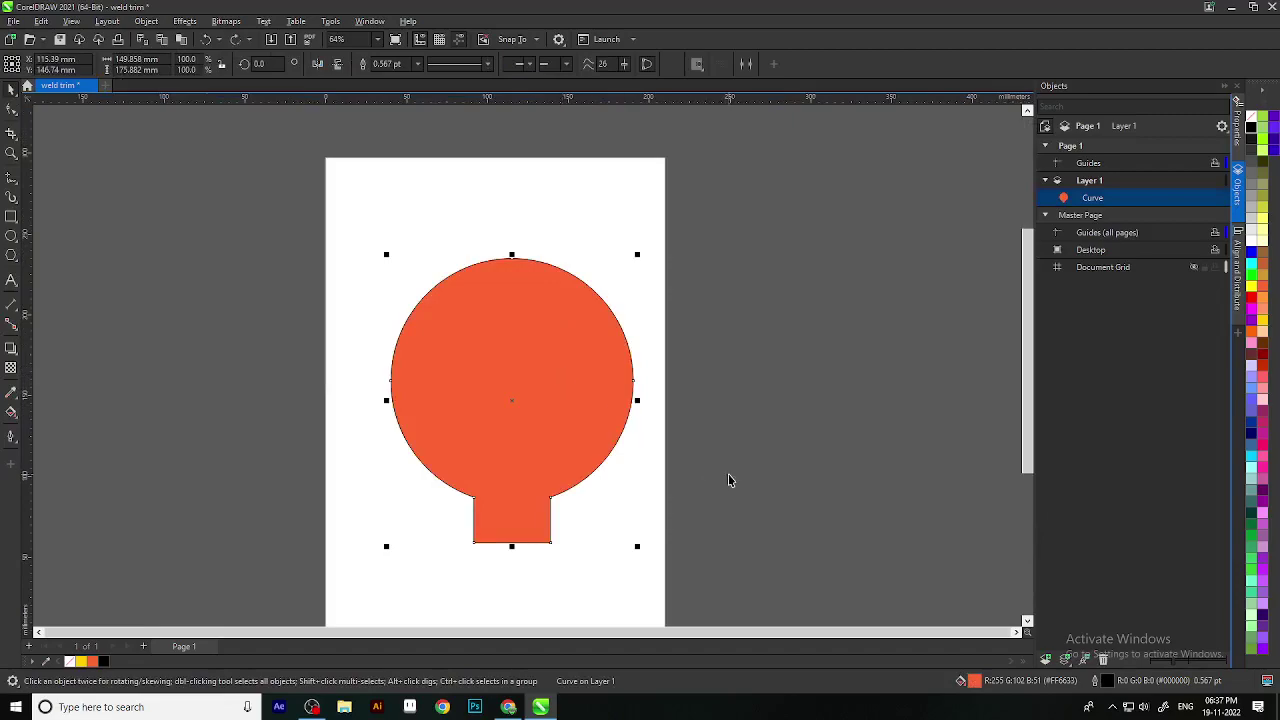
{"action": "key", "text": "ctrl+z"}
{"action": "scroll", "coordinate": [728, 480], "scroll_direction": "down", "scroll_amount": 3}
Step: Trim the orange circle with the yellow rectangle
{"action": "left_click", "coordinate": [683, 535]}
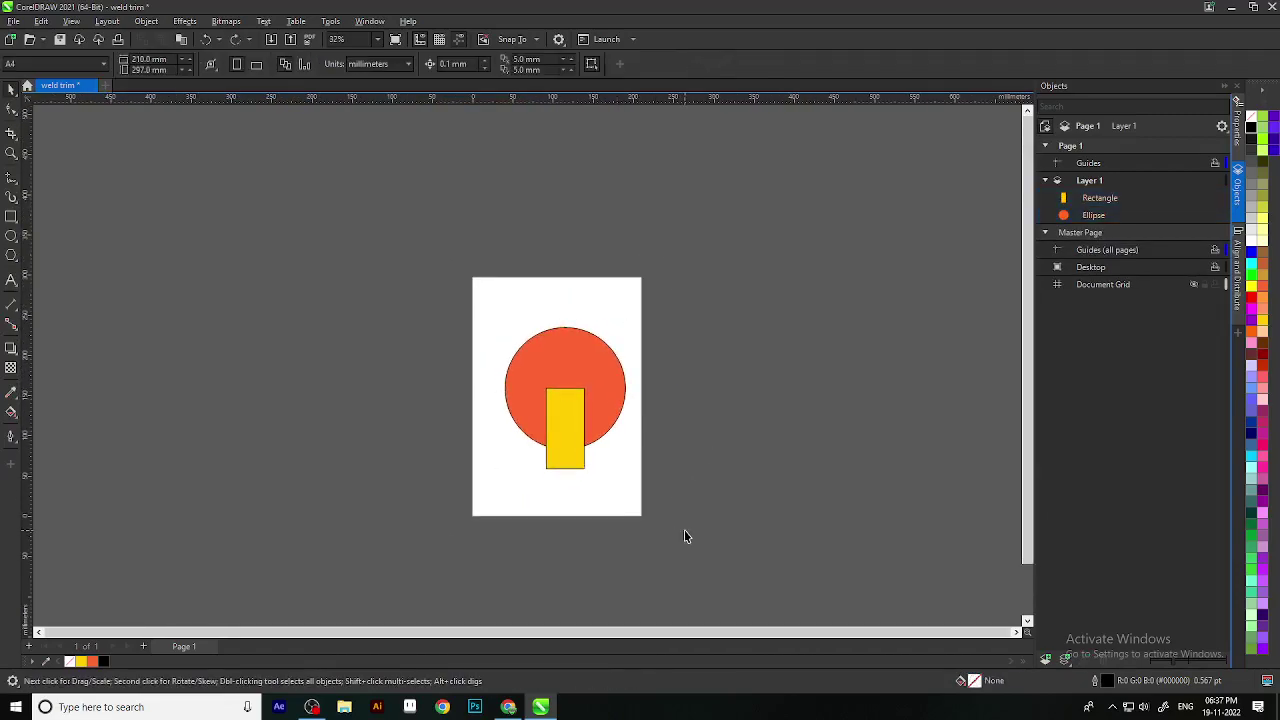
{"action": "scroll", "coordinate": [635, 427], "scroll_direction": "up", "scroll_amount": 2}
{"action": "scroll", "coordinate": [651, 477], "scroll_direction": "down", "scroll_amount": 1}
{"action": "left_click_drag", "start_coordinate": [725, 548], "coordinate": [409, 240]}
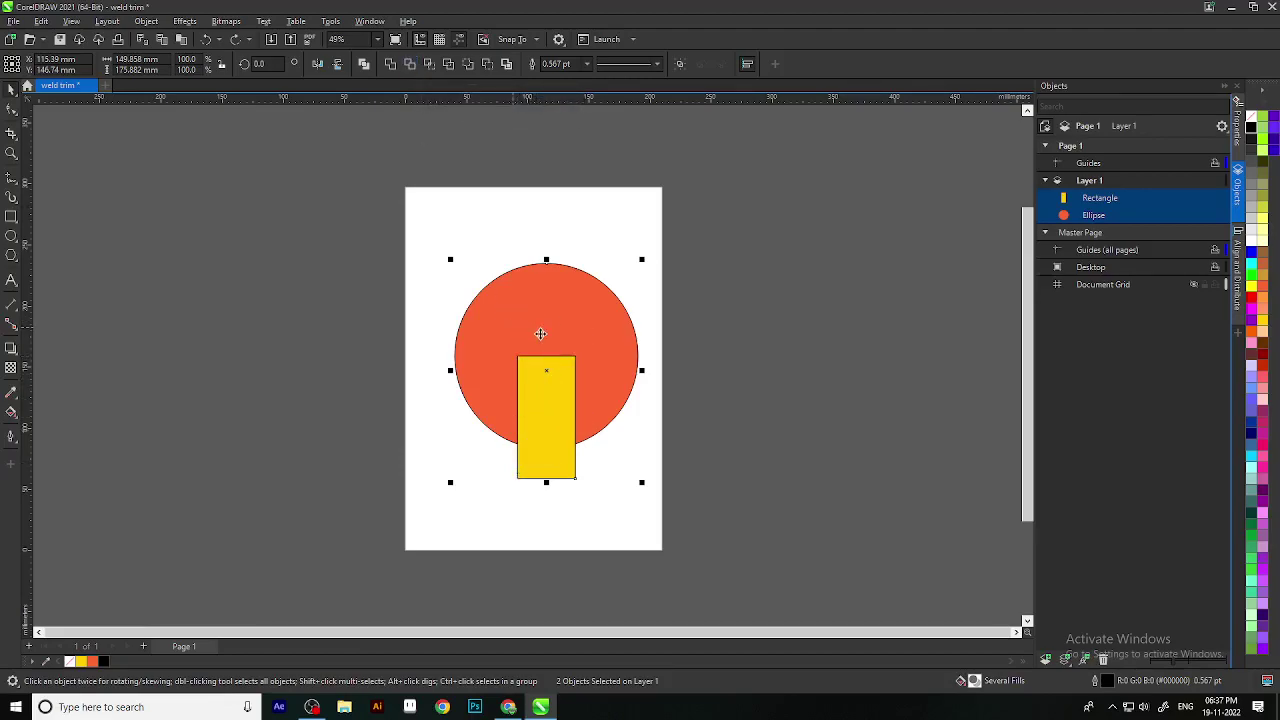
{"action": "left_click", "coordinate": [409, 66]}
Step: Pull the rectangle down to reveal the cut notch, put it back, and reselect both
{"action": "left_click", "coordinate": [607, 461]}
{"action": "left_click", "coordinate": [551, 412]}
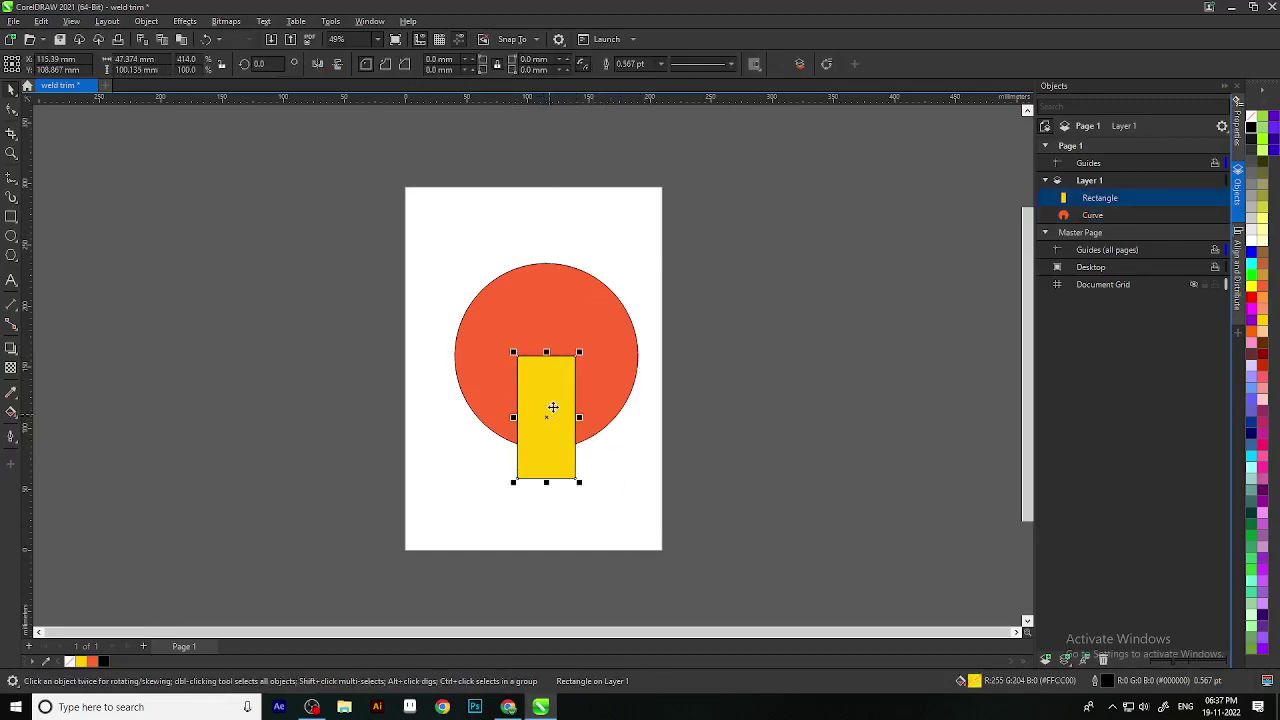
{"action": "left_click_drag", "start_coordinate": [551, 412], "coordinate": [555, 545]}
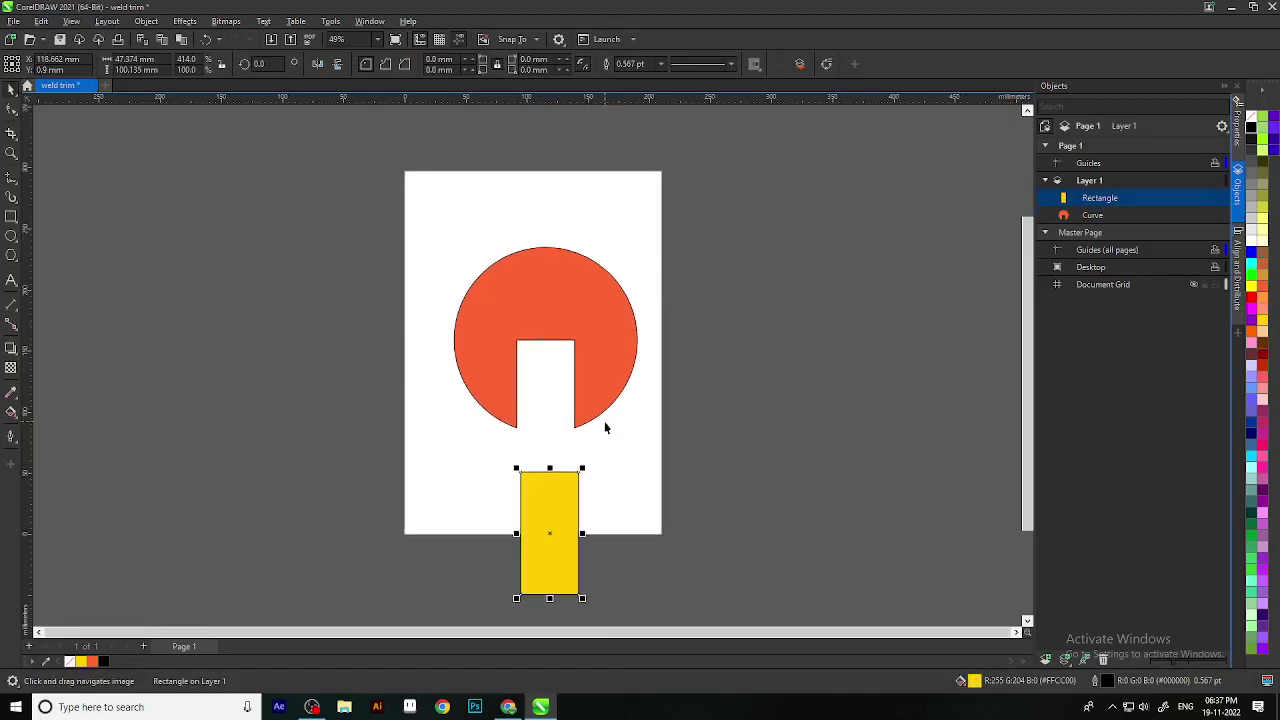
{"action": "key", "text": "ctrl+z"}
{"action": "left_click", "coordinate": [643, 452]}
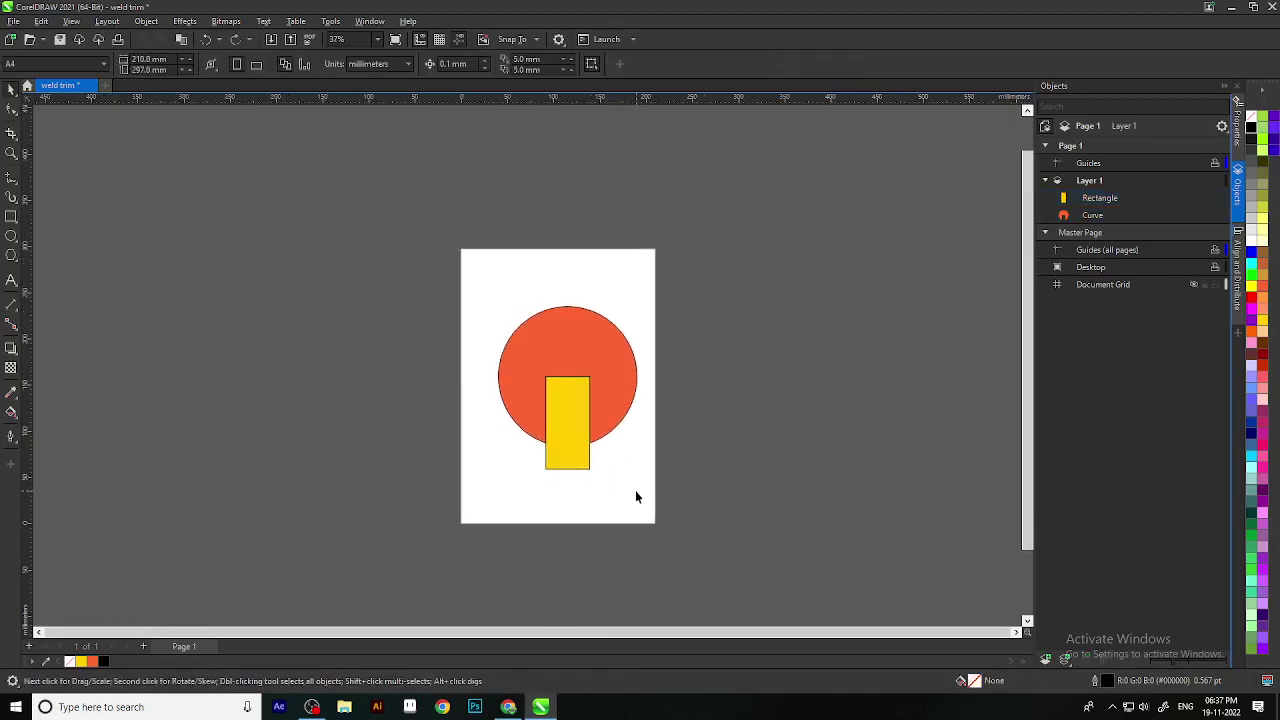
{"action": "left_click_drag", "start_coordinate": [688, 543], "coordinate": [362, 254]}
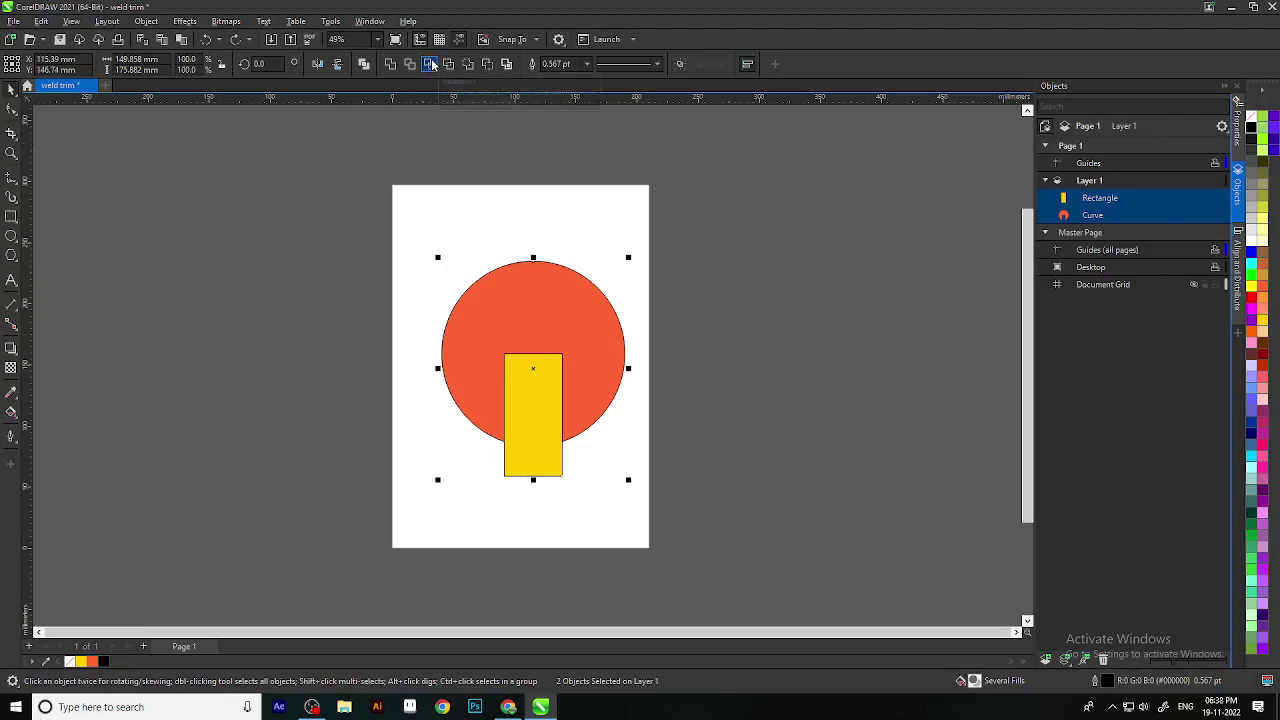
Step: Dismiss the nothing-was-changed Intersect error and enlarge the yellow rectangle over the circle
{"action": "left_click", "coordinate": [432, 64]}
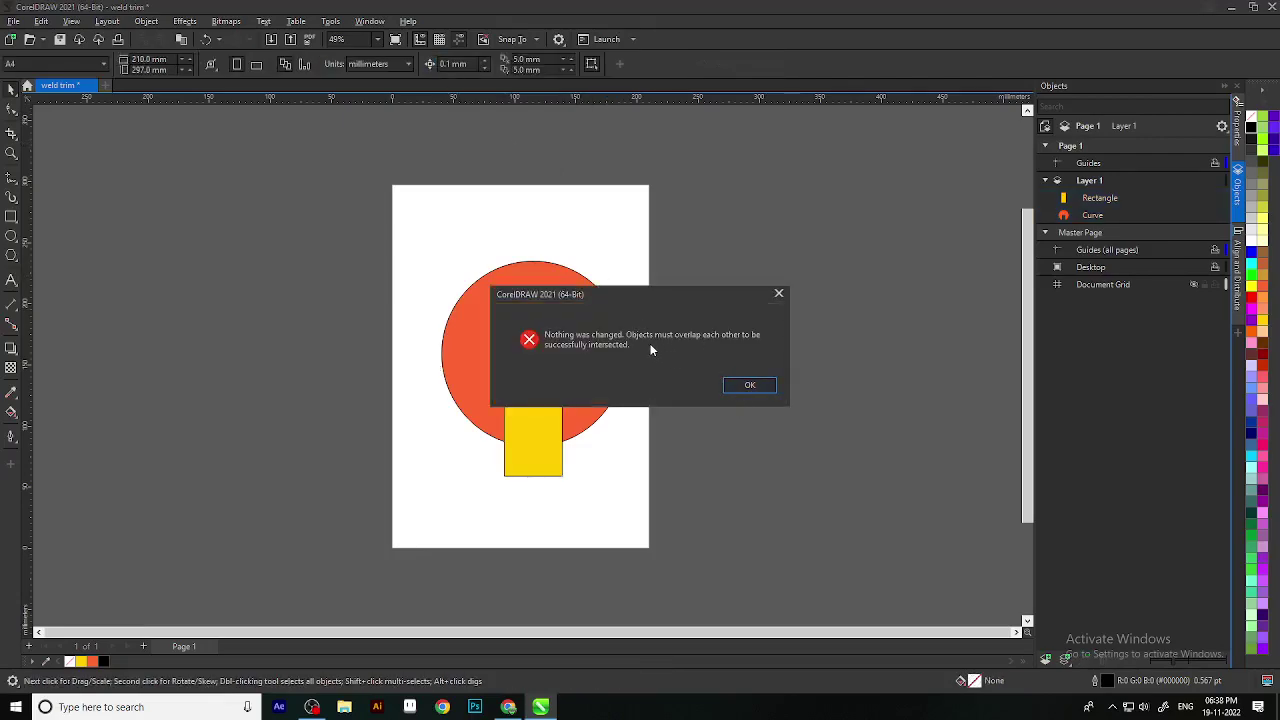
{"action": "left_click", "coordinate": [772, 296]}
{"action": "left_click", "coordinate": [556, 465]}
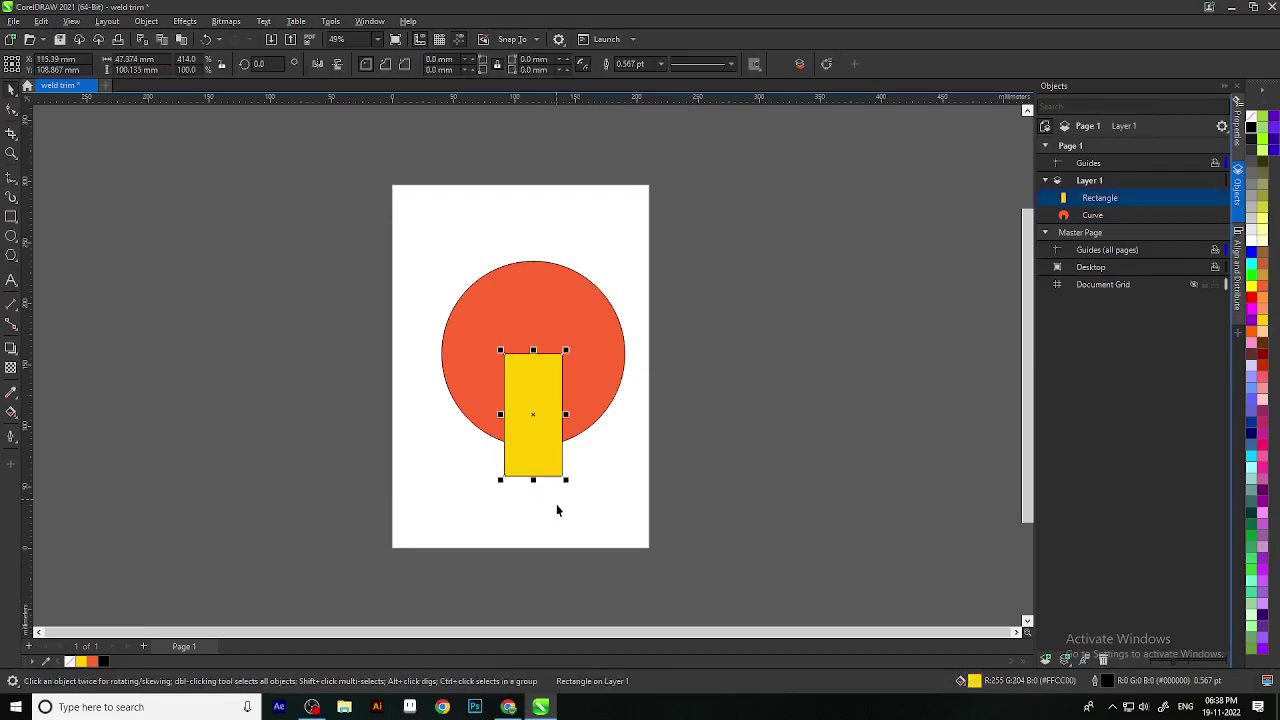
{"action": "left_click_drag", "start_coordinate": [563, 478], "coordinate": [687, 389]}
Step: Intersect the rectangle with the circle, then pull the pieces apart to inspect the result
{"action": "scroll", "coordinate": [554, 457], "scroll_direction": "down", "scroll_amount": 2}
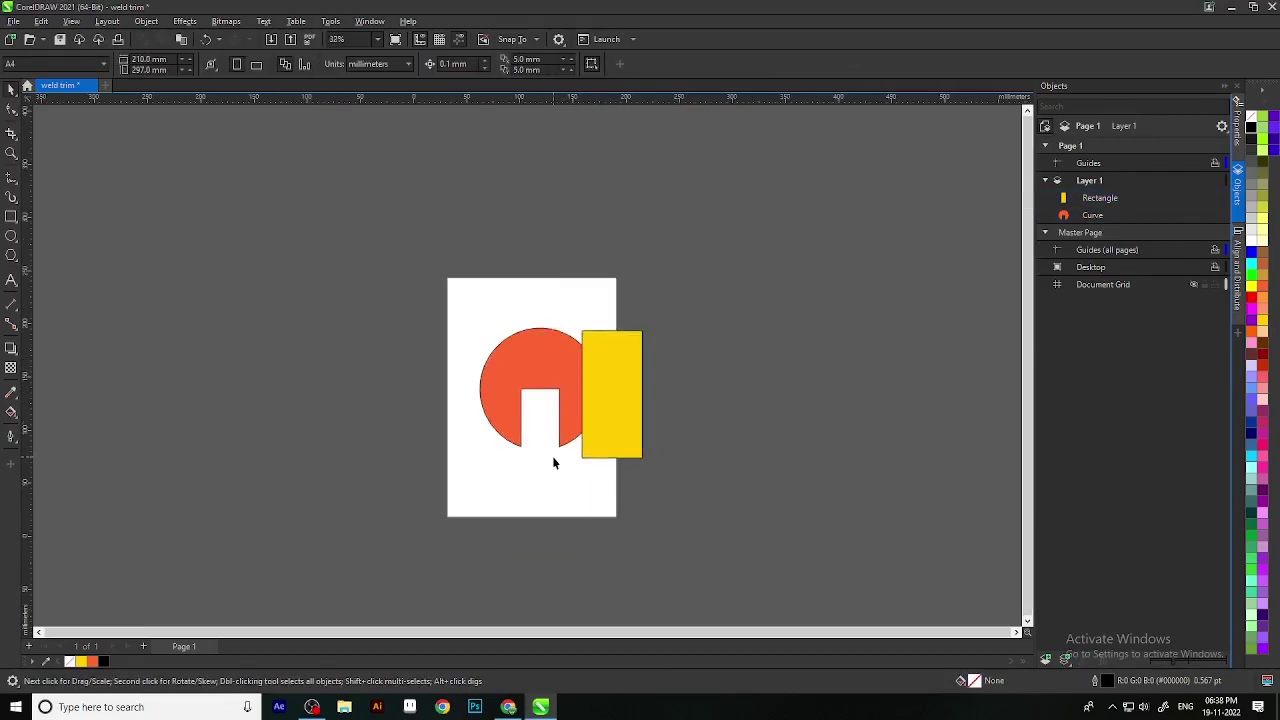
{"action": "left_click_drag", "start_coordinate": [730, 542], "coordinate": [463, 329]}
{"action": "scroll", "coordinate": [559, 345], "scroll_direction": "up", "scroll_amount": 1}
{"action": "scroll", "coordinate": [559, 345], "scroll_direction": "up", "scroll_amount": 1}
{"action": "left_click", "coordinate": [432, 66]}
{"action": "scroll", "coordinate": [700, 426], "scroll_direction": "down", "scroll_amount": 1}
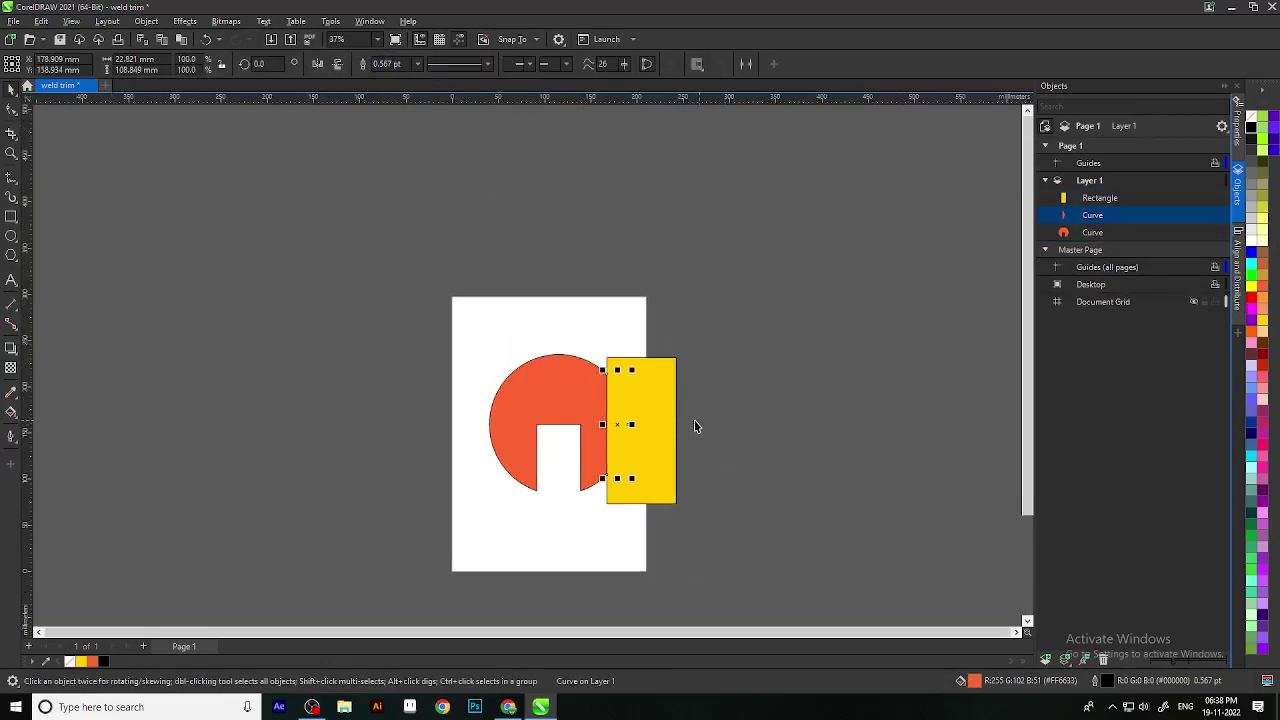
{"action": "left_click_drag", "start_coordinate": [653, 431], "coordinate": [747, 434]}
{"action": "left_click_drag", "start_coordinate": [604, 432], "coordinate": [643, 432]}
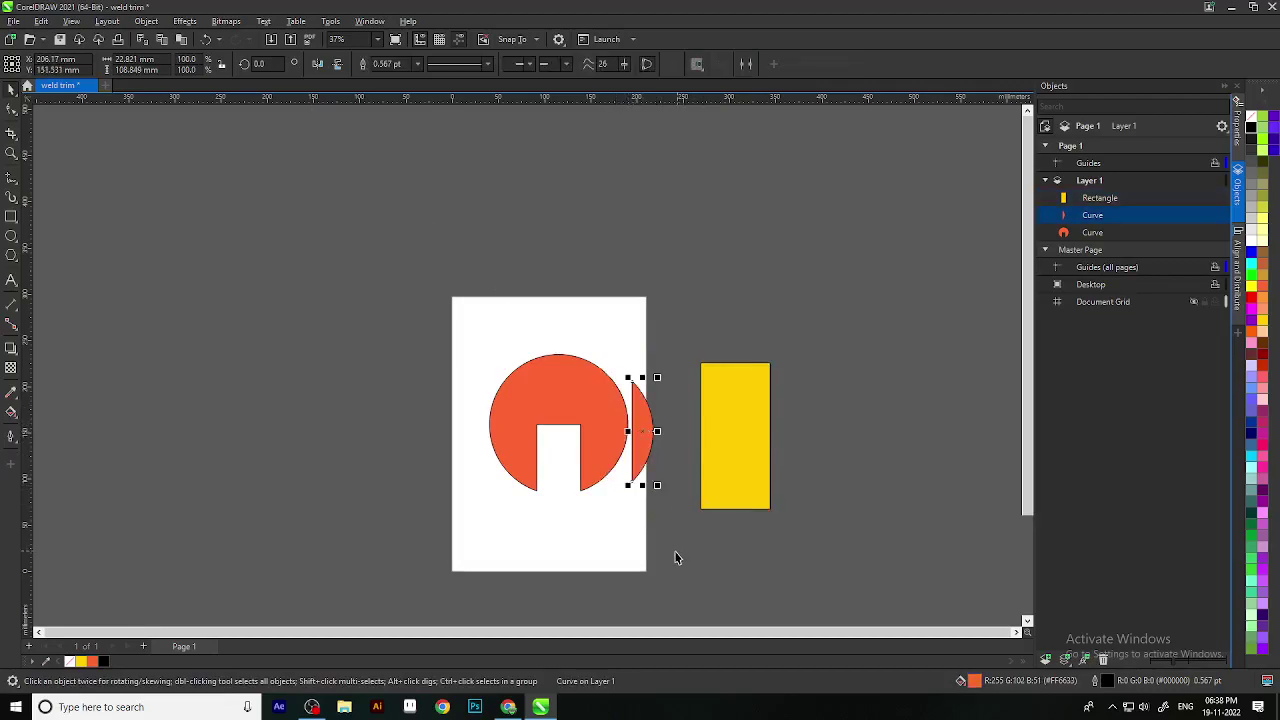
Step: Undo the intersection, reposition the yellow rectangle over the circle's lower half, and select both shapes
{"action": "key", "text": "ctrl+z"}
{"action": "key", "text": "ctrl+z"}
{"action": "key", "text": "ctrl+z"}
{"action": "key", "text": "ctrl+z"}
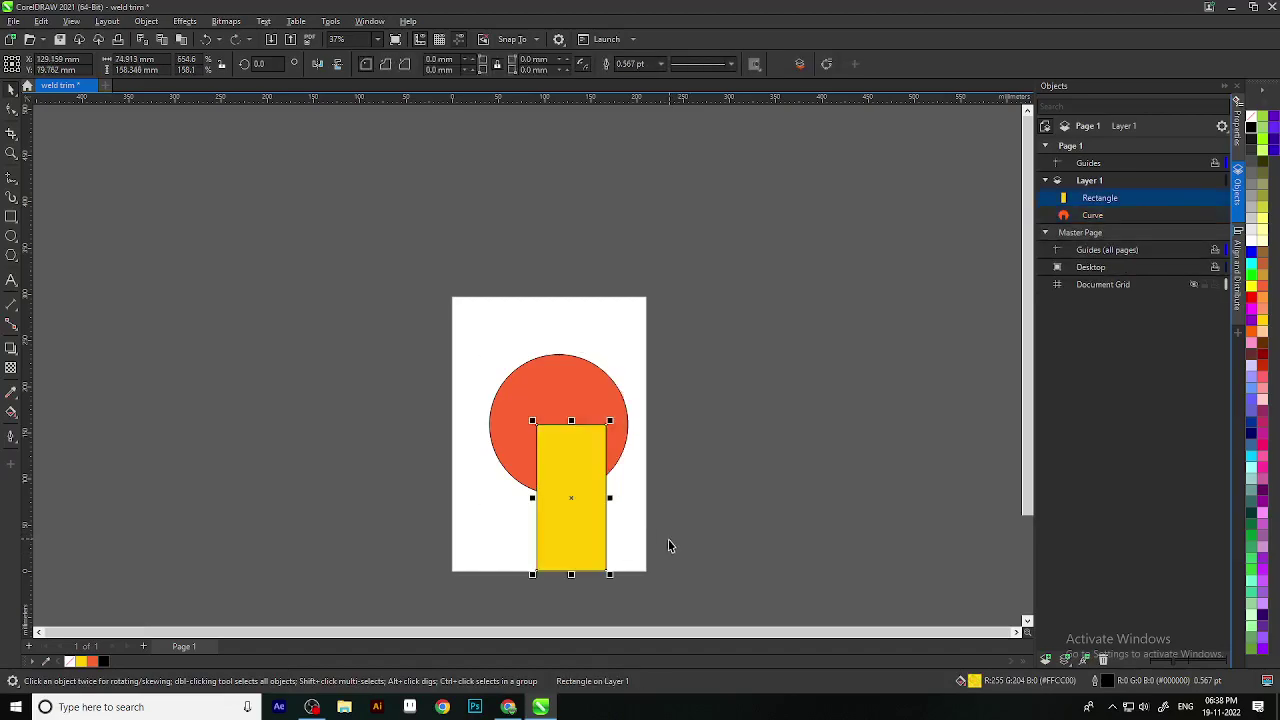
{"action": "left_click_drag", "start_coordinate": [669, 539], "coordinate": [674, 482]}
{"action": "key", "text": "ctrl+z"}
{"action": "key", "text": "ctrl+z"}
{"action": "key", "text": "ctrl+z"}
{"action": "left_click", "coordinate": [566, 426]}
{"action": "mouse_move", "coordinate": [559, 414]}
{"action": "left_mouse_down"}
{"action": "mouse_move", "coordinate": [631, 457]}
{"action": "mouse_move", "coordinate": [551, 423]}
{"action": "mouse_move", "coordinate": [591, 423]}
{"action": "mouse_move", "coordinate": [563, 432]}
{"action": "left_mouse_up"}
{"action": "left_click", "coordinate": [686, 371]}
{"action": "scroll", "coordinate": [686, 371], "scroll_direction": "up", "scroll_amount": 1}
{"action": "left_click_drag", "start_coordinate": [403, 216], "coordinate": [661, 505]}
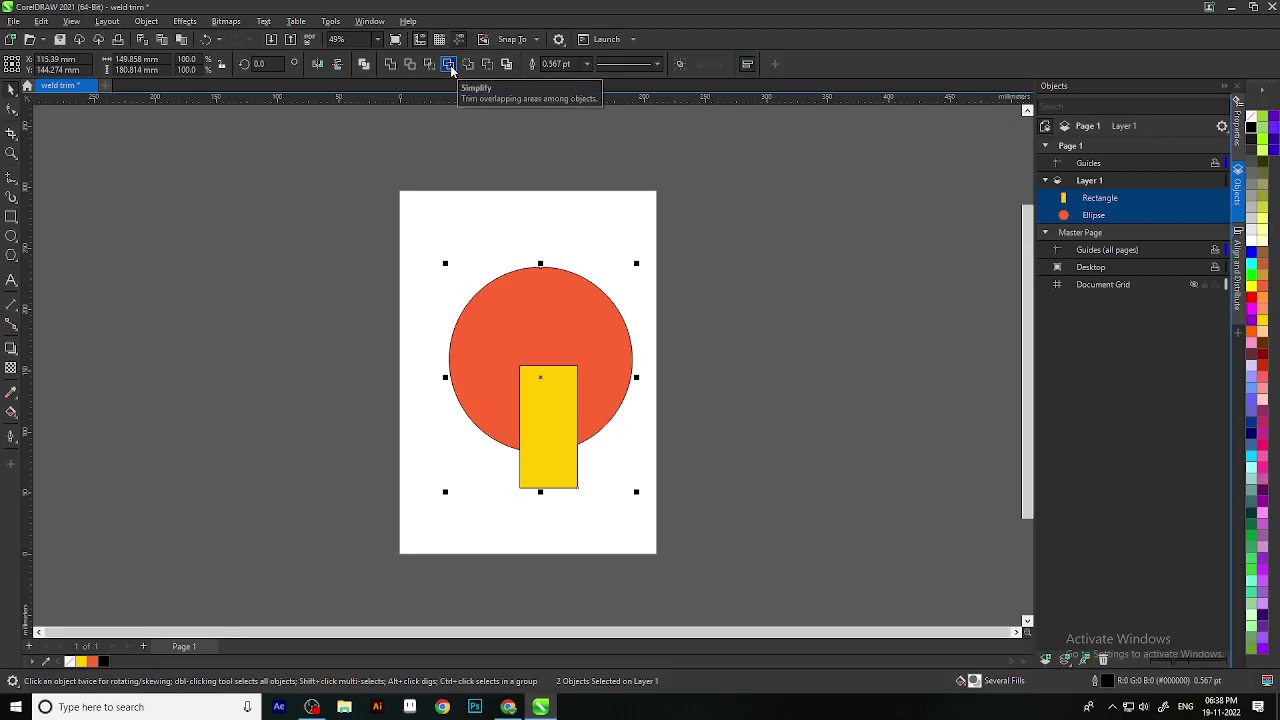
Step: Apply Simplify to the circle and rectangle, pulling the rectangle out to reveal the notch
{"action": "left_click", "coordinate": [450, 65]}
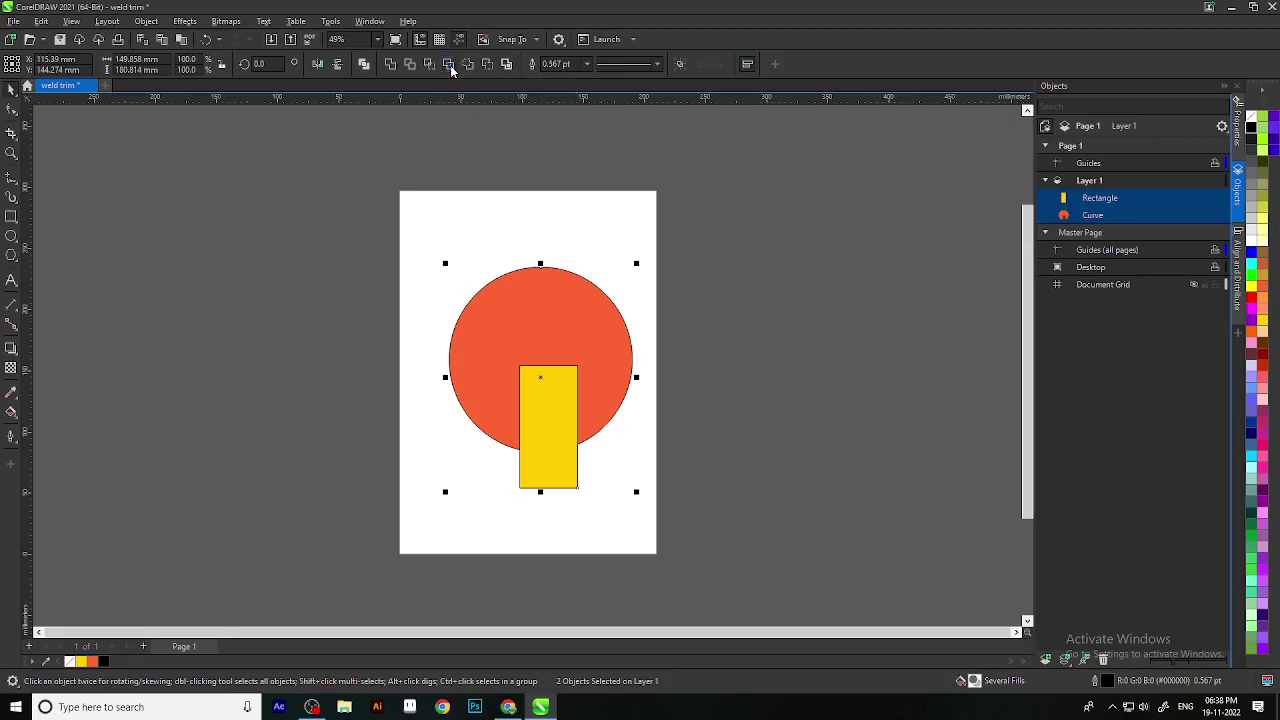
{"action": "left_click_drag", "start_coordinate": [550, 414], "coordinate": [618, 444]}
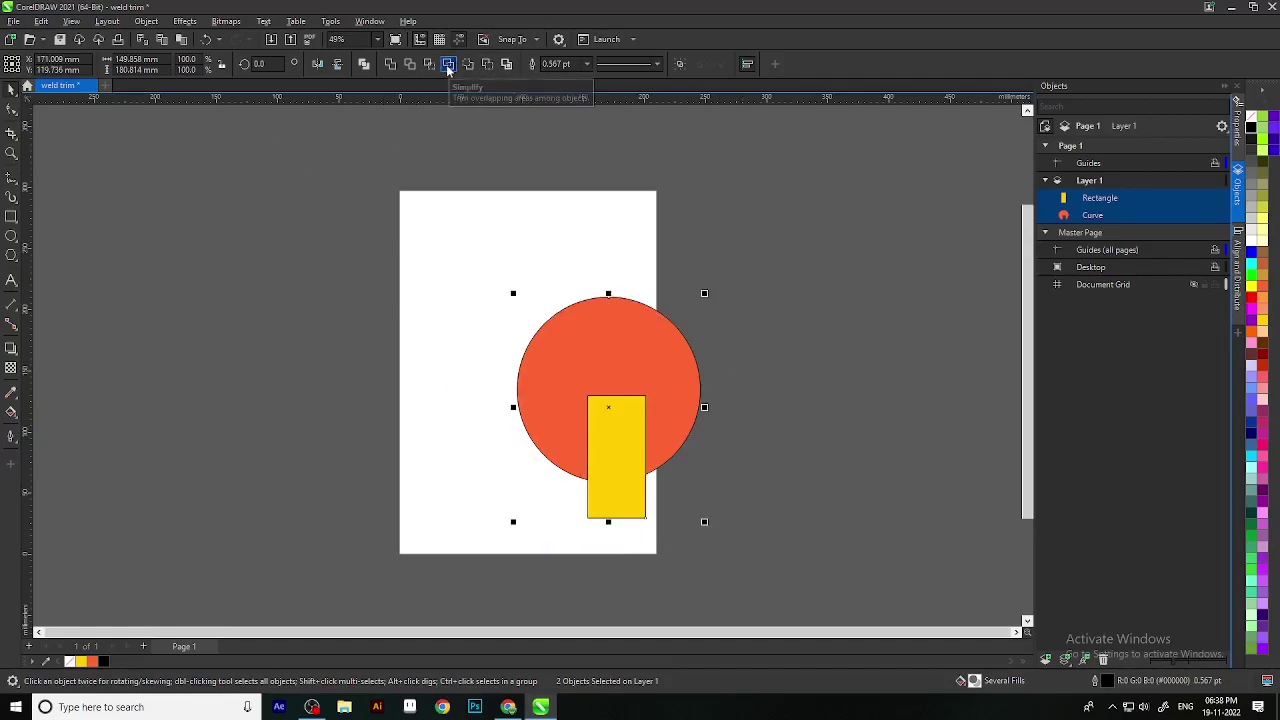
{"action": "left_click", "coordinate": [819, 359]}
{"action": "left_click_drag", "start_coordinate": [620, 458], "coordinate": [771, 452]}
{"action": "left_click_drag", "start_coordinate": [625, 395], "coordinate": [610, 322]}
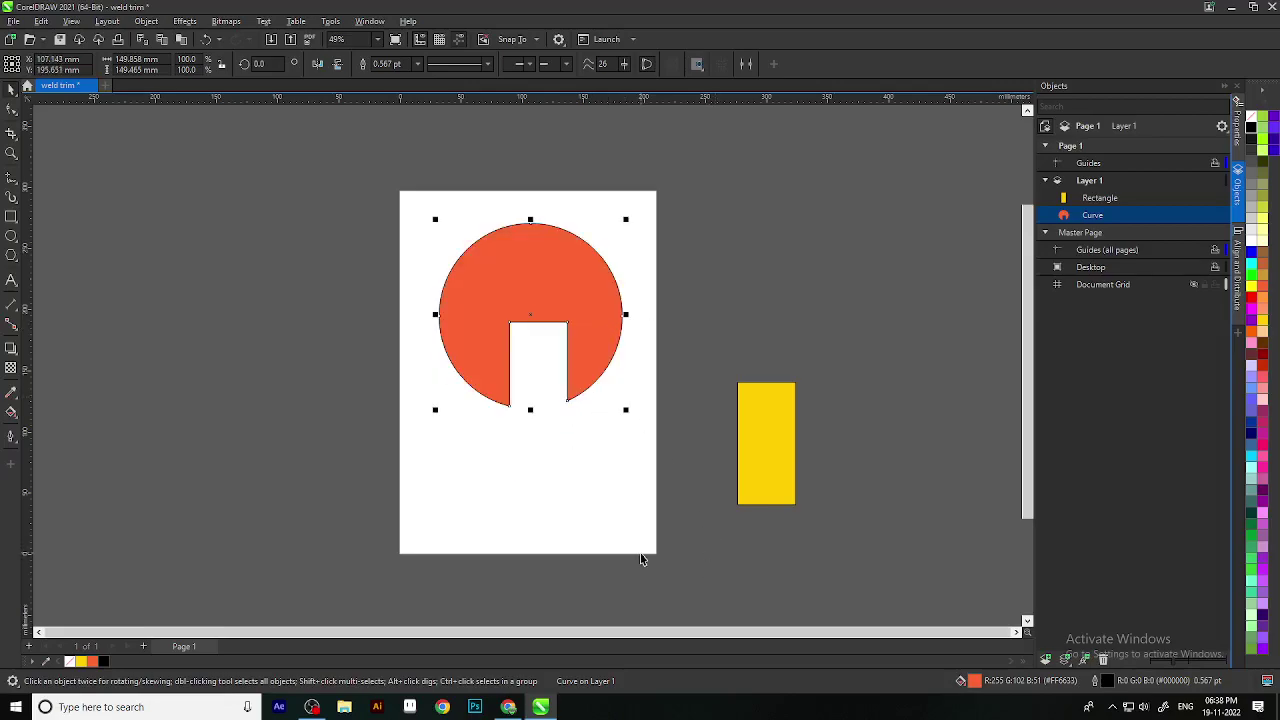
{"action": "key", "text": "ctrl+z"}
{"action": "key", "text": "ctrl+z"}
Step: Return the rectangle over the notch, delete it, then undo back to both shapes
{"action": "left_click_drag", "start_coordinate": [745, 490], "coordinate": [595, 503]}
{"action": "left_click", "coordinate": [690, 430], "text": "shift"}
{"action": "left_click", "coordinate": [596, 497]}
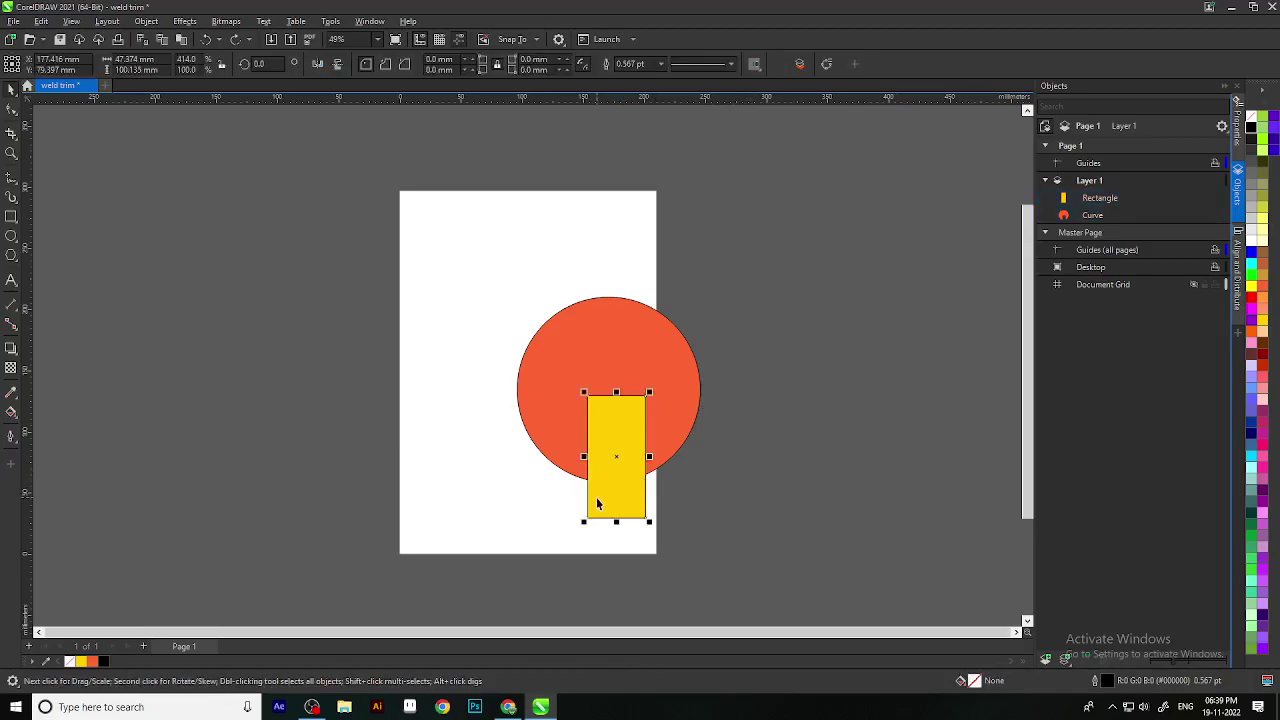
{"action": "key", "text": "Delete"}
{"action": "key", "text": "ctrl+z"}
{"action": "key", "text": "ctrl+z"}
{"action": "key", "text": "ctrl+z"}
Step: Delete the yellow rectangle from the page
{"action": "left_click", "coordinate": [701, 446]}
{"action": "left_click", "coordinate": [546, 437]}
{"action": "left_click", "coordinate": [619, 454]}
{"action": "key", "text": "Delete"}
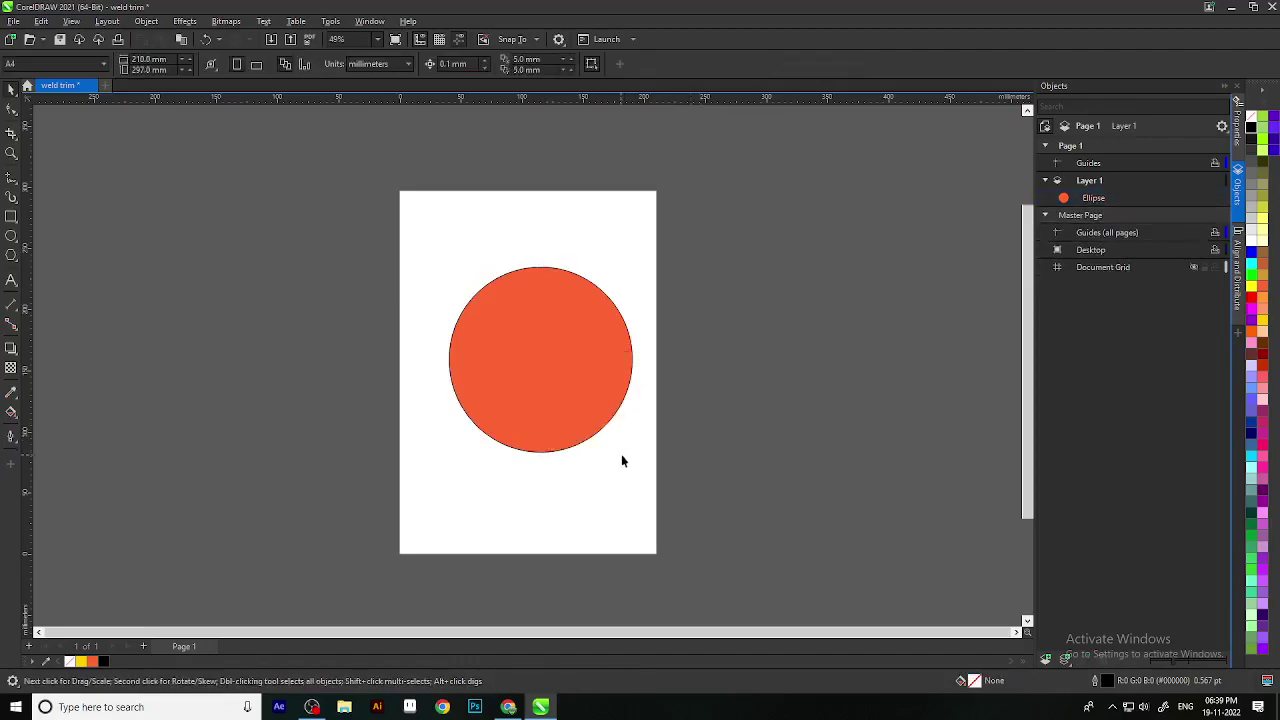
{"action": "left_click_drag", "start_coordinate": [490, 518], "coordinate": [415, 487]}
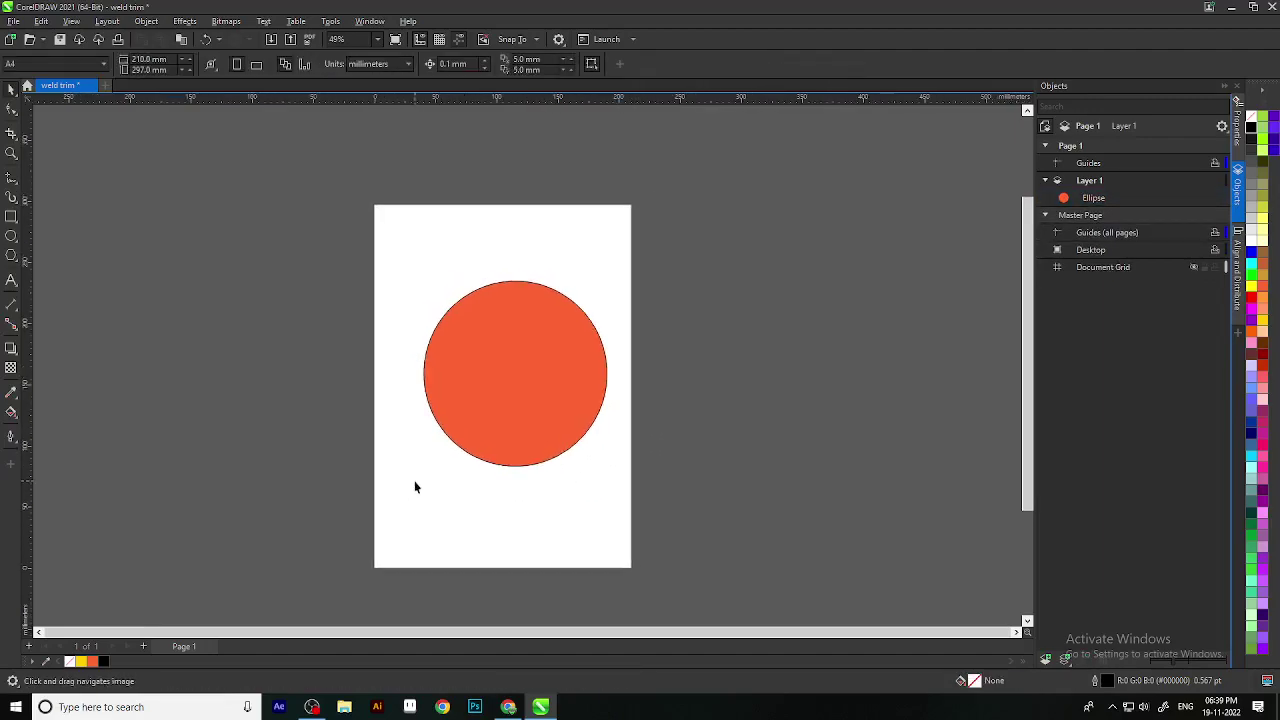
Step: Draw a new circle with the Ellipse tool overlapping the orange circle's right side
{"action": "left_click", "coordinate": [13, 240]}
{"action": "left_click", "coordinate": [75, 237]}
{"action": "left_click_drag", "start_coordinate": [768, 460], "coordinate": [548, 240]}
{"action": "left_click", "coordinate": [12, 90]}
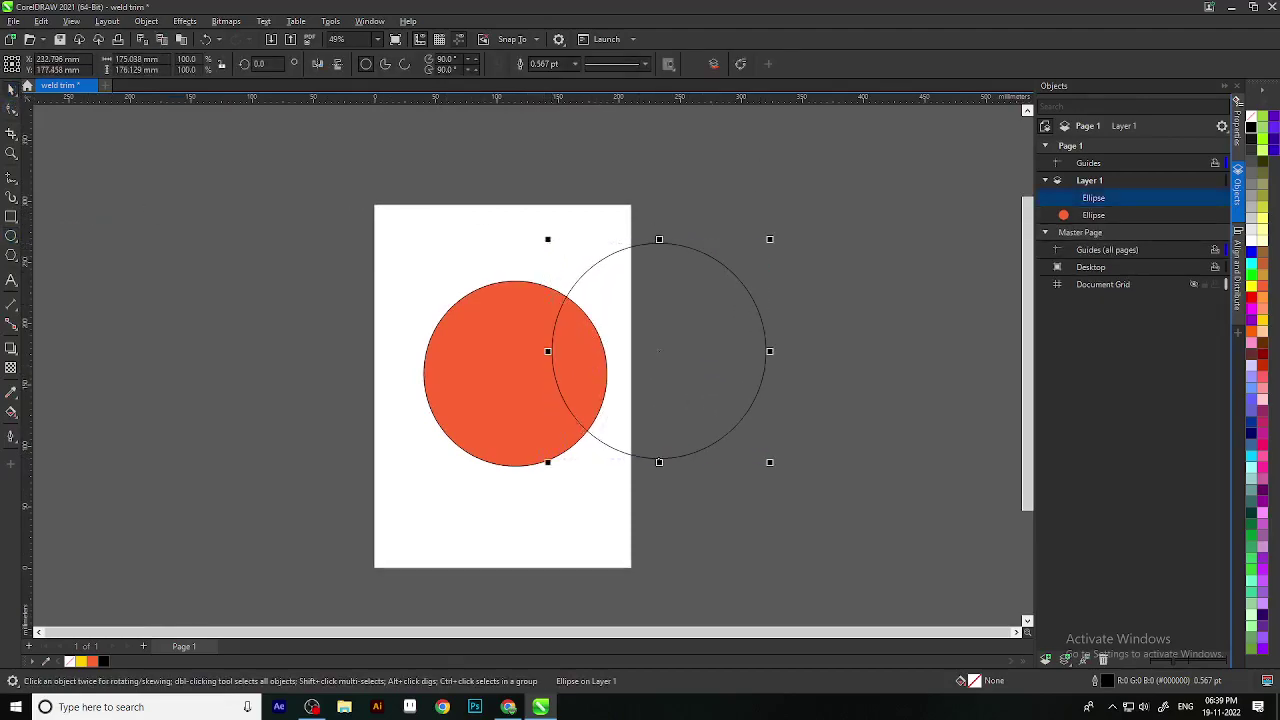
{"action": "left_click_drag", "start_coordinate": [663, 350], "coordinate": [657, 381]}
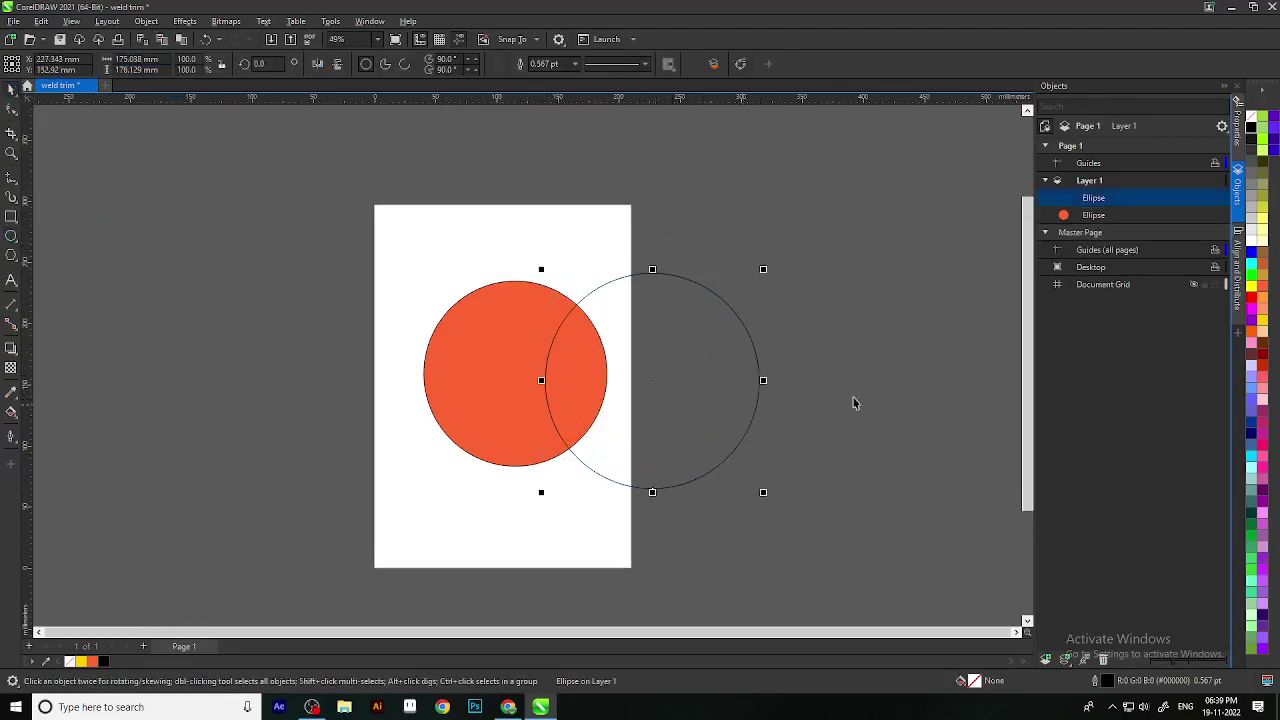
Step: Fill the new circle light pink from the palette, shrink it, and nudge it down
{"action": "left_click", "coordinate": [1251, 256]}
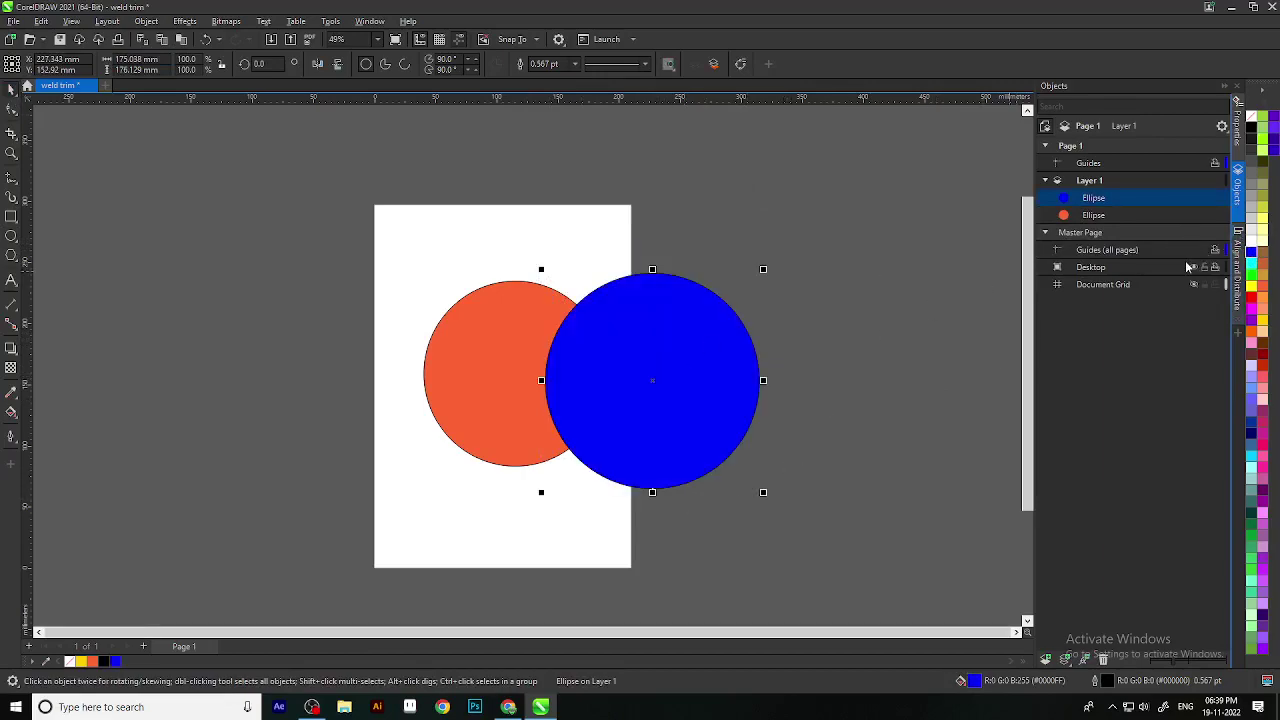
{"action": "left_click", "coordinate": [1251, 344]}
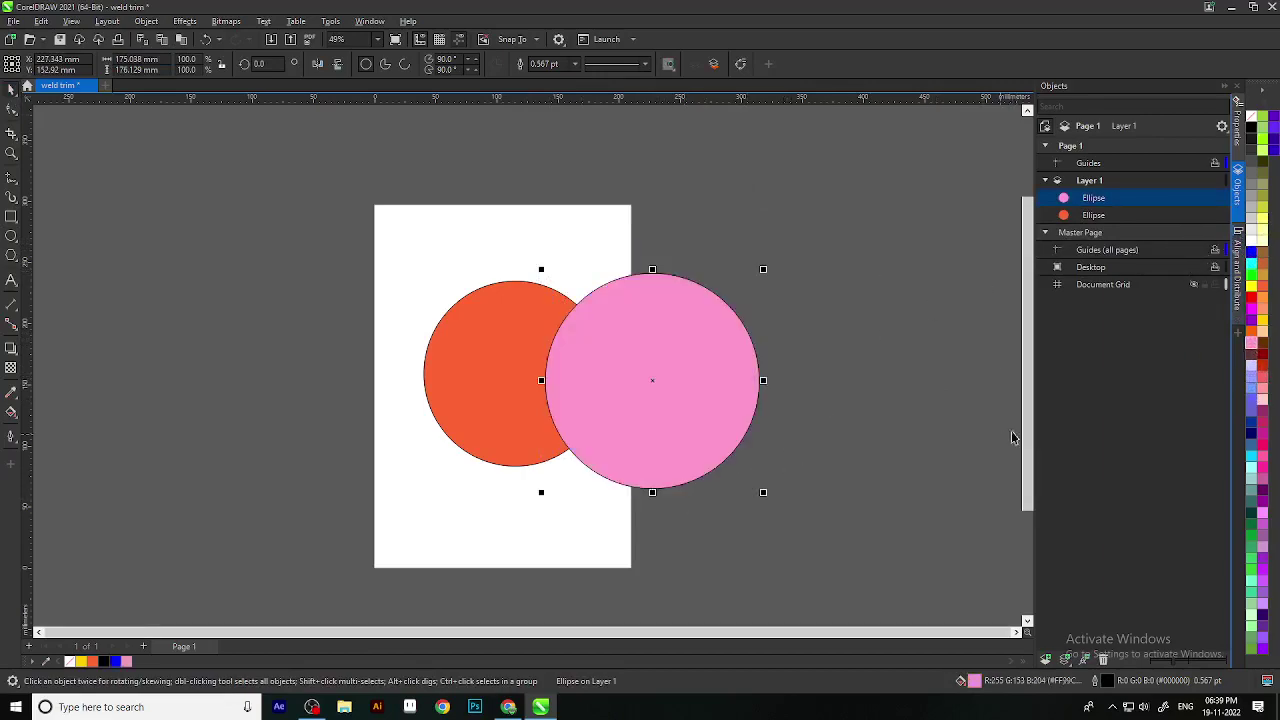
{"action": "left_click", "coordinate": [1263, 400]}
{"action": "scroll", "coordinate": [847, 437], "scroll_direction": "down", "scroll_amount": 2}
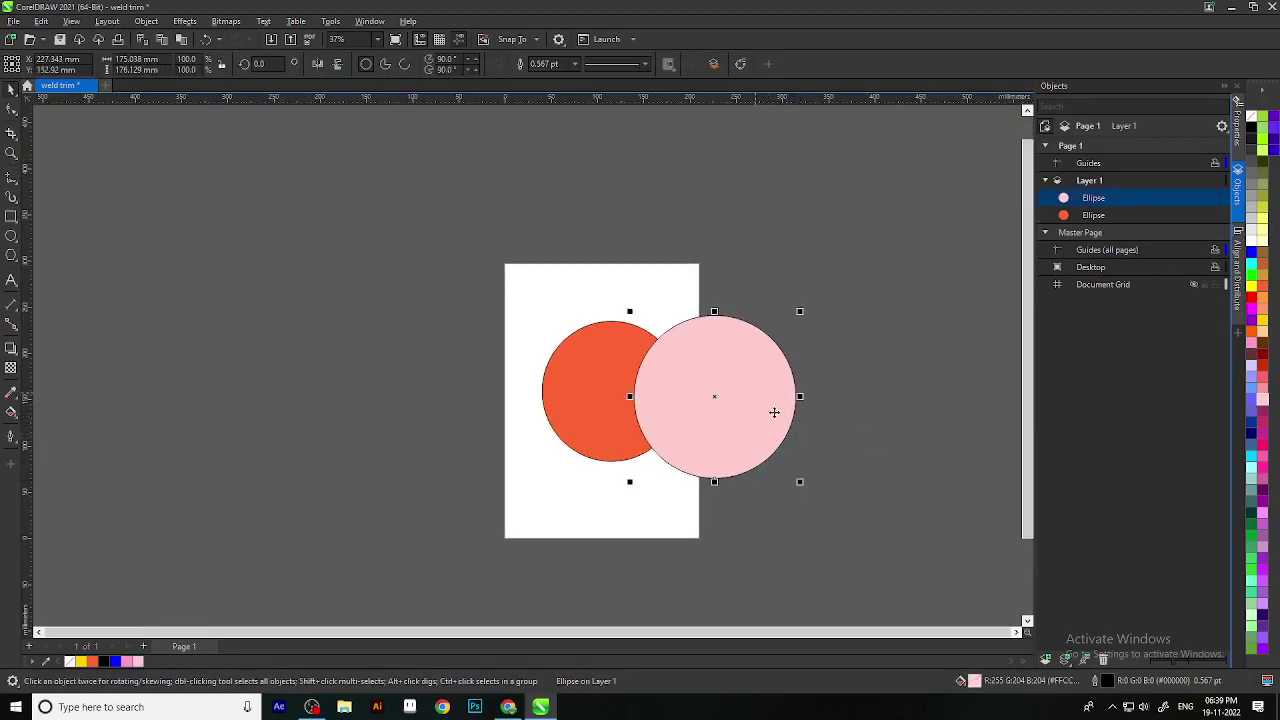
{"action": "left_click_drag", "start_coordinate": [800, 485], "coordinate": [752, 455]}
{"action": "scroll", "coordinate": [727, 403], "scroll_direction": "up", "scroll_amount": 2}
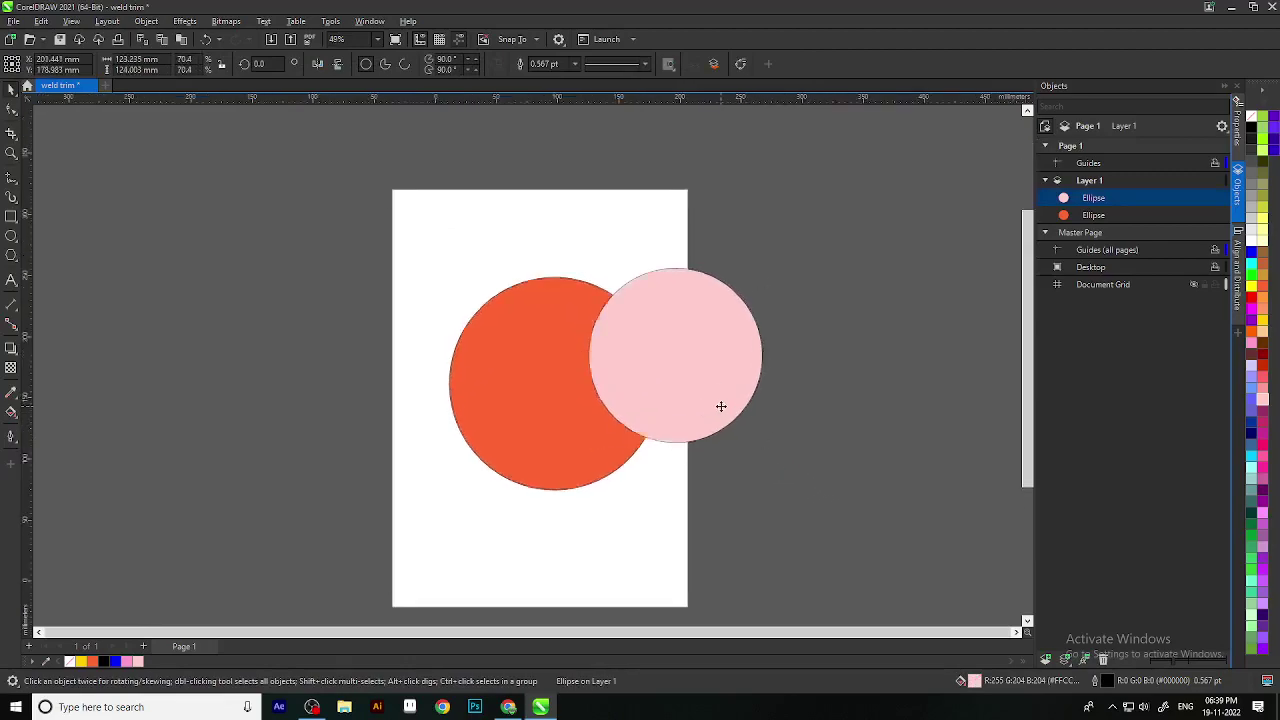
{"action": "mouse_move", "coordinate": [675, 357]}
{"action": "left_mouse_down"}
{"action": "mouse_move", "coordinate": [700, 403]}
{"action": "mouse_move", "coordinate": [707, 379]}
{"action": "mouse_move", "coordinate": [676, 377]}
{"action": "left_mouse_up"}
Step: Select both circles and trim the orange circle with the pink one
{"action": "key", "text": "Escape"}
{"action": "scroll", "coordinate": [693, 418], "scroll_direction": "down", "scroll_amount": 3}
{"action": "left_click_drag", "start_coordinate": [474, 289], "coordinate": [771, 517]}
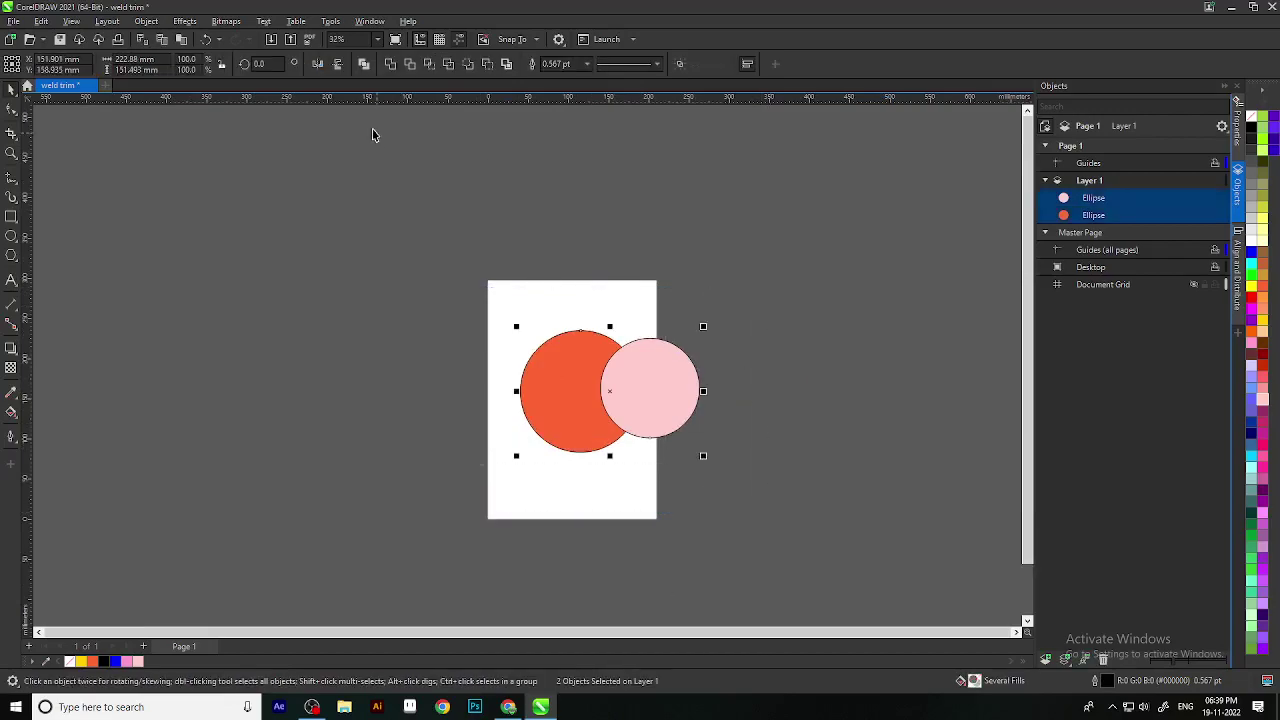
{"action": "left_click", "coordinate": [408, 68]}
Step: Move the pink circle aside to preview the trim, then undo
{"action": "left_click_drag", "start_coordinate": [766, 369], "coordinate": [703, 349]}
{"action": "left_click", "coordinate": [597, 381]}
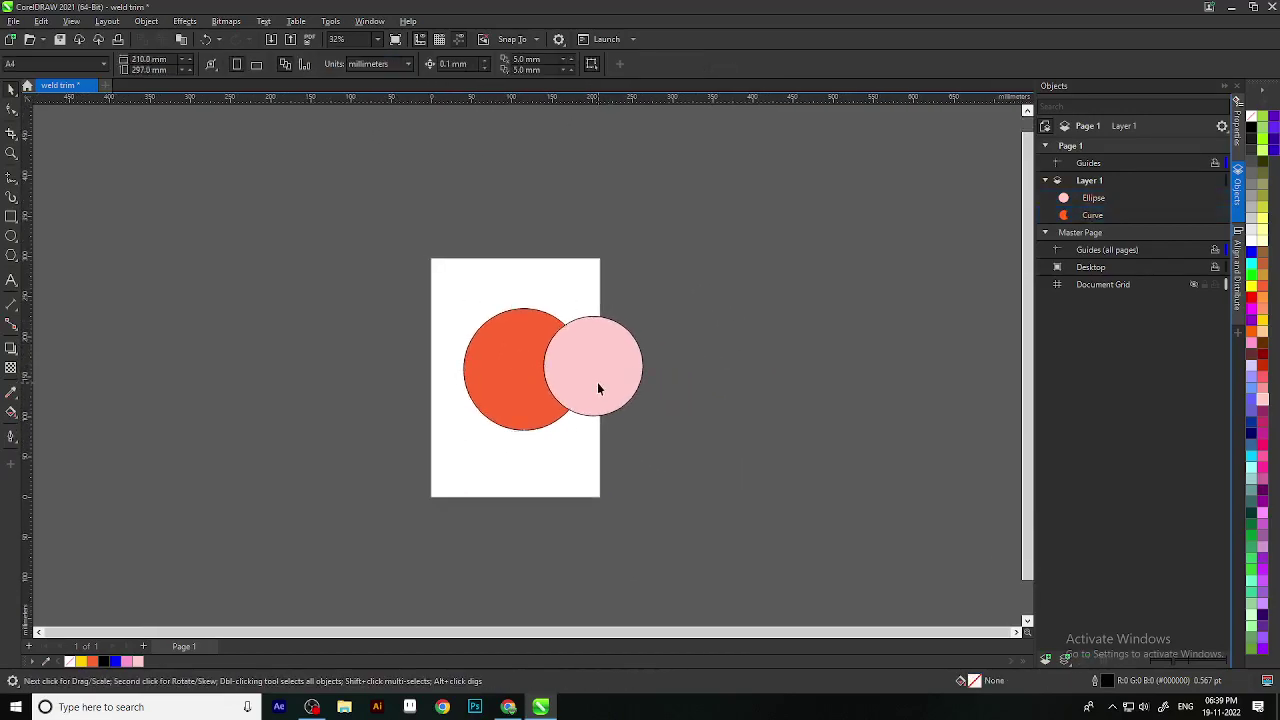
{"action": "left_click_drag", "start_coordinate": [585, 369], "coordinate": [706, 376]}
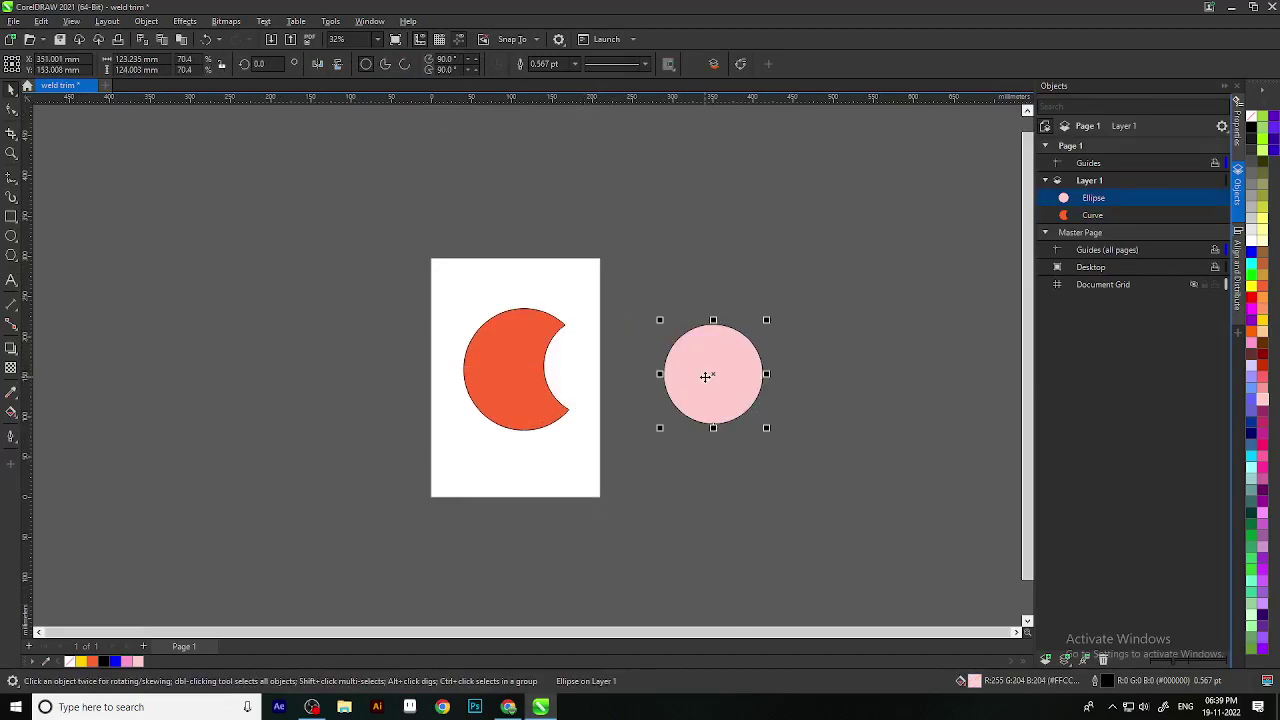
{"action": "key", "text": "ctrl+z"}
{"action": "key", "text": "ctrl+z"}
Step: Select both circles and apply Simplify to remove the hidden orange area
{"action": "left_click", "coordinate": [722, 396]}
{"action": "left_click_drag", "start_coordinate": [746, 528], "coordinate": [434, 263]}
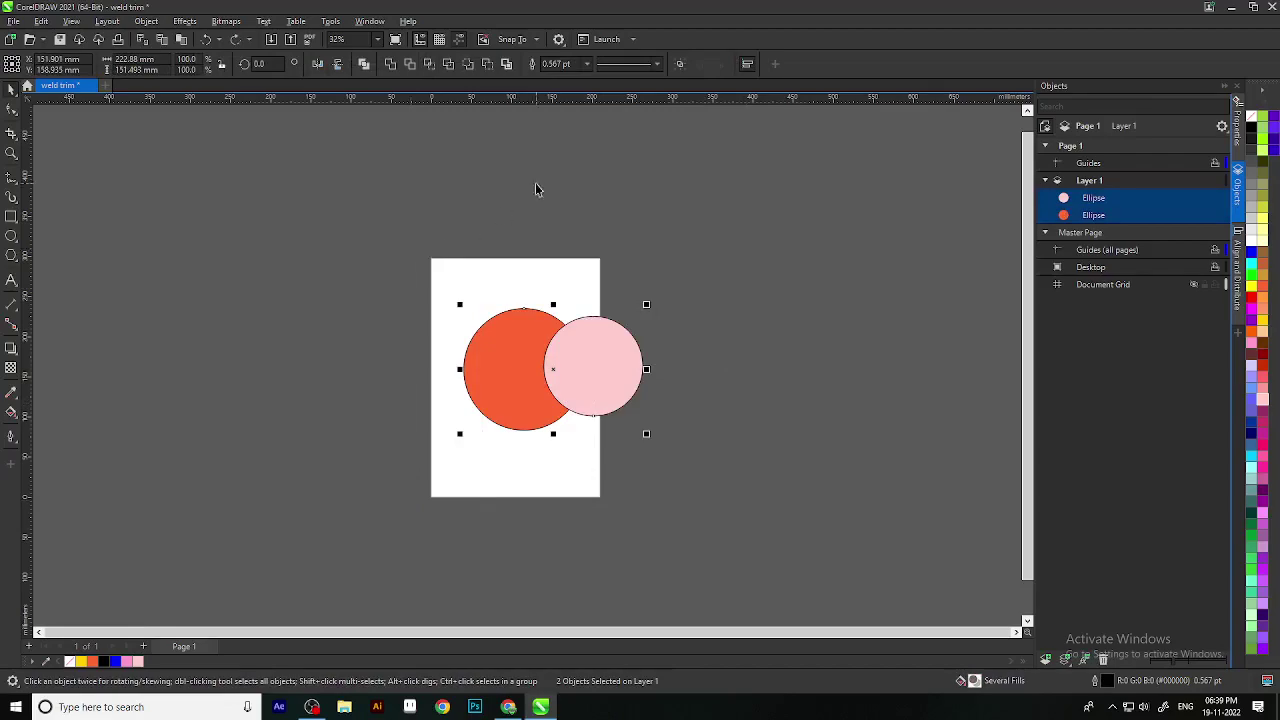
{"action": "left_click", "coordinate": [451, 64]}
{"action": "scroll", "coordinate": [631, 387], "scroll_direction": "up", "scroll_amount": 1}
Step: Test-move the circles, then undo the moves to restore their positions
{"action": "left_click_drag", "start_coordinate": [600, 380], "coordinate": [778, 343]}
{"action": "left_click", "coordinate": [736, 383]}
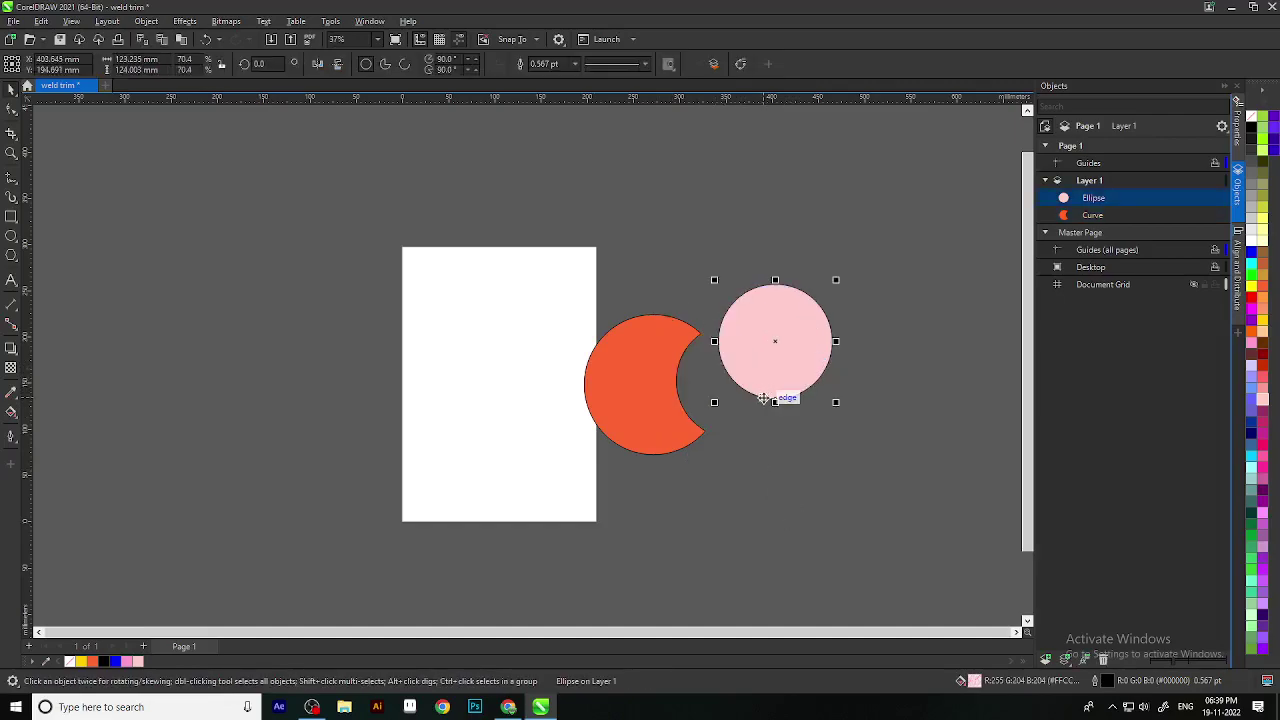
{"action": "key", "text": "ctrl+z"}
{"action": "scroll", "coordinate": [774, 397], "scroll_direction": "up", "scroll_amount": 1}
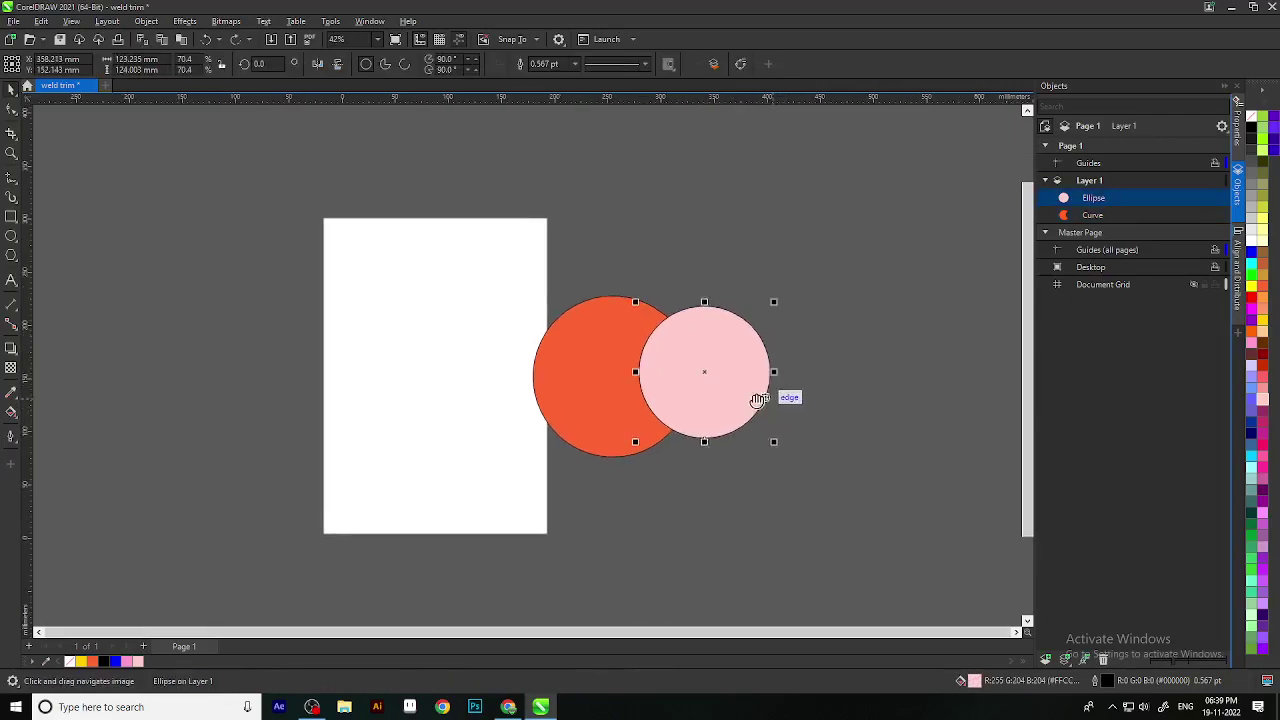
{"action": "key", "text": "ctrl+z"}
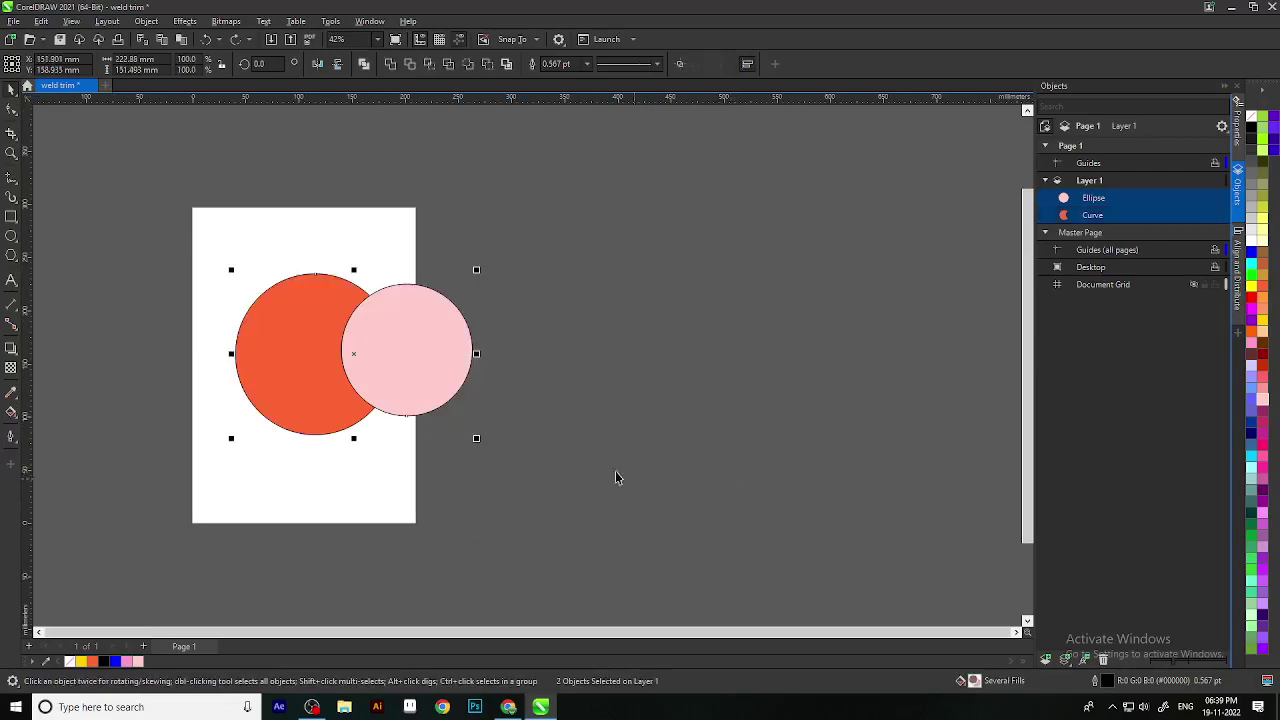
{"action": "scroll", "coordinate": [620, 480], "scroll_direction": "down", "scroll_amount": 3}
{"action": "scroll", "coordinate": [414, 423], "scroll_direction": "up", "scroll_amount": 3}
Step: Centre the pink circle over the orange circle
{"action": "left_click_drag", "start_coordinate": [487, 372], "coordinate": [407, 374]}
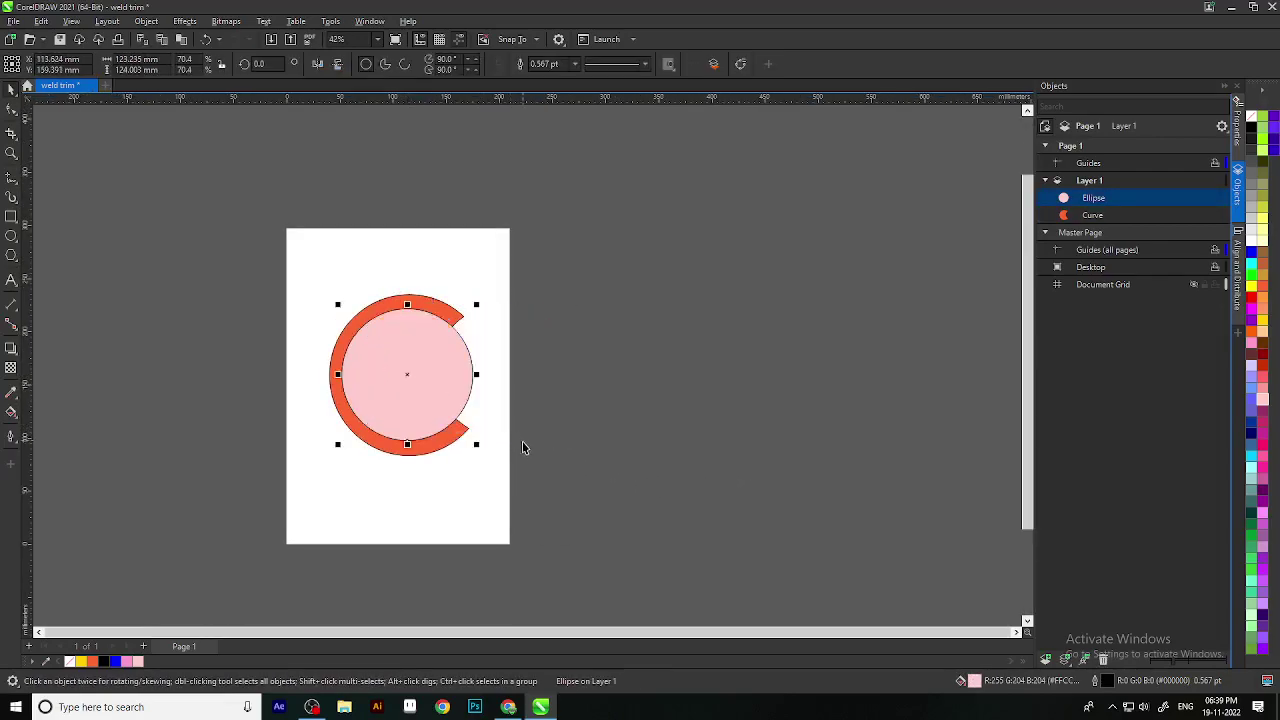
{"action": "left_click_drag", "start_coordinate": [523, 443], "coordinate": [539, 450]}
{"action": "key", "text": "ctrl+z"}
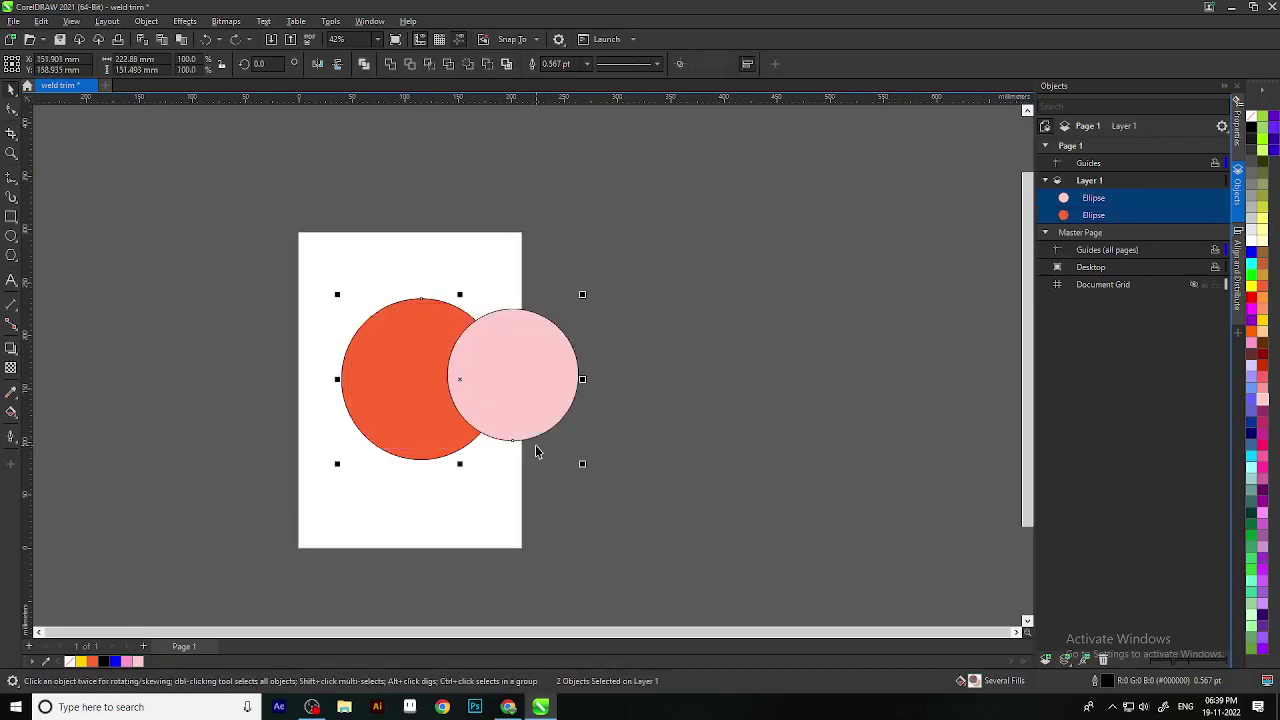
{"action": "left_click", "coordinate": [611, 441]}
{"action": "left_click_drag", "start_coordinate": [522, 395], "coordinate": [421, 395]}
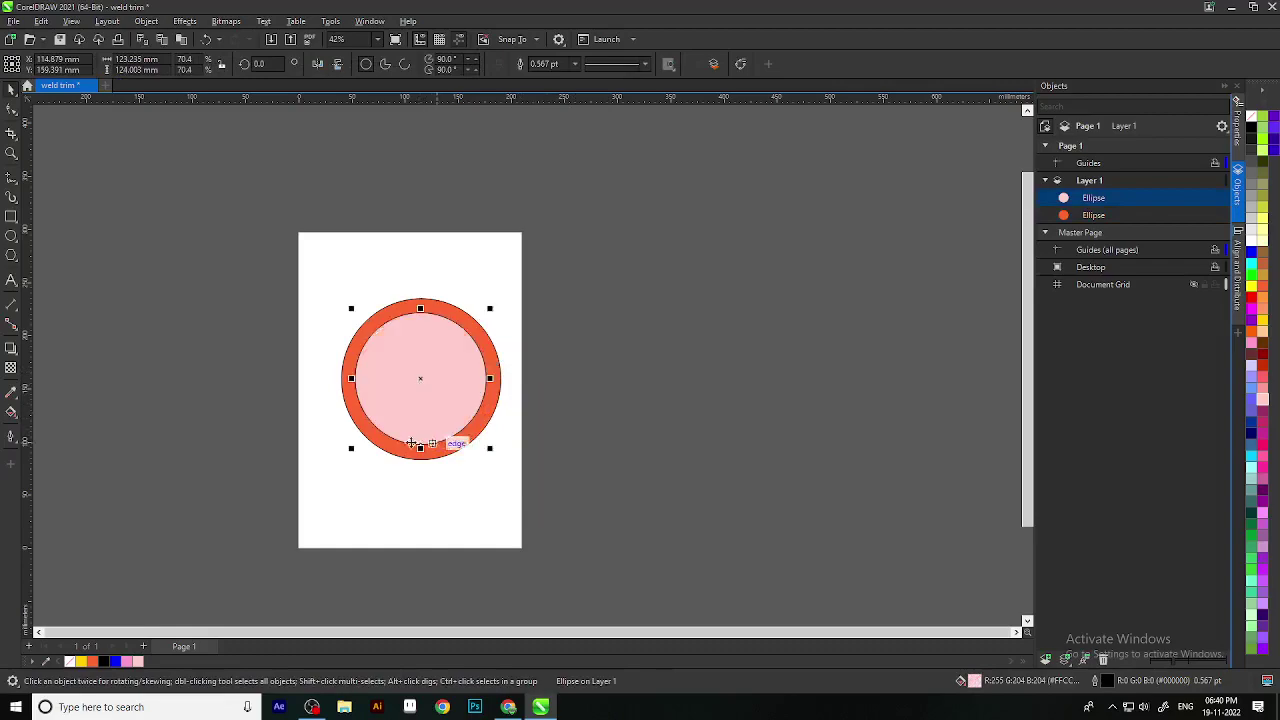
Step: Trim the orange circle into a ring, moving the pink circle away to check, then undo
{"action": "left_click", "coordinate": [289, 250]}
{"action": "left_click_drag", "start_coordinate": [276, 230], "coordinate": [558, 486]}
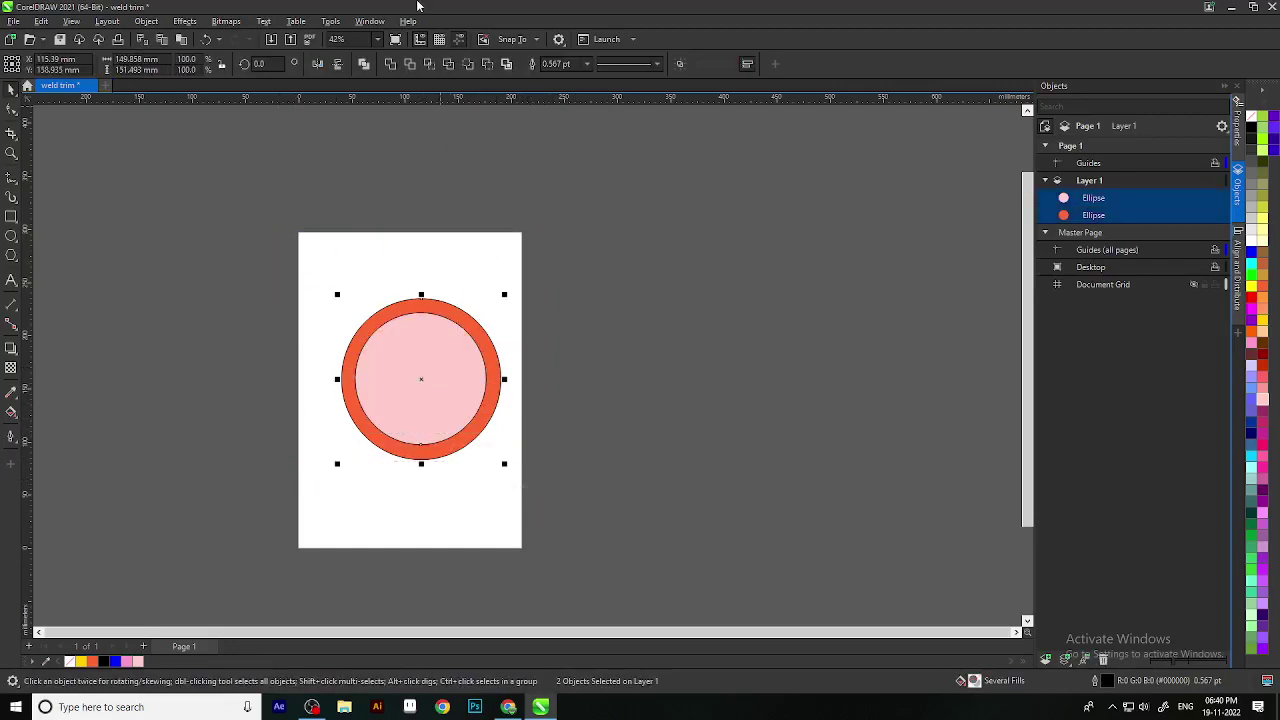
{"action": "left_click", "coordinate": [449, 64]}
{"action": "left_click", "coordinate": [428, 386]}
{"action": "left_click_drag", "start_coordinate": [421, 376], "coordinate": [651, 391]}
{"action": "scroll", "coordinate": [360, 437], "scroll_direction": "up", "scroll_amount": 1}
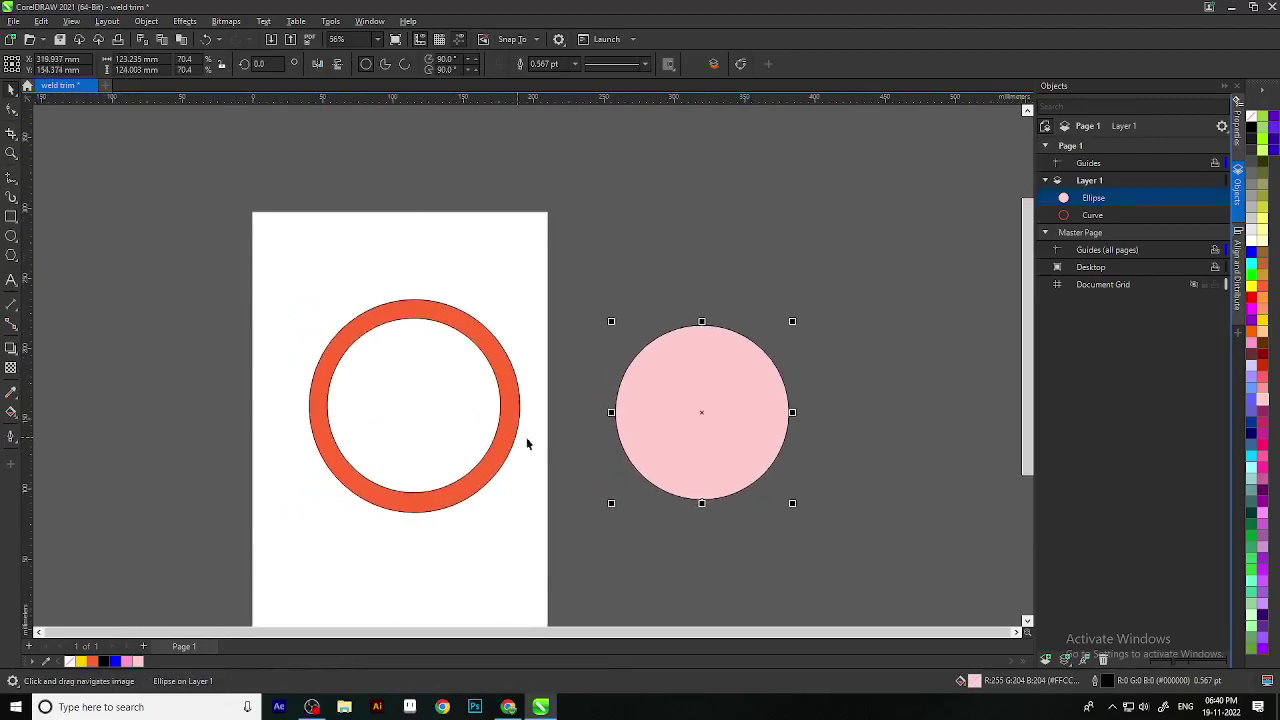
{"action": "key", "text": "ctrl+z"}
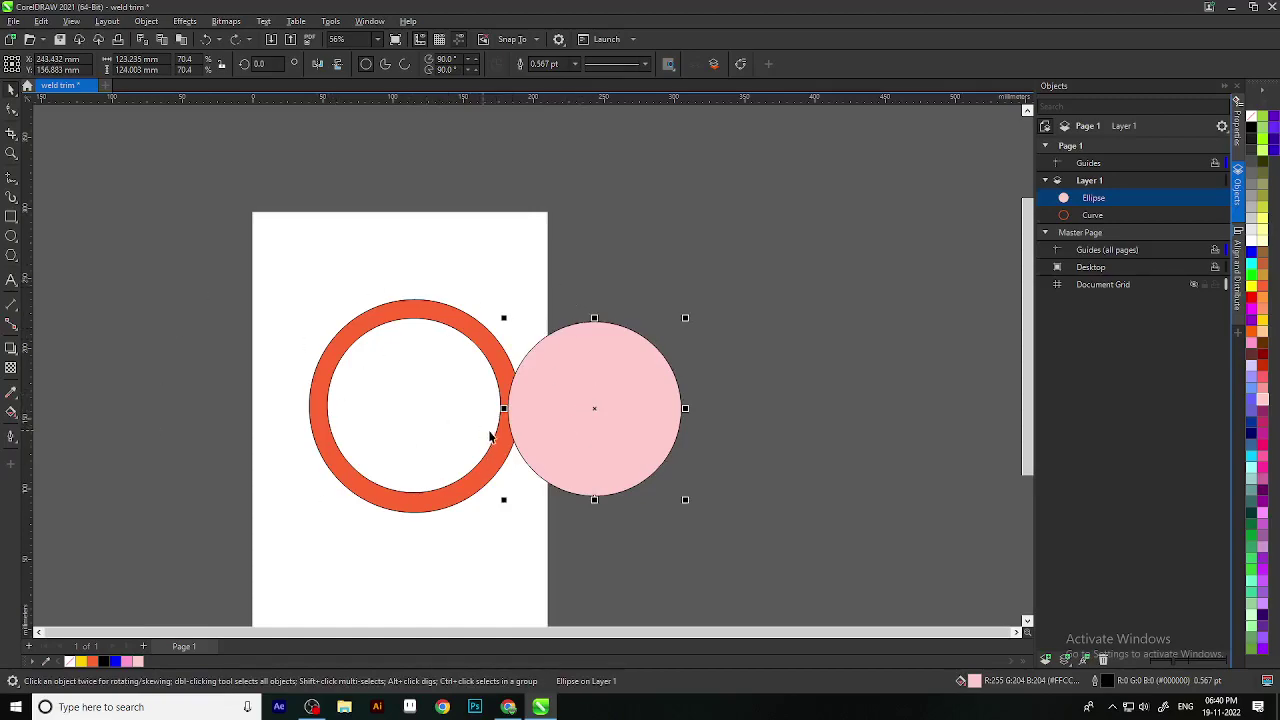
Step: Move the pink circle off the page to the right of the ring
{"action": "scroll", "coordinate": [484, 436], "scroll_direction": "down", "scroll_amount": 1}
{"action": "left_click_drag", "start_coordinate": [612, 473], "coordinate": [546, 350]}
{"action": "left_click", "coordinate": [504, 381]}
{"action": "left_click", "coordinate": [496, 325]}
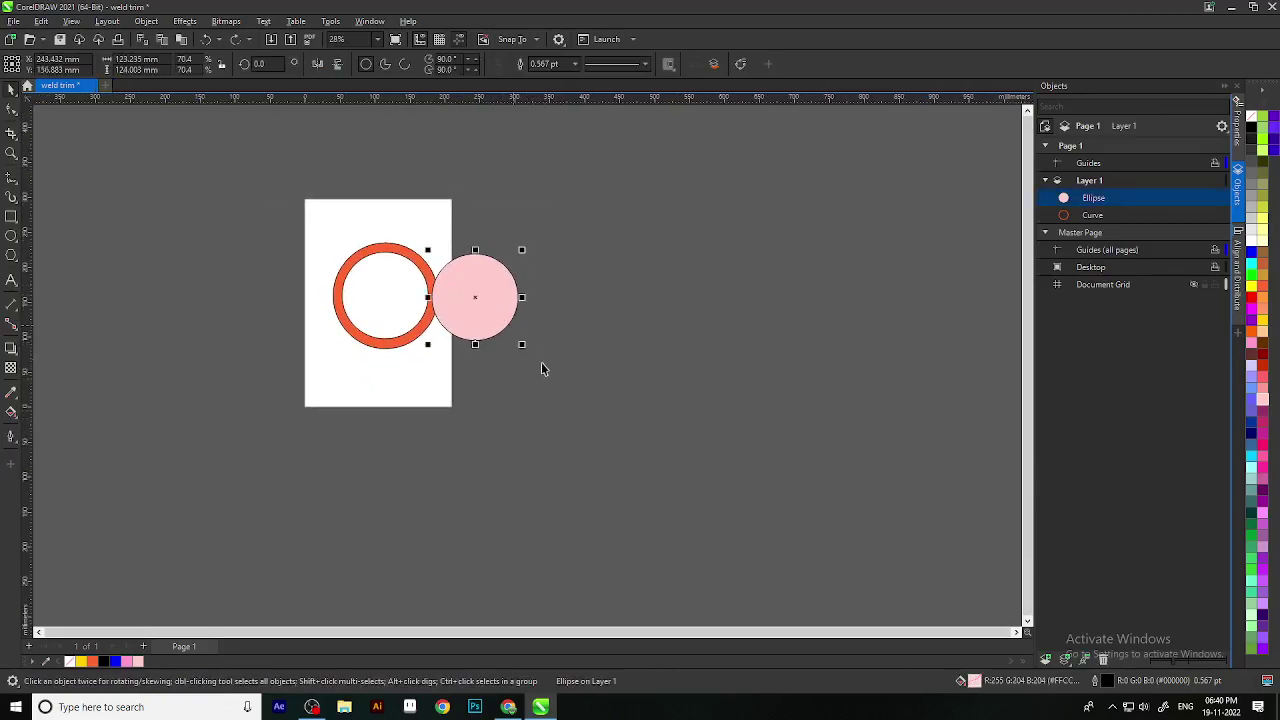
{"action": "left_click_drag", "start_coordinate": [484, 299], "coordinate": [630, 328]}
Step: Enlarge the pink circle, drop a smaller copy centred inside it, and fill the copy blue
{"action": "left_click_drag", "start_coordinate": [668, 375], "coordinate": [740, 443]}
{"action": "left_click_drag", "start_coordinate": [671, 371], "coordinate": [820, 366]}
{"action": "right_click", "coordinate": [762, 394]}
{"action": "left_click_drag", "start_coordinate": [893, 446], "coordinate": [839, 392]}
{"action": "left_click_drag", "start_coordinate": [773, 339], "coordinate": [663, 358]}
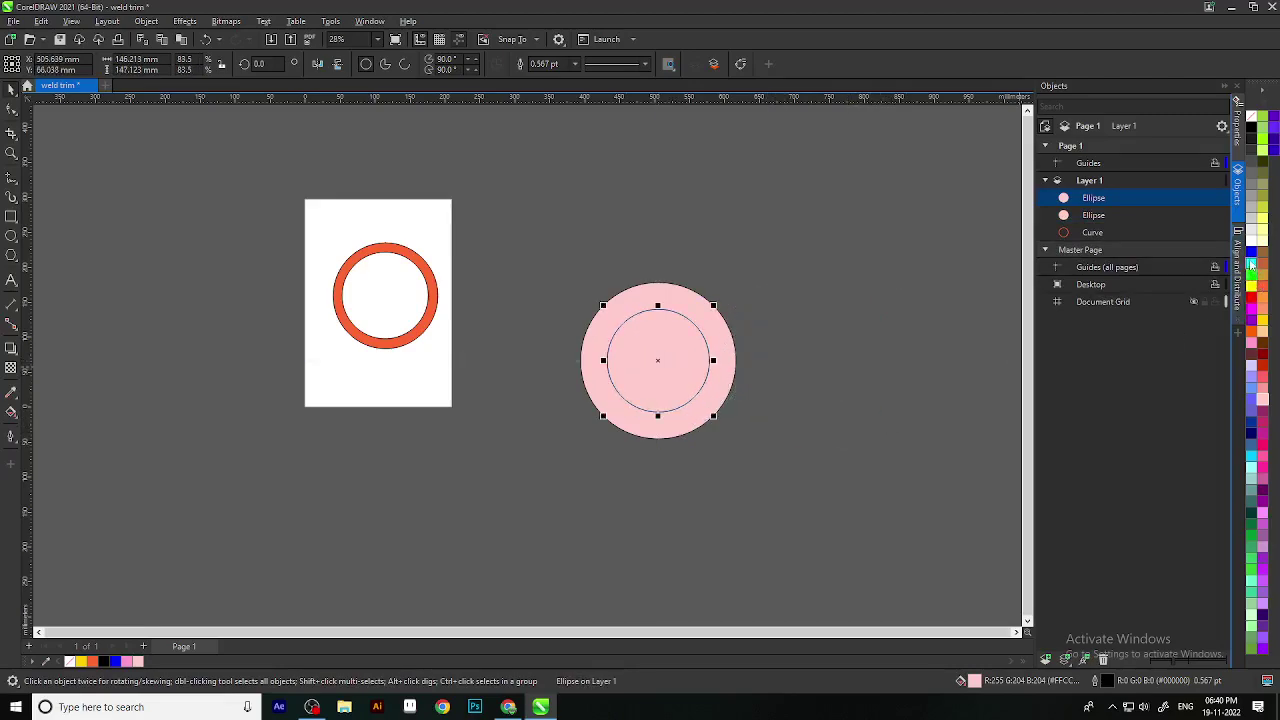
{"action": "left_click", "coordinate": [1251, 253]}
Step: Trim the pink circle with the blue one, check the ring, then revert
{"action": "scroll", "coordinate": [765, 376], "scroll_direction": "up", "scroll_amount": 1}
{"action": "left_click_drag", "start_coordinate": [490, 224], "coordinate": [789, 496]}
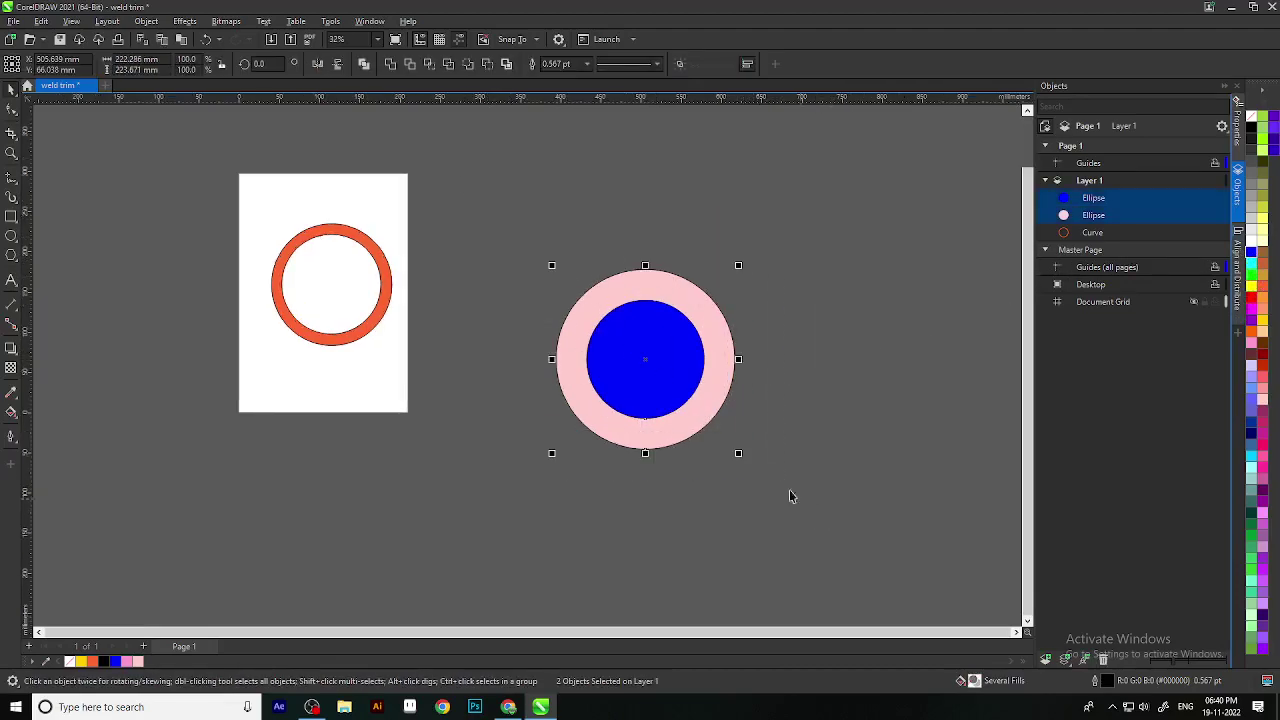
{"action": "left_click", "coordinate": [410, 64]}
{"action": "left_click", "coordinate": [786, 325]}
{"action": "left_click", "coordinate": [631, 364]}
{"action": "left_click_drag", "start_coordinate": [631, 364], "coordinate": [516, 460]}
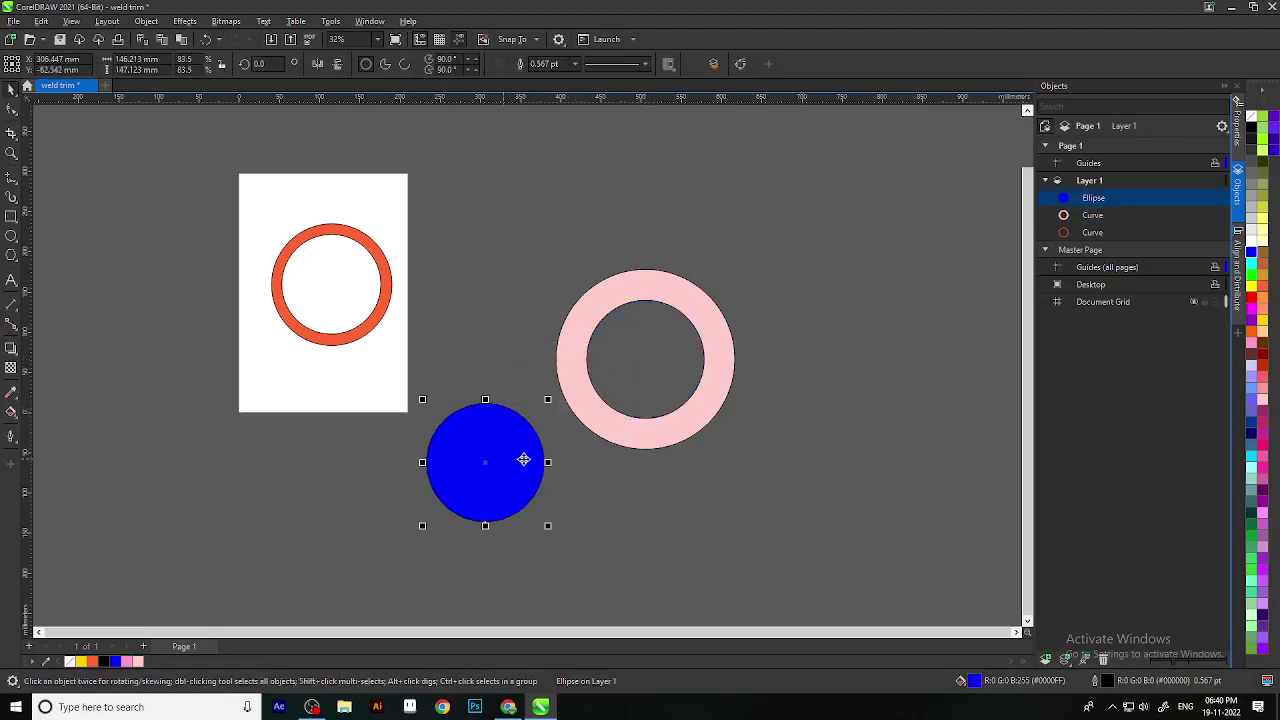
{"action": "left_click_drag", "start_coordinate": [485, 500], "coordinate": [609, 428]}
{"action": "key", "text": "Escape"}
Step: Move the blue circle to the pink circle's right, enlarge it about 119%, and overlap it
{"action": "left_click", "coordinate": [577, 443]}
{"action": "left_click", "coordinate": [577, 439]}
{"action": "scroll", "coordinate": [695, 438], "scroll_direction": "up", "scroll_amount": 1}
{"action": "left_click", "coordinate": [580, 386]}
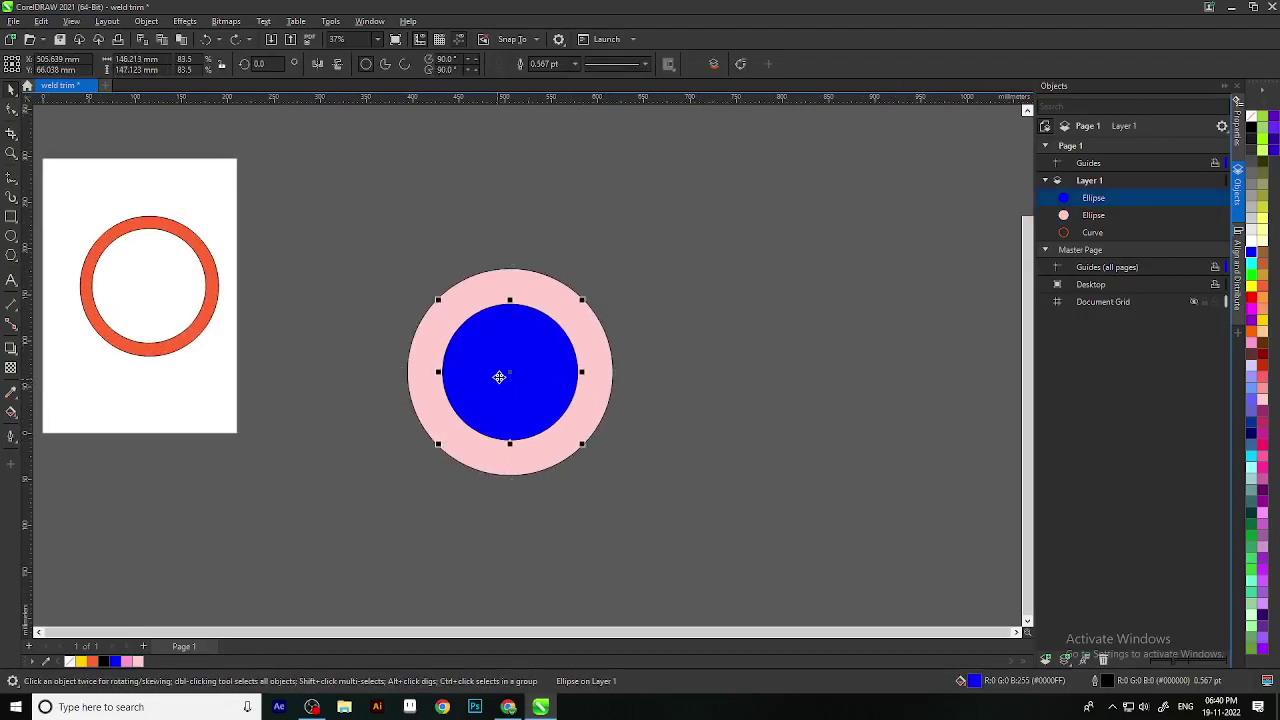
{"action": "left_click_drag", "start_coordinate": [497, 377], "coordinate": [708, 380]}
{"action": "key", "text": "Escape"}
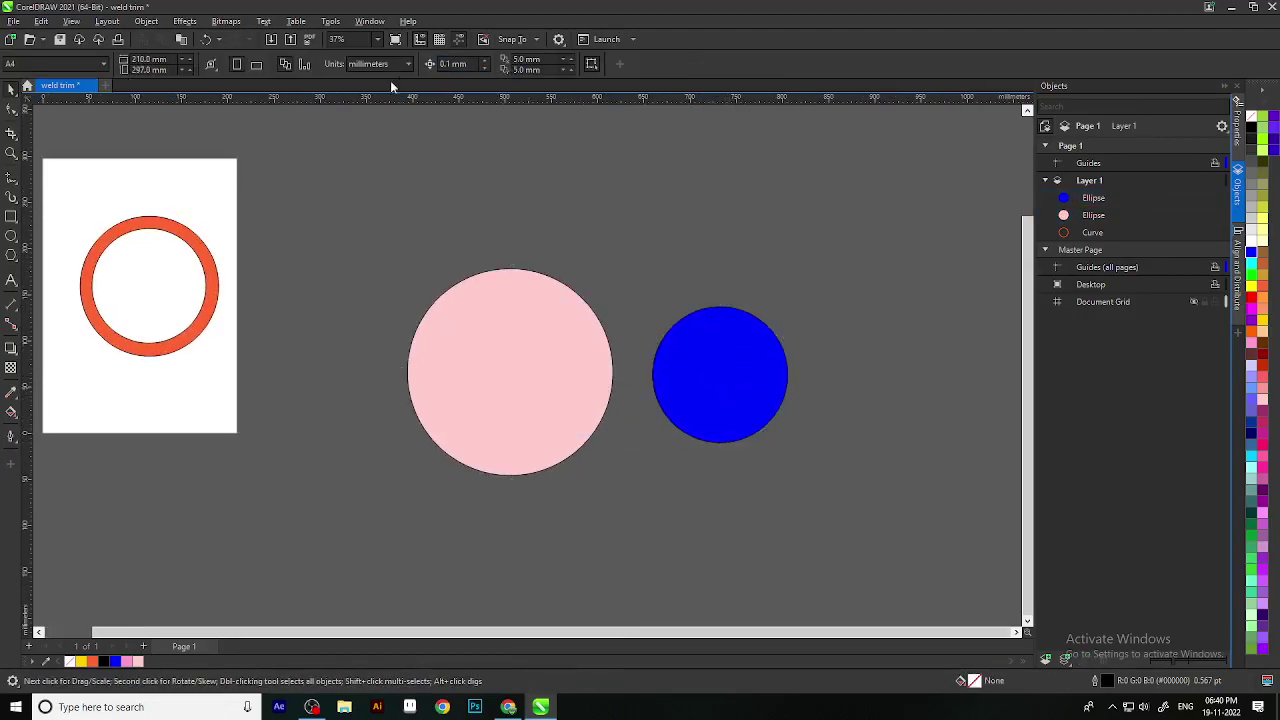
{"action": "left_click", "coordinate": [464, 425]}
{"action": "left_click", "coordinate": [713, 398]}
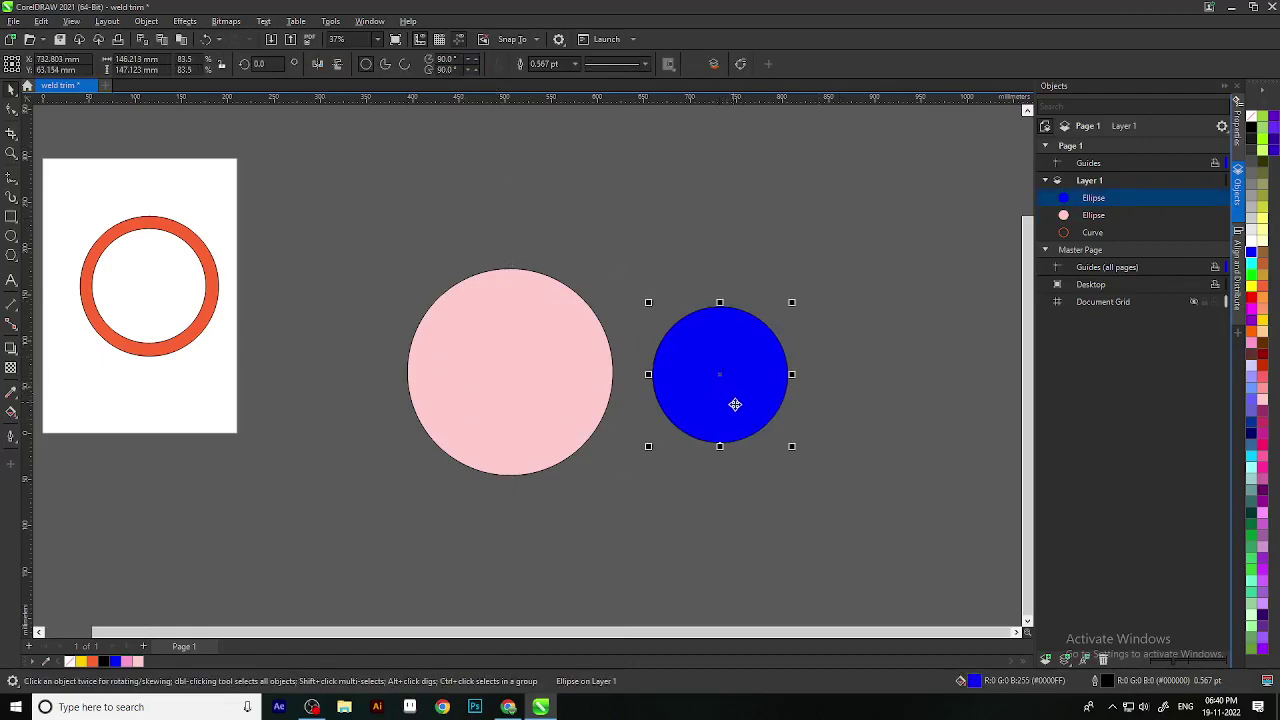
{"action": "left_click_drag", "start_coordinate": [791, 447], "coordinate": [848, 503]}
{"action": "left_click_drag", "start_coordinate": [745, 402], "coordinate": [671, 384]}
{"action": "left_click", "coordinate": [826, 343]}
Step: Marquee-select the overlapping pink and blue circles
{"action": "left_click_drag", "start_coordinate": [296, 212], "coordinate": [892, 572]}
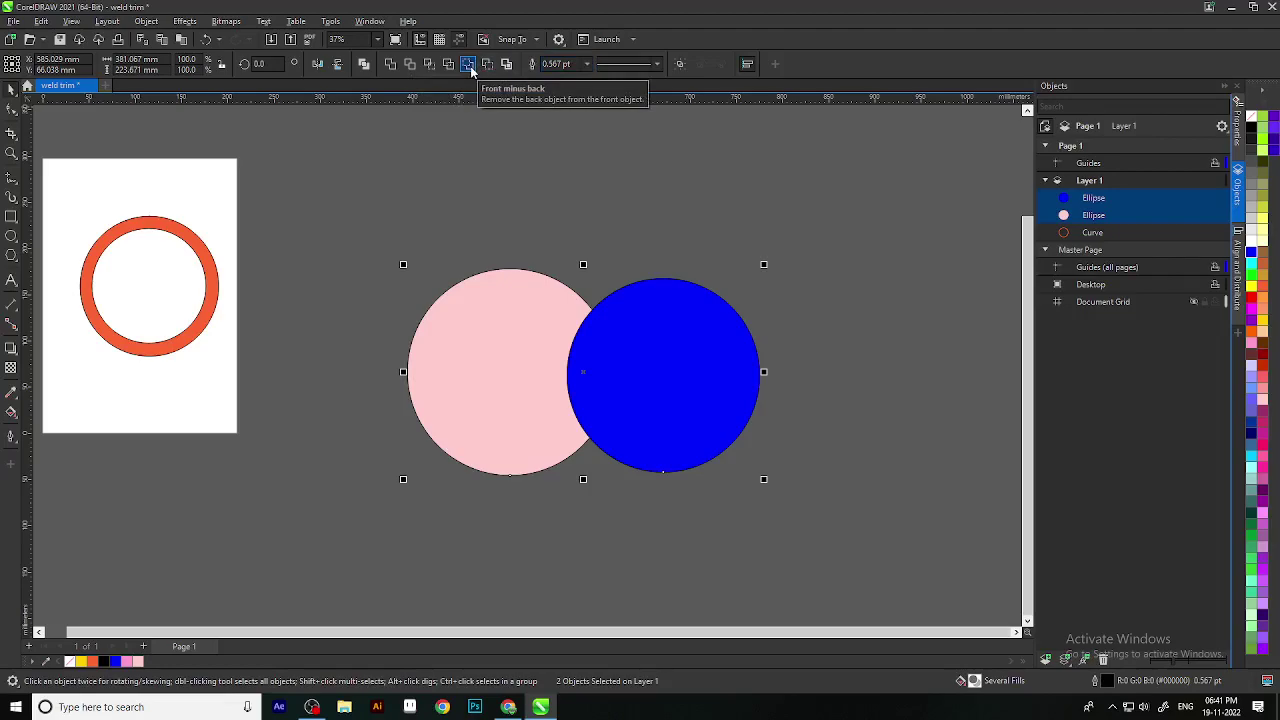
{"action": "left_click", "coordinate": [468, 64]}
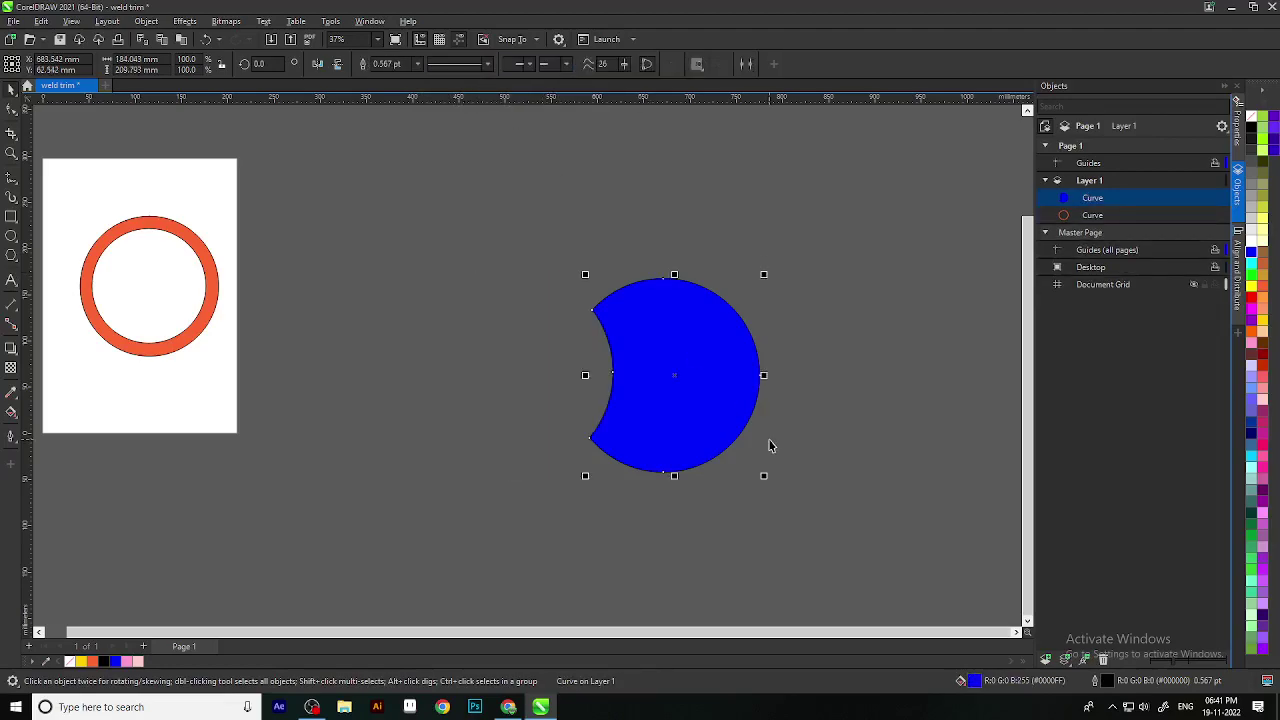
{"action": "key", "text": "ctrl+z"}
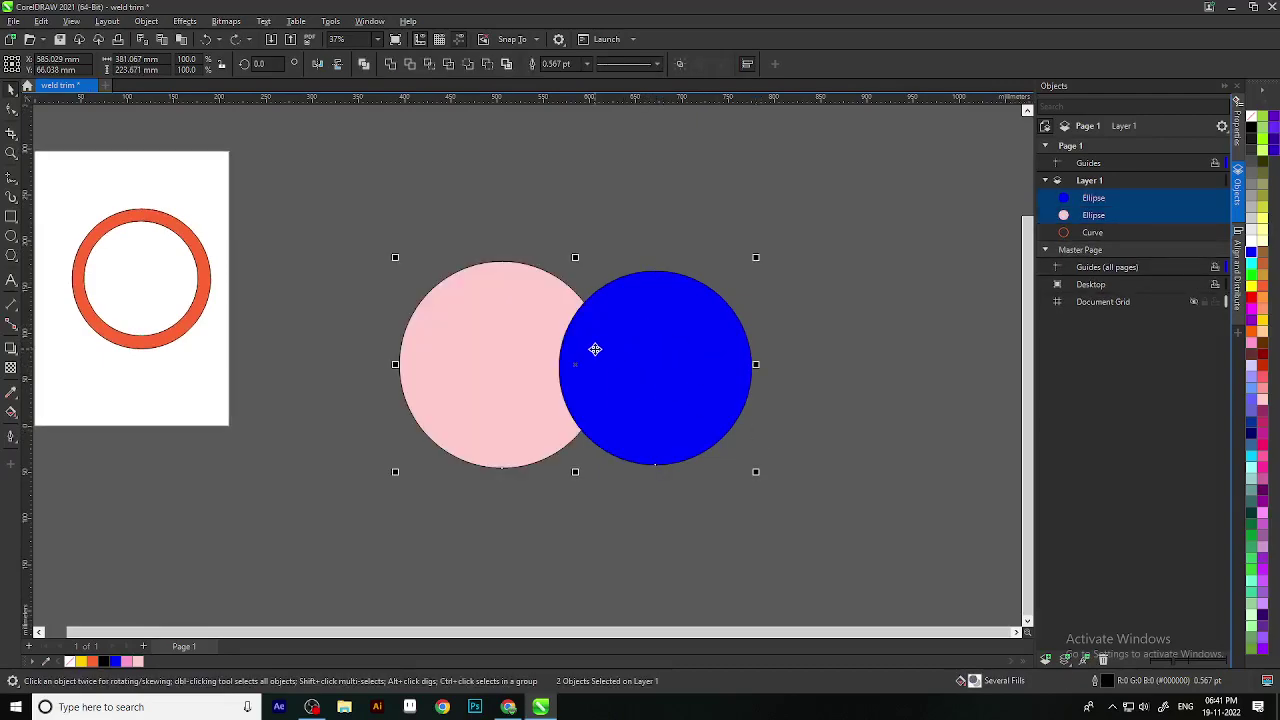
{"action": "left_click", "coordinate": [468, 64]}
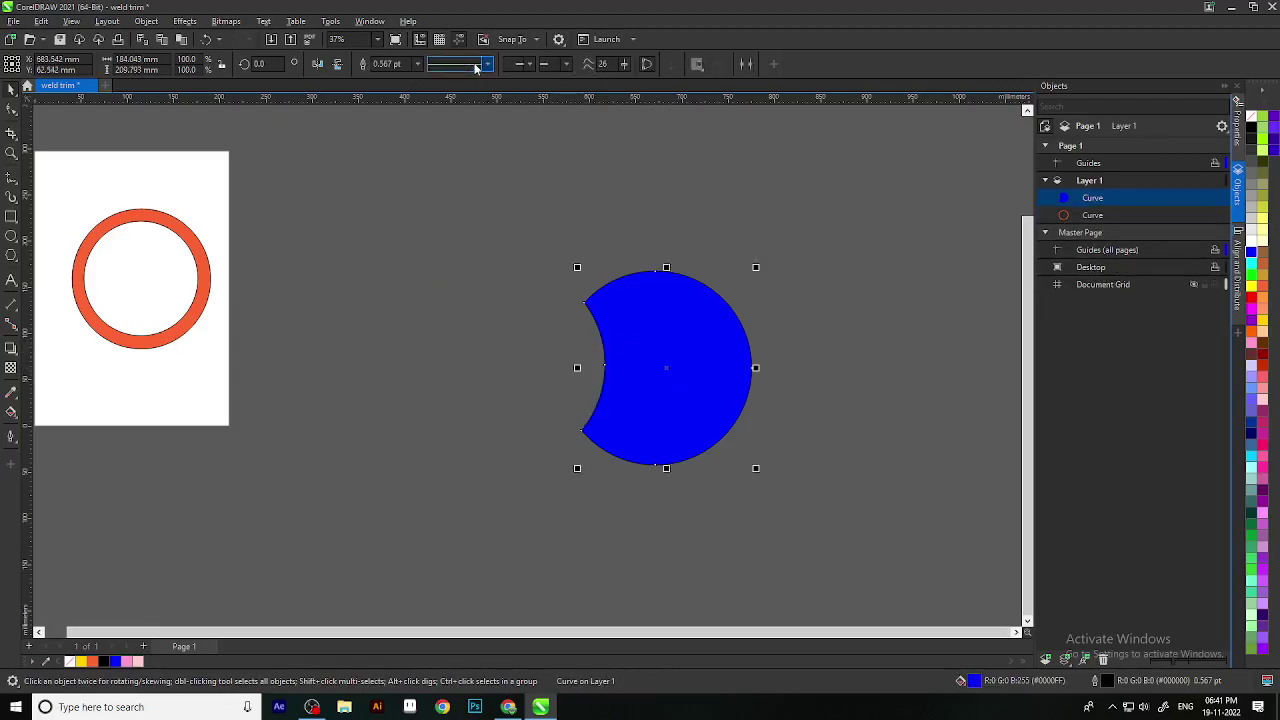
{"action": "key", "text": "ctrl+z"}
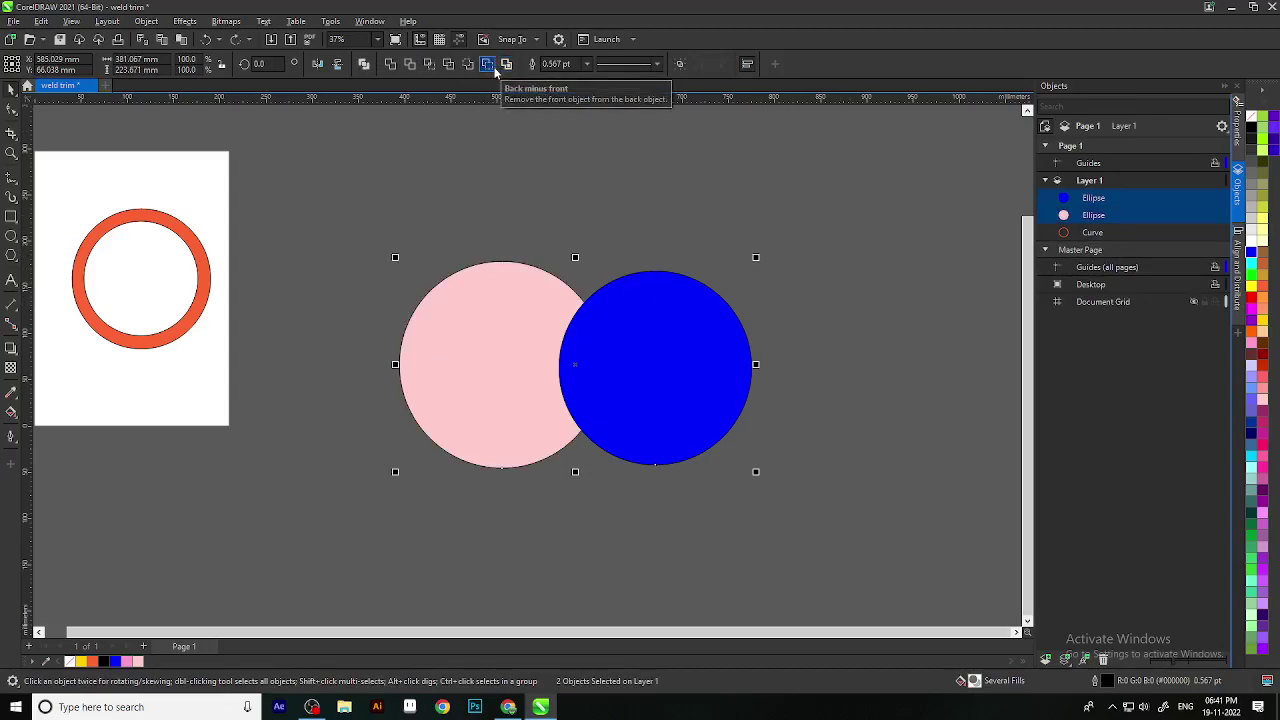
{"action": "left_click", "coordinate": [494, 70]}
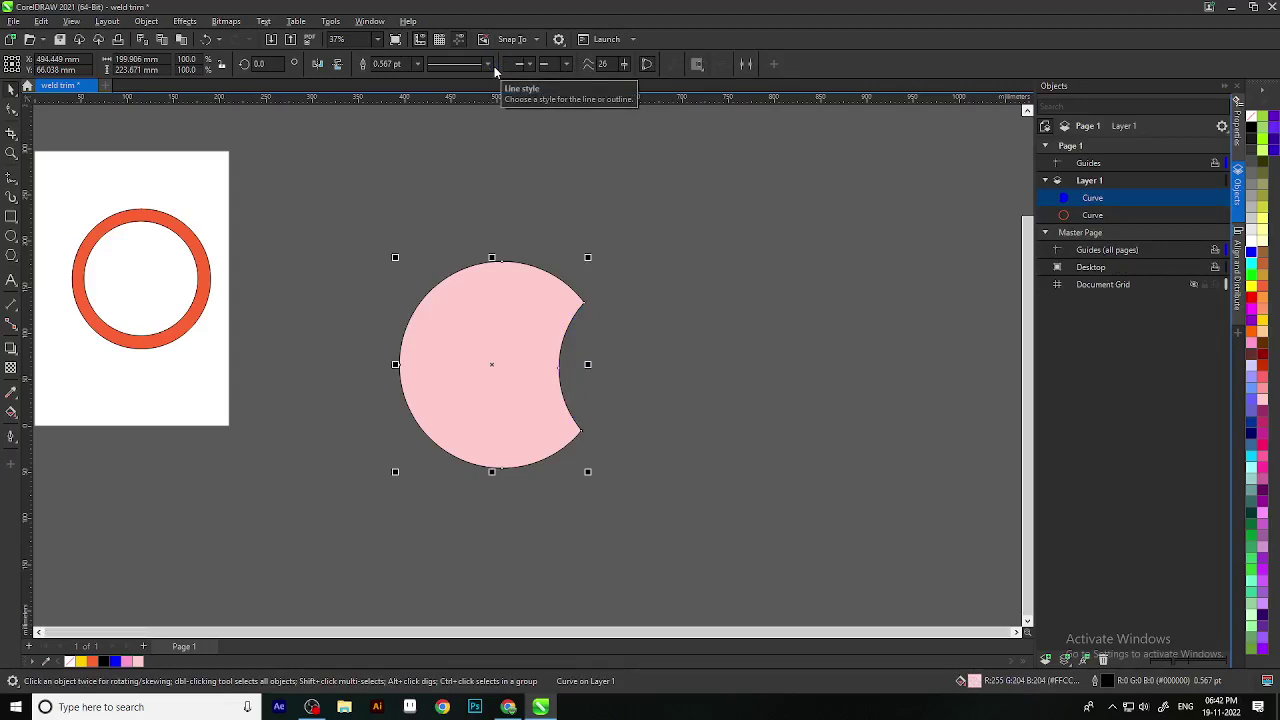
{"action": "key", "text": "ctrl+z"}
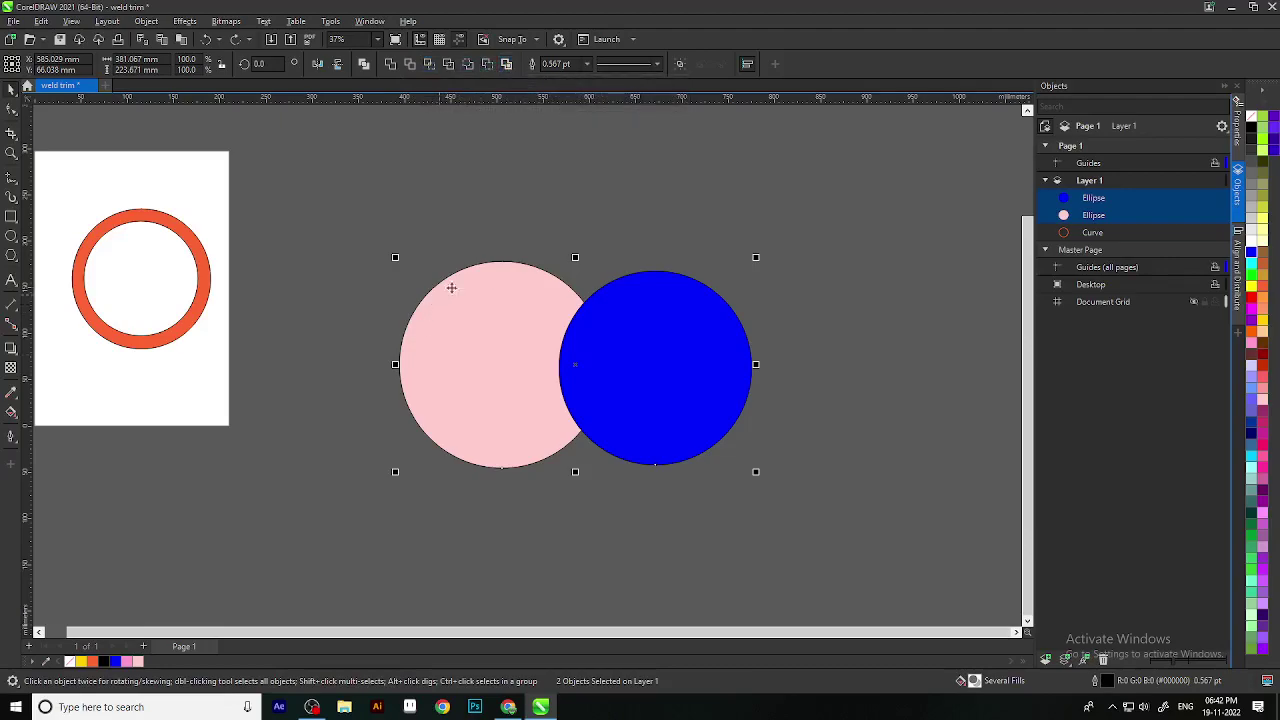
Step: Create an outline-only boundary around both circles and inspect it
{"action": "left_click", "coordinate": [507, 66]}
{"action": "left_click", "coordinate": [811, 306]}
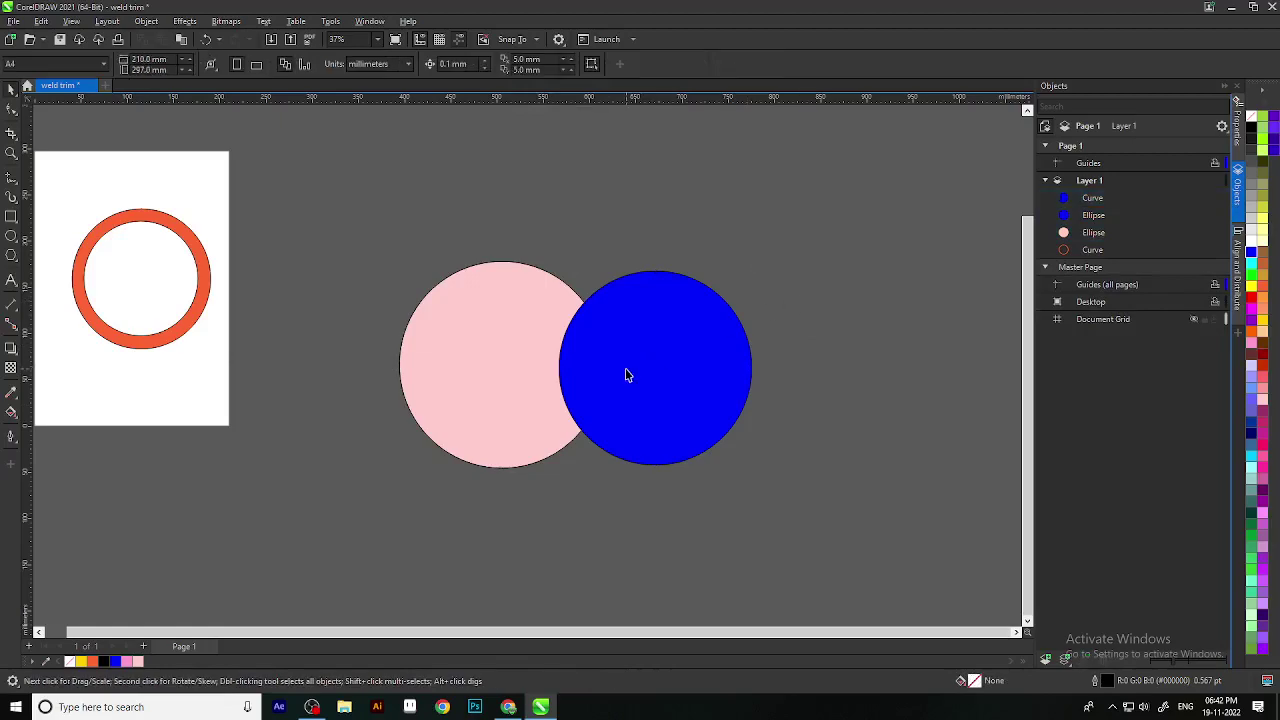
{"action": "scroll", "coordinate": [627, 375], "scroll_direction": "down", "scroll_amount": 2}
{"action": "left_click", "coordinate": [593, 415]}
{"action": "scroll", "coordinate": [628, 518], "scroll_direction": "down", "scroll_amount": 2}
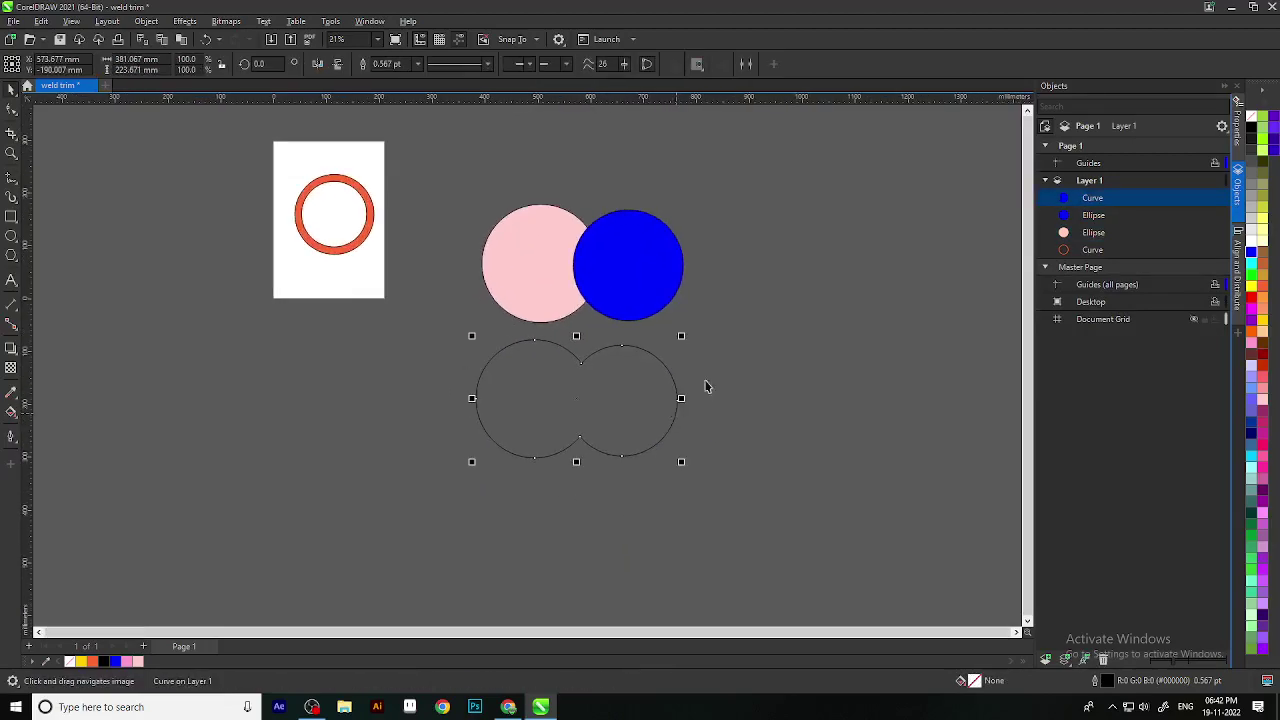
{"action": "left_click", "coordinate": [517, 517]}
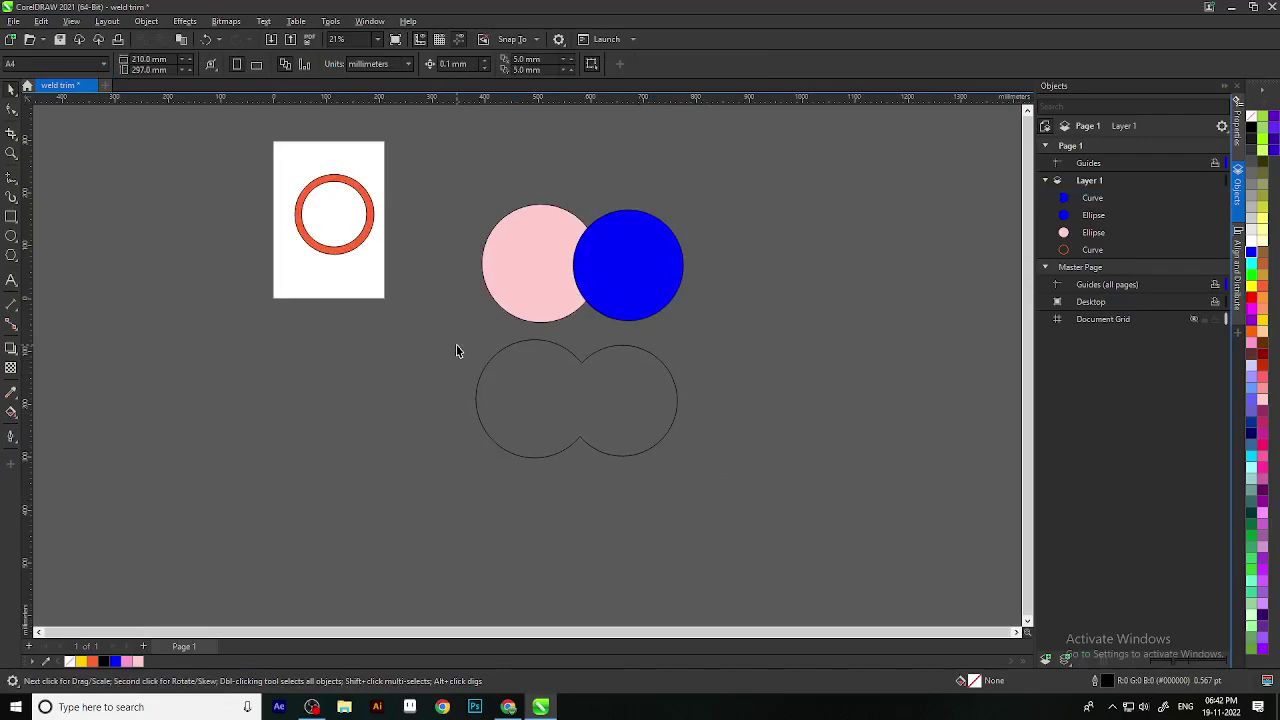
Step: Marquee-select the pink and blue circles and weld them into one two-lobed curve
{"action": "scroll", "coordinate": [565, 198], "scroll_direction": "up", "scroll_amount": 2}
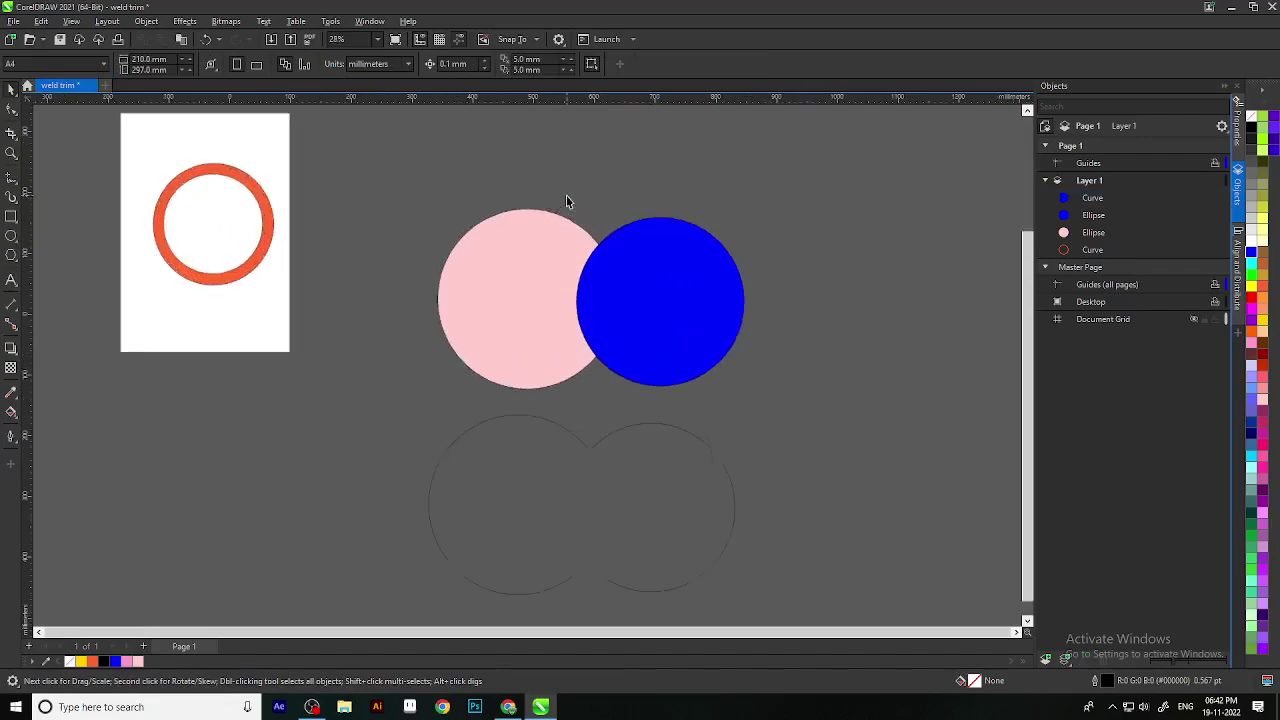
{"action": "left_click_drag", "start_coordinate": [391, 194], "coordinate": [811, 397]}
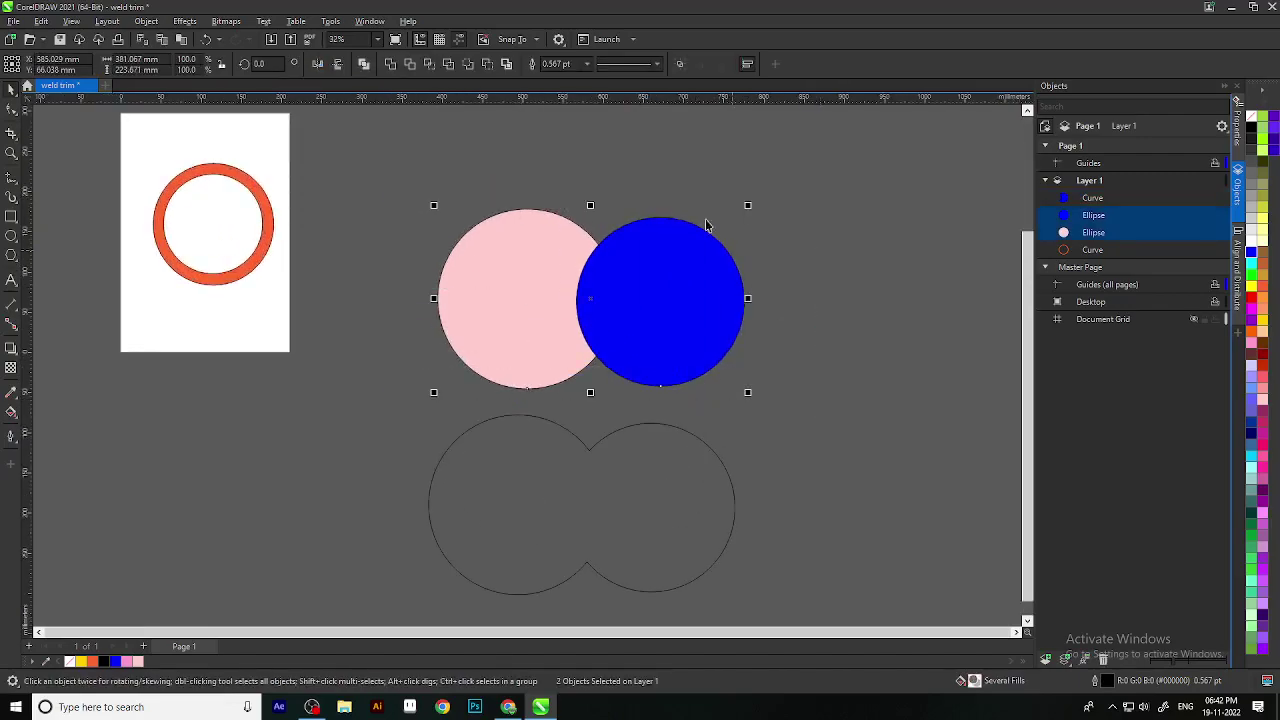
{"action": "left_click", "coordinate": [390, 64]}
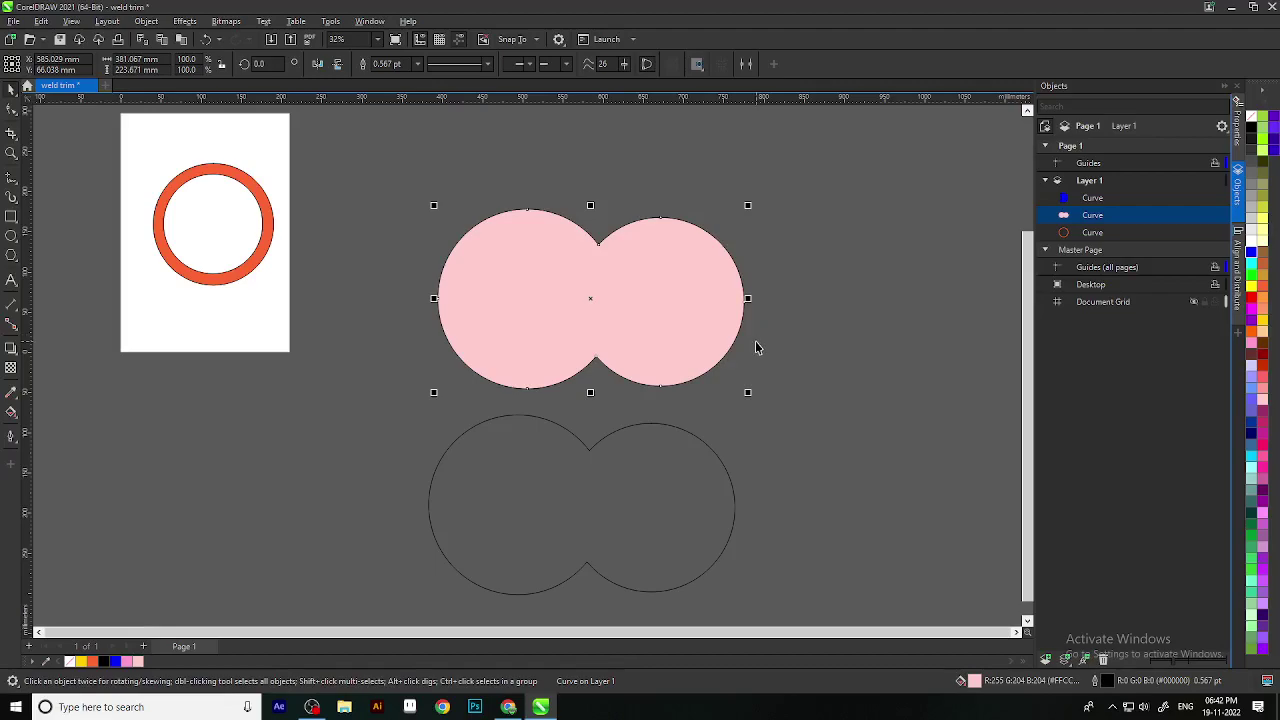
Step: Select the welded pink two-lobed shape beside the orange ring
{"action": "scroll", "coordinate": [697, 192], "scroll_direction": "up", "scroll_amount": 1}
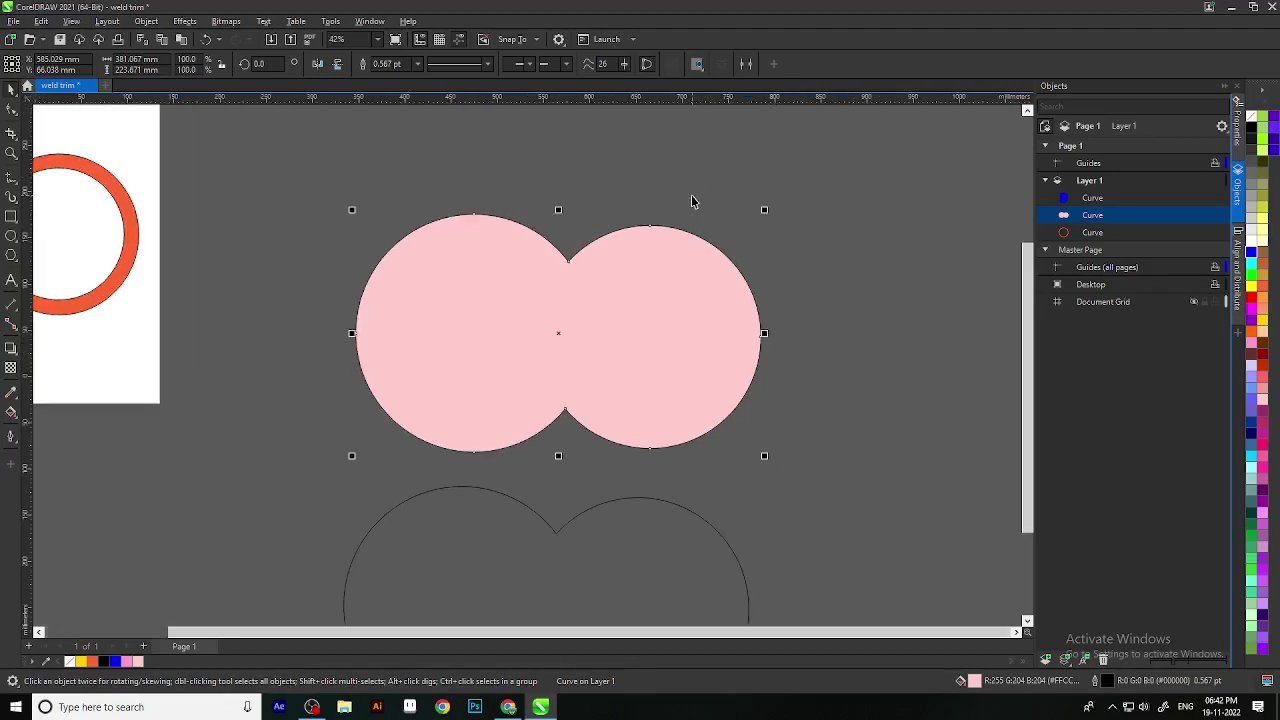
{"action": "scroll", "coordinate": [617, 196], "scroll_direction": "up", "scroll_amount": 2}
{"action": "left_click_drag", "start_coordinate": [631, 274], "coordinate": [601, 181]}
{"action": "left_click", "coordinate": [478, 425]}
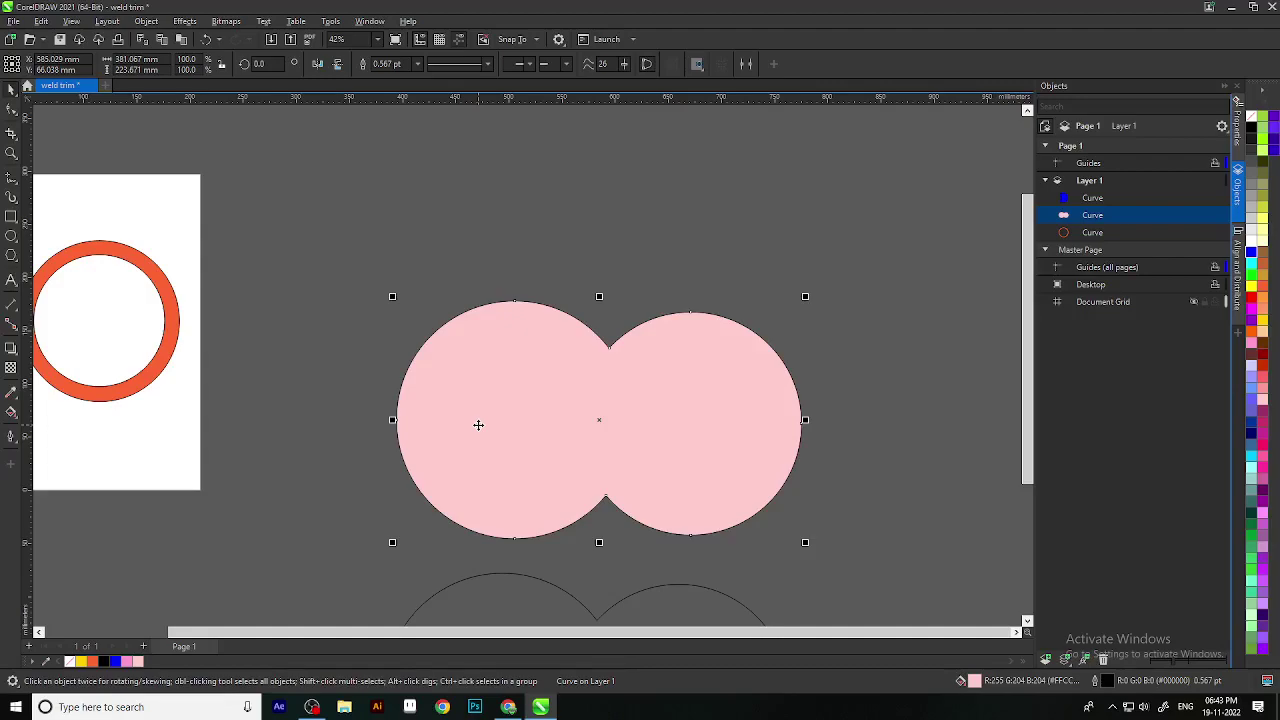
{"action": "left_click", "coordinate": [1256, 116]}
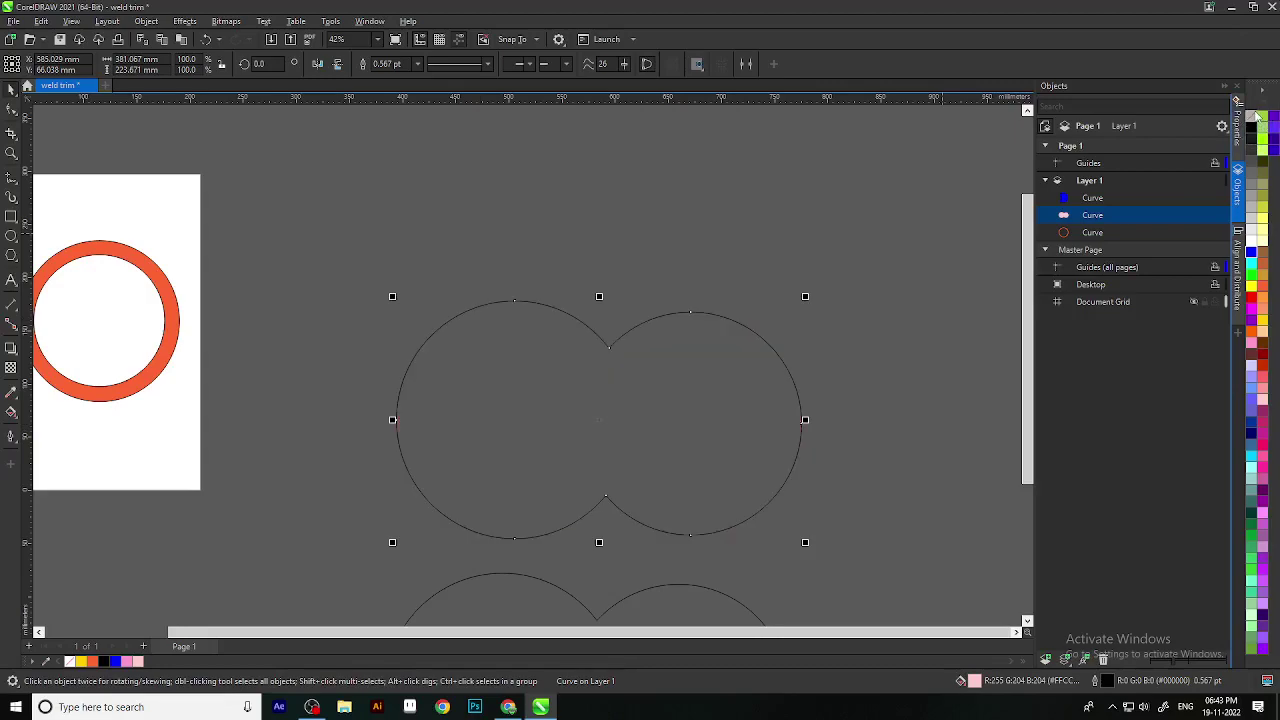
{"action": "scroll", "coordinate": [614, 381], "scroll_direction": "down", "scroll_amount": 1}
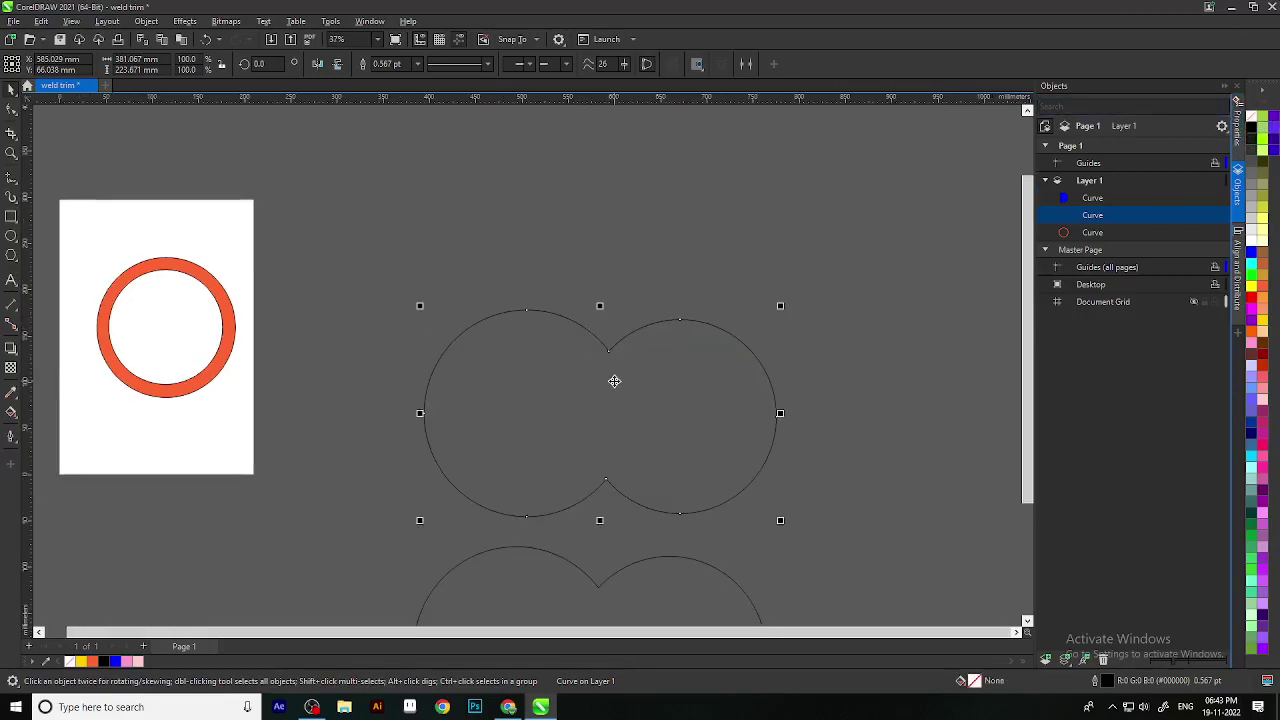
{"action": "key", "text": "ctrl+z"}
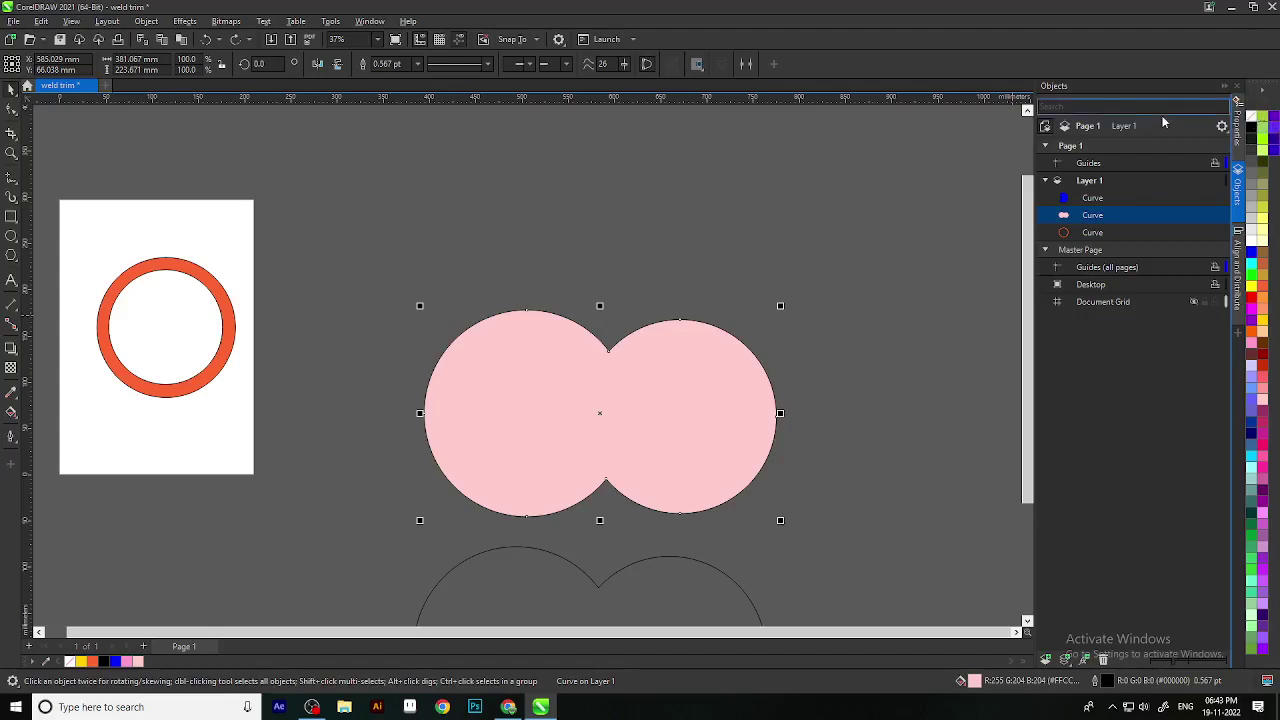
{"action": "left_click", "coordinate": [1240, 132]}
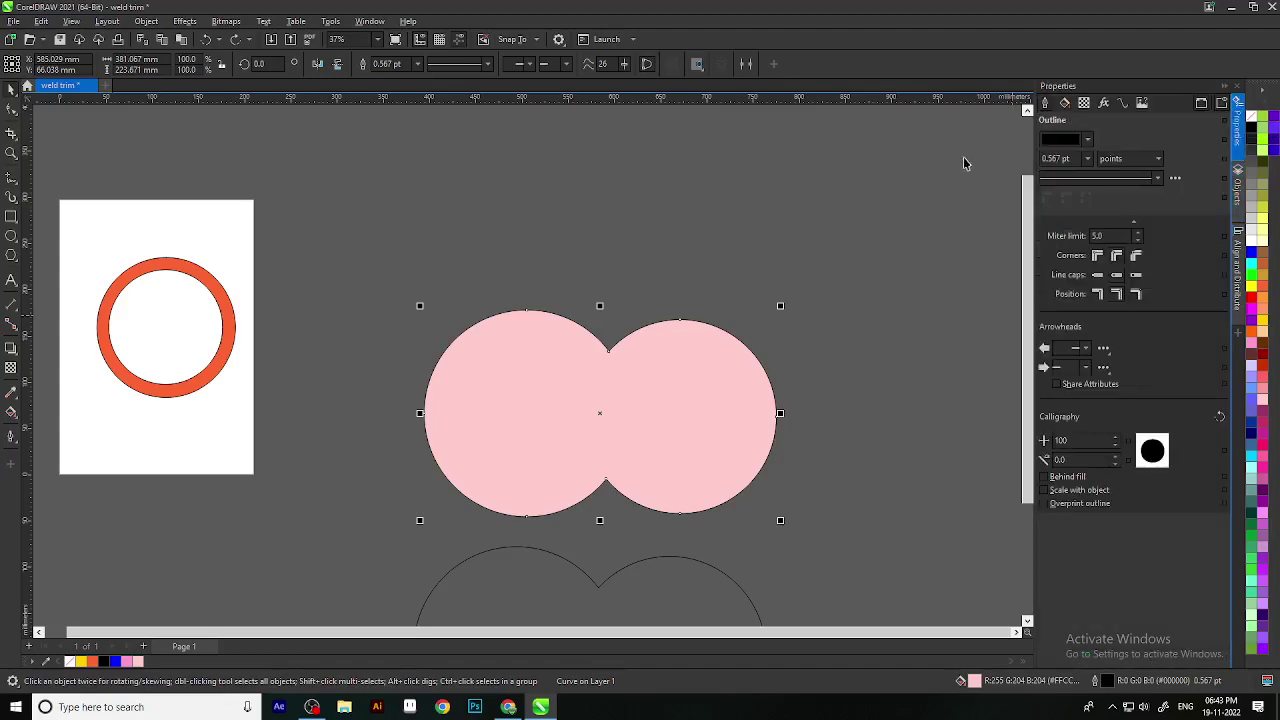
{"action": "left_click", "coordinate": [1064, 103]}
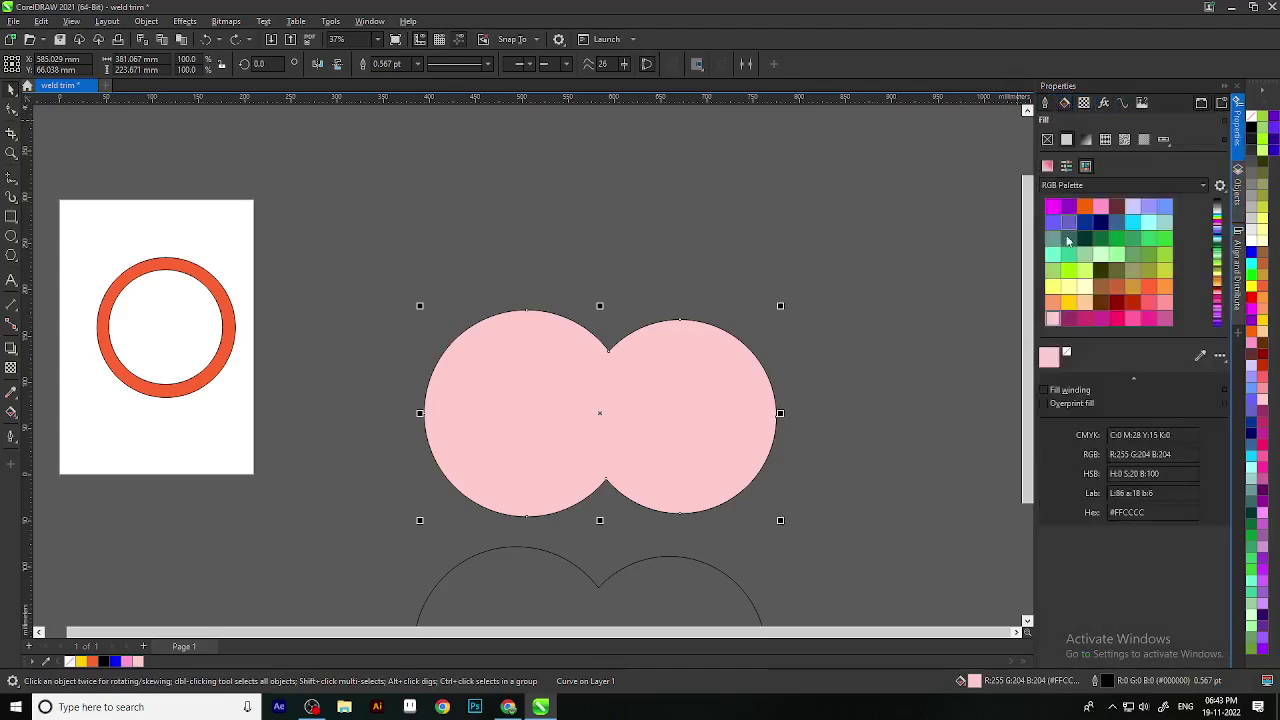
{"action": "left_click", "coordinate": [1048, 141]}
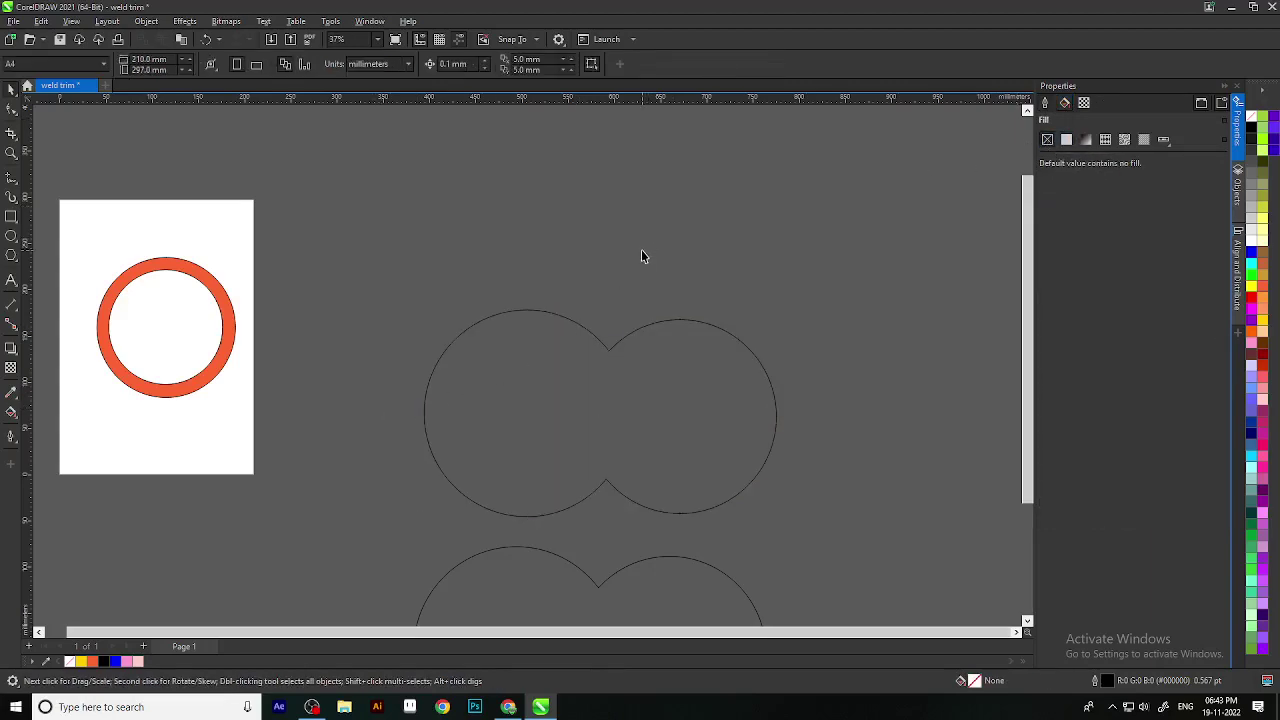
{"action": "key", "text": "ctrl+z"}
{"action": "scroll", "coordinate": [677, 494], "scroll_direction": "down", "scroll_amount": 2}
{"action": "scroll", "coordinate": [592, 277], "scroll_direction": "up", "scroll_amount": 2}
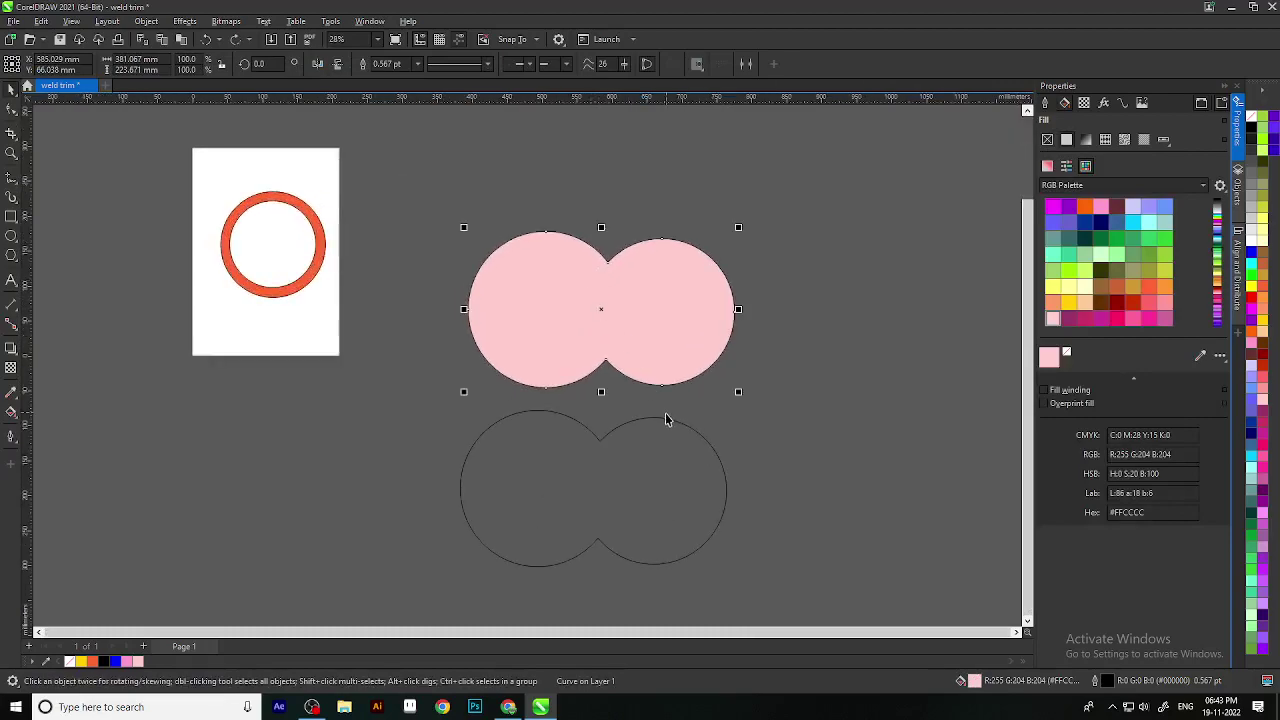
{"action": "key", "text": "Delete"}
{"action": "left_click", "coordinate": [626, 423]}
{"action": "key", "text": "Delete"}
{"action": "scroll", "coordinate": [539, 380], "scroll_direction": "down", "scroll_amount": 2}
{"action": "scroll", "coordinate": [477, 434], "scroll_direction": "up", "scroll_amount": 4}
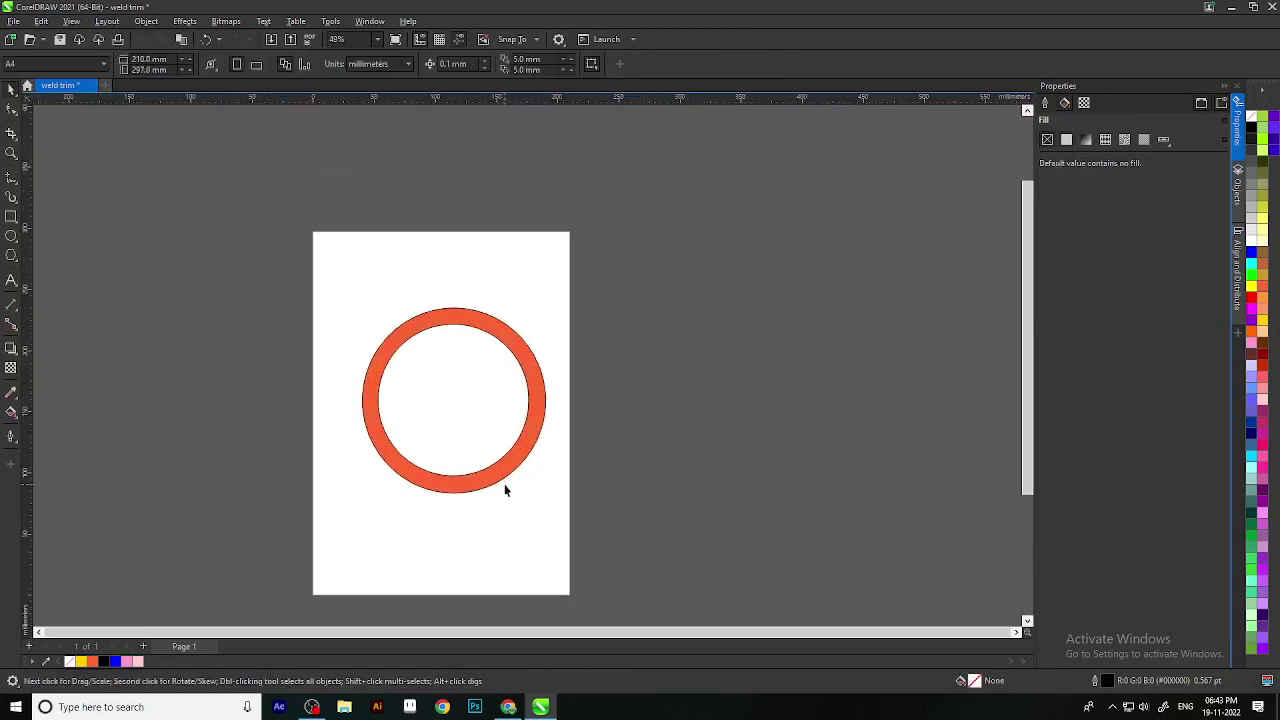
{"action": "left_click", "coordinate": [522, 437]}
{"action": "left_click_drag", "start_coordinate": [548, 499], "coordinate": [515, 354]}
{"action": "scroll", "coordinate": [346, 294], "scroll_direction": "up", "scroll_amount": 2}
{"action": "scroll", "coordinate": [550, 425], "scroll_direction": "down", "scroll_amount": 1}
{"action": "scroll", "coordinate": [687, 350], "scroll_direction": "down", "scroll_amount": 1}
{"action": "scroll", "coordinate": [690, 355], "scroll_direction": "up", "scroll_amount": 2}
{"action": "left_click", "coordinate": [389, 137]}
{"action": "scroll", "coordinate": [563, 506], "scroll_direction": "down", "scroll_amount": 2}
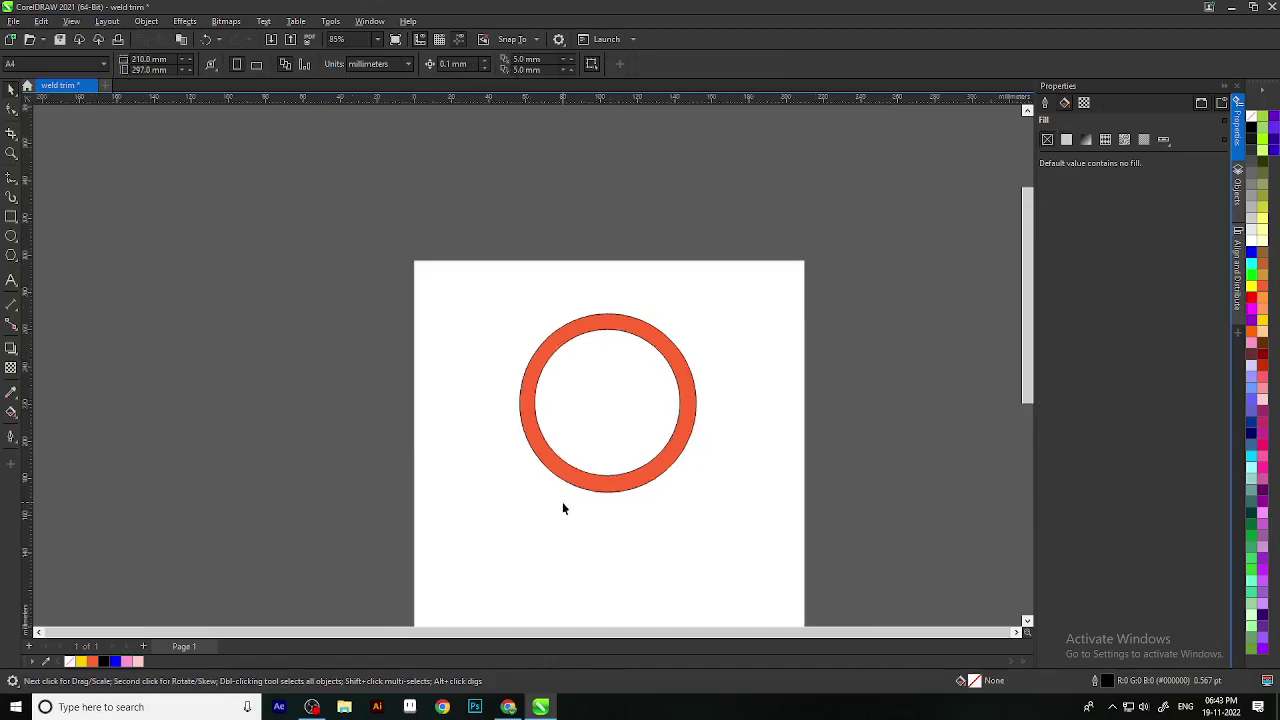
{"action": "left_click", "coordinate": [617, 368]}
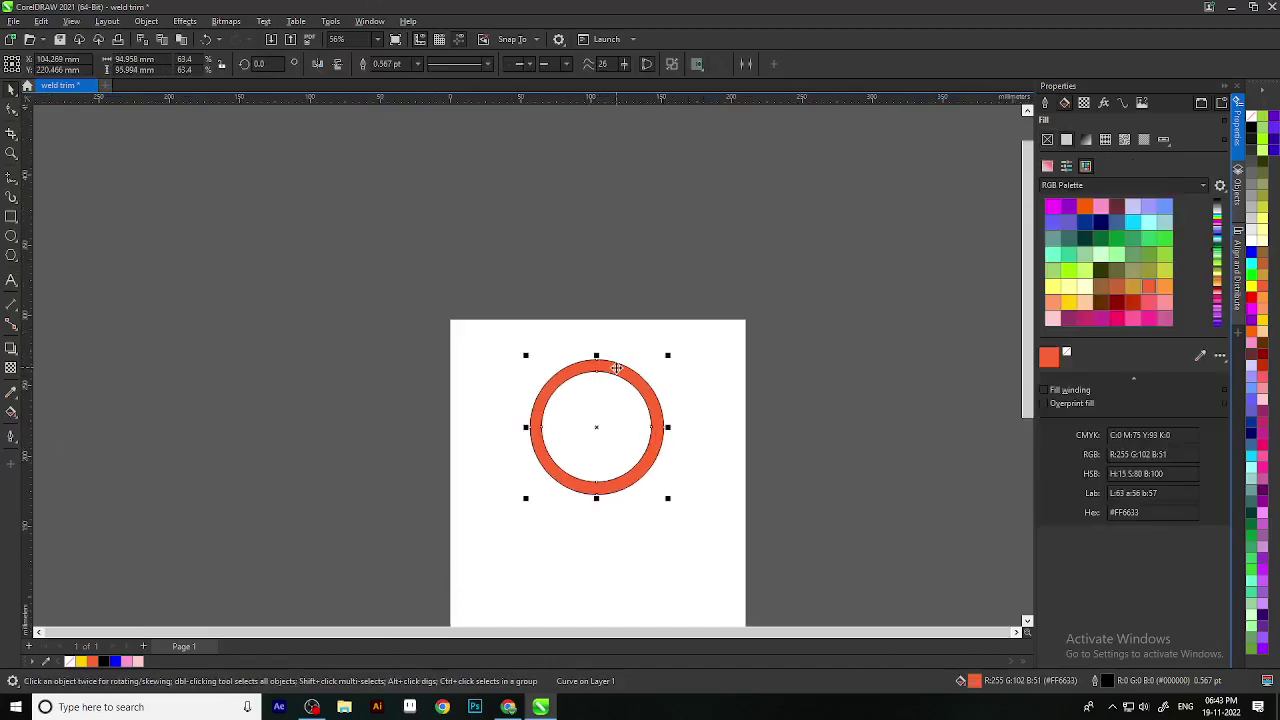
{"action": "scroll", "coordinate": [660, 440], "scroll_direction": "down", "scroll_amount": 1}
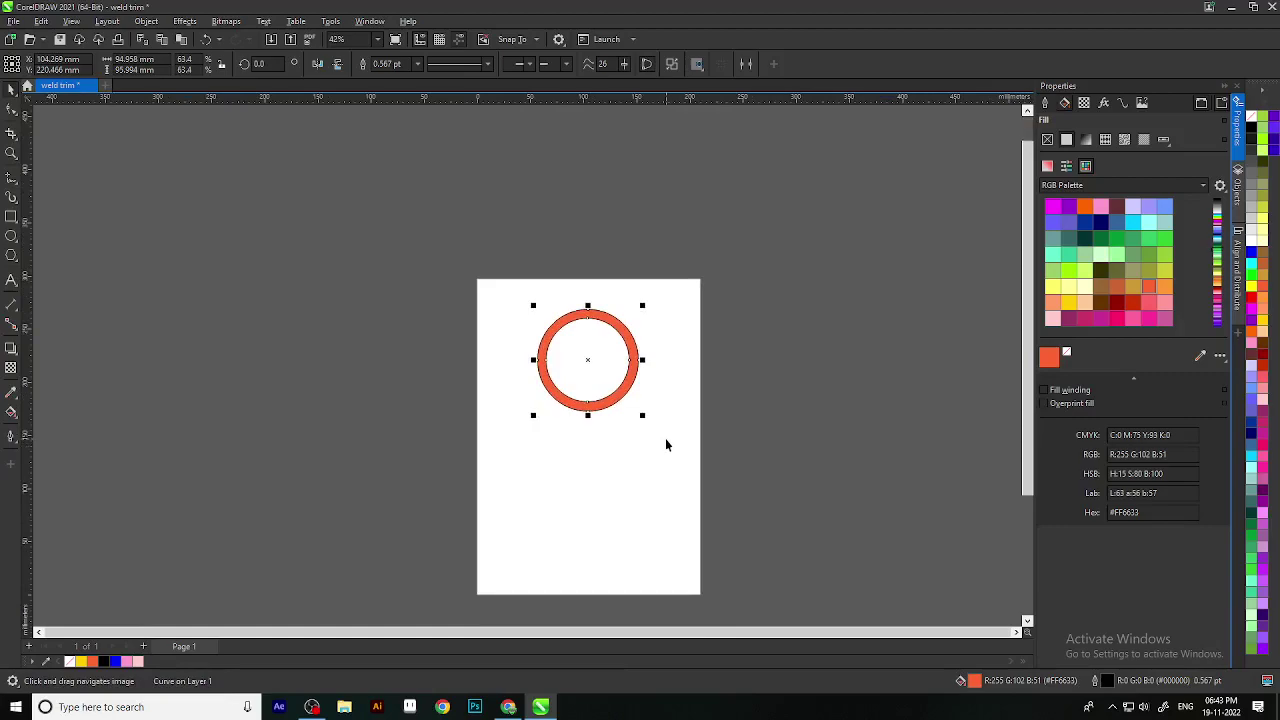
{"action": "scroll", "coordinate": [658, 434], "scroll_direction": "up", "scroll_amount": 3}
{"action": "left_click", "coordinate": [646, 607]}
{"action": "left_click_drag", "start_coordinate": [646, 607], "coordinate": [676, 354]}
{"action": "scroll", "coordinate": [650, 395], "scroll_direction": "down", "scroll_amount": 4}
{"action": "scroll", "coordinate": [632, 448], "scroll_direction": "up", "scroll_amount": 2}
{"action": "scroll", "coordinate": [584, 539], "scroll_direction": "up", "scroll_amount": 1}
{"action": "scroll", "coordinate": [613, 269], "scroll_direction": "up", "scroll_amount": 2}
{"action": "left_click_drag", "start_coordinate": [648, 223], "coordinate": [654, 277]}
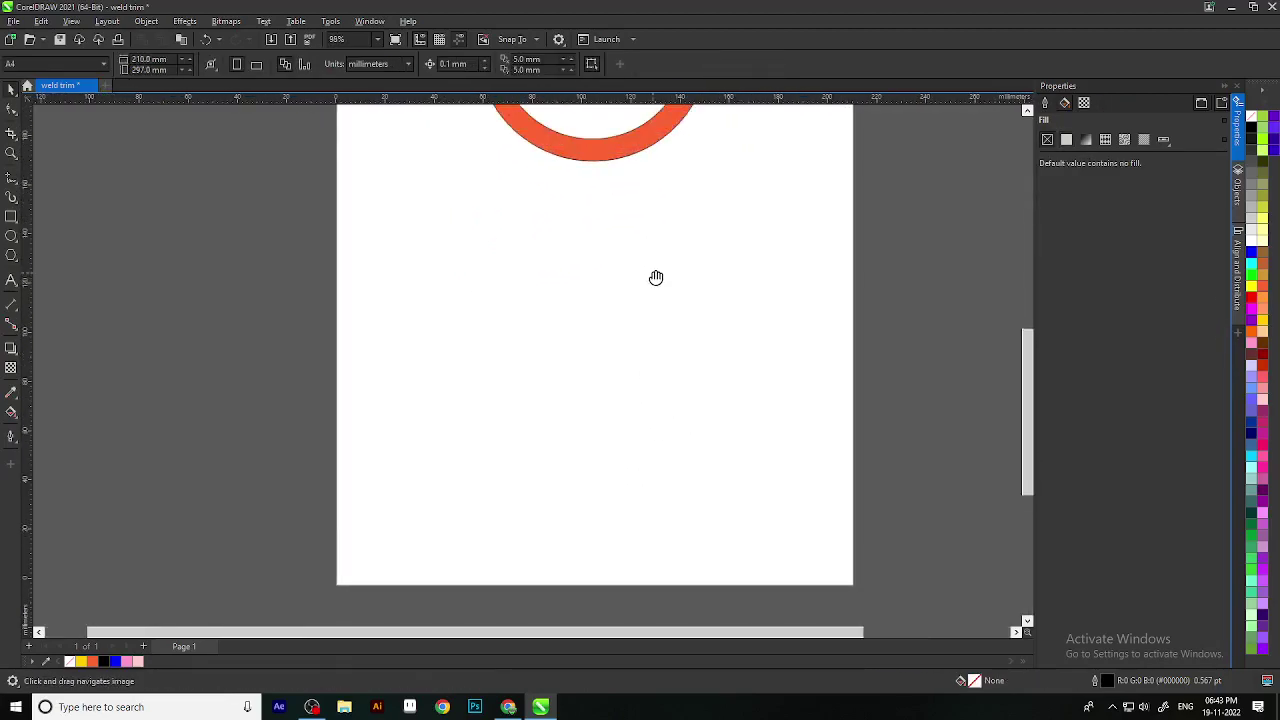
{"action": "left_click_drag", "start_coordinate": [659, 324], "coordinate": [650, 292]}
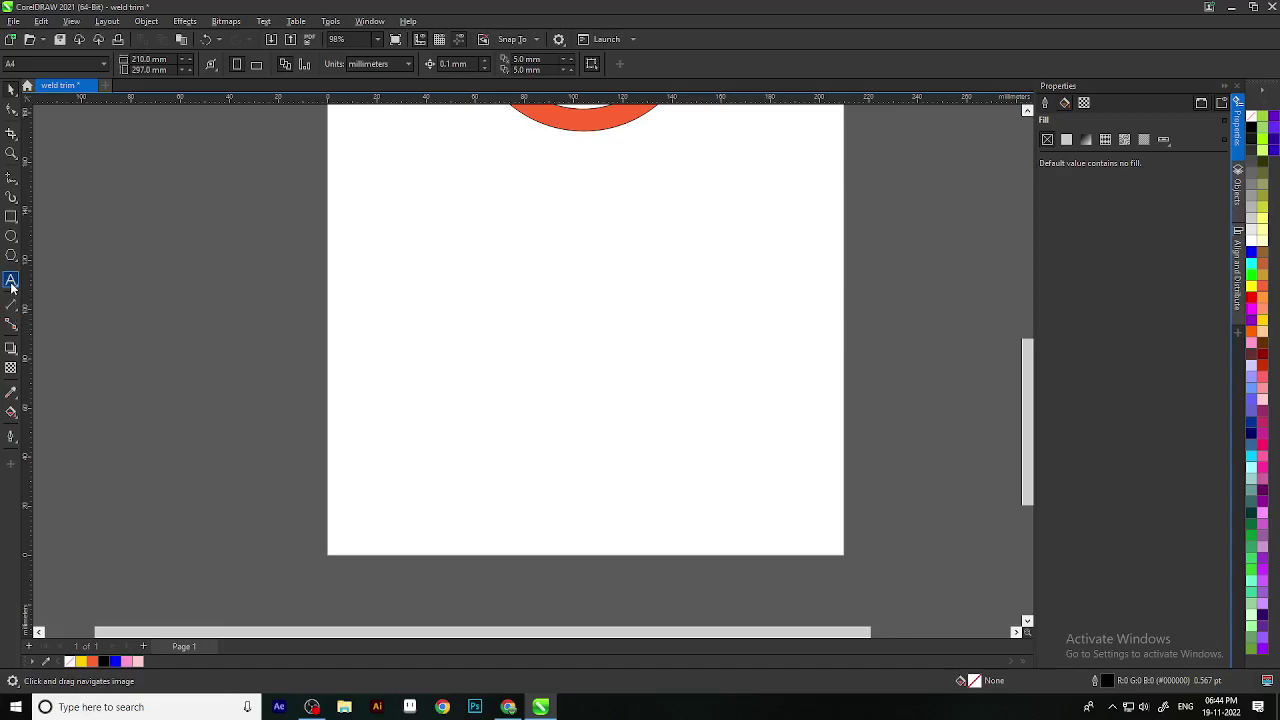
Step: Draw a table of 3 rows and 4 columns below the orange ring
{"action": "left_click", "coordinate": [11, 283]}
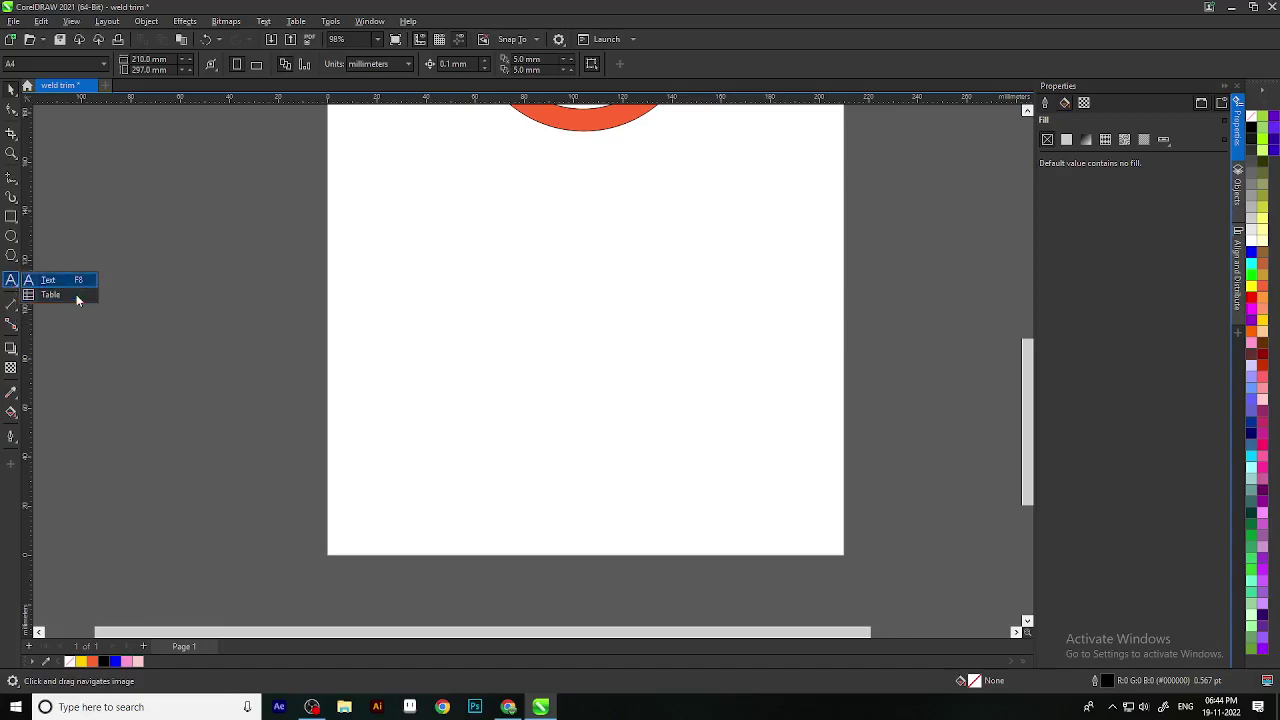
{"action": "left_click", "coordinate": [74, 296]}
{"action": "left_click_drag", "start_coordinate": [417, 240], "coordinate": [800, 541]}
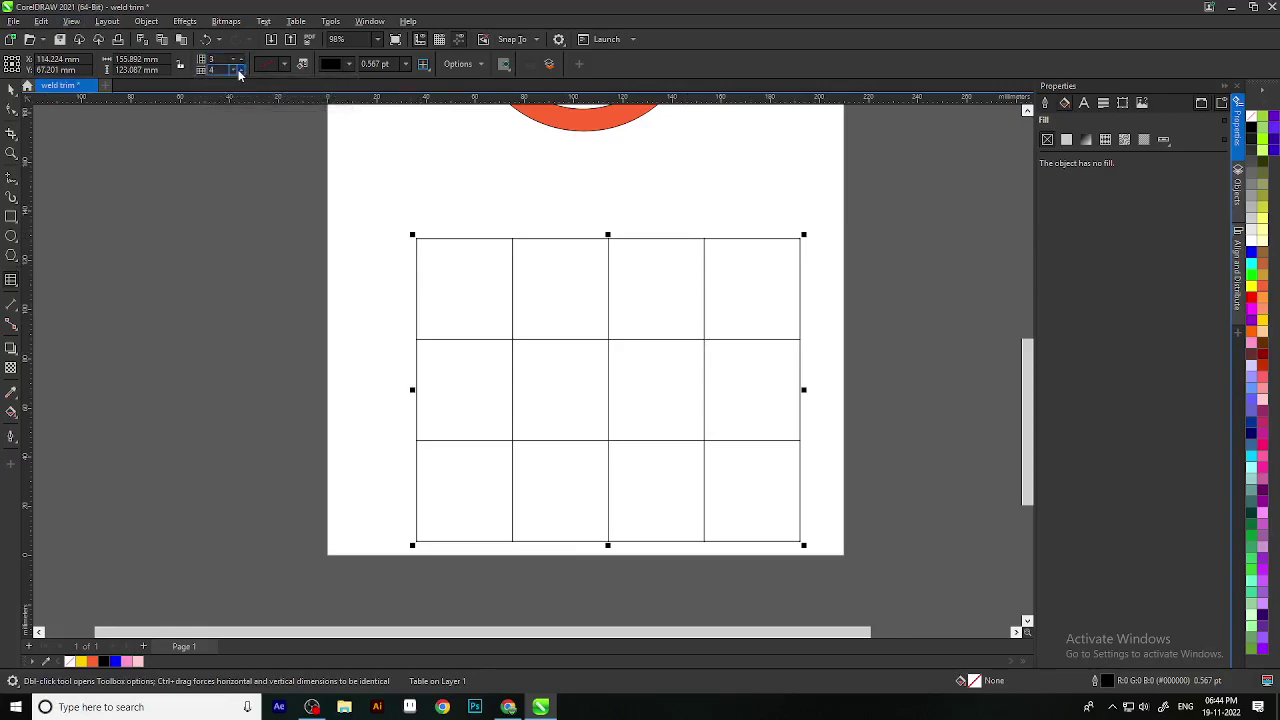
Step: Try a light cyan table background, then set the table's fill to none
{"action": "left_click", "coordinate": [285, 64]}
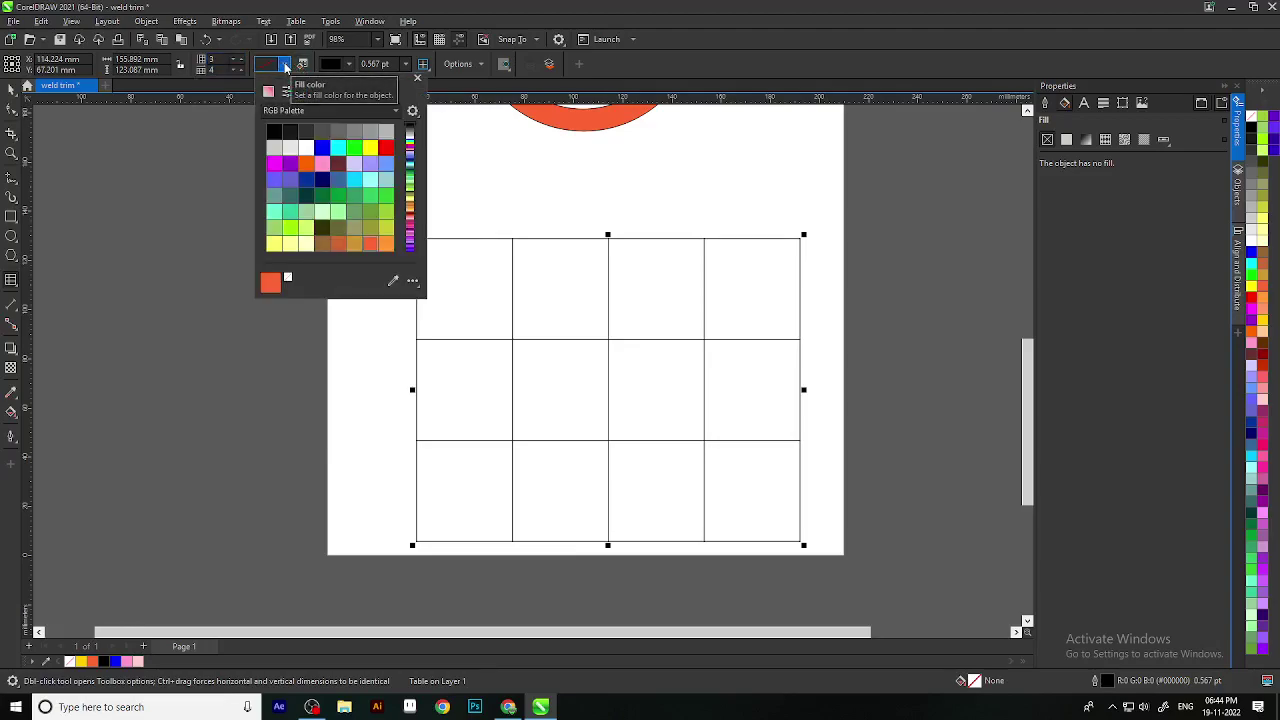
{"action": "left_click", "coordinate": [285, 64]}
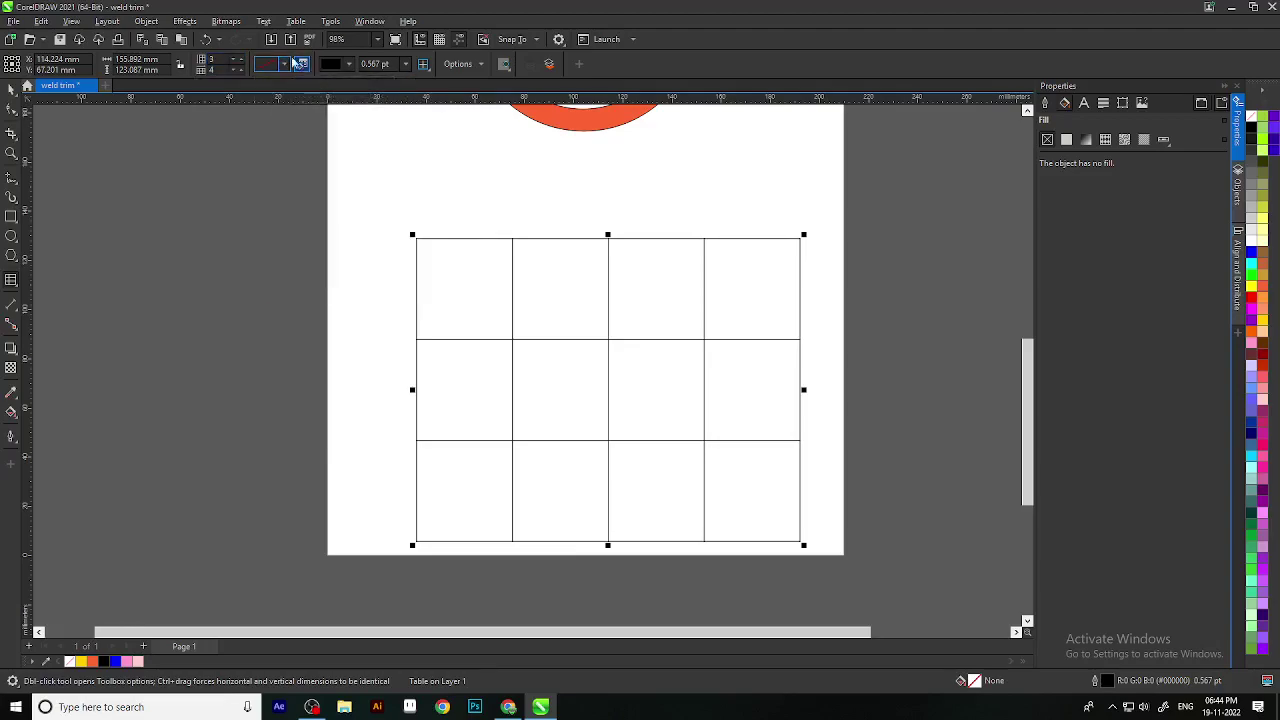
{"action": "left_click", "coordinate": [285, 64]}
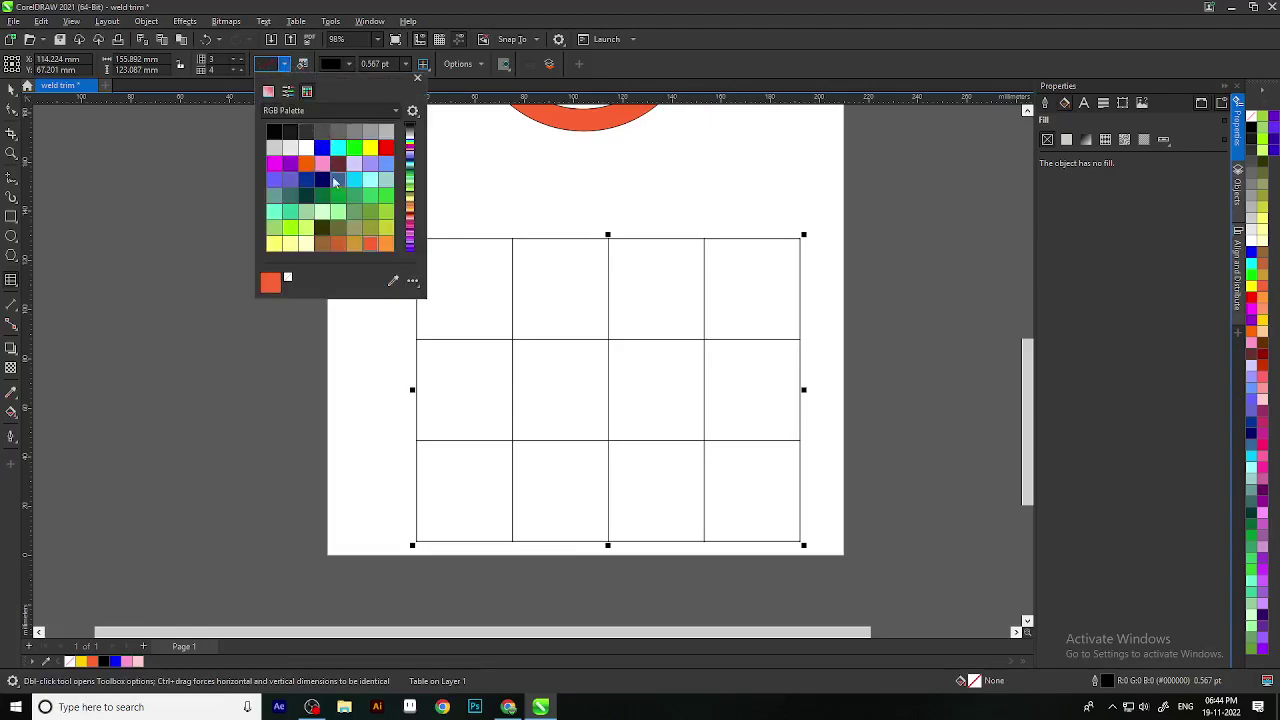
{"action": "left_click", "coordinate": [372, 181]}
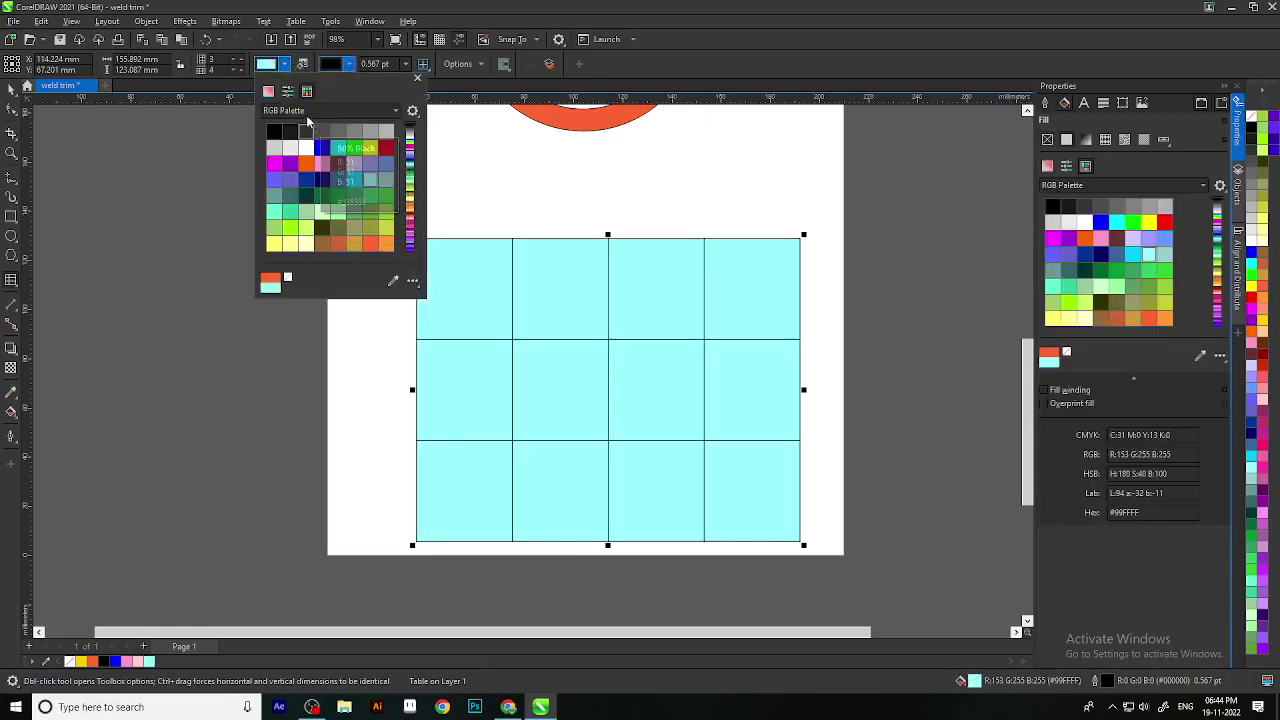
{"action": "left_click", "coordinate": [287, 277]}
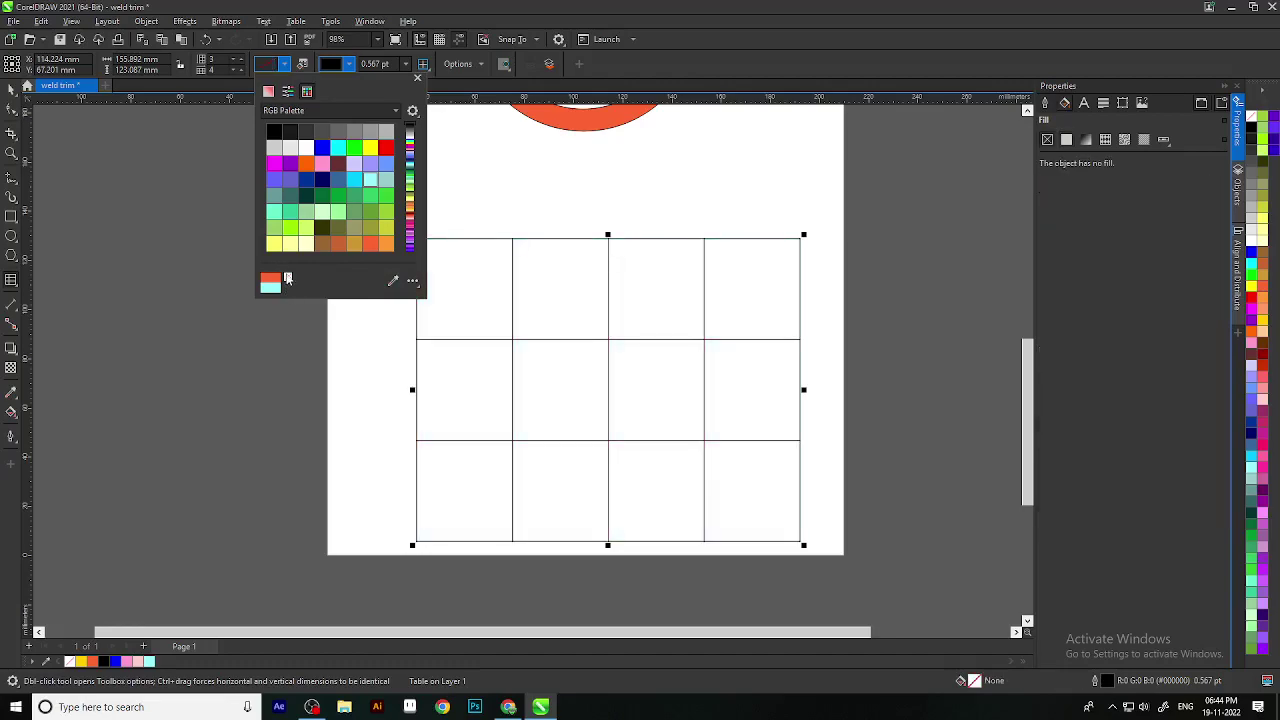
Step: Set the table outline colour to red #F72D2D
{"action": "left_click", "coordinate": [348, 63]}
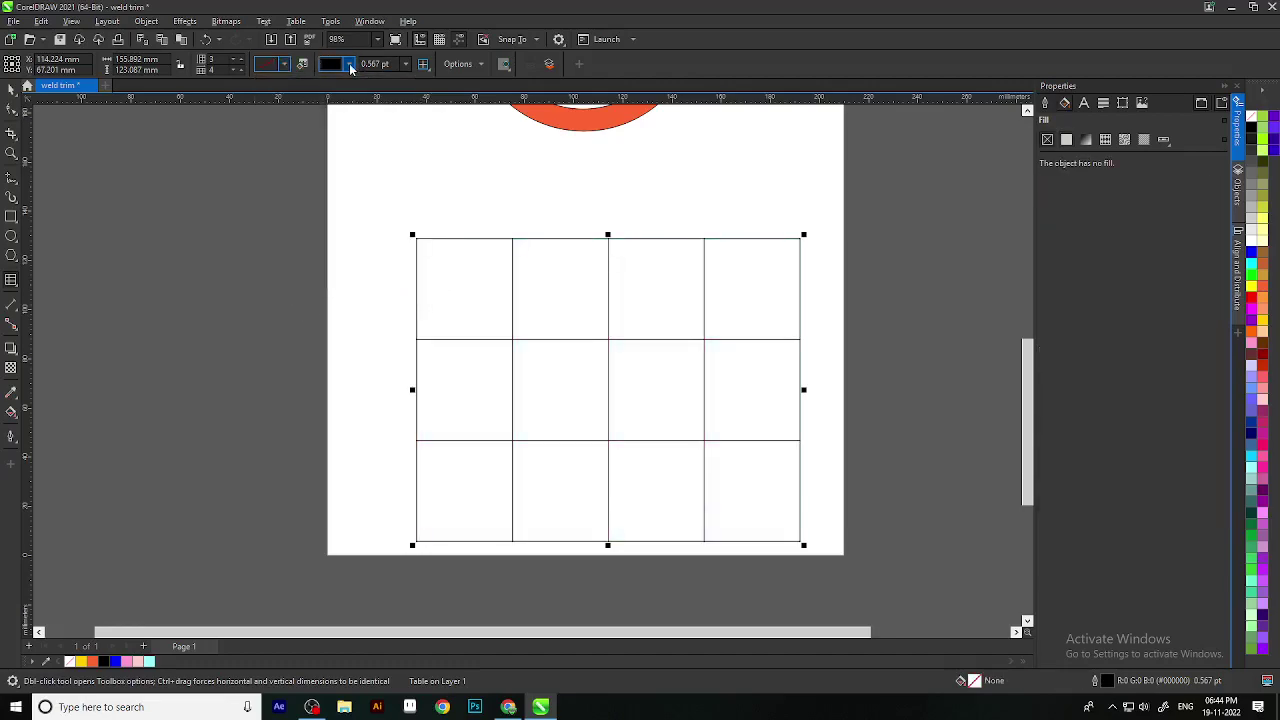
{"action": "left_click", "coordinate": [348, 63]}
{"action": "left_click", "coordinate": [401, 127]}
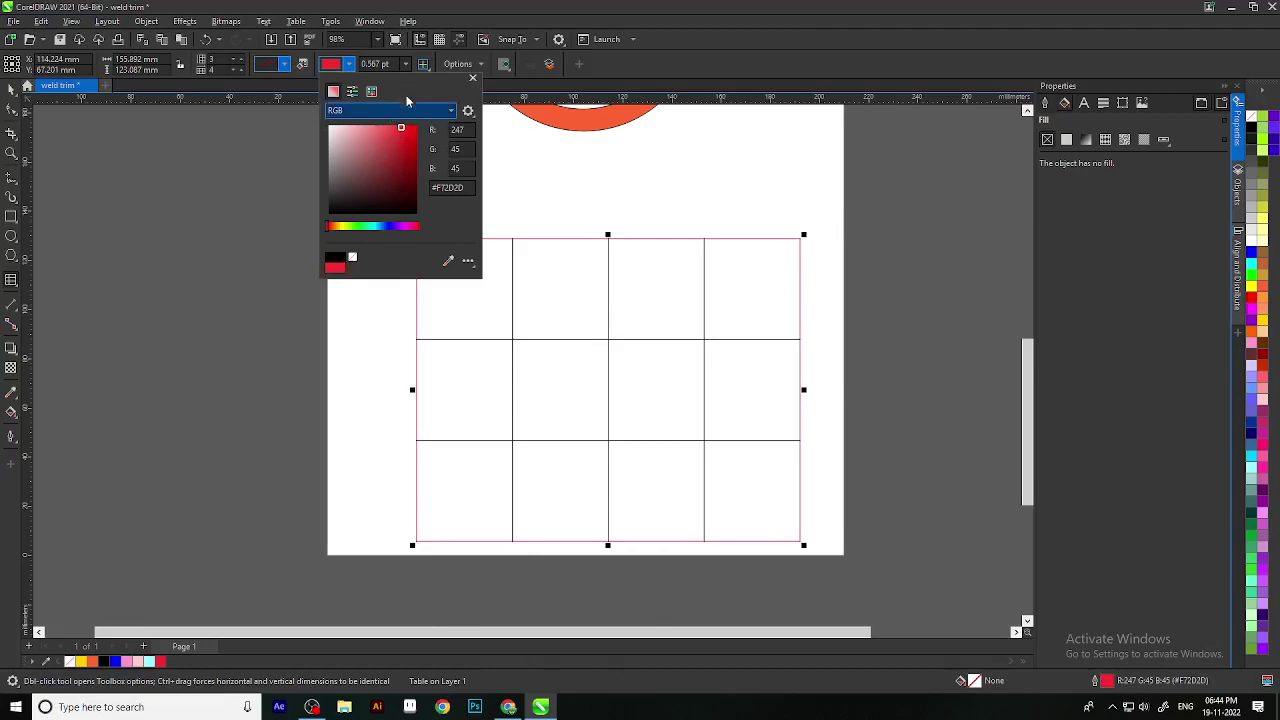
{"action": "left_click", "coordinate": [424, 66]}
Step: Apply the red outline to all table borders
{"action": "left_click", "coordinate": [425, 67]}
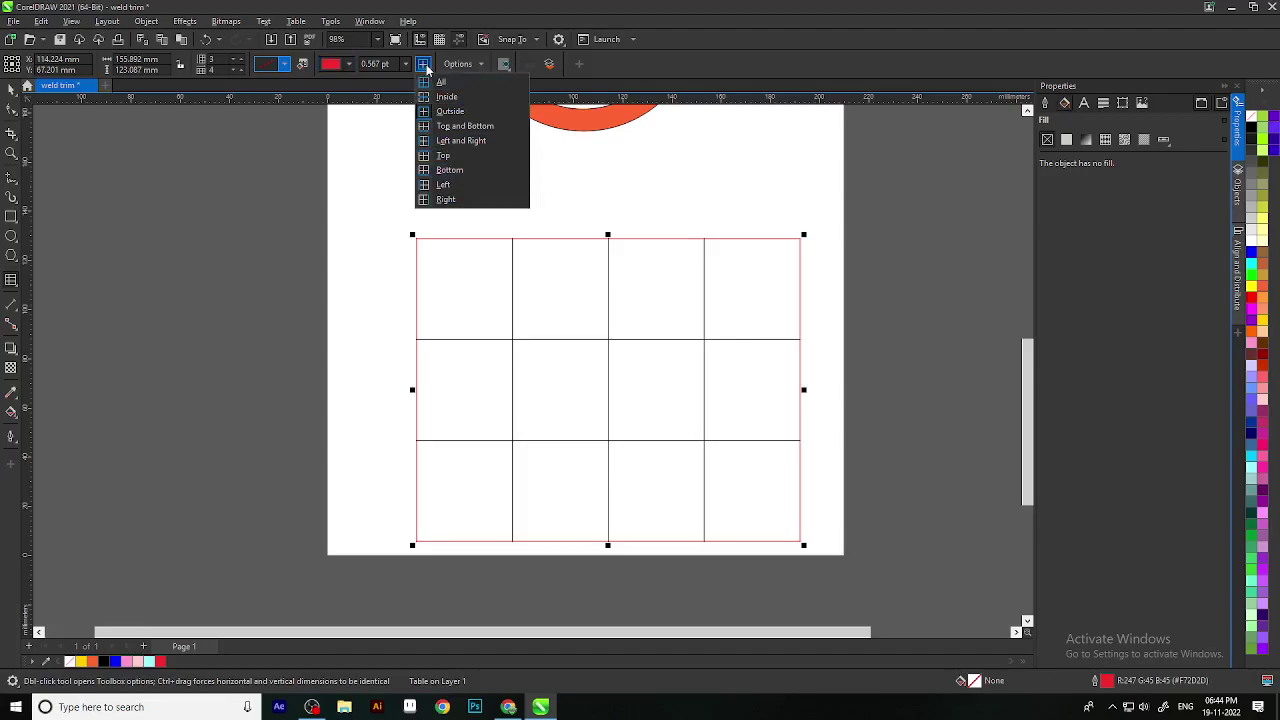
{"action": "left_click", "coordinate": [425, 66]}
{"action": "left_click", "coordinate": [425, 66]}
{"action": "left_click", "coordinate": [425, 66]}
{"action": "left_click", "coordinate": [425, 66]}
{"action": "left_click", "coordinate": [428, 67]}
{"action": "left_click", "coordinate": [428, 68]}
{"action": "left_click", "coordinate": [443, 100]}
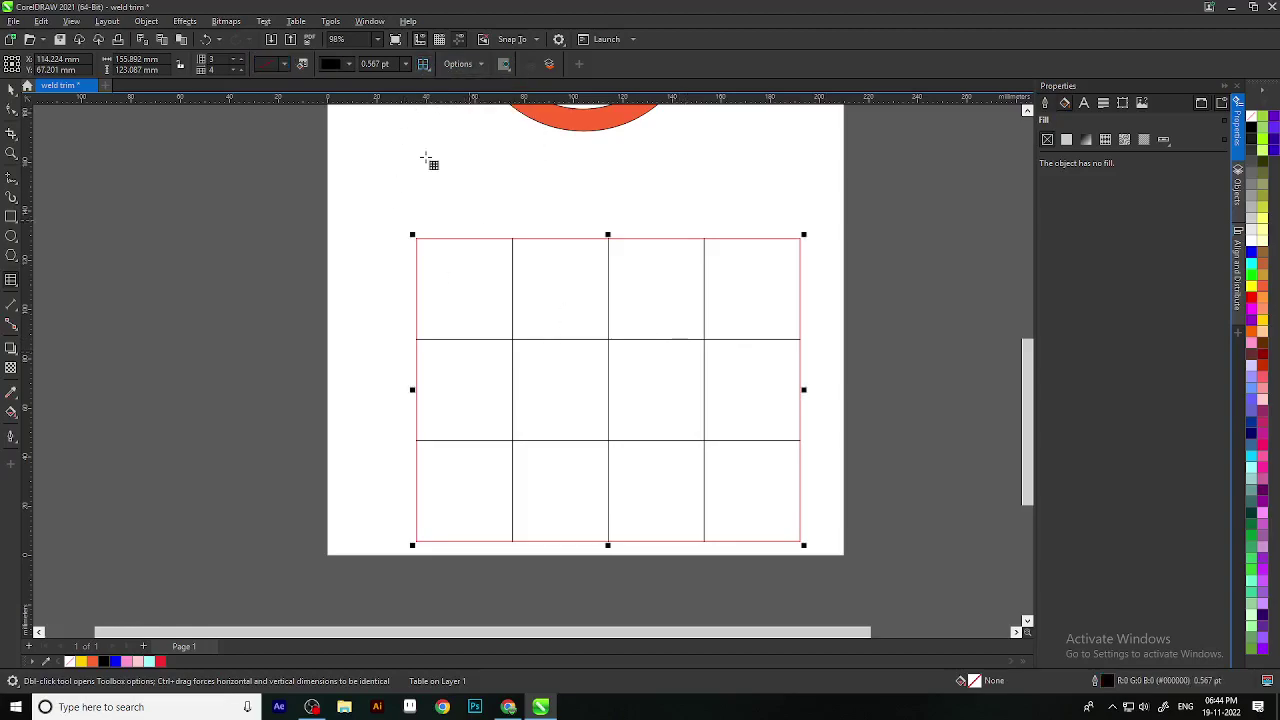
{"action": "left_click", "coordinate": [424, 66]}
{"action": "left_click", "coordinate": [441, 83]}
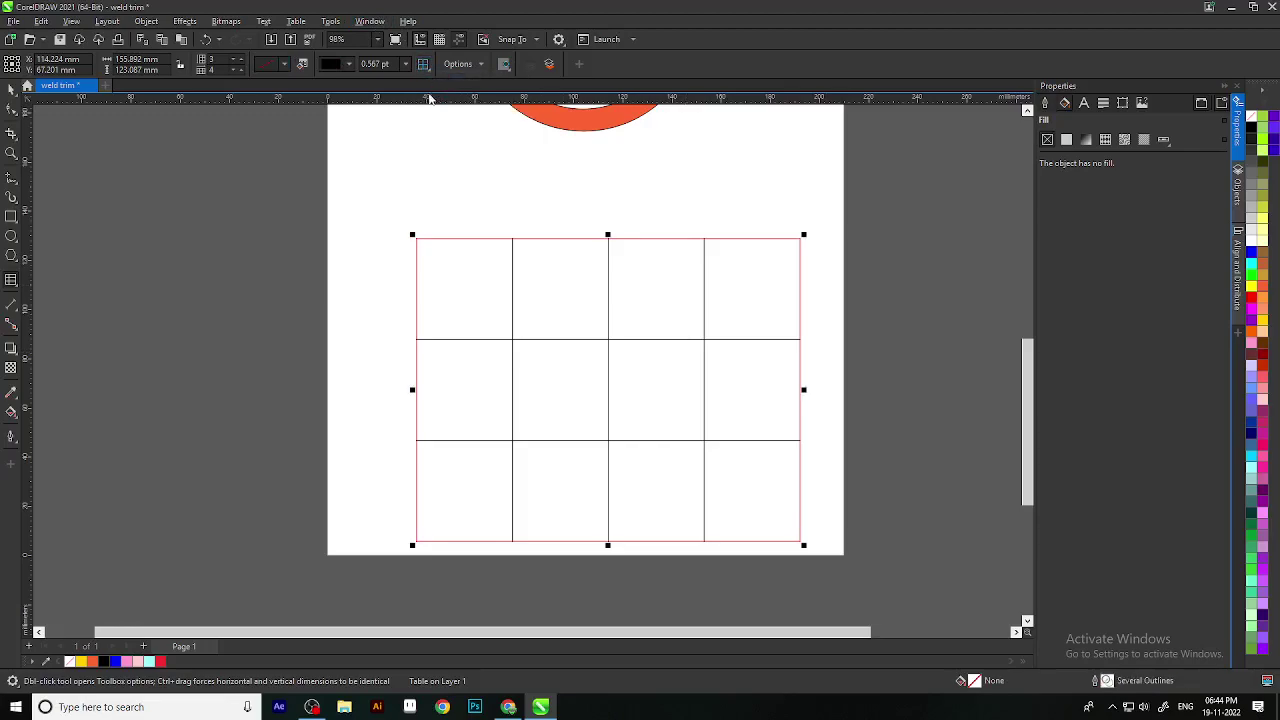
Step: Restore the accidentally deleted table with Ctrl+Z and move it up just below the ring
{"action": "scroll", "coordinate": [575, 381], "scroll_direction": "down", "scroll_amount": 1}
{"action": "left_click", "coordinate": [575, 381]}
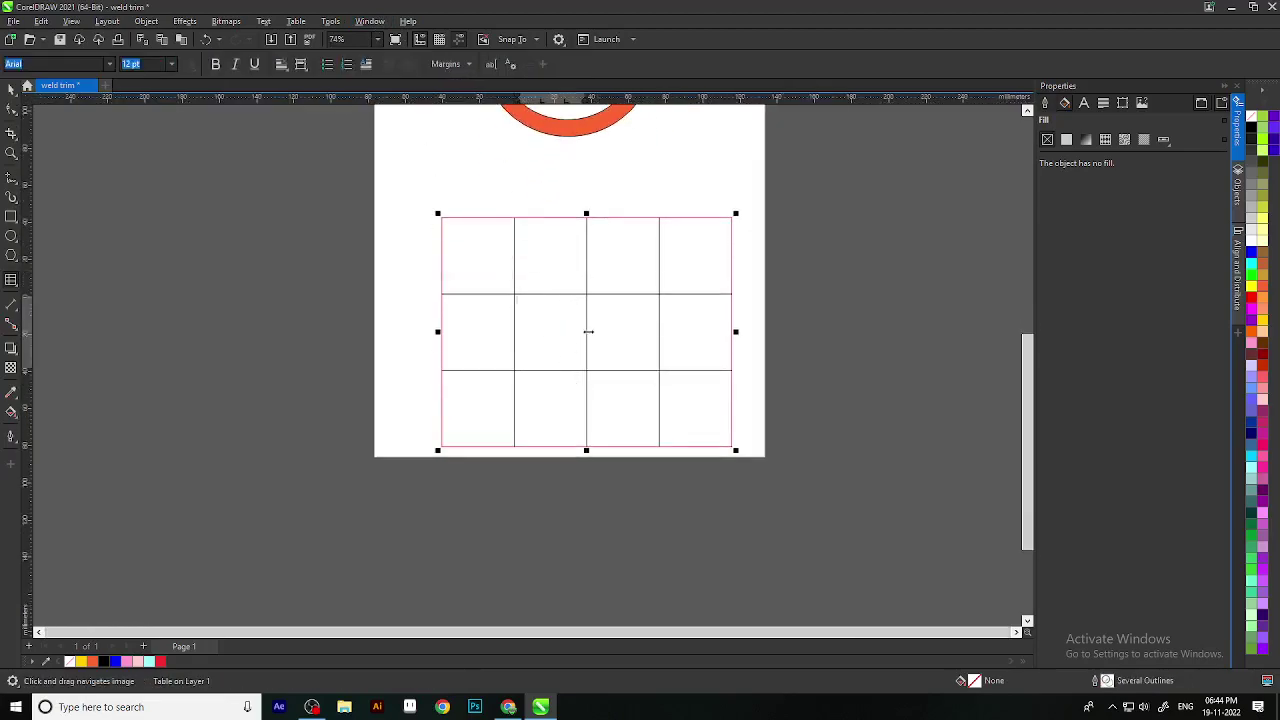
{"action": "left_click", "coordinate": [11, 90]}
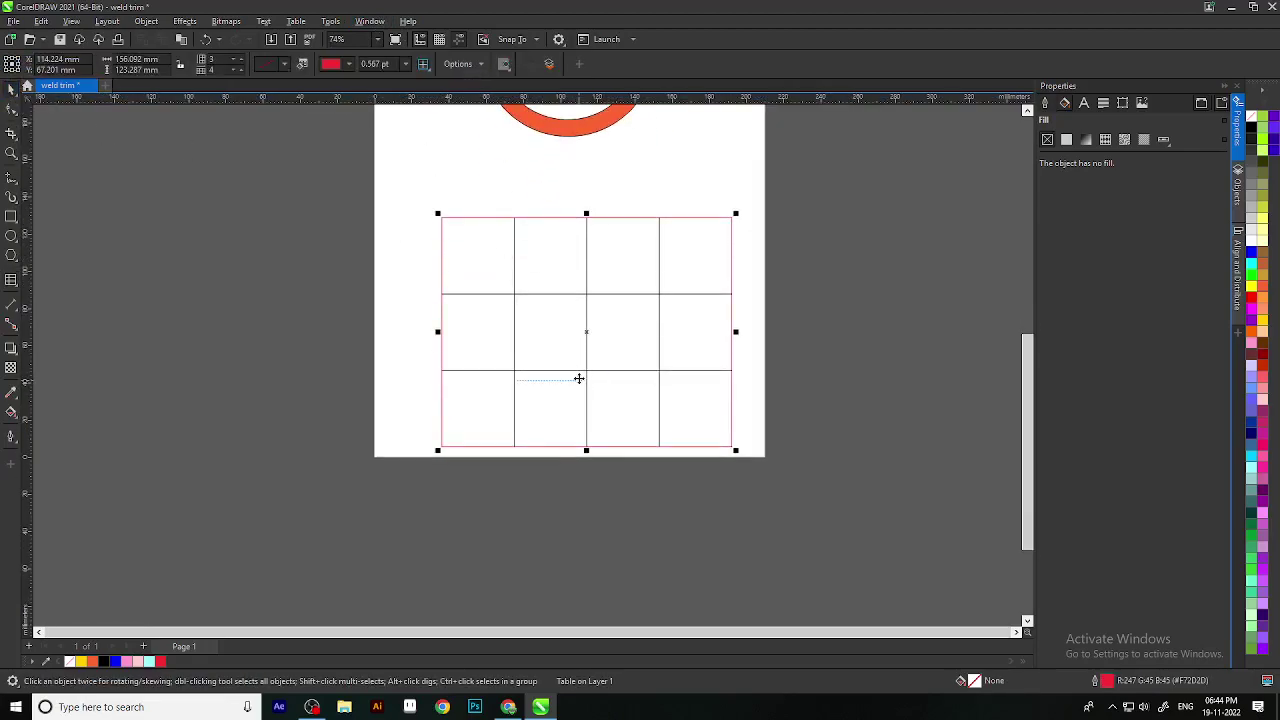
{"action": "key", "text": "Delete"}
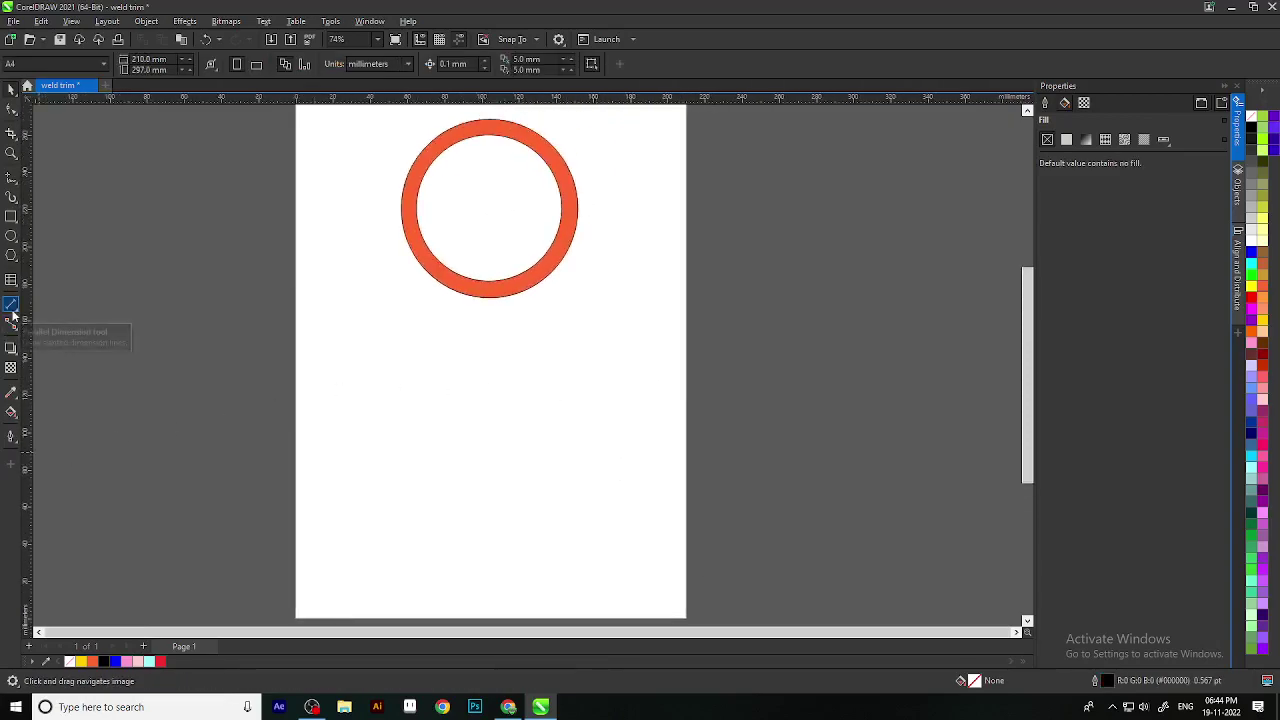
{"action": "key", "text": "super"}
{"action": "left_click", "coordinate": [855, 296]}
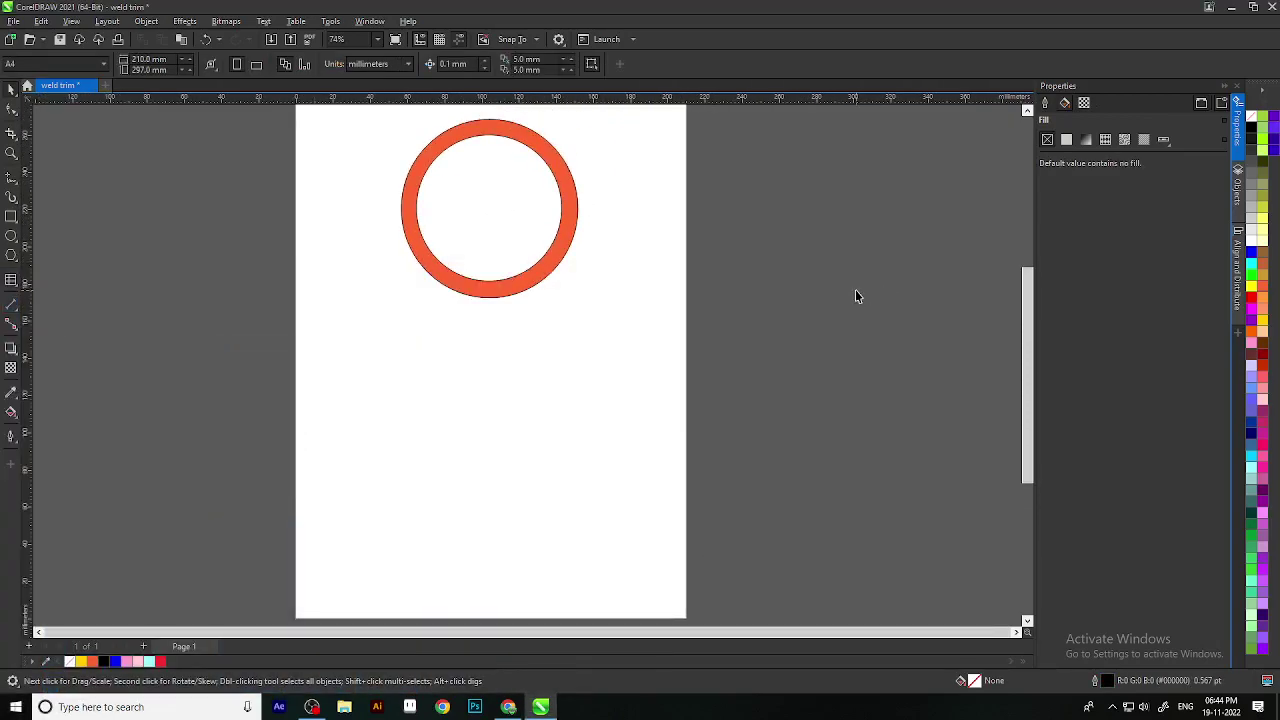
{"action": "key", "text": "ctrl+z"}
{"action": "scroll", "coordinate": [666, 357], "scroll_direction": "down", "scroll_amount": 2}
{"action": "left_click_drag", "start_coordinate": [534, 360], "coordinate": [526, 317]}
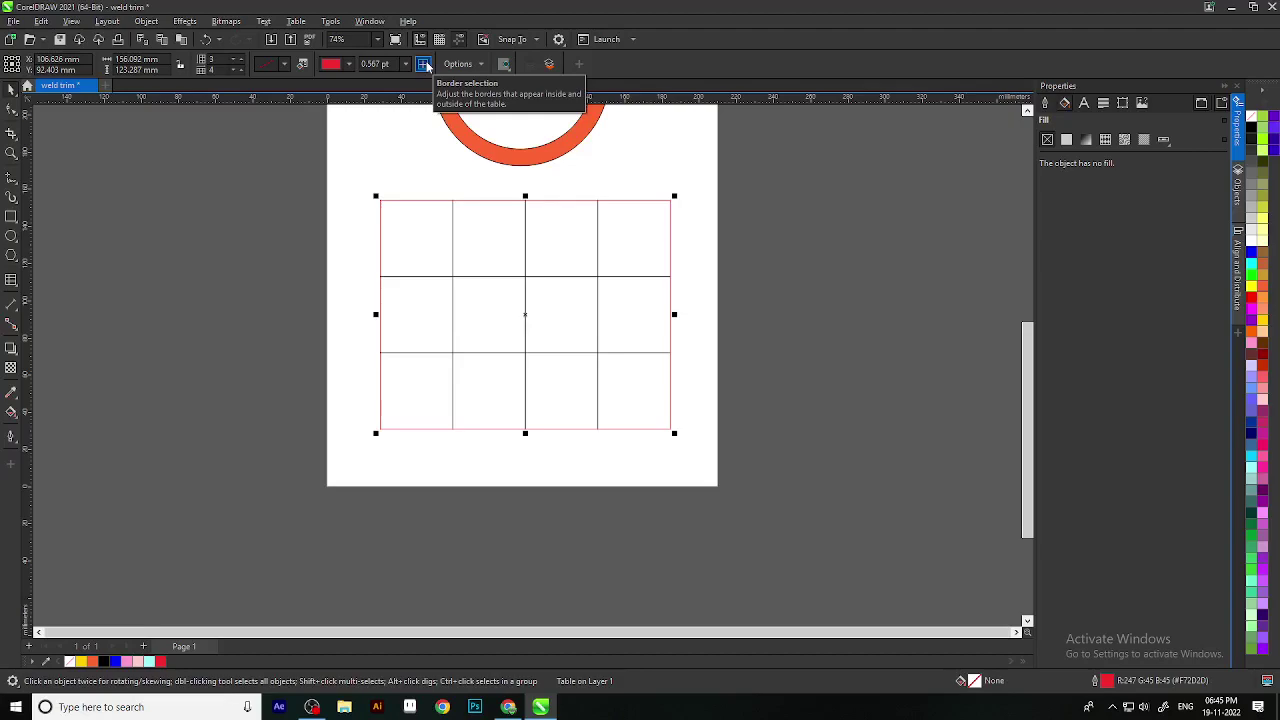
Step: Target the table's Inside borders so the inner grid lines stay black
{"action": "left_click", "coordinate": [424, 64]}
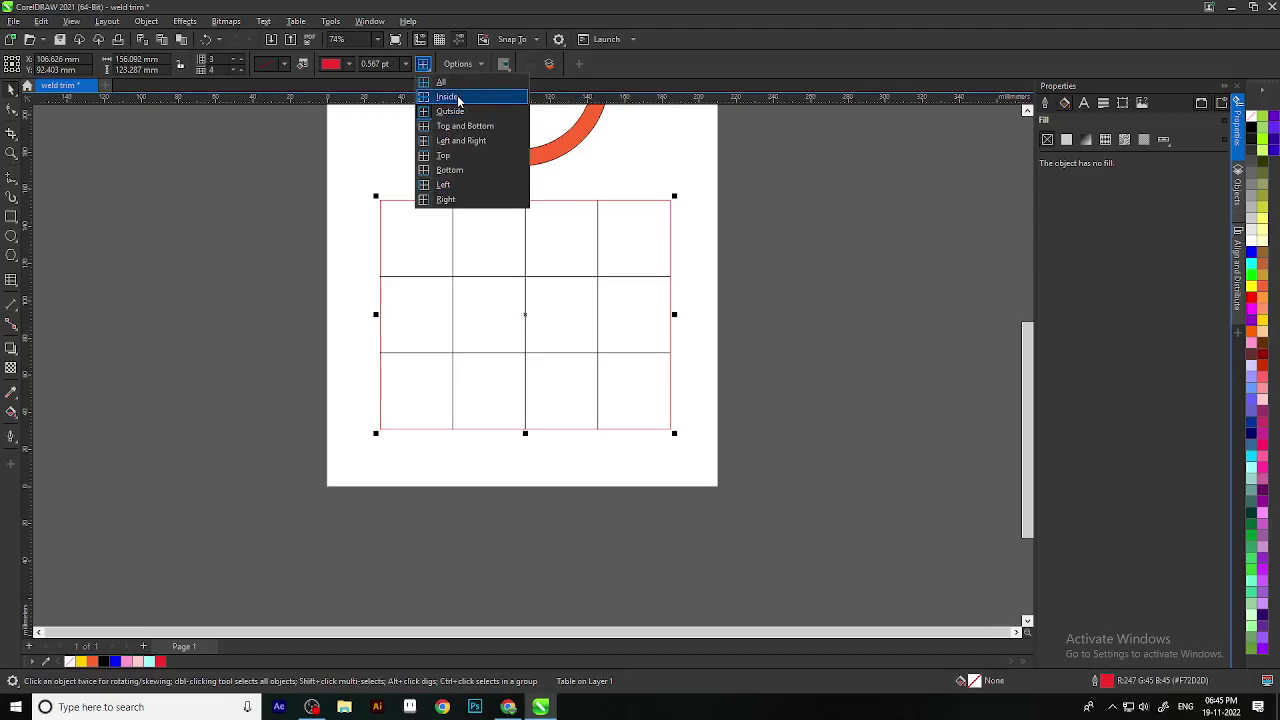
{"action": "left_click", "coordinate": [458, 97]}
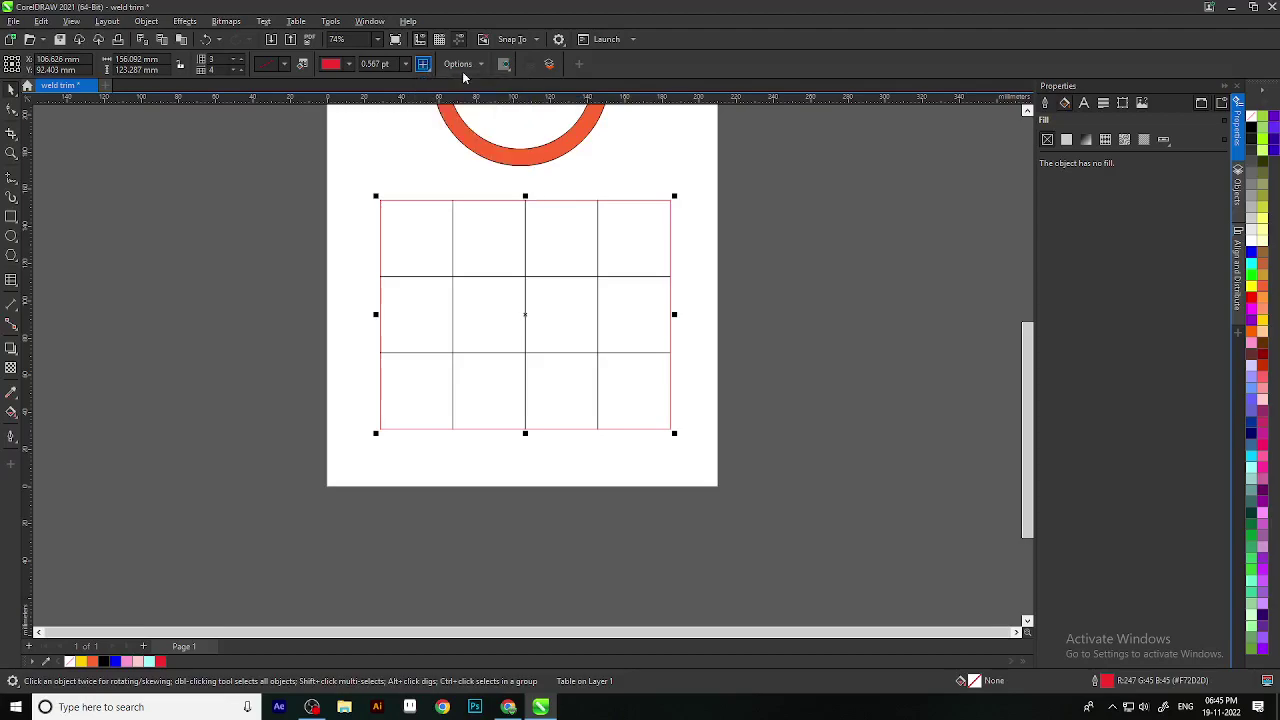
{"action": "left_click", "coordinate": [474, 66]}
{"action": "left_click", "coordinate": [479, 69]}
{"action": "left_click", "coordinate": [856, 237]}
{"action": "scroll", "coordinate": [663, 267], "scroll_direction": "up", "scroll_amount": 3}
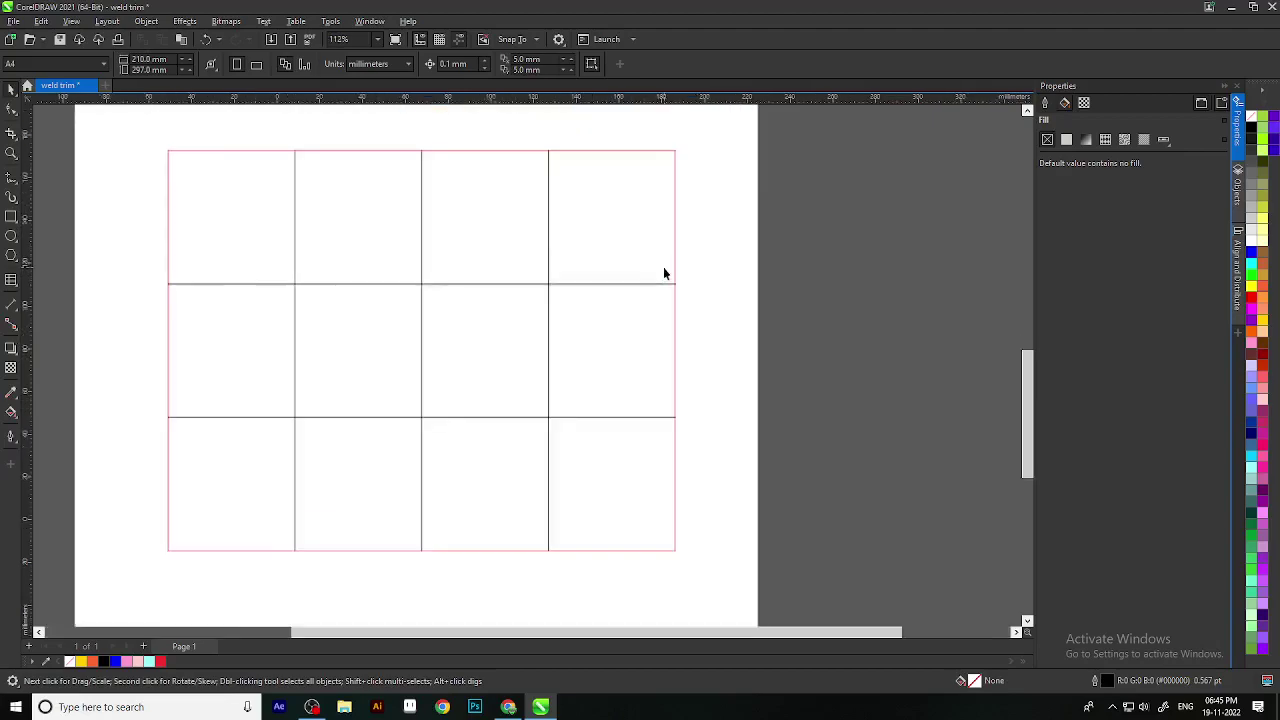
{"action": "scroll", "coordinate": [655, 317], "scroll_direction": "down", "scroll_amount": 4}
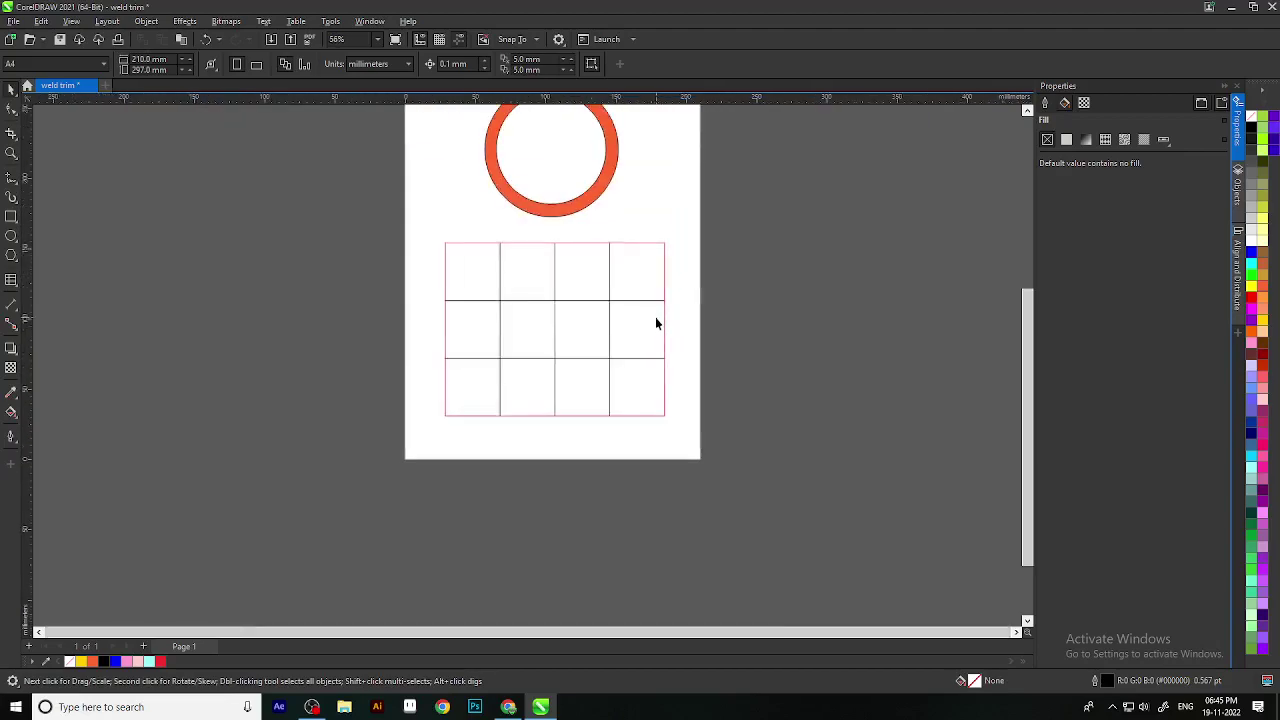
{"action": "left_click", "coordinate": [600, 323]}
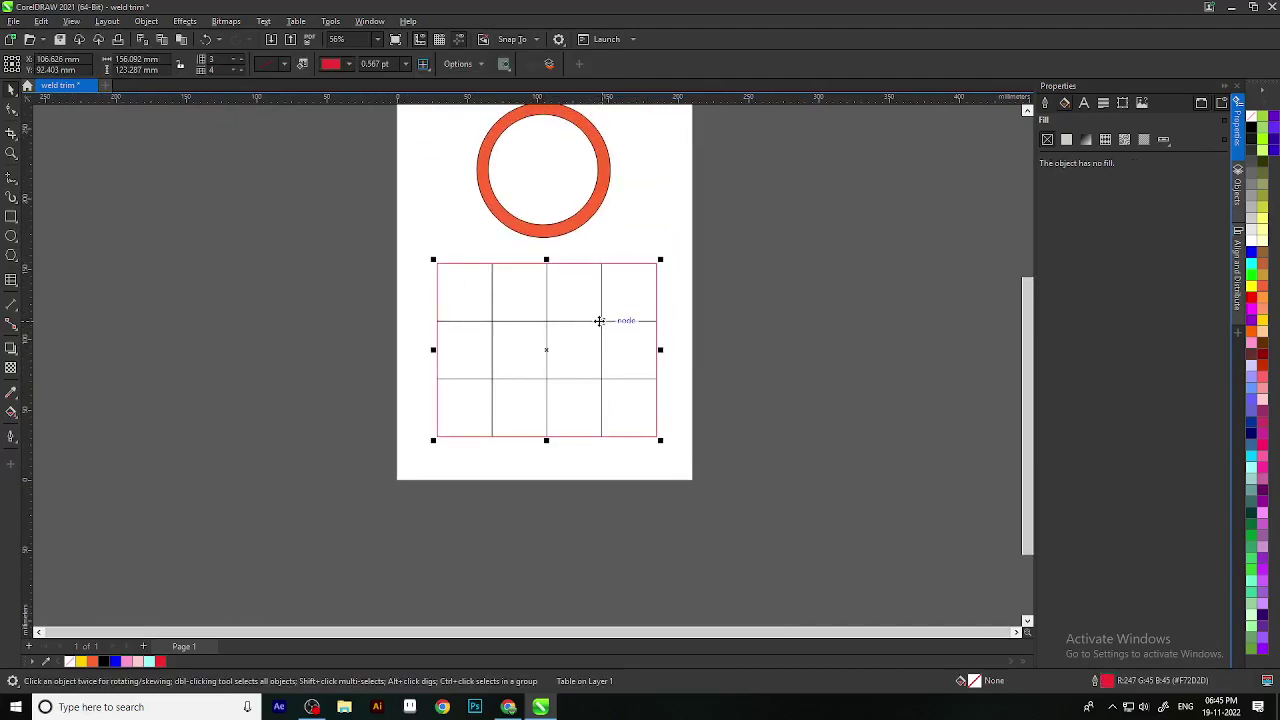
Step: Delete the table and pan the view across the page
{"action": "key", "text": "Delete"}
{"action": "key", "text": "h"}
{"action": "left_click_drag", "start_coordinate": [600, 320], "coordinate": [571, 300]}
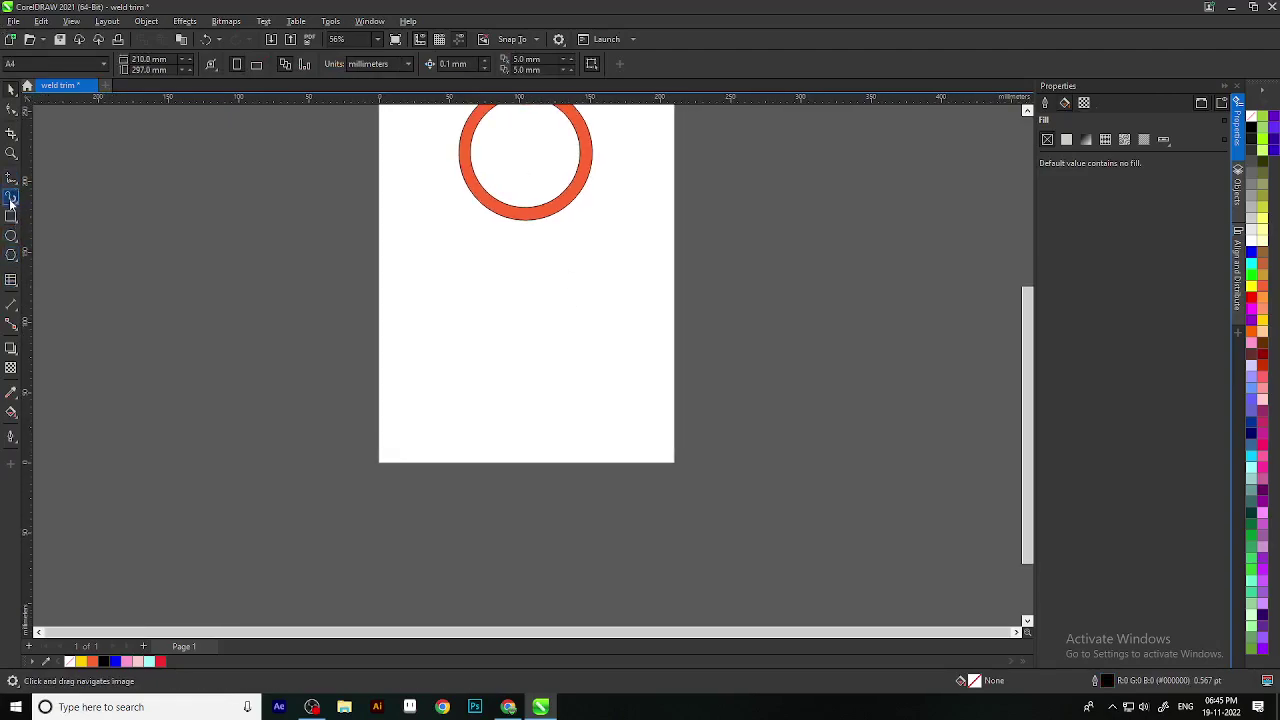
Step: Place an empty Arial 24 pt artistic text entry on the blank page with the Text tool
{"action": "left_click", "coordinate": [11, 281]}
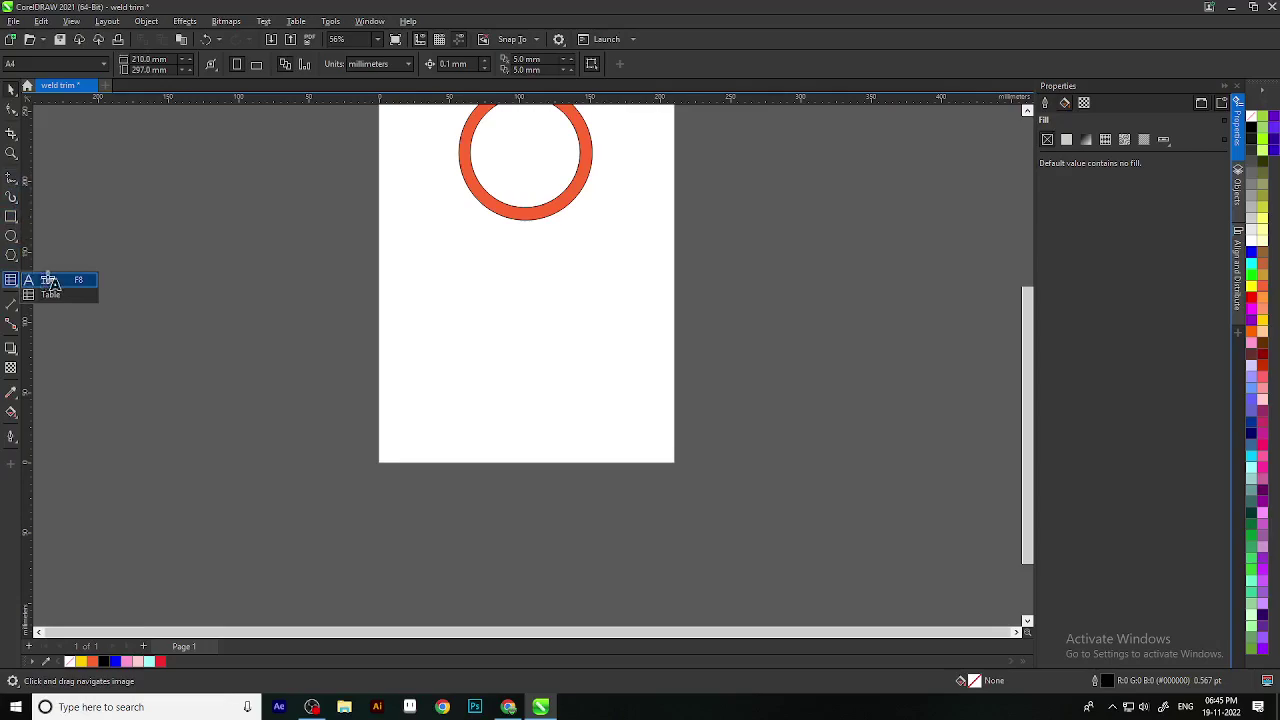
{"action": "left_click", "coordinate": [47, 285]}
{"action": "scroll", "coordinate": [531, 414], "scroll_direction": "up", "scroll_amount": 3}
{"action": "left_click", "coordinate": [386, 170]}
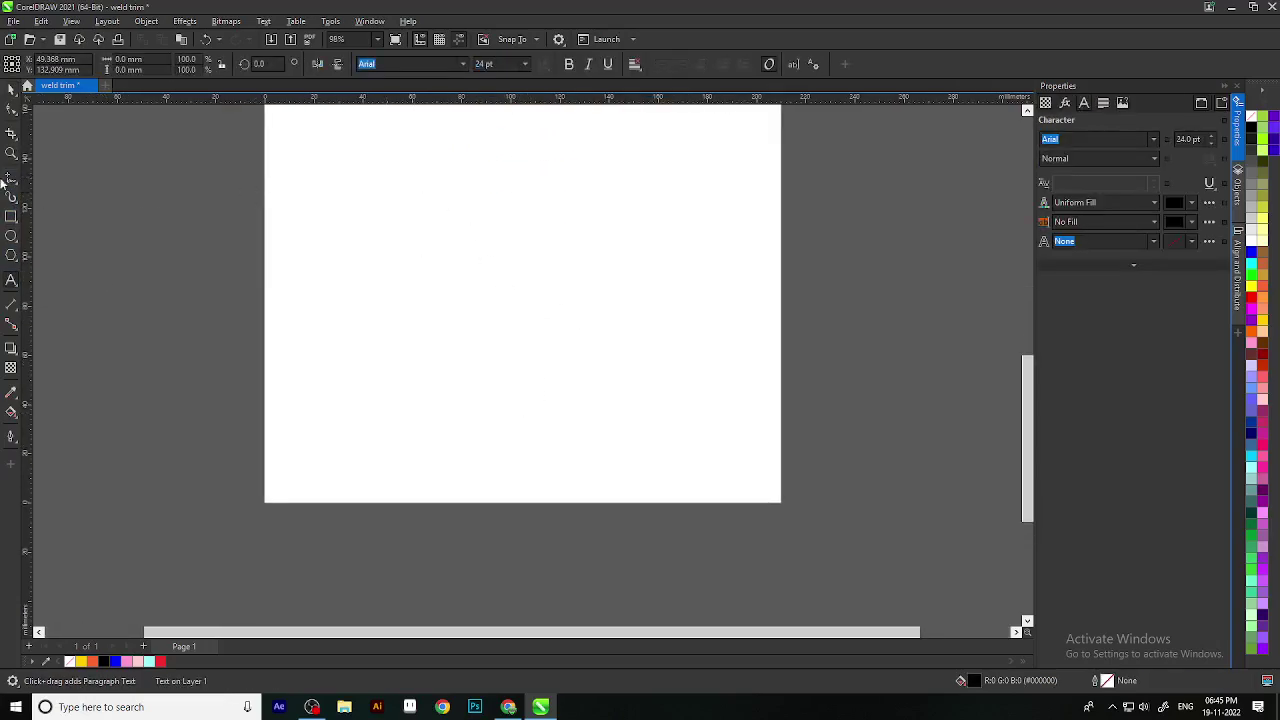
{"action": "left_click", "coordinate": [11, 88]}
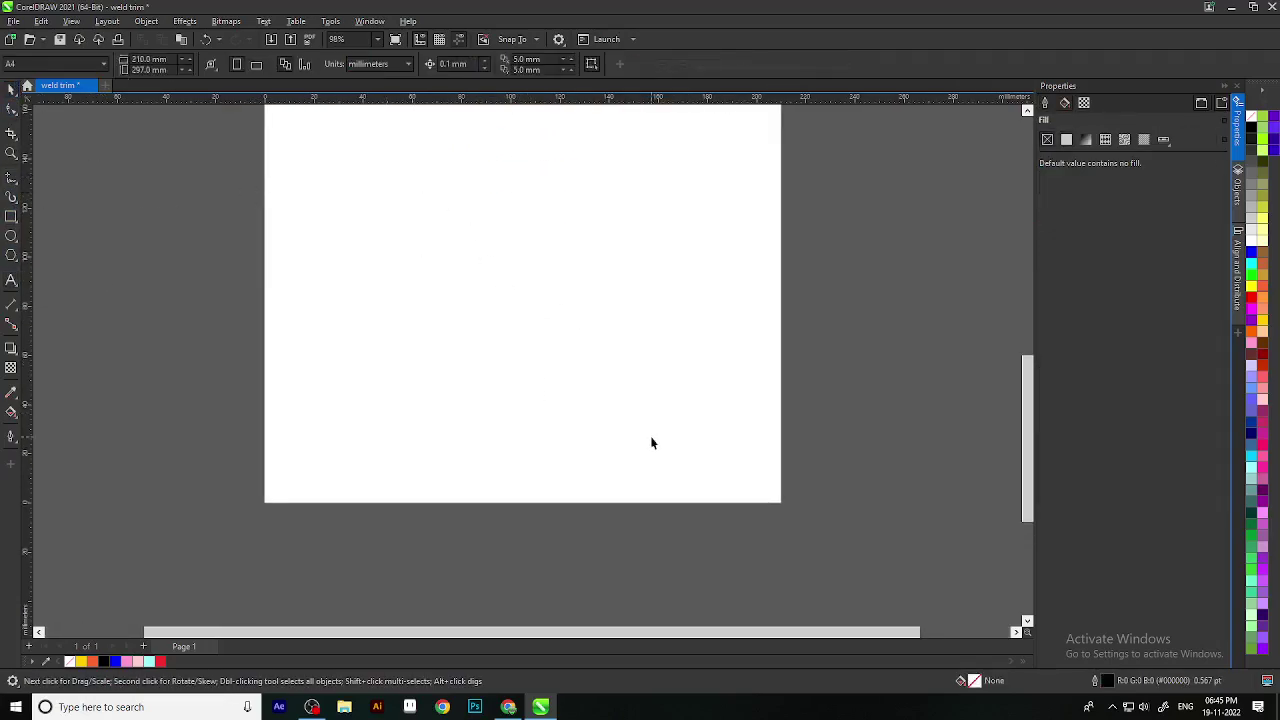
{"action": "left_click", "coordinate": [11, 281]}
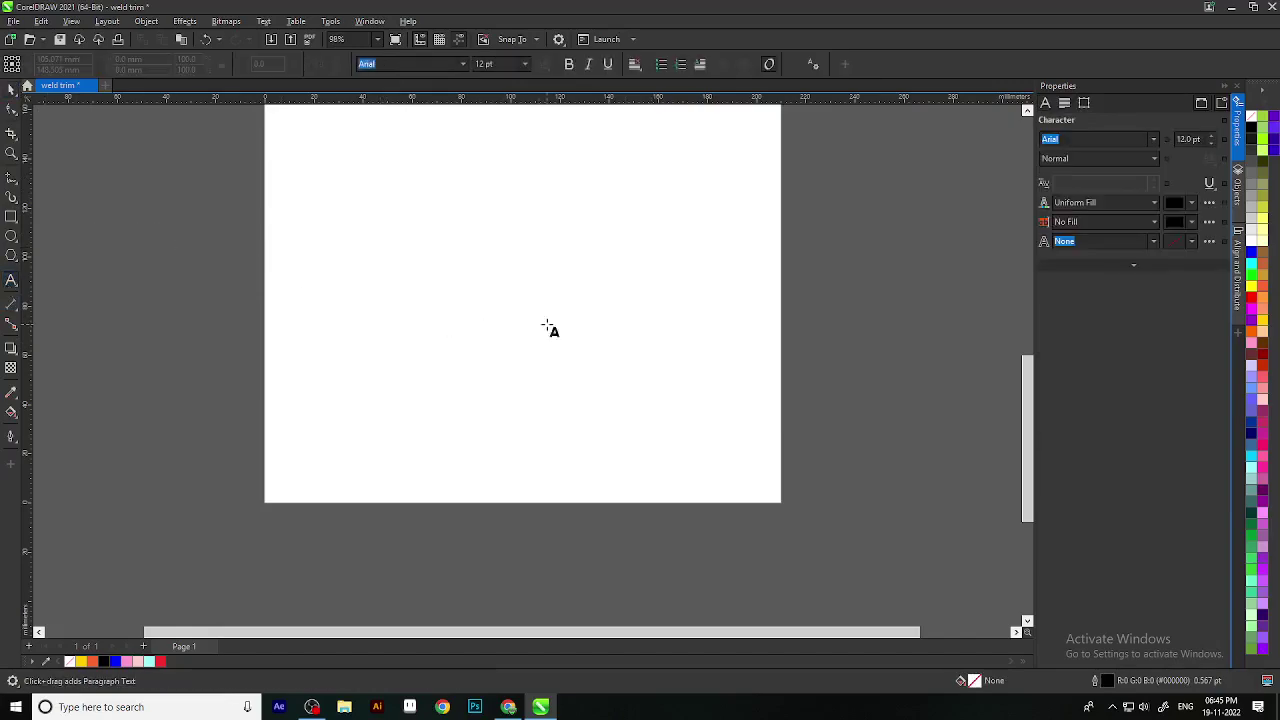
{"action": "left_click", "coordinate": [443, 237]}
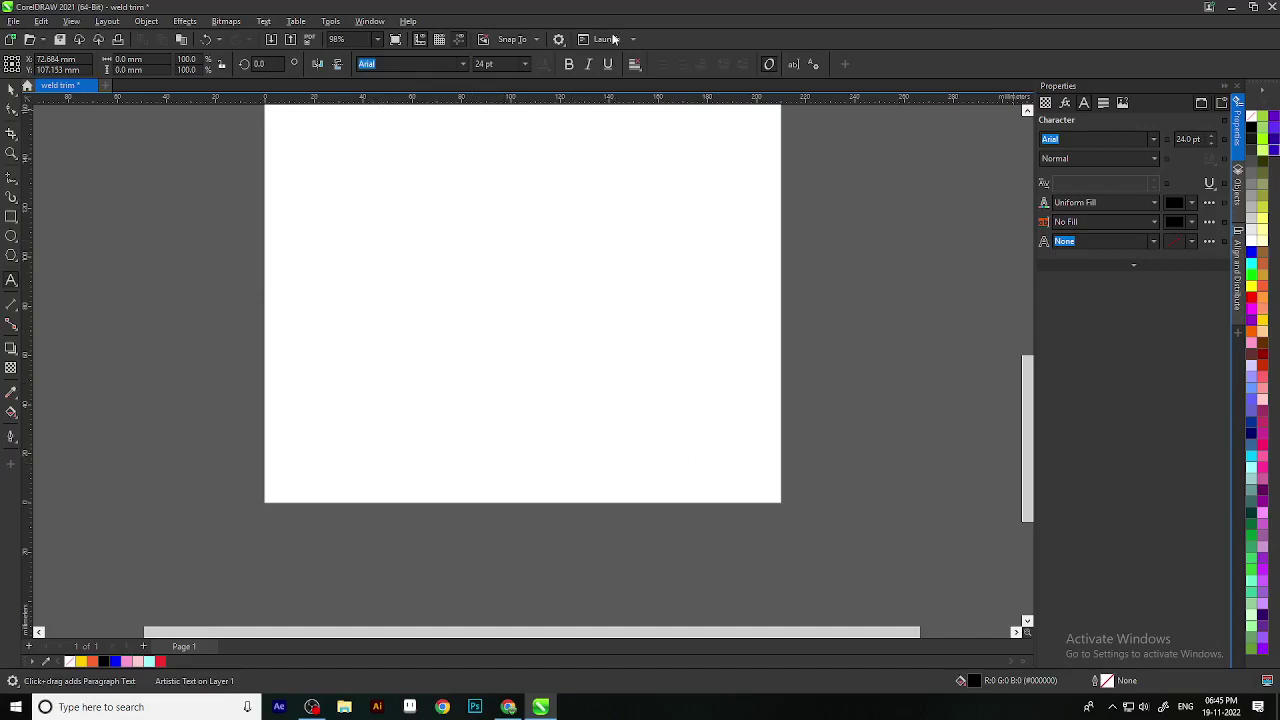
Step: Drag a paragraph text frame across the upper page and type a line of filler letters
{"action": "left_click", "coordinate": [278, 240]}
{"action": "left_click_drag", "start_coordinate": [270, 212], "coordinate": [575, 325]}
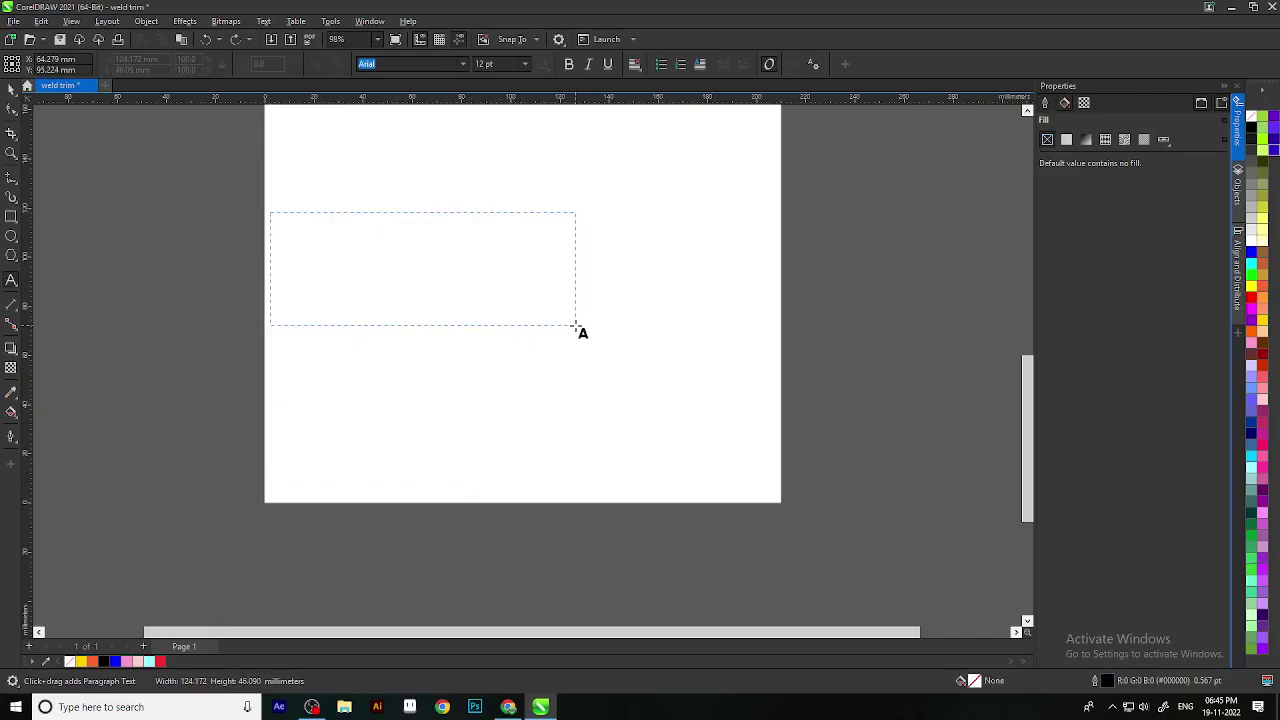
{"action": "left_click_drag", "start_coordinate": [575, 325], "coordinate": [575, 325]}
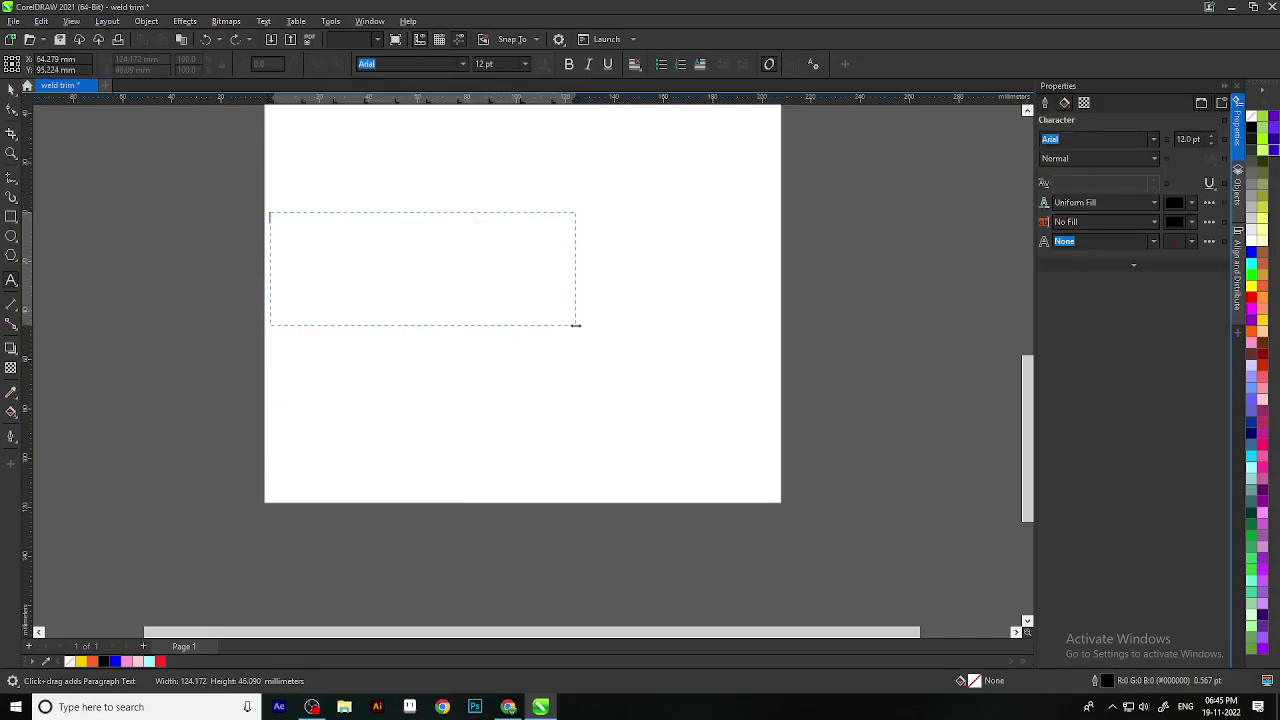
{"action": "type", "text": "dsgdcfbgcfbbbbbbbbbbbbbbbbbbbbbbbbbbbbbbbbbbbbbbbbbbbbbbbbbbbbbbbbb"}
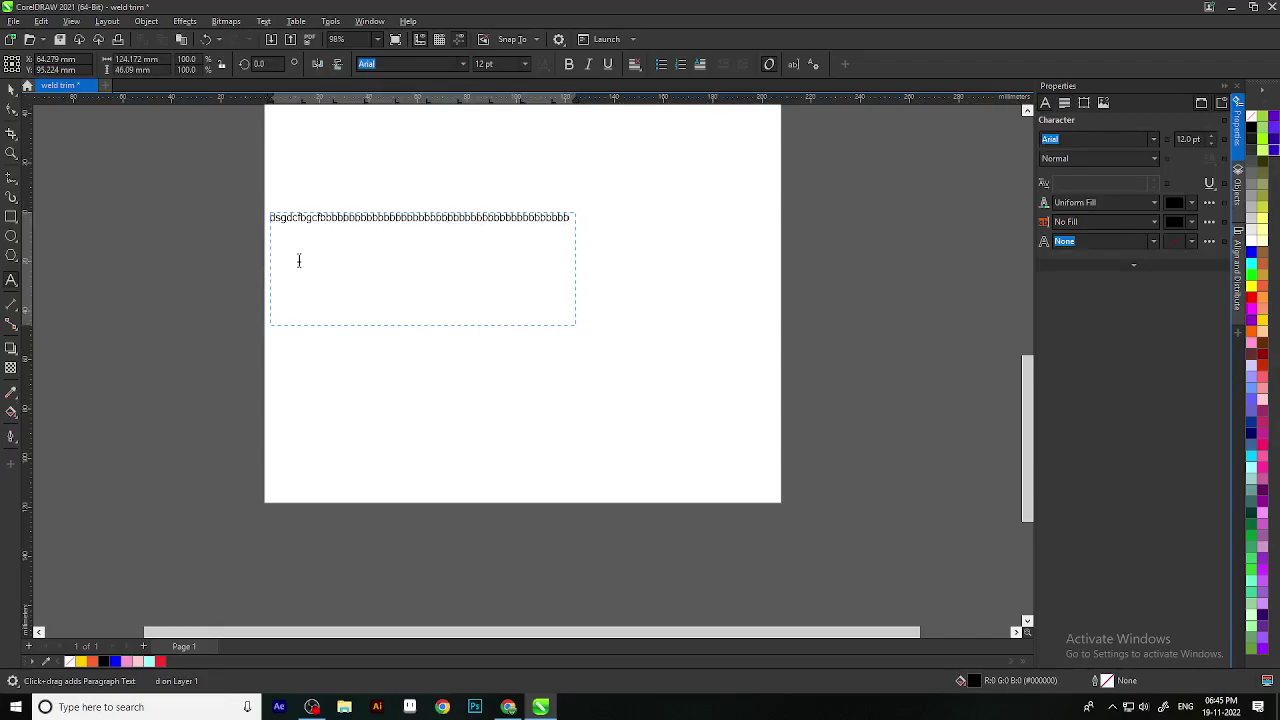
{"action": "type", "text": "bbbbbbbbbbbbbbbbbbbbbbbbbbbbbbbbbbbbbbbbbbbbbbbbbbbbbbbbbbbb"}
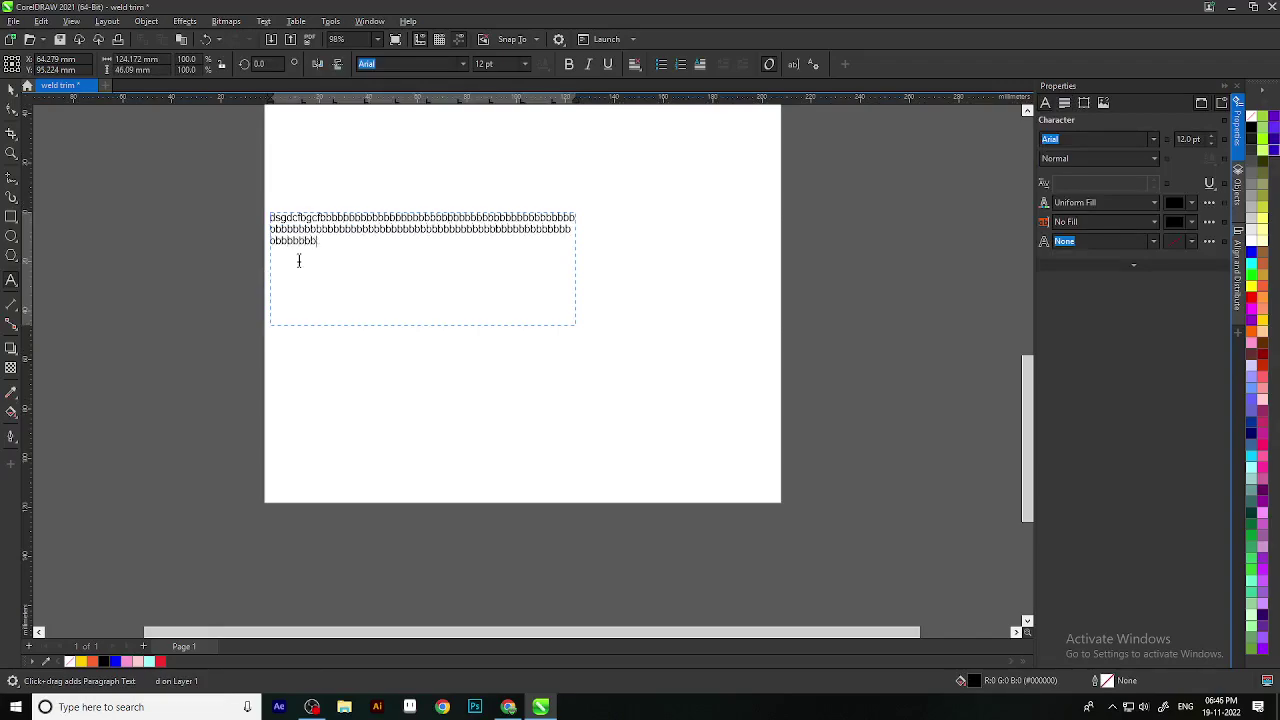
{"action": "type", "text": "bbbbbbbbbbbbbbbbbbbbbbbbbbbbbbbbbbbbbbbbbbbbbbbbbbbbbbbbbbbbbb"}
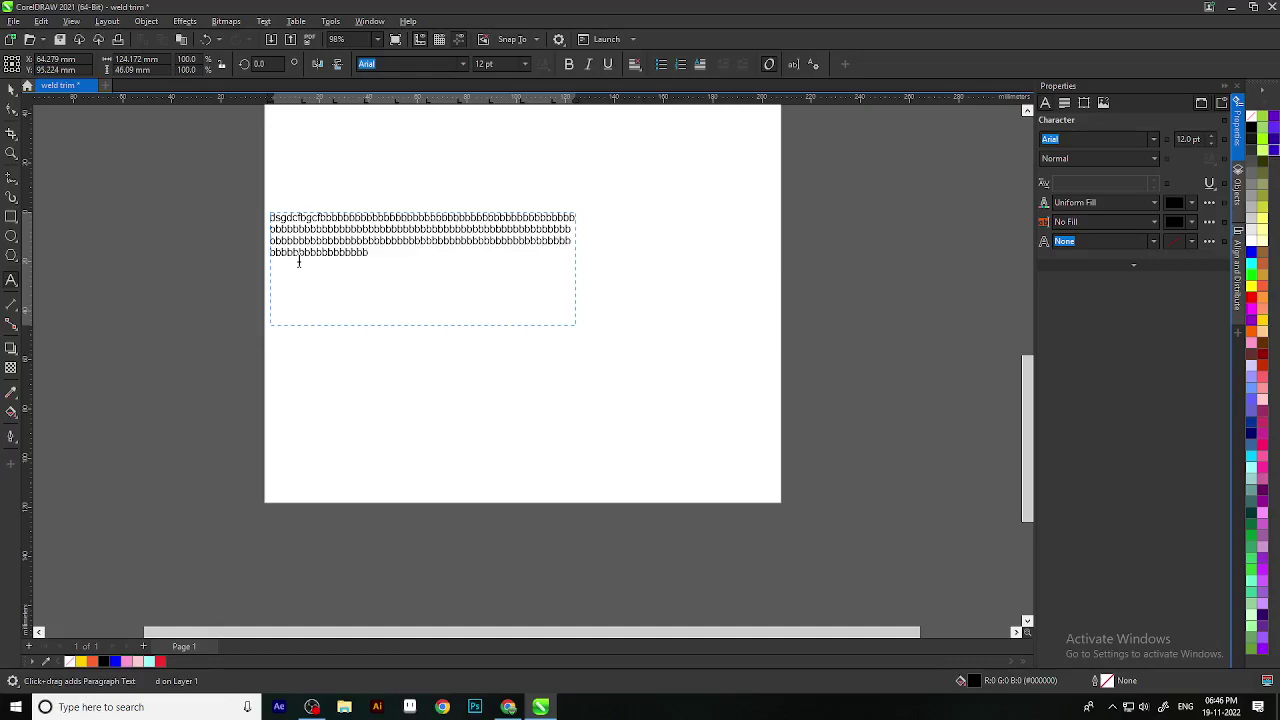
{"action": "type", "text": "bbbbbbbbbbbbbbbbbbbbbbbbbbbbbbbbbbbbbbbbbbbbbbbbbbbb"}
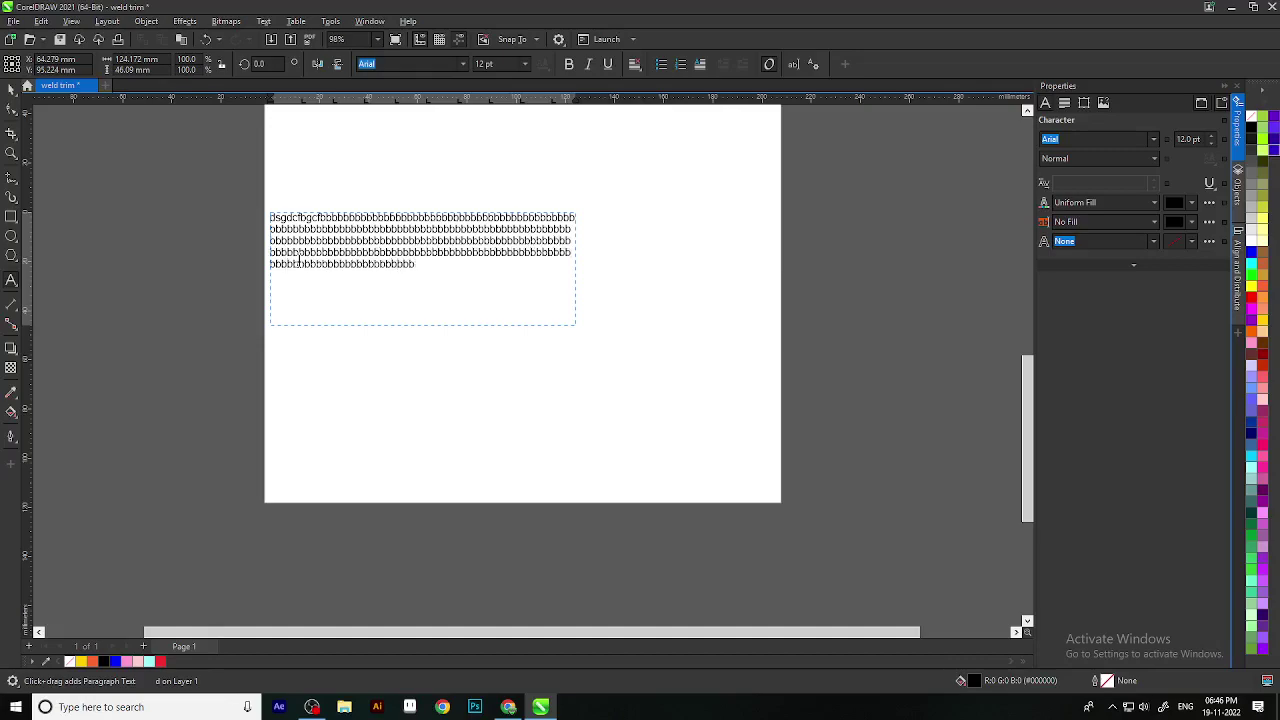
{"action": "type", "text": "ffffhnhnhnhnhnhnhnhnhnhnhnhnhn"}
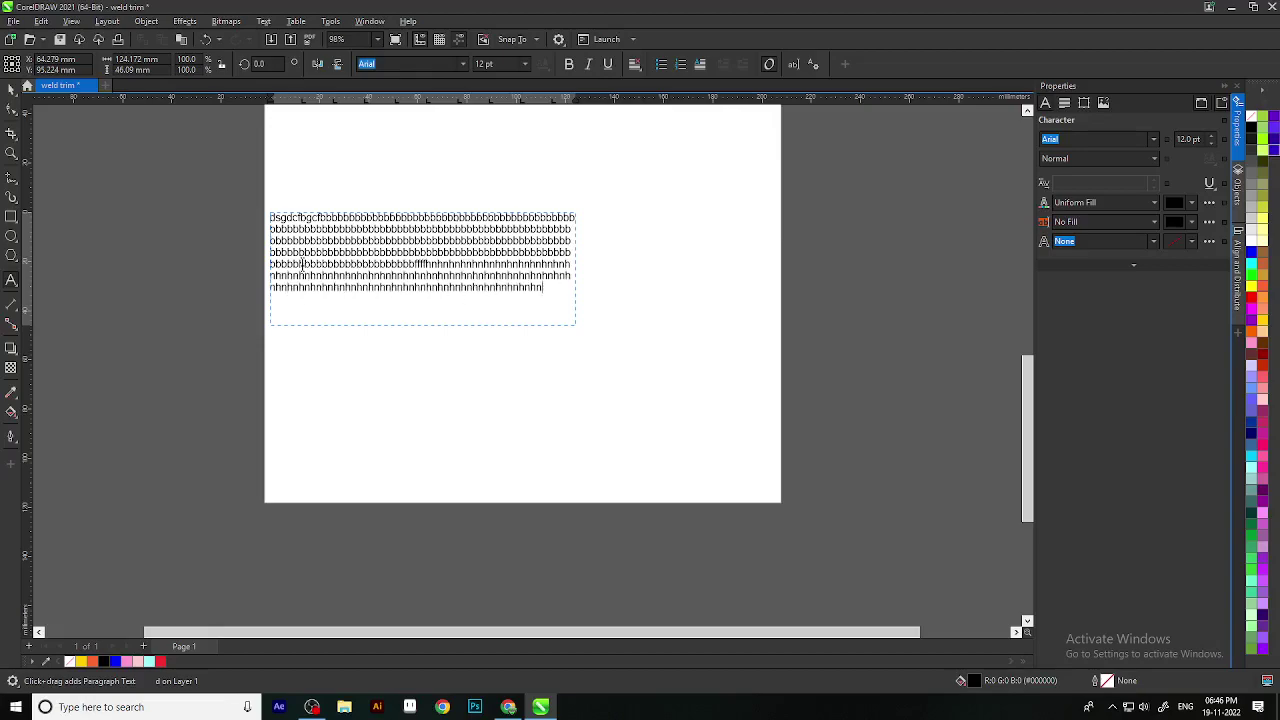
{"action": "type", "text": "hnhnhnhnhnhnhnhnhnhnhnhnhnhnhnhnhnhnhnhnhnhnhnhnhnhnhnhnhnhnhnhnhnhnhnhnhnhnhnhnhnhnhnhnhnhnhnhnhnhnhnhnhnhnhnhnhnhnhnhnhnhnhnhnhnhnhnhnhnhnhnhnhnhnhnhnhnhnhnhnhnhnhnhnhnhnhnhnhnhnhnhnhnhnhnhnhnhnhnhnhnhnhnhnhnhnhnhnhn"}
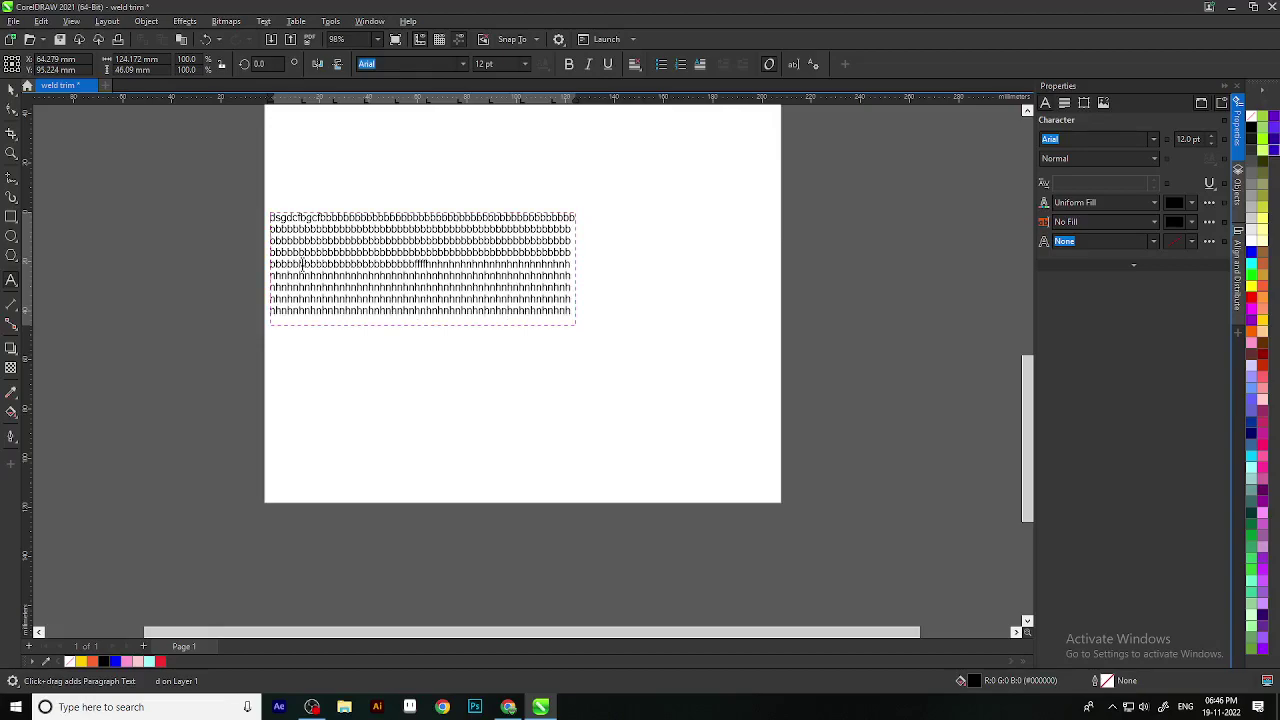
Step: Widen the paragraph text frame by stretching its side handle
{"action": "key", "text": "Escape"}
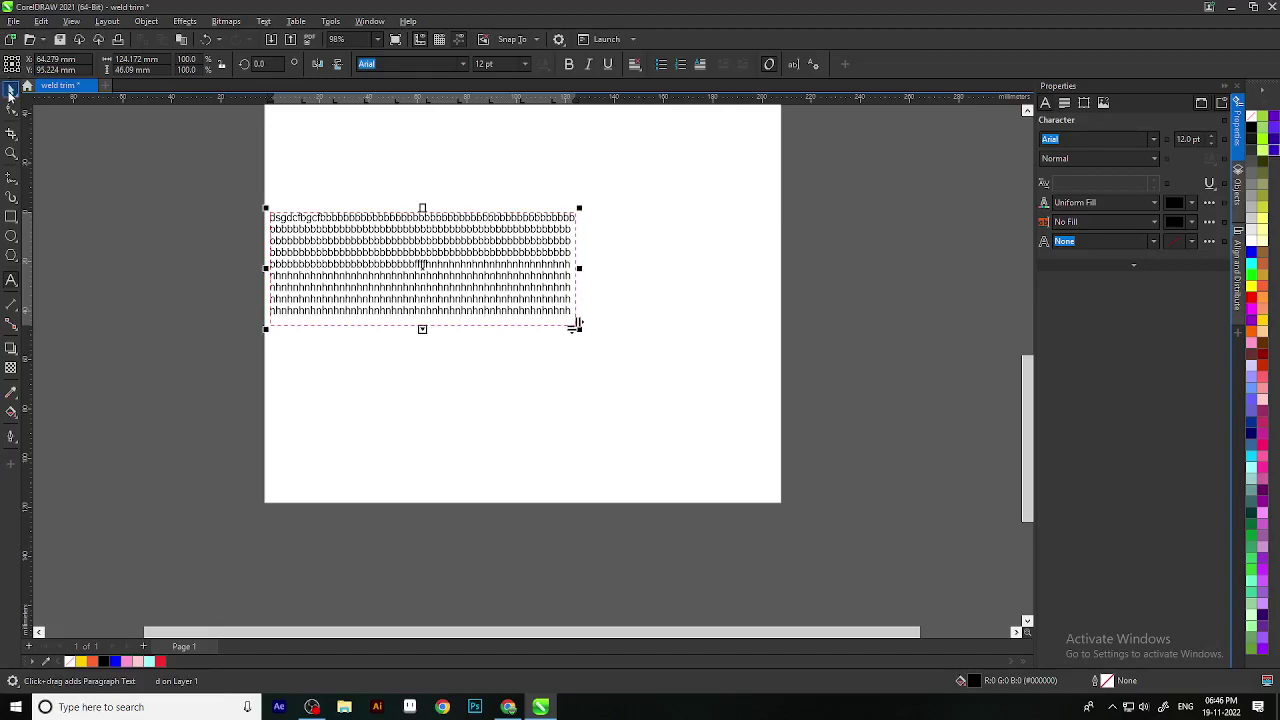
{"action": "left_click", "coordinate": [8, 93]}
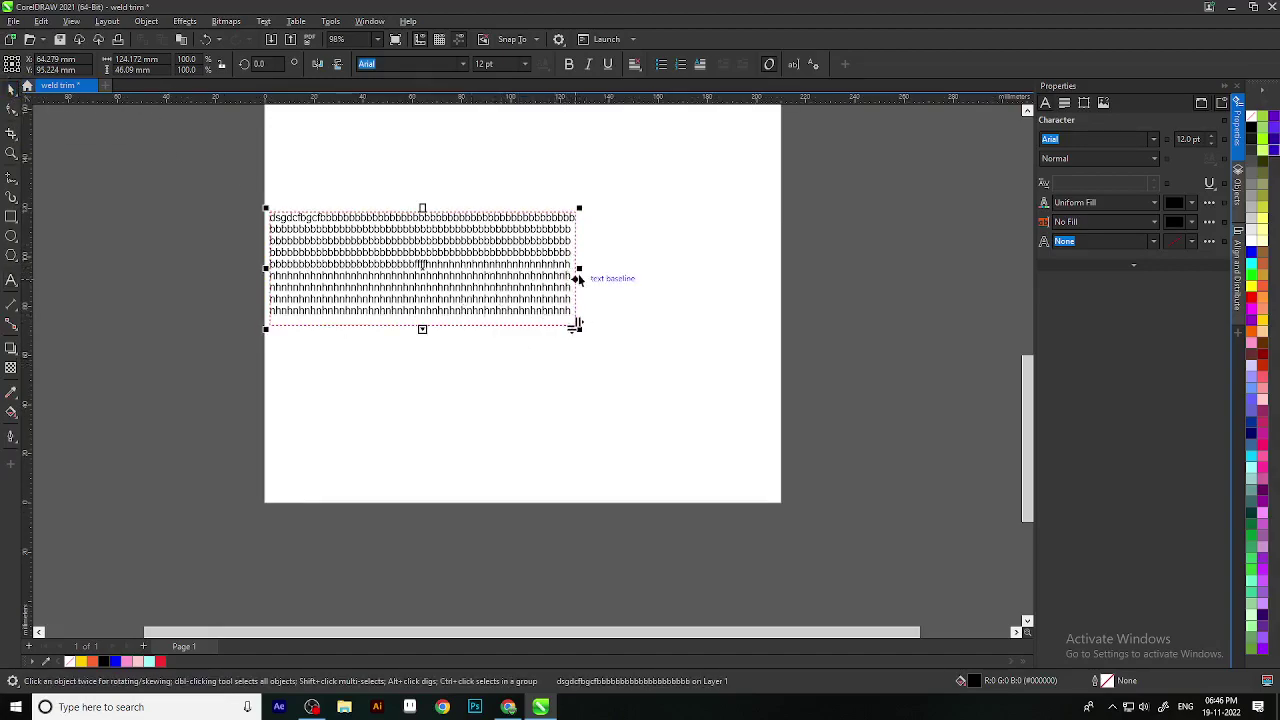
{"action": "left_click_drag", "start_coordinate": [578, 268], "coordinate": [698, 363]}
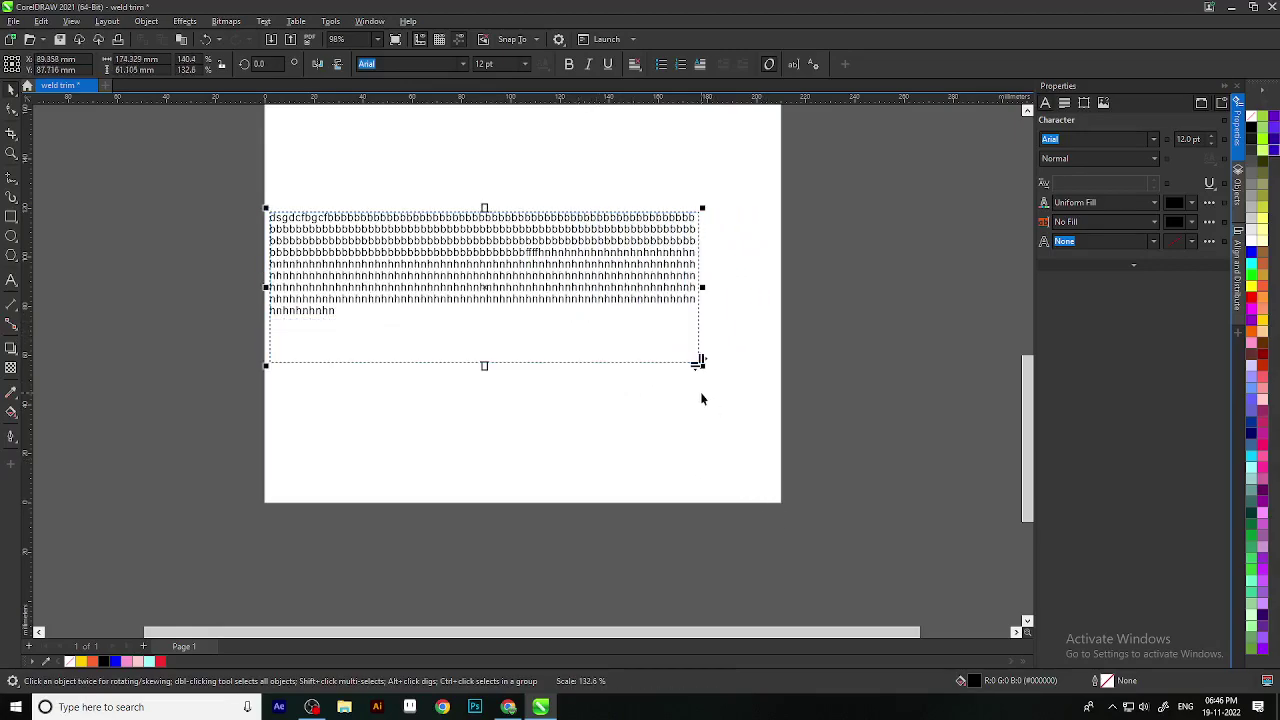
Step: Tilt the paragraph text frame to about 347° using its rotation handles
{"action": "left_click", "coordinate": [566, 300]}
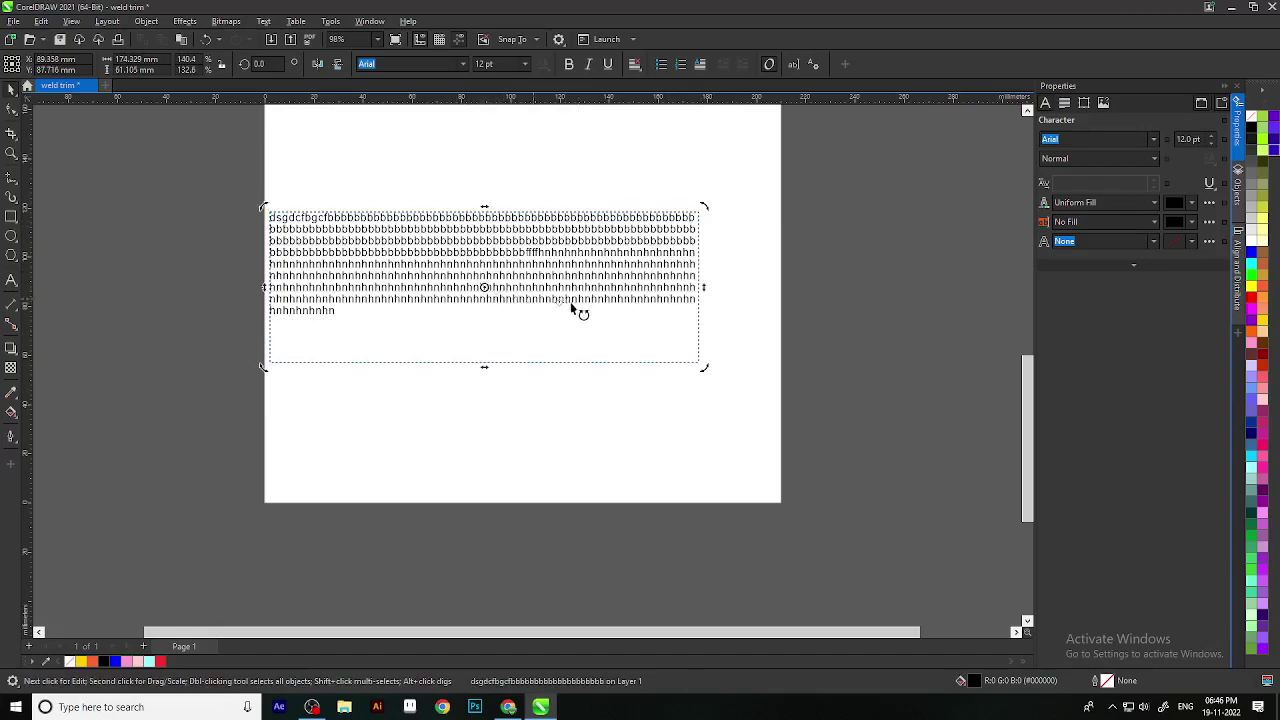
{"action": "left_click", "coordinate": [720, 246]}
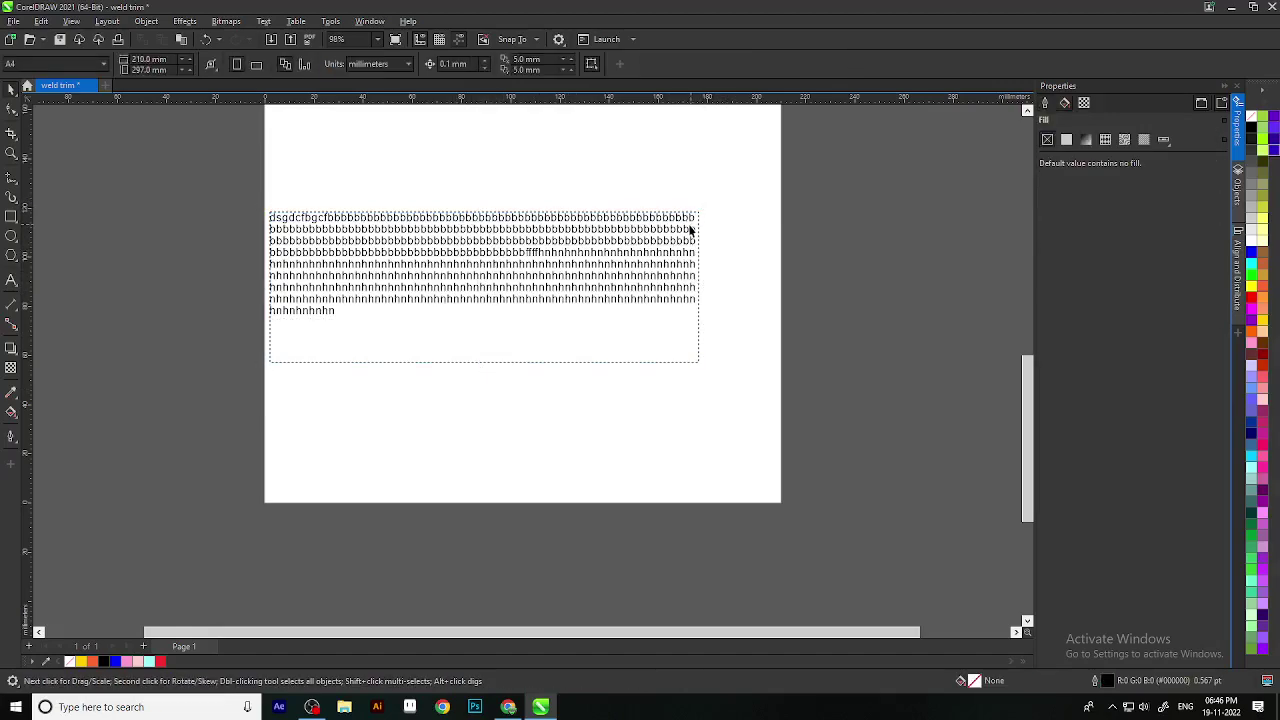
{"action": "left_click", "coordinate": [694, 229]}
{"action": "left_click", "coordinate": [698, 250]}
{"action": "left_click_drag", "start_coordinate": [709, 205], "coordinate": [729, 251]}
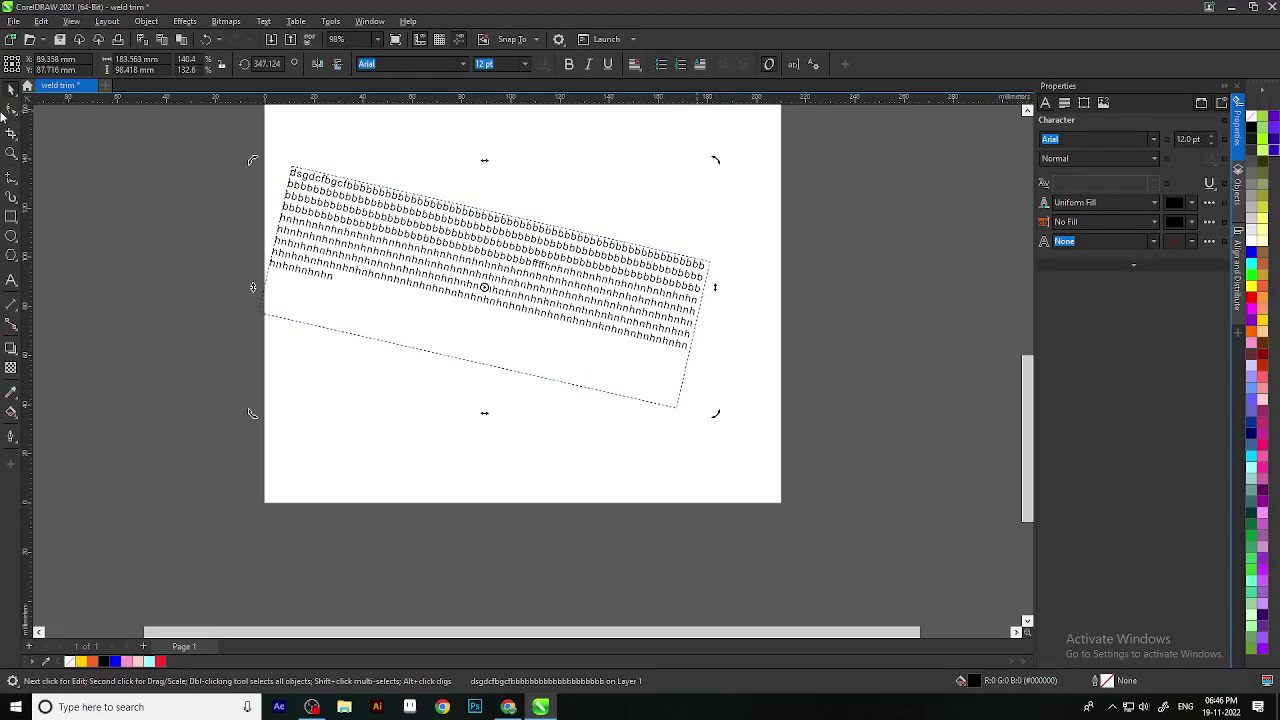
{"action": "key", "text": "Delete"}
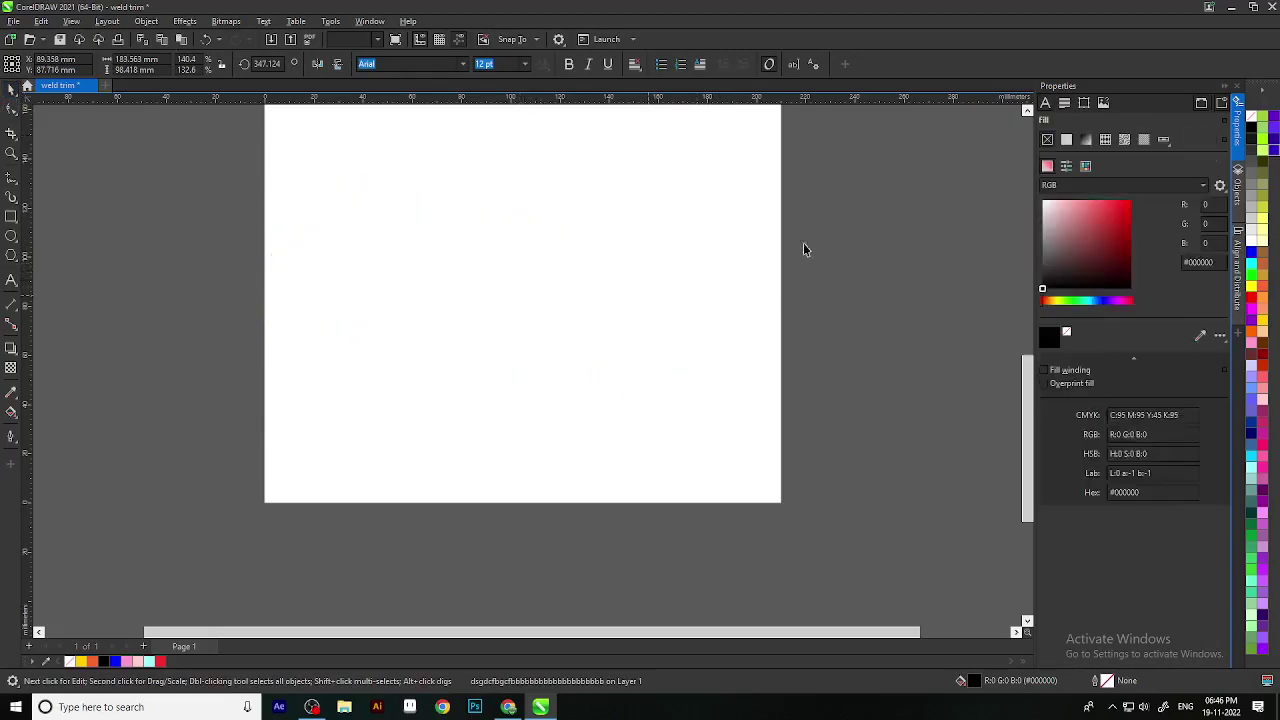
{"action": "left_click", "coordinate": [12, 282]}
{"action": "left_click", "coordinate": [480, 316]}
{"action": "type", "text": "hdfgn,mn ,m ,.smdfs,.d"}
{"action": "key", "text": "Escape"}
{"action": "left_click", "coordinate": [10, 91]}
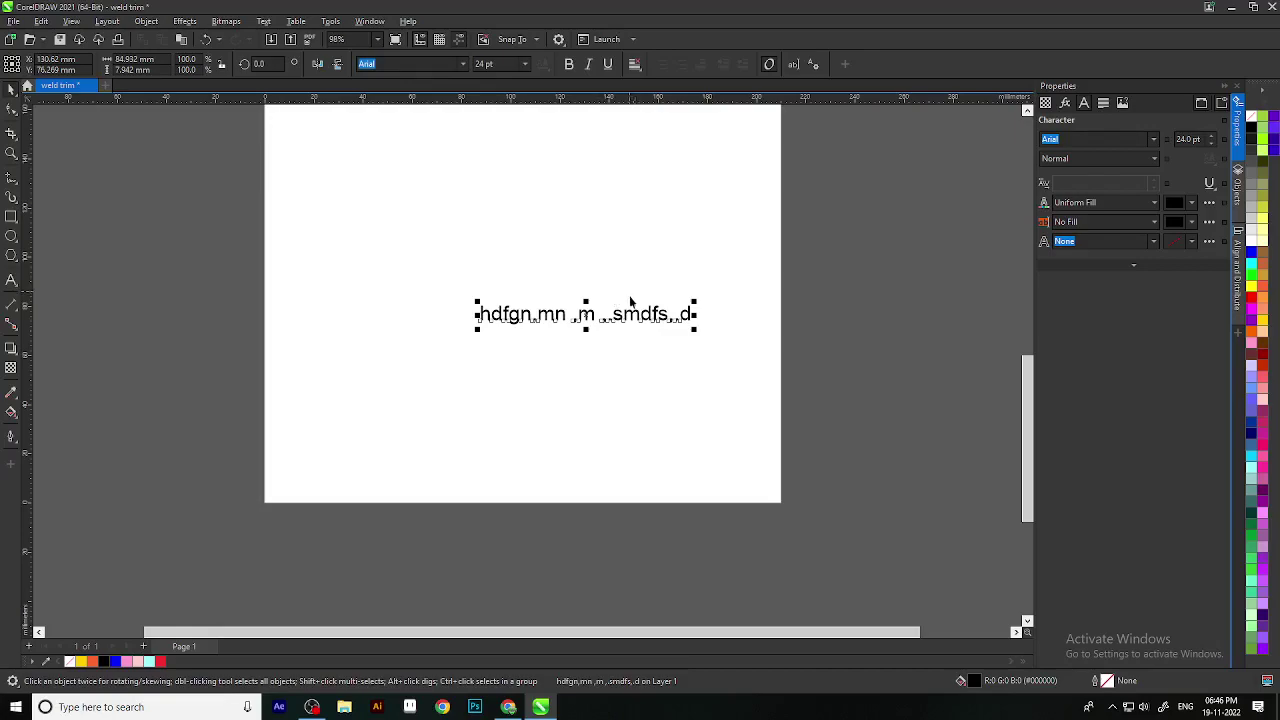
{"action": "scroll", "coordinate": [636, 300], "scroll_direction": "up", "scroll_amount": 3}
{"action": "left_click_drag", "start_coordinate": [658, 334], "coordinate": [880, 590]}
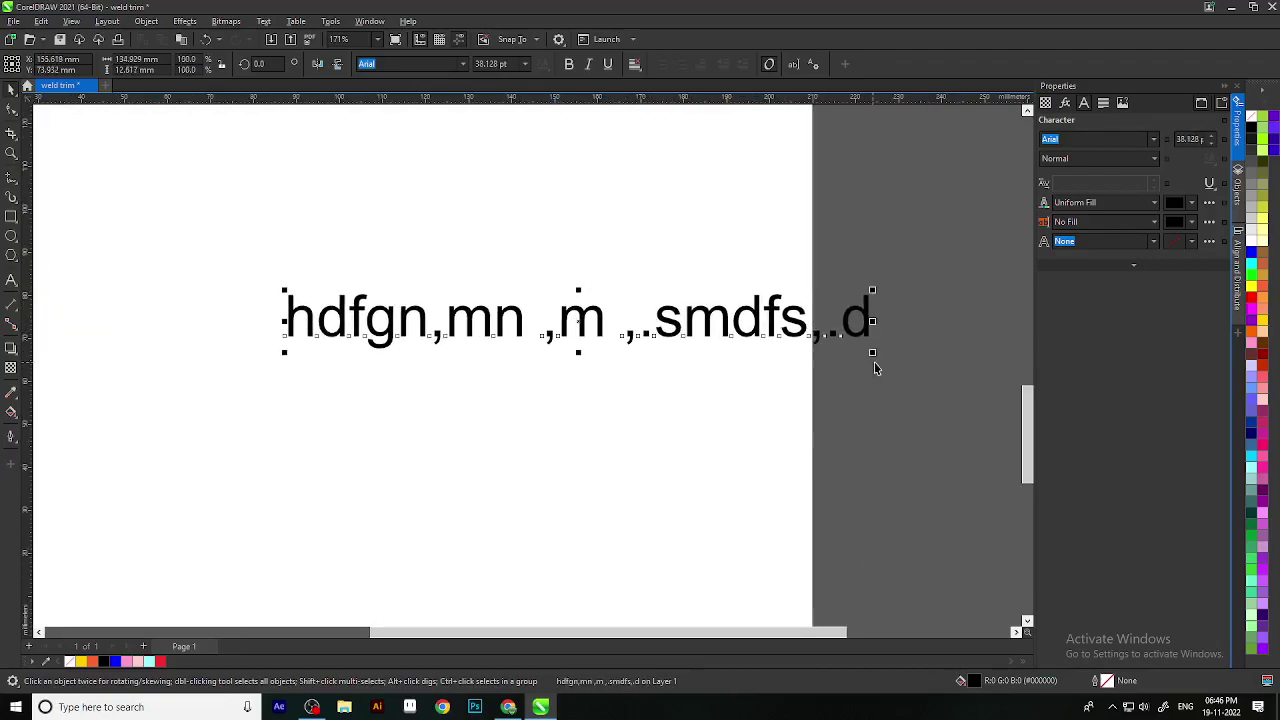
{"action": "left_click_drag", "start_coordinate": [876, 361], "coordinate": [985, 373]}
{"action": "scroll", "coordinate": [884, 361], "scroll_direction": "down", "scroll_amount": 3}
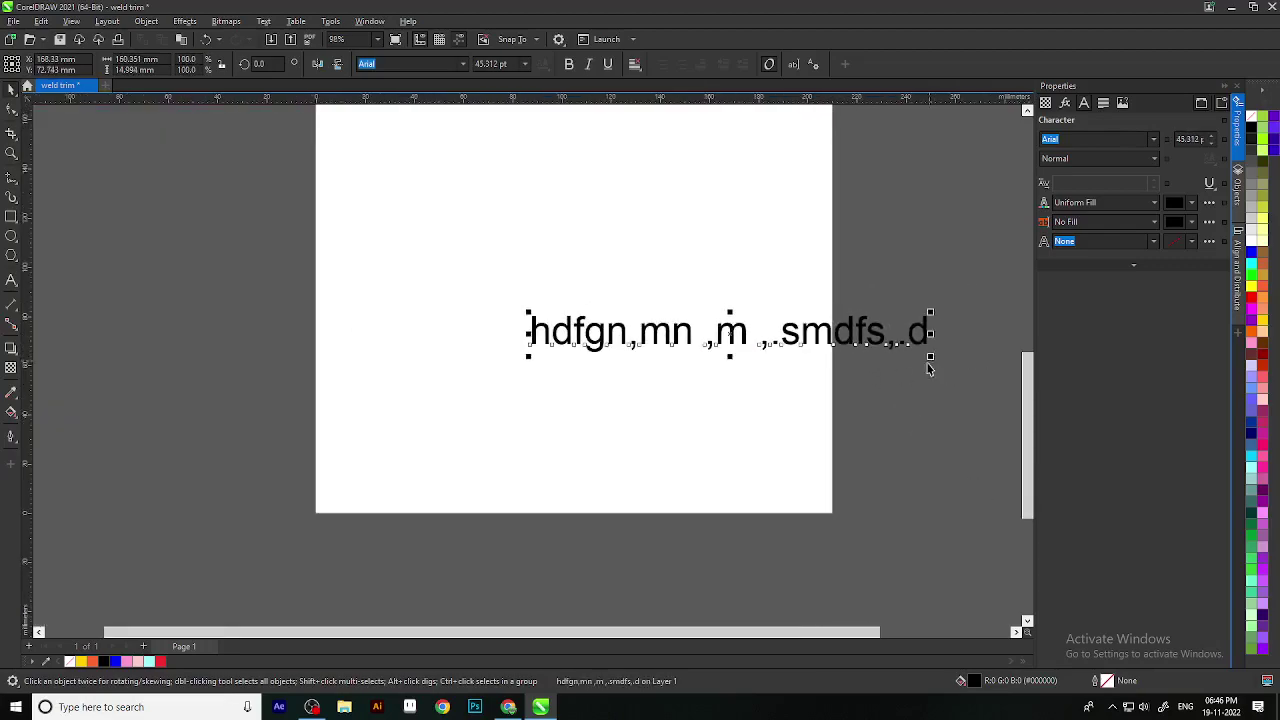
{"action": "key", "text": "ctrl+z"}
{"action": "key", "text": "ctrl+z"}
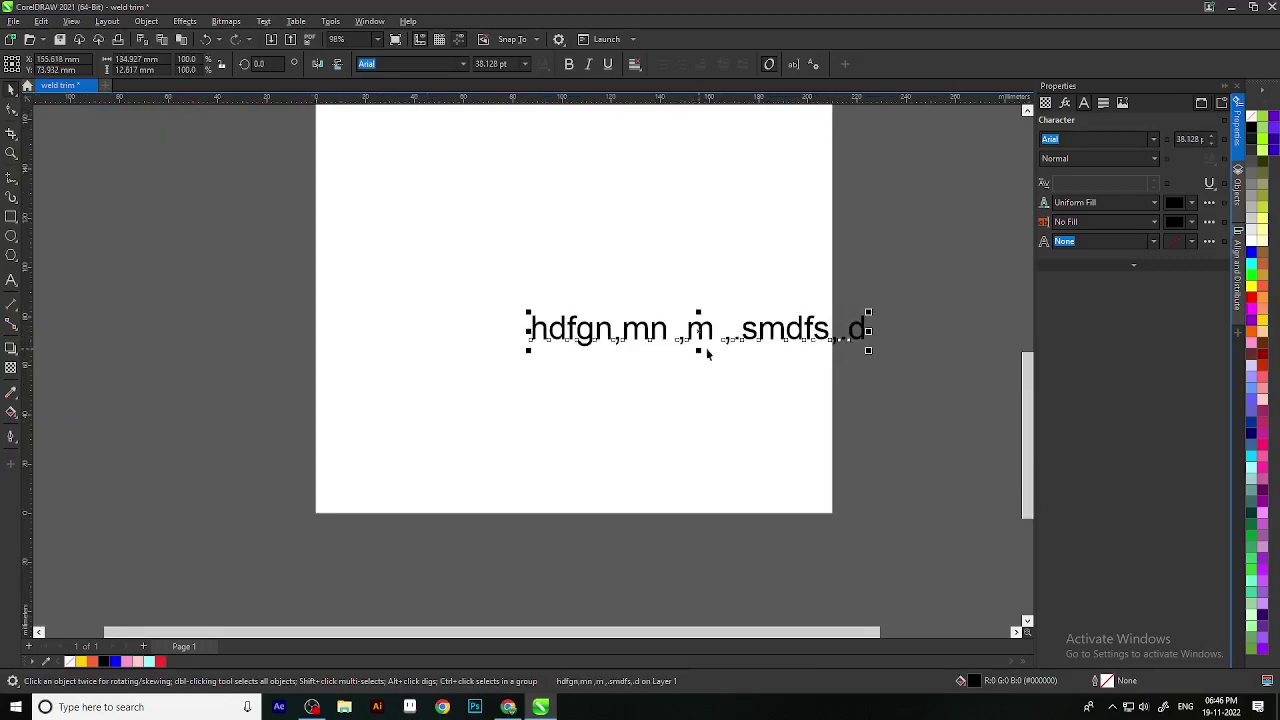
{"action": "scroll", "coordinate": [691, 305], "scroll_direction": "up", "scroll_amount": 3}
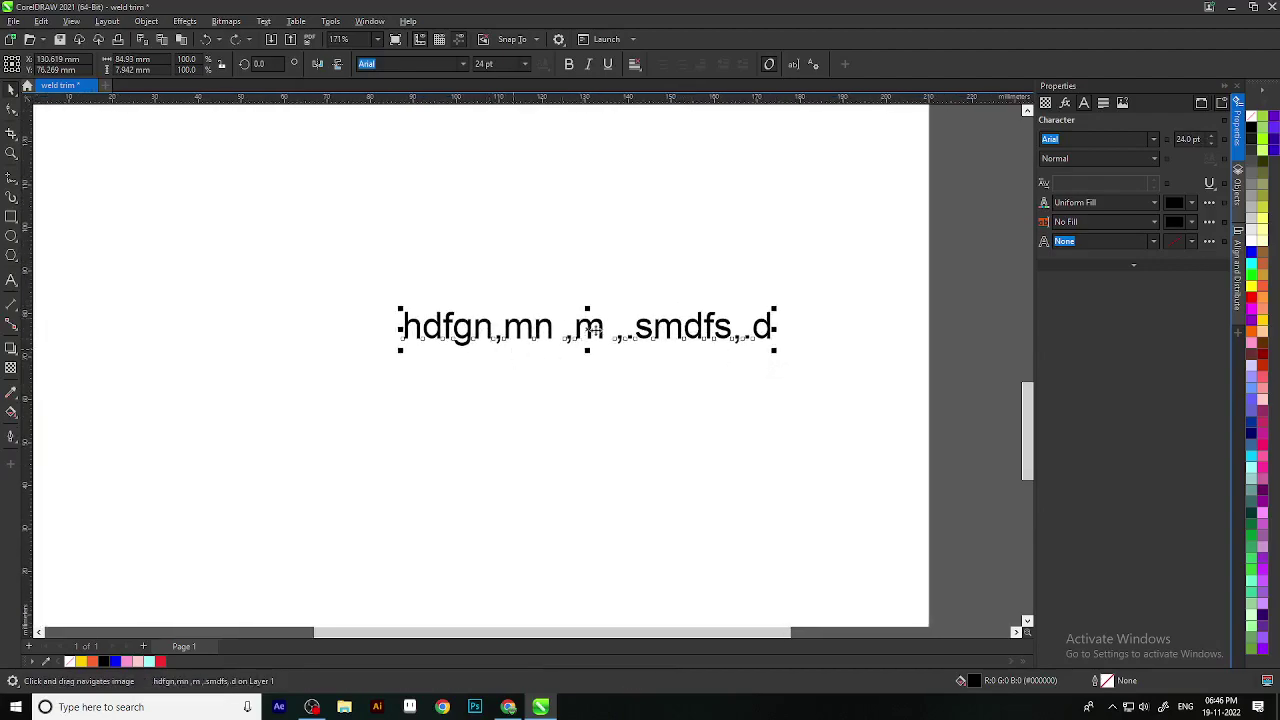
{"action": "scroll", "coordinate": [748, 360], "scroll_direction": "down", "scroll_amount": 1}
{"action": "key", "text": "Delete"}
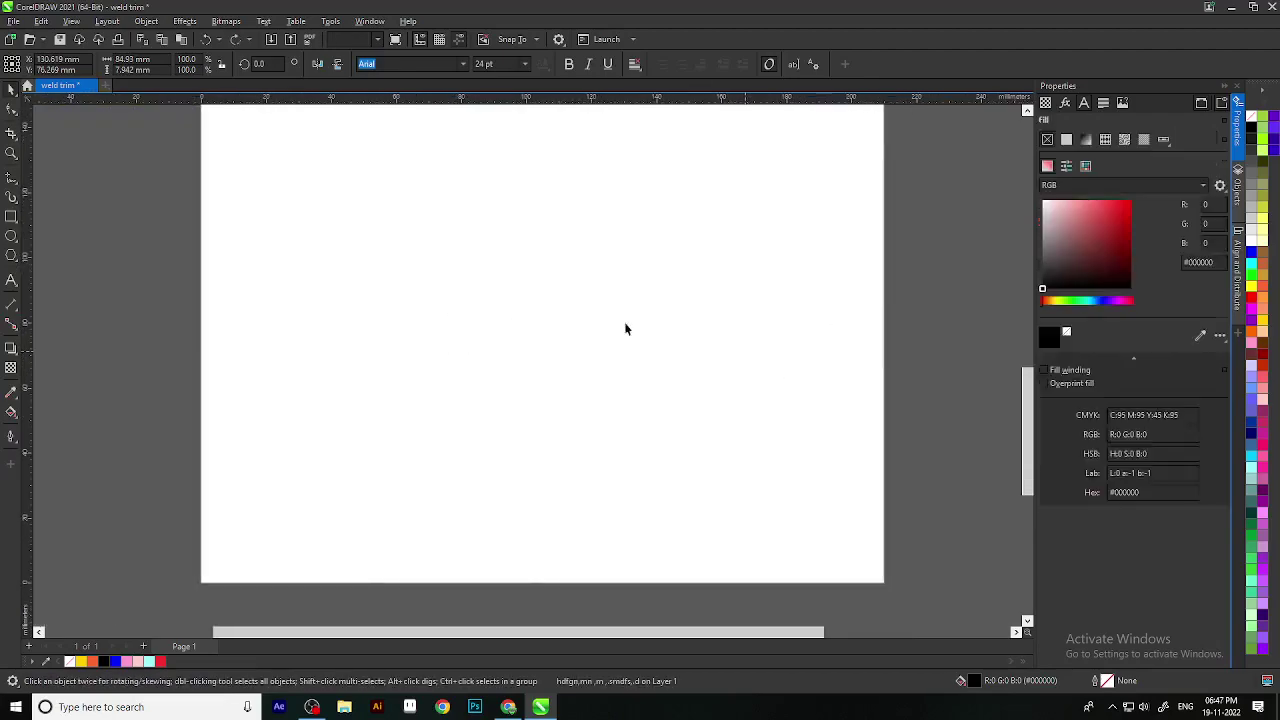
Step: Add artistic text 'text' near the top centre of the page
{"action": "left_click", "coordinate": [46, 280]}
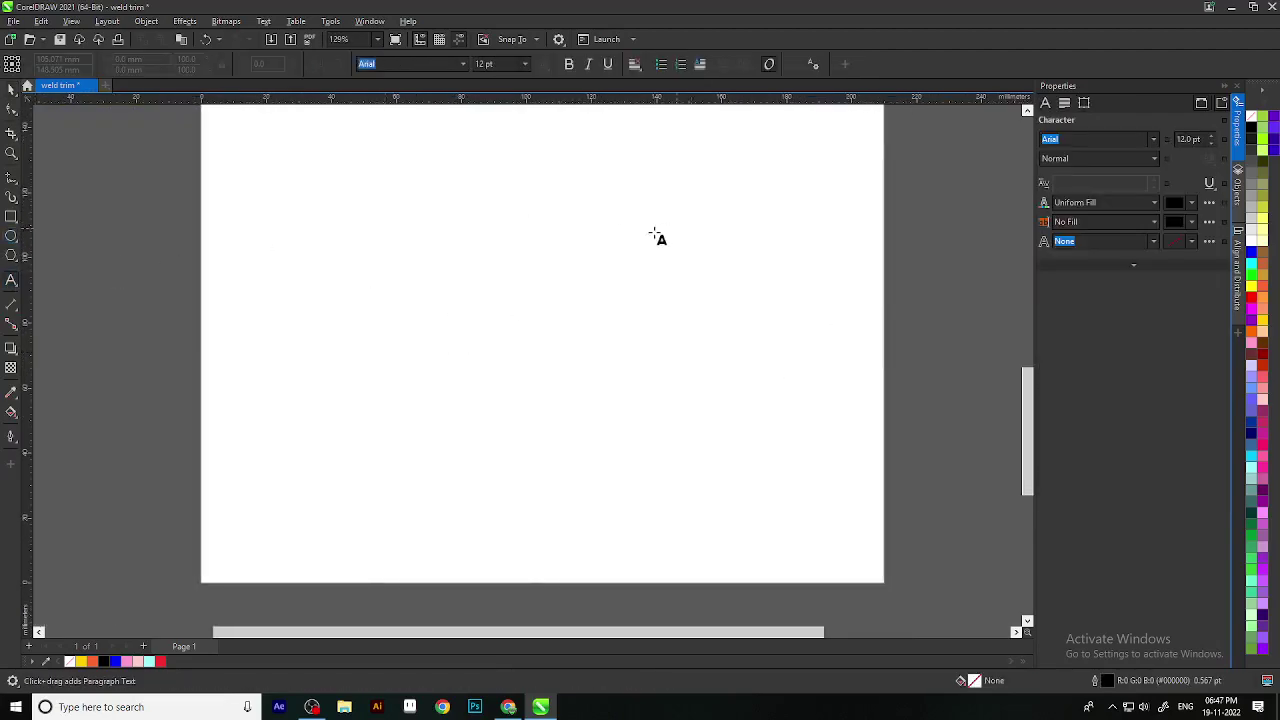
{"action": "left_click", "coordinate": [569, 226]}
{"action": "type", "text": "text"}
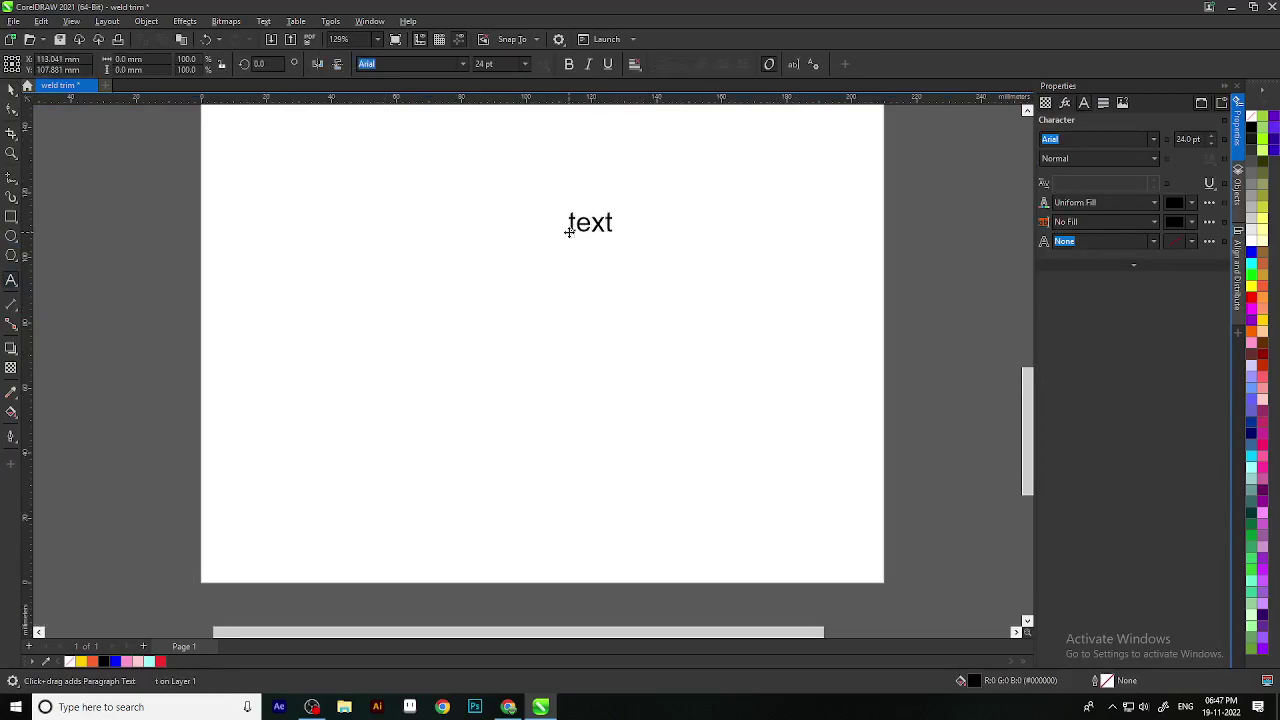
Step: Select the 'text' object with the Pick tool and open the Text menu
{"action": "left_click", "coordinate": [11, 88]}
{"action": "scroll", "coordinate": [632, 240], "scroll_direction": "up", "scroll_amount": 1}
{"action": "left_click", "coordinate": [674, 240]}
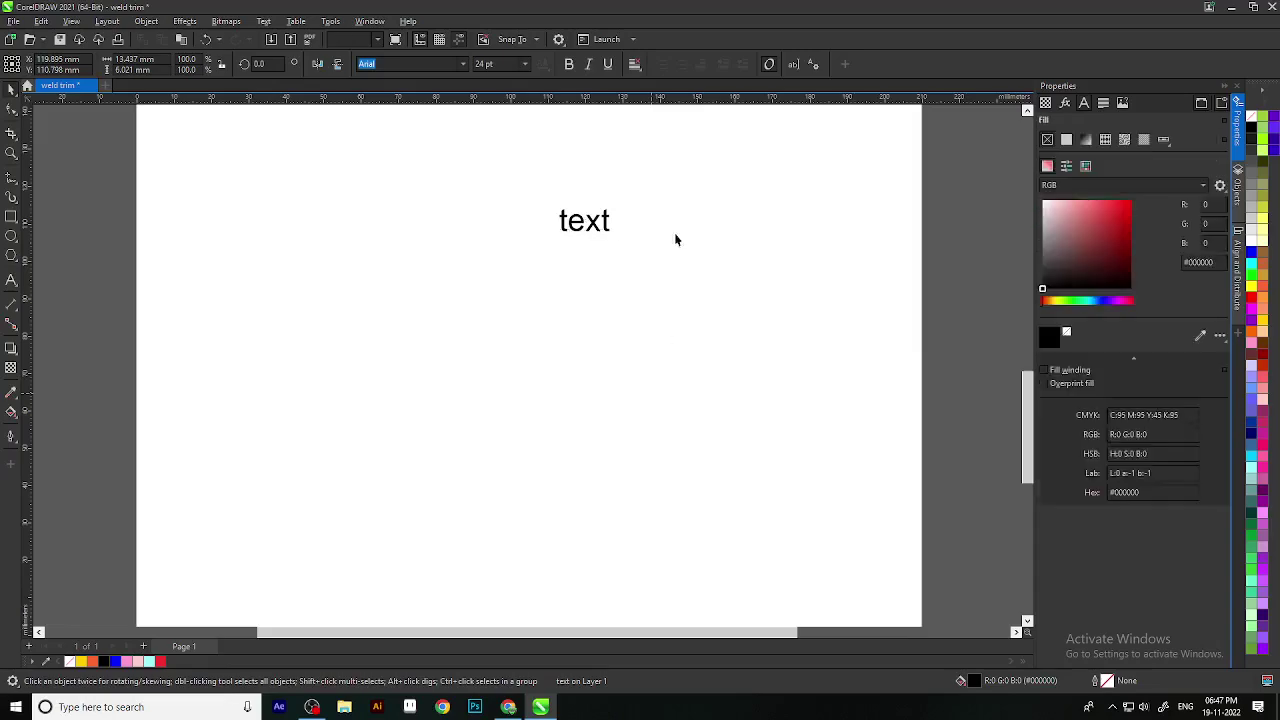
{"action": "left_click", "coordinate": [594, 228]}
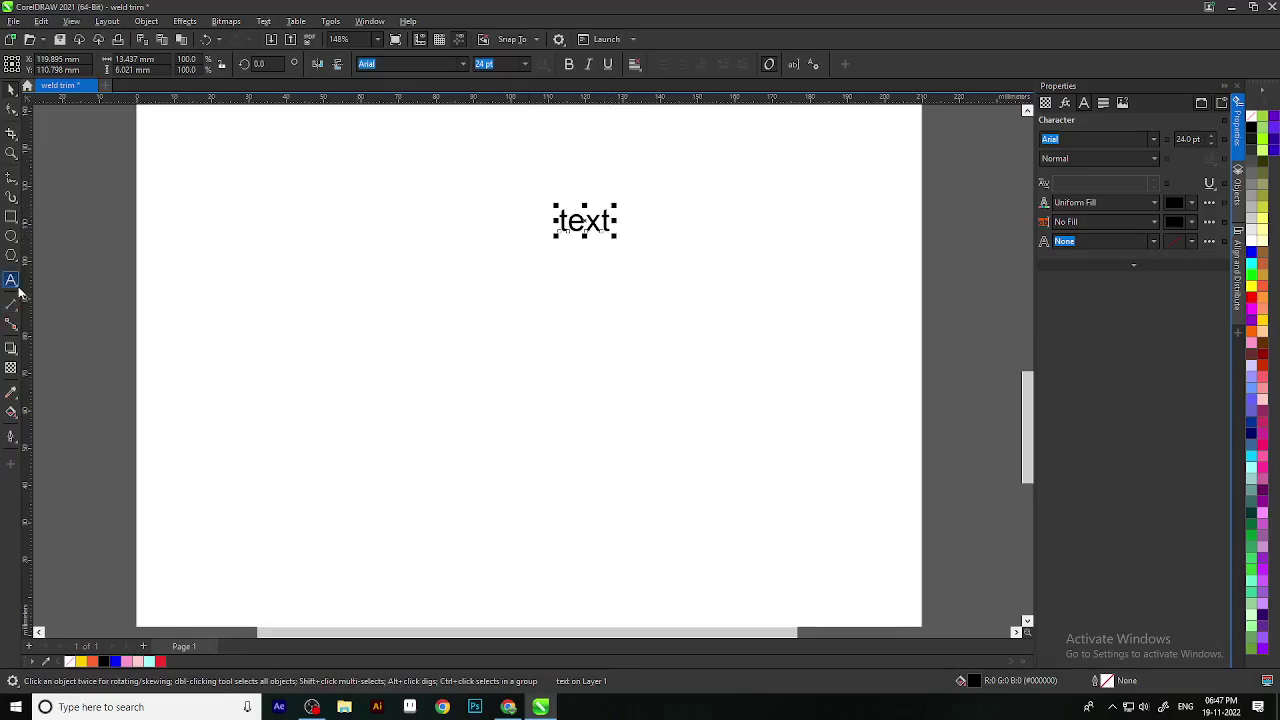
{"action": "scroll", "coordinate": [607, 216], "scroll_direction": "up", "scroll_amount": 1}
{"action": "left_click", "coordinate": [620, 255]}
{"action": "left_click", "coordinate": [605, 220]}
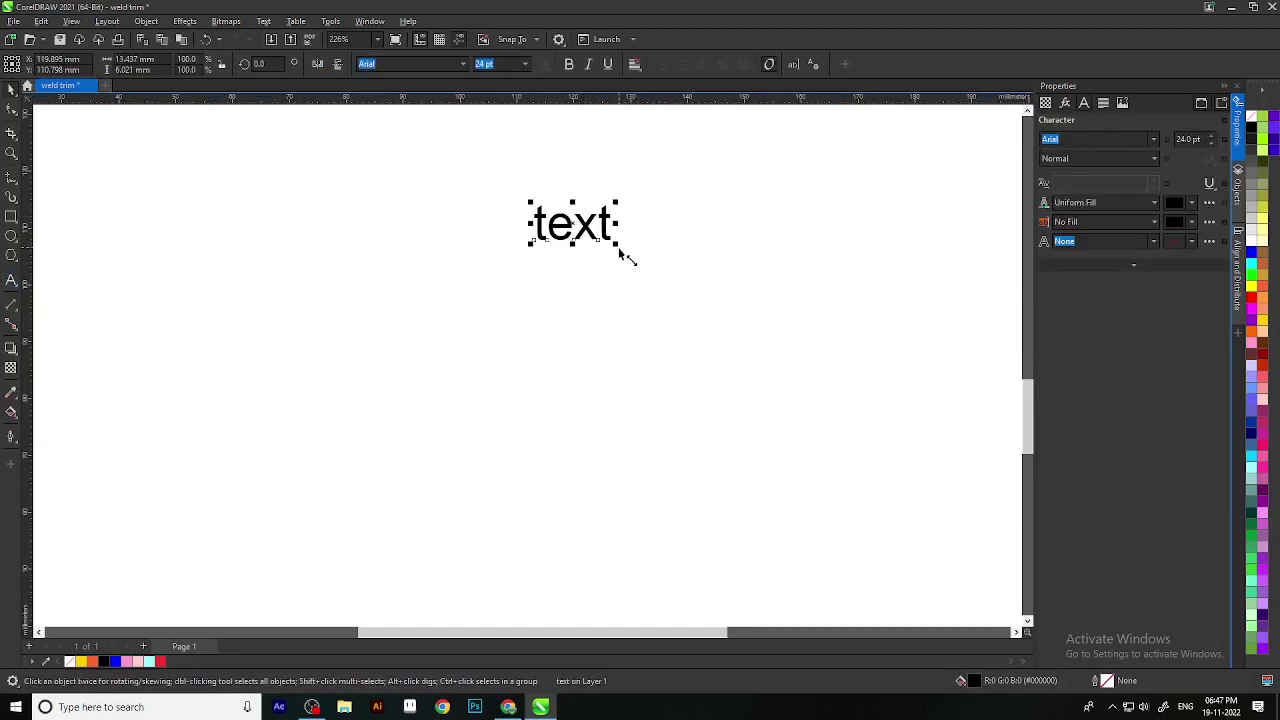
{"action": "left_click", "coordinate": [262, 21]}
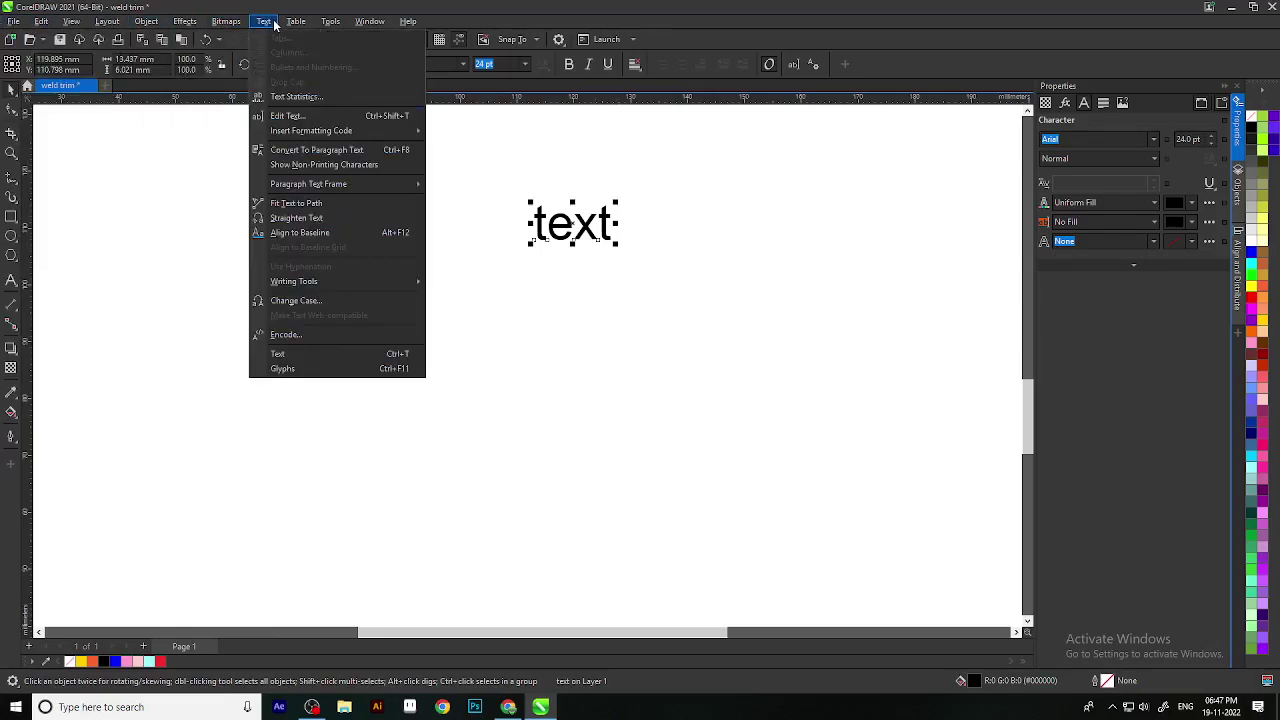
{"action": "left_click", "coordinate": [312, 300]}
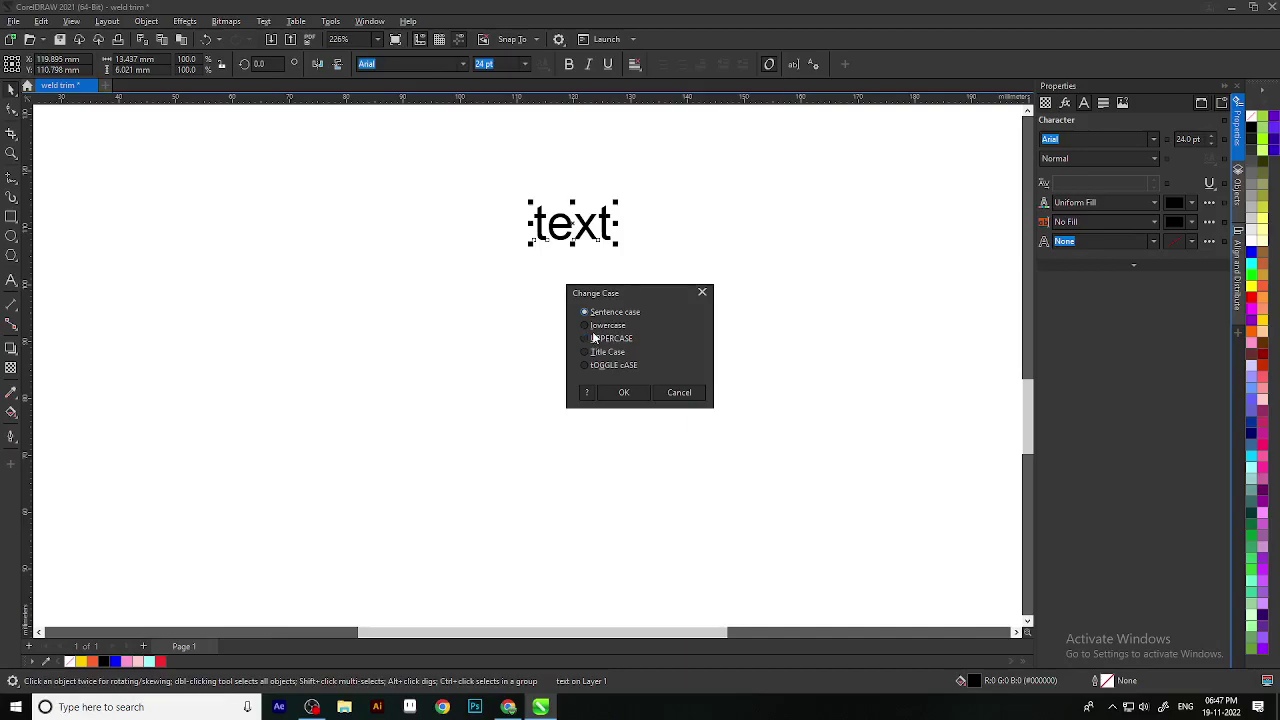
{"action": "left_click_drag", "start_coordinate": [625, 293], "coordinate": [948, 199]}
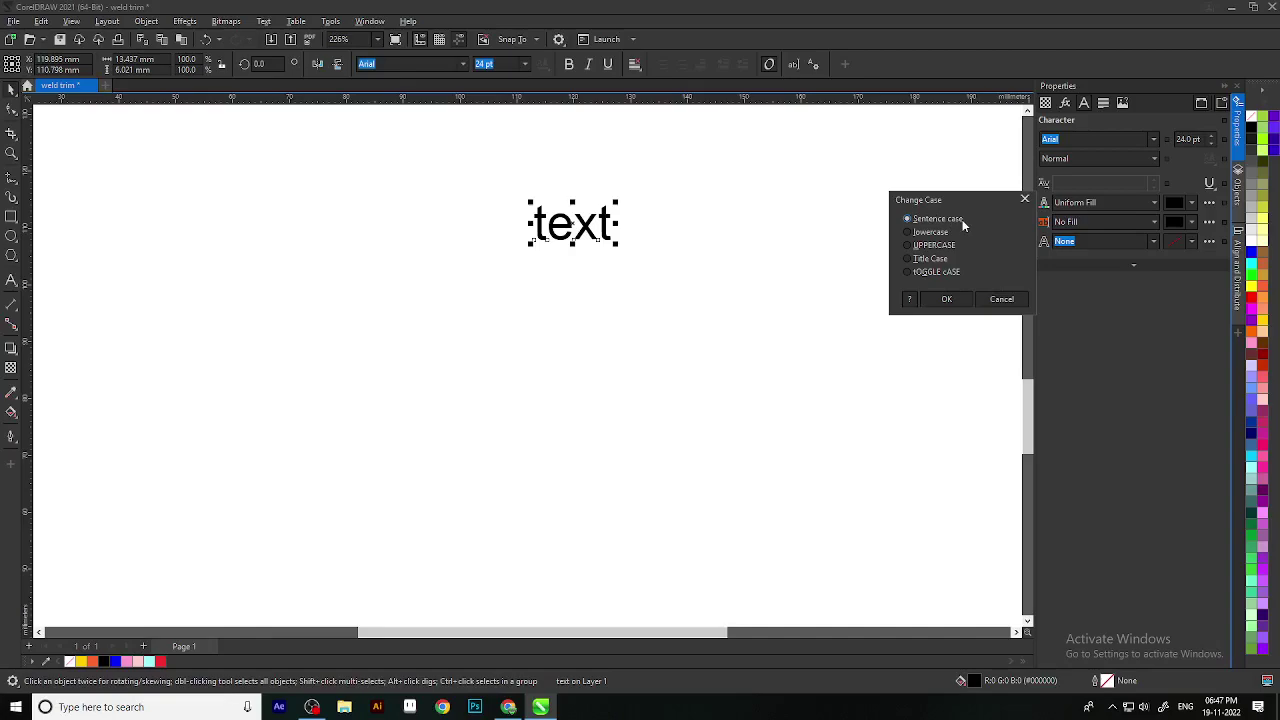
{"action": "left_click", "coordinate": [908, 233]}
{"action": "left_click", "coordinate": [907, 245]}
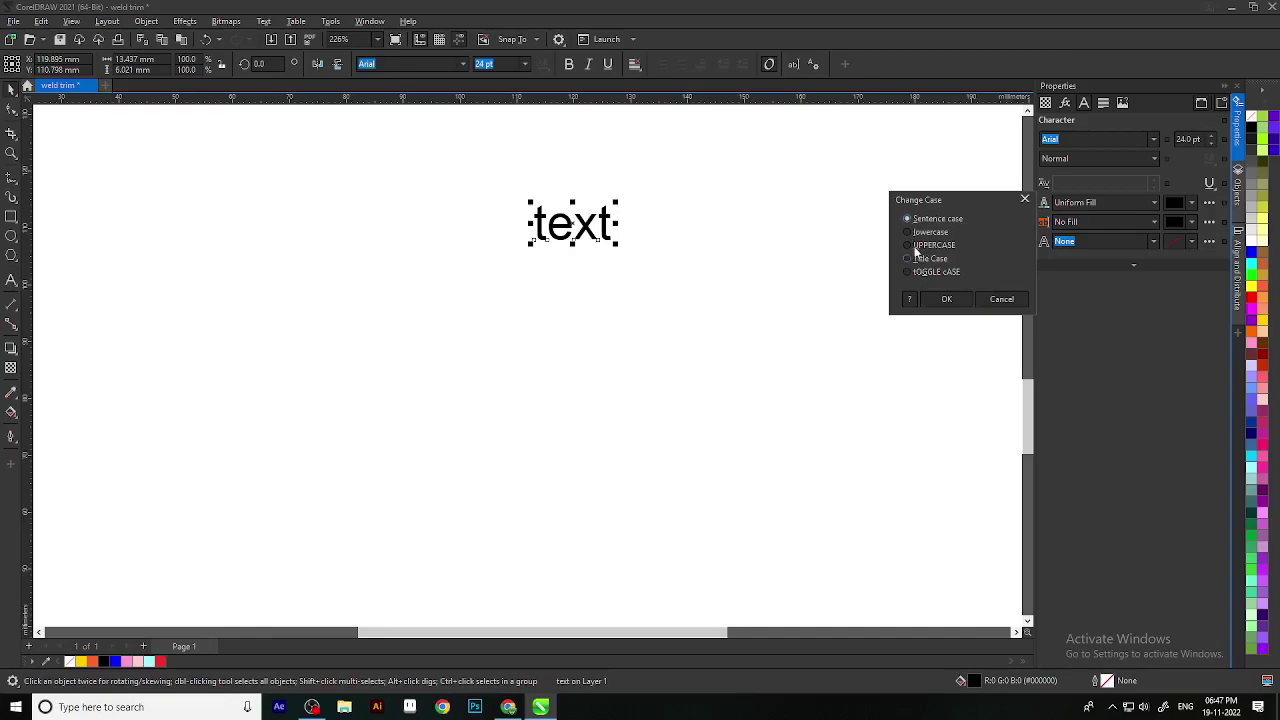
{"action": "left_click", "coordinate": [944, 299]}
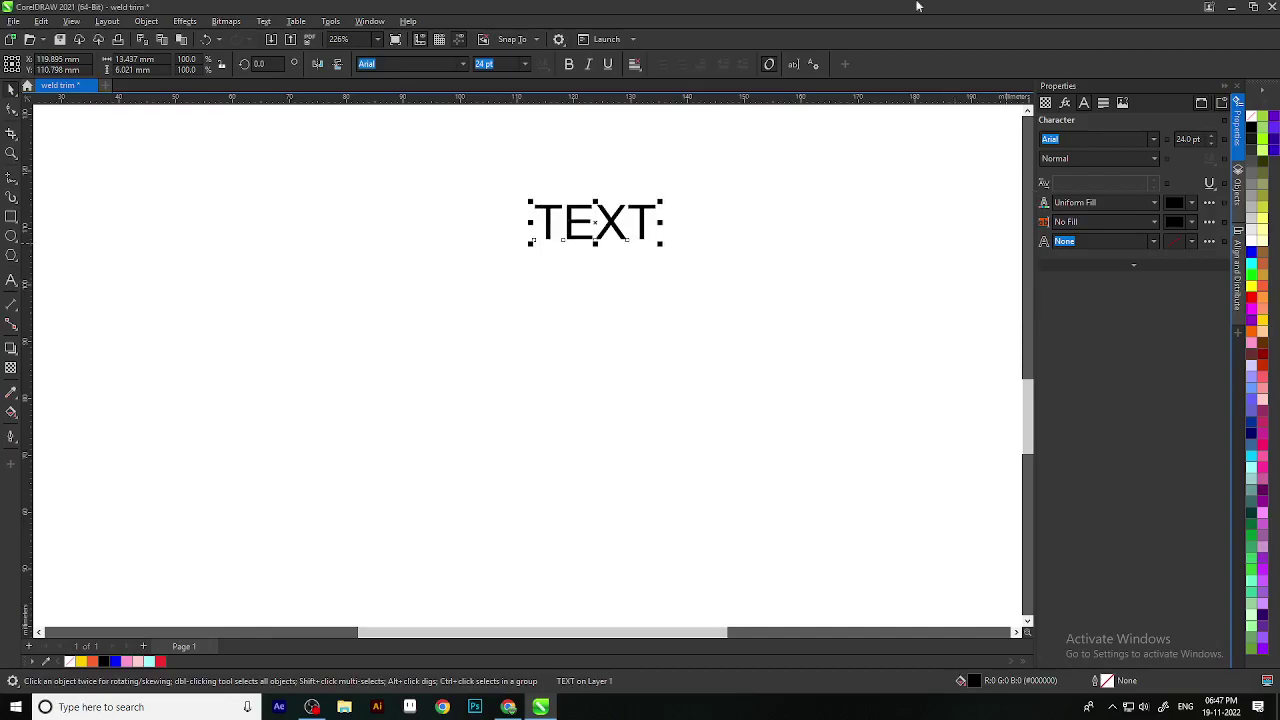
{"action": "left_click", "coordinate": [263, 21]}
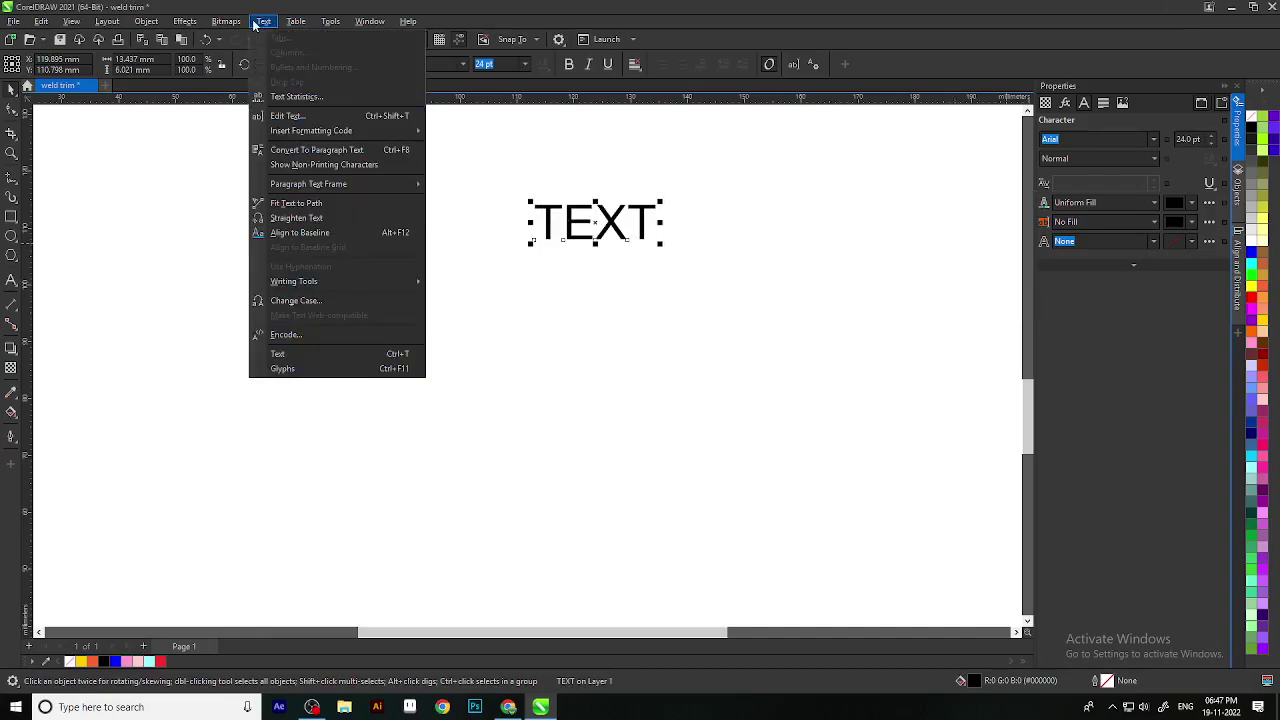
{"action": "left_click", "coordinate": [317, 301]}
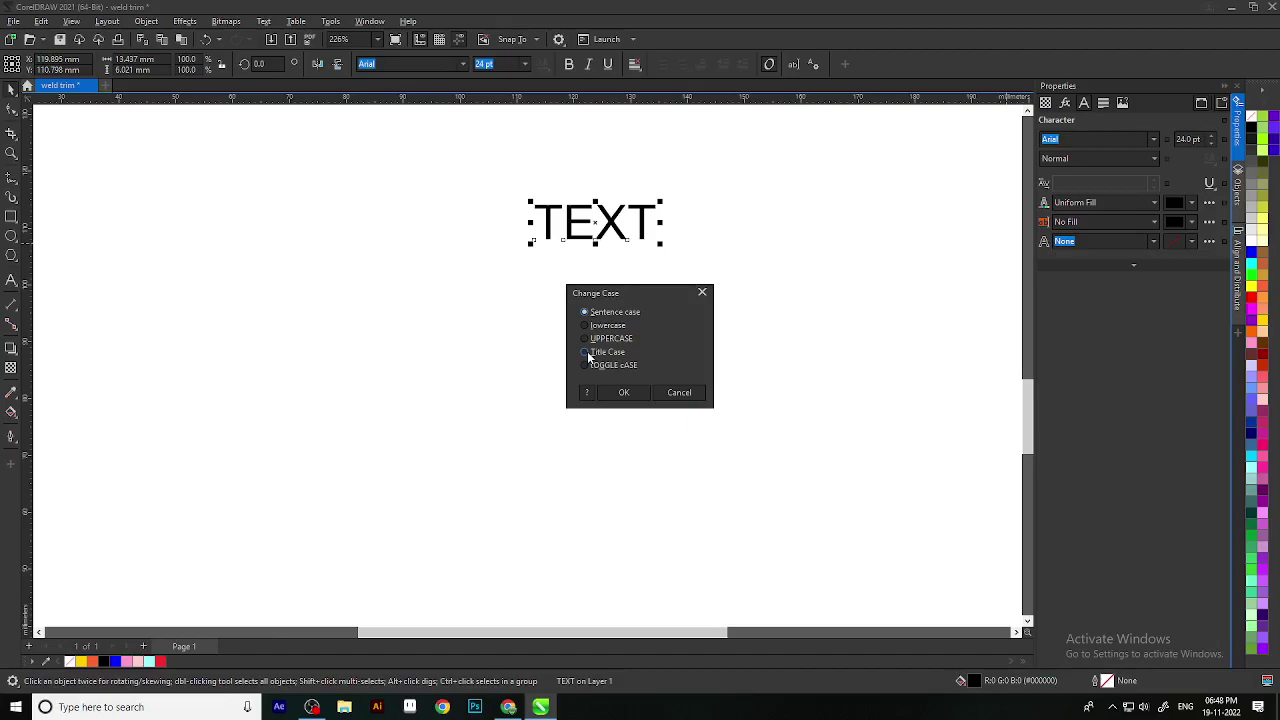
{"action": "left_click", "coordinate": [586, 352]}
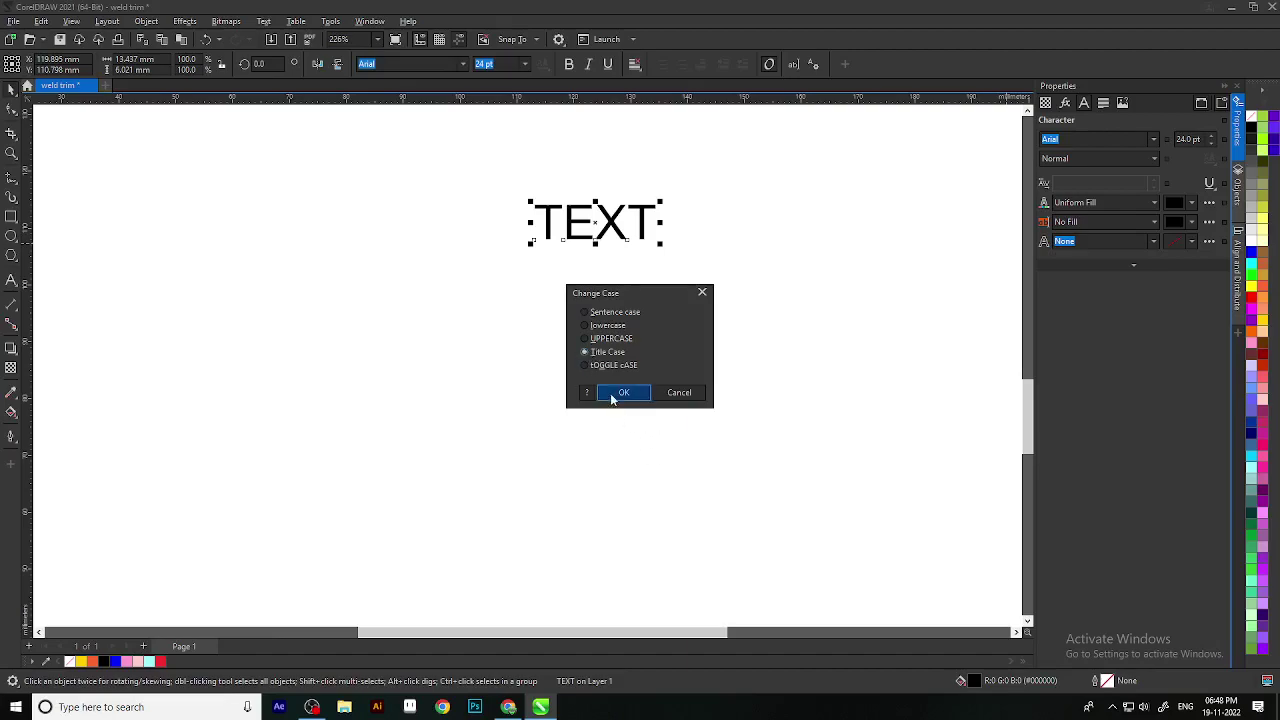
{"action": "left_click", "coordinate": [702, 292]}
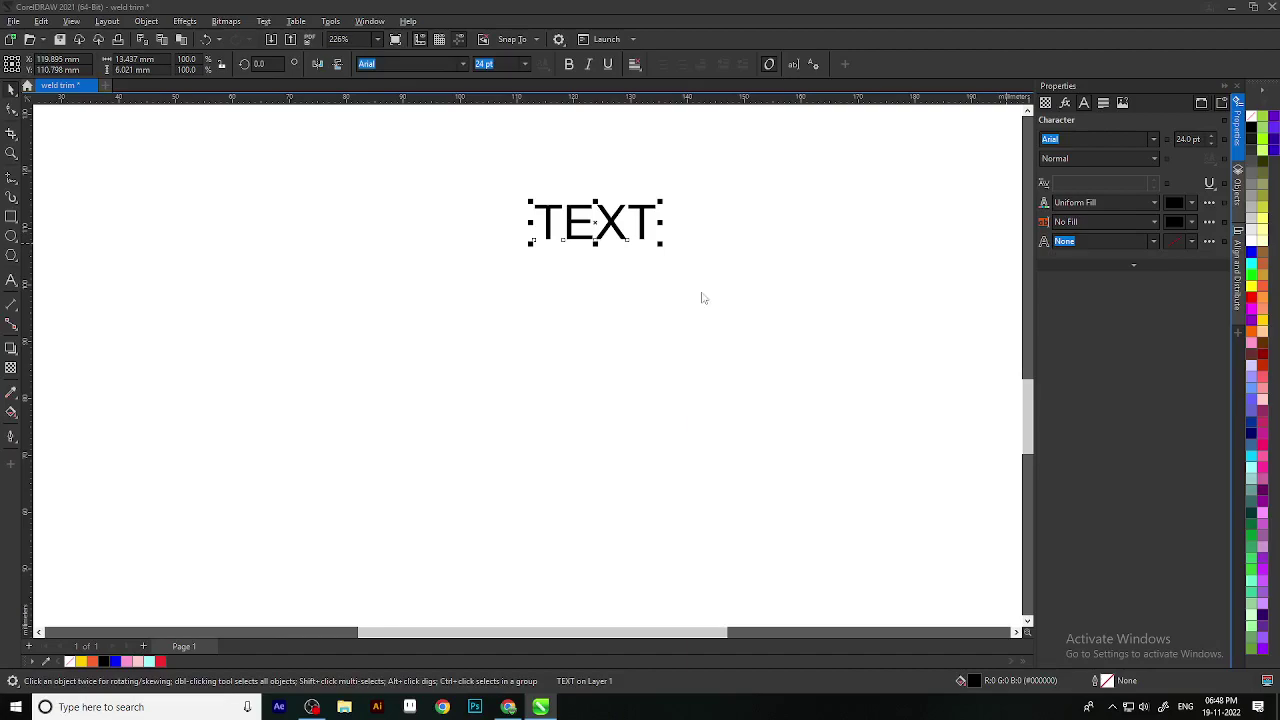
Step: Append a first name as a second word after TEXT
{"action": "double_click", "coordinate": [643, 221]}
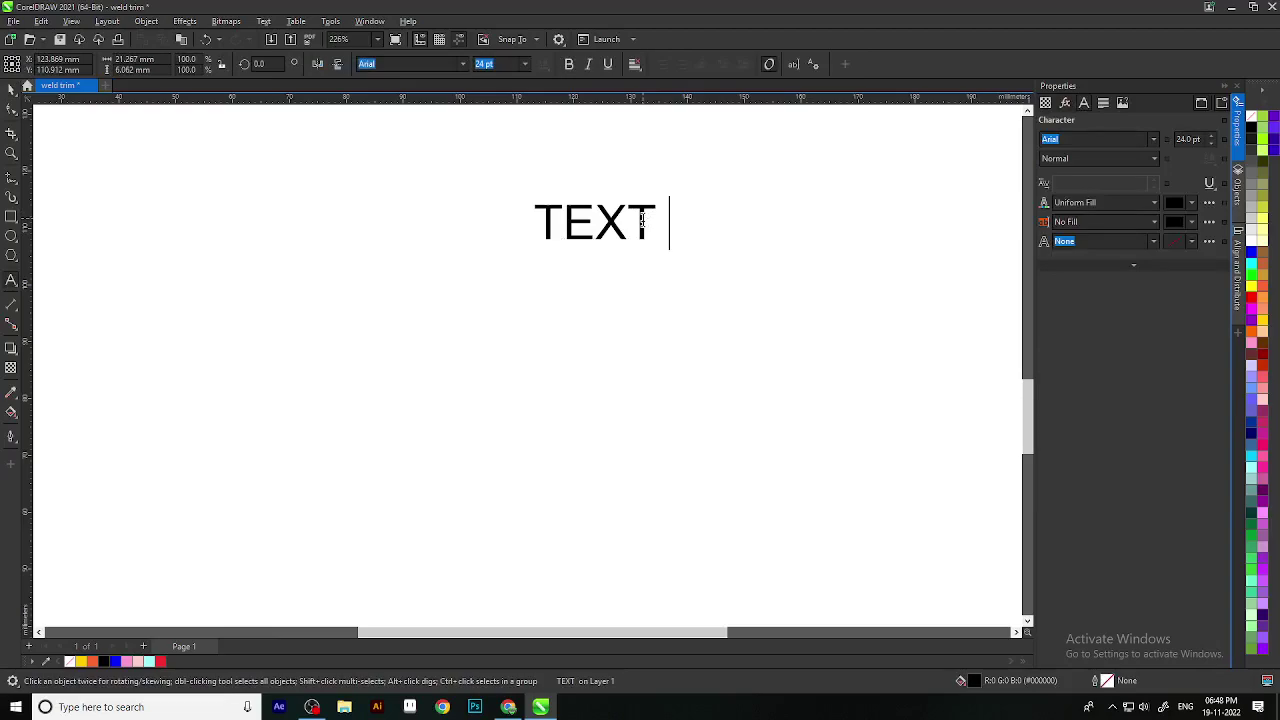
{"action": "type", "text": "piya"}
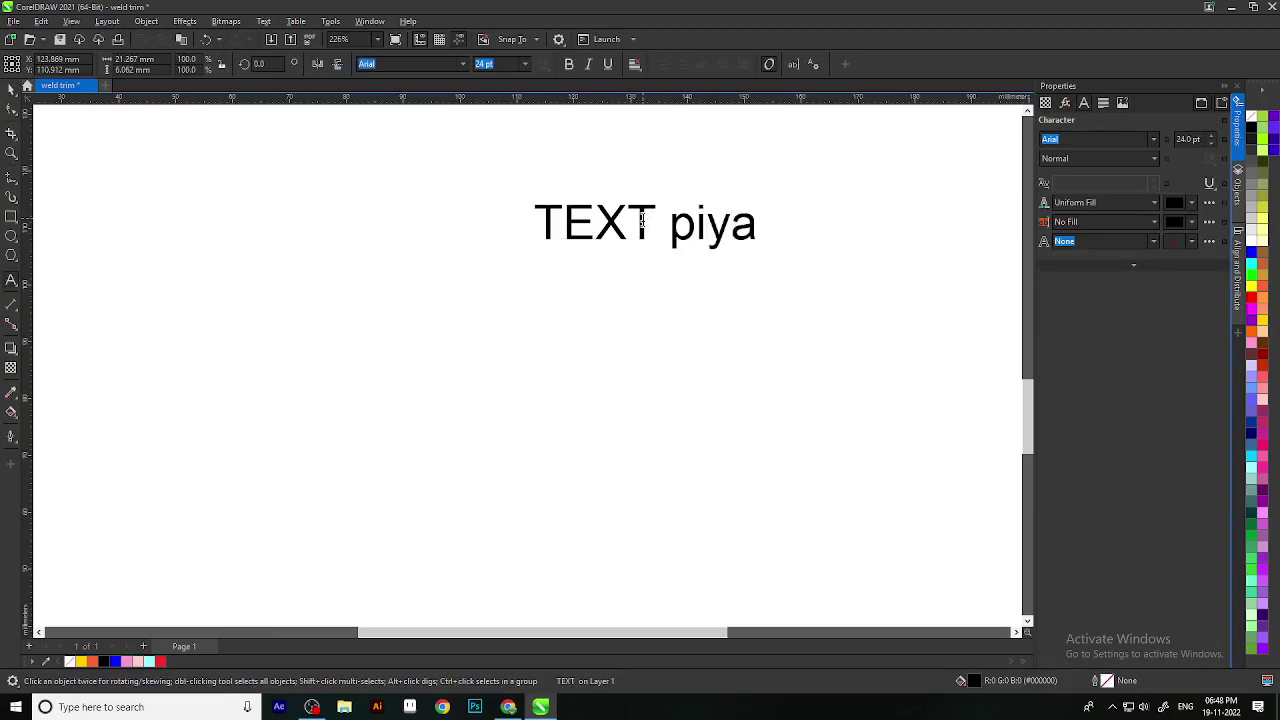
{"action": "left_click", "coordinate": [11, 88]}
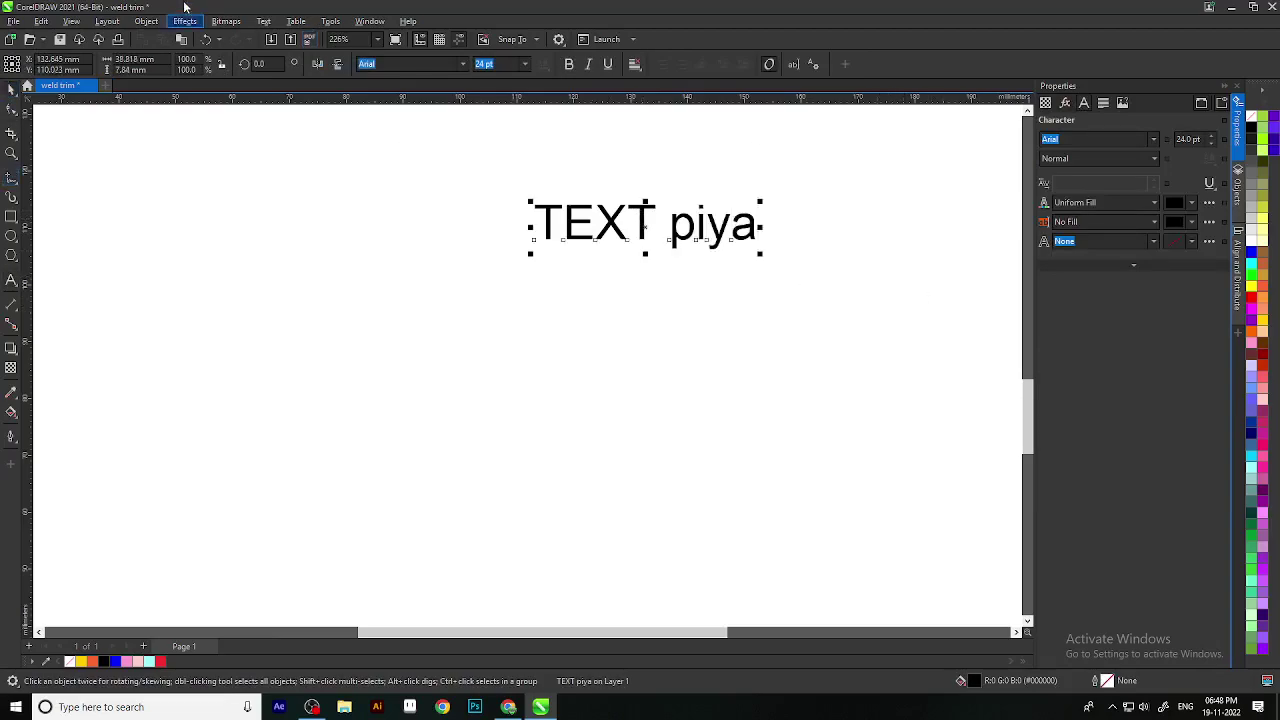
Step: Apply Sentence case, then UPPERCASE, through Text > Change Case
{"action": "left_click", "coordinate": [226, 21]}
{"action": "mouse_move", "coordinate": [262, 21]}
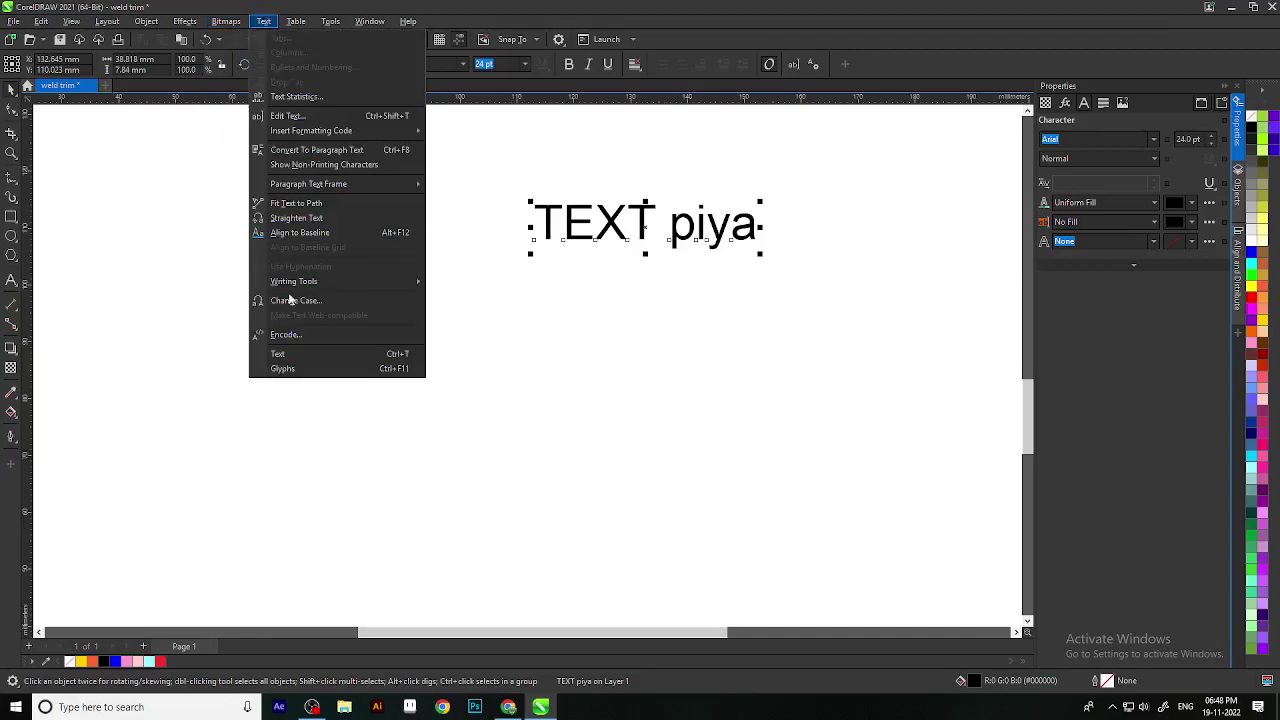
{"action": "left_click", "coordinate": [297, 300]}
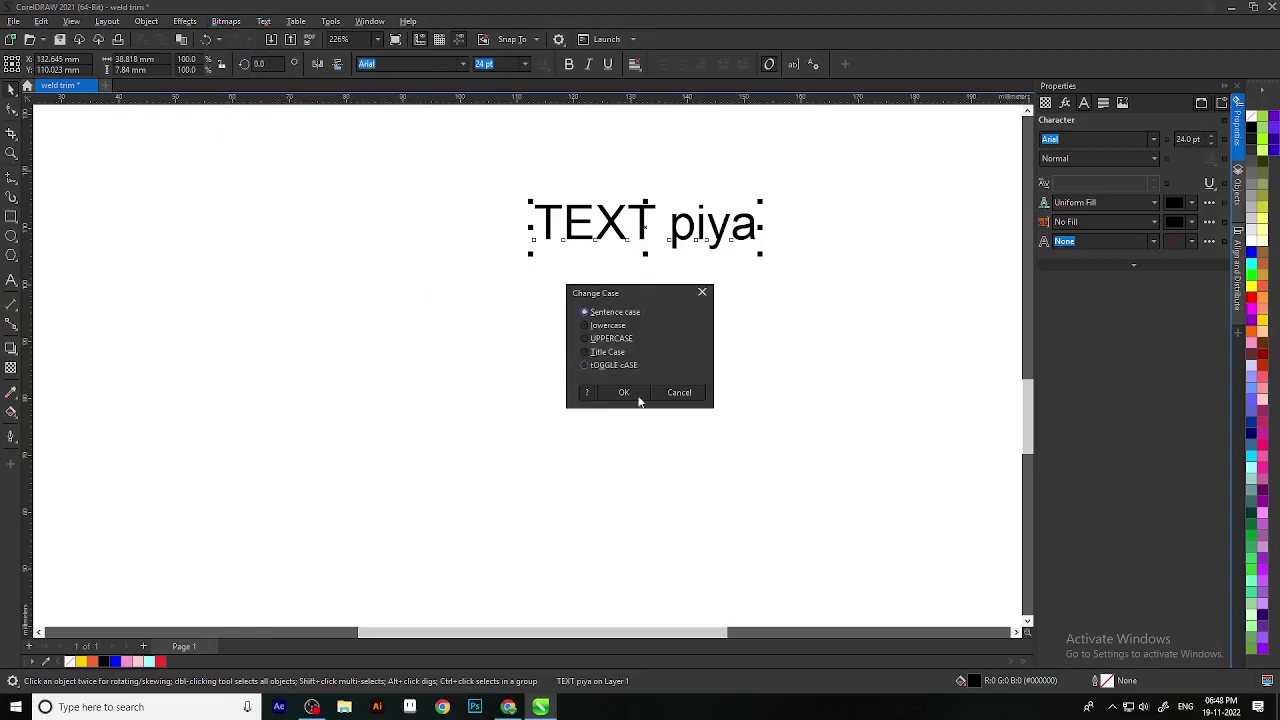
{"action": "left_click", "coordinate": [585, 312]}
{"action": "left_click", "coordinate": [587, 339]}
{"action": "left_click", "coordinate": [703, 293]}
{"action": "left_click", "coordinate": [709, 294]}
{"action": "left_click", "coordinate": [718, 238]}
Step: Retype the second word in capitals so the line is all uppercase
{"action": "double_click", "coordinate": [750, 232]}
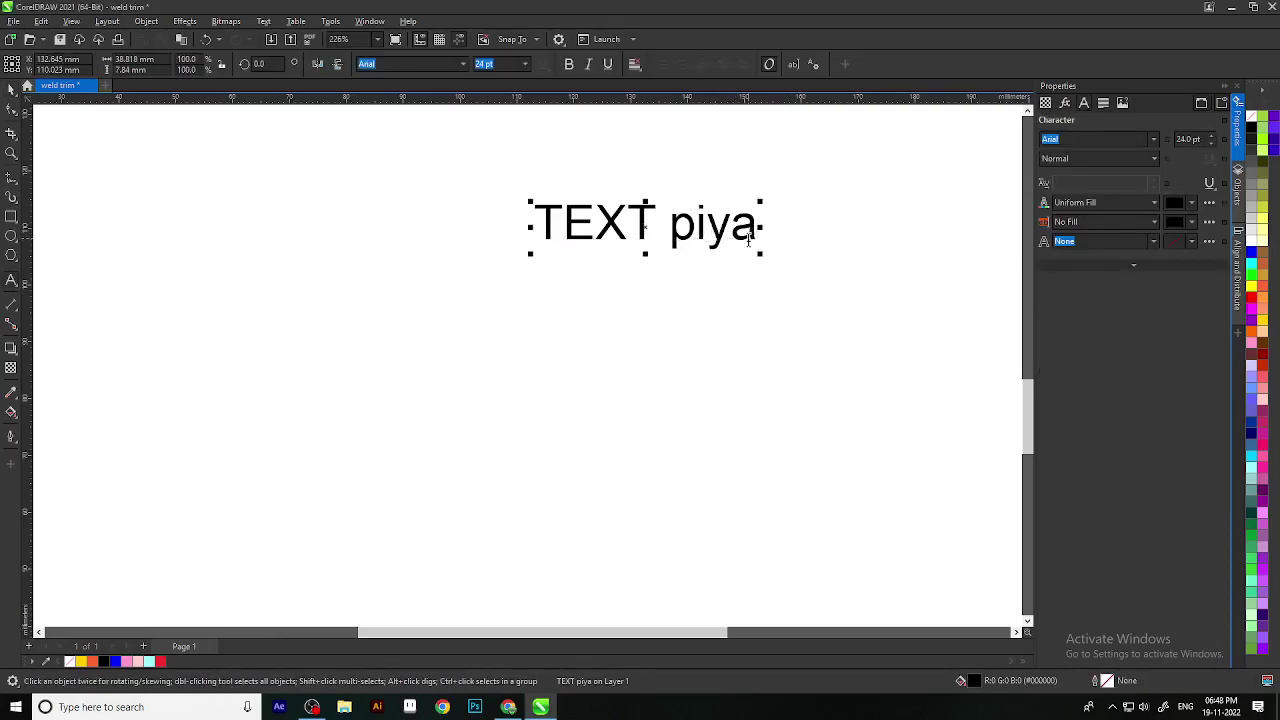
{"action": "key", "text": "BackSpace"}
{"action": "key", "text": "BackSpace"}
{"action": "key", "text": "BackSpace"}
{"action": "key", "text": "BackSpace"}
{"action": "type", "text": "PIYA"}
{"action": "left_click", "coordinate": [11, 88]}
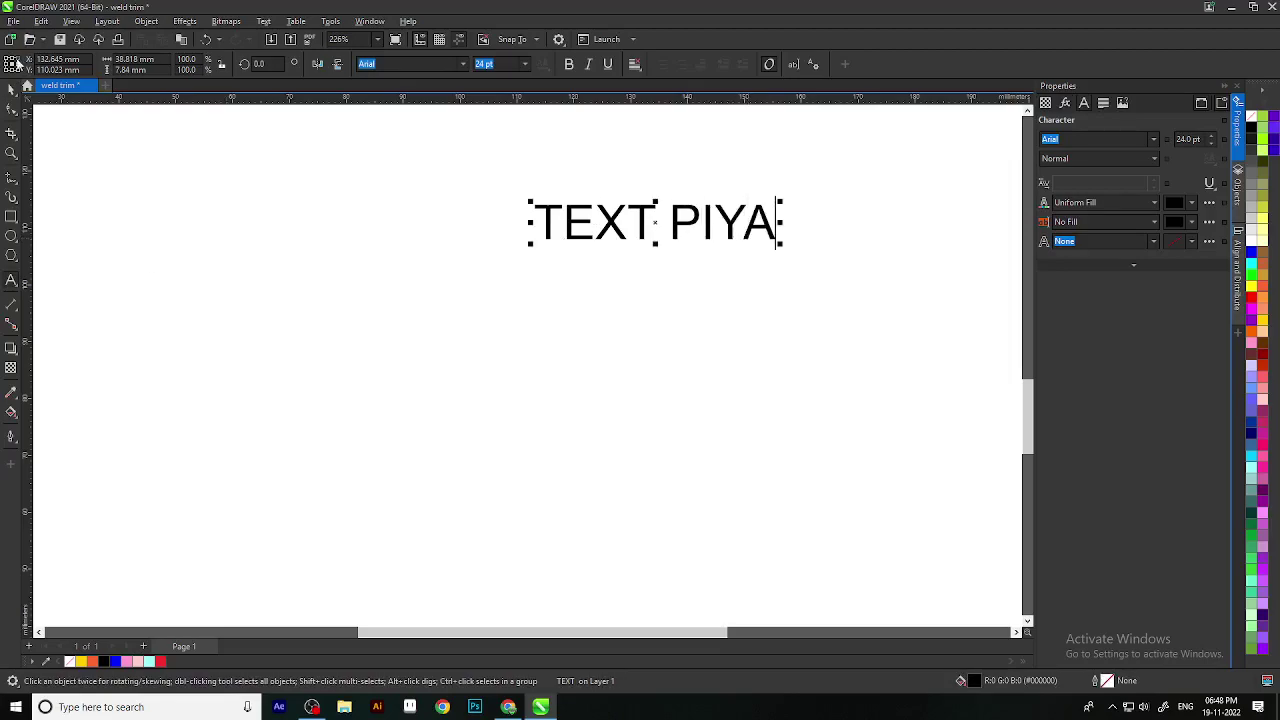
Step: Apply Title Case to the artistic text via Change Case
{"action": "left_click", "coordinate": [263, 21]}
{"action": "left_click", "coordinate": [295, 300]}
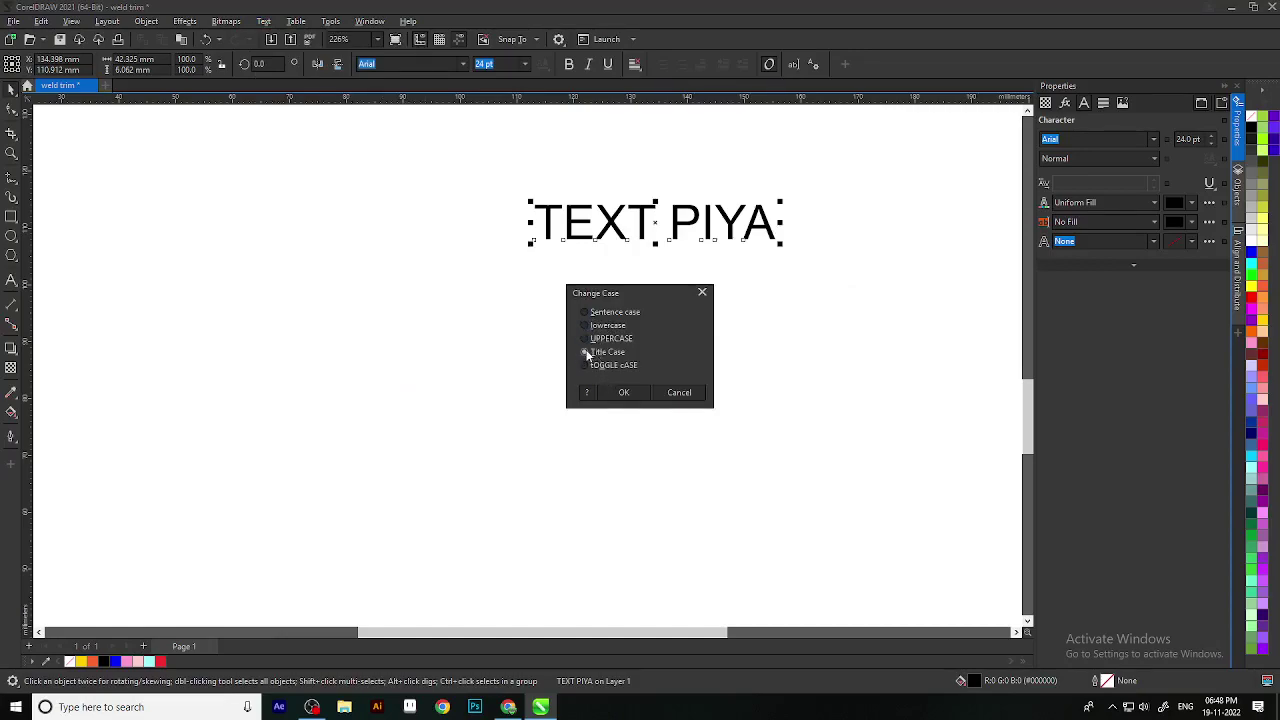
{"action": "left_click", "coordinate": [620, 393]}
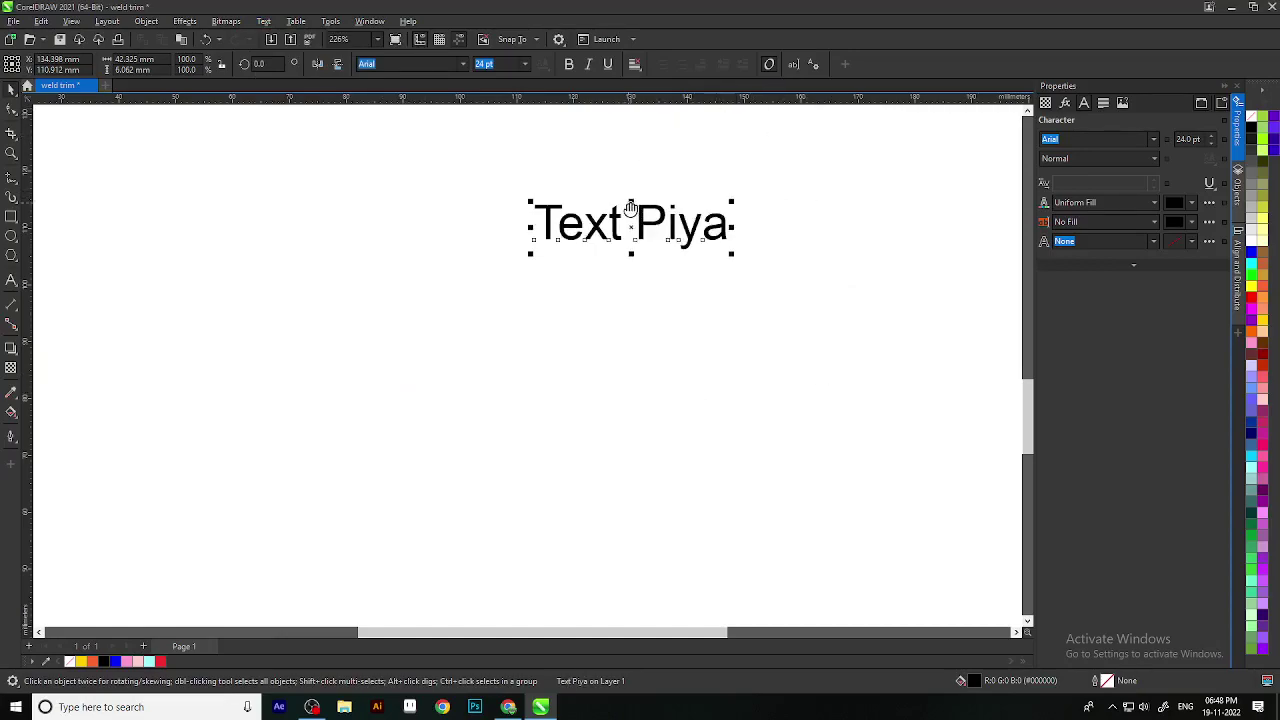
{"action": "scroll", "coordinate": [632, 317], "scroll_direction": "up", "scroll_amount": 1}
{"action": "scroll", "coordinate": [632, 317], "scroll_direction": "up", "scroll_amount": 1}
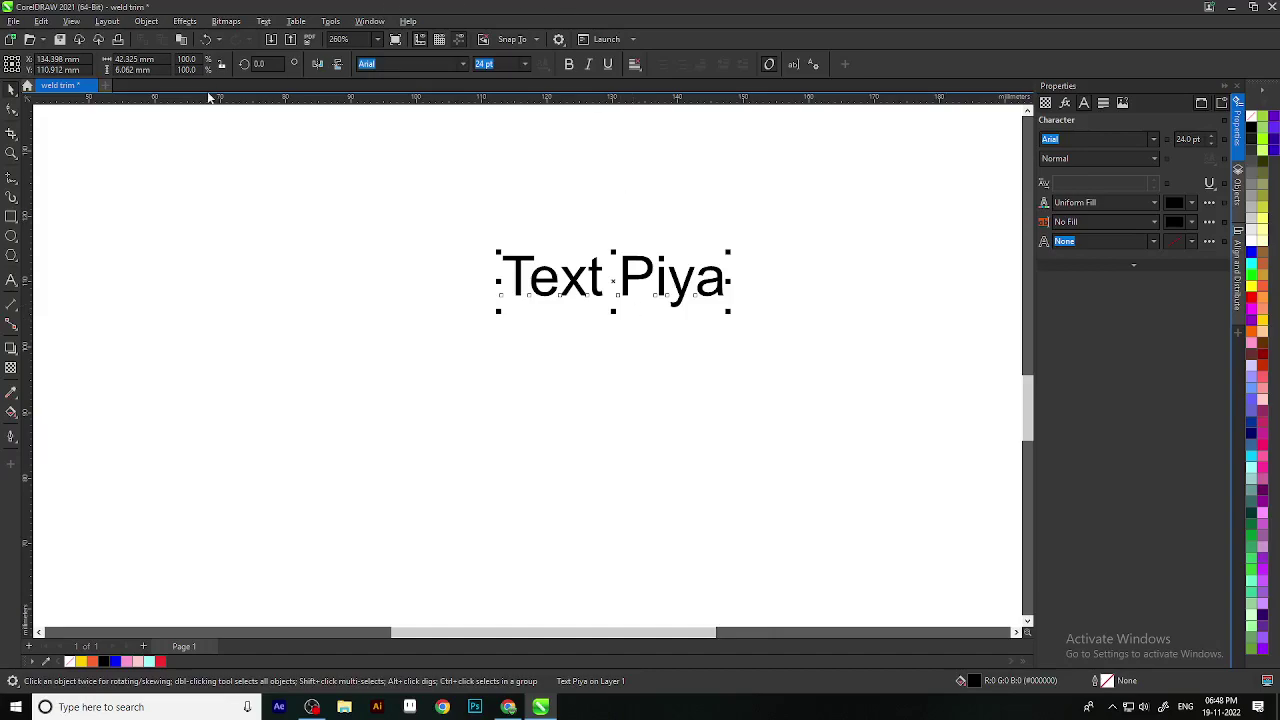
Step: Apply tOGGLE cASE, then reopen Change Case and choose UPPERCASE
{"action": "left_click", "coordinate": [263, 21]}
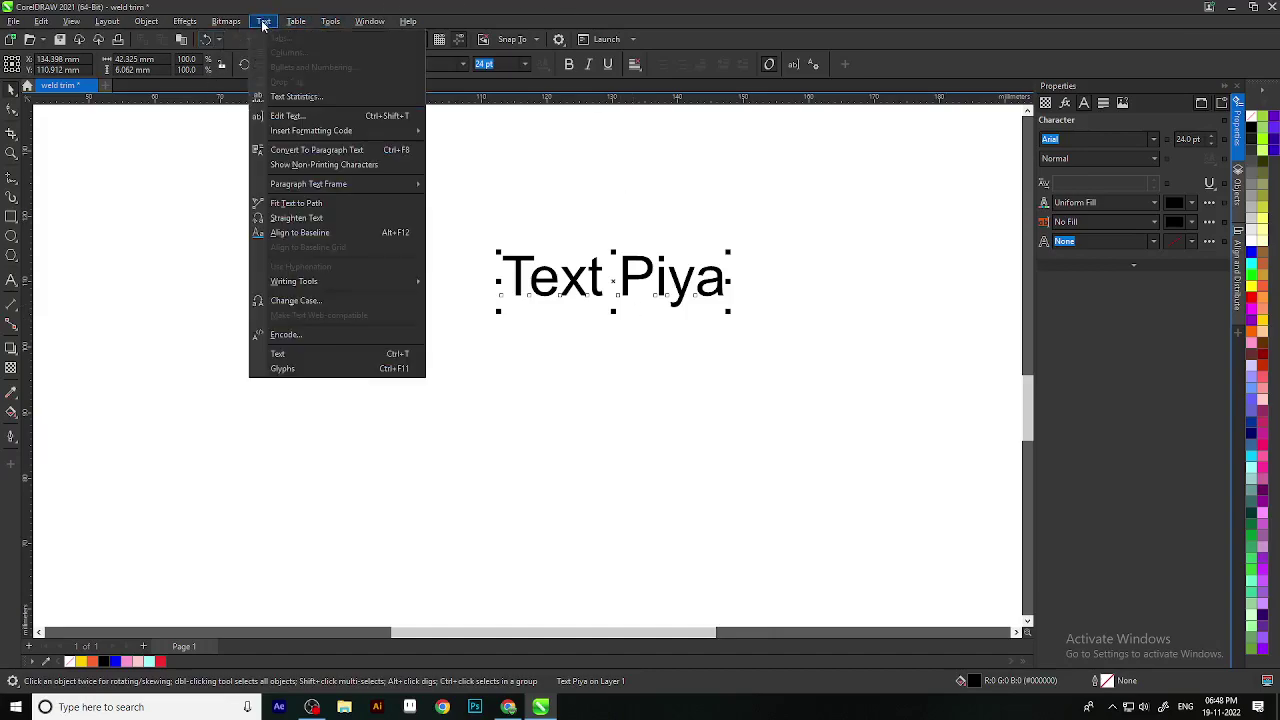
{"action": "left_click", "coordinate": [296, 300]}
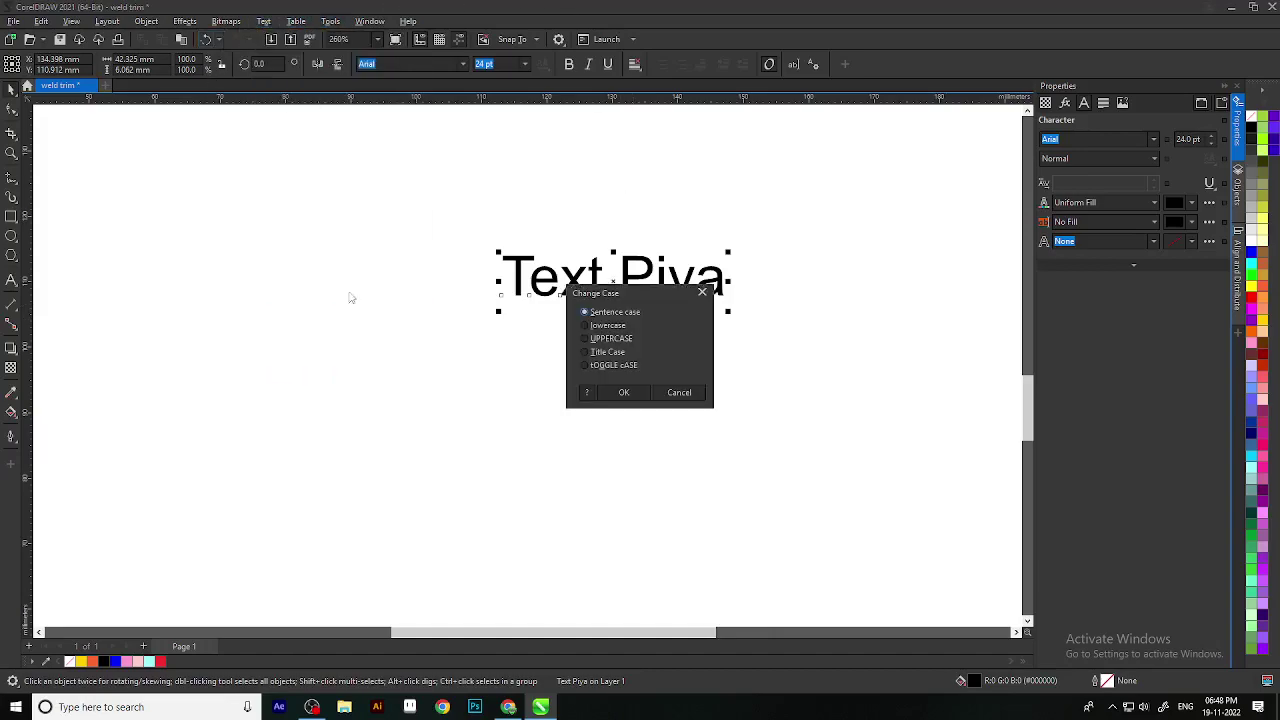
{"action": "left_click", "coordinate": [586, 366]}
{"action": "left_click", "coordinate": [623, 392]}
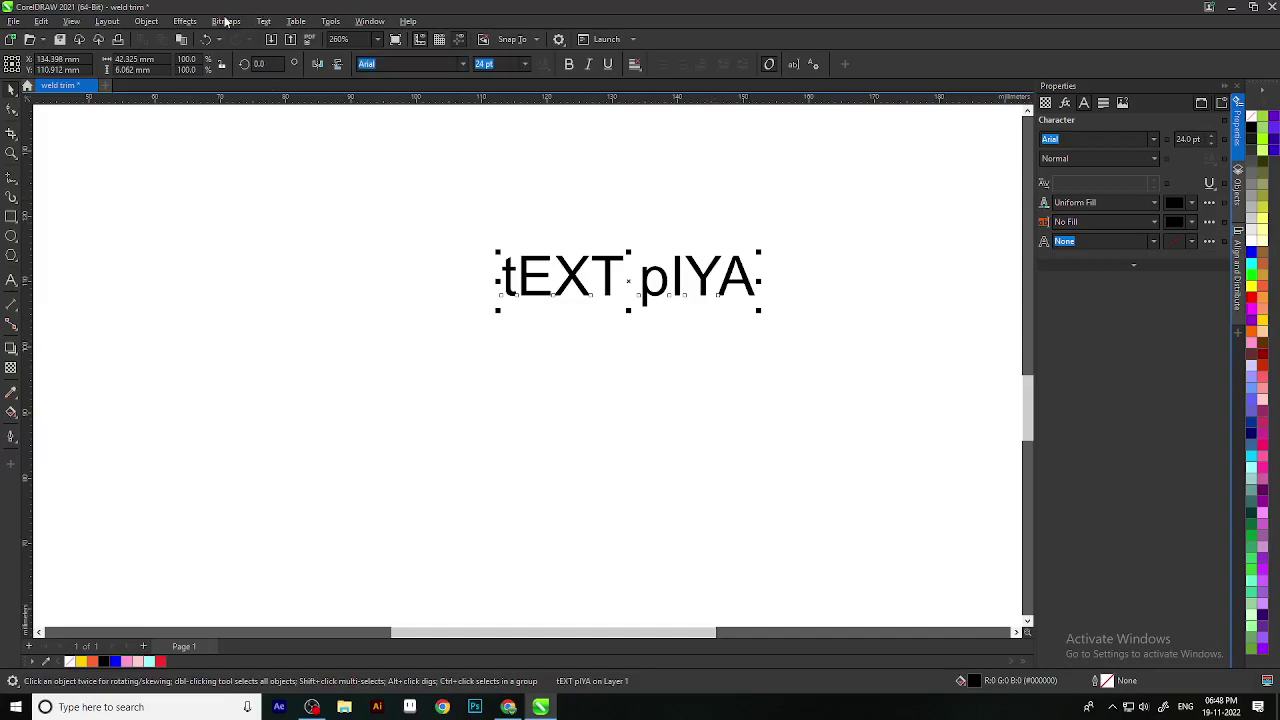
{"action": "left_click", "coordinate": [263, 21]}
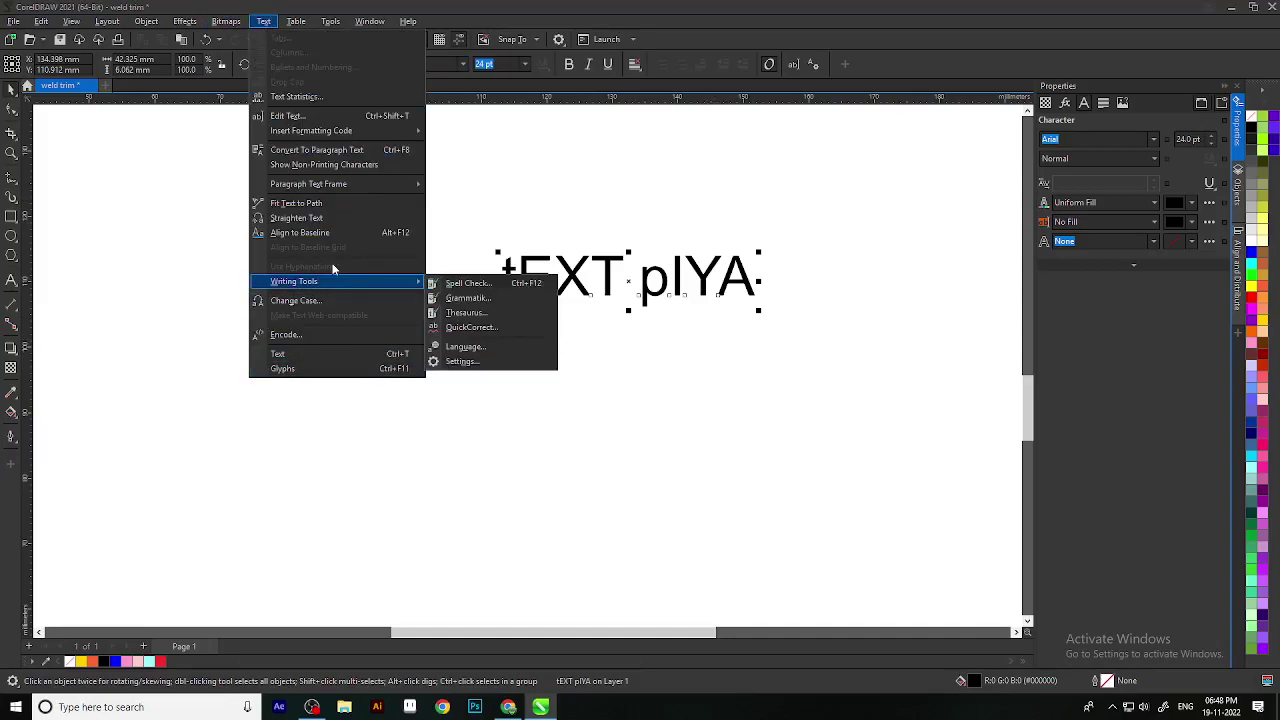
{"action": "left_click", "coordinate": [334, 301]}
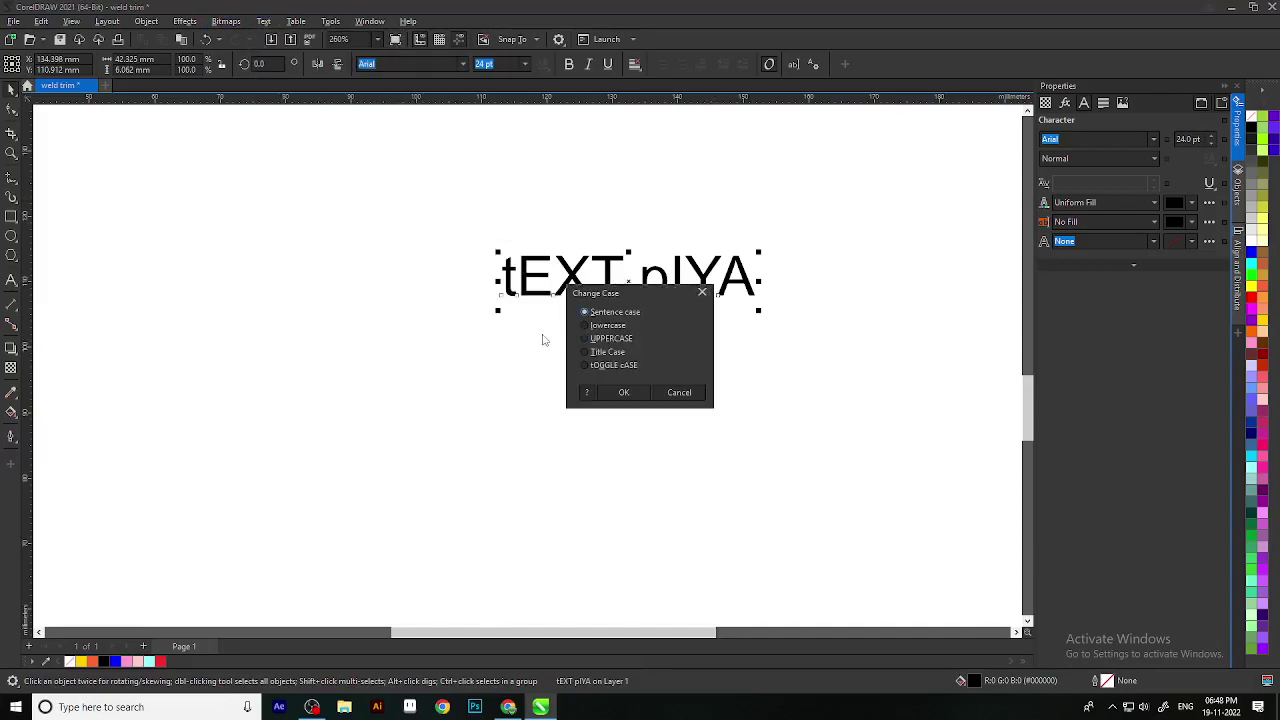
{"action": "left_click", "coordinate": [587, 339]}
Step: Apply UPPERCASE and delete the second word, leaving only TEXT
{"action": "left_click", "coordinate": [621, 392]}
{"action": "scroll", "coordinate": [600, 380], "scroll_direction": "down", "scroll_amount": 3}
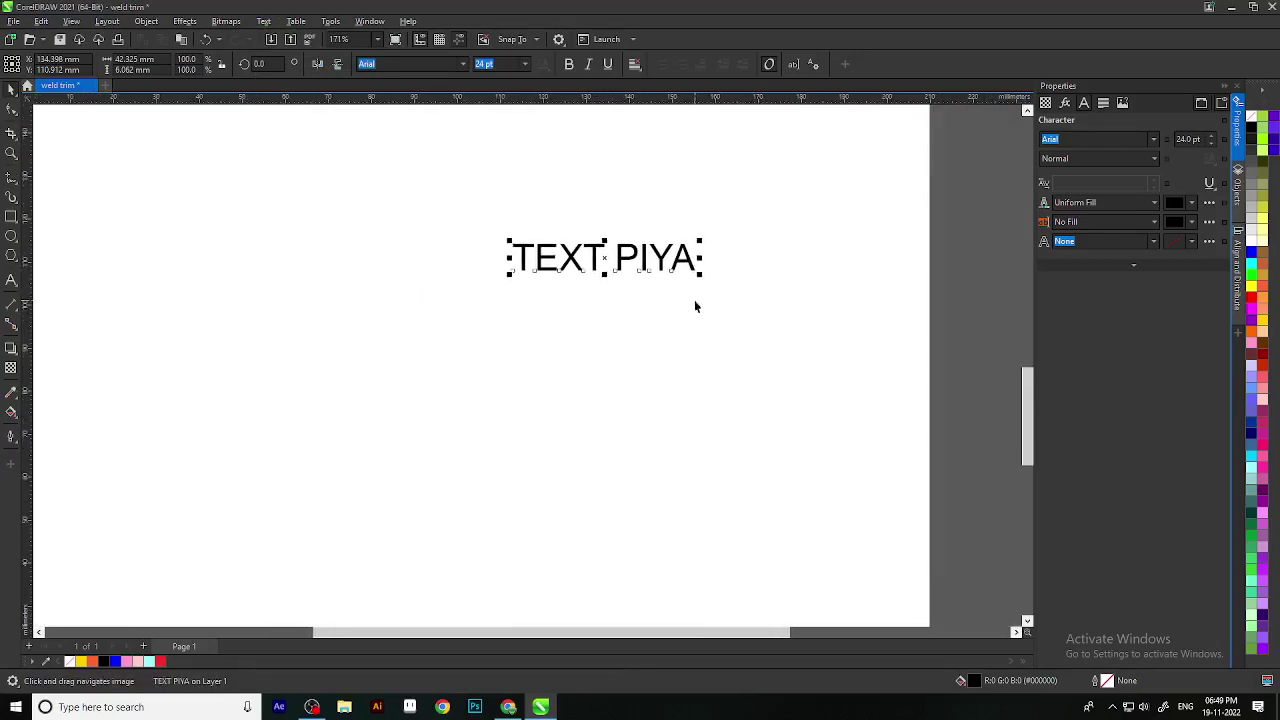
{"action": "double_click", "coordinate": [690, 258]}
{"action": "key", "text": "BackSpace"}
{"action": "key", "text": "BackSpace"}
{"action": "key", "text": "BackSpace"}
{"action": "key", "text": "BackSpace"}
{"action": "key", "text": "BackSpace"}
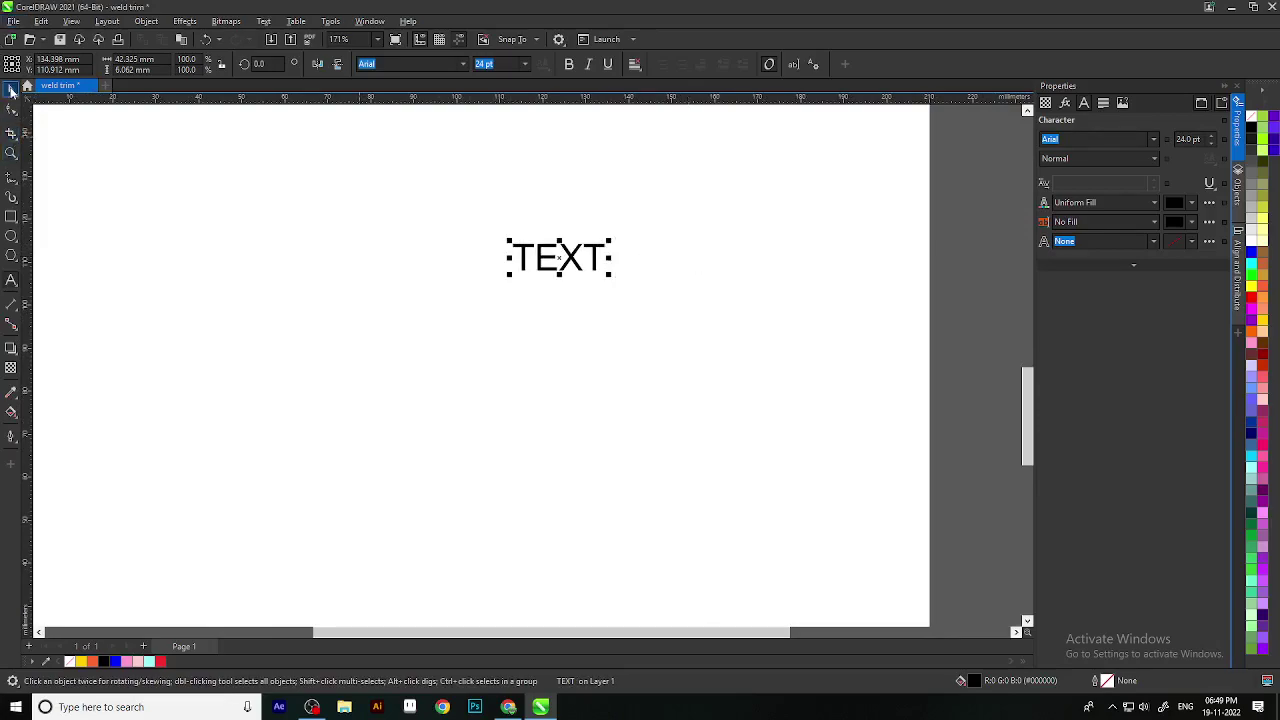
{"action": "left_click", "coordinate": [11, 88]}
Step: Enlarge TEXT by its corner handle below the orange ring and bring the whole ring into view
{"action": "scroll", "coordinate": [586, 391], "scroll_direction": "down", "scroll_amount": 2}
{"action": "scroll", "coordinate": [586, 391], "scroll_direction": "up", "scroll_amount": 1}
{"action": "key", "text": "Escape"}
{"action": "scroll", "coordinate": [603, 311], "scroll_direction": "down", "scroll_amount": 1}
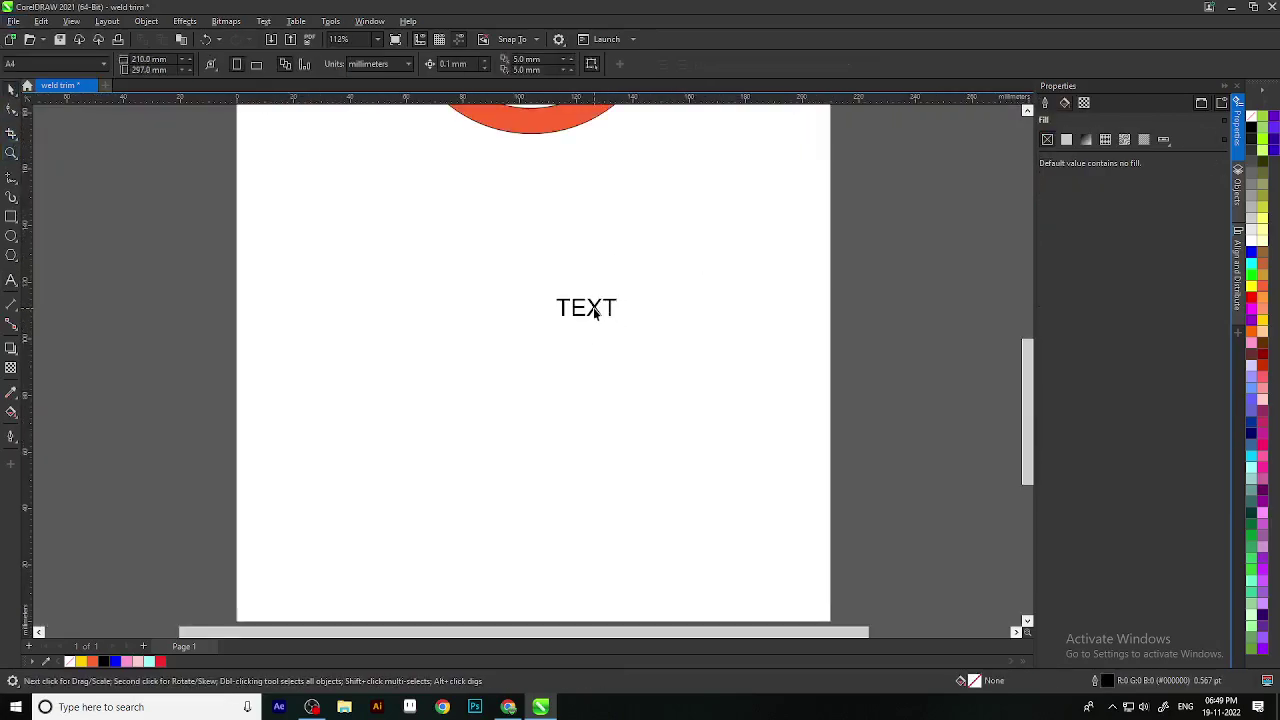
{"action": "left_click", "coordinate": [605, 312]}
{"action": "left_click_drag", "start_coordinate": [624, 327], "coordinate": [655, 340]}
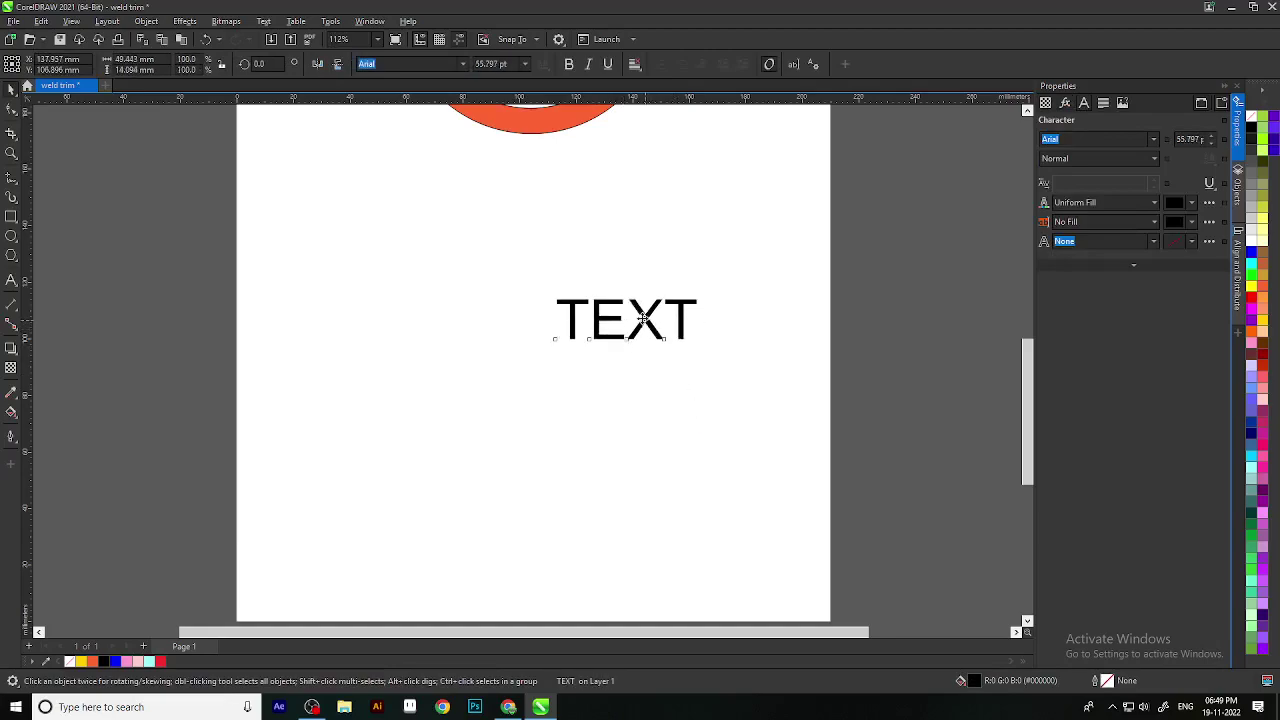
{"action": "key", "text": "ctrl+z"}
{"action": "left_click", "coordinate": [560, 323]}
{"action": "left_click_drag", "start_coordinate": [560, 323], "coordinate": [584, 468]}
{"action": "scroll", "coordinate": [584, 468], "scroll_direction": "up", "scroll_amount": 1}
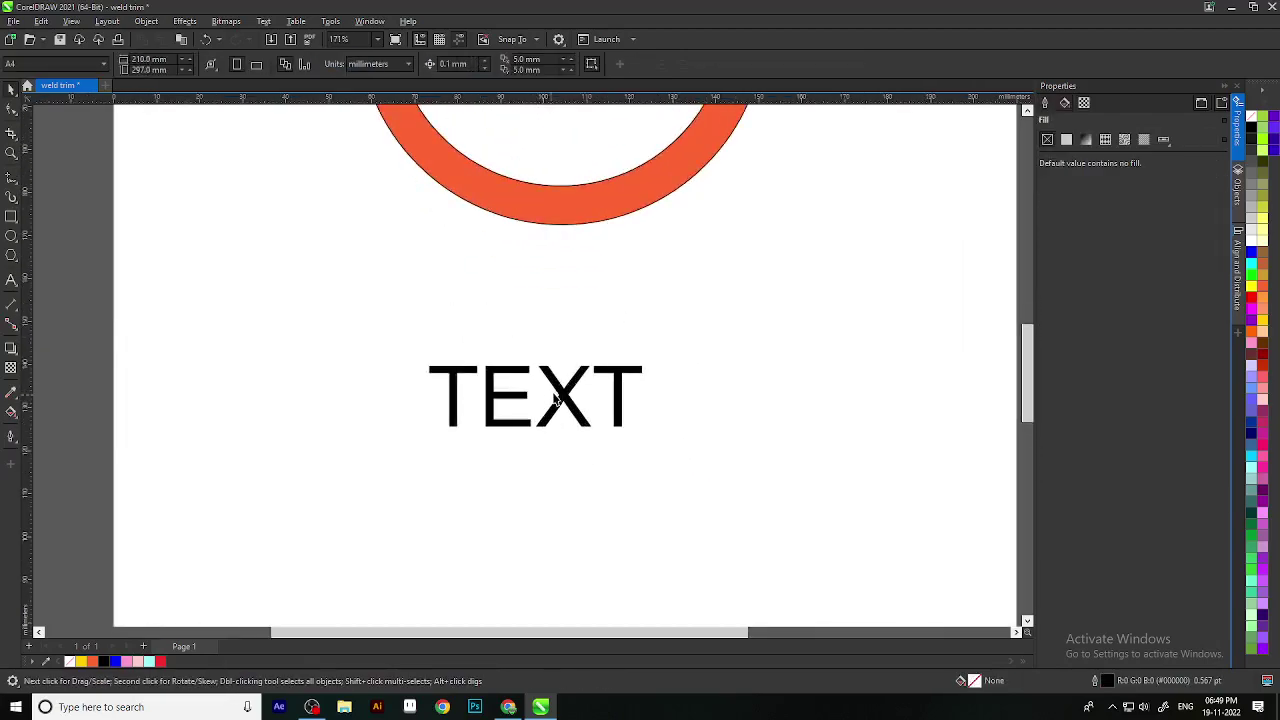
{"action": "scroll", "coordinate": [580, 423], "scroll_direction": "down", "scroll_amount": 2}
{"action": "left_click_drag", "start_coordinate": [580, 423], "coordinate": [580, 375]}
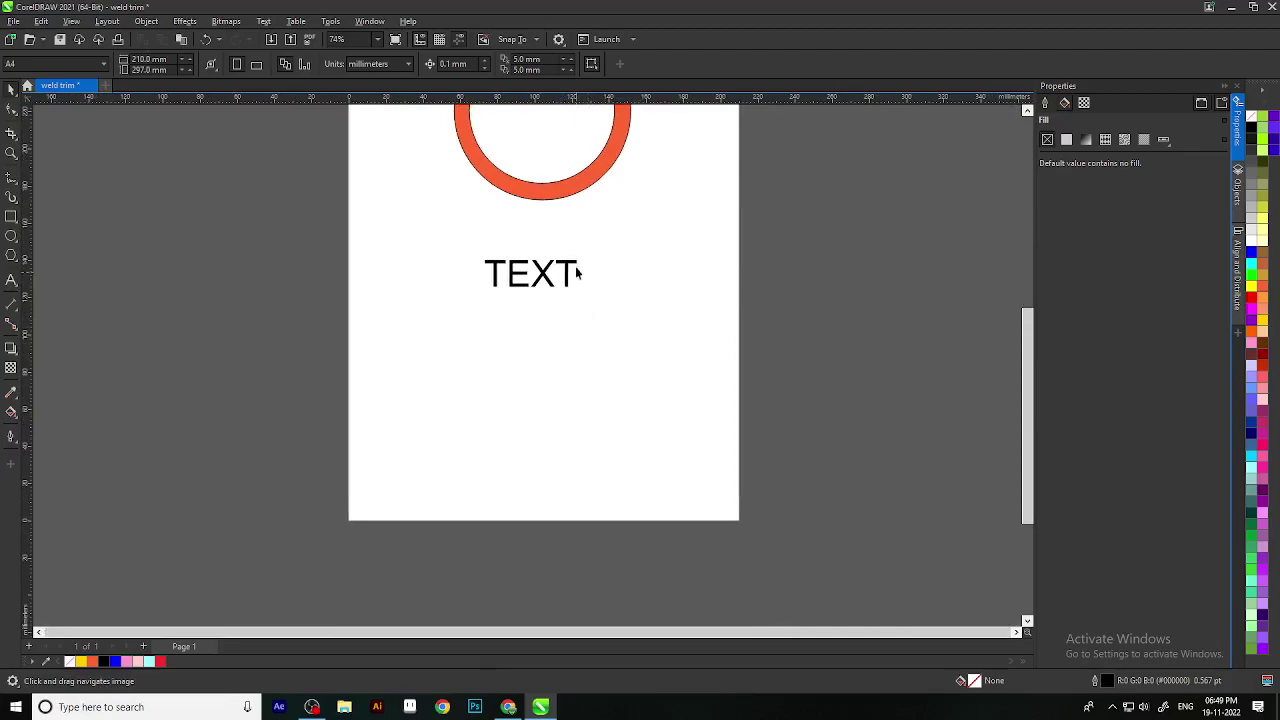
{"action": "left_click_drag", "start_coordinate": [580, 277], "coordinate": [588, 441]}
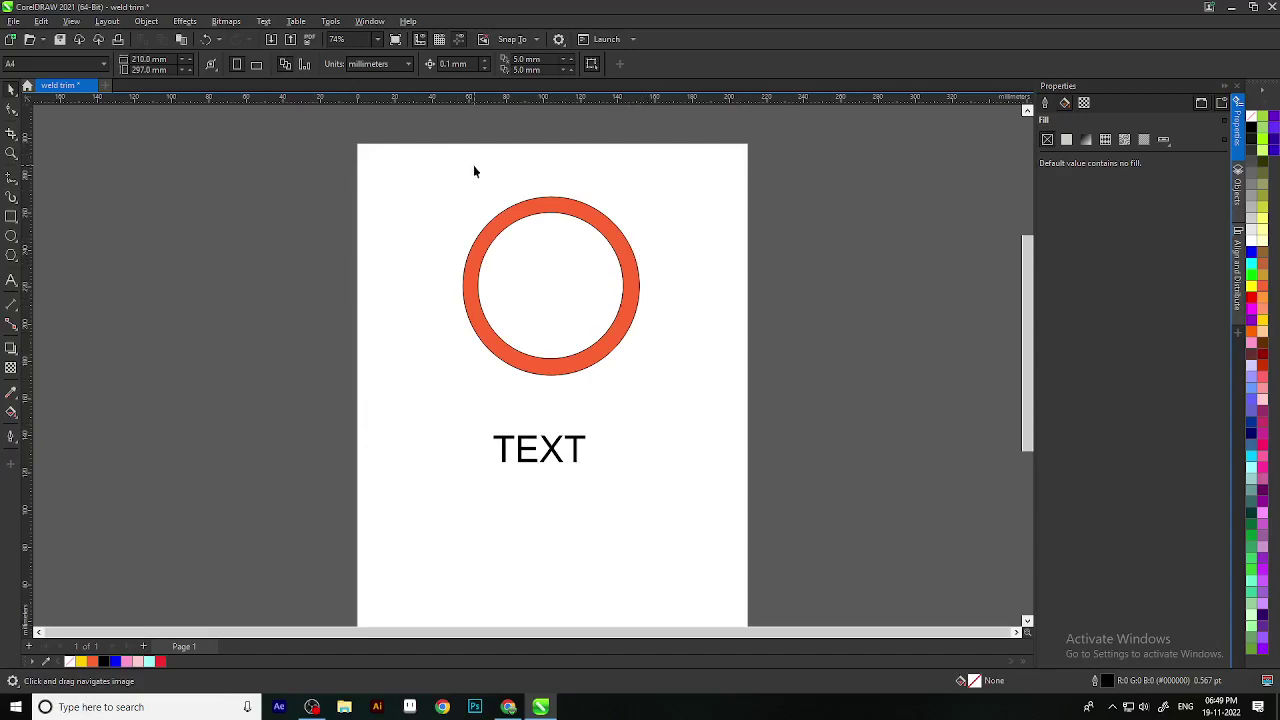
{"action": "left_click_drag", "start_coordinate": [591, 269], "coordinate": [592, 66]}
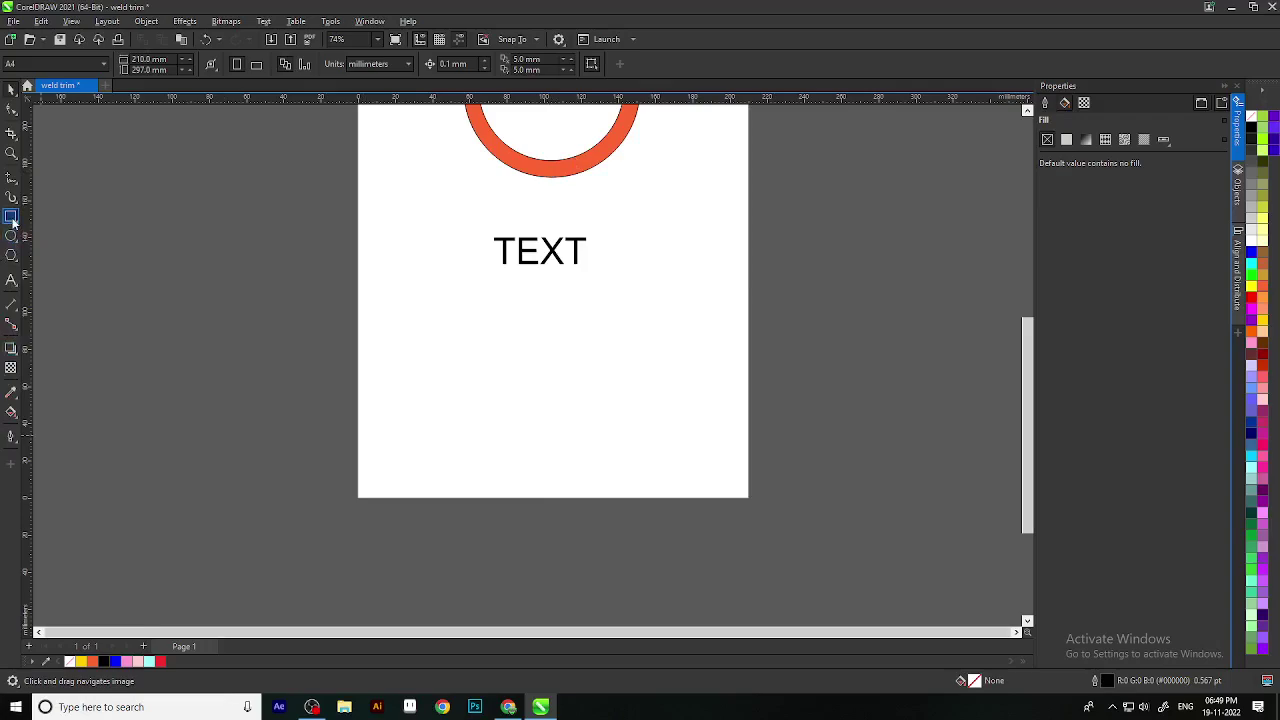
Step: Draw an unfilled rectangle about 105.4 × 81.4 mm below the word TEXT
{"action": "left_click", "coordinate": [12, 217]}
{"action": "left_click_drag", "start_coordinate": [513, 315], "coordinate": [710, 468]}
{"action": "left_click", "coordinate": [10, 88]}
{"action": "scroll", "coordinate": [813, 397], "scroll_direction": "up", "scroll_amount": 2}
{"action": "left_click", "coordinate": [1006, 427]}
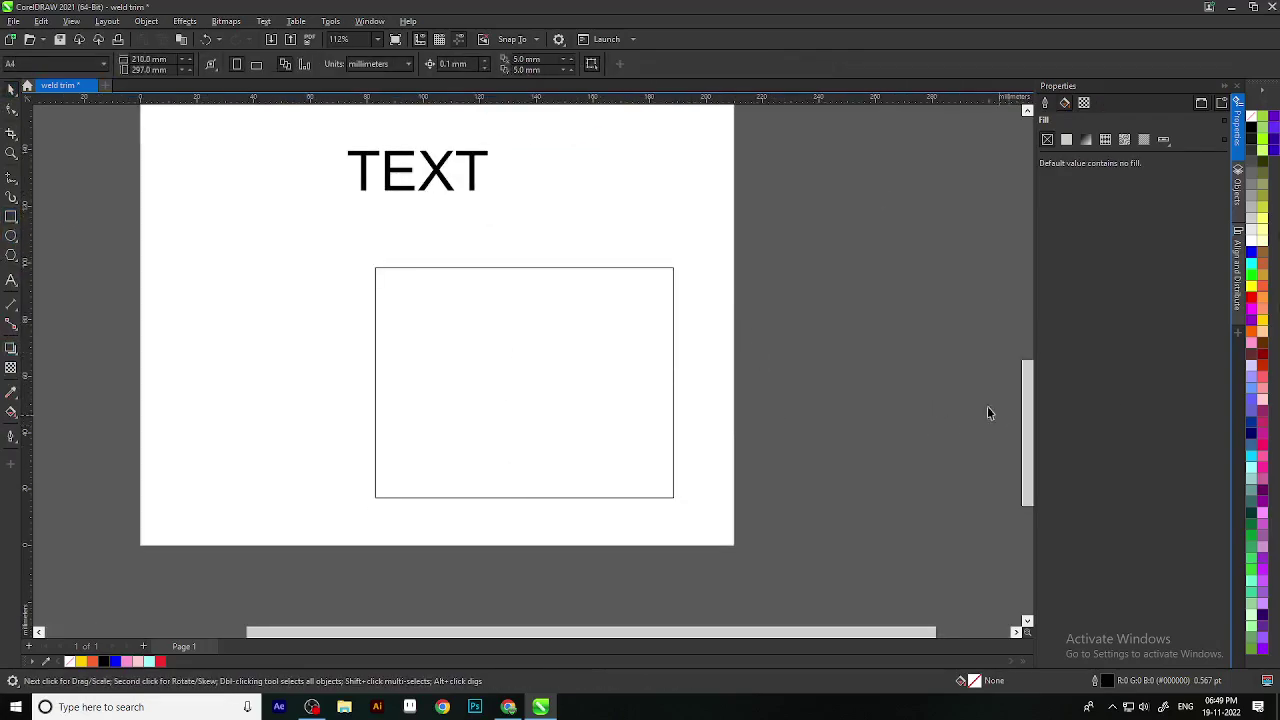
{"action": "scroll", "coordinate": [540, 365], "scroll_direction": "down", "scroll_amount": 1}
{"action": "left_click", "coordinate": [640, 352]}
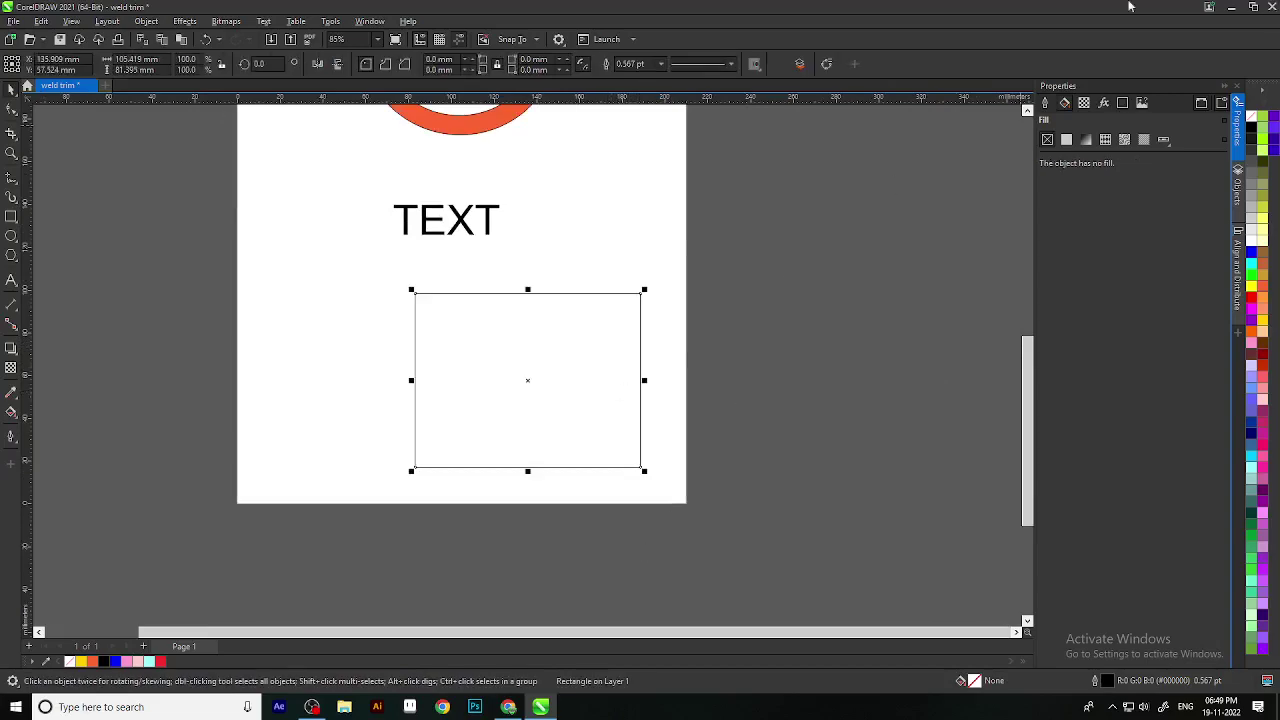
Step: Pick the Text tool to add paragraph text inside the rectangle
{"action": "left_click", "coordinate": [18, 284]}
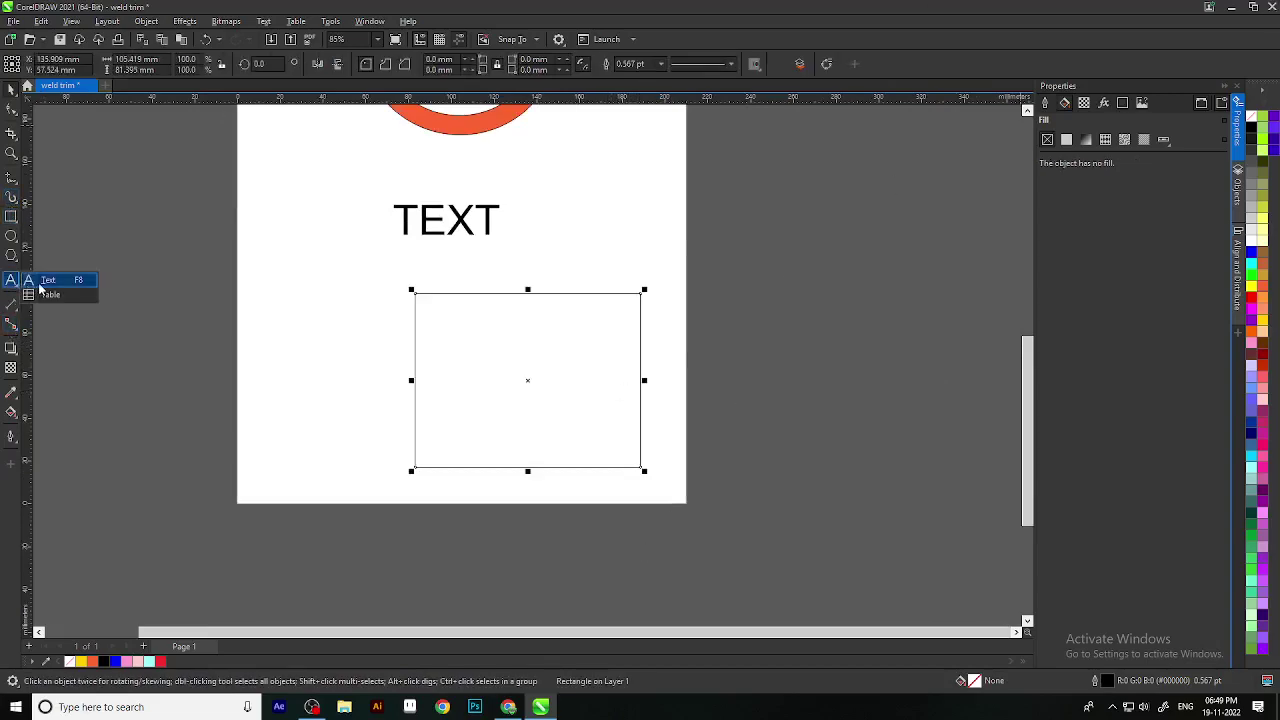
{"action": "left_click", "coordinate": [40, 287]}
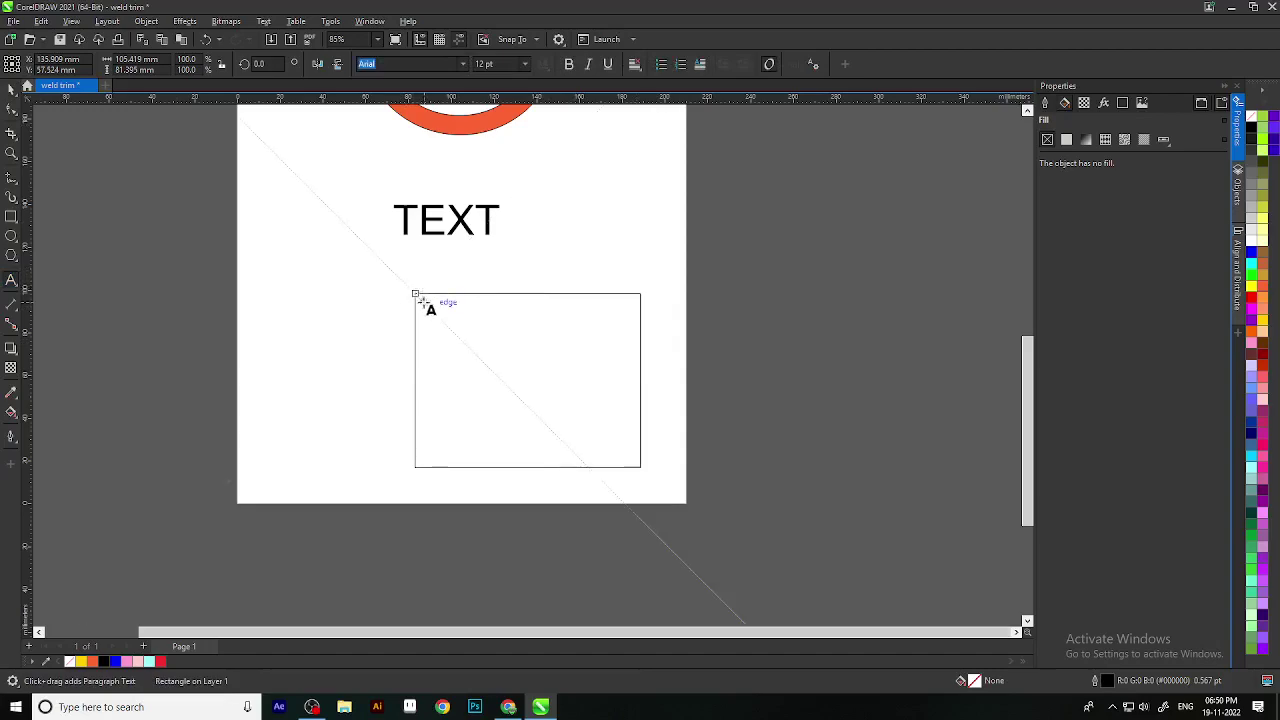
{"action": "scroll", "coordinate": [425, 300], "scroll_direction": "up", "scroll_amount": 7}
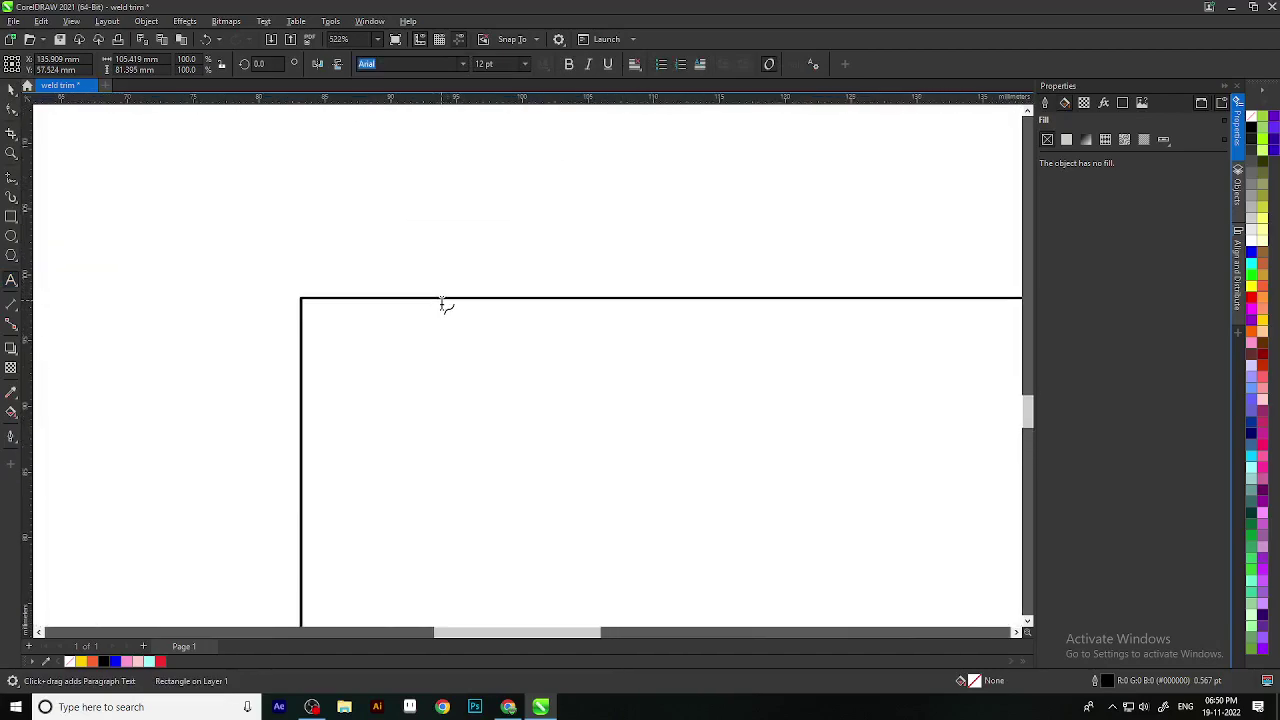
{"action": "scroll", "coordinate": [442, 300], "scroll_direction": "up", "scroll_amount": 2}
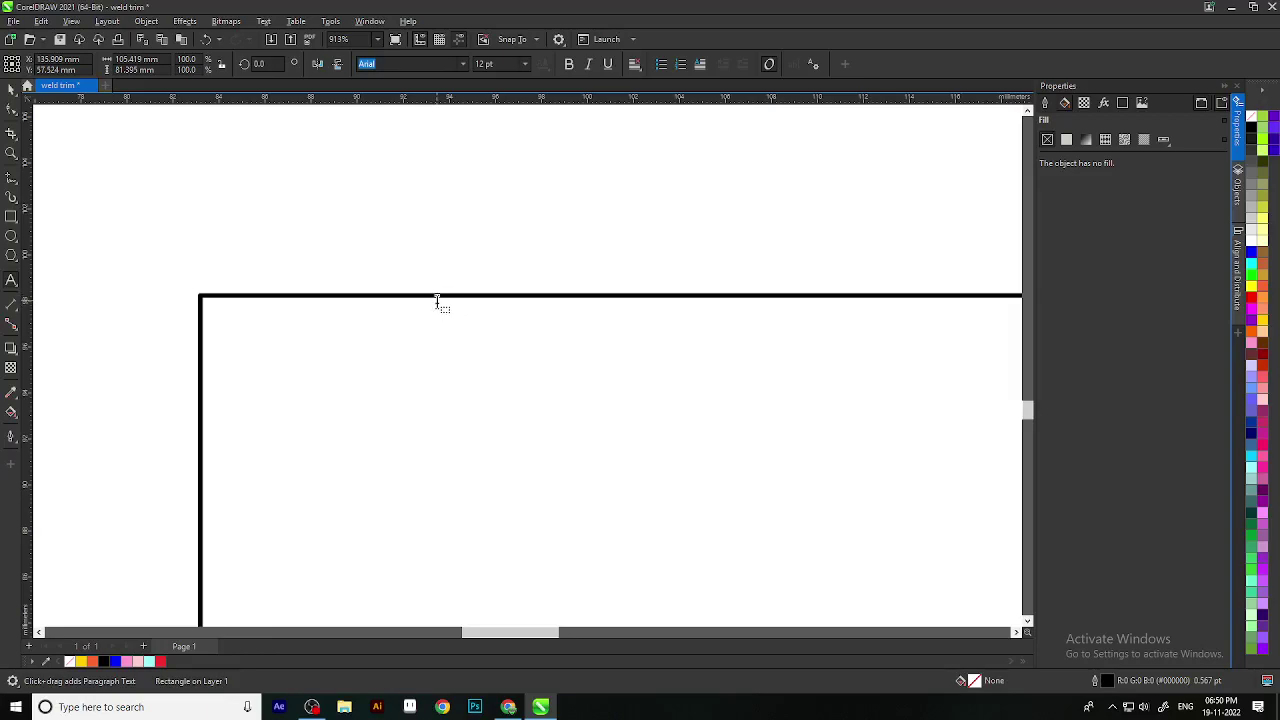
Step: Create a paragraph text frame inside the rectangle and type a first name in Arial 12 pt
{"action": "left_click", "coordinate": [437, 301]}
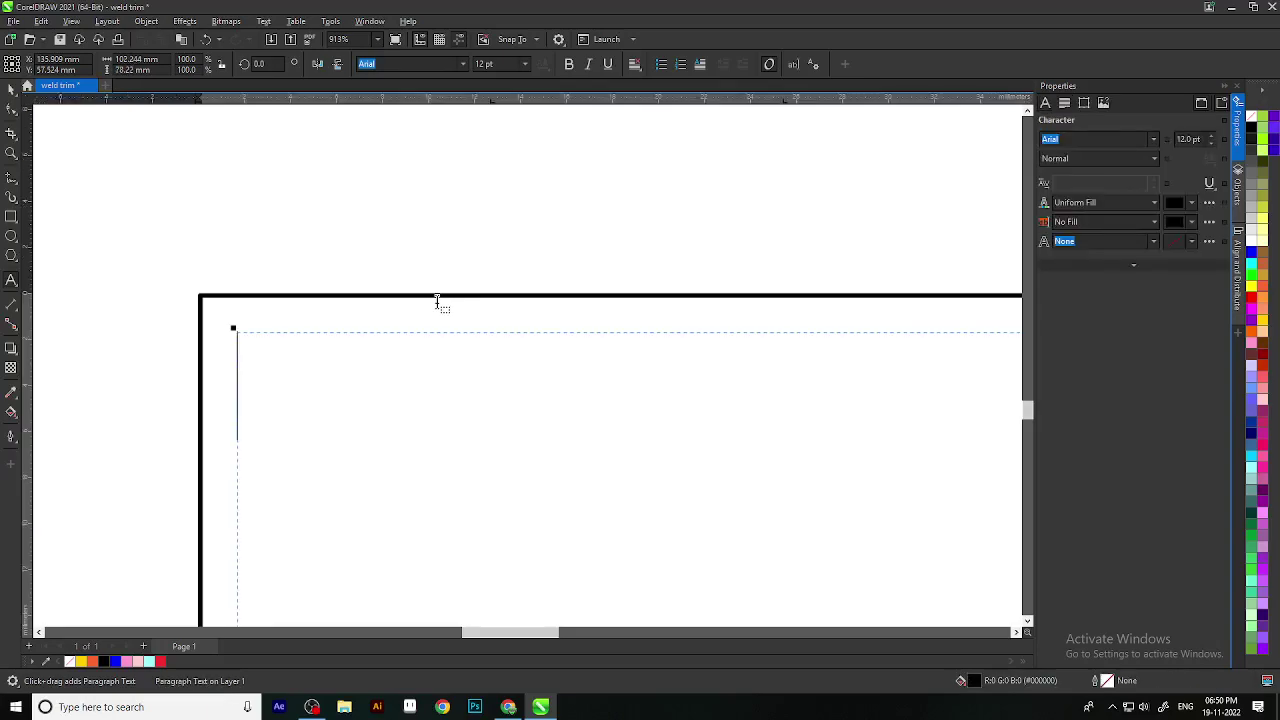
{"action": "scroll", "coordinate": [331, 457], "scroll_direction": "down", "scroll_amount": 3}
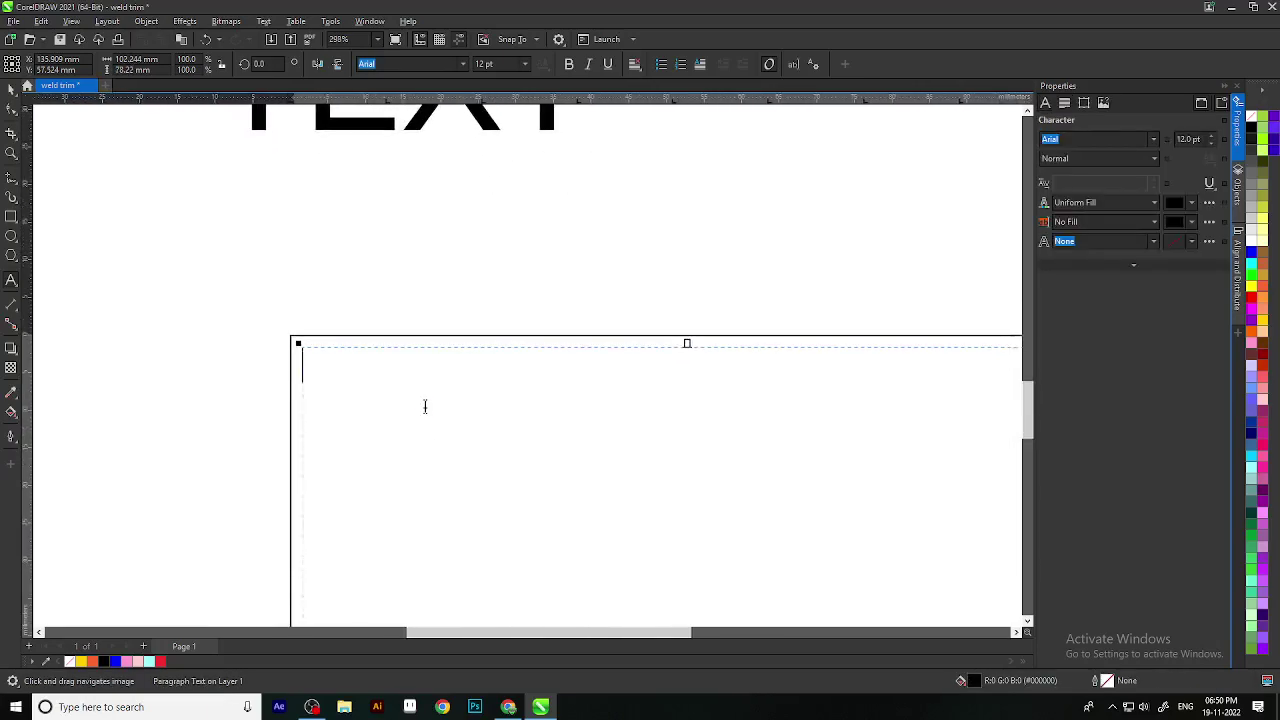
{"action": "type", "text": "NIDHI"}
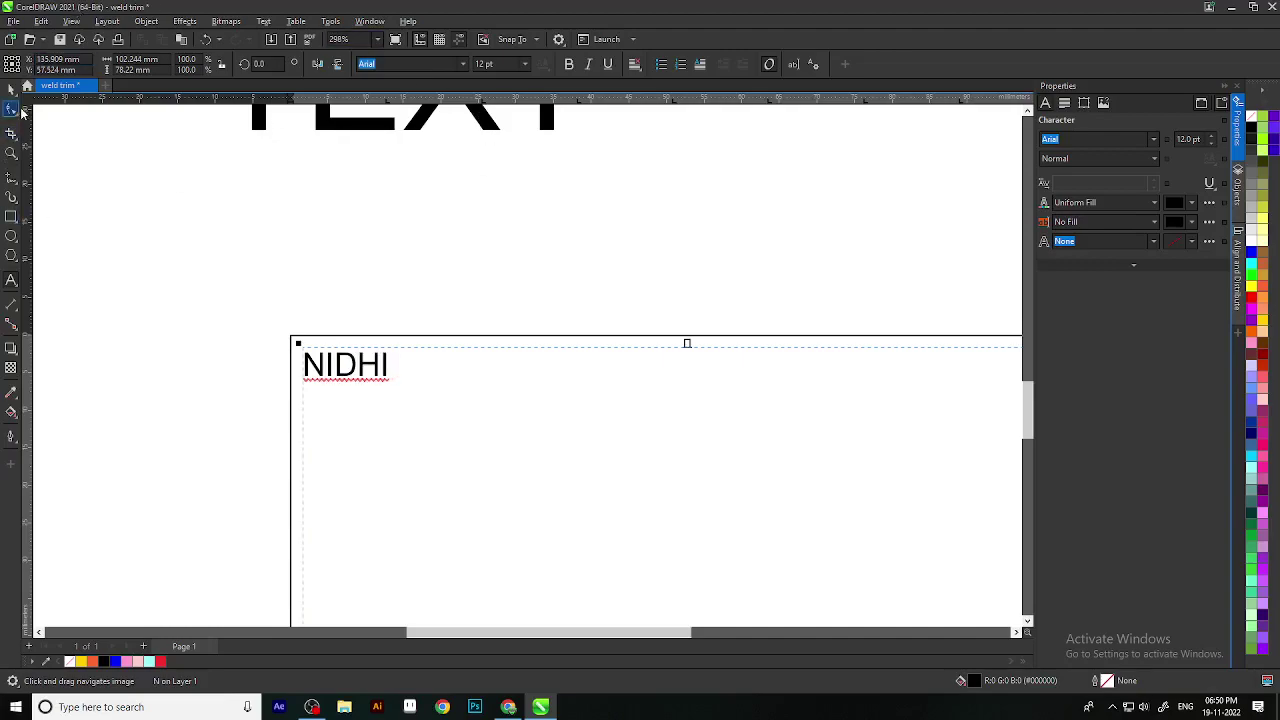
{"action": "left_click", "coordinate": [11, 88]}
{"action": "left_click", "coordinate": [281, 252]}
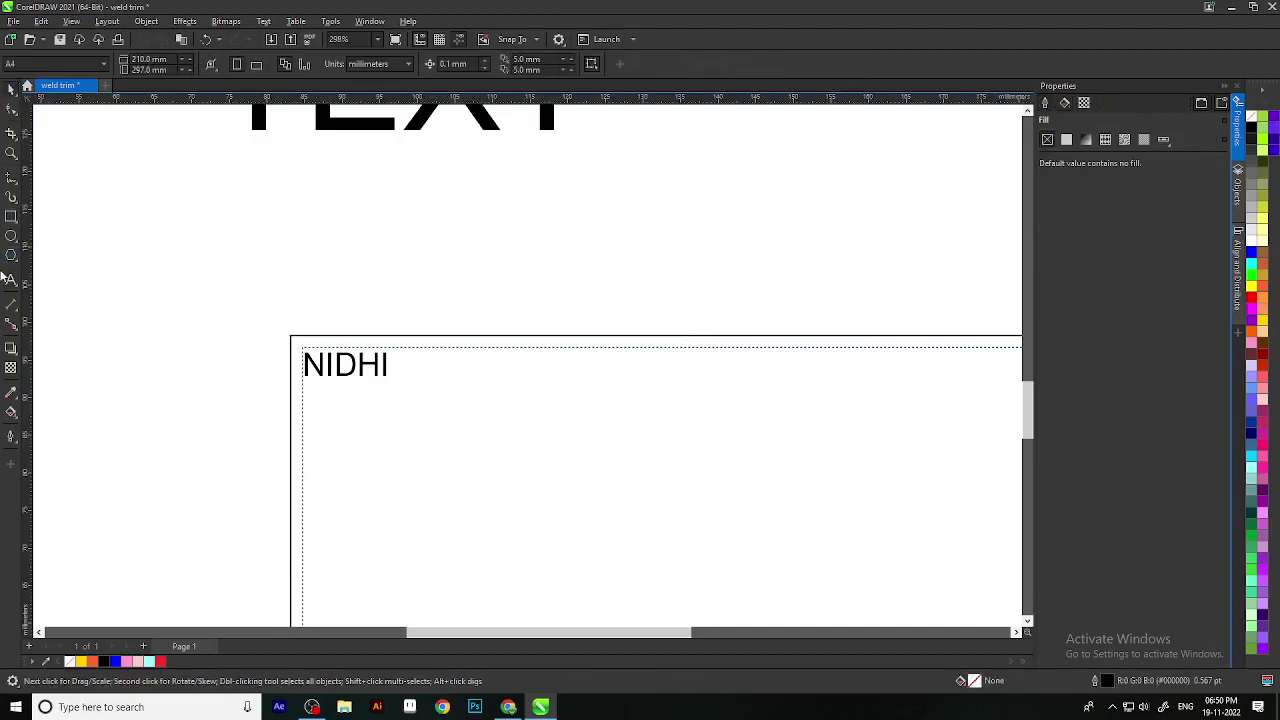
{"action": "left_click", "coordinate": [13, 279]}
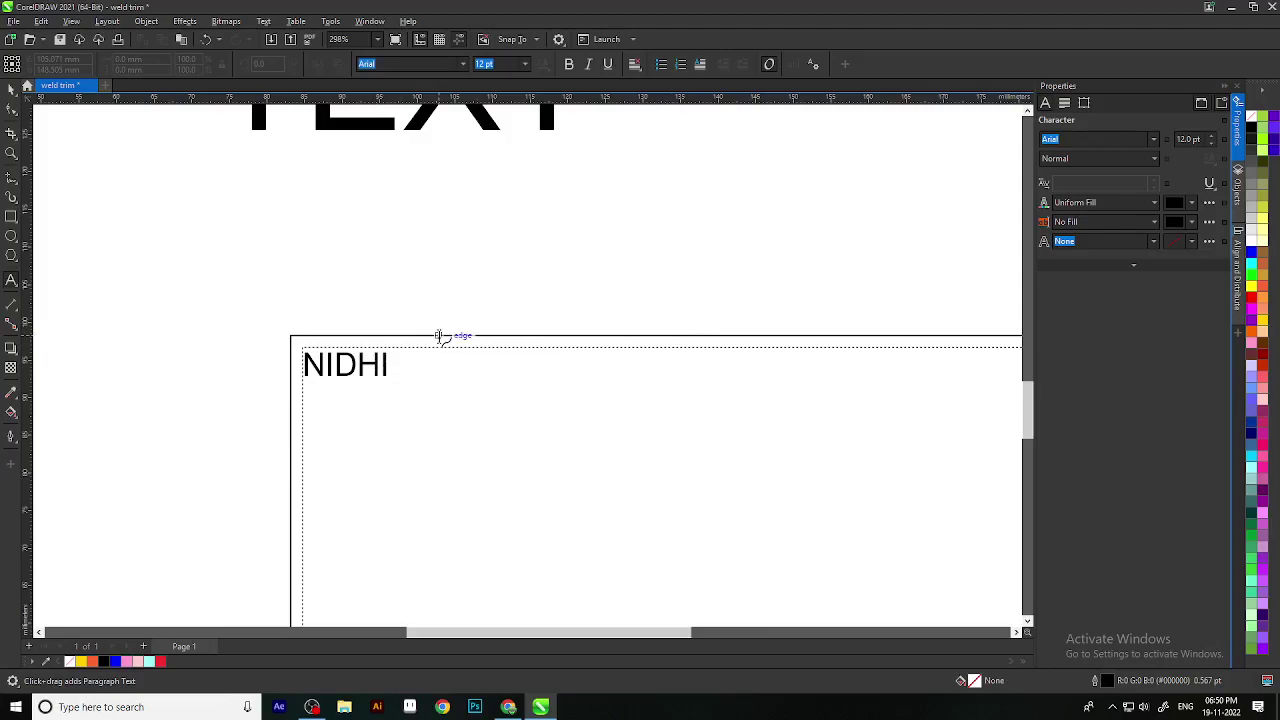
Step: Run NIDHI followed by a long string of I's along the frame's top edge
{"action": "left_click", "coordinate": [440, 336]}
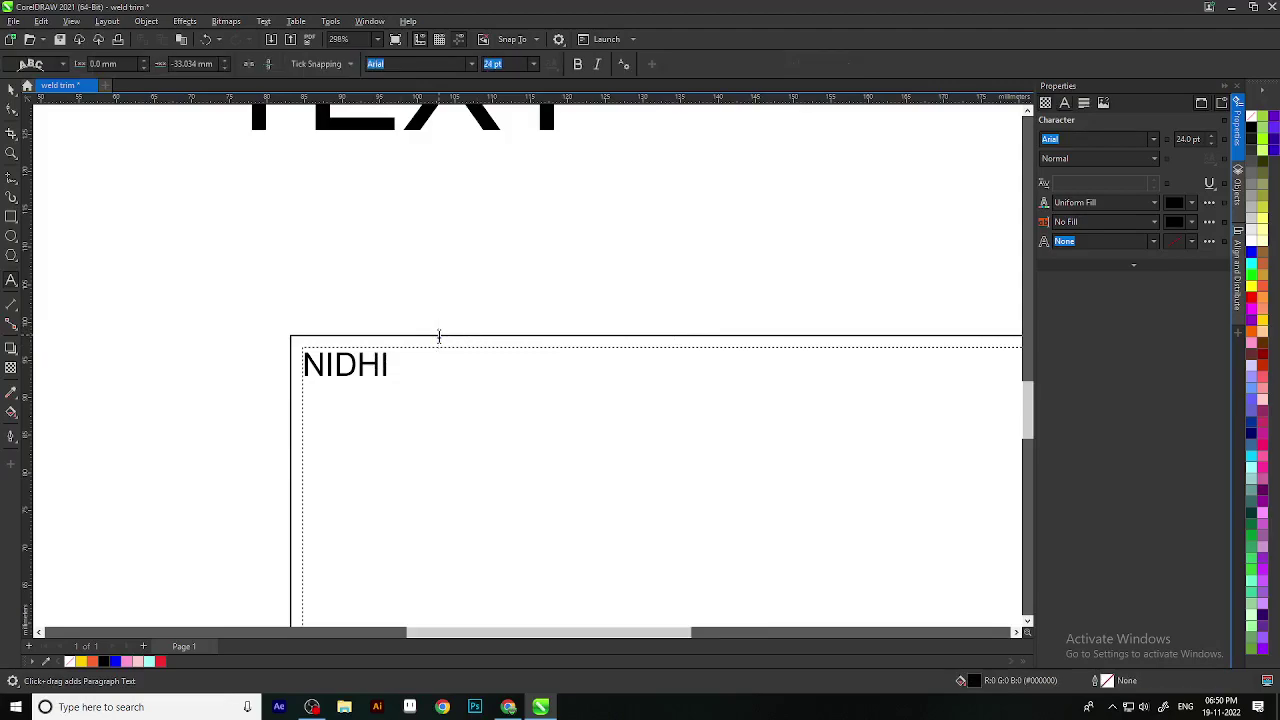
{"action": "type", "text": "NIDHI"}
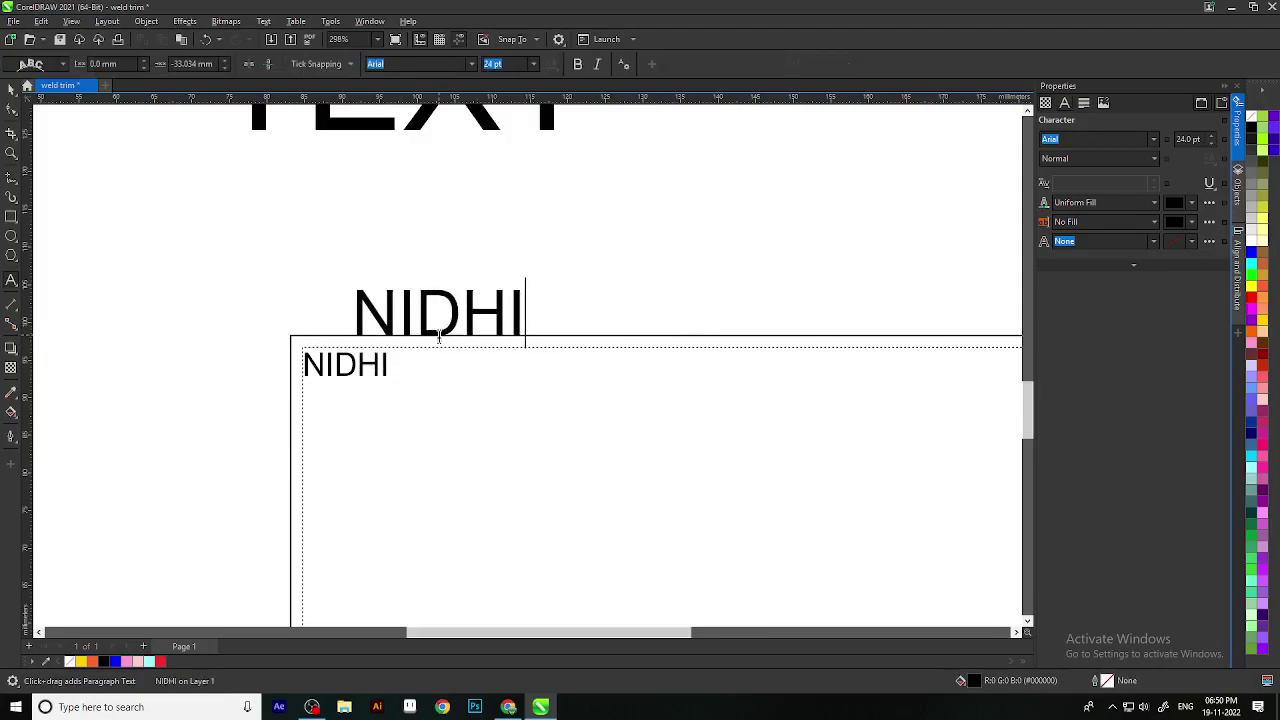
{"action": "type", "text": "IIIIIIIIIIIIIIIIIIIIIIIIIIIIIIIIIIIIIIIIIIIIIIIIIIIIIIIIIIIIIIIIIIIIIIIIIIIIIIIIIIIIIIIIIIIIIIIIIII"}
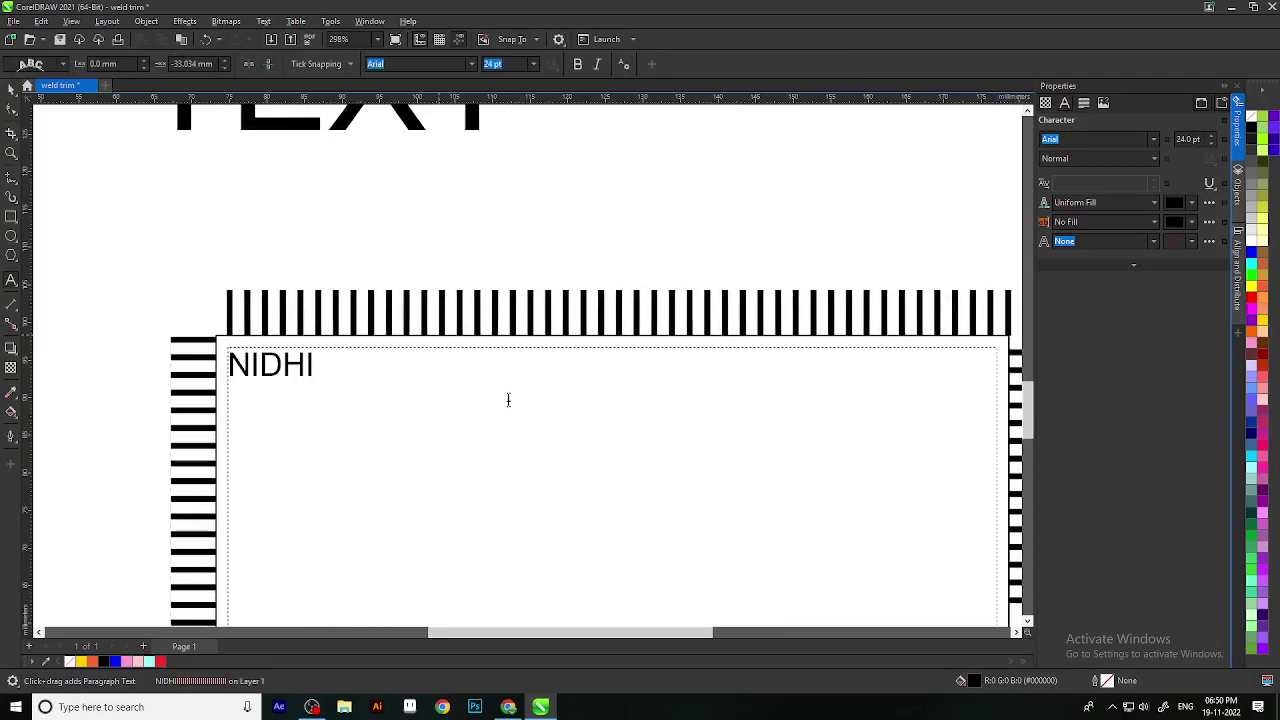
{"action": "type", "text": "IIIIIII"}
{"action": "scroll", "coordinate": [527, 457], "scroll_direction": "down", "scroll_amount": 2}
{"action": "type", "text": "IIIIIIIIIIIIIIIIIIIII"}
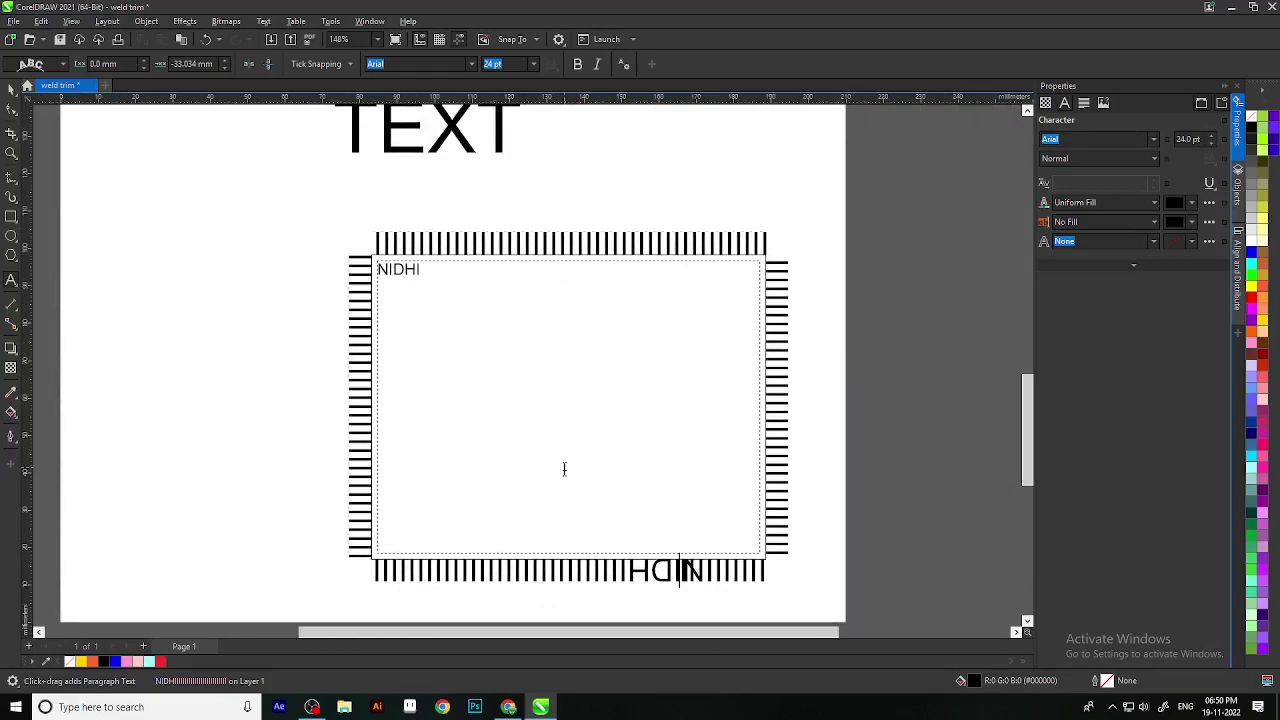
{"action": "type", "text": "I"}
{"action": "scroll", "coordinate": [563, 480], "scroll_direction": "down", "scroll_amount": 2}
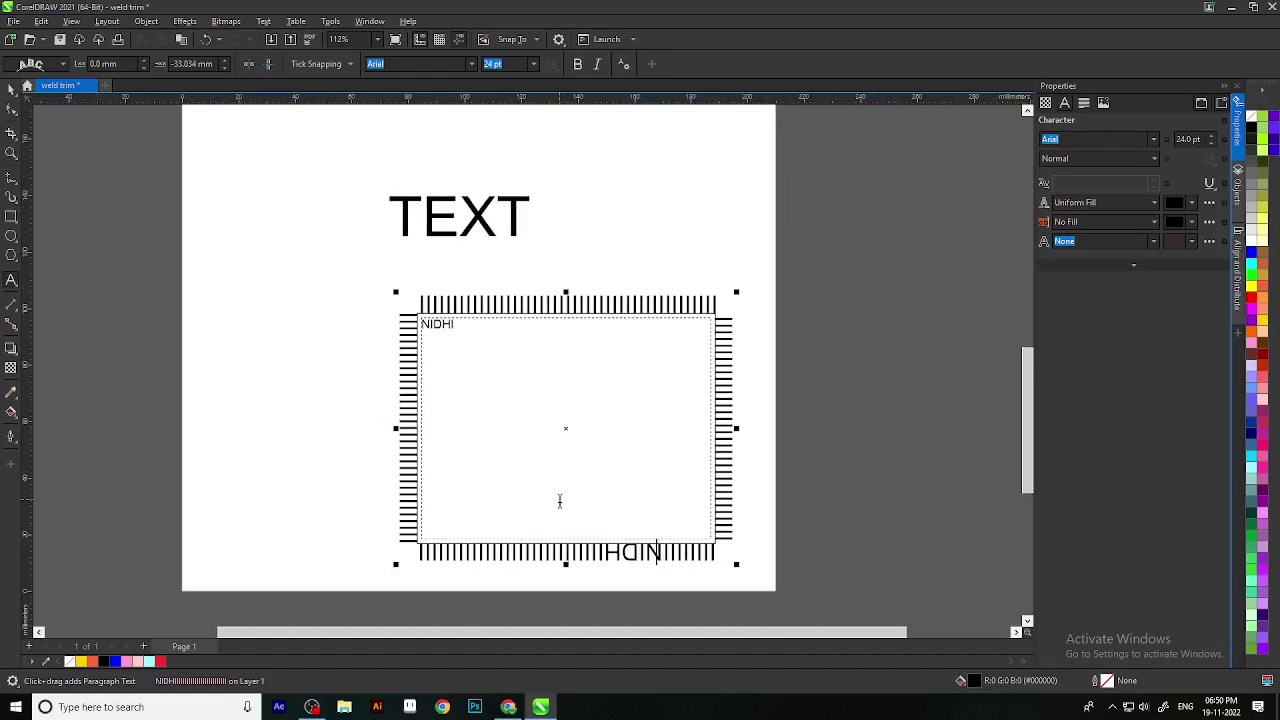
Step: Try a text orientation style on the frame text, then undo the added text
{"action": "left_click", "coordinate": [12, 88]}
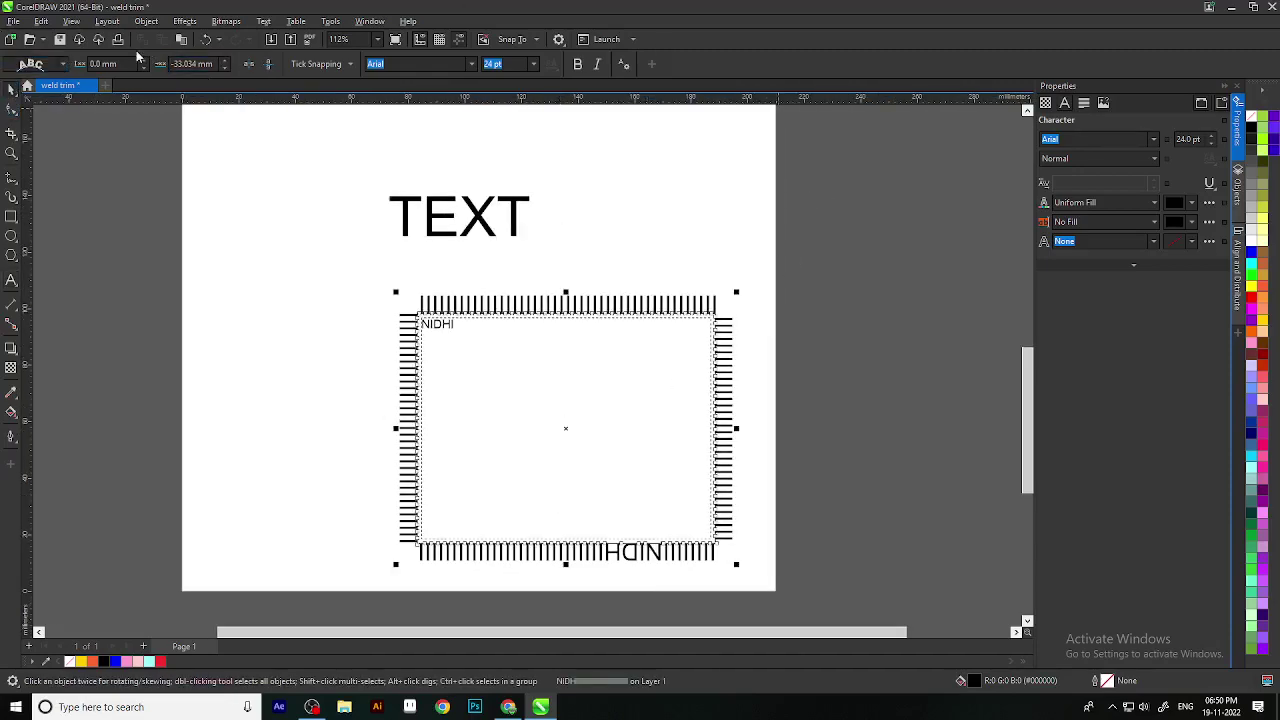
{"action": "left_click", "coordinate": [63, 64]}
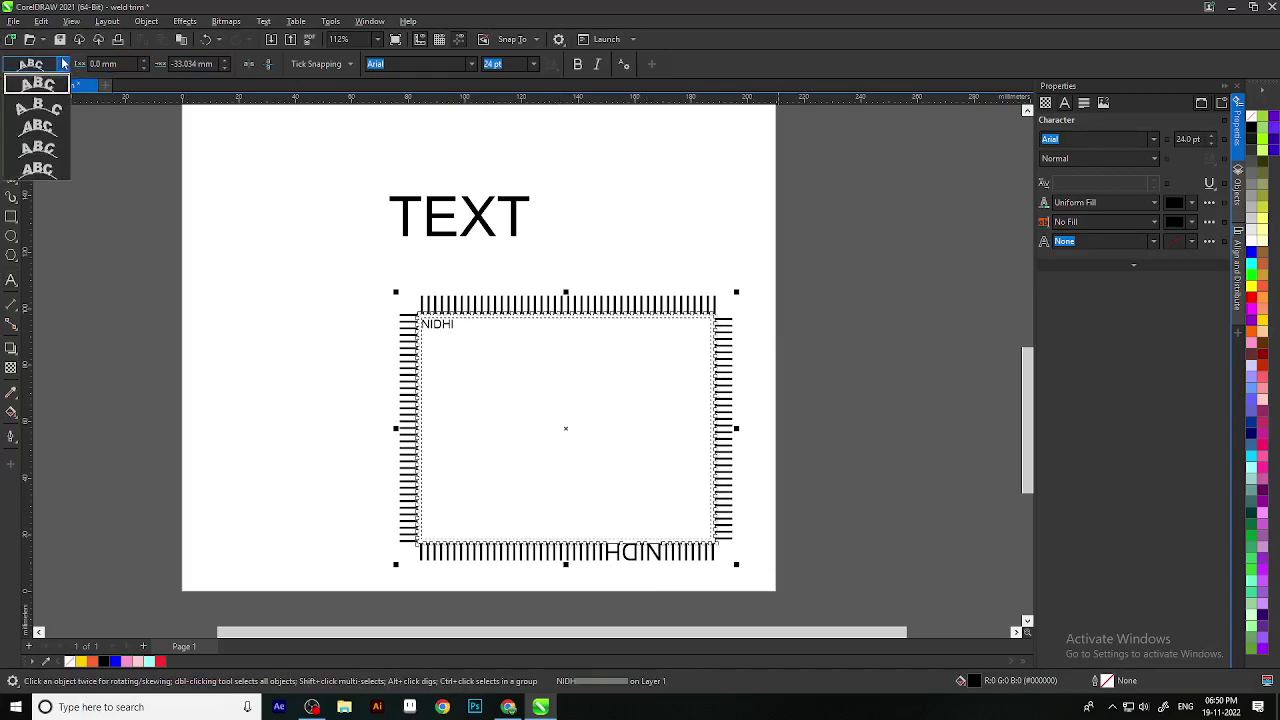
{"action": "left_click", "coordinate": [44, 117]}
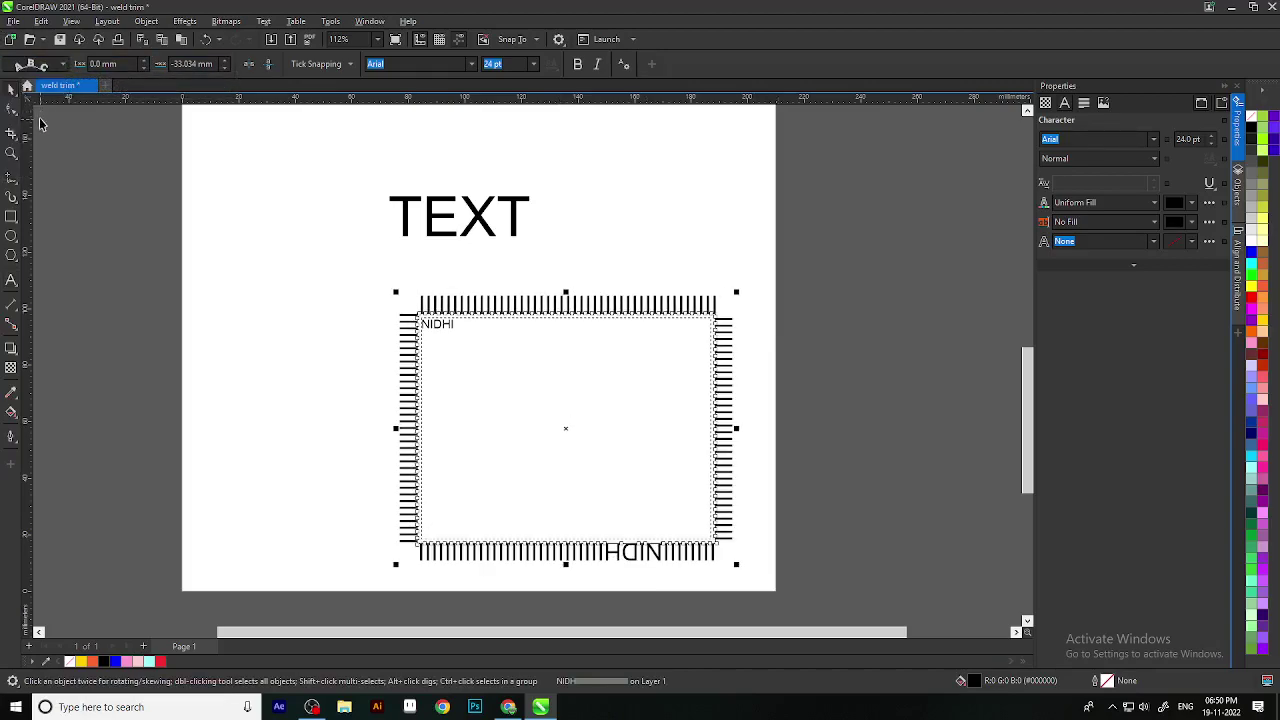
{"action": "left_click", "coordinate": [63, 64]}
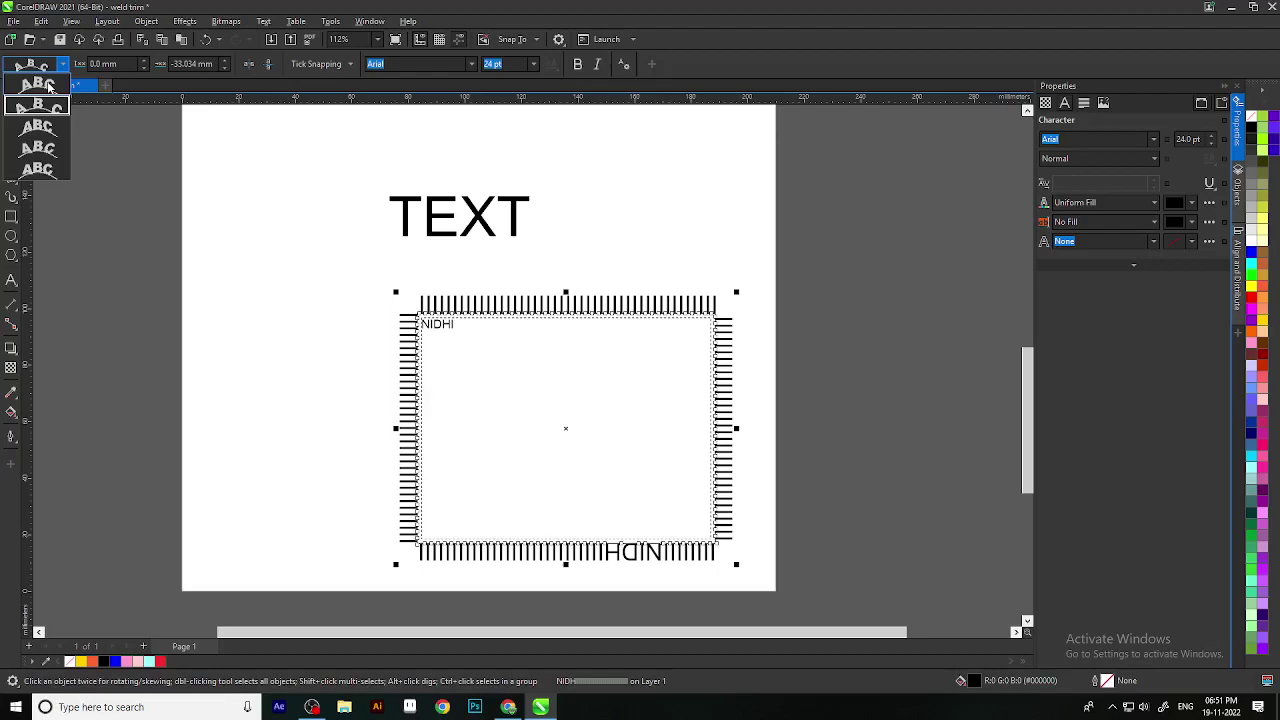
{"action": "scroll", "coordinate": [650, 555], "scroll_direction": "up", "scroll_amount": 1}
{"action": "scroll", "coordinate": [660, 556], "scroll_direction": "down", "scroll_amount": 1}
{"action": "left_click", "coordinate": [678, 557]}
{"action": "left_click", "coordinate": [674, 556]}
{"action": "left_click", "coordinate": [676, 557]}
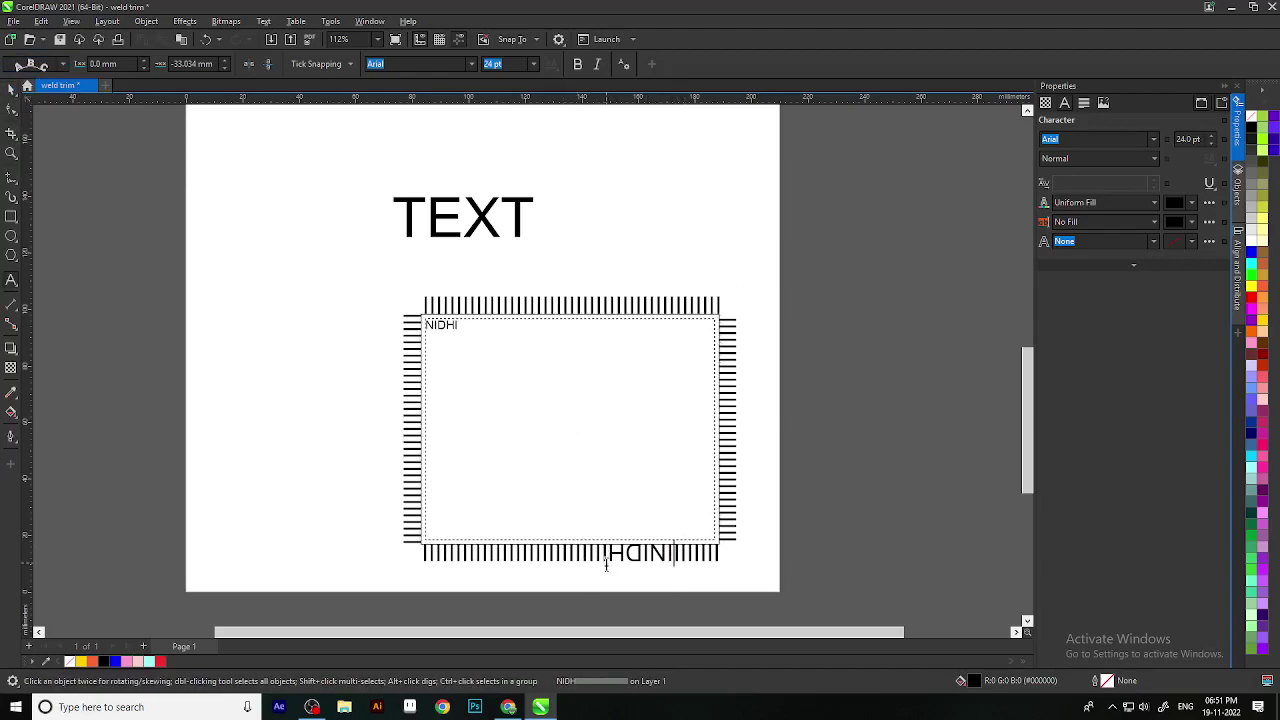
{"action": "key", "text": "ctrl+z"}
{"action": "key", "text": "ctrl+z"}
{"action": "key", "text": "ctrl+z"}
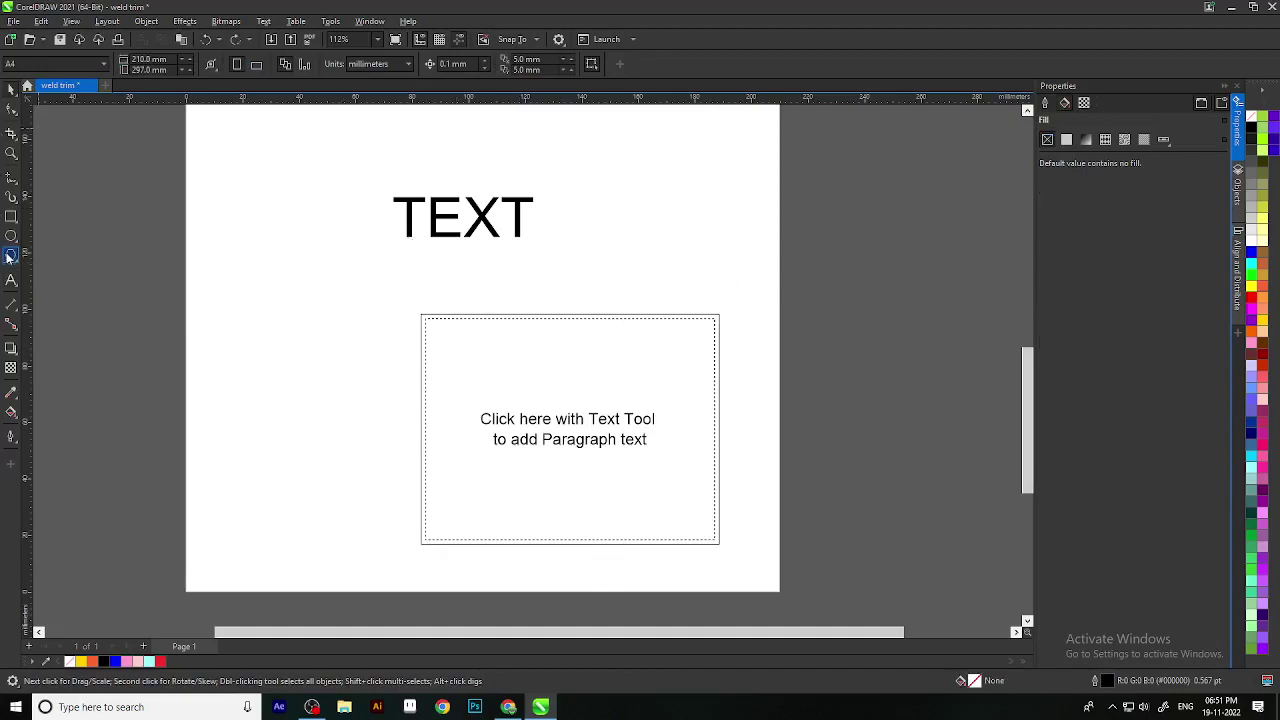
Step: Type 'NIDHI NIDHI NIDHI NIDHI' along the frame's top edge with the Text tool
{"action": "left_click", "coordinate": [11, 280]}
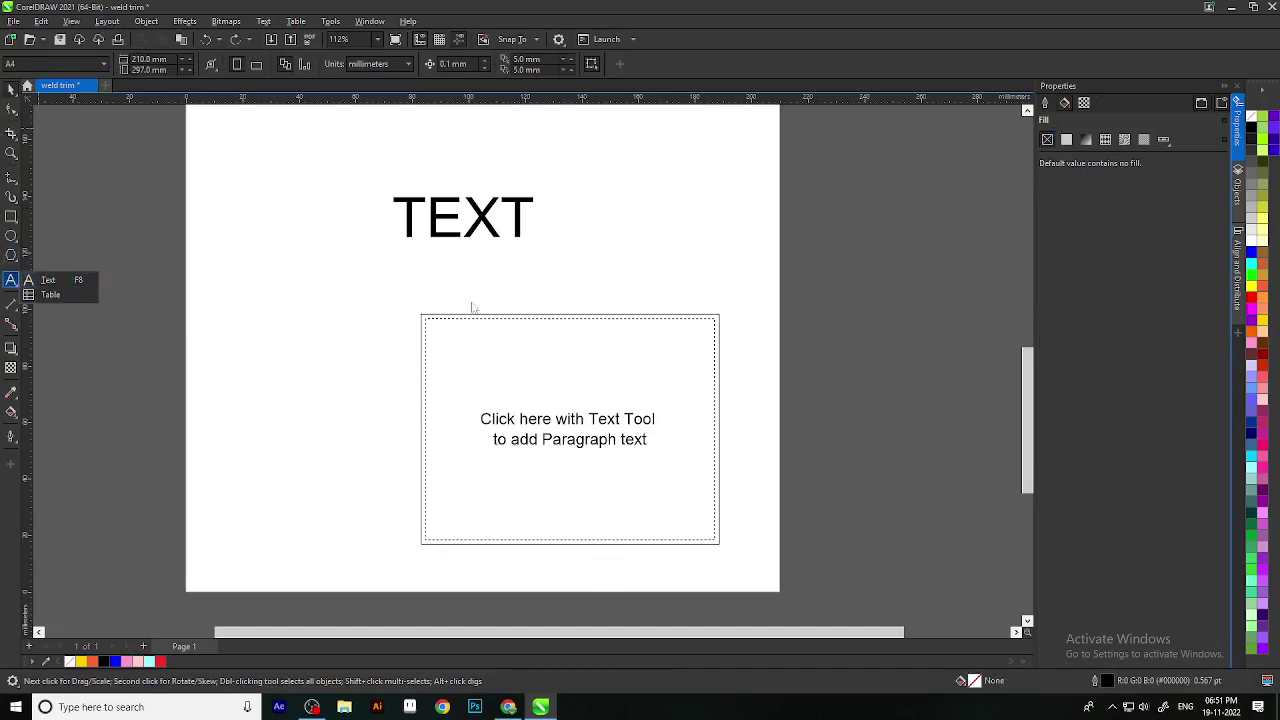
{"action": "left_click", "coordinate": [47, 280]}
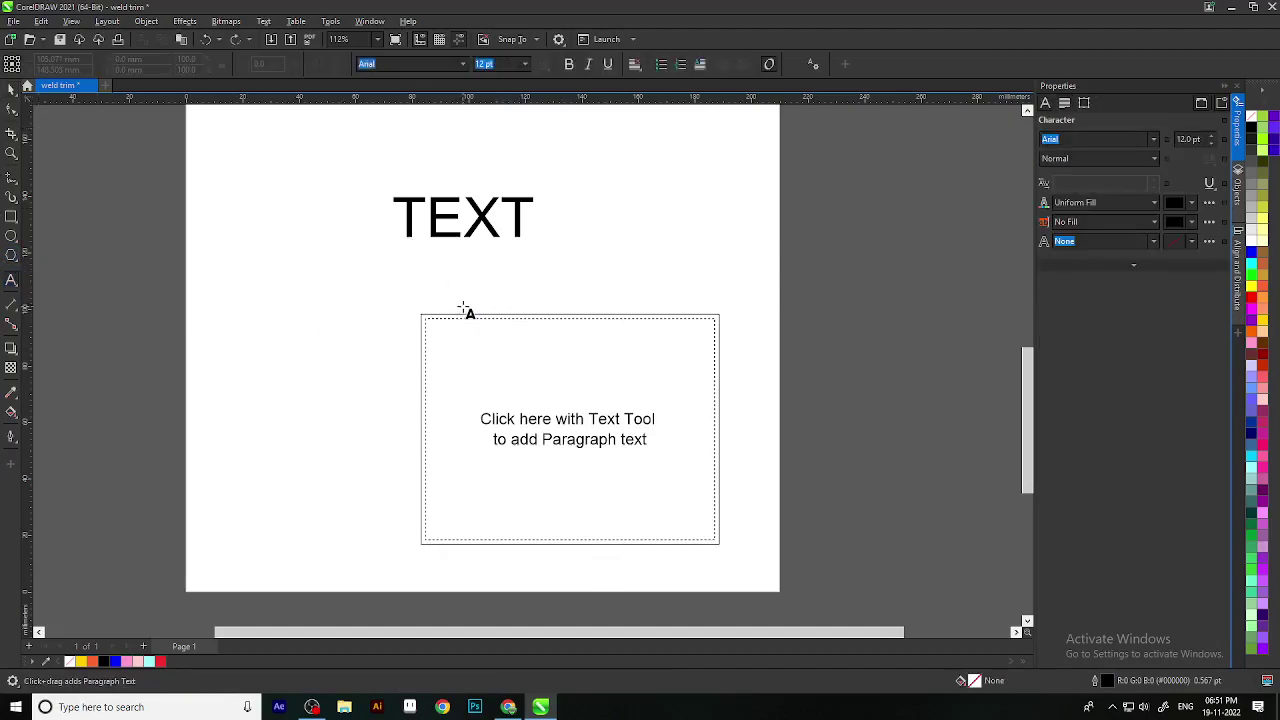
{"action": "left_click", "coordinate": [467, 316]}
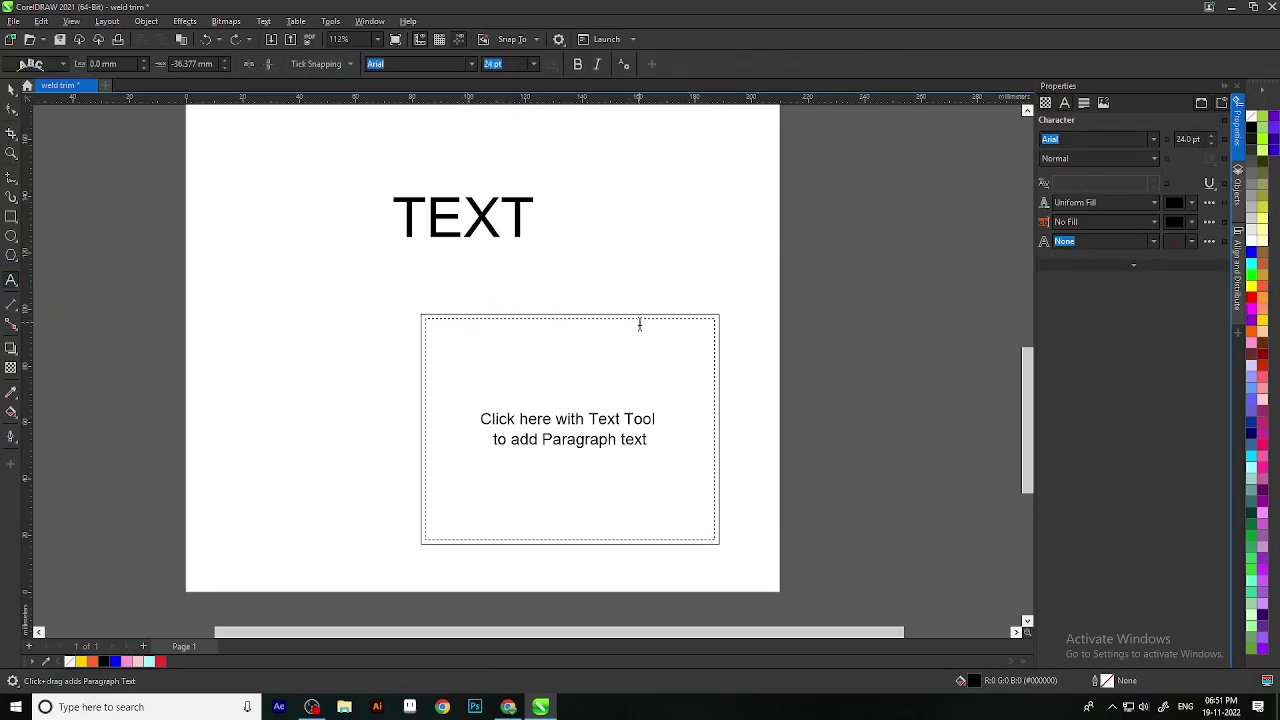
{"action": "type", "text": "NIDHI "}
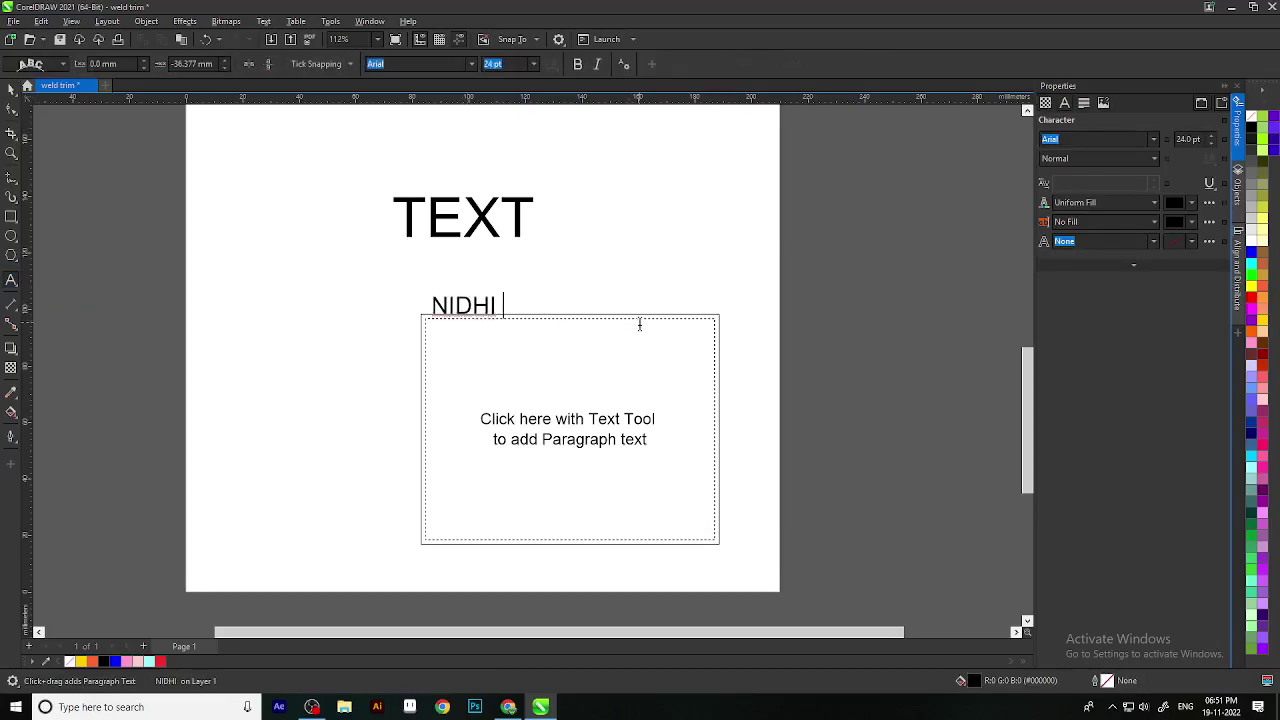
{"action": "type", "text": "NIDHI NIDHI NIDHI"}
{"action": "key", "text": "Escape"}
Step: Paste extra copies of NIDHI at the end until the text wraps all four sides
{"action": "left_click_drag", "start_coordinate": [541, 305], "coordinate": [604, 307]}
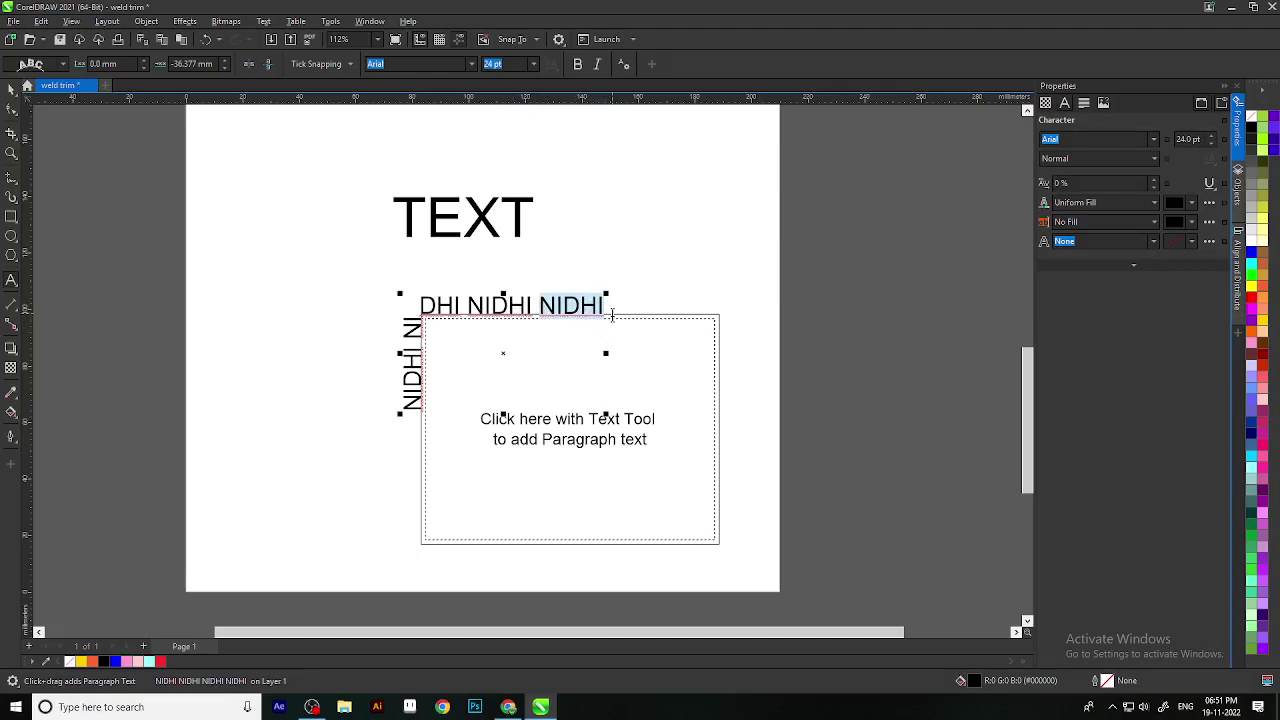
{"action": "left_click", "coordinate": [617, 314]}
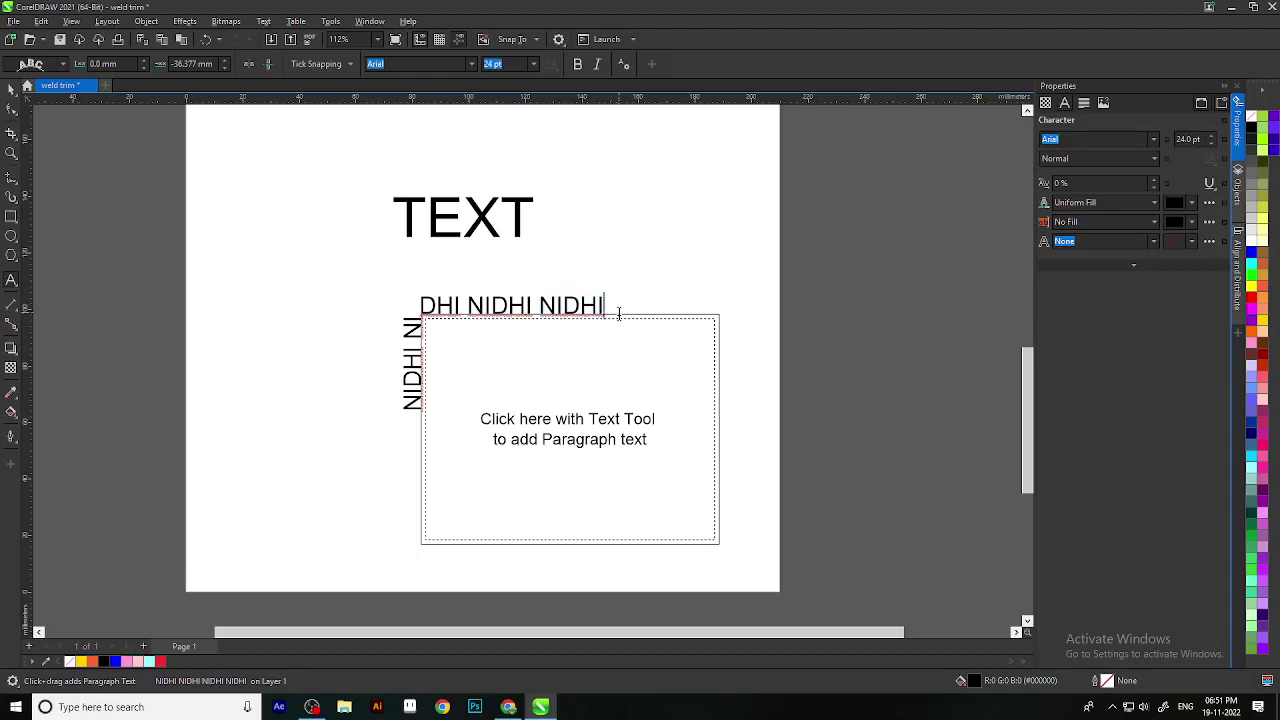
{"action": "key", "text": "ctrl+v"}
{"action": "key", "text": "ctrl+v"}
{"action": "key", "text": "ctrl+v"}
{"action": "key", "text": "ctrl+v"}
{"action": "key", "text": "ctrl+v"}
{"action": "key", "text": "ctrl+v"}
{"action": "key", "text": "ctrl+v"}
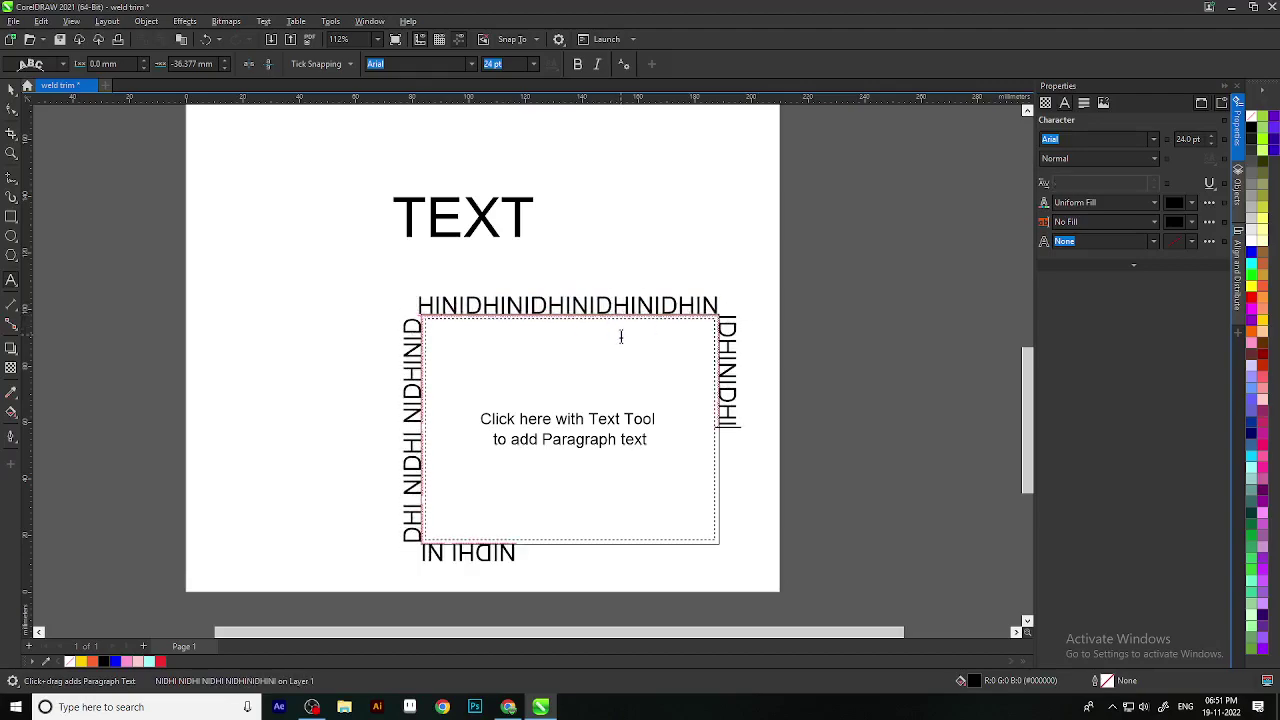
{"action": "key", "text": "ctrl+v"}
{"action": "key", "text": "ctrl+v"}
{"action": "key", "text": "ctrl+v"}
{"action": "key", "text": "ctrl+v"}
{"action": "key", "text": "ctrl+space"}
{"action": "scroll", "coordinate": [561, 234], "scroll_direction": "down", "scroll_amount": 2}
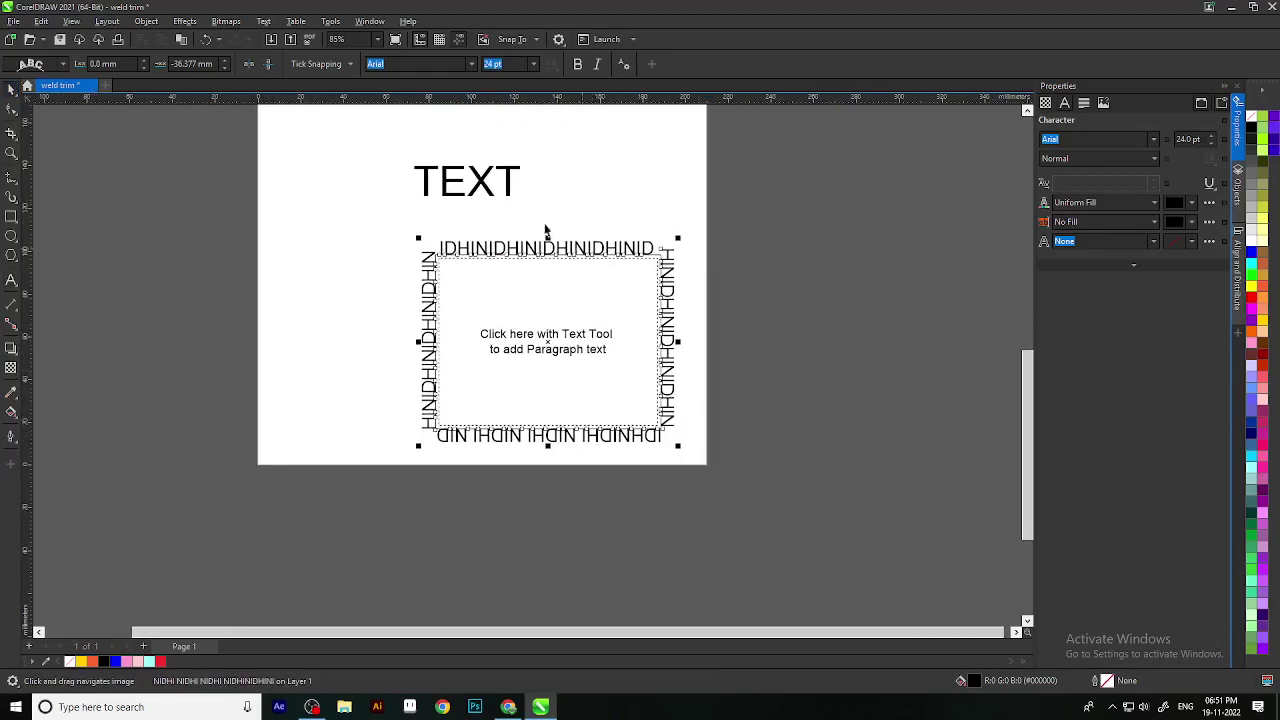
{"action": "scroll", "coordinate": [561, 234], "scroll_direction": "up", "scroll_amount": 2}
{"action": "left_click", "coordinate": [62, 63]}
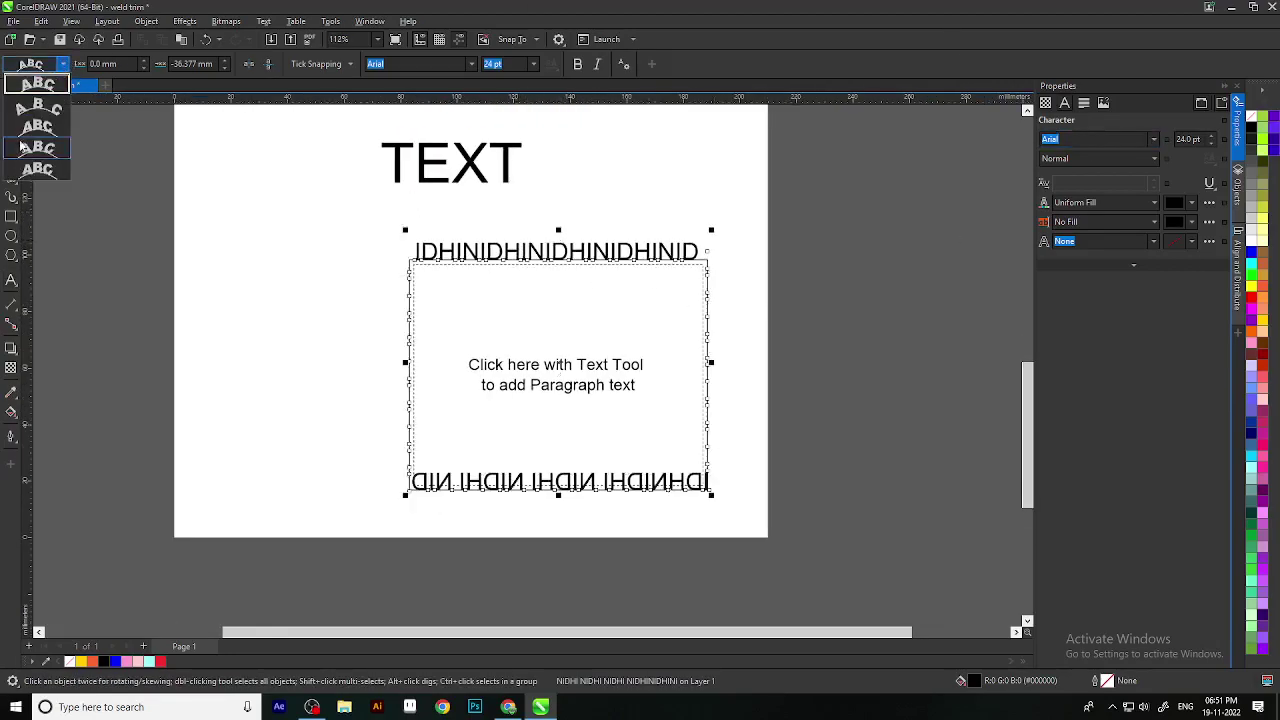
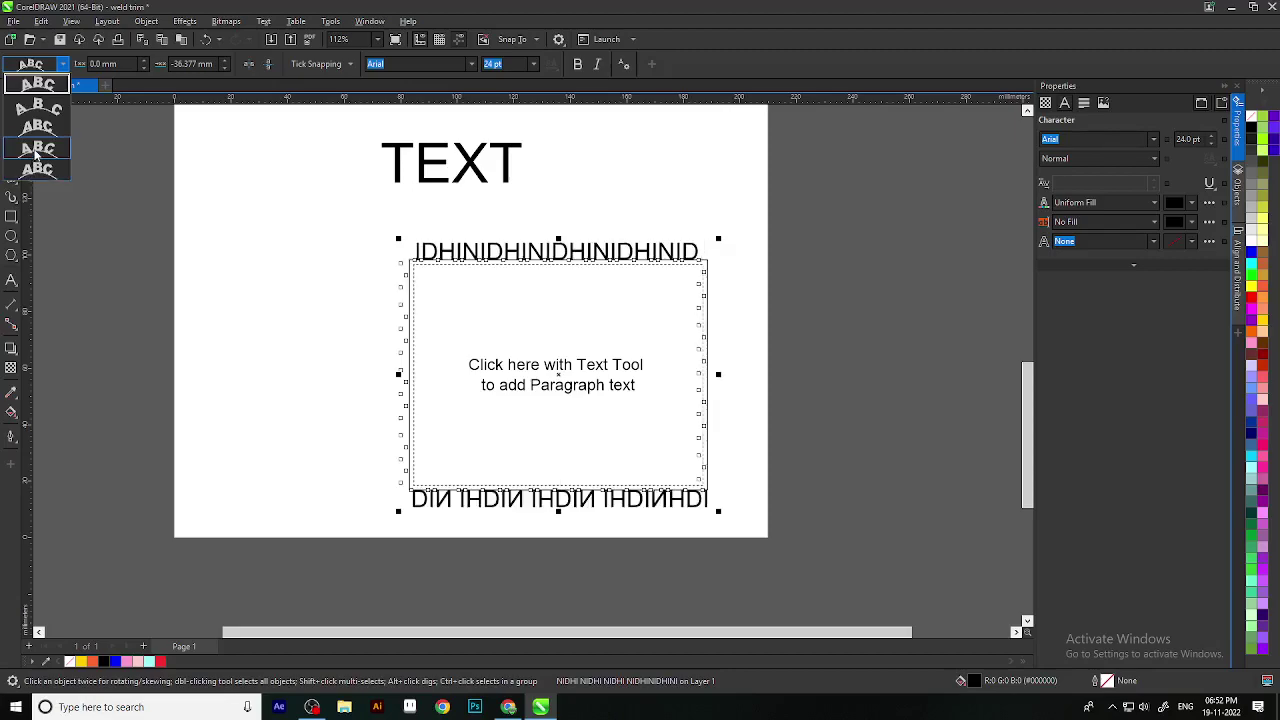
Step: Fit the text around all four sides of the frame and toggle horizontal and vertical mirroring
{"action": "left_click", "coordinate": [63, 64]}
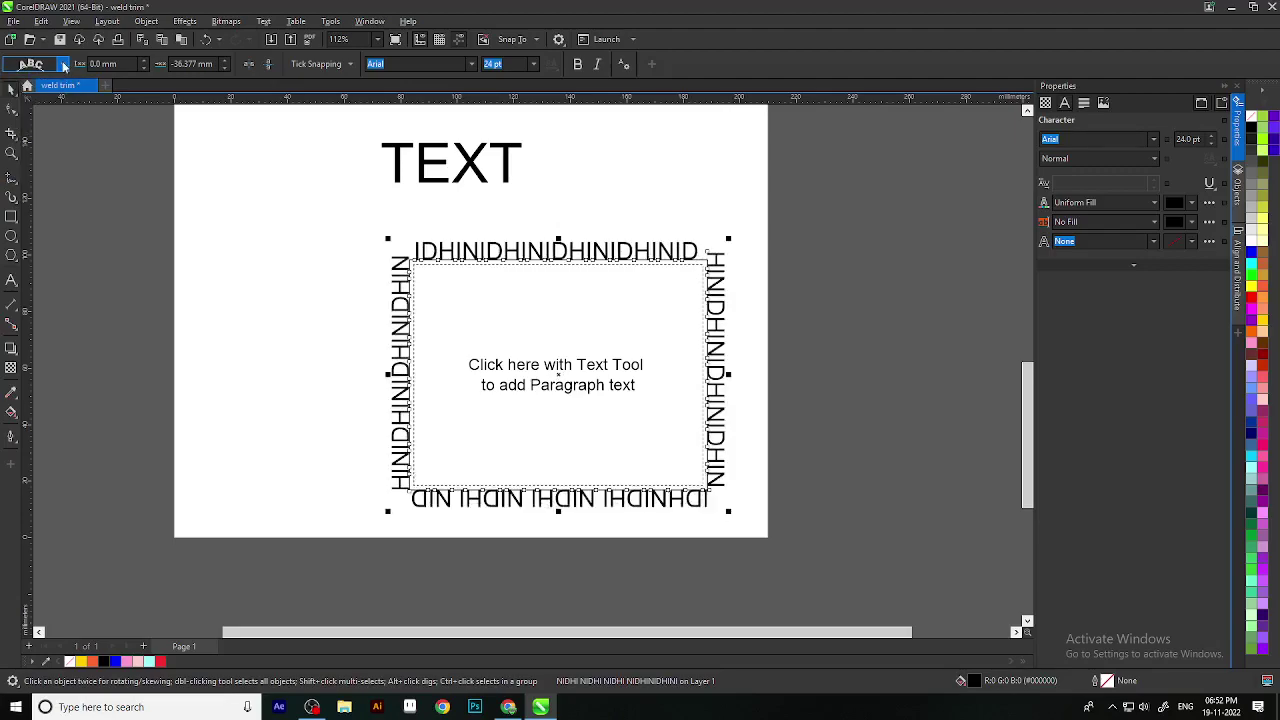
{"action": "left_click", "coordinate": [249, 65]}
{"action": "left_click", "coordinate": [249, 64]}
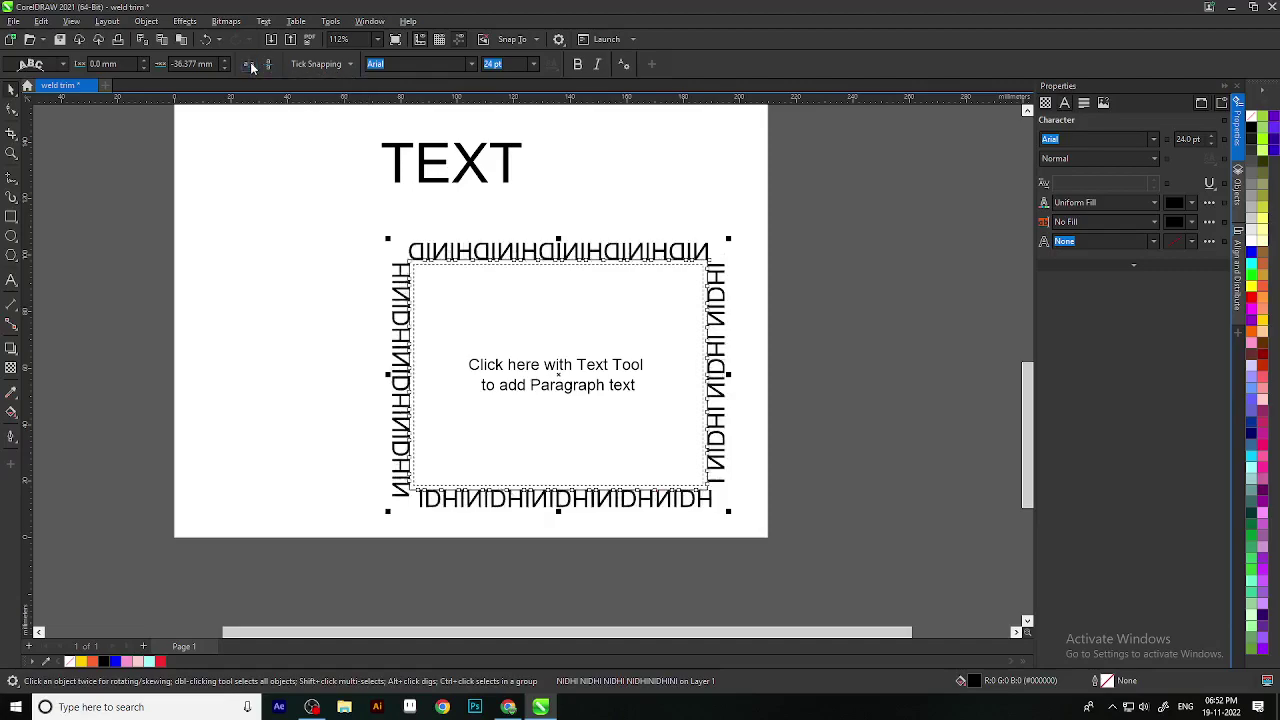
{"action": "left_click", "coordinate": [267, 64]}
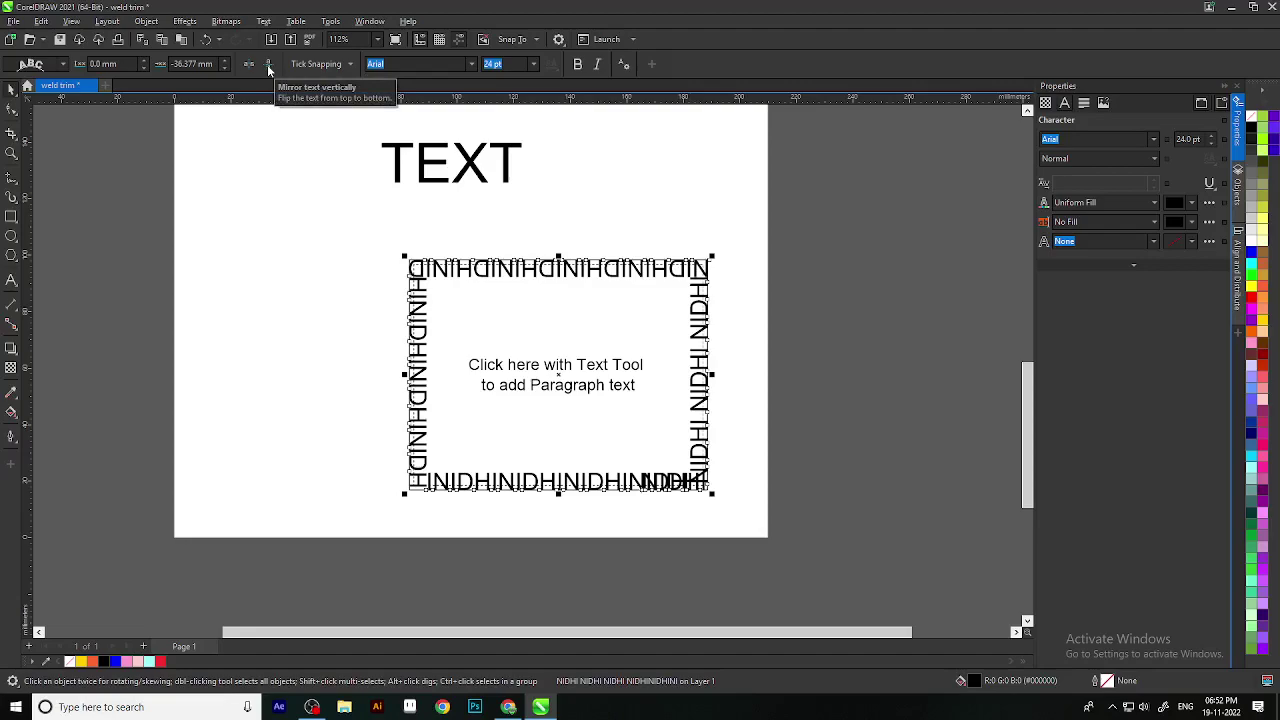
{"action": "left_click", "coordinate": [267, 64]}
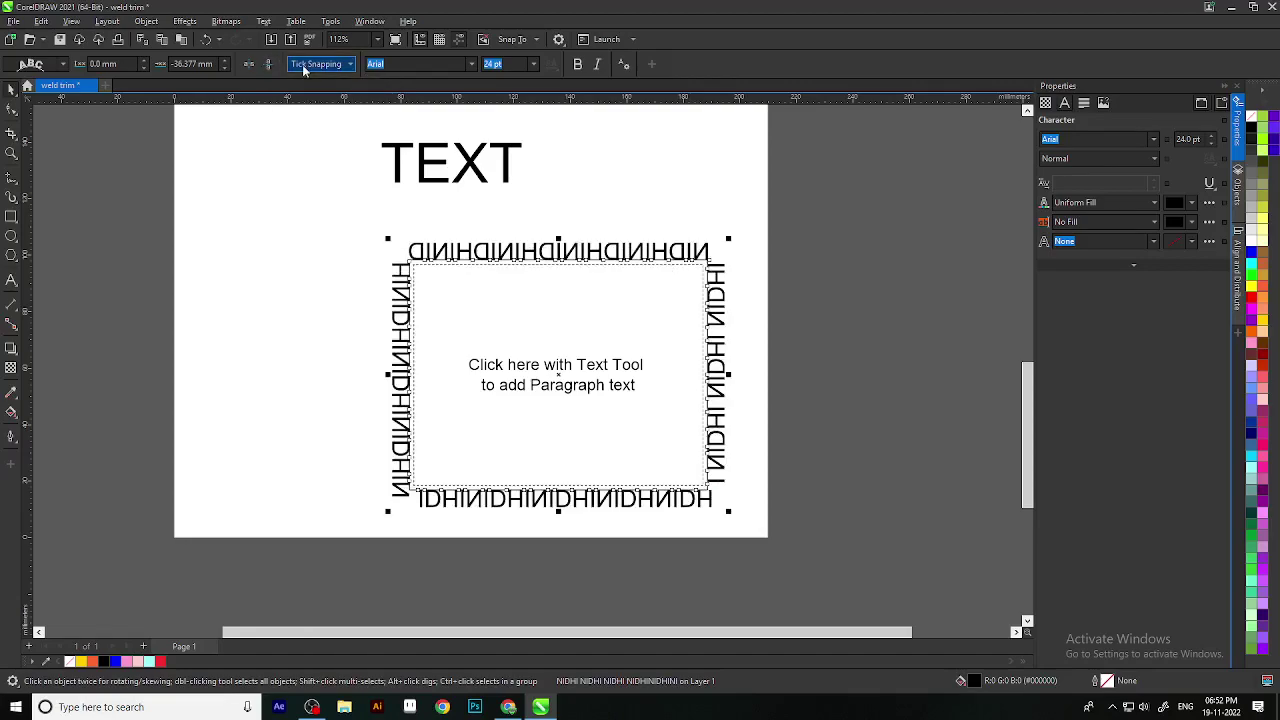
Step: Check the Tick Snapping options, then undo the path-text changes
{"action": "left_click", "coordinate": [313, 64]}
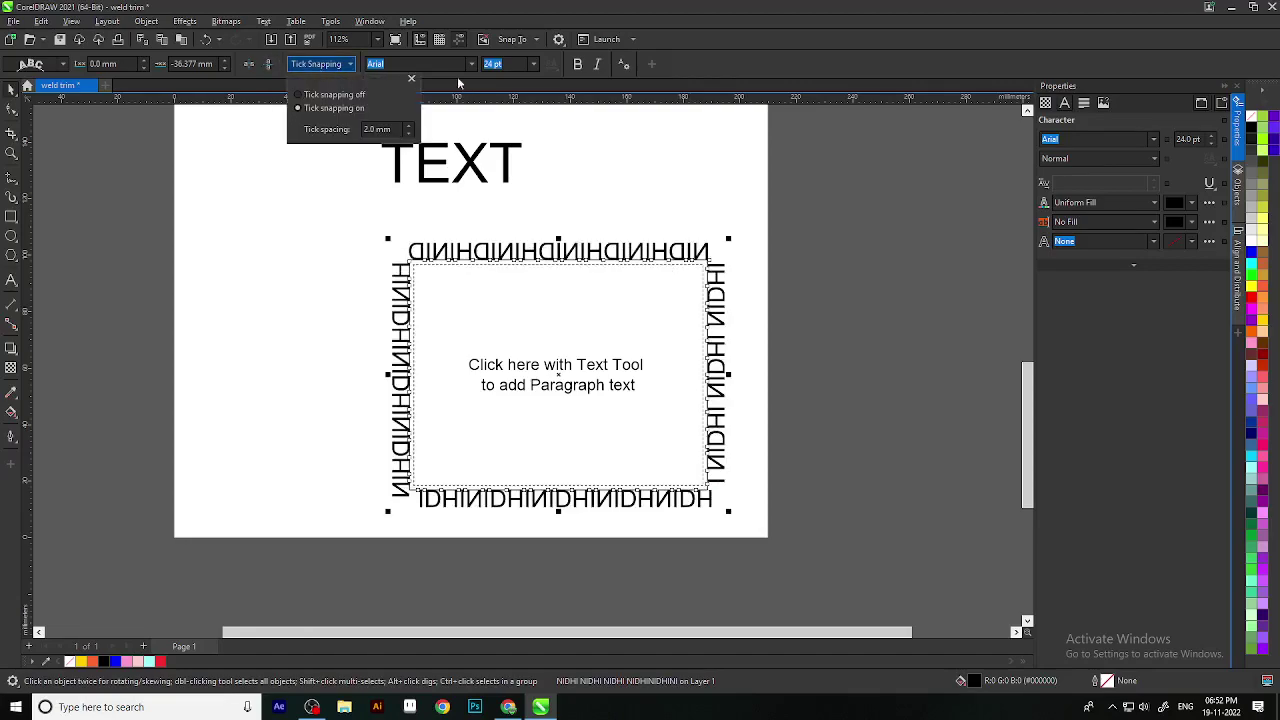
{"action": "left_click", "coordinate": [411, 78]}
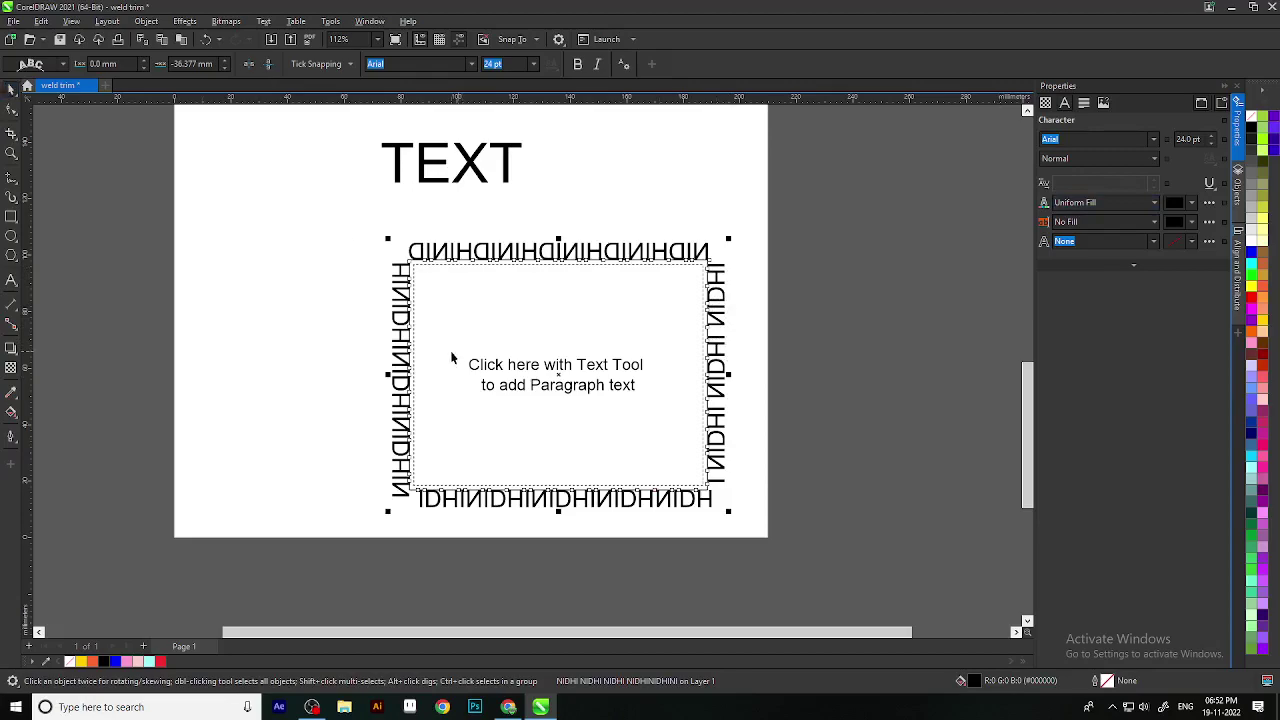
{"action": "key", "text": "ctrl+z"}
{"action": "key", "text": "ctrl+z"}
{"action": "key", "text": "ctrl+z"}
{"action": "key", "text": "ctrl+z"}
{"action": "key", "text": "ctrl+z"}
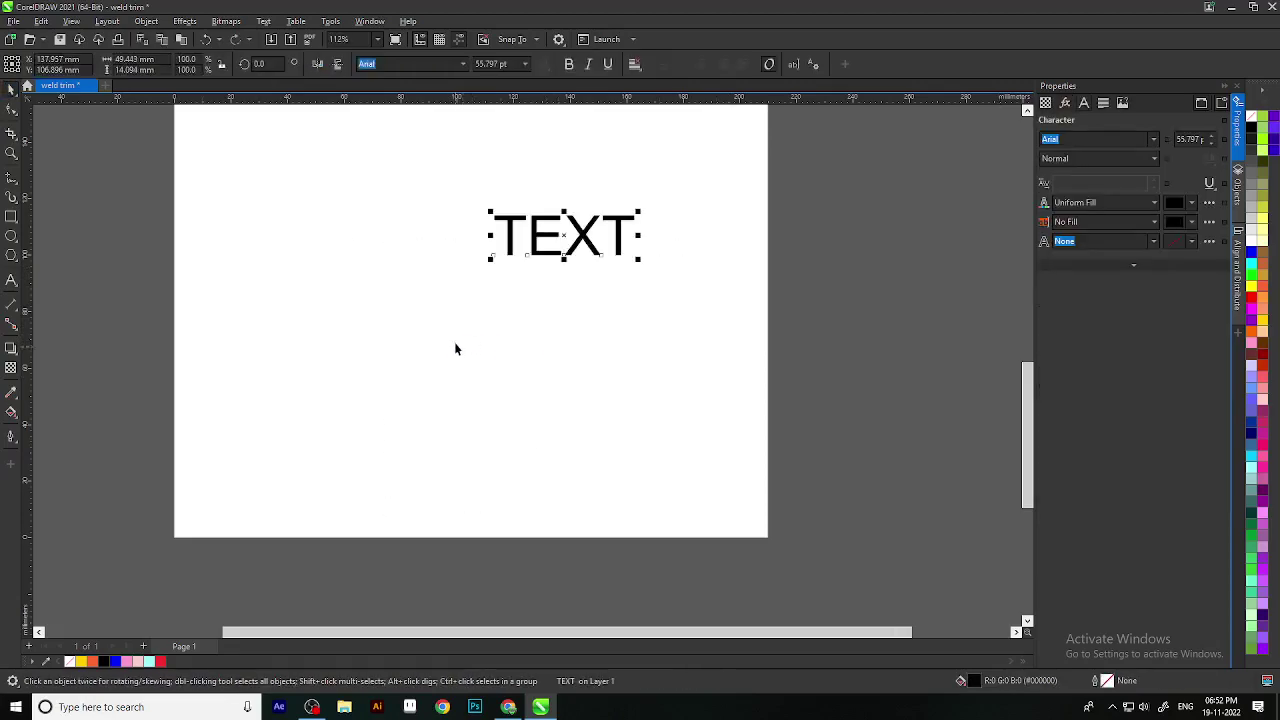
Step: Undo until the text around the frame is gone, and reframe the ring, TEXT and empty frame
{"action": "scroll", "coordinate": [596, 365], "scroll_direction": "down", "scroll_amount": 2}
{"action": "scroll", "coordinate": [600, 362], "scroll_direction": "up", "scroll_amount": 1}
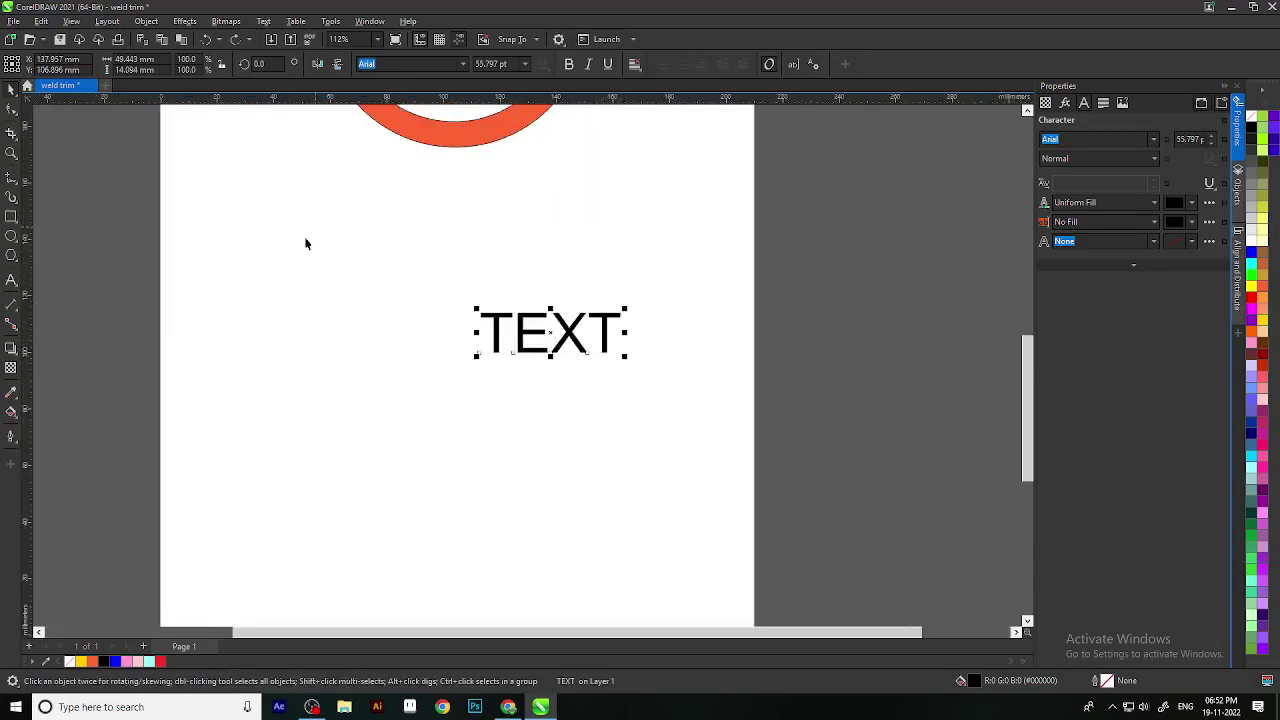
{"action": "scroll", "coordinate": [456, 353], "scroll_direction": "down", "scroll_amount": 1}
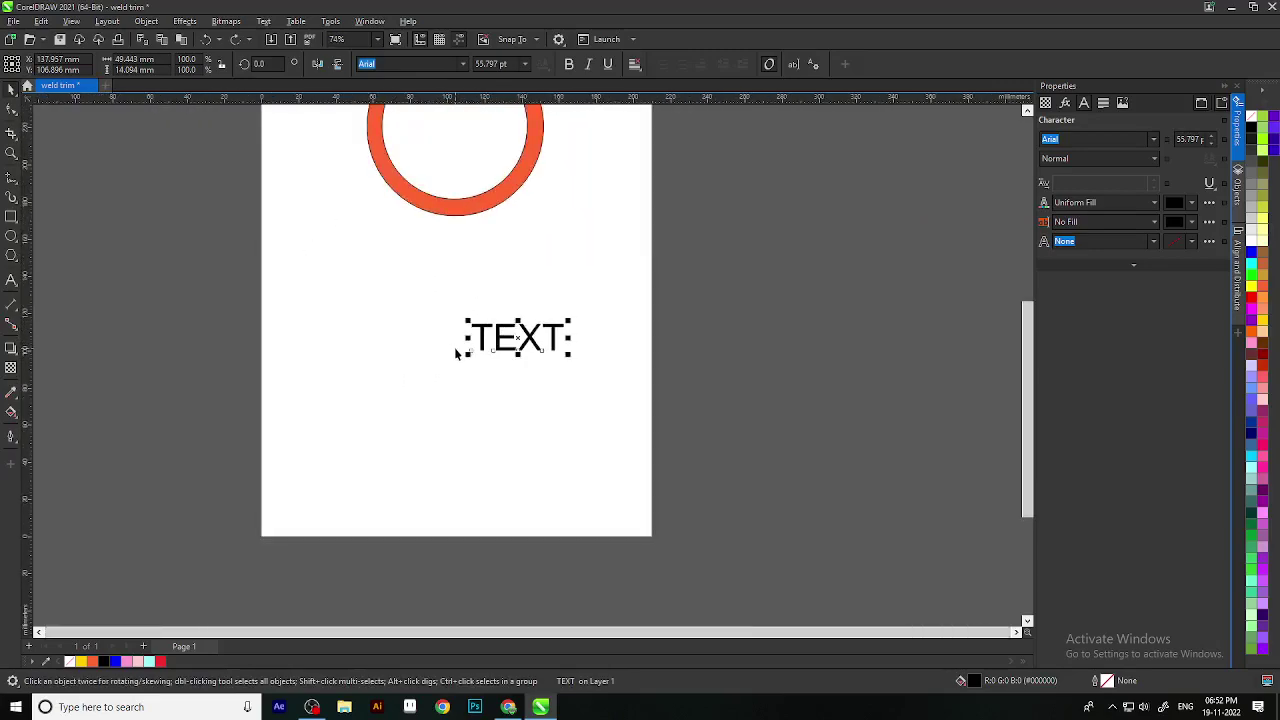
{"action": "key", "text": "ctrl+z"}
{"action": "key", "text": "ctrl+z"}
{"action": "key", "text": "ctrl+z"}
{"action": "key", "text": "ctrl+z"}
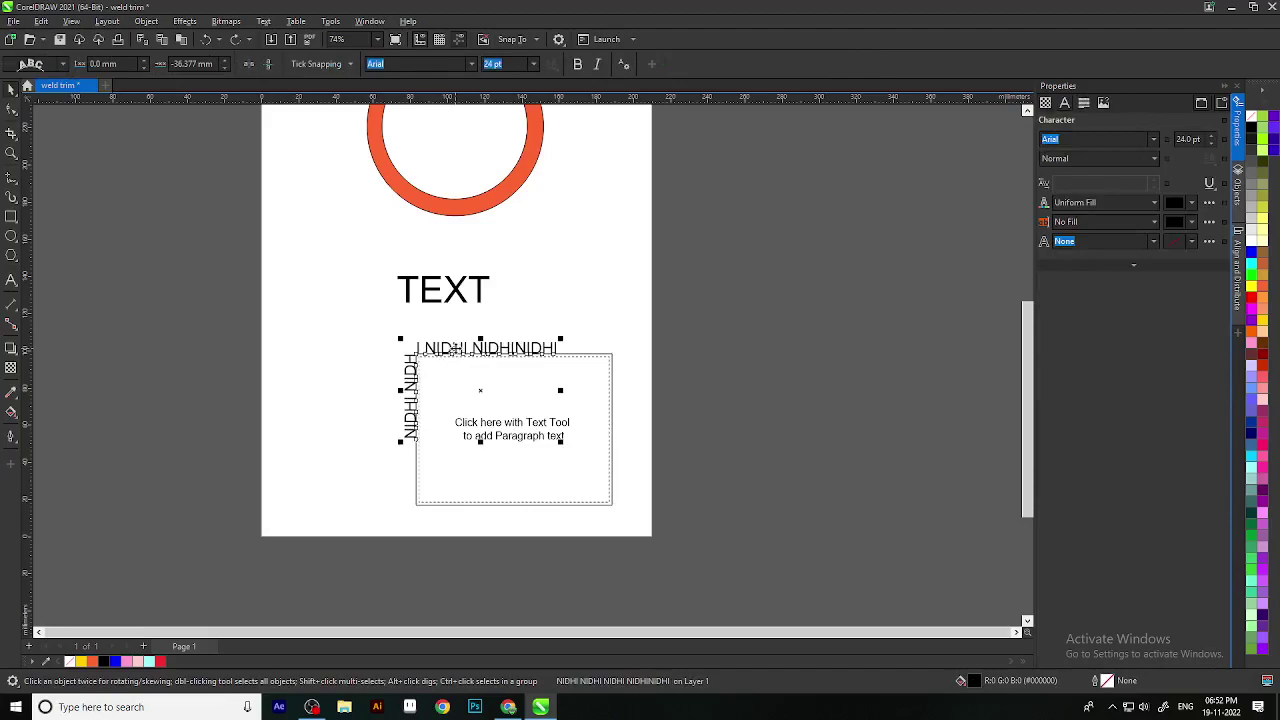
{"action": "key", "text": "ctrl+z"}
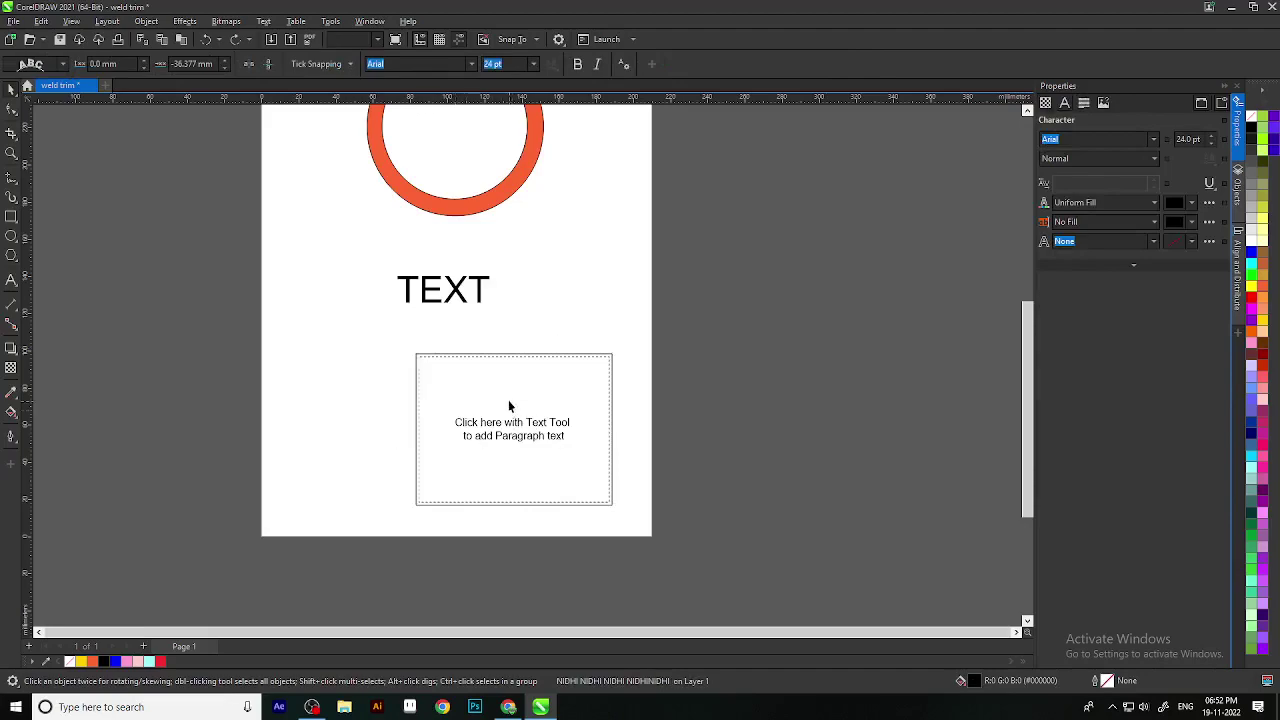
{"action": "scroll", "coordinate": [531, 436], "scroll_direction": "up", "scroll_amount": 3}
{"action": "scroll", "coordinate": [476, 374], "scroll_direction": "down", "scroll_amount": 1}
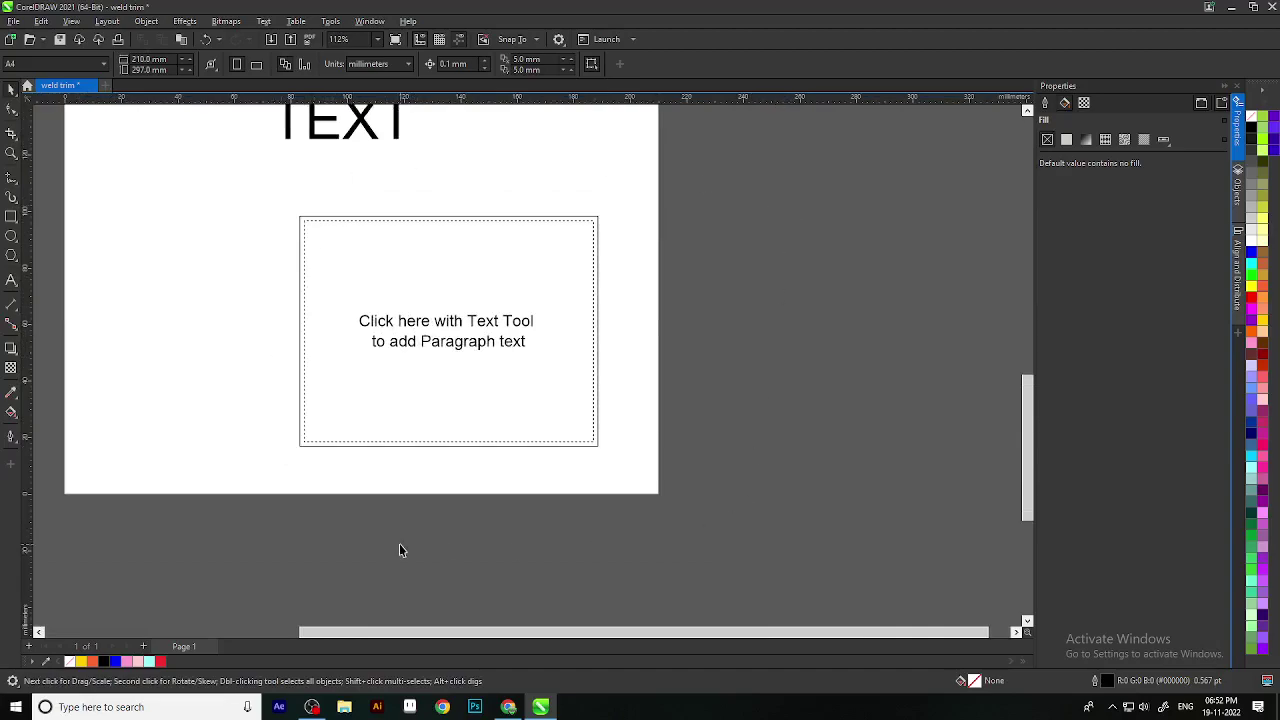
{"action": "left_click_drag", "start_coordinate": [399, 544], "coordinate": [434, 578]}
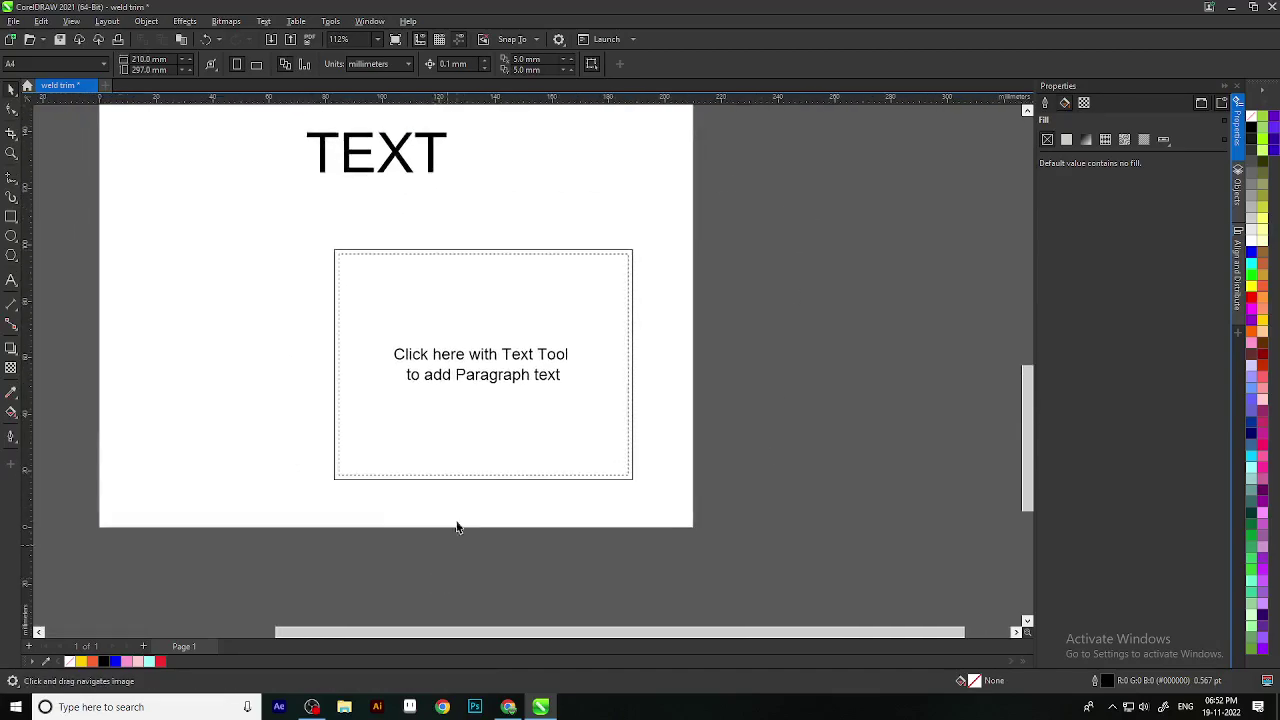
{"action": "scroll", "coordinate": [443, 560], "scroll_direction": "down", "scroll_amount": 2}
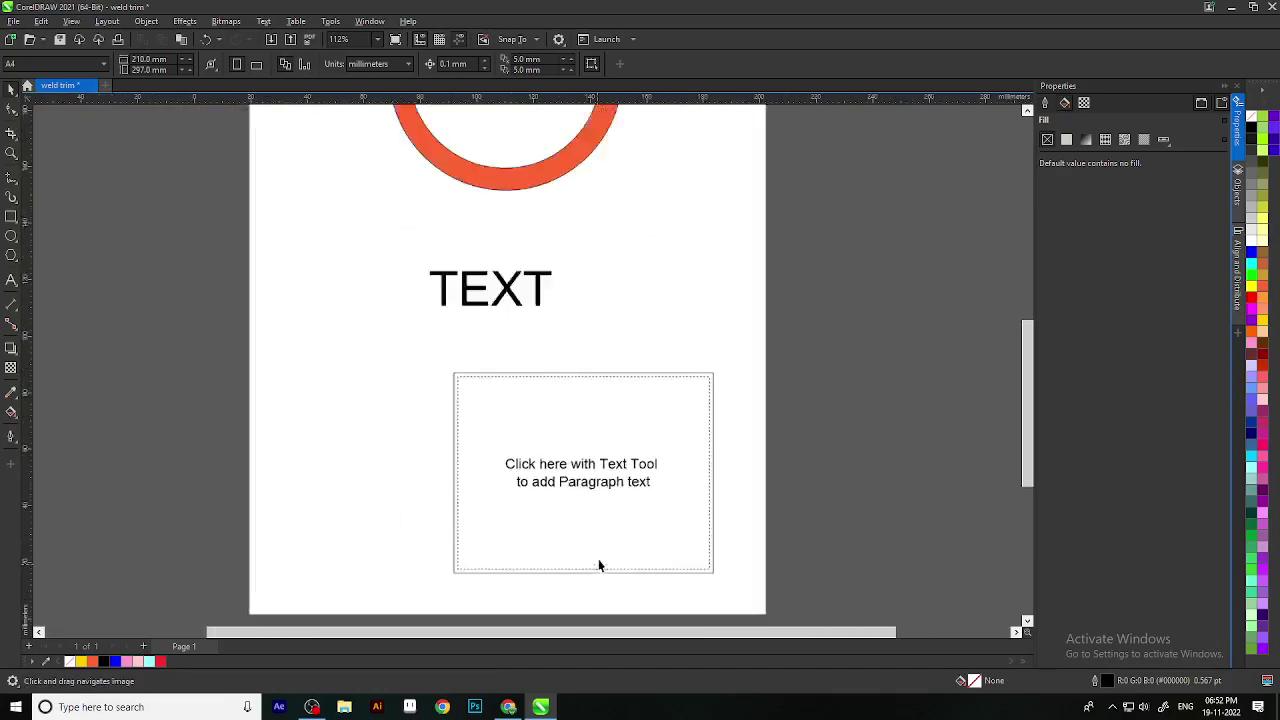
Step: Draw an upward-arching open curve with the Pen tool below the orange ring
{"action": "left_click", "coordinate": [12, 178]}
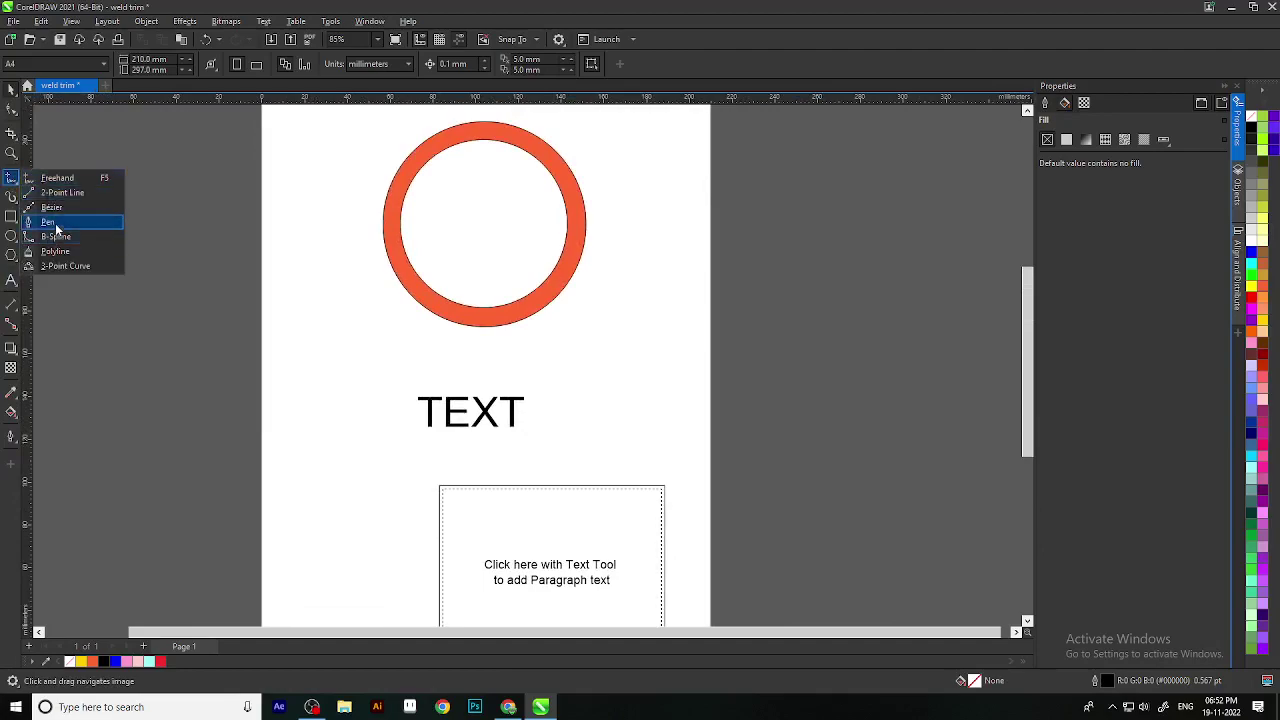
{"action": "left_click", "coordinate": [52, 216]}
{"action": "scroll", "coordinate": [423, 506], "scroll_direction": "up", "scroll_amount": 4}
{"action": "left_click", "coordinate": [305, 349]}
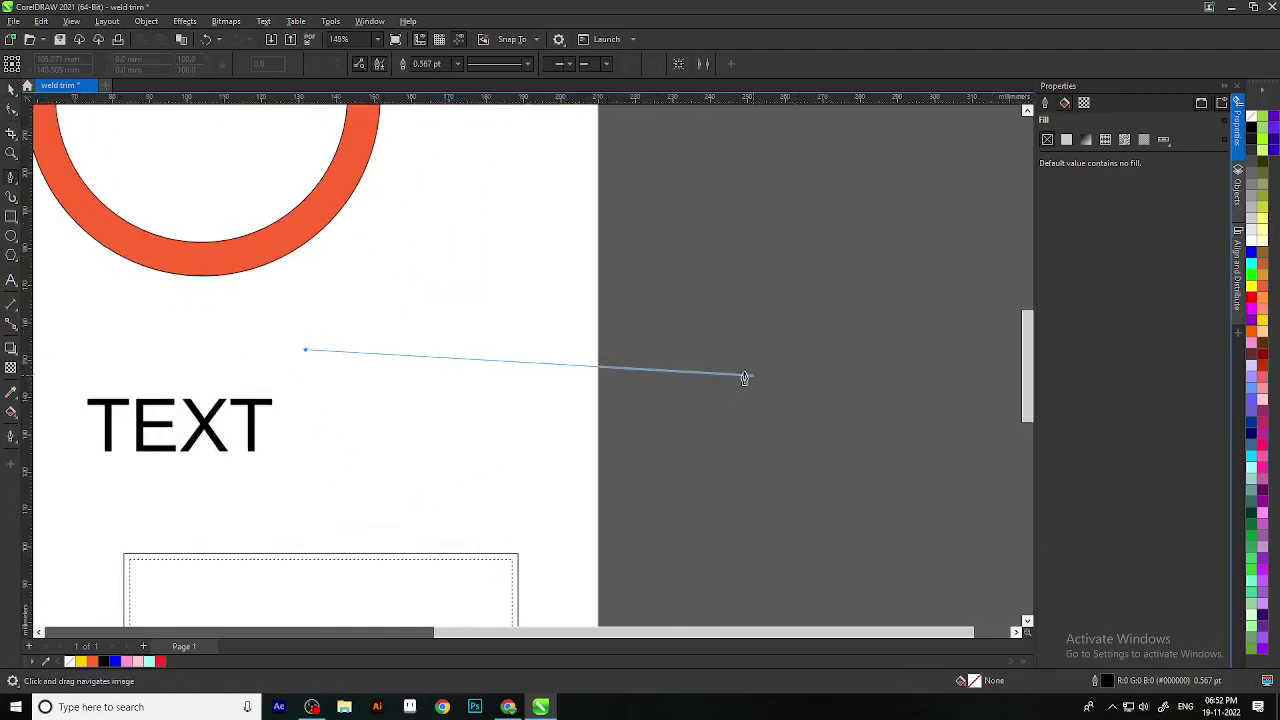
{"action": "left_click_drag", "start_coordinate": [703, 350], "coordinate": [928, 489]}
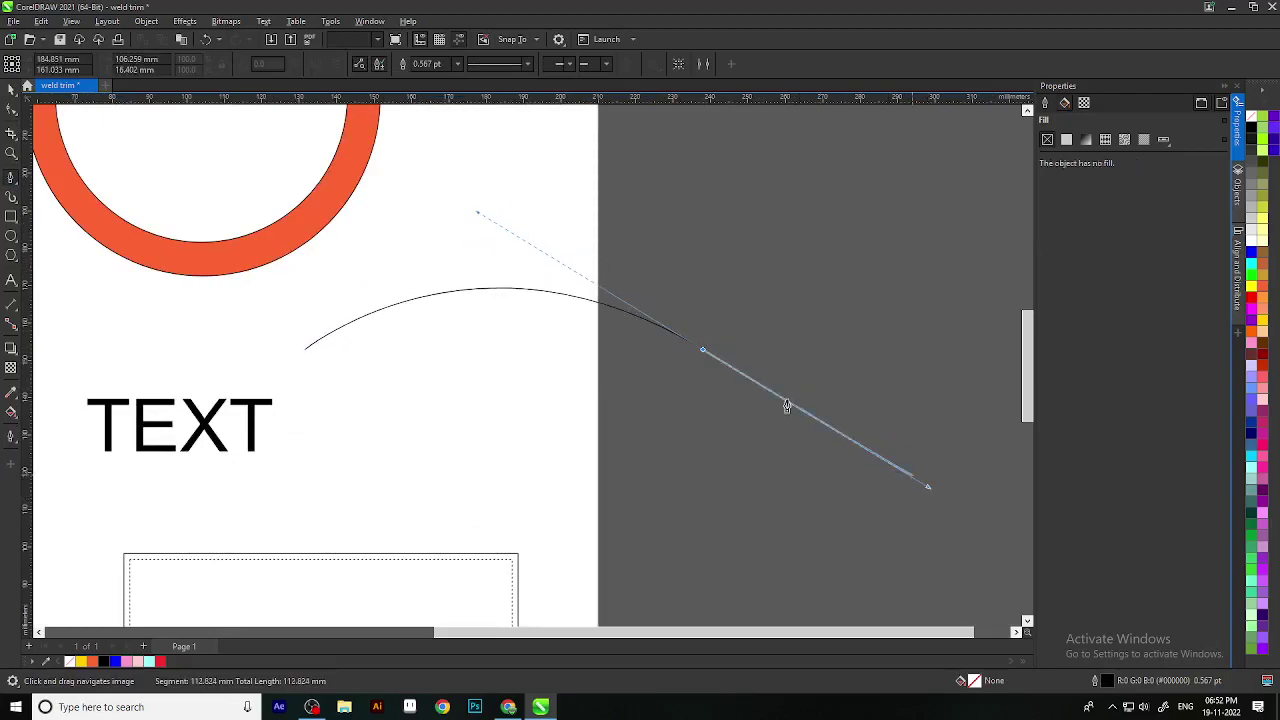
{"action": "double_click", "coordinate": [703, 352]}
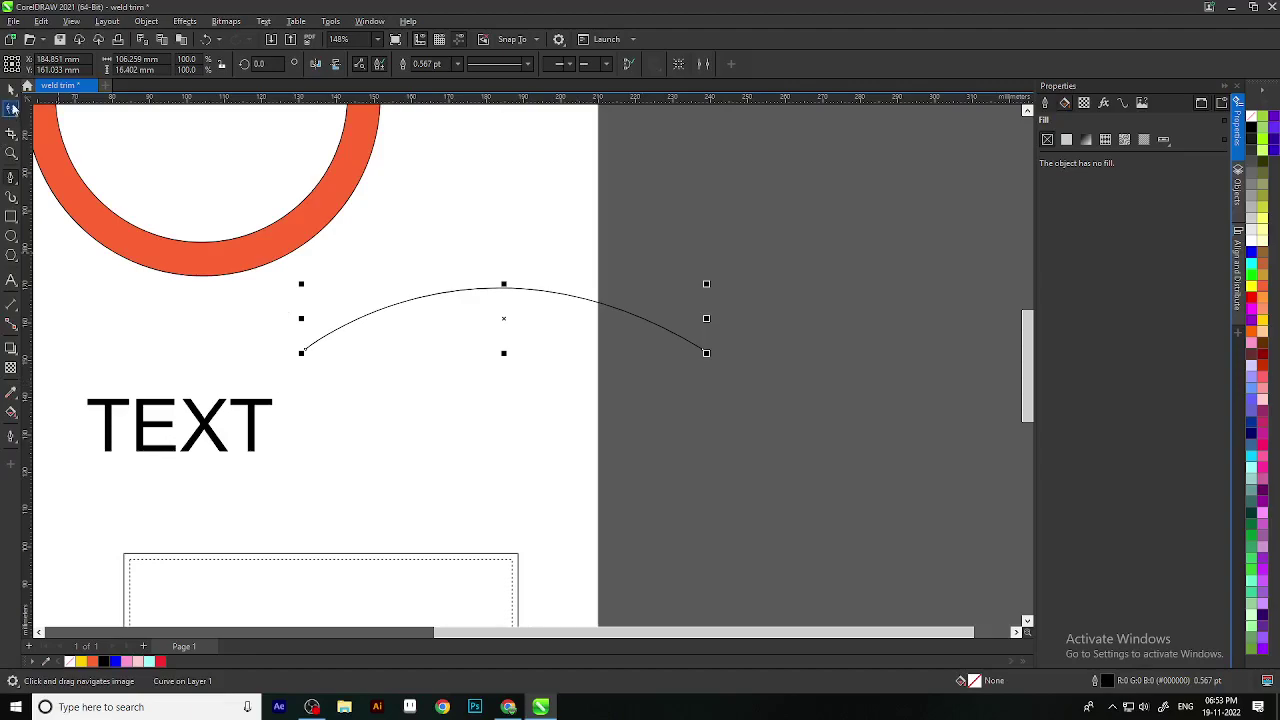
Step: Select the orange ring with the Pick tool
{"action": "left_click", "coordinate": [8, 90]}
{"action": "scroll", "coordinate": [883, 474], "scroll_direction": "down", "scroll_amount": 3}
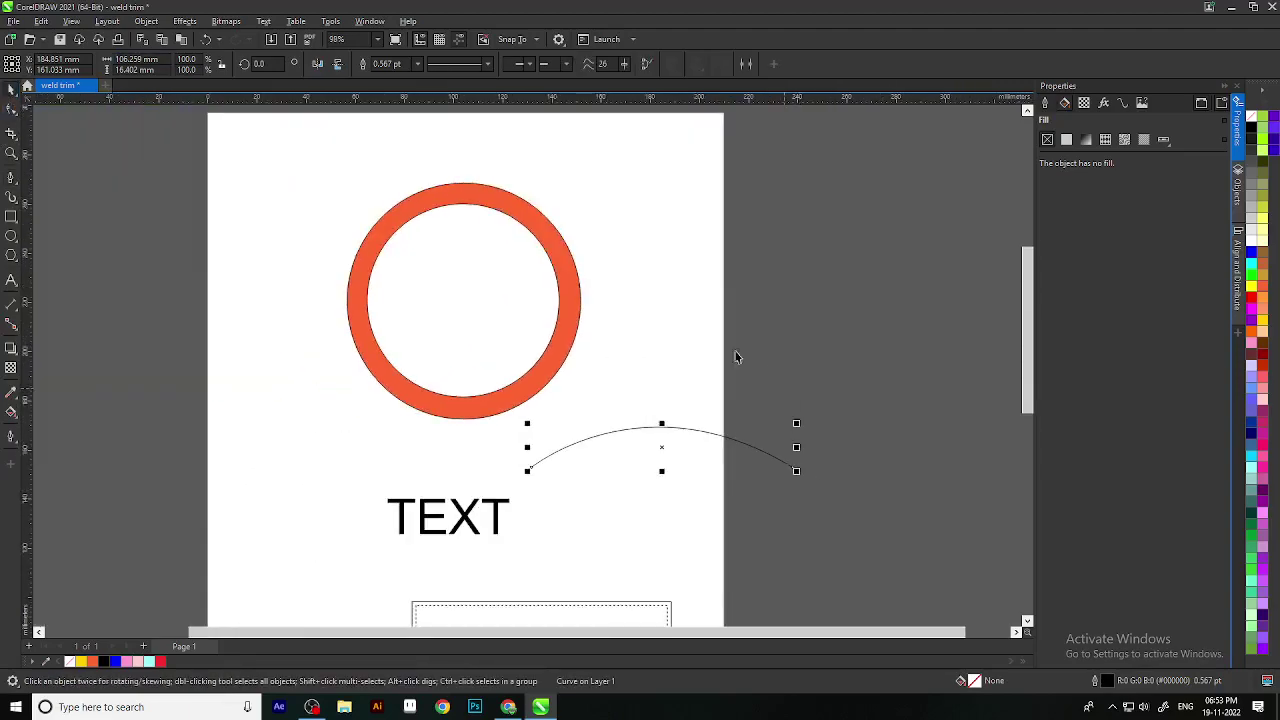
{"action": "left_click", "coordinate": [467, 195]}
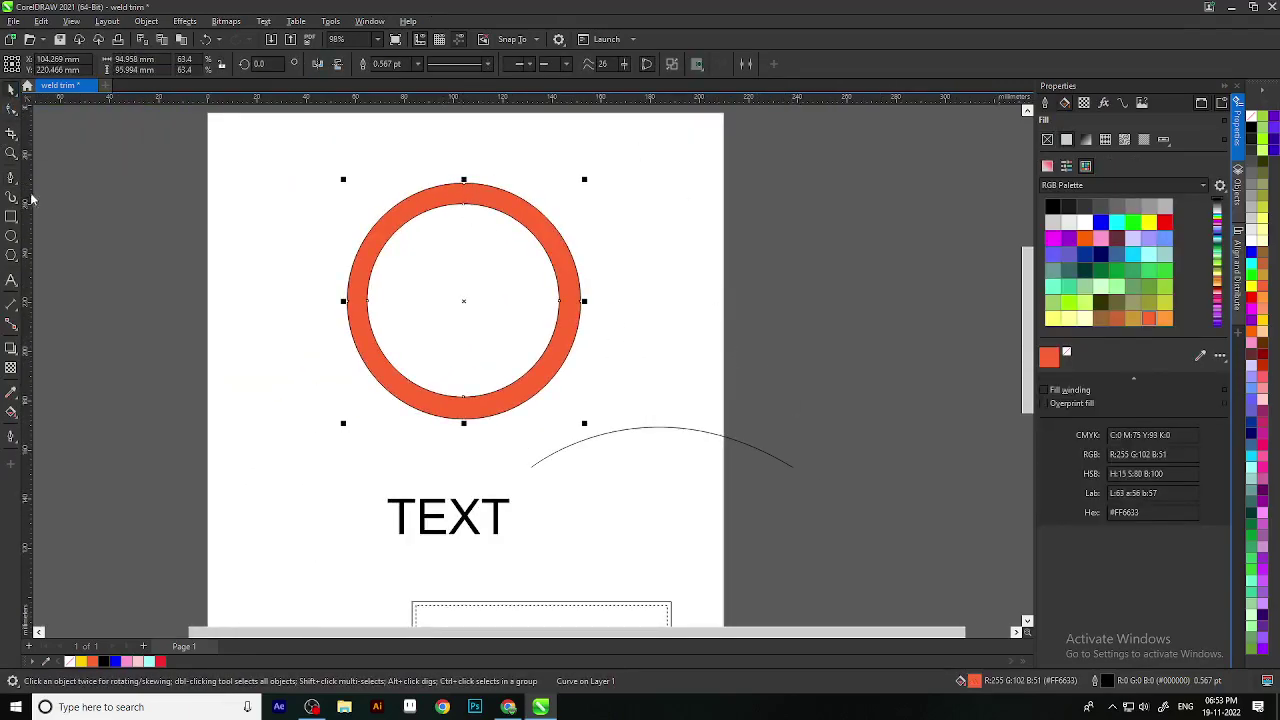
{"action": "left_click", "coordinate": [20, 285]}
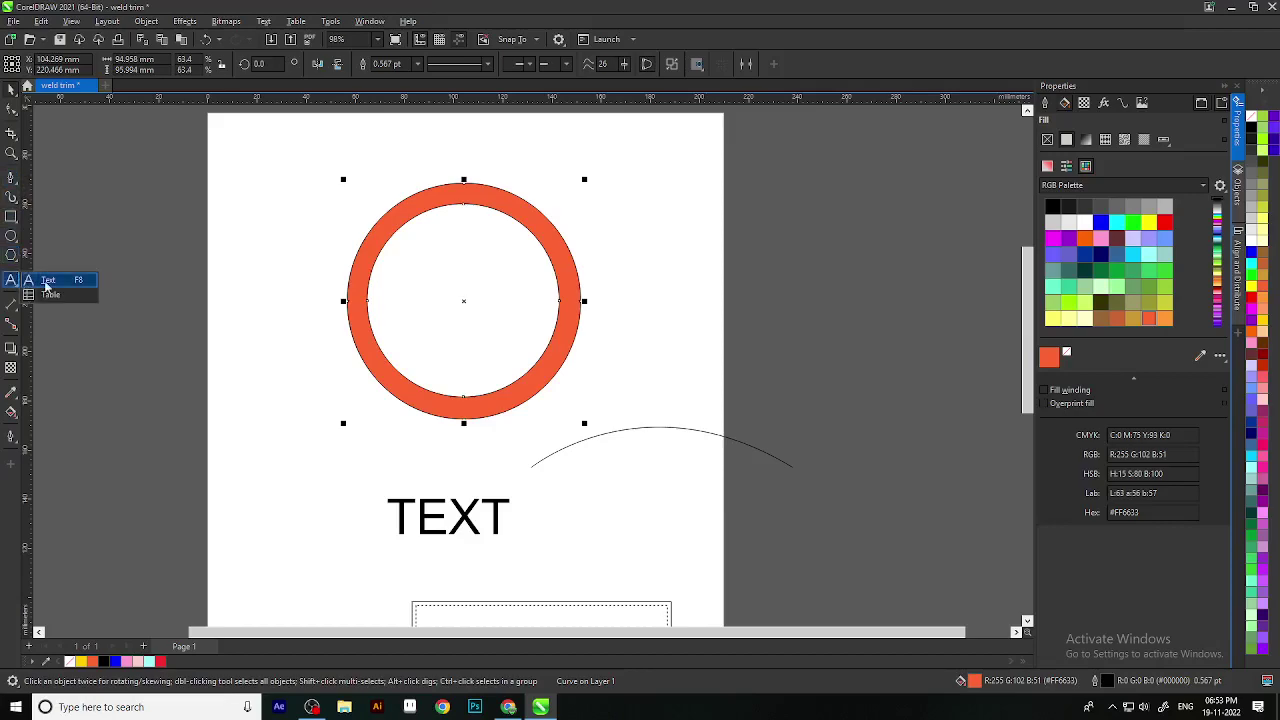
{"action": "left_click", "coordinate": [44, 281]}
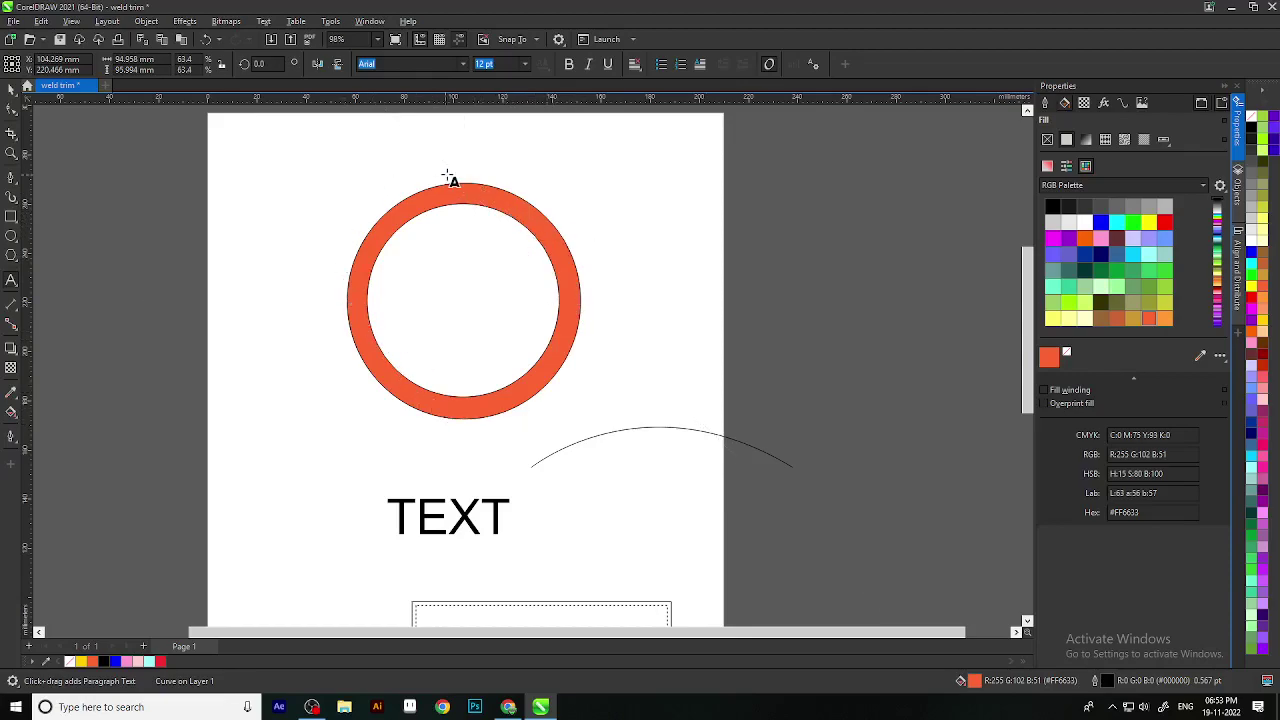
{"action": "scroll", "coordinate": [452, 180], "scroll_direction": "up", "scroll_amount": 2}
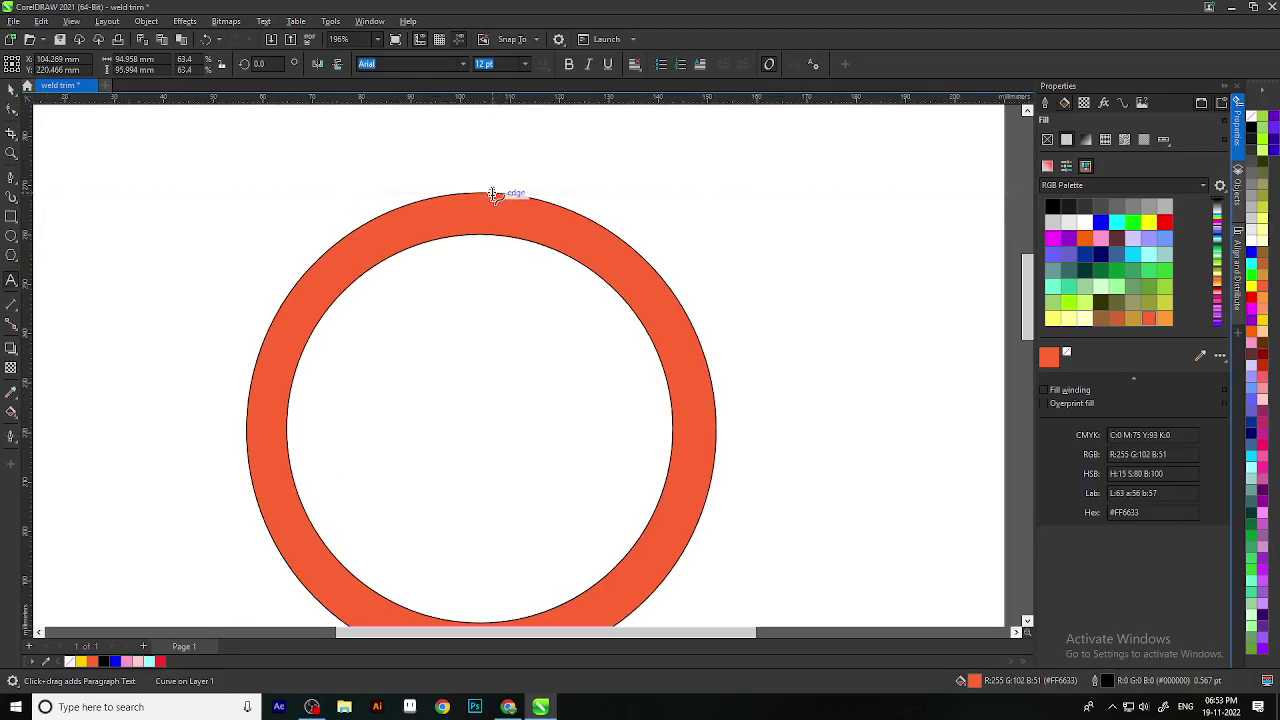
{"action": "left_click", "coordinate": [490, 194]}
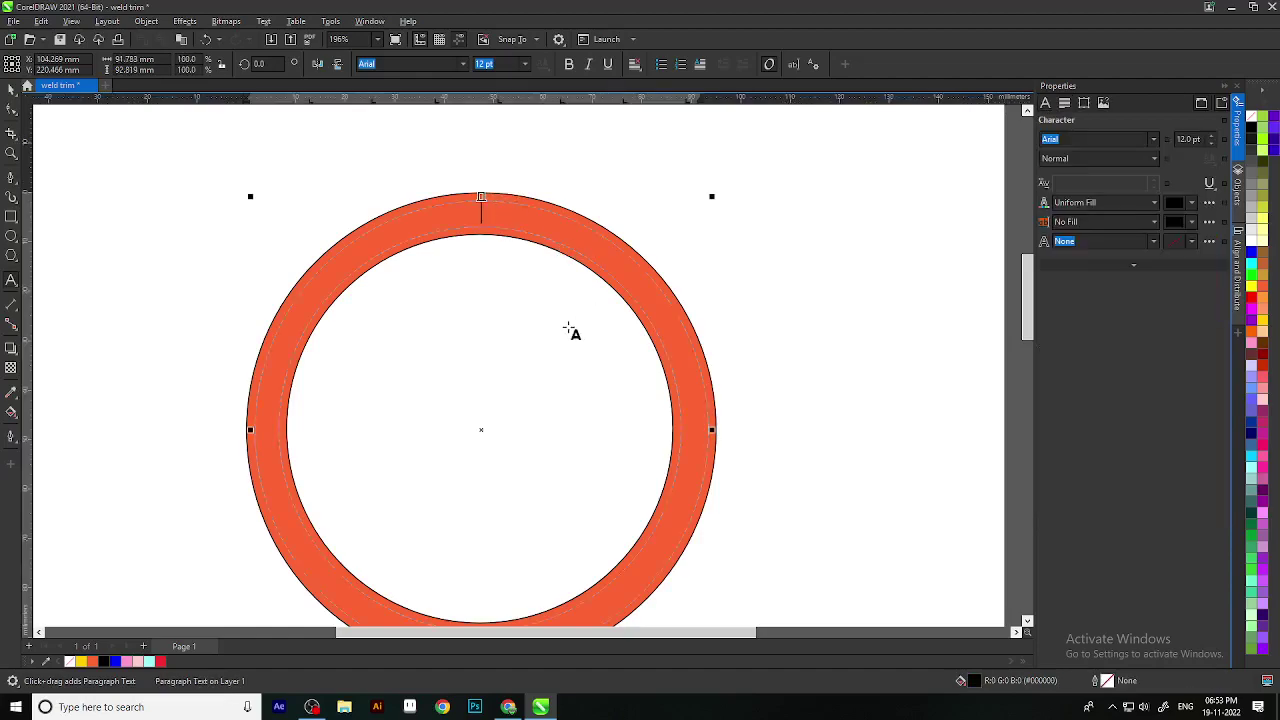
{"action": "scroll", "coordinate": [576, 323], "scroll_direction": "down", "scroll_amount": 2}
{"action": "scroll", "coordinate": [693, 341], "scroll_direction": "down", "scroll_amount": 1}
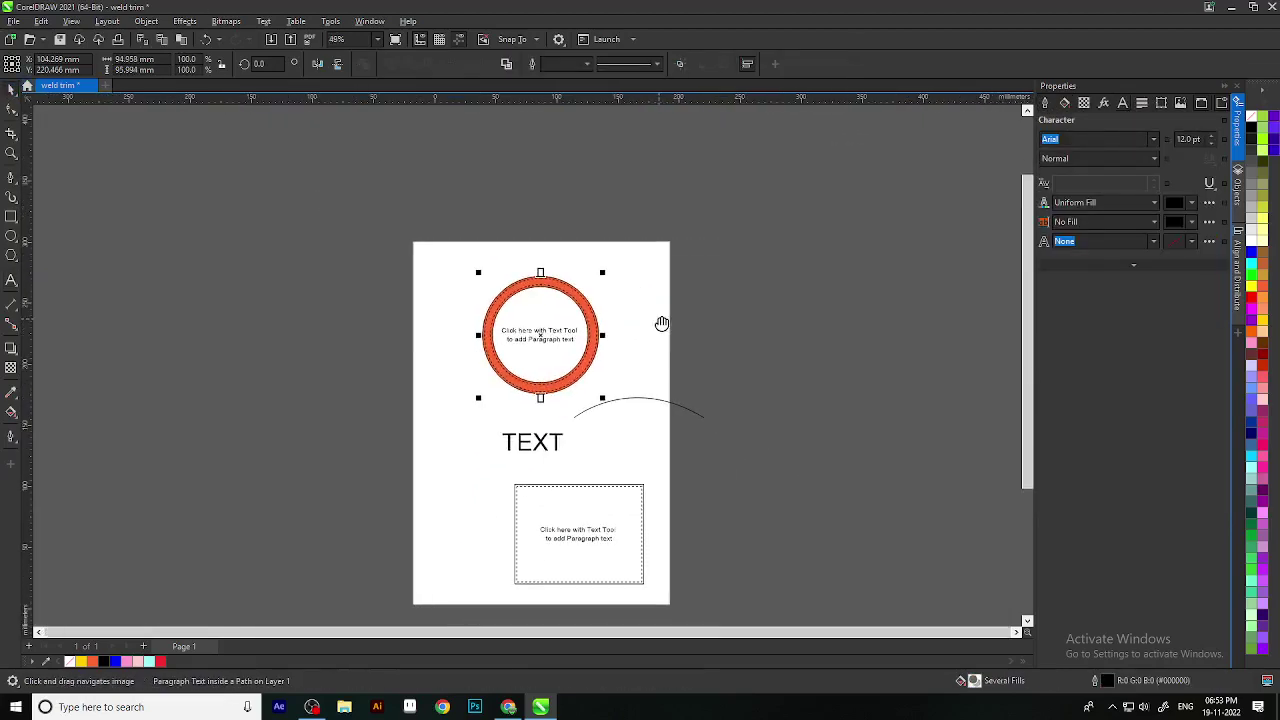
{"action": "key", "text": "ctrl+space"}
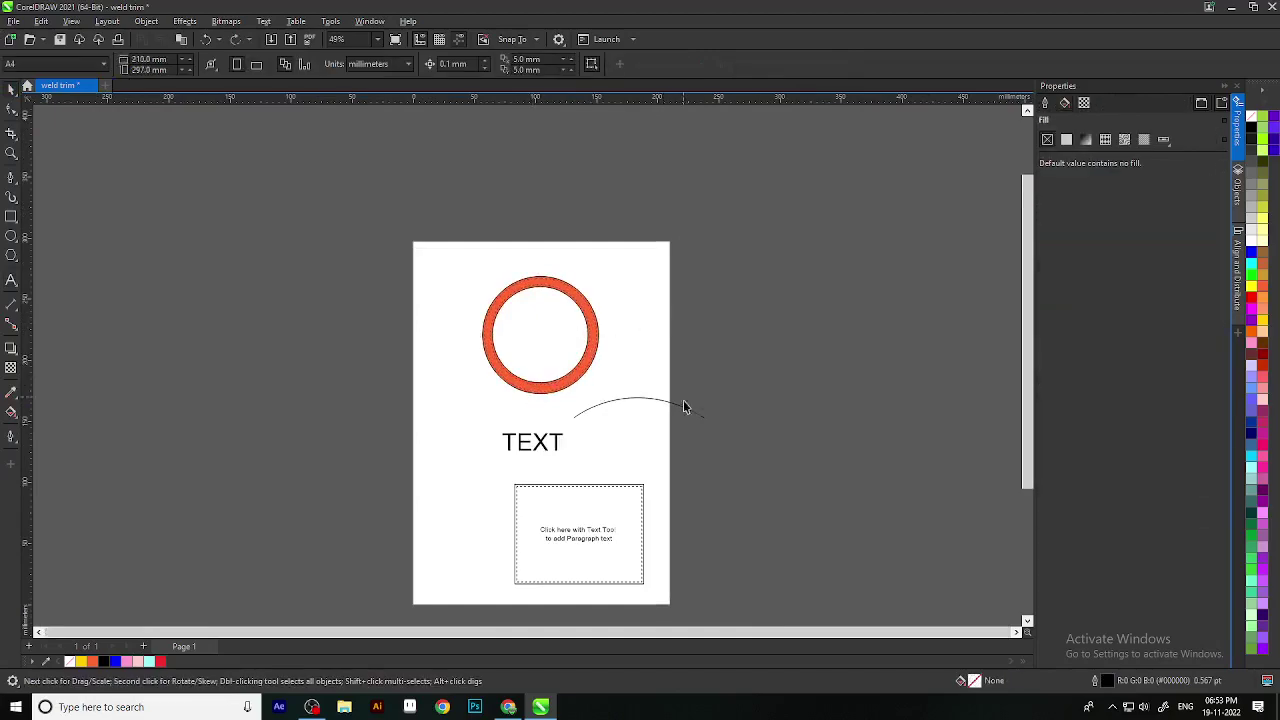
{"action": "scroll", "coordinate": [650, 440], "scroll_direction": "up", "scroll_amount": 3}
Step: Type a line of people's names along the arc with the Text tool
{"action": "left_click", "coordinate": [595, 322]}
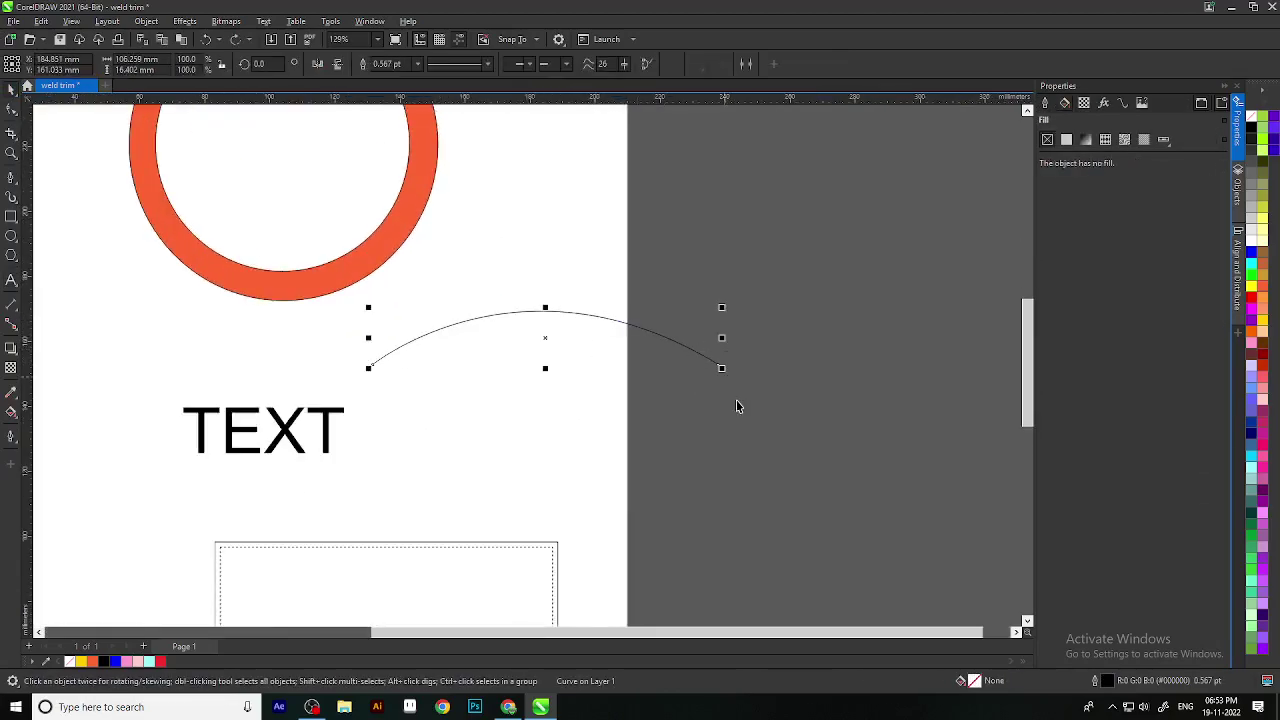
{"action": "left_click", "coordinate": [11, 281]}
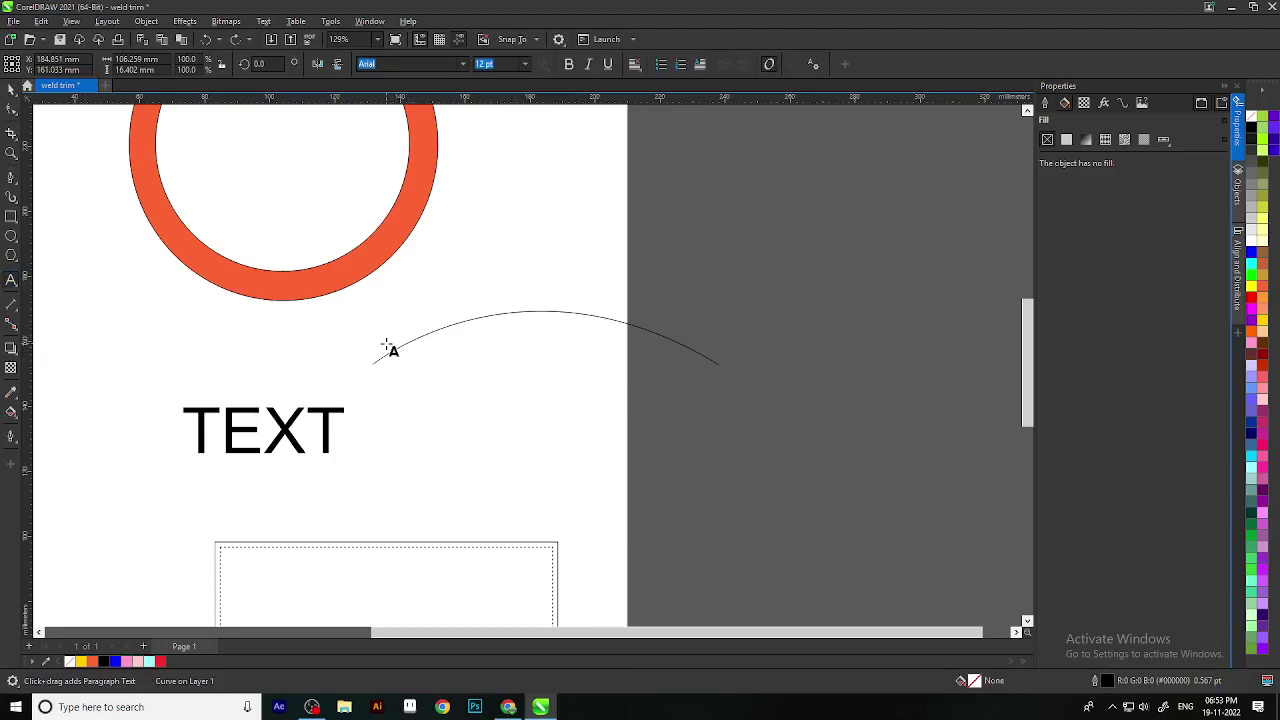
{"action": "left_click", "coordinate": [386, 355]}
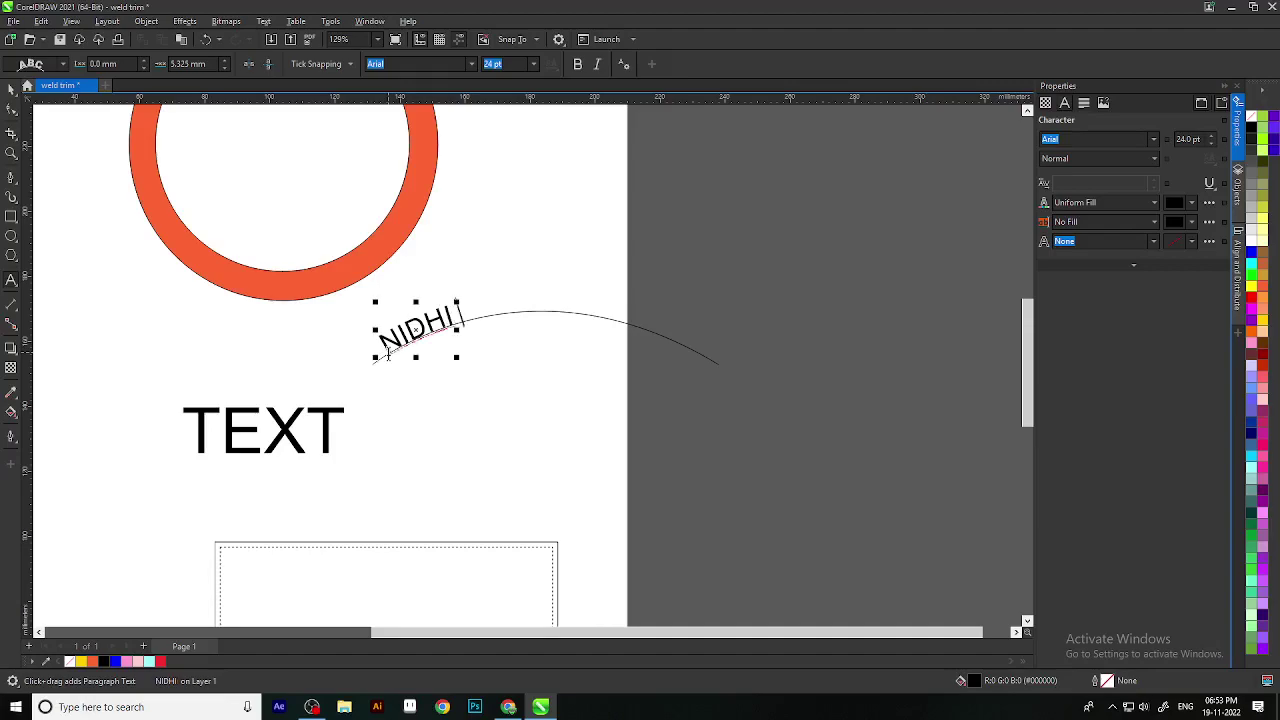
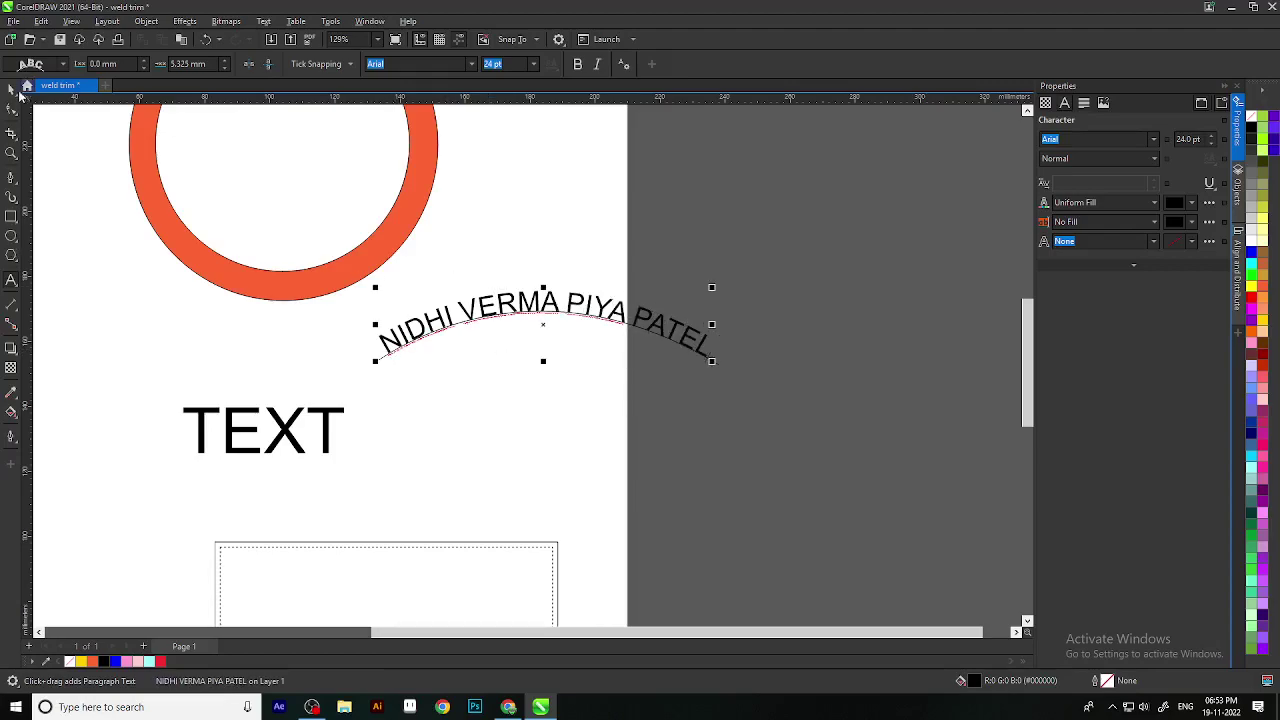
Step: Delete the text running along the arc, leaving the bare curve
{"action": "scroll", "coordinate": [712, 451], "scroll_direction": "down", "scroll_amount": 3}
{"action": "scroll", "coordinate": [604, 367], "scroll_direction": "up", "scroll_amount": 2}
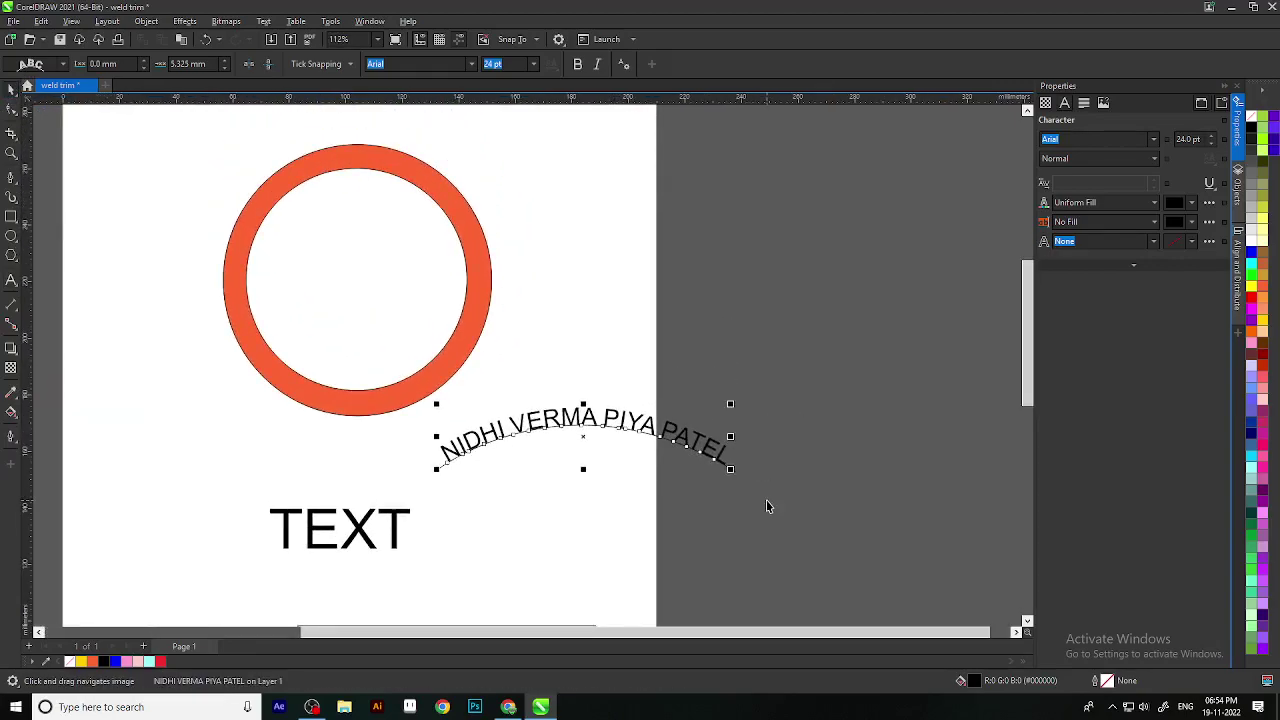
{"action": "key", "text": "Delete"}
{"action": "scroll", "coordinate": [700, 445], "scroll_direction": "down", "scroll_amount": 2}
Step: Select the word TEXT and drag its corner to enlarge it from 55.797 to 87.425 pt
{"action": "scroll", "coordinate": [672, 438], "scroll_direction": "up", "scroll_amount": 5}
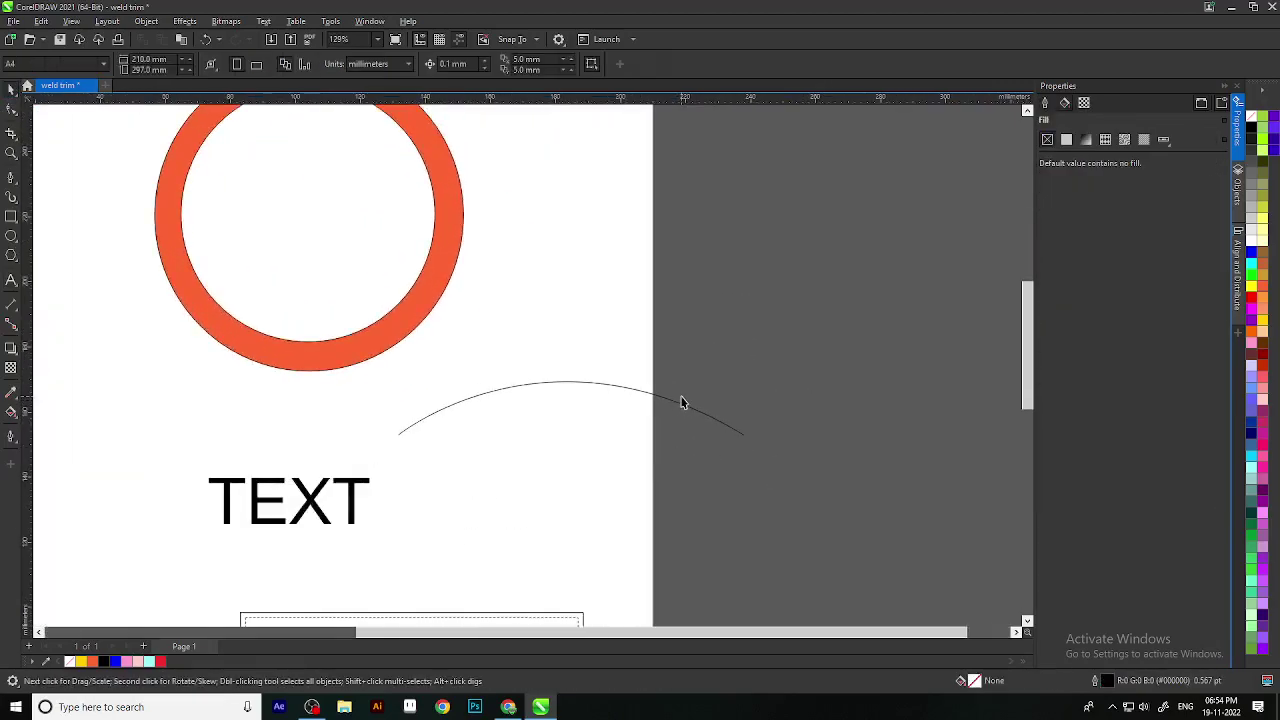
{"action": "left_click", "coordinate": [9, 89]}
{"action": "scroll", "coordinate": [551, 406], "scroll_direction": "down", "scroll_amount": 3}
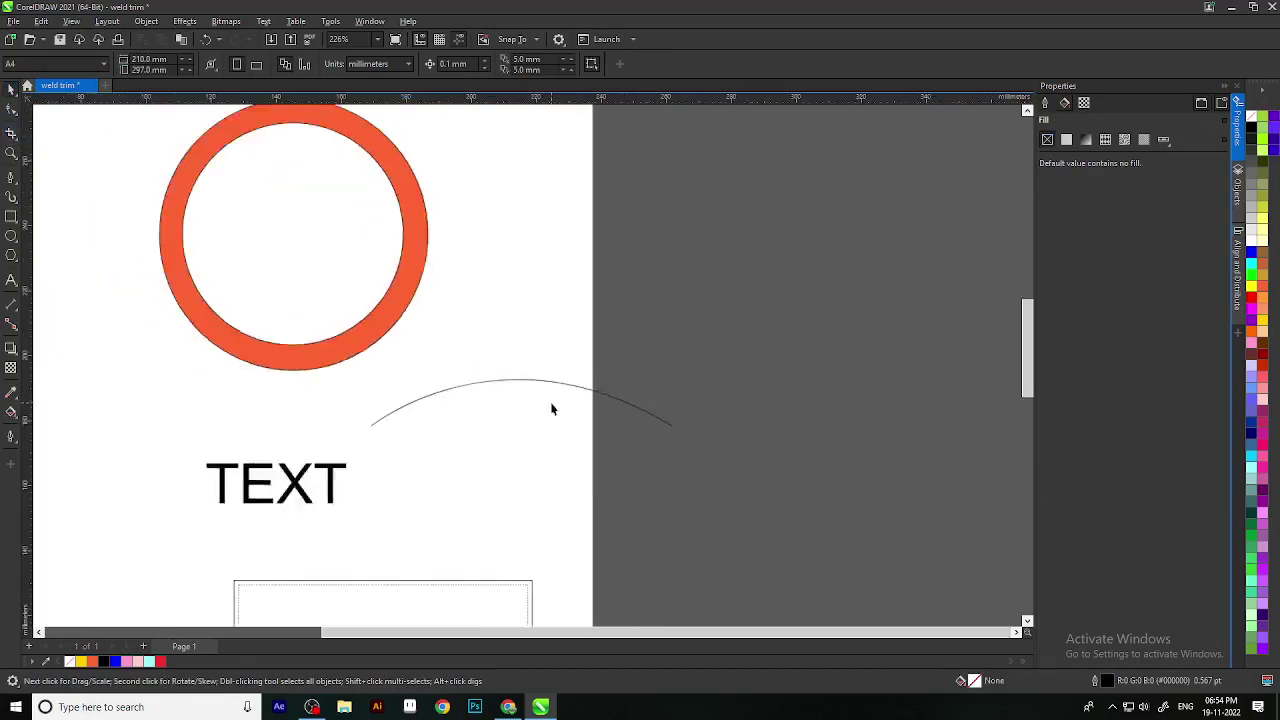
{"action": "left_click", "coordinate": [330, 405]}
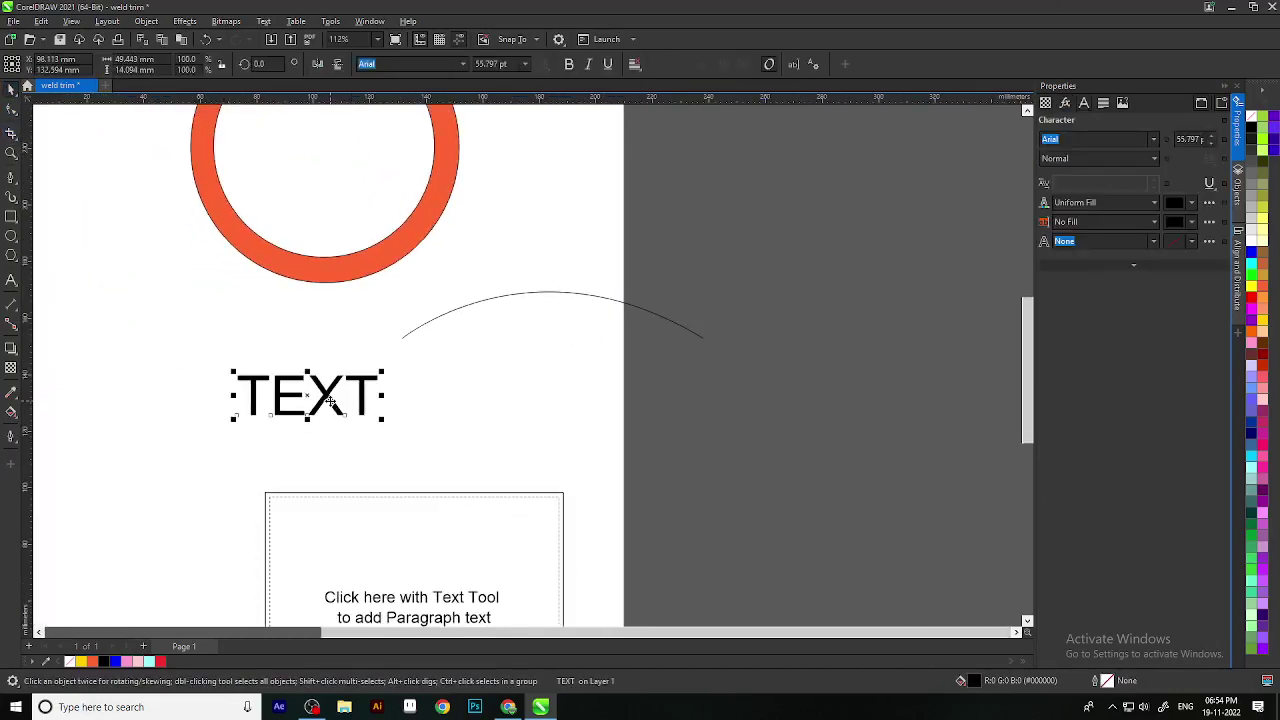
{"action": "left_click_drag", "start_coordinate": [333, 399], "coordinate": [589, 477]}
{"action": "scroll", "coordinate": [603, 486], "scroll_direction": "up", "scroll_amount": 3}
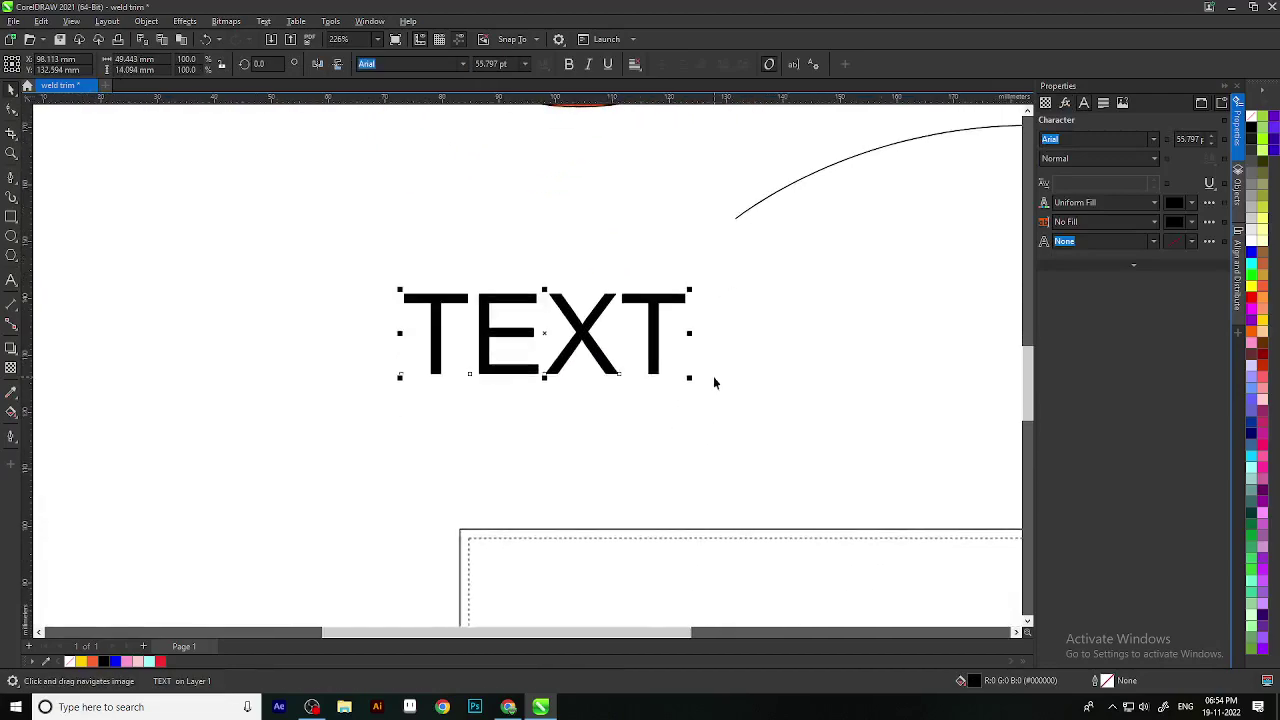
{"action": "left_click_drag", "start_coordinate": [690, 379], "coordinate": [856, 497]}
Step: Enlarge TEXT further to about 121.388 pt and reselect it
{"action": "scroll", "coordinate": [715, 420], "scroll_direction": "down", "scroll_amount": 2}
{"action": "scroll", "coordinate": [690, 430], "scroll_direction": "down", "scroll_amount": 3}
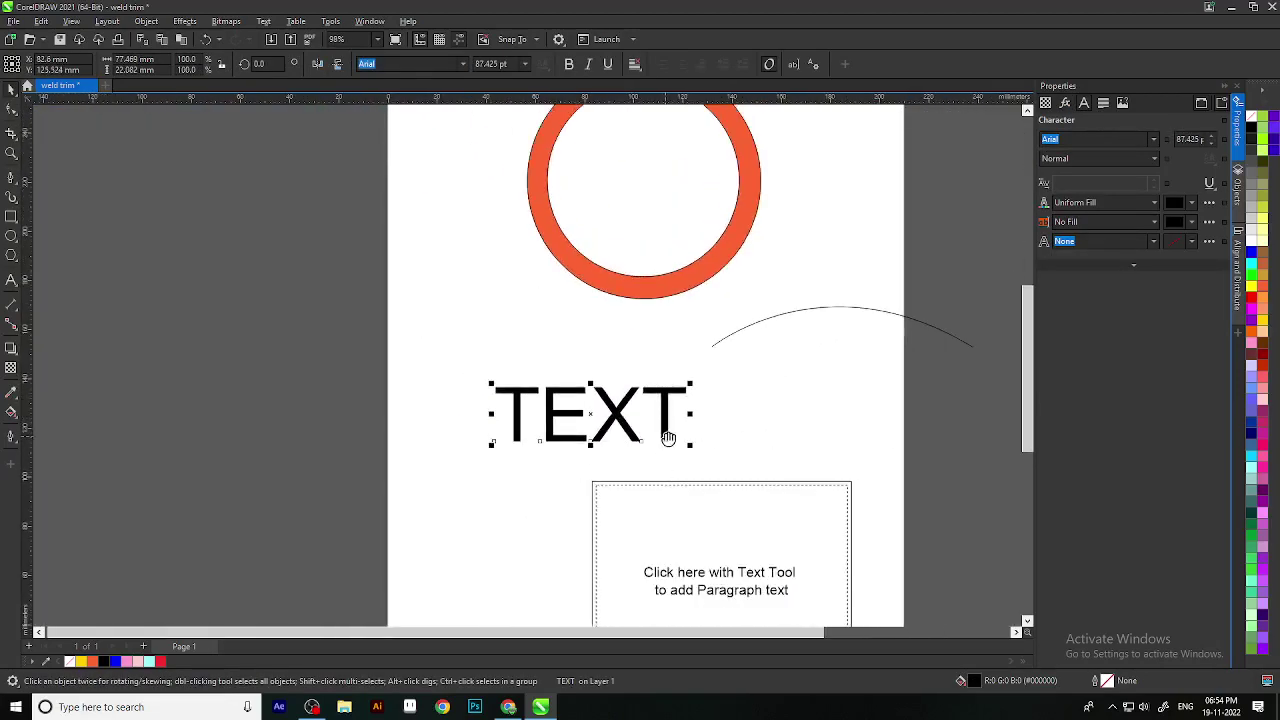
{"action": "left_click_drag", "start_coordinate": [689, 423], "coordinate": [761, 347]}
{"action": "left_click", "coordinate": [686, 400]}
{"action": "left_click", "coordinate": [712, 362]}
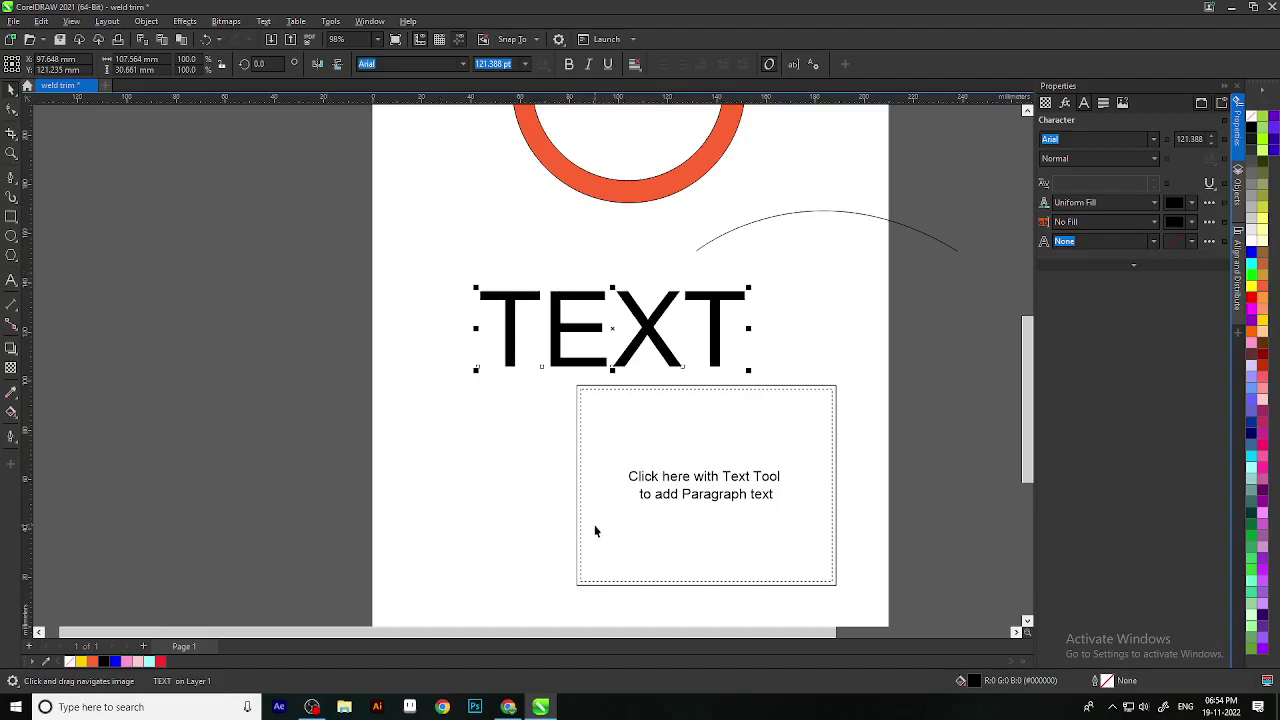
{"action": "scroll", "coordinate": [595, 531], "scroll_direction": "up", "scroll_amount": 2}
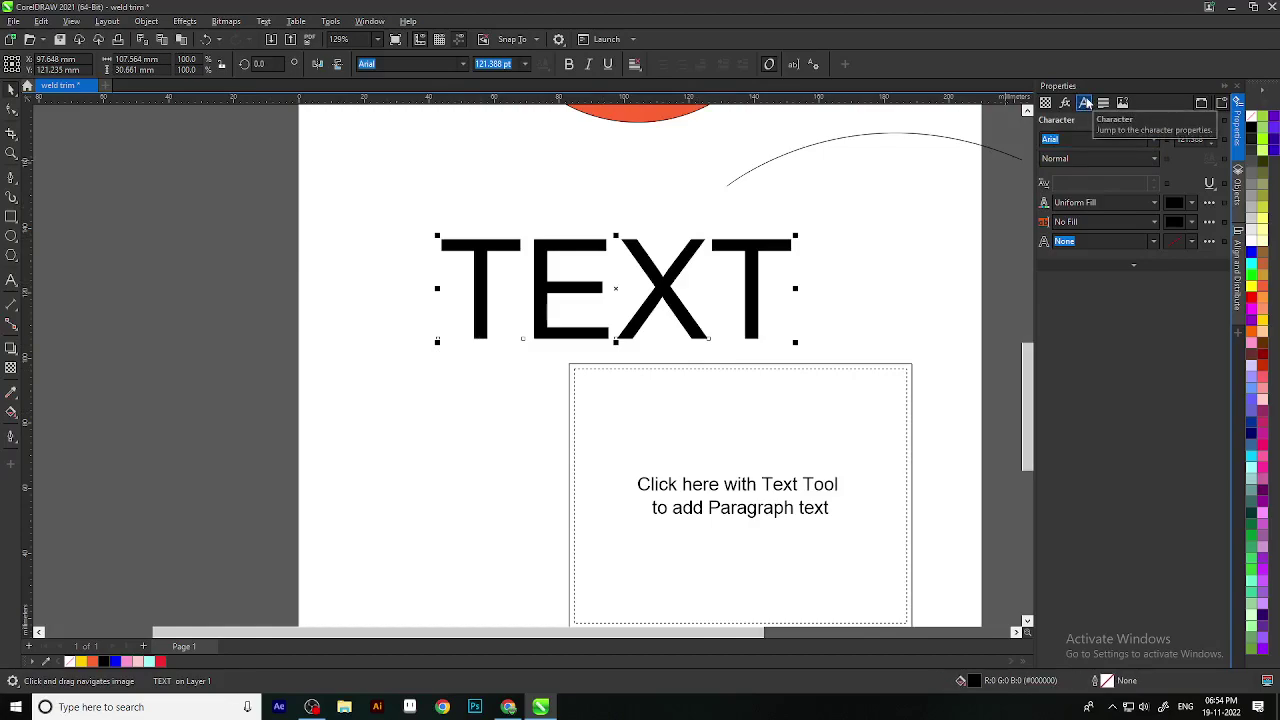
Step: Set the word TEXT in Bauhaus 93 with a red fill
{"action": "left_click", "coordinate": [1154, 139]}
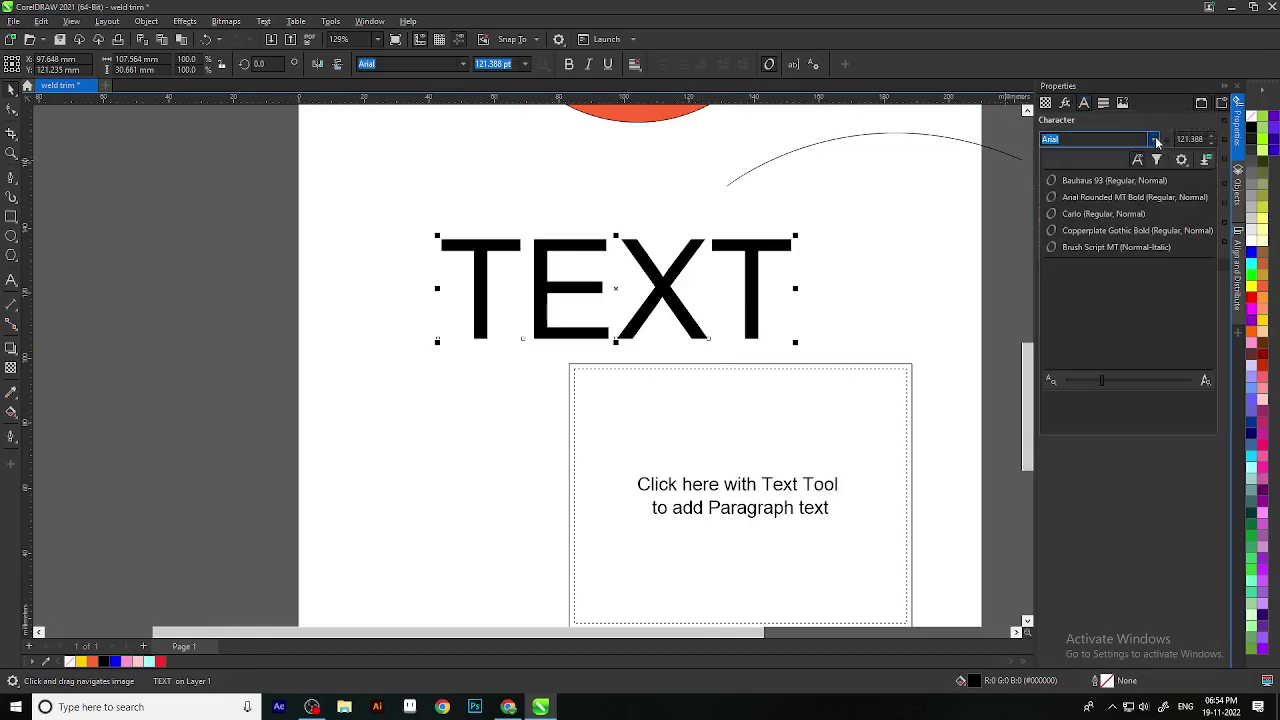
{"action": "left_click", "coordinate": [1121, 182]}
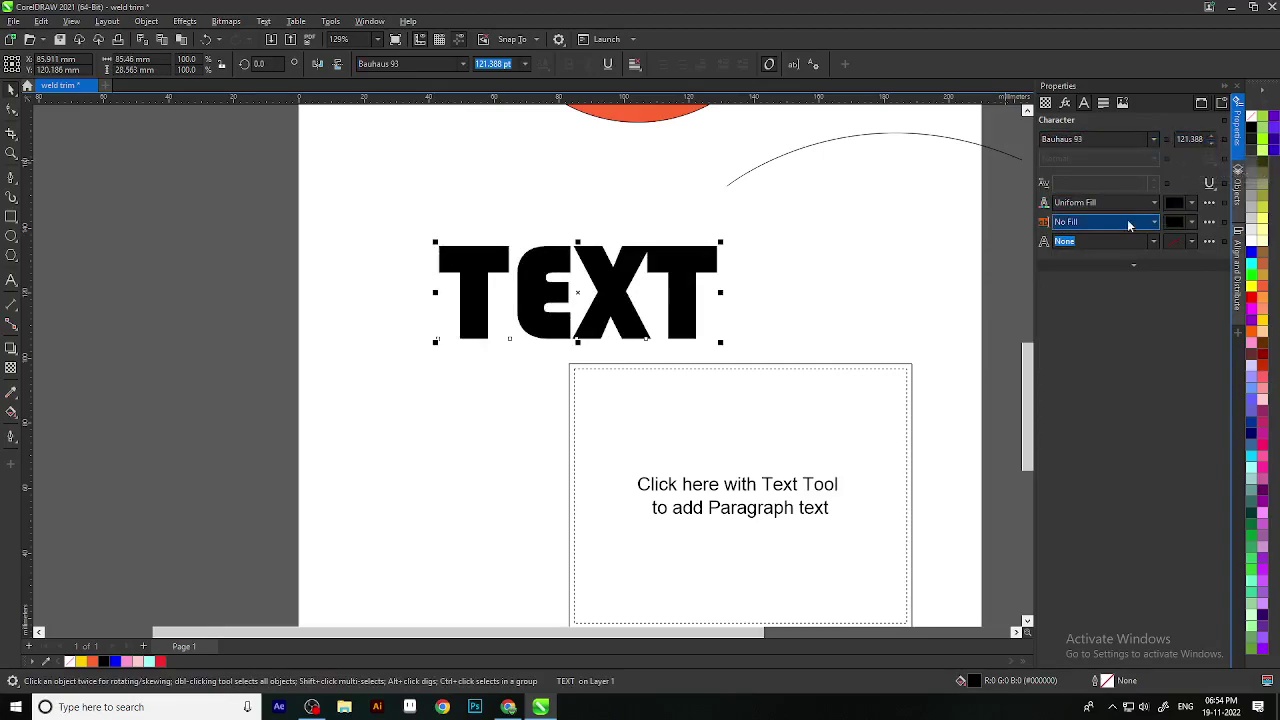
{"action": "left_click", "coordinate": [1191, 205]}
{"action": "left_click", "coordinate": [1204, 279]}
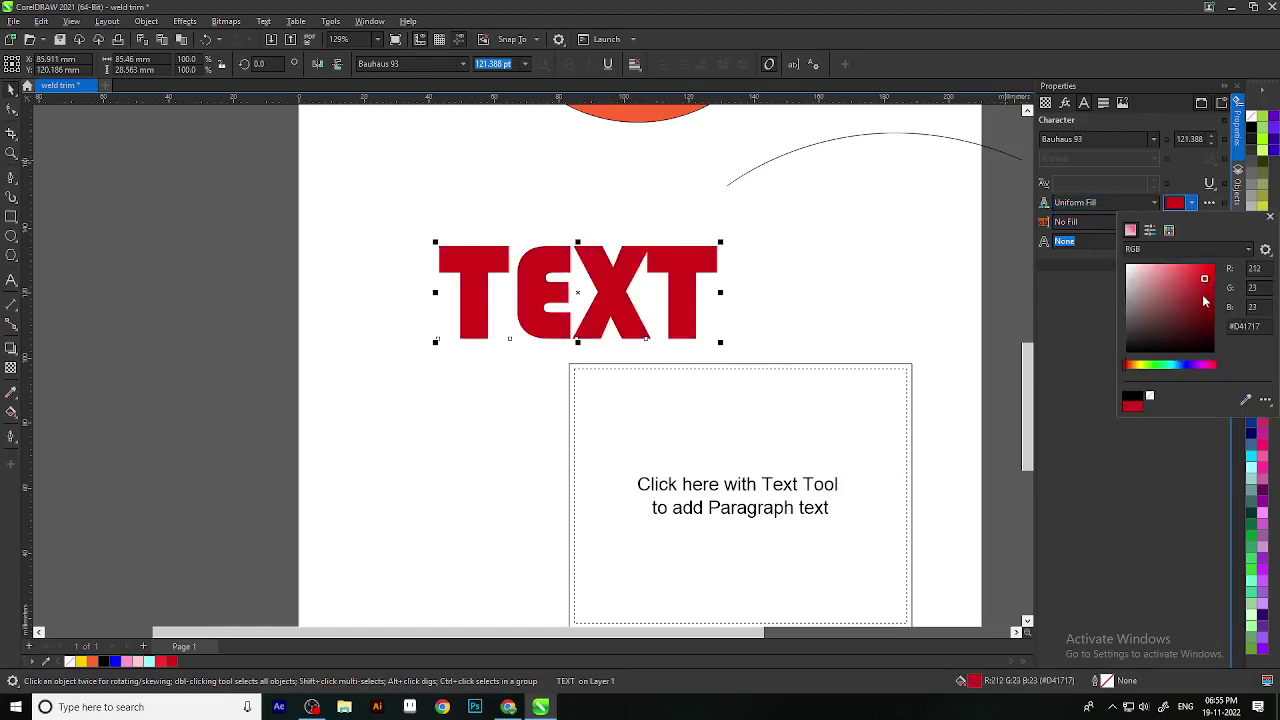
{"action": "left_click", "coordinate": [1213, 284]}
{"action": "left_click", "coordinate": [1269, 217]}
Step: Change the TEXT fill to Texture Fill with a green texture swatch
{"action": "left_click", "coordinate": [1130, 203]}
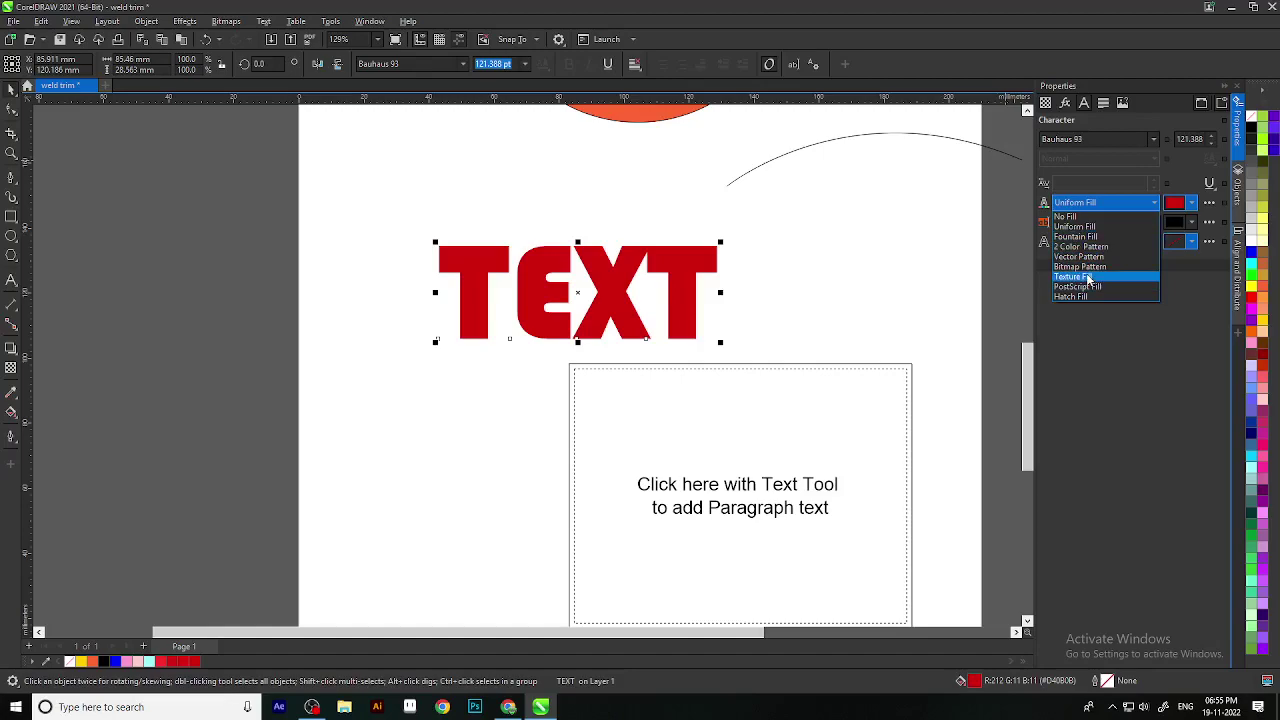
{"action": "left_click", "coordinate": [1087, 277]}
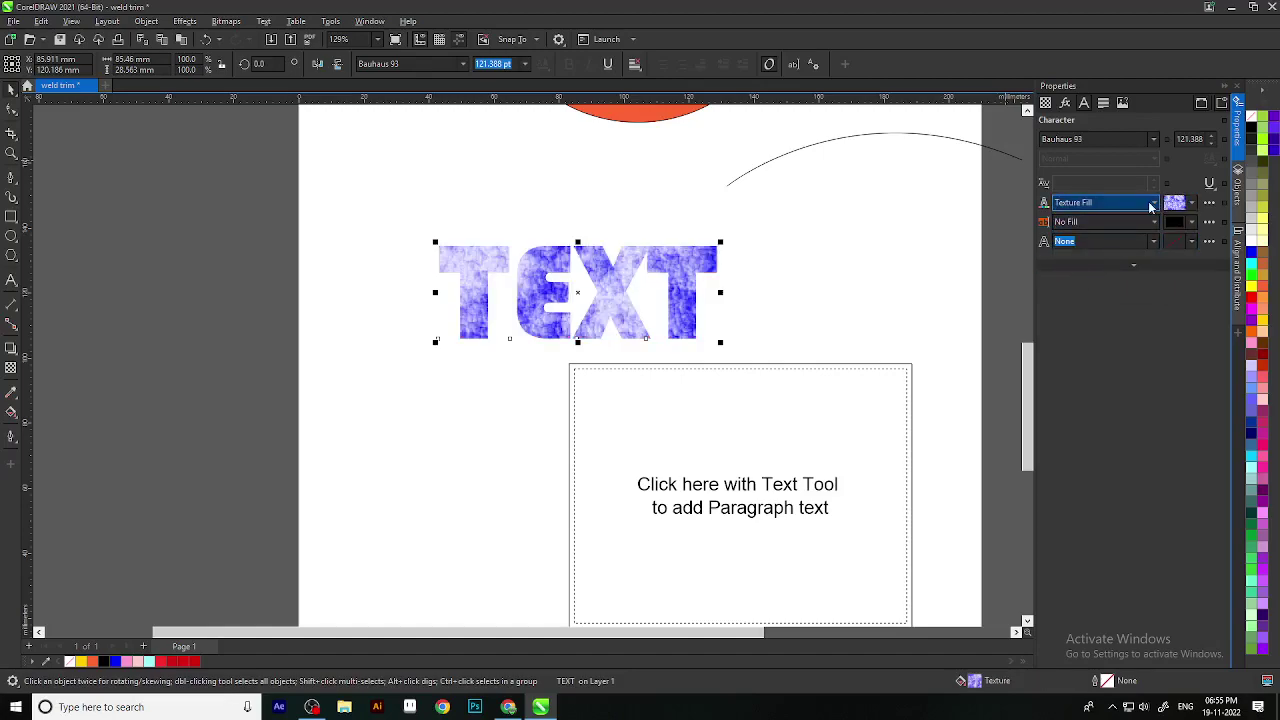
{"action": "left_click", "coordinate": [1191, 204]}
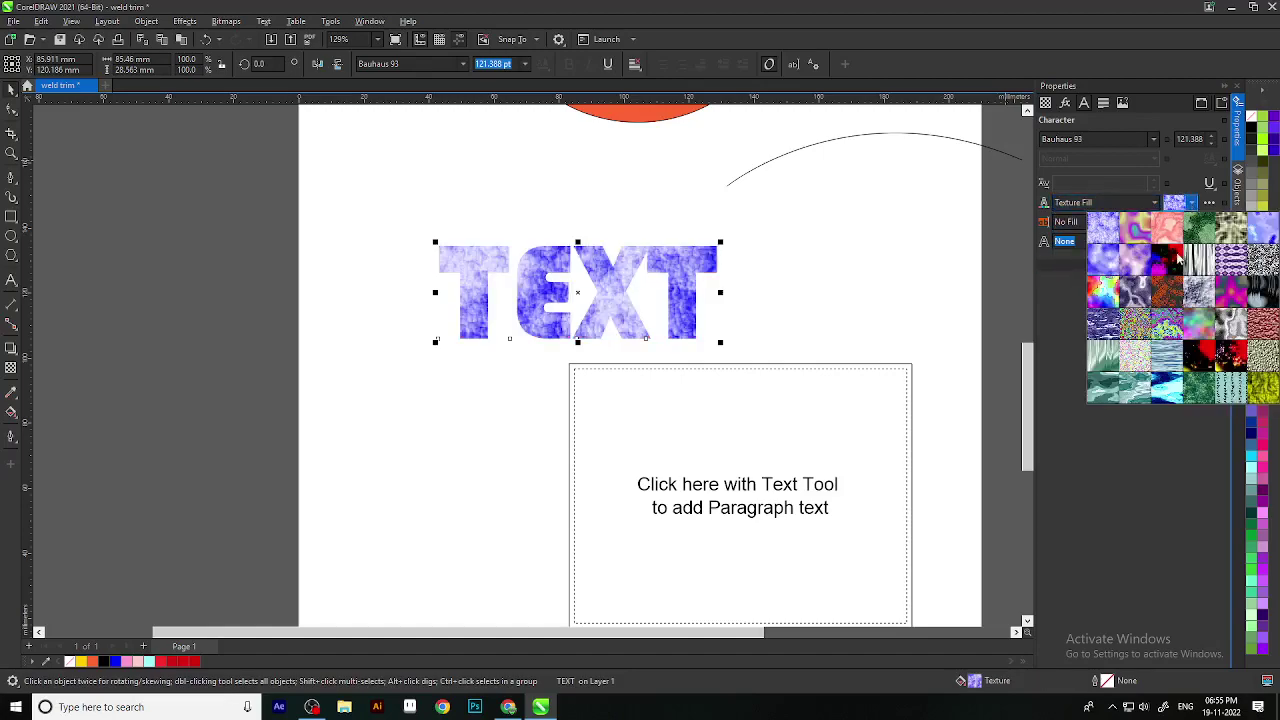
{"action": "left_click", "coordinate": [1199, 394]}
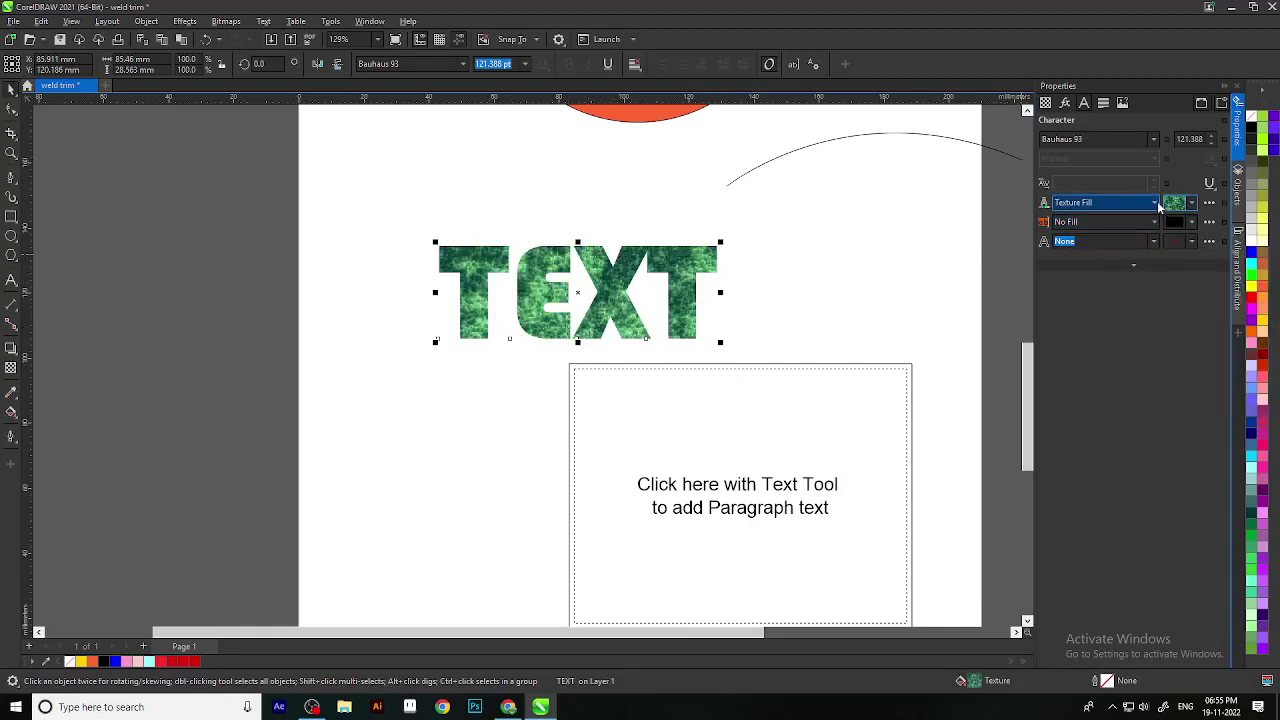
{"action": "left_click", "coordinate": [1155, 222]}
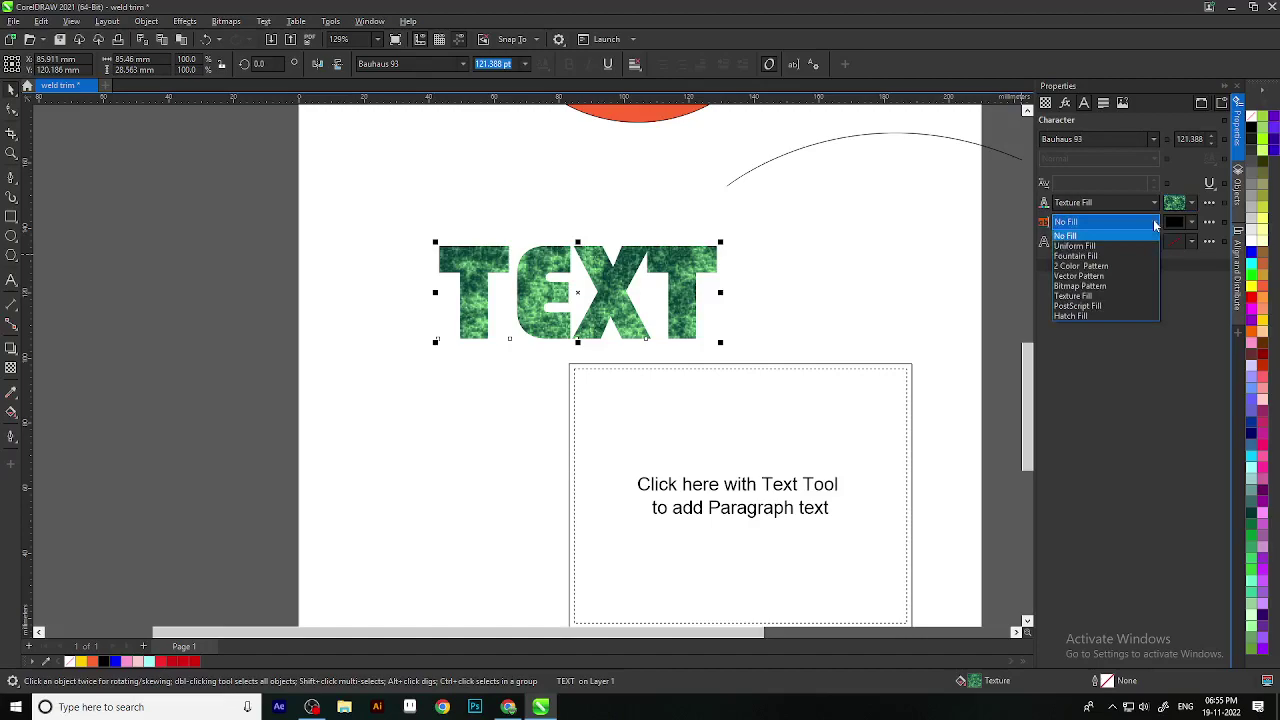
Step: Try a red background box behind TEXT, then remove it, leaving No Fill
{"action": "left_click", "coordinate": [1155, 223]}
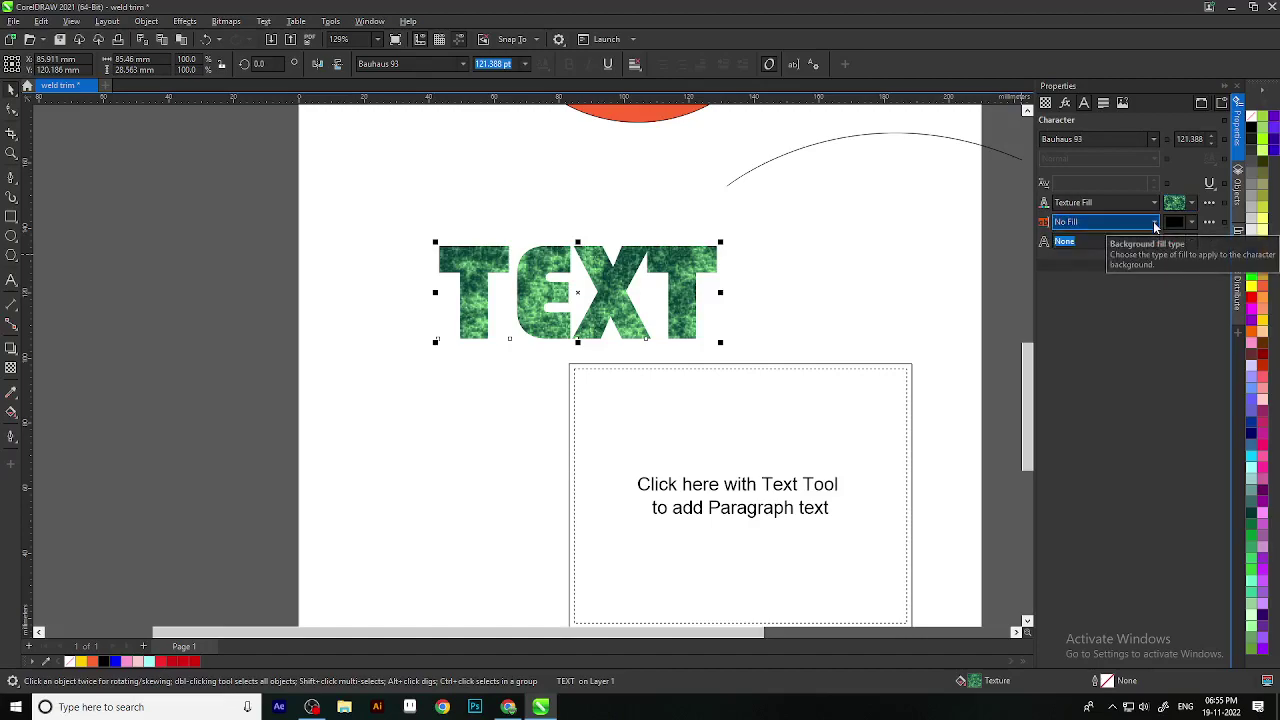
{"action": "left_click", "coordinate": [1191, 222]}
{"action": "left_click", "coordinate": [1191, 296]}
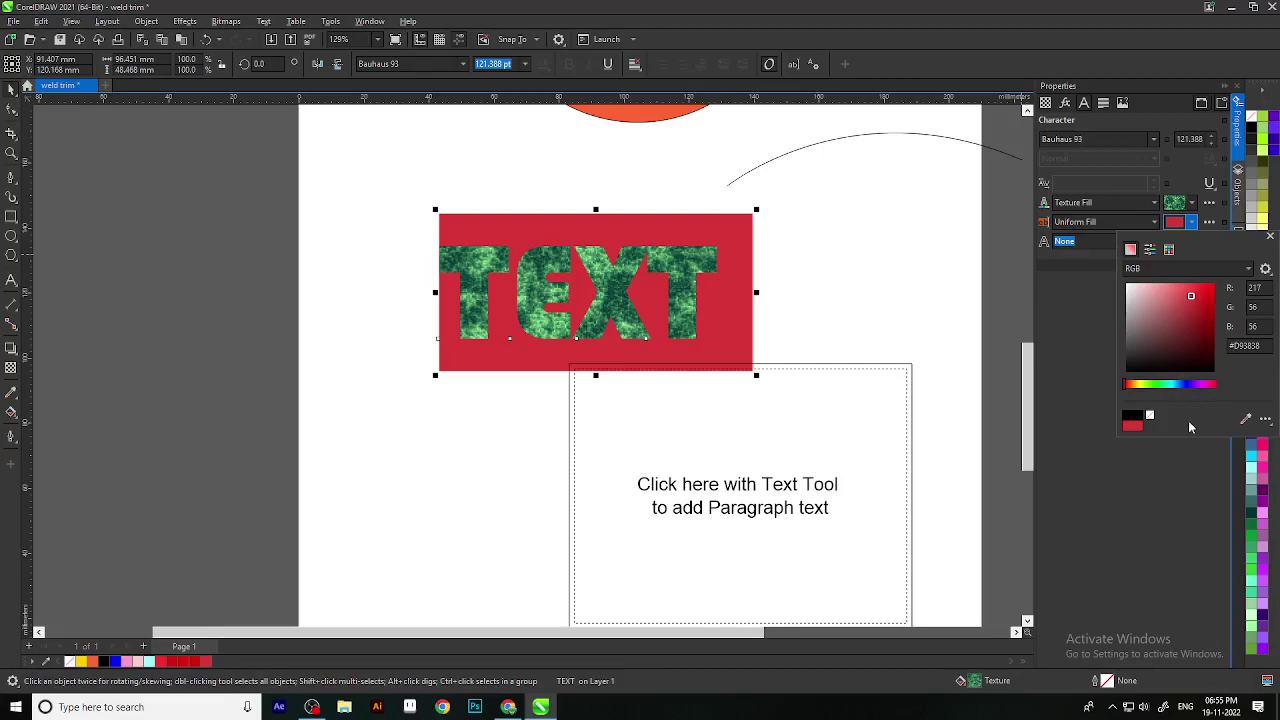
{"action": "left_click", "coordinate": [1269, 240]}
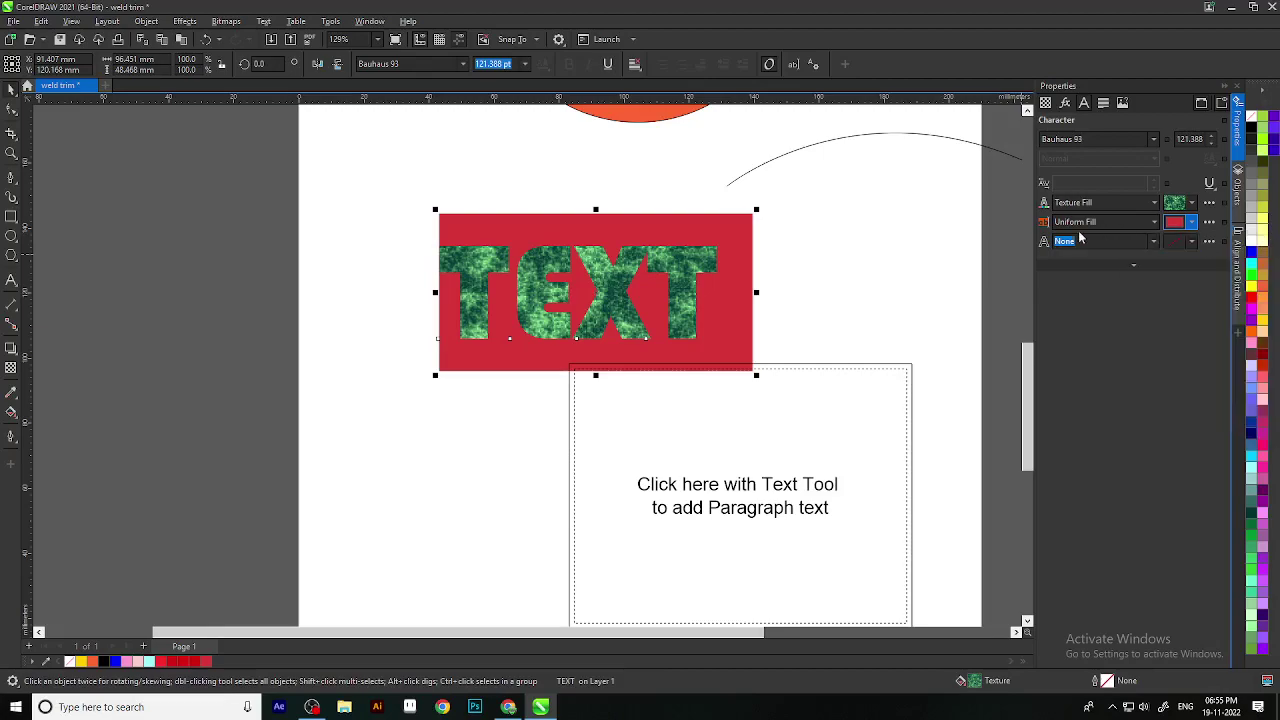
{"action": "left_click", "coordinate": [1154, 242]}
{"action": "left_click", "coordinate": [1154, 245]}
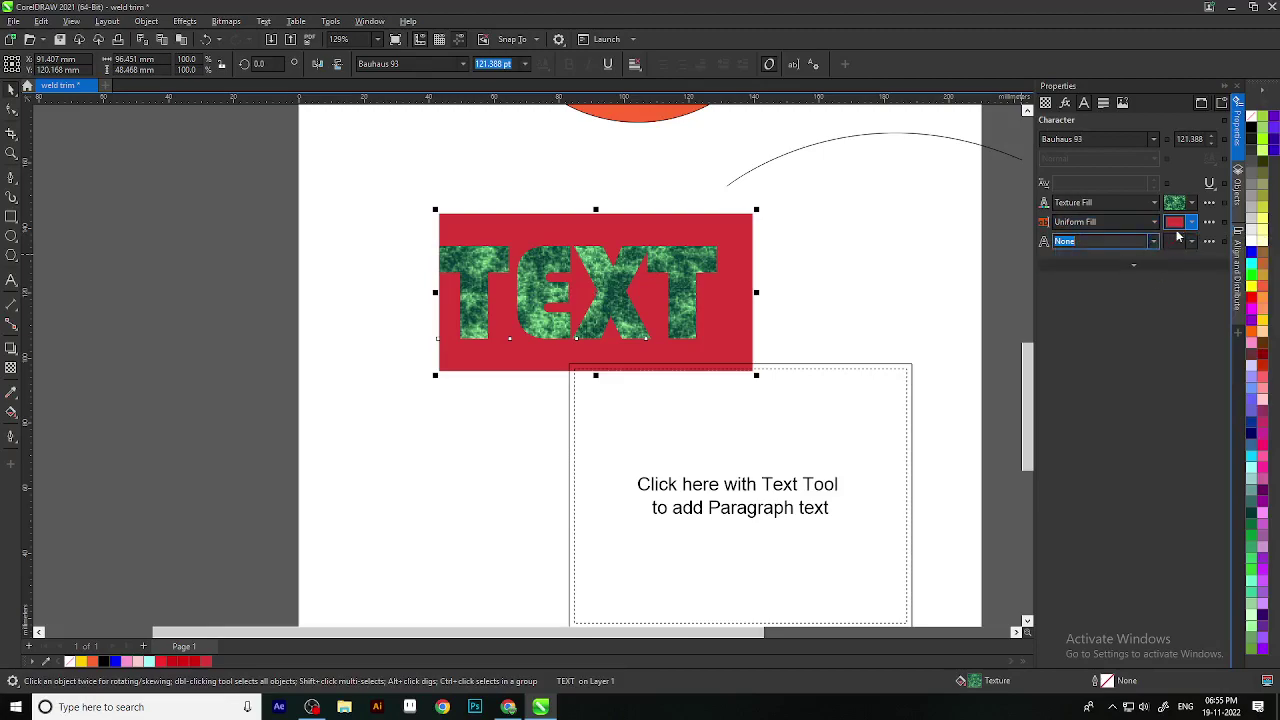
{"action": "left_click", "coordinate": [1191, 222]}
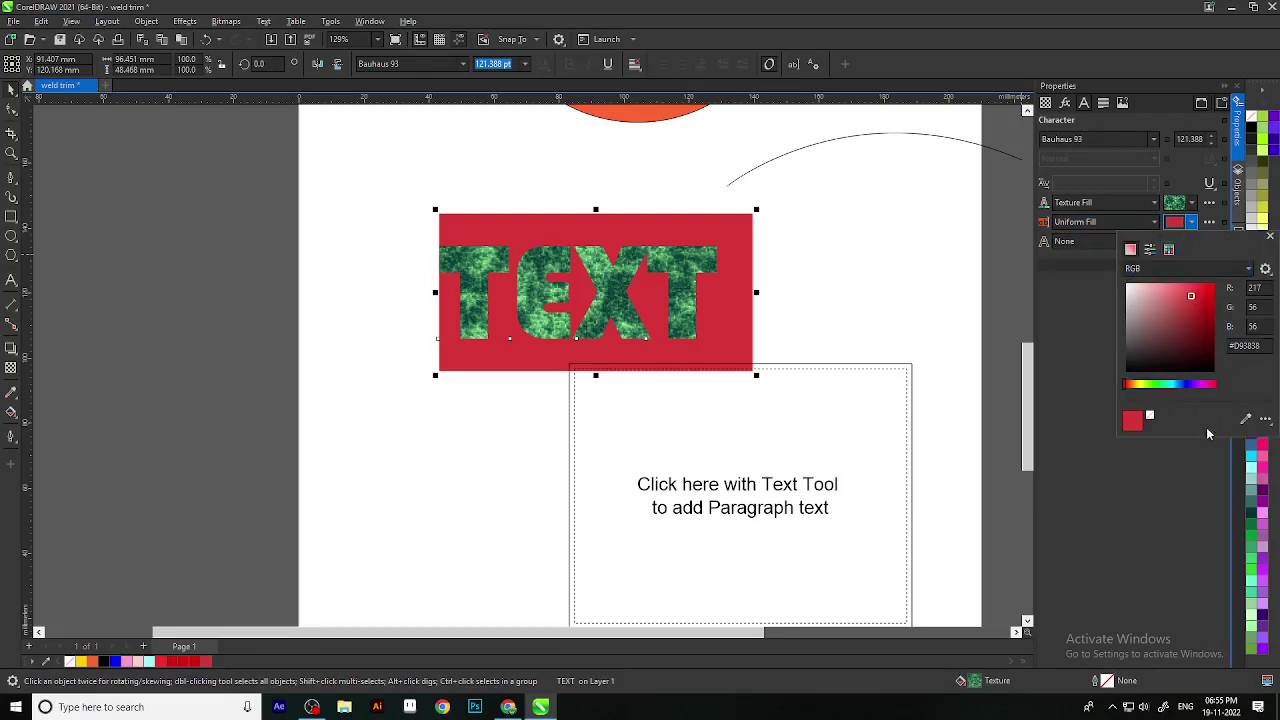
{"action": "left_click", "coordinate": [1150, 418]}
{"action": "left_click", "coordinate": [1078, 222]}
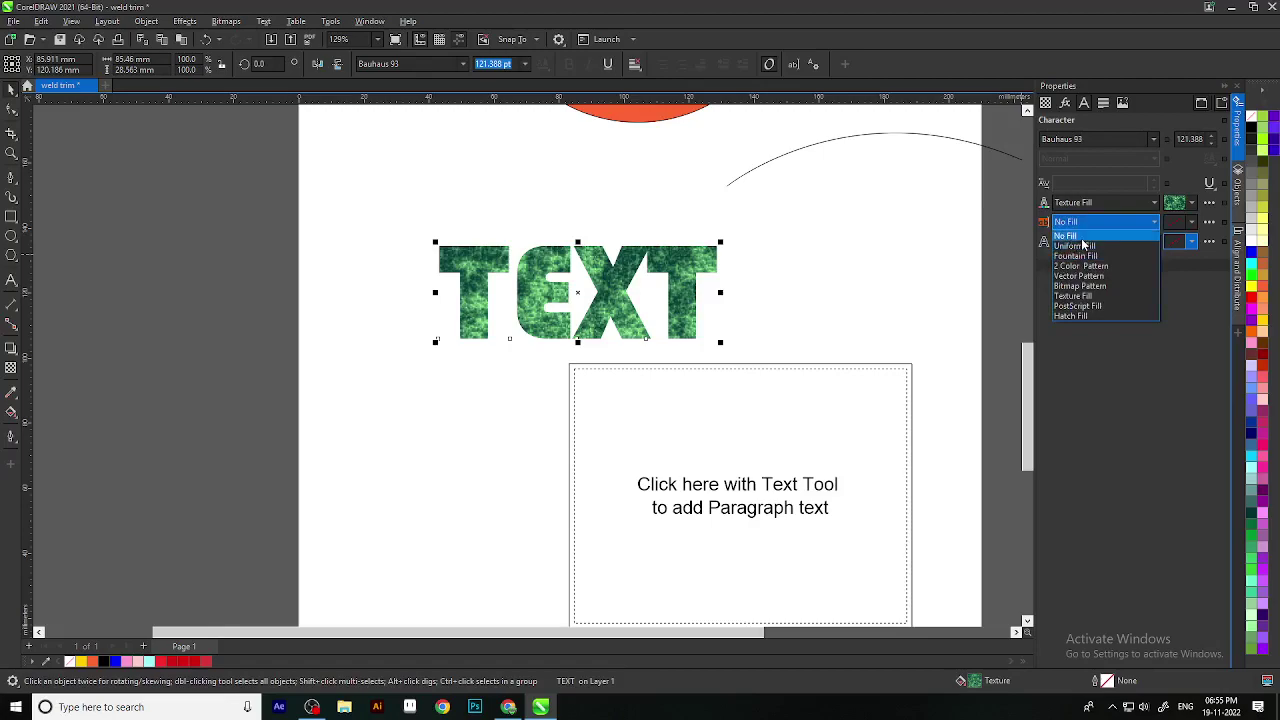
{"action": "left_click", "coordinate": [1070, 235]}
Step: Give TEXT a 2.0 pt outline in dark green (#12421E)
{"action": "left_click", "coordinate": [1153, 241]}
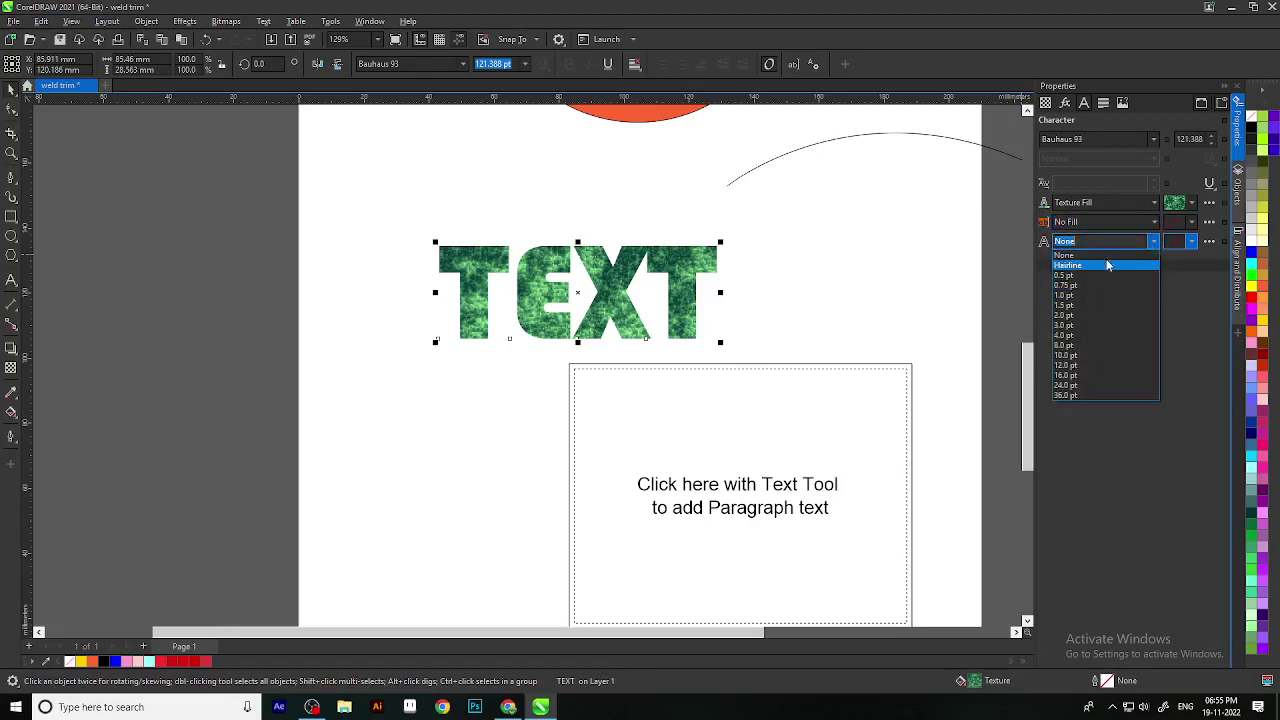
{"action": "left_click", "coordinate": [1066, 315]}
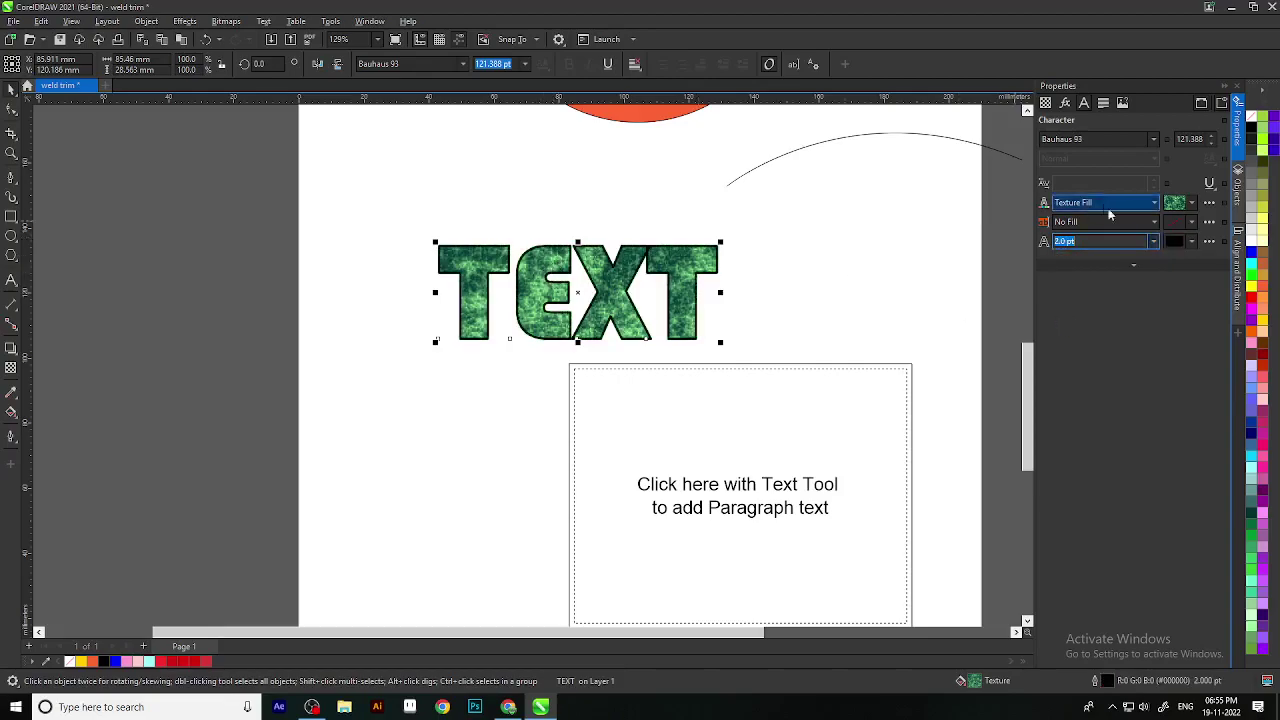
{"action": "left_click", "coordinate": [1190, 242]}
{"action": "mouse_move", "coordinate": [1175, 337]}
{"action": "left_mouse_down"}
{"action": "mouse_move", "coordinate": [1126, 305]}
{"action": "mouse_move", "coordinate": [1154, 337]}
{"action": "left_mouse_up"}
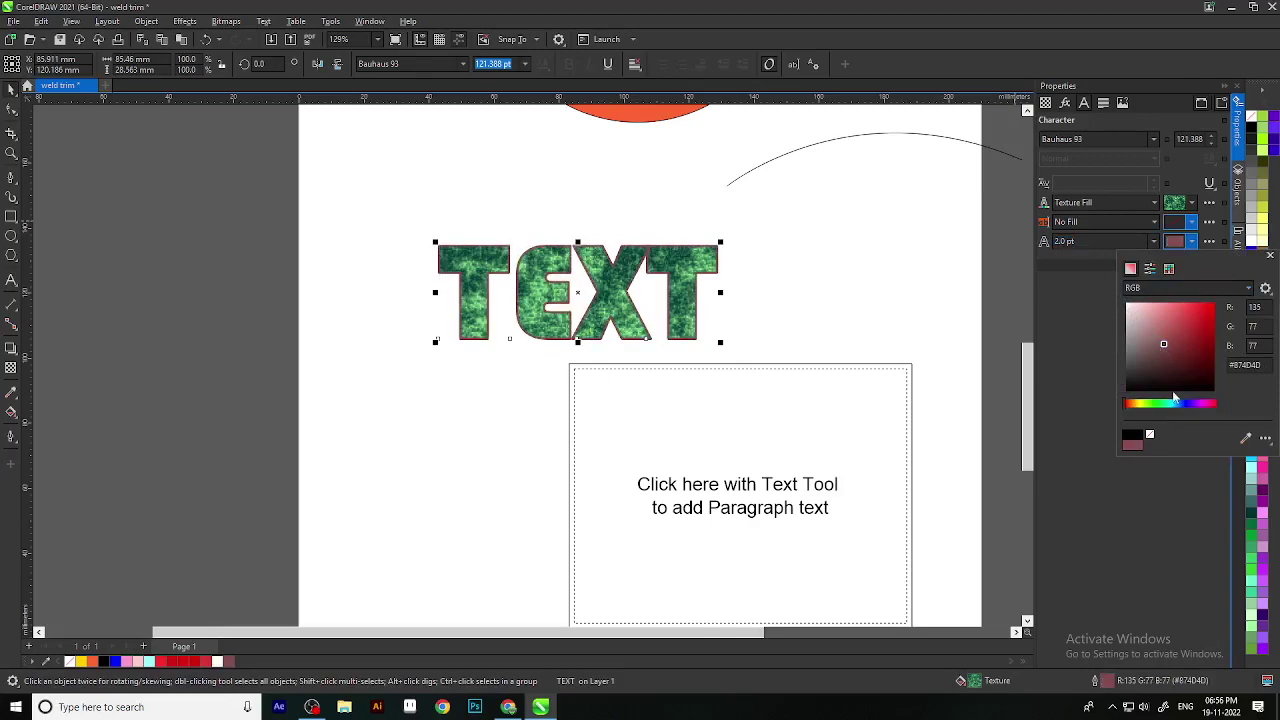
{"action": "left_click_drag", "start_coordinate": [1171, 404], "coordinate": [1158, 408]}
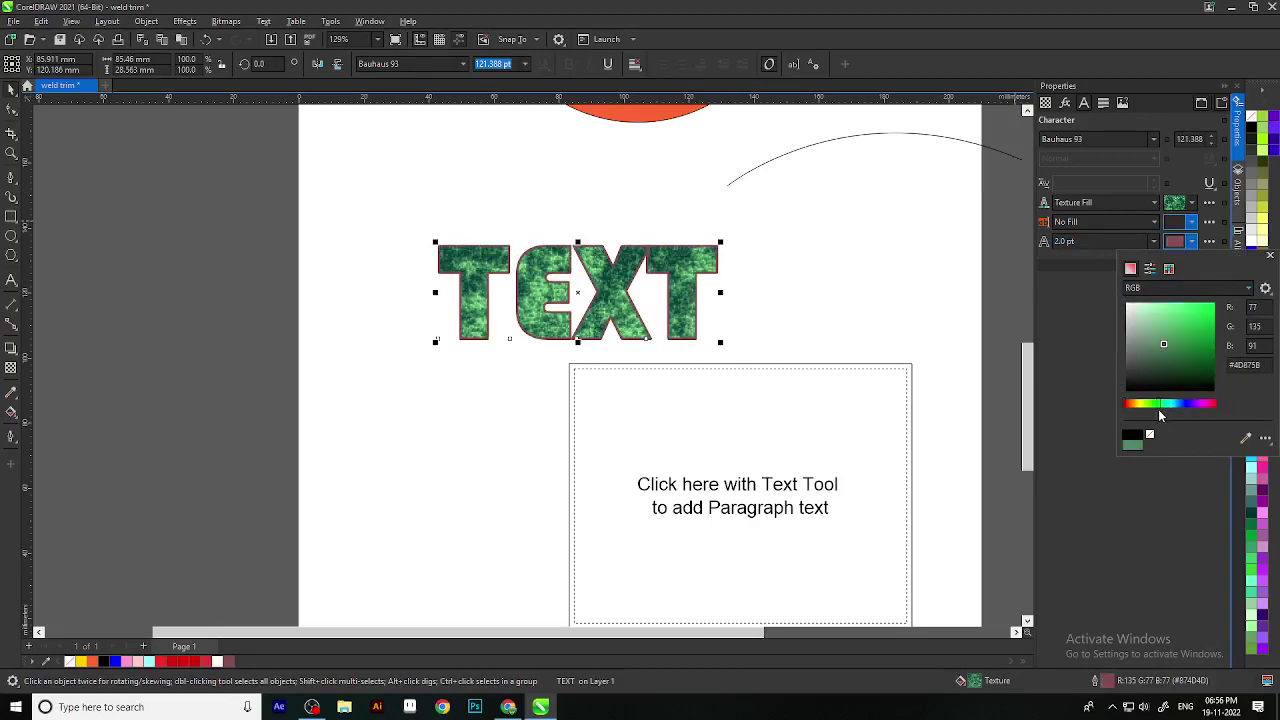
{"action": "mouse_move", "coordinate": [1210, 342]}
{"action": "left_mouse_down"}
{"action": "mouse_move", "coordinate": [1208, 378]}
{"action": "mouse_move", "coordinate": [1206, 354]}
{"action": "mouse_move", "coordinate": [1190, 372]}
{"action": "left_mouse_up"}
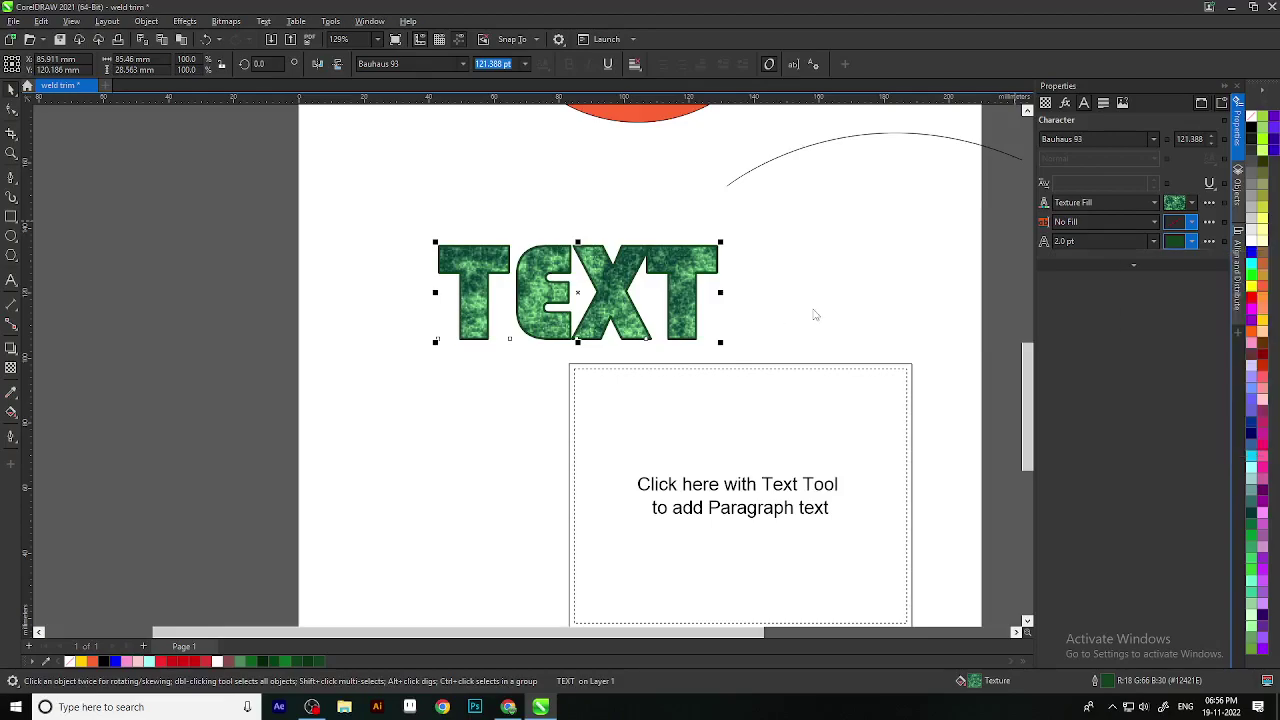
Step: Recentre the view on TEXT with the orange ring above it in view
{"action": "scroll", "coordinate": [697, 380], "scroll_direction": "down", "scroll_amount": 2}
{"action": "scroll", "coordinate": [712, 337], "scroll_direction": "up", "scroll_amount": 3}
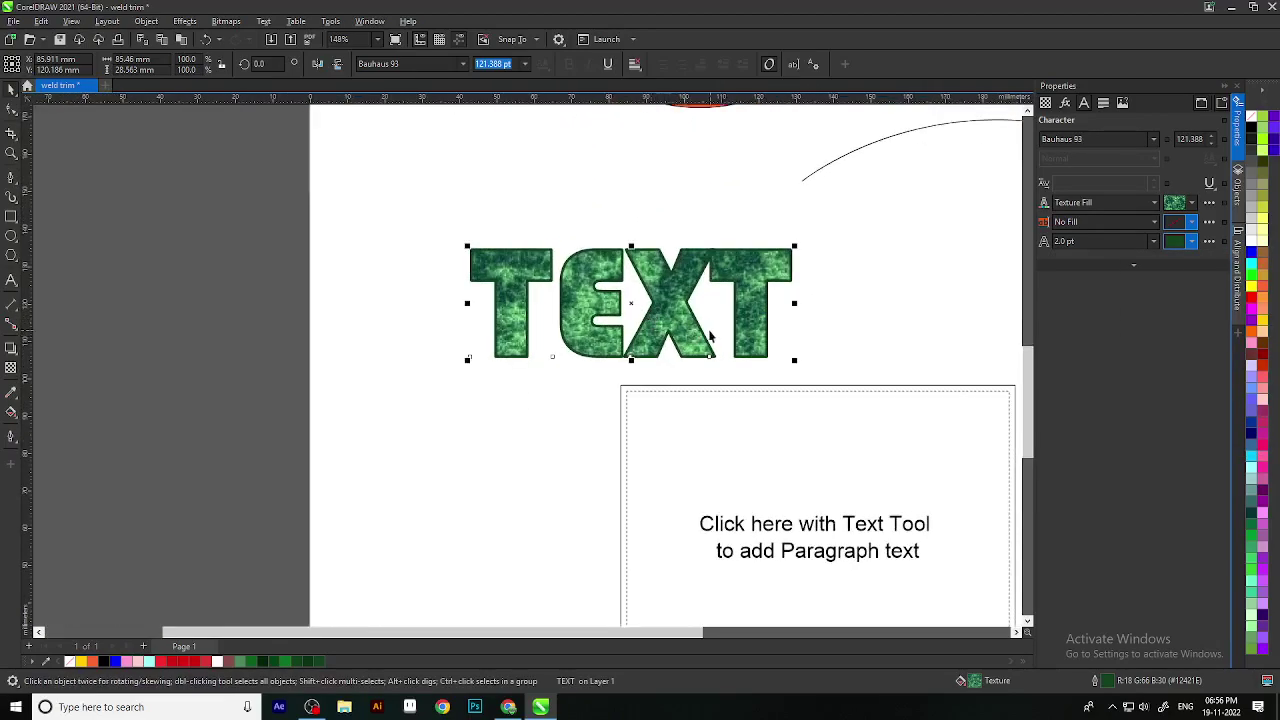
{"action": "left_click_drag", "start_coordinate": [526, 405], "coordinate": [500, 414]}
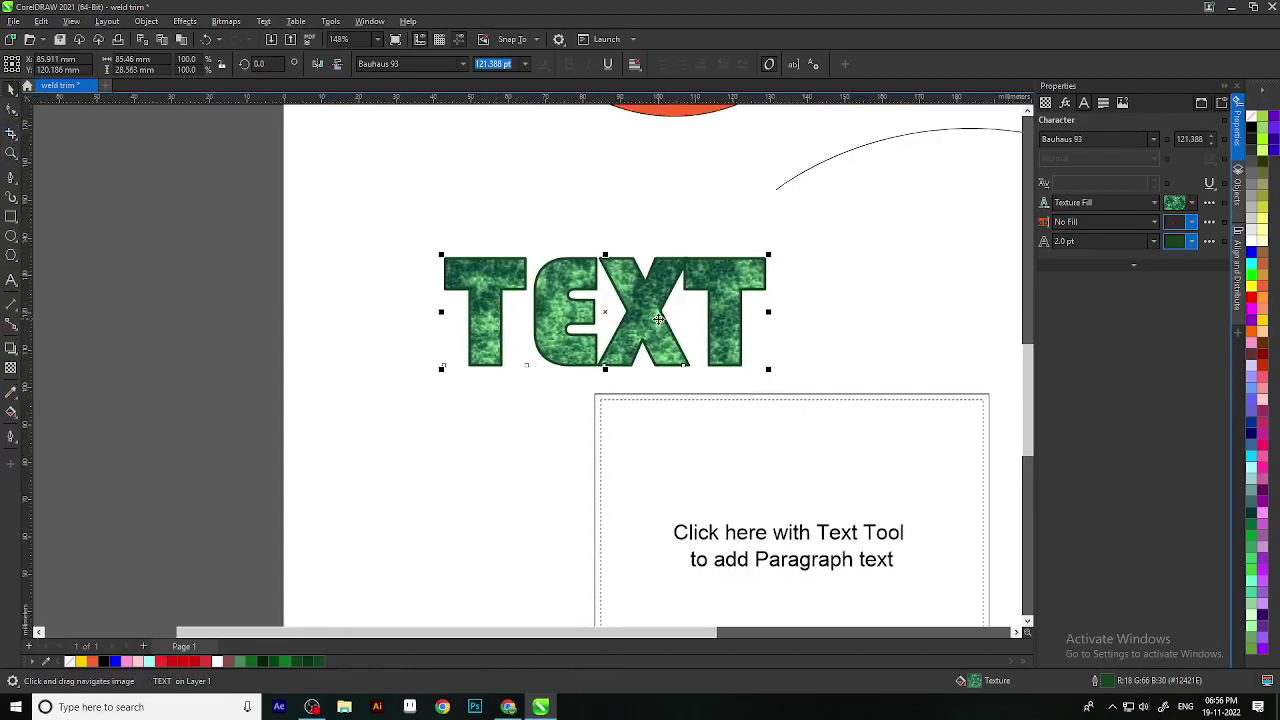
{"action": "scroll", "coordinate": [658, 318], "scroll_direction": "down", "scroll_amount": 3}
{"action": "left_click_drag", "start_coordinate": [658, 318], "coordinate": [500, 389]}
{"action": "scroll", "coordinate": [500, 380], "scroll_direction": "up", "scroll_amount": 2}
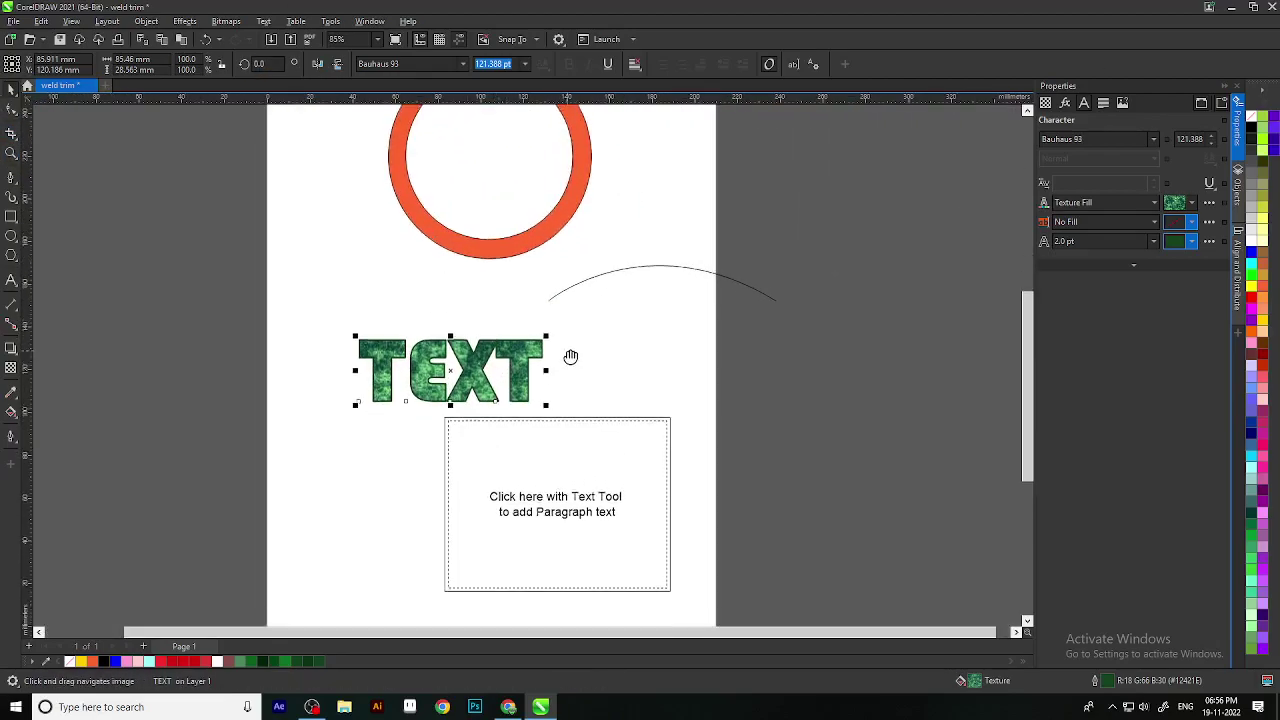
{"action": "left_click_drag", "start_coordinate": [570, 355], "coordinate": [570, 407]}
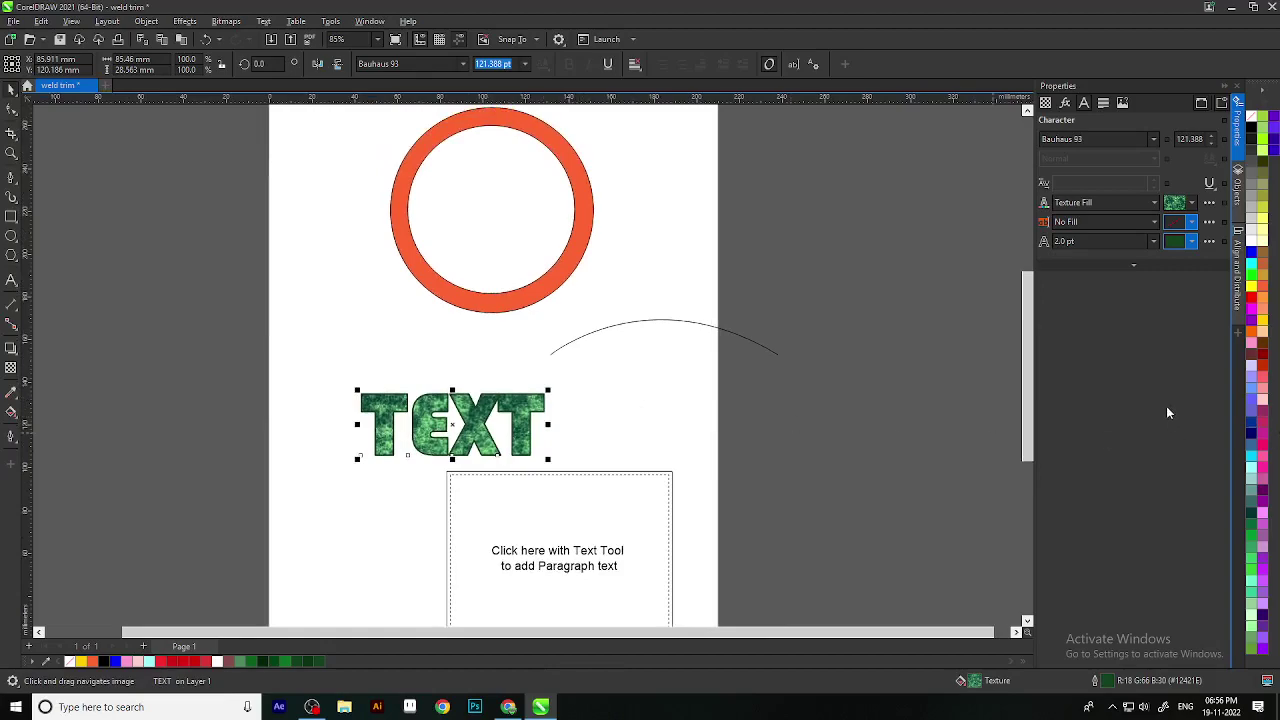
{"action": "left_click", "coordinate": [1191, 203]}
{"action": "left_click", "coordinate": [1180, 204]}
Step: Try No Fill, a red-to-pink fountain fill and a vector pattern background on TEXT
{"action": "left_click", "coordinate": [1105, 203]}
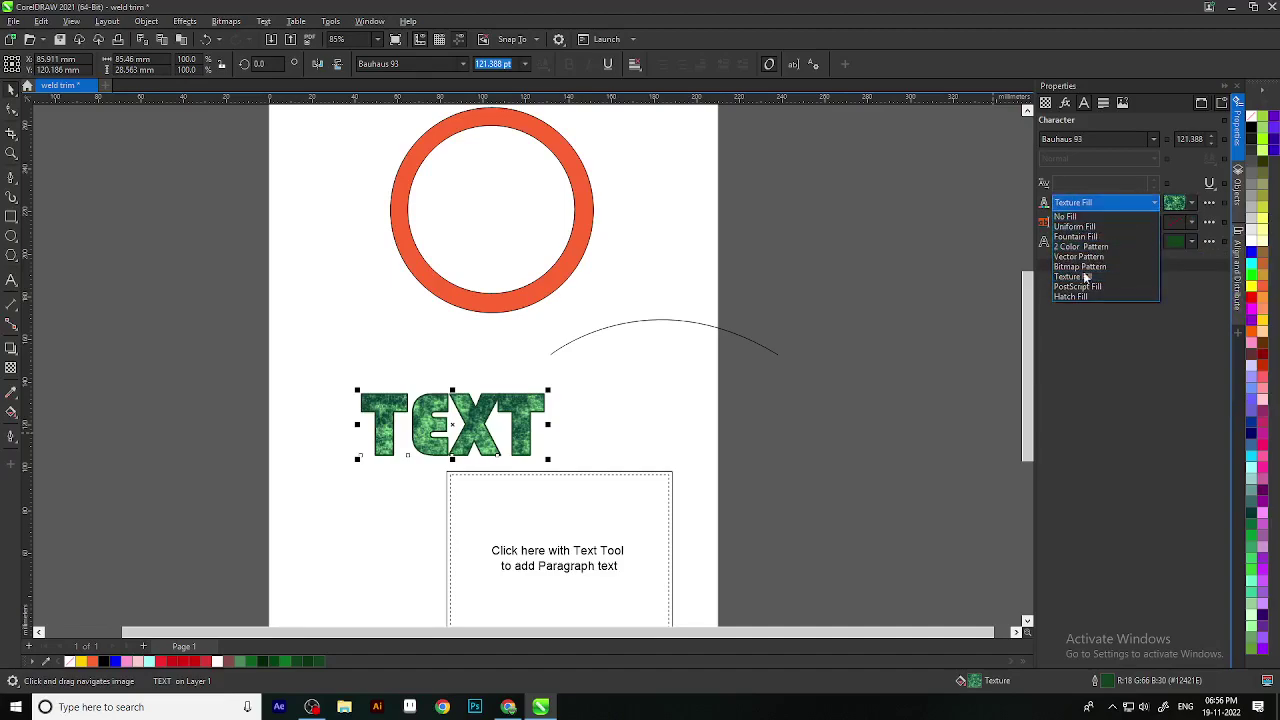
{"action": "left_click", "coordinate": [1066, 216]}
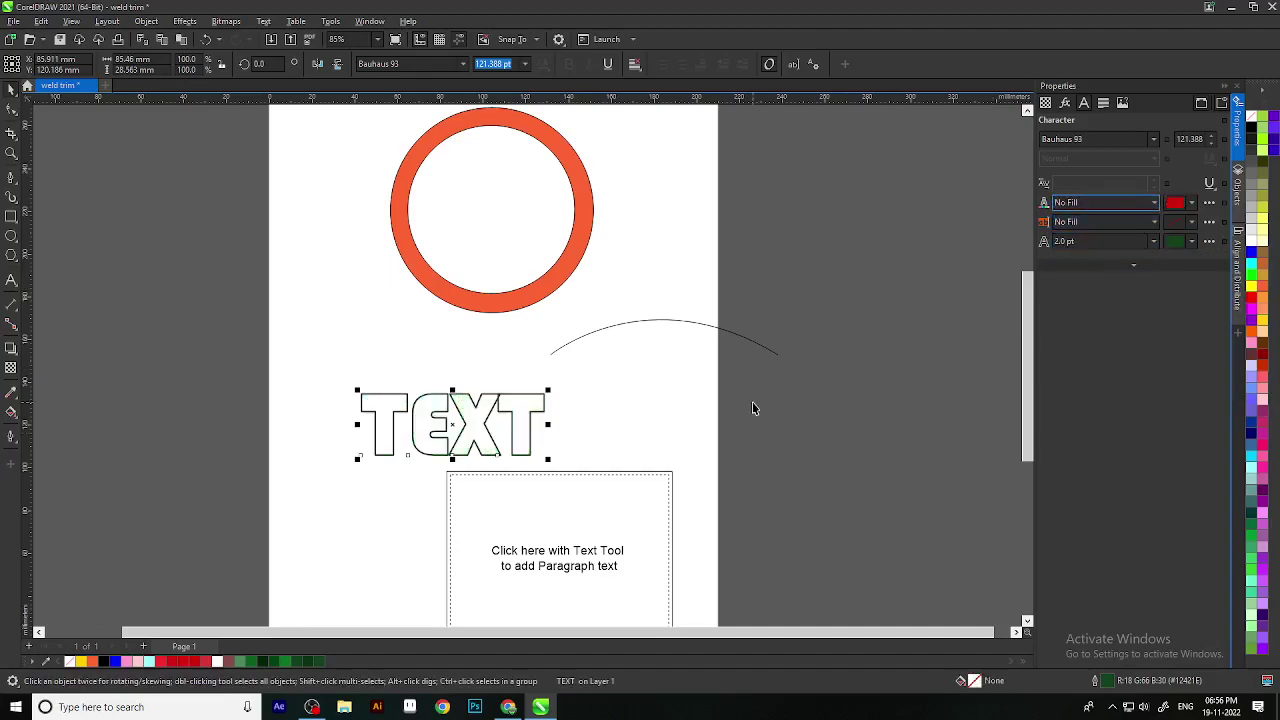
{"action": "left_click", "coordinate": [1105, 203]}
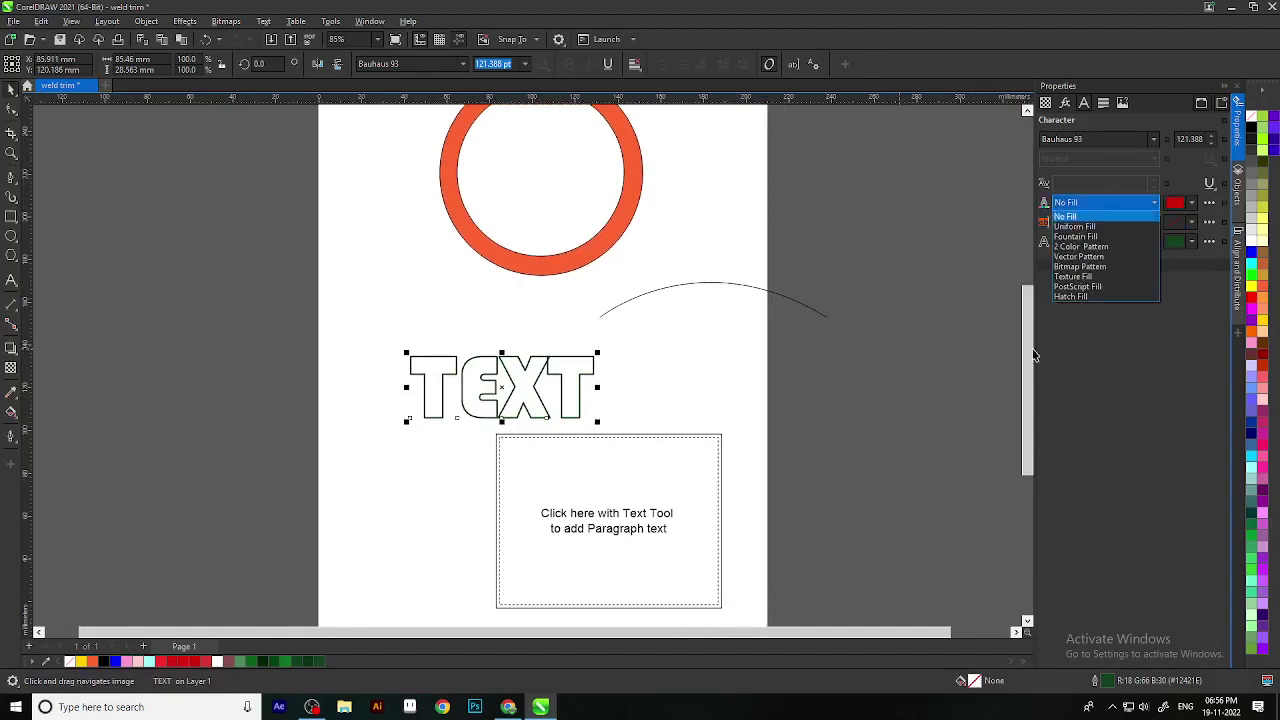
{"action": "left_click", "coordinate": [1080, 236]}
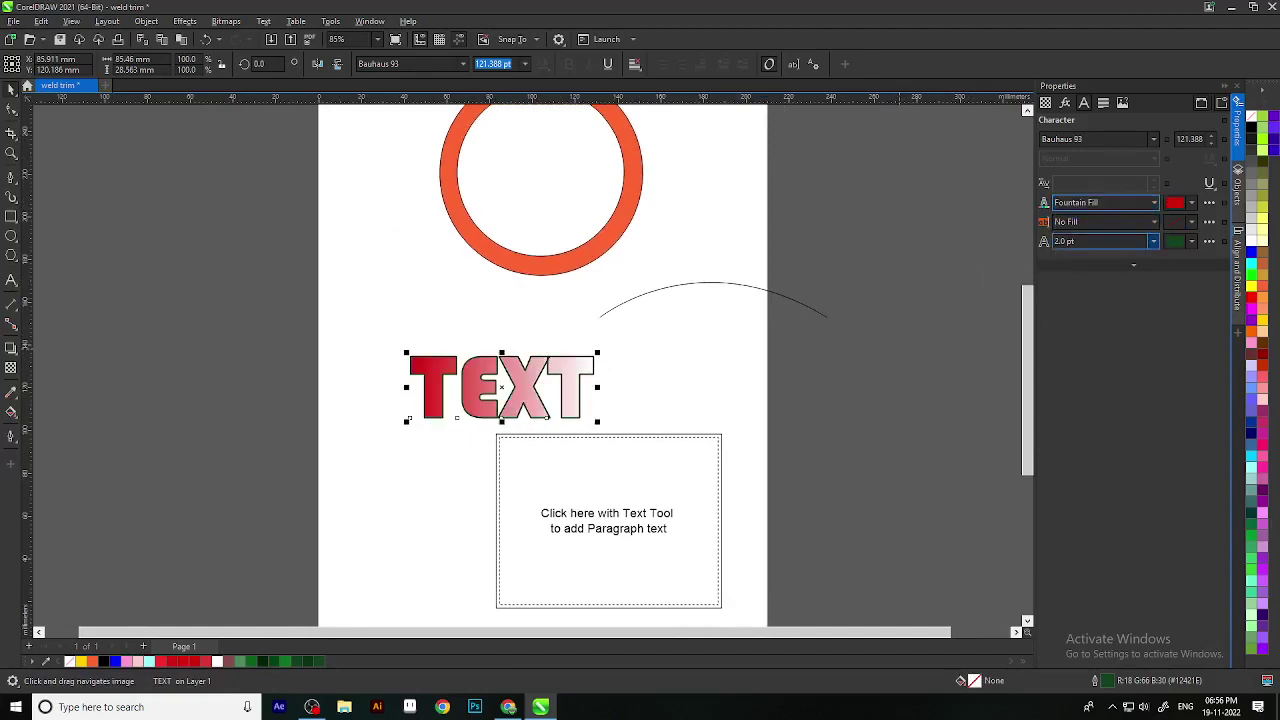
{"action": "left_click", "coordinate": [1156, 222]}
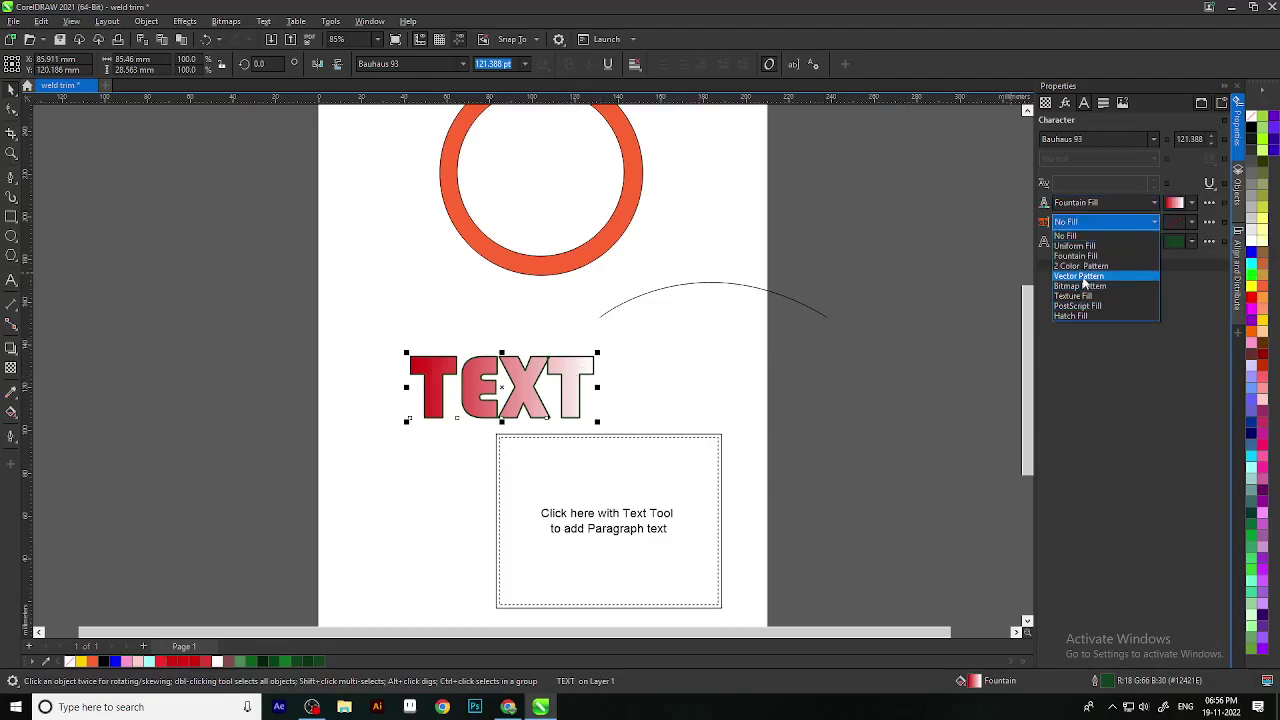
{"action": "left_click", "coordinate": [1082, 277]}
{"action": "scroll", "coordinate": [646, 360], "scroll_direction": "down", "scroll_amount": 3}
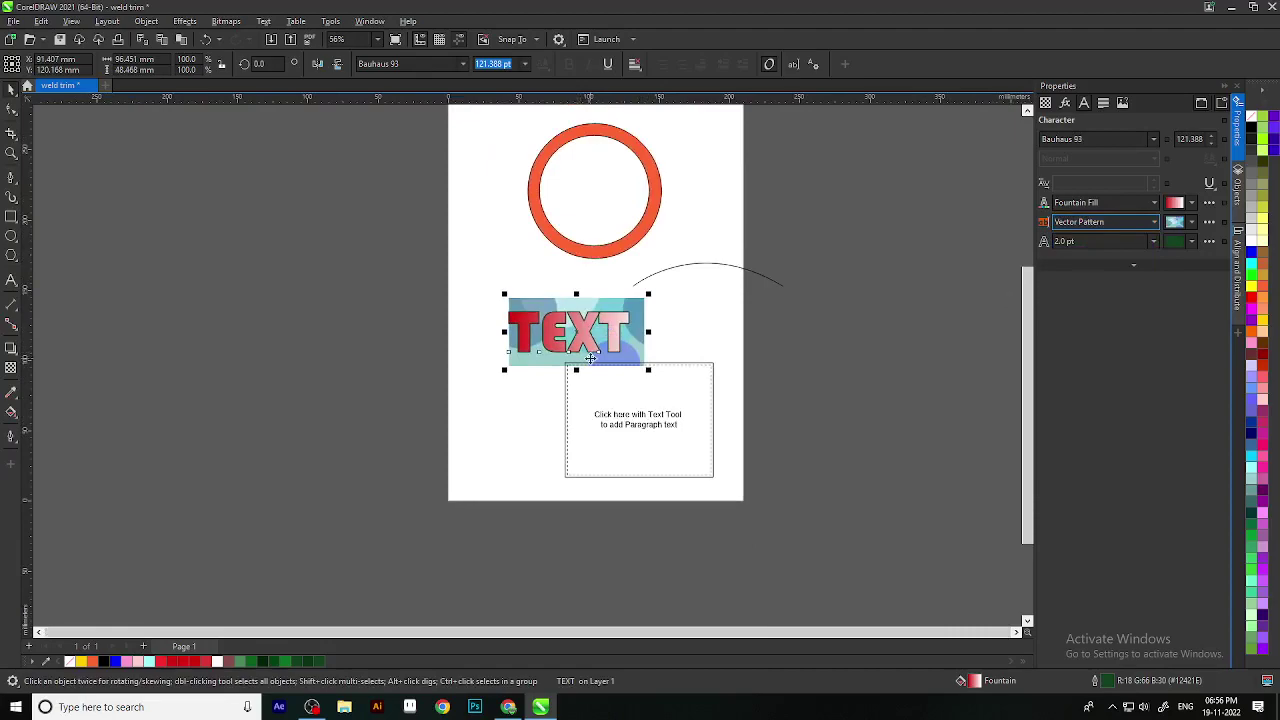
{"action": "left_click", "coordinate": [560, 372]}
{"action": "scroll", "coordinate": [560, 372], "scroll_direction": "up", "scroll_amount": 2}
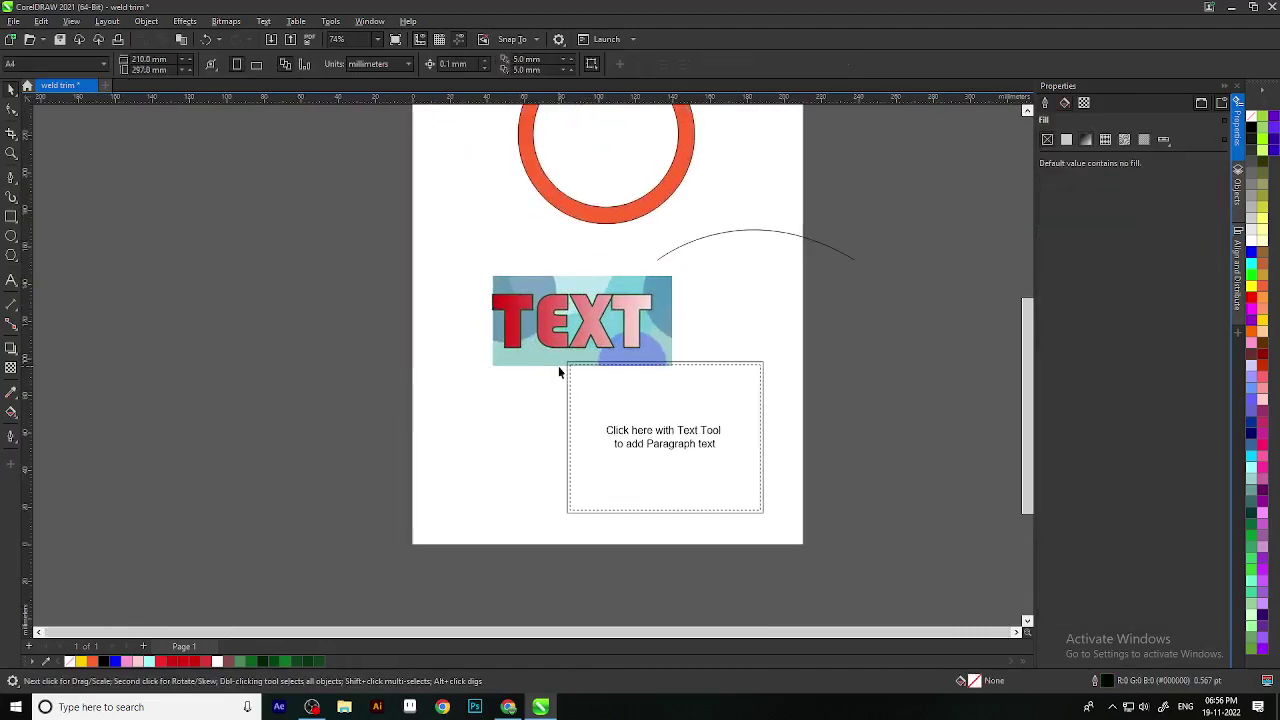
{"action": "left_click", "coordinate": [619, 323]}
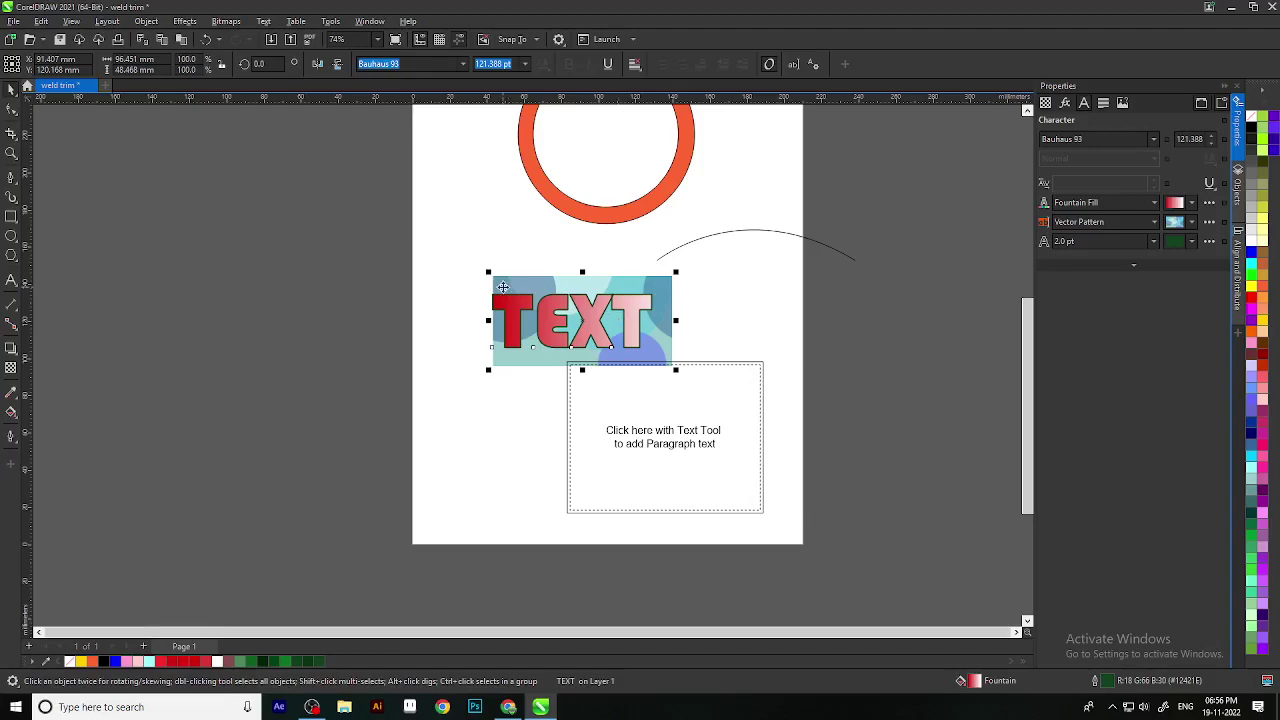
{"action": "scroll", "coordinate": [710, 314], "scroll_direction": "up", "scroll_amount": 1}
{"action": "left_click", "coordinate": [716, 322]}
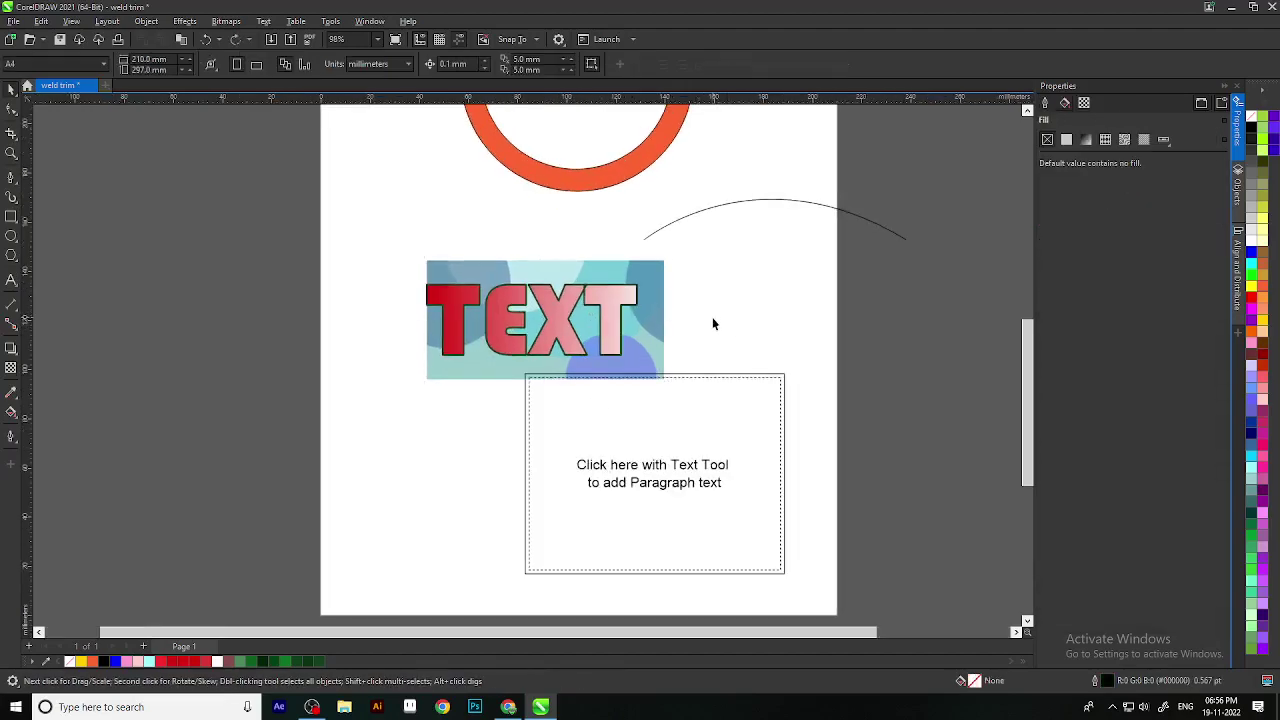
Step: Undo back to the green texture fill with no background and open Bitmap Effects
{"action": "key", "text": "ctrl+z"}
{"action": "scroll", "coordinate": [650, 370], "scroll_direction": "up", "scroll_amount": 1}
{"action": "key", "text": "ctrl+z"}
{"action": "key", "text": "ctrl+z"}
{"action": "left_click_drag", "start_coordinate": [682, 333], "coordinate": [695, 409]}
{"action": "key", "text": "ctrl+z"}
{"action": "left_click_drag", "start_coordinate": [633, 375], "coordinate": [716, 394]}
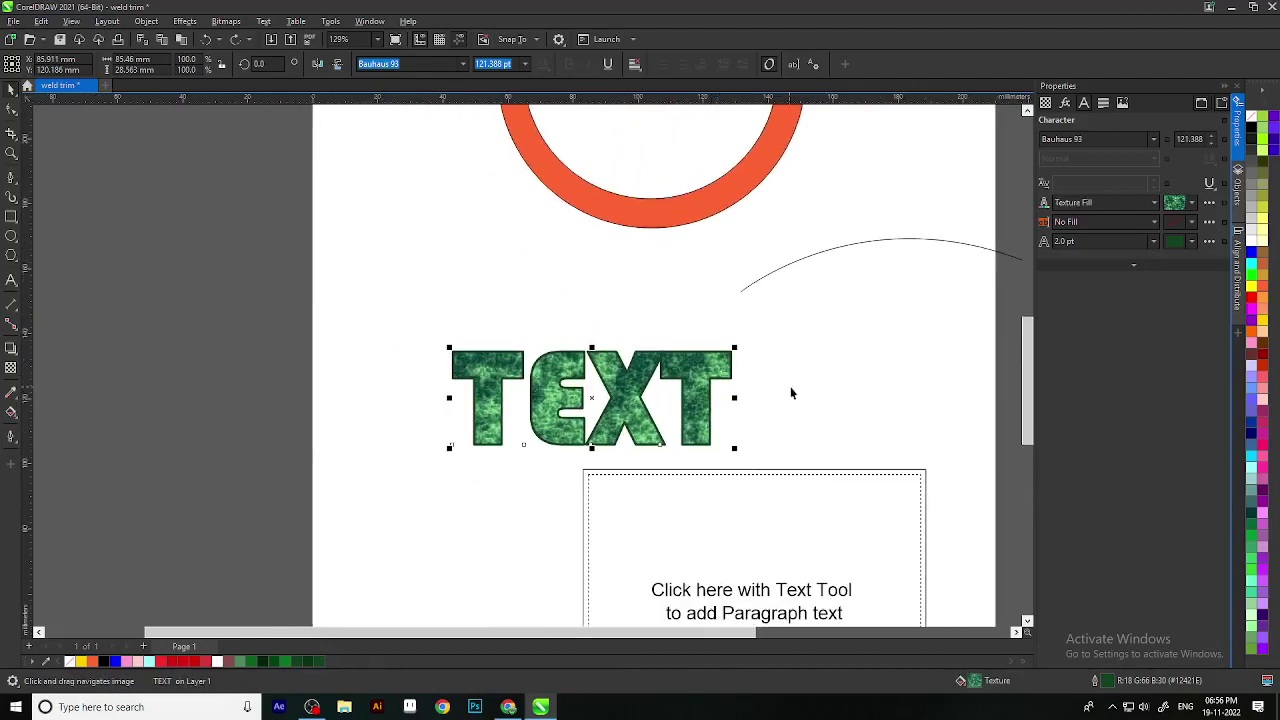
{"action": "scroll", "coordinate": [790, 392], "scroll_direction": "down", "scroll_amount": 2}
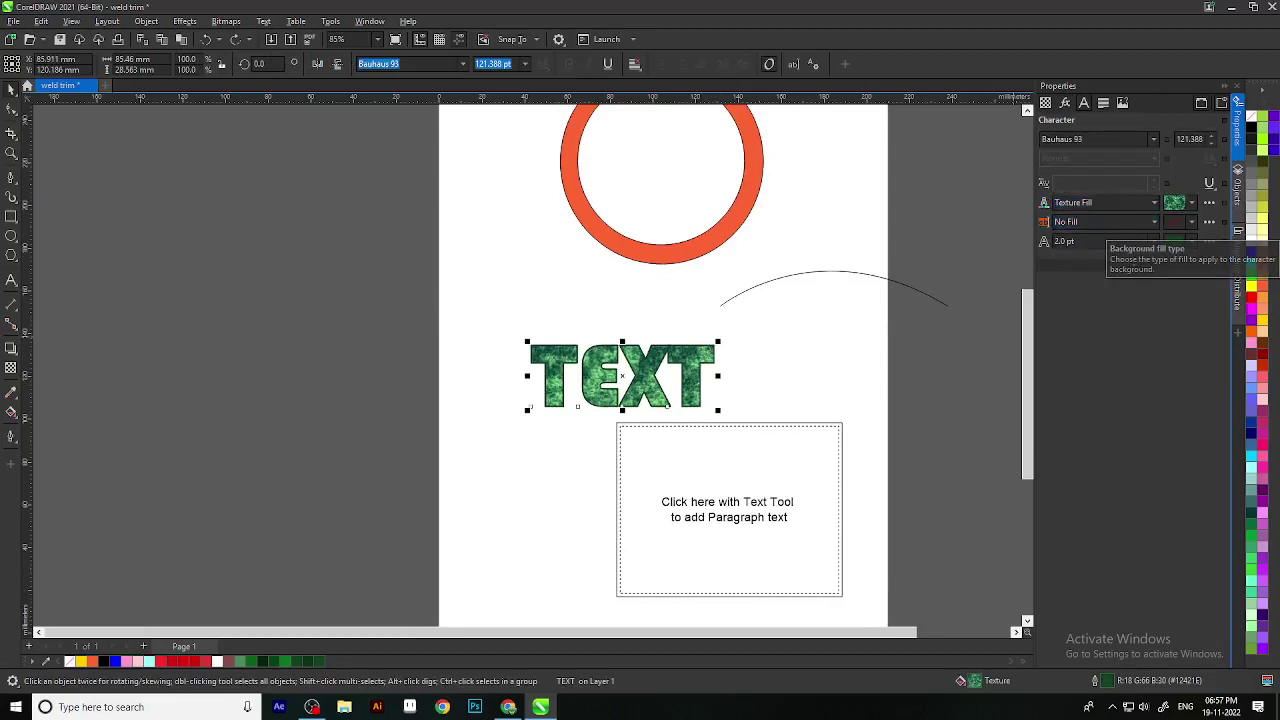
{"action": "left_click", "coordinate": [1065, 103]}
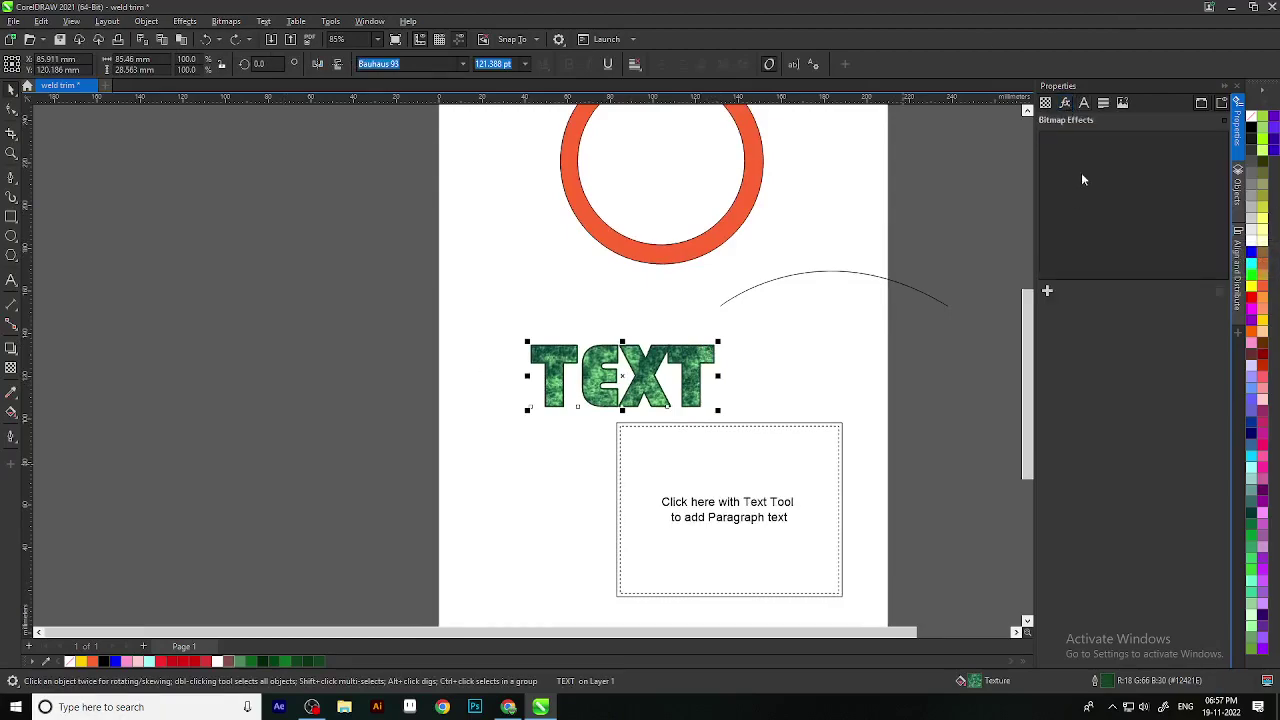
Step: Convert the word TEXT to curves
{"action": "left_click", "coordinate": [1047, 103]}
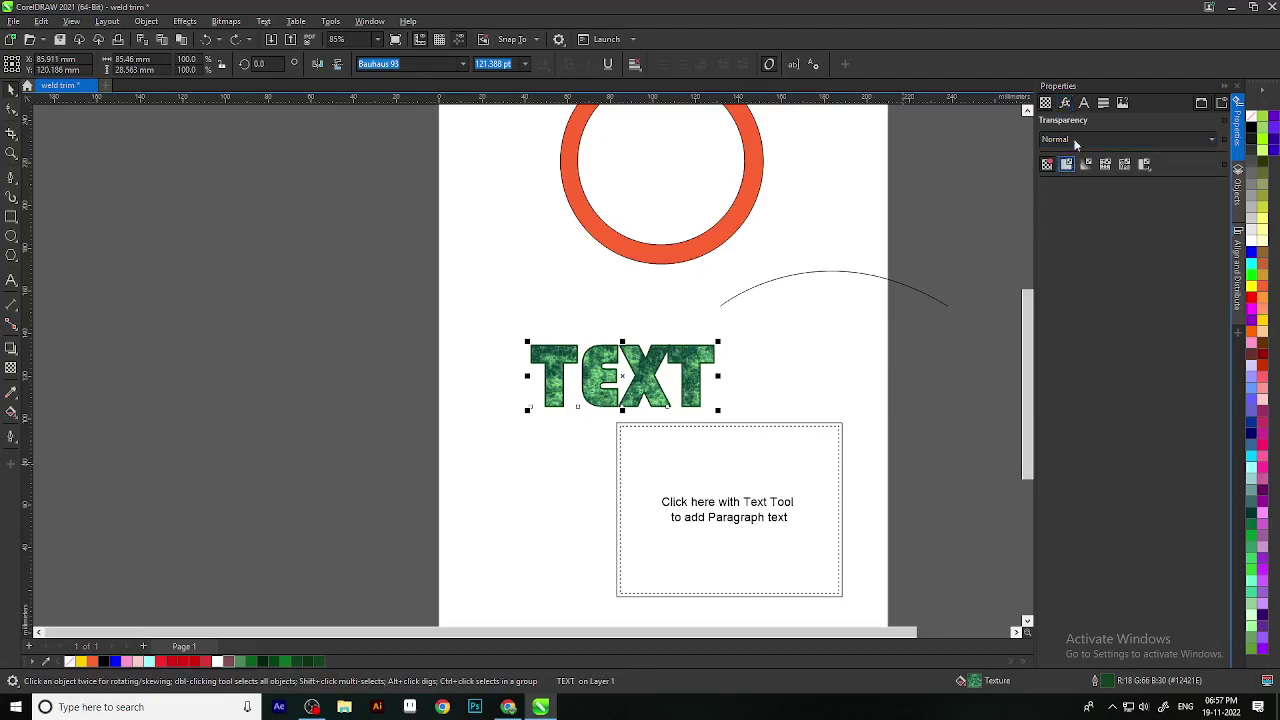
{"action": "left_click", "coordinate": [683, 420]}
{"action": "right_click", "coordinate": [702, 367]}
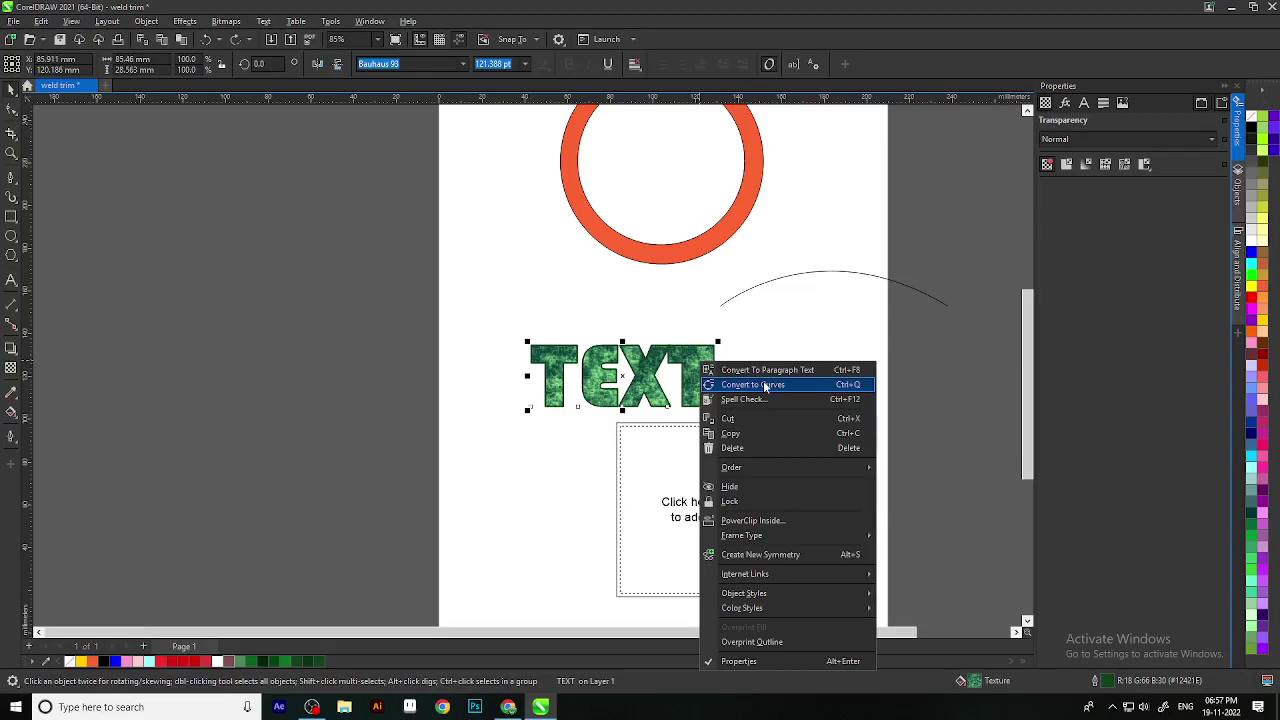
{"action": "left_click", "coordinate": [765, 385]}
Step: Fill the TEXT curves with solid orange-brown #CC6633 from the palette
{"action": "scroll", "coordinate": [694, 384], "scroll_direction": "up", "scroll_amount": 2}
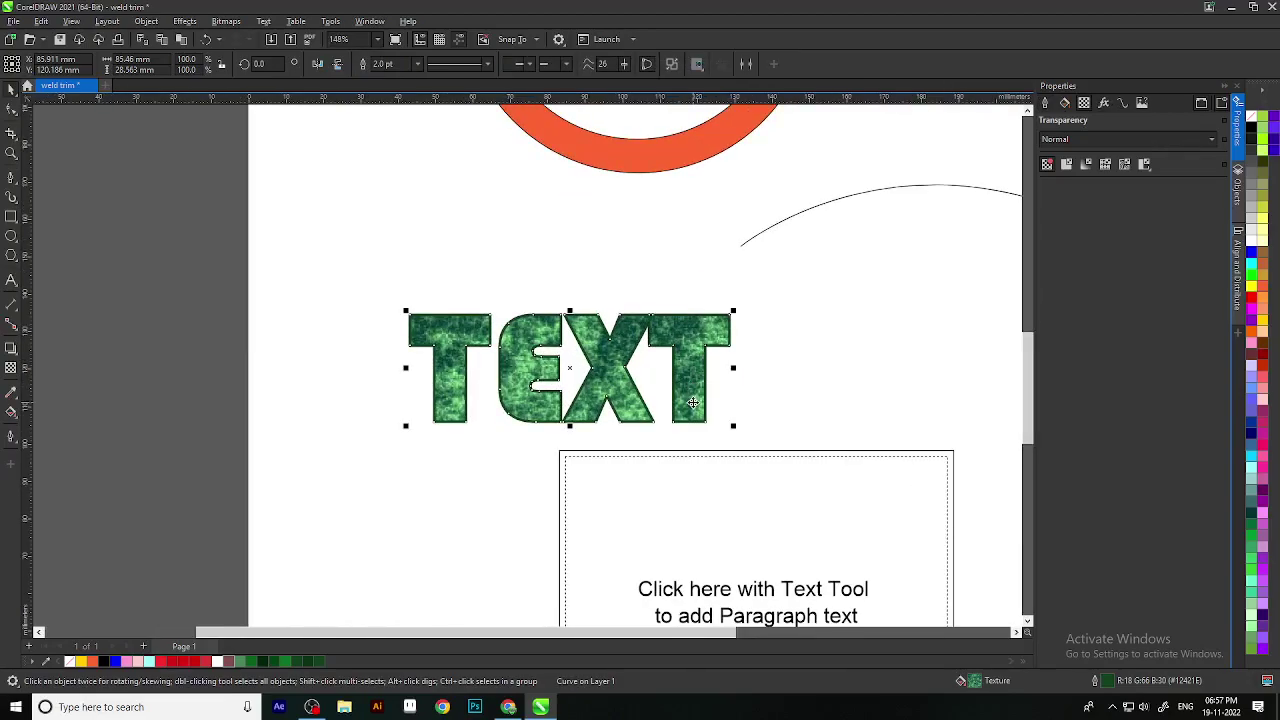
{"action": "scroll", "coordinate": [693, 402], "scroll_direction": "down", "scroll_amount": 2}
{"action": "scroll", "coordinate": [728, 350], "scroll_direction": "up", "scroll_amount": 2}
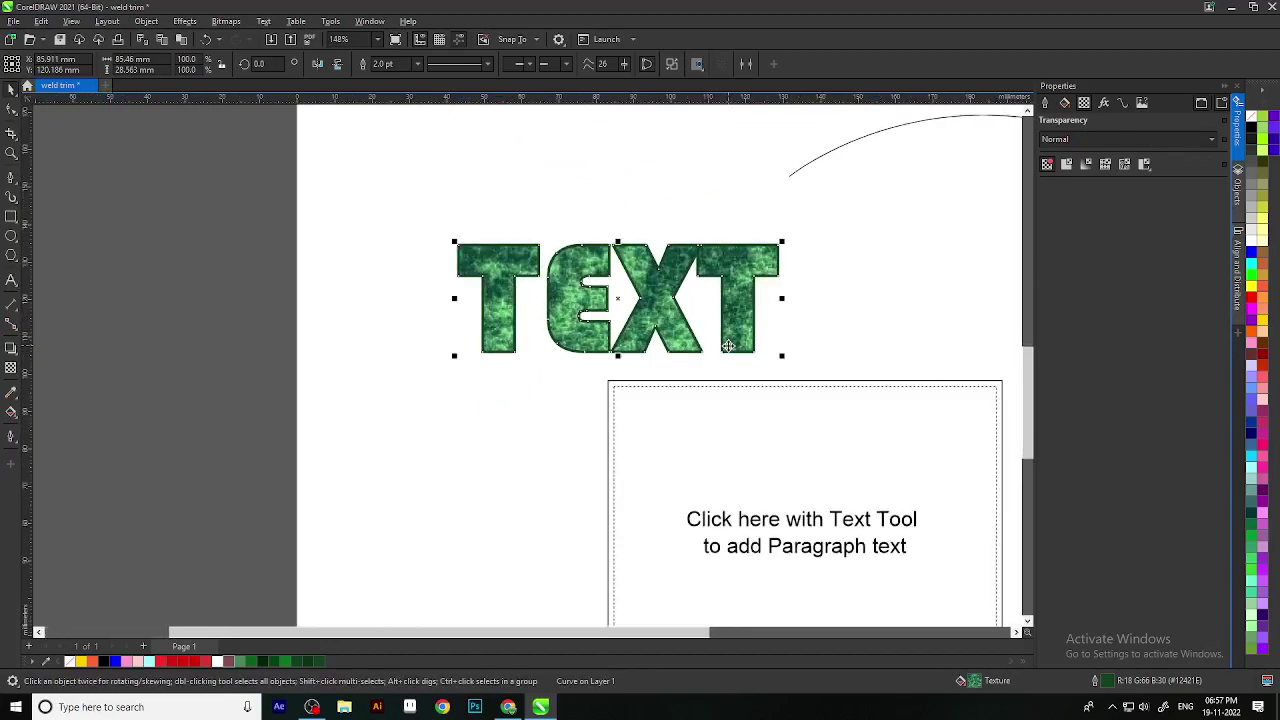
{"action": "left_click", "coordinate": [874, 332]}
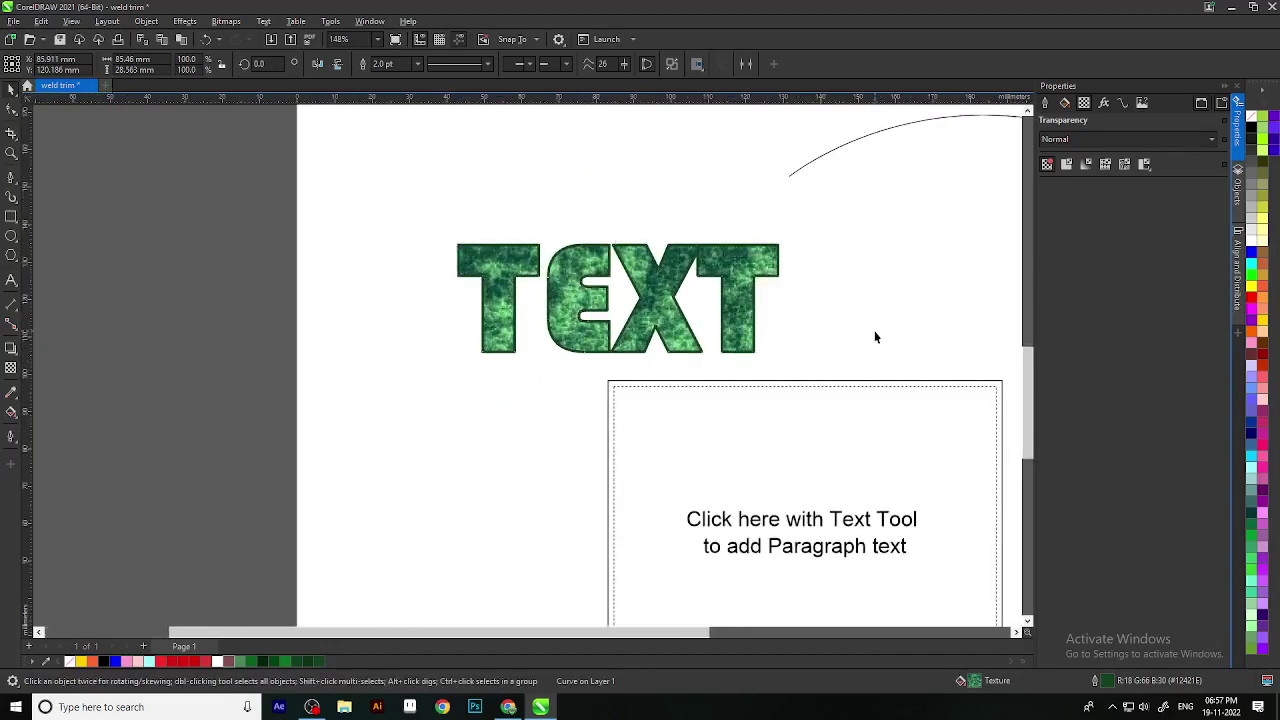
{"action": "left_click", "coordinate": [730, 312]}
{"action": "scroll", "coordinate": [700, 388], "scroll_direction": "up", "scroll_amount": 3}
{"action": "left_click", "coordinate": [1266, 360]}
{"action": "left_click", "coordinate": [1271, 305]}
{"action": "left_click", "coordinate": [1266, 275]}
{"action": "left_click", "coordinate": [1262, 262]}
Step: Show the Outline section of the Properties docker for the TEXT curves
{"action": "scroll", "coordinate": [448, 547], "scroll_direction": "down", "scroll_amount": 2}
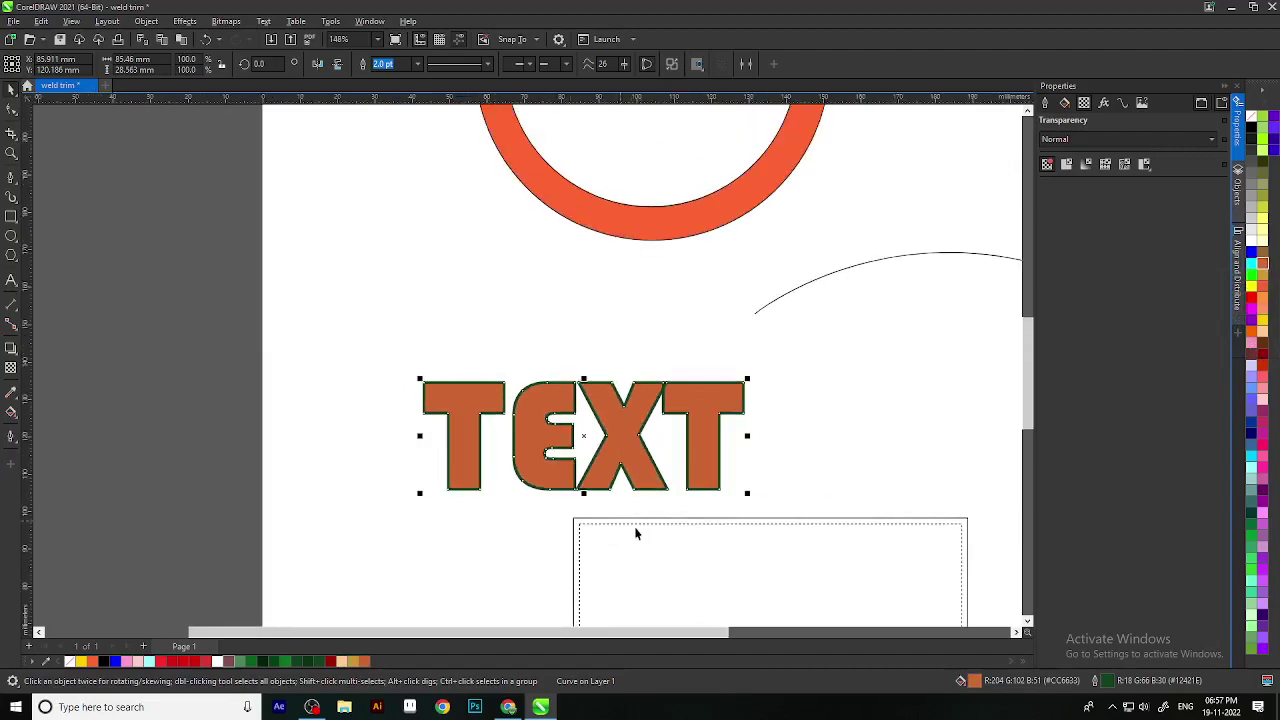
{"action": "left_click", "coordinate": [1045, 103]}
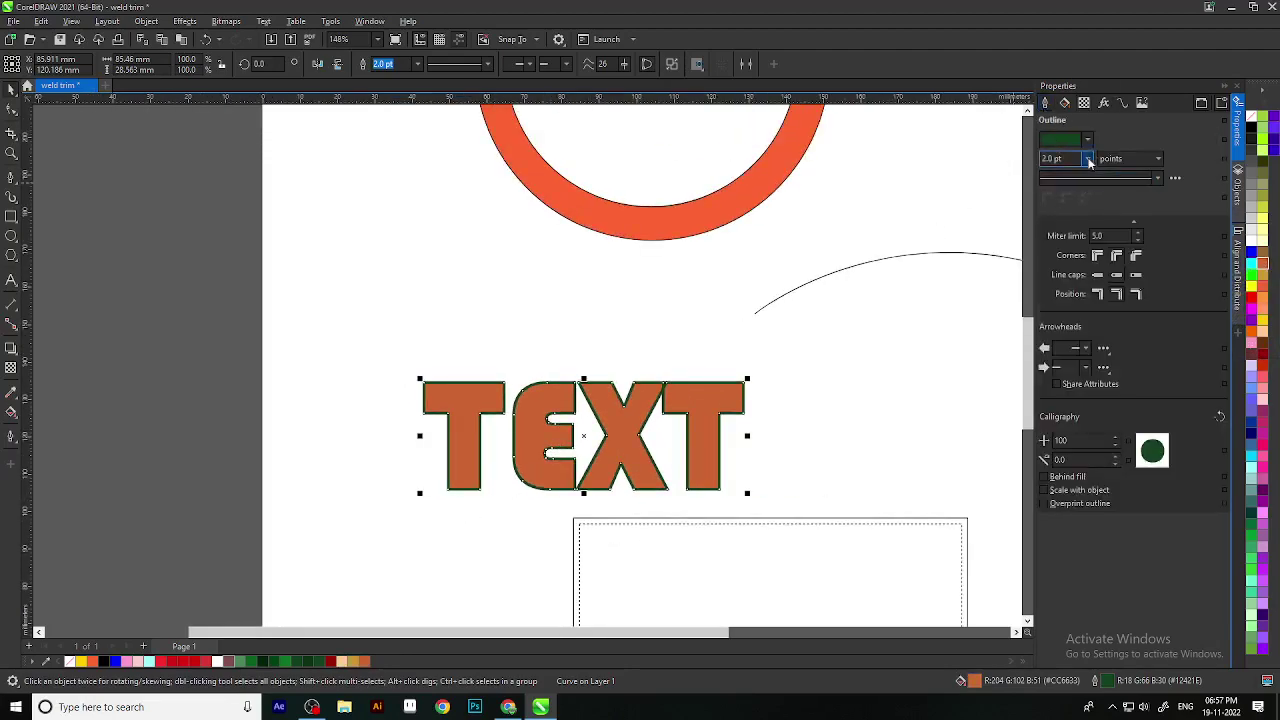
{"action": "left_click", "coordinate": [303, 335]}
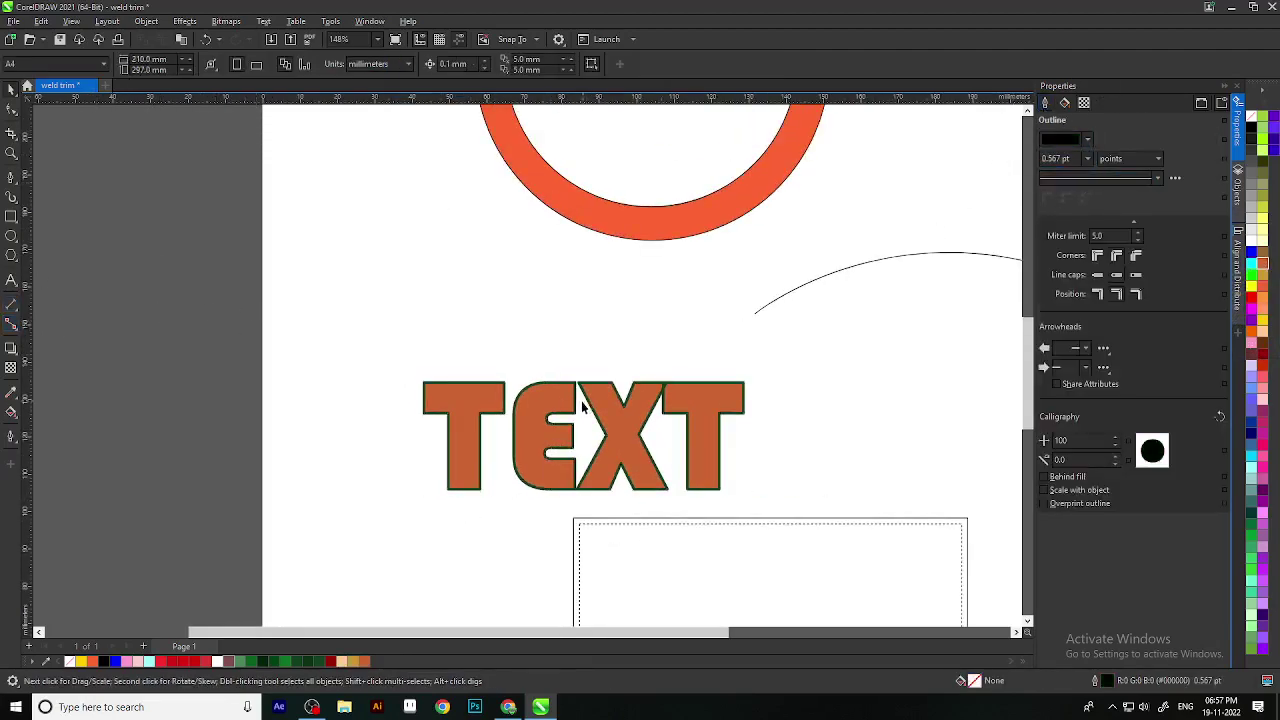
{"action": "scroll", "coordinate": [771, 337], "scroll_direction": "down", "scroll_amount": 3}
{"action": "scroll", "coordinate": [593, 406], "scroll_direction": "up", "scroll_amount": 3}
{"action": "left_click", "coordinate": [675, 317]}
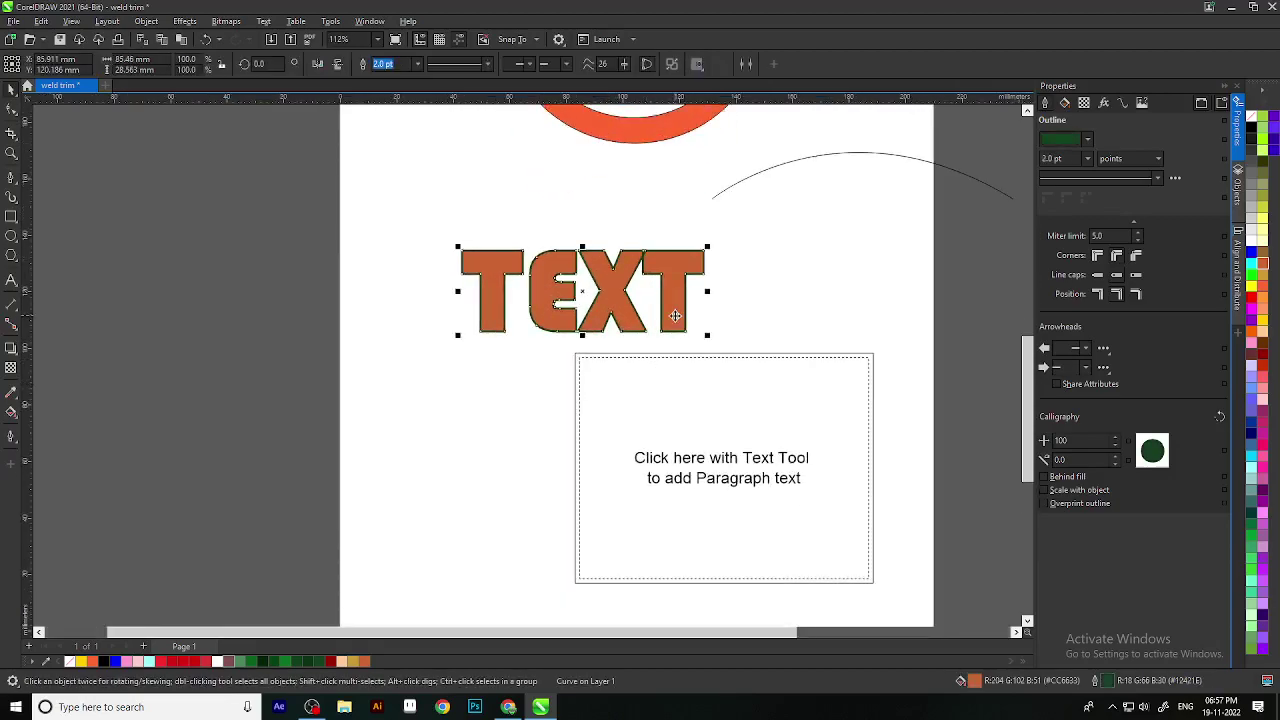
Step: Pan and zoom around the page without choosing a shaping tool
{"action": "left_click_drag", "start_coordinate": [655, 278], "coordinate": [642, 402]}
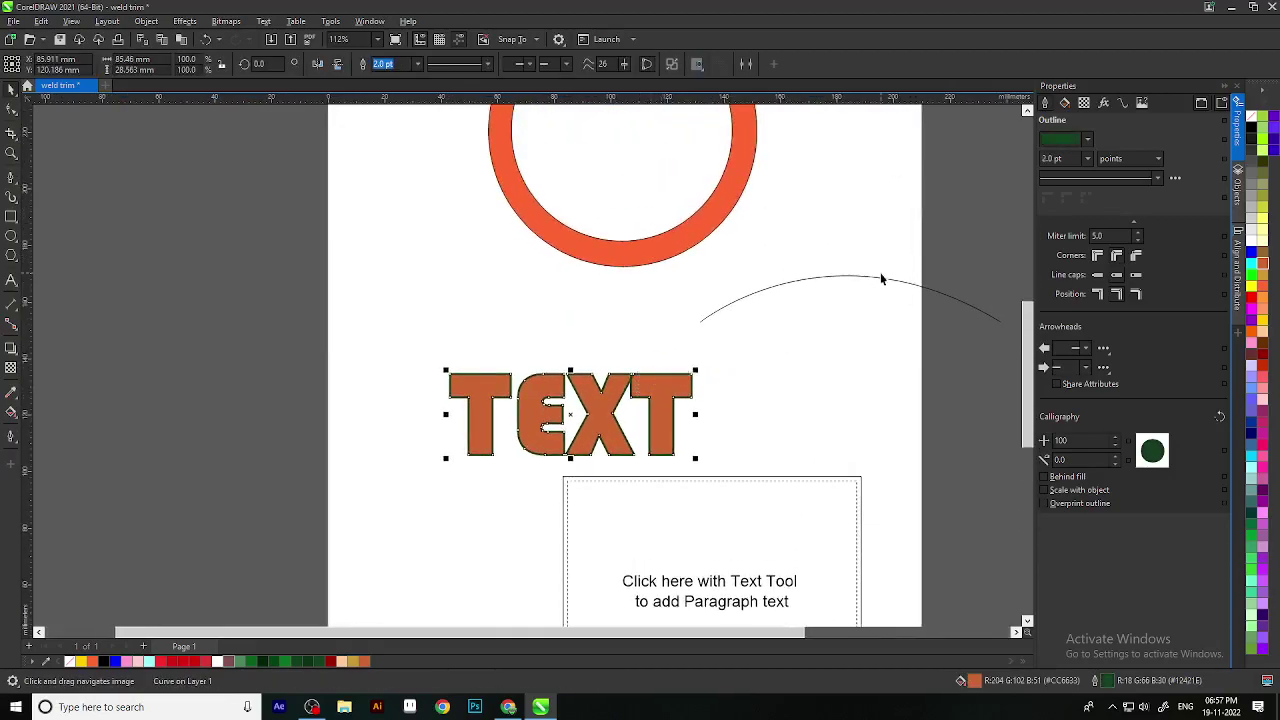
{"action": "left_click_drag", "start_coordinate": [881, 274], "coordinate": [809, 256]}
{"action": "left_click", "coordinate": [14, 112]}
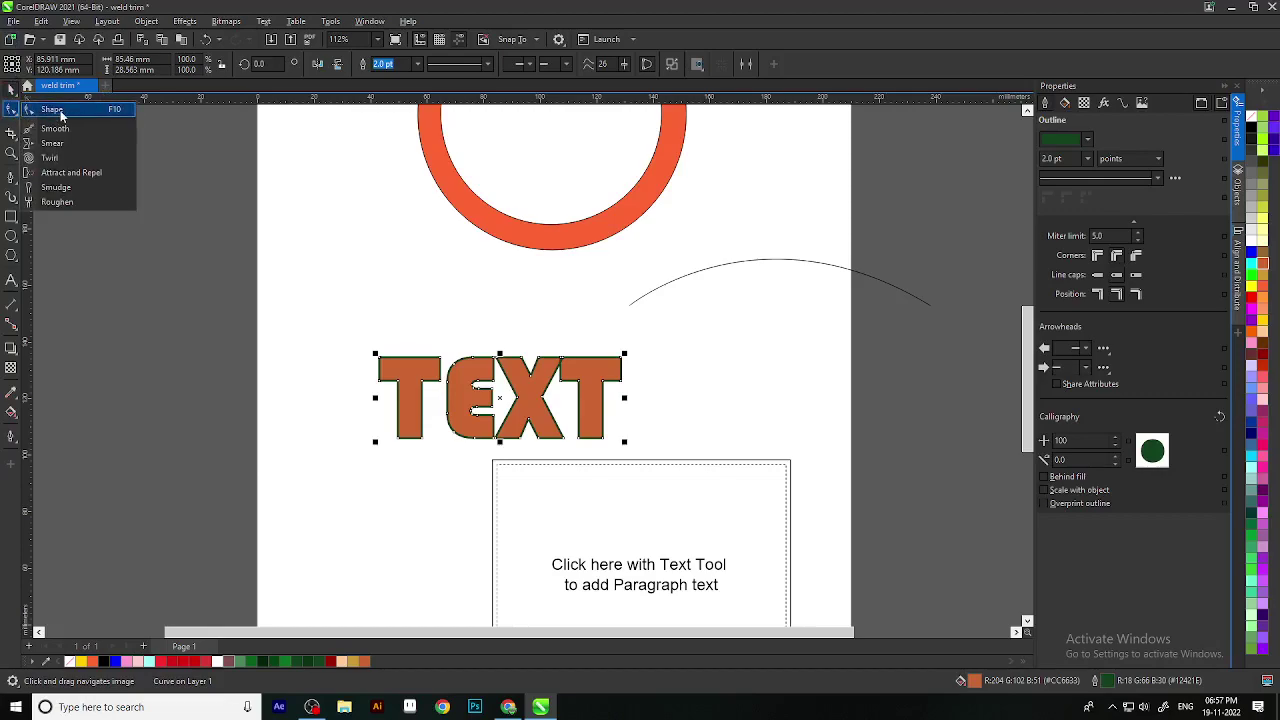
{"action": "left_click", "coordinate": [222, 214]}
{"action": "scroll", "coordinate": [487, 307], "scroll_direction": "down", "scroll_amount": 2}
{"action": "left_click_drag", "start_coordinate": [522, 311], "coordinate": [511, 389]}
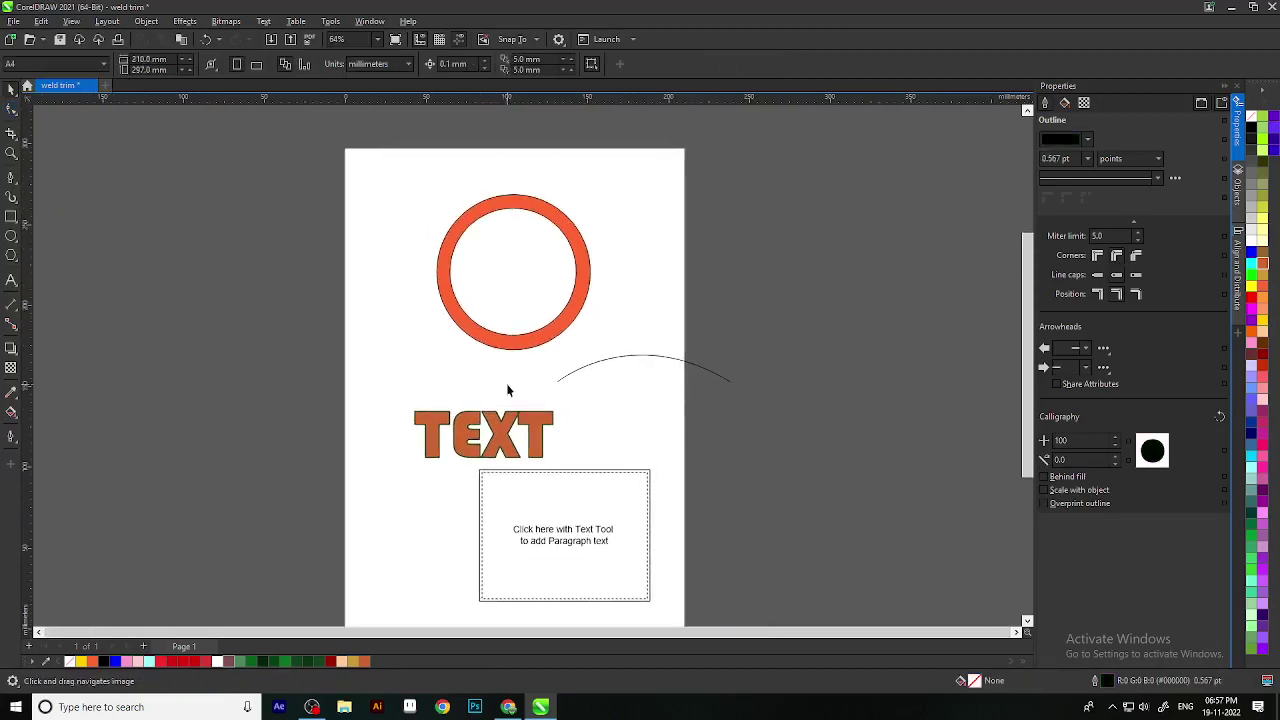
{"action": "scroll", "coordinate": [546, 418], "scroll_direction": "up", "scroll_amount": 1}
{"action": "key", "text": "h"}
{"action": "scroll", "coordinate": [646, 306], "scroll_direction": "up", "scroll_amount": 2}
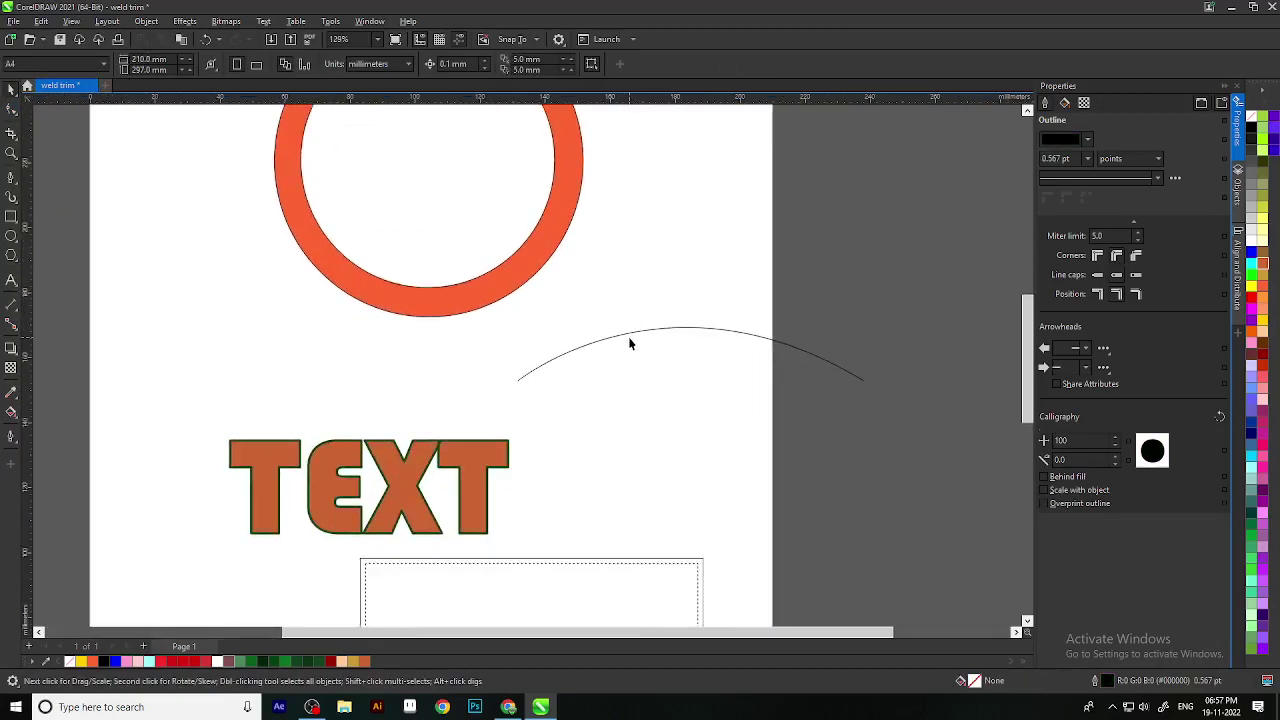
{"action": "scroll", "coordinate": [630, 337], "scroll_direction": "down", "scroll_amount": 4}
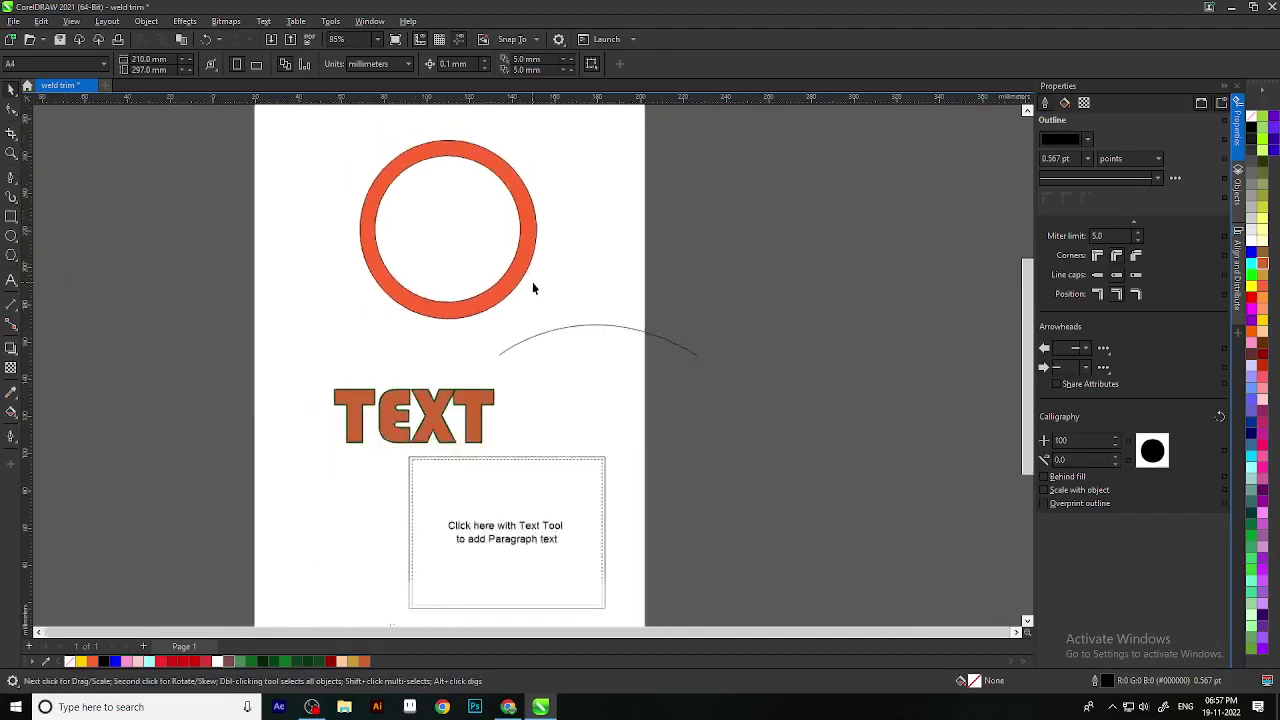
{"action": "key", "text": "space"}
Step: Select the paragraph text frame, then the TEXT, nudging the view, and deselect
{"action": "left_click", "coordinate": [571, 386]}
{"action": "key", "text": "space"}
{"action": "left_click_drag", "start_coordinate": [571, 292], "coordinate": [571, 314]}
{"action": "key", "text": "space"}
{"action": "scroll", "coordinate": [497, 370], "scroll_direction": "up", "scroll_amount": 5}
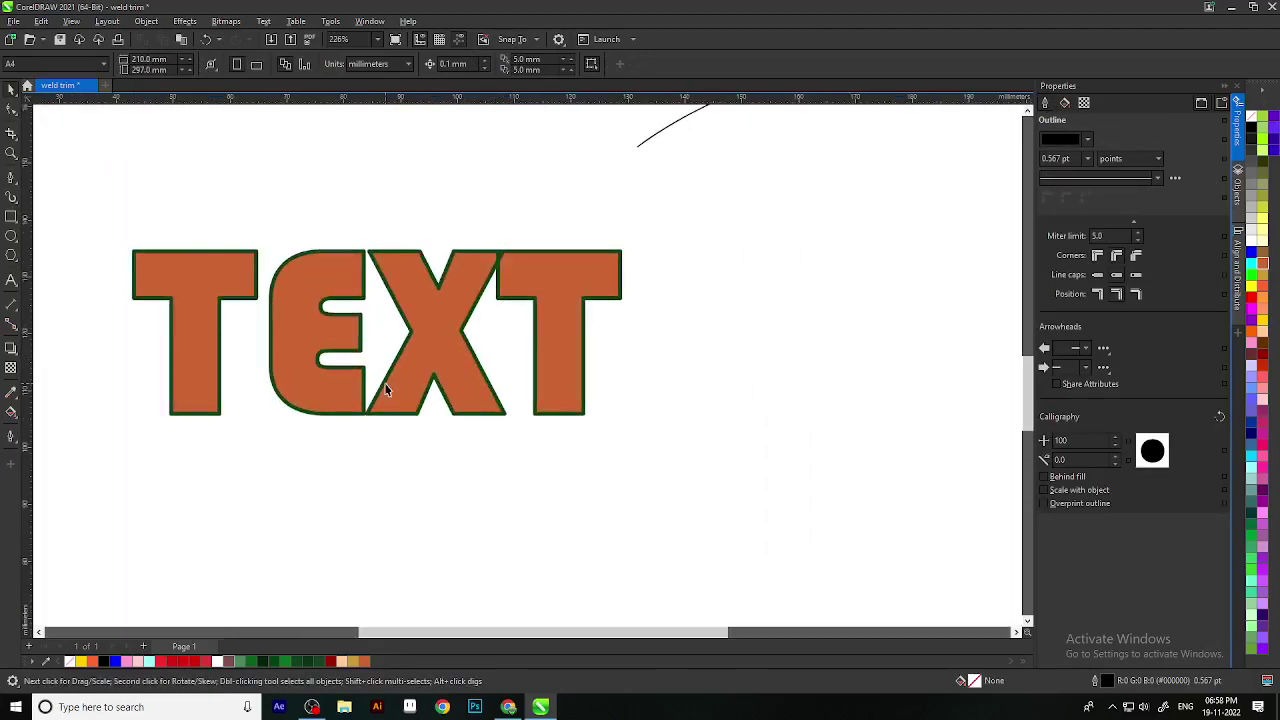
{"action": "left_click", "coordinate": [388, 390]}
{"action": "scroll", "coordinate": [451, 372], "scroll_direction": "down", "scroll_amount": 4}
{"action": "left_click", "coordinate": [651, 423]}
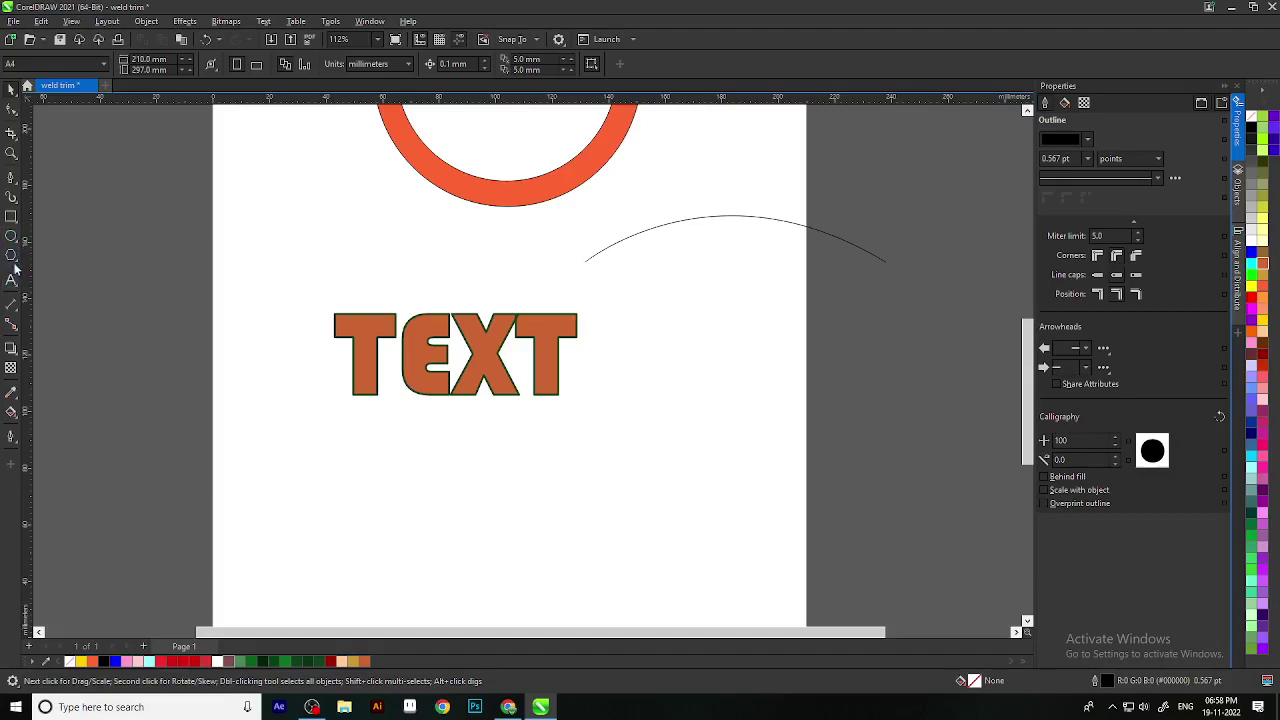
Step: Draw a closed two-node teardrop curve below the TEXT with the Bézier tool
{"action": "left_click", "coordinate": [12, 196]}
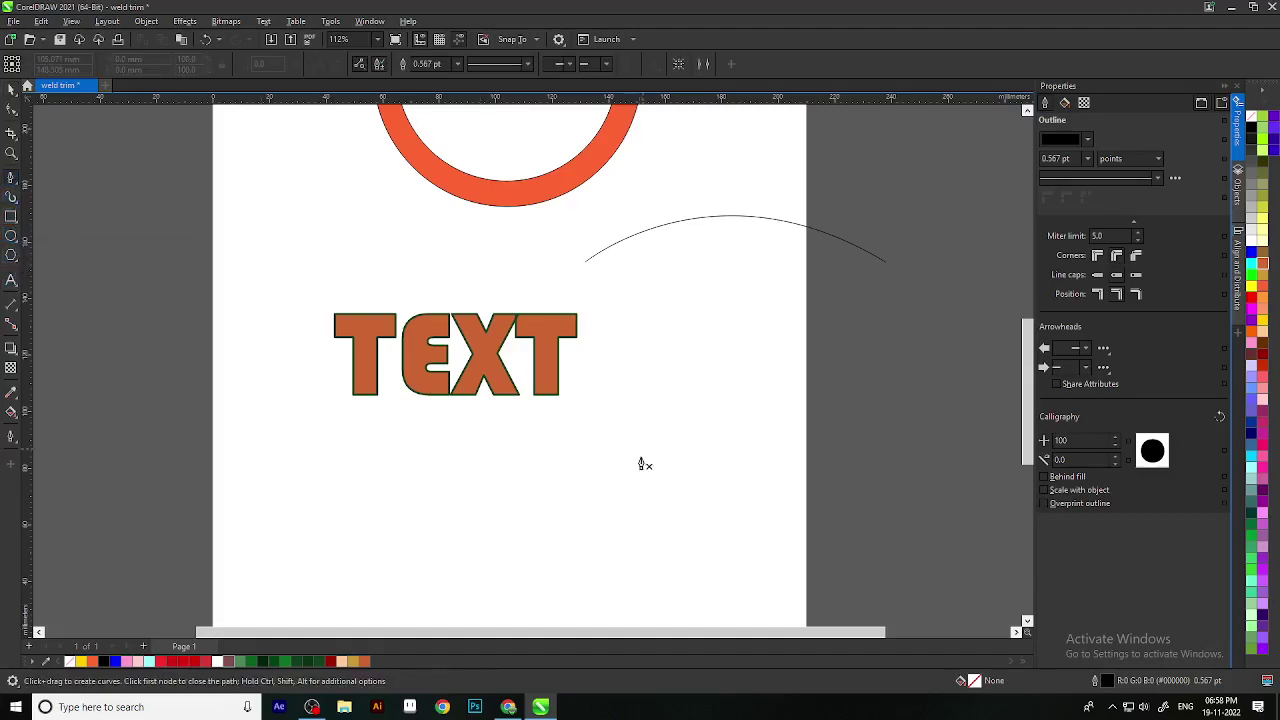
{"action": "left_click", "coordinate": [626, 558]}
{"action": "left_click_drag", "start_coordinate": [628, 423], "coordinate": [659, 326]}
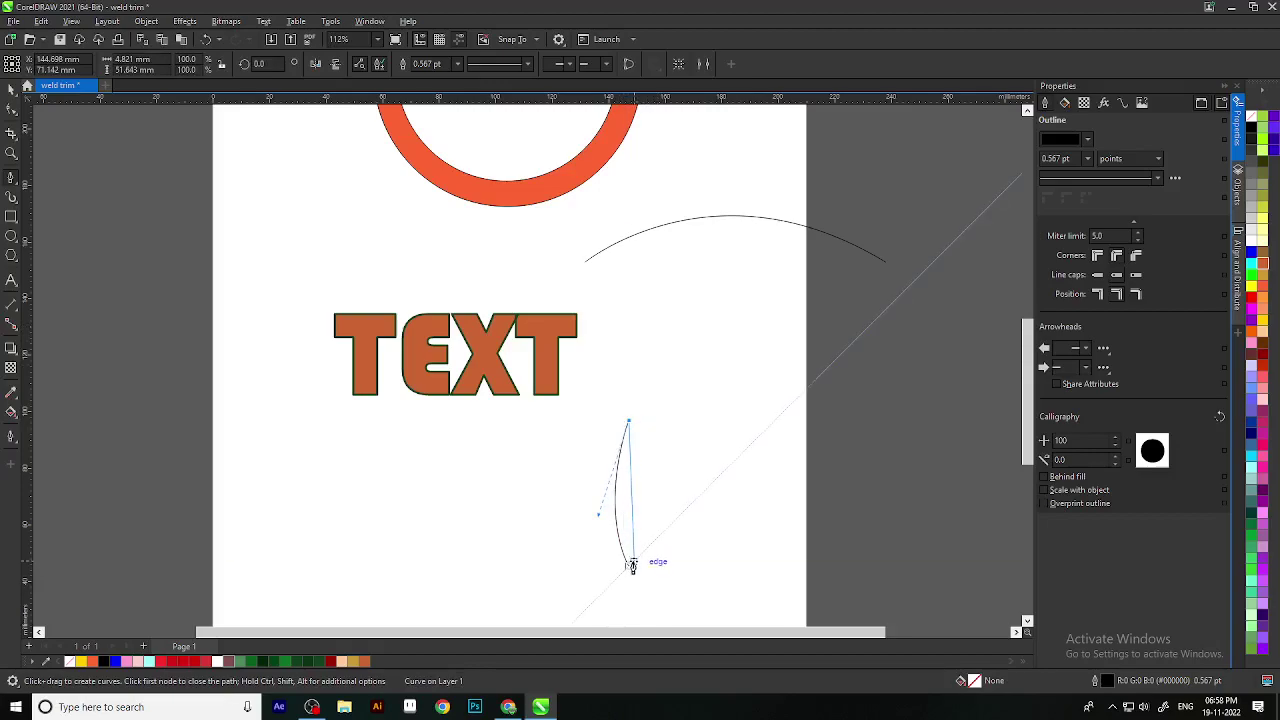
{"action": "left_click_drag", "start_coordinate": [628, 567], "coordinate": [762, 546]}
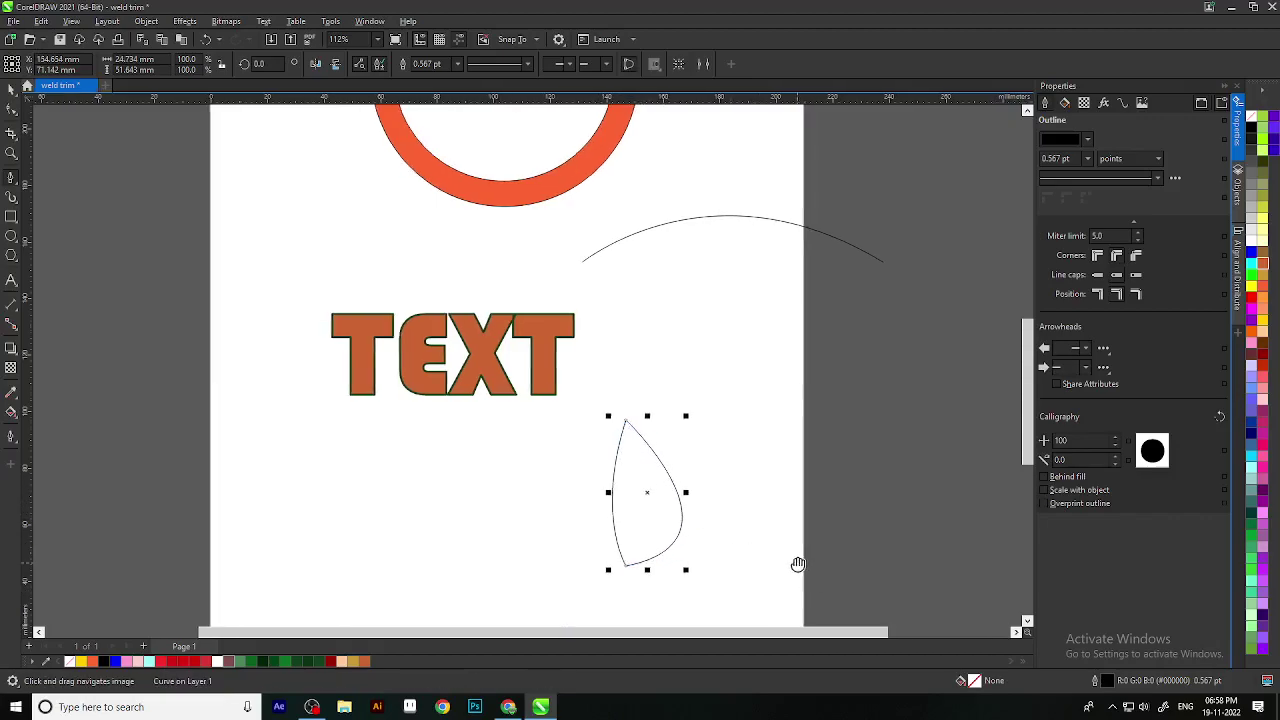
Step: Drag the teardrop's bottom node handle up-left to narrow it into a pointed lens
{"action": "left_click", "coordinate": [10, 110]}
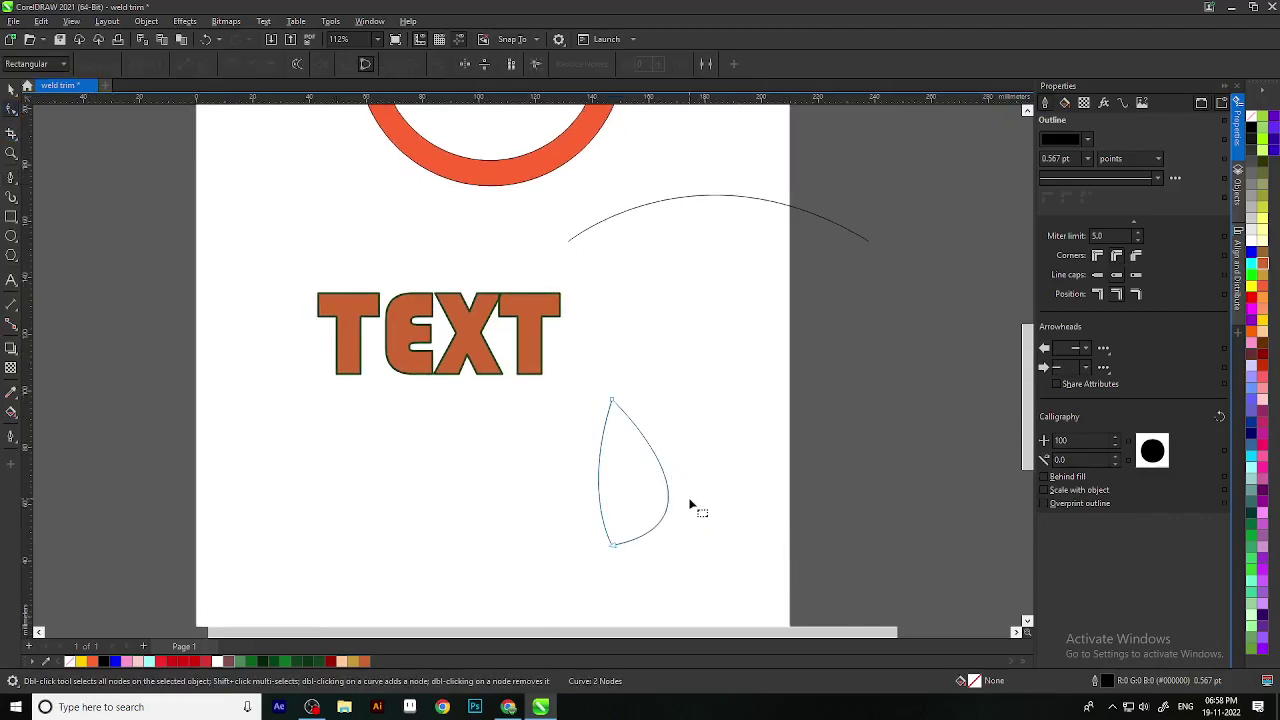
{"action": "scroll", "coordinate": [594, 429], "scroll_direction": "up", "scroll_amount": 3}
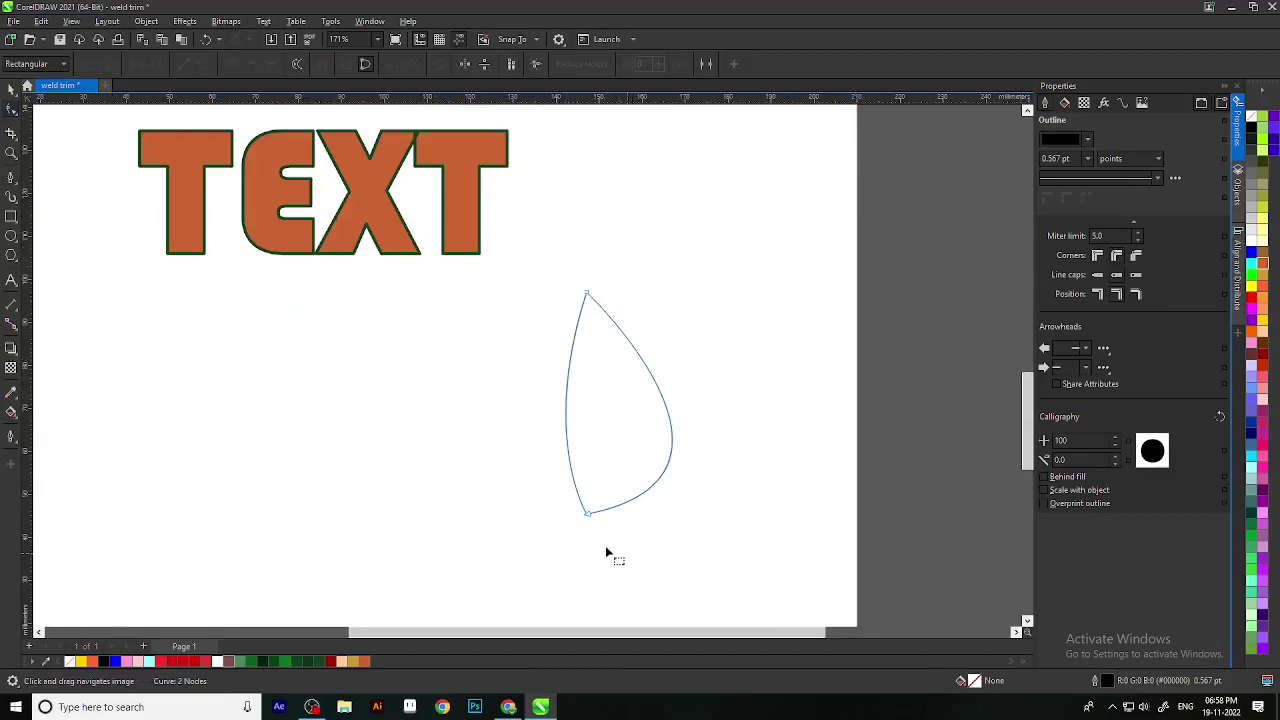
{"action": "left_click", "coordinate": [588, 514]}
{"action": "left_click_drag", "start_coordinate": [783, 481], "coordinate": [630, 404]}
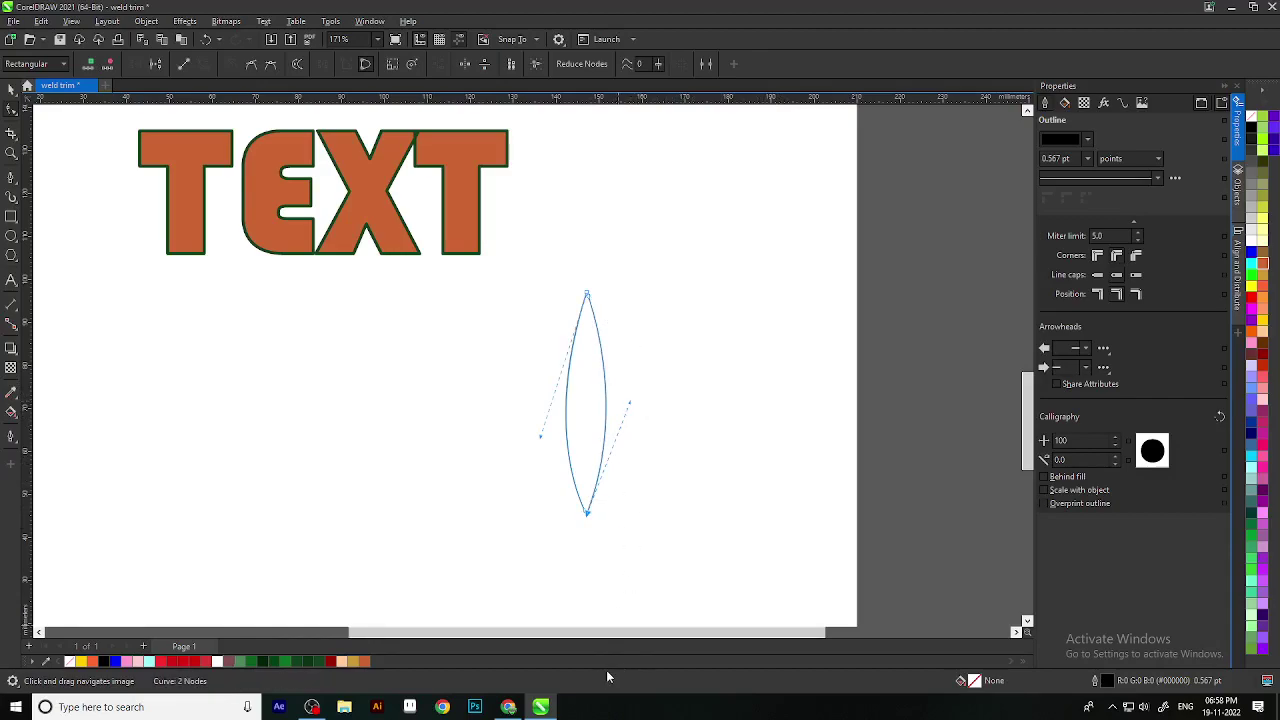
{"action": "scroll", "coordinate": [586, 562], "scroll_direction": "down", "scroll_amount": 2}
{"action": "left_click", "coordinate": [10, 90]}
{"action": "left_click", "coordinate": [560, 392]}
{"action": "scroll", "coordinate": [509, 343], "scroll_direction": "up", "scroll_amount": 2}
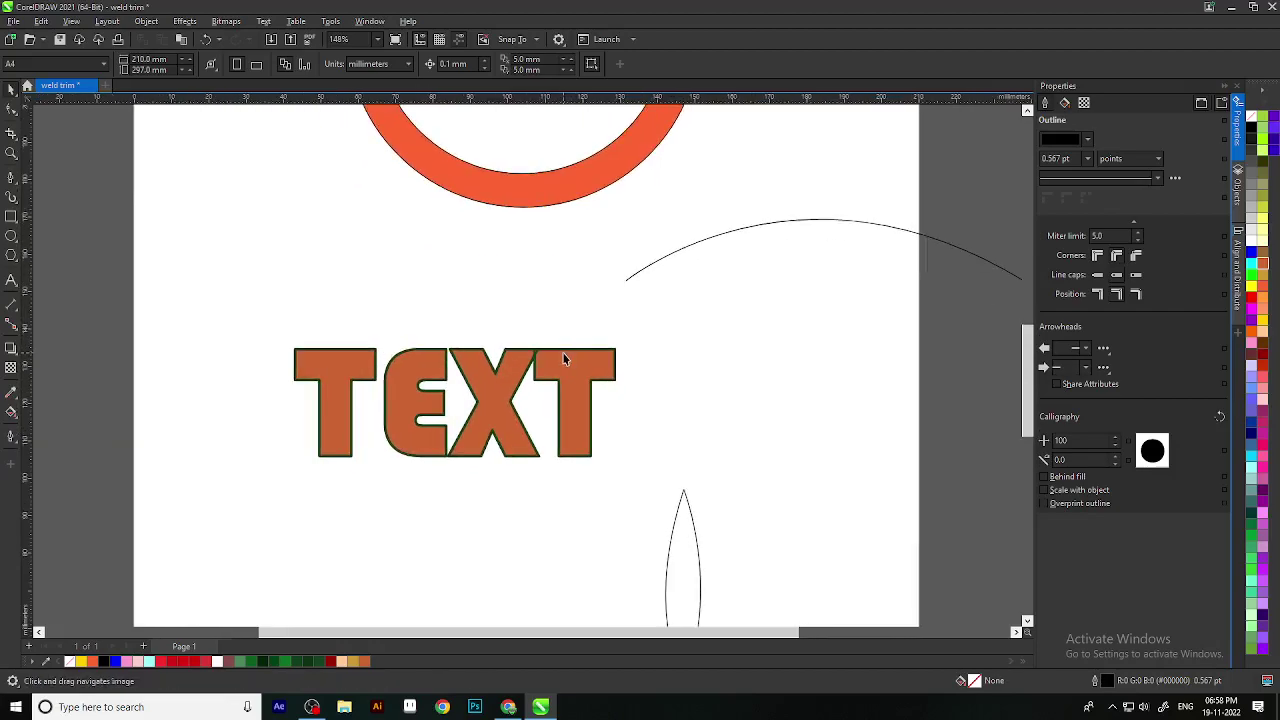
Step: Slant both edges of the T's stem in the TEXT shape to taper it
{"action": "left_click", "coordinate": [556, 362]}
{"action": "scroll", "coordinate": [421, 405], "scroll_direction": "up", "scroll_amount": 3}
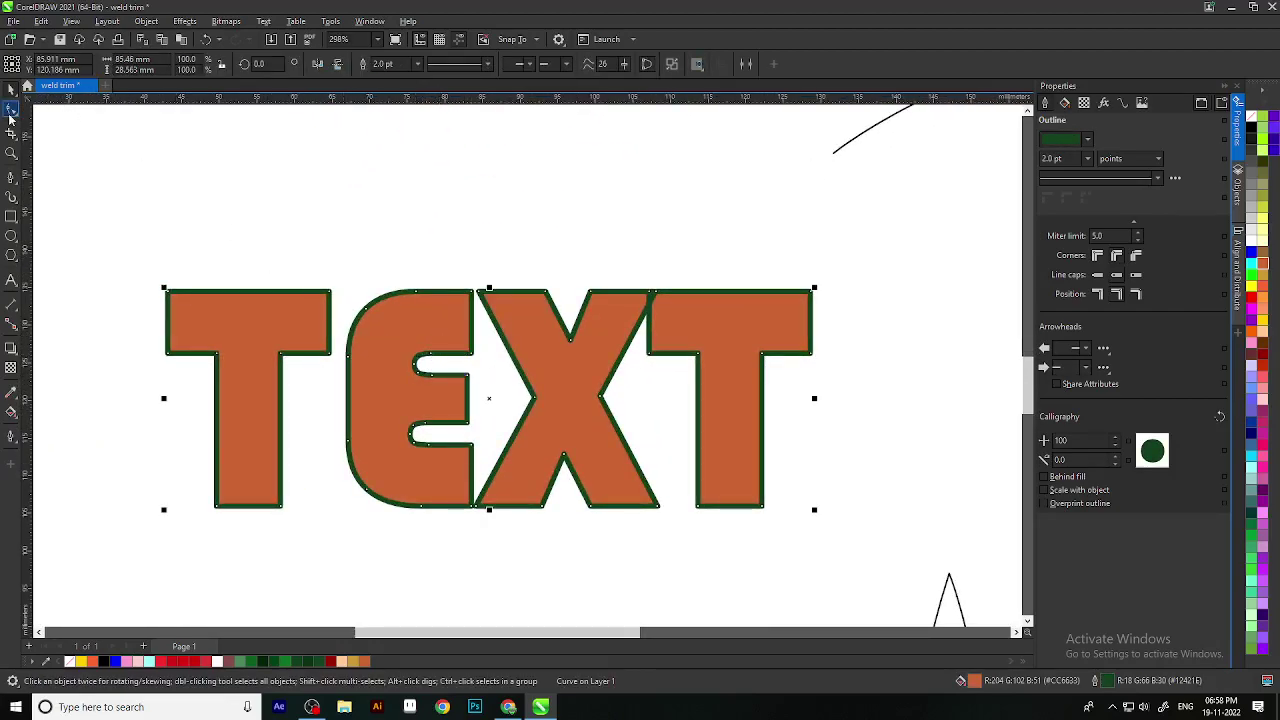
{"action": "left_click", "coordinate": [11, 110]}
{"action": "scroll", "coordinate": [493, 318], "scroll_direction": "down", "scroll_amount": 2}
{"action": "scroll", "coordinate": [493, 318], "scroll_direction": "left", "scroll_amount": 1}
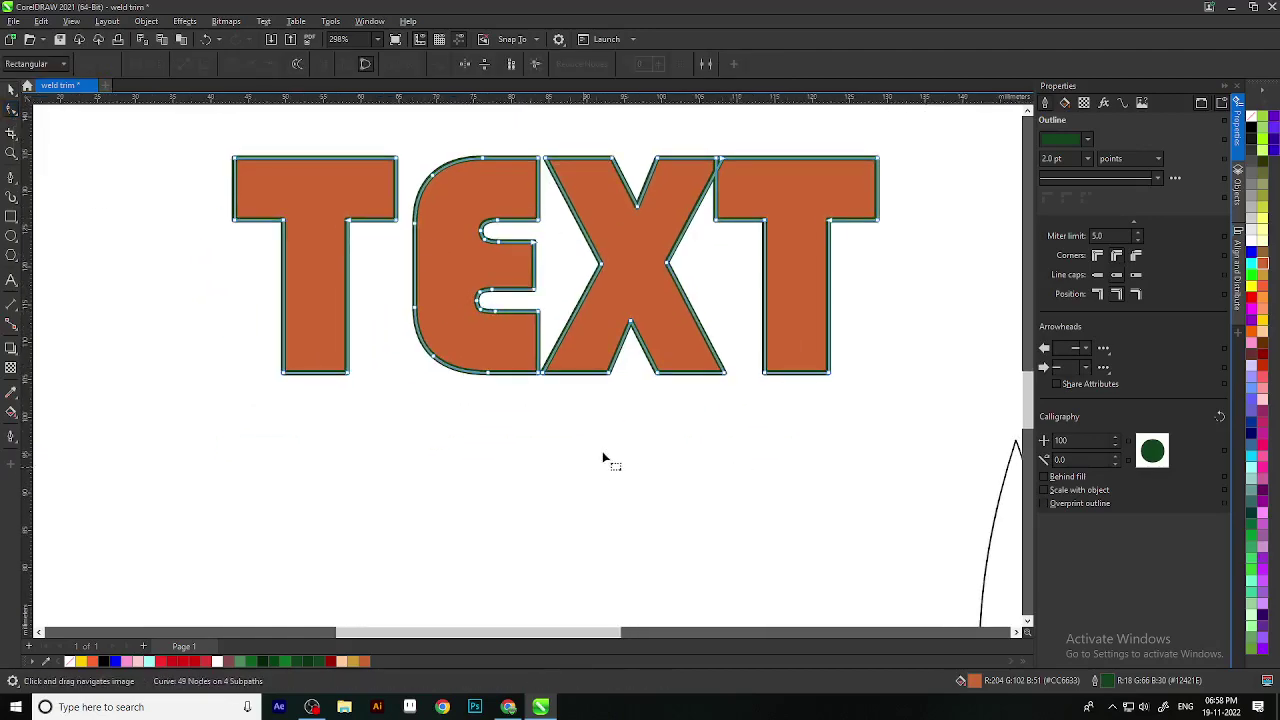
{"action": "scroll", "coordinate": [674, 283], "scroll_direction": "up", "scroll_amount": 2}
{"action": "left_click_drag", "start_coordinate": [333, 332], "coordinate": [357, 362]}
{"action": "left_click_drag", "start_coordinate": [269, 334], "coordinate": [251, 360]}
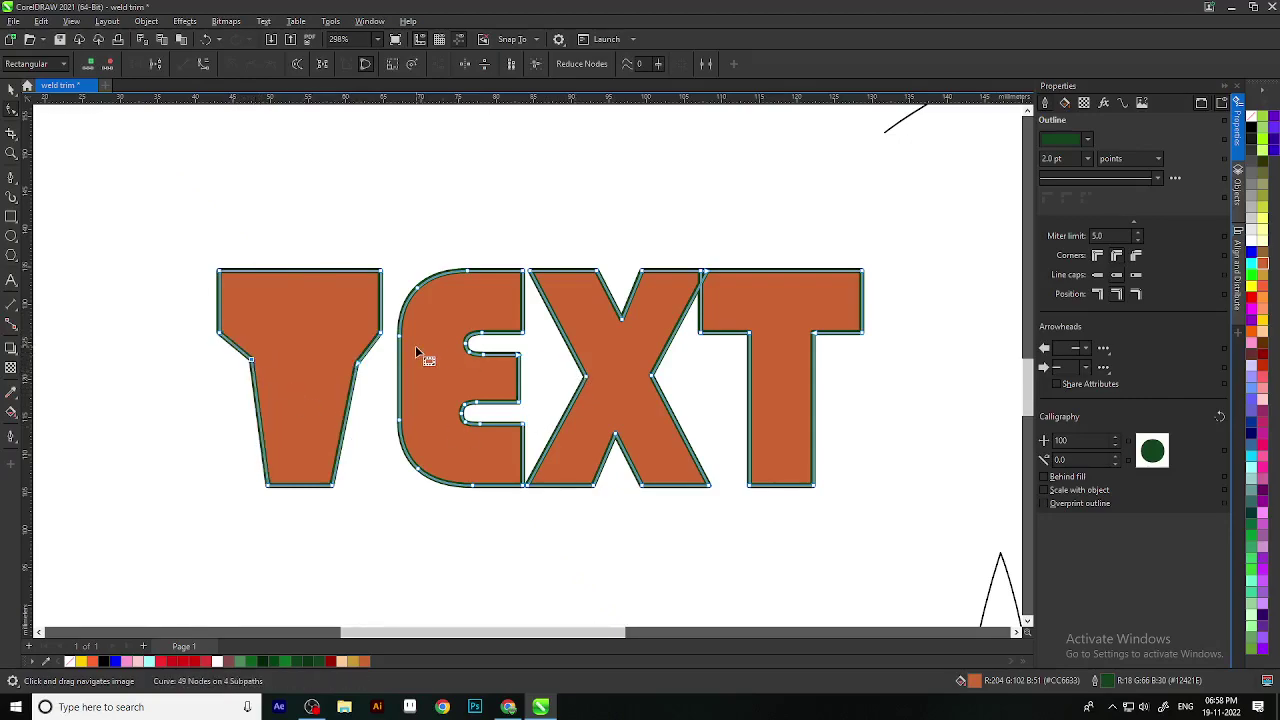
Step: Move the X's left and right inner corner nodes outward, then select all TEXT nodes
{"action": "left_click_drag", "start_coordinate": [586, 376], "coordinate": [560, 378]}
{"action": "left_click_drag", "start_coordinate": [652, 379], "coordinate": [668, 382]}
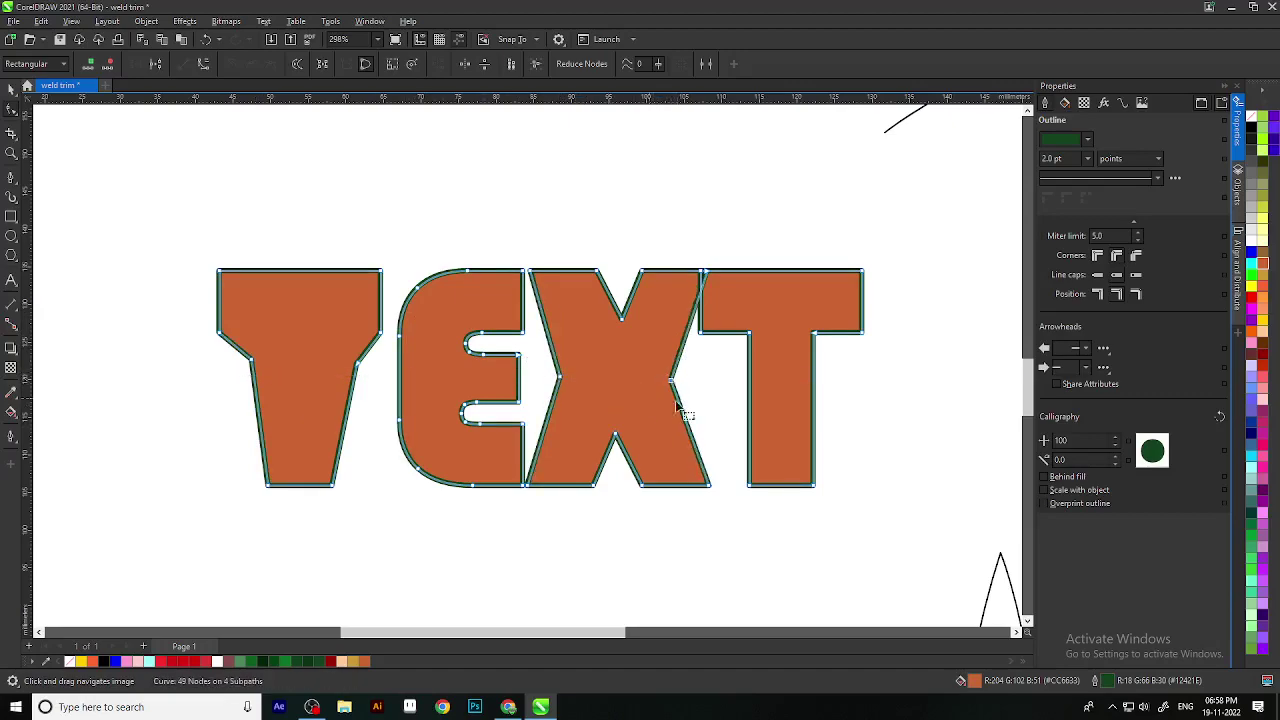
{"action": "scroll", "coordinate": [665, 397], "scroll_direction": "down", "scroll_amount": 2}
{"action": "left_click_drag", "start_coordinate": [719, 448], "coordinate": [705, 391]}
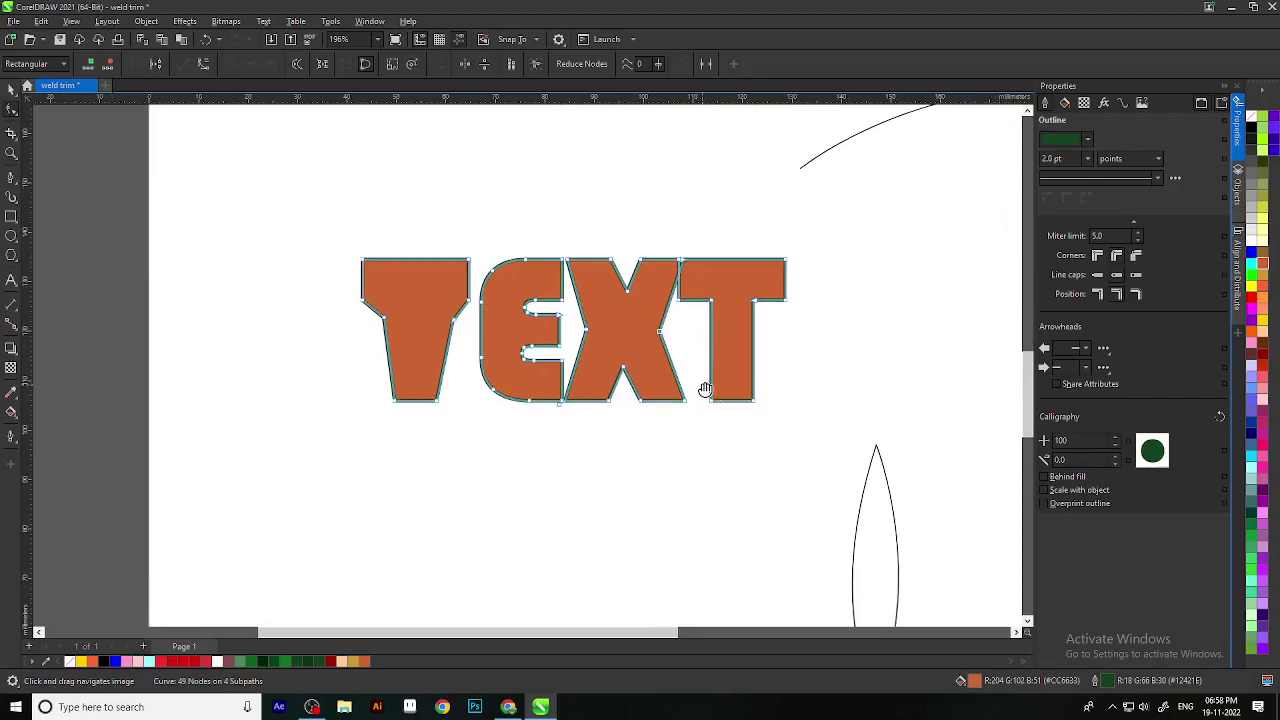
{"action": "left_click", "coordinate": [11, 91]}
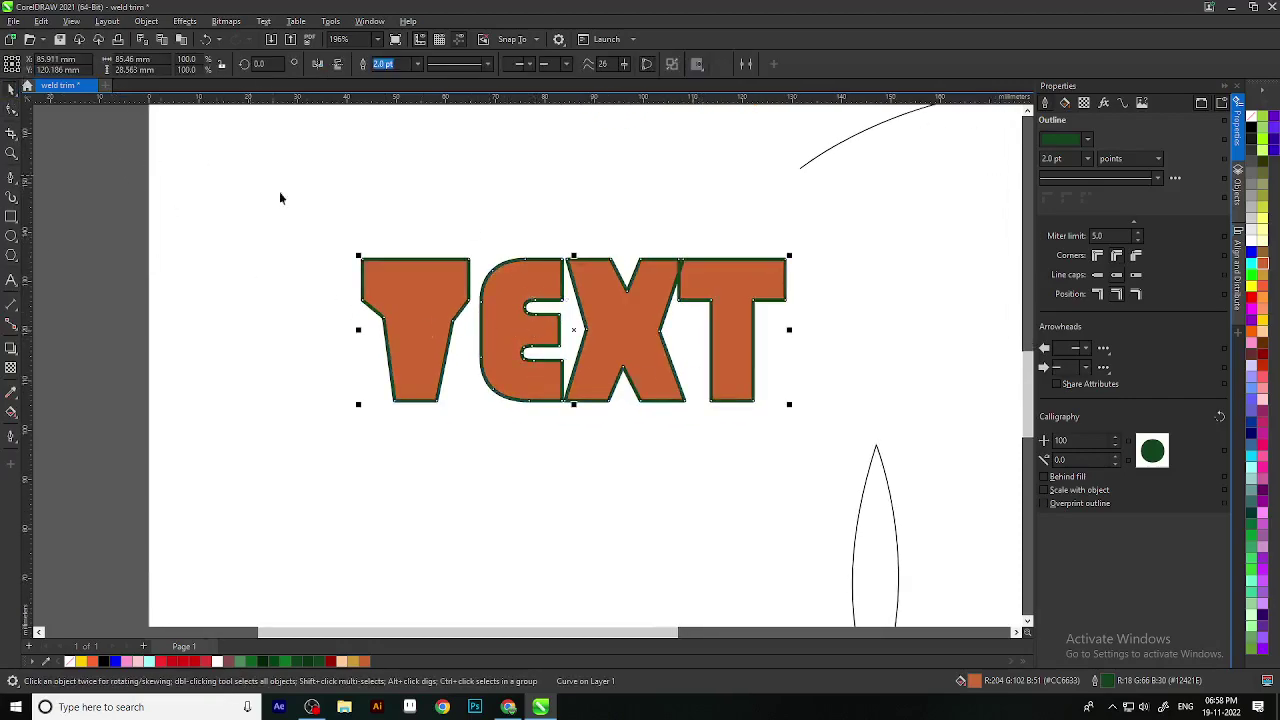
{"action": "left_click", "coordinate": [18, 111]}
{"action": "left_click_drag", "start_coordinate": [311, 360], "coordinate": [791, 449]}
{"action": "left_click", "coordinate": [320, 242]}
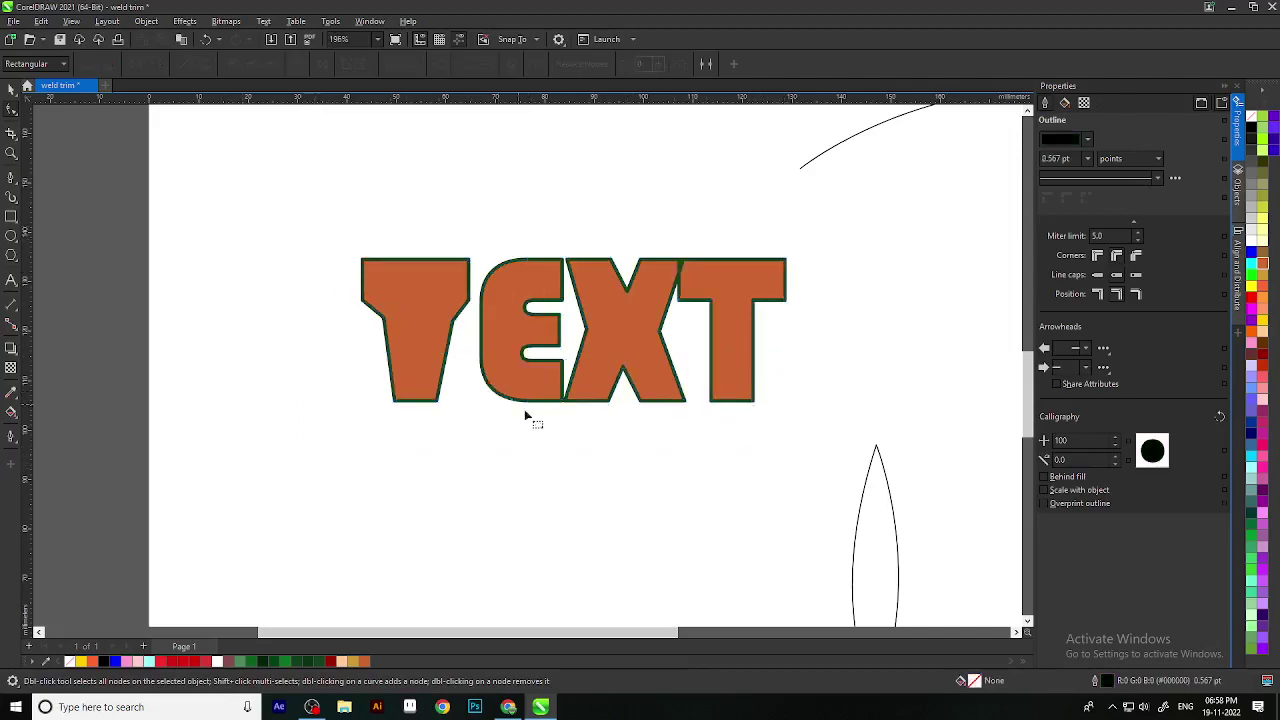
Step: Switch to plain node editing, then to the curve-drawing tool group
{"action": "left_click", "coordinate": [10, 88]}
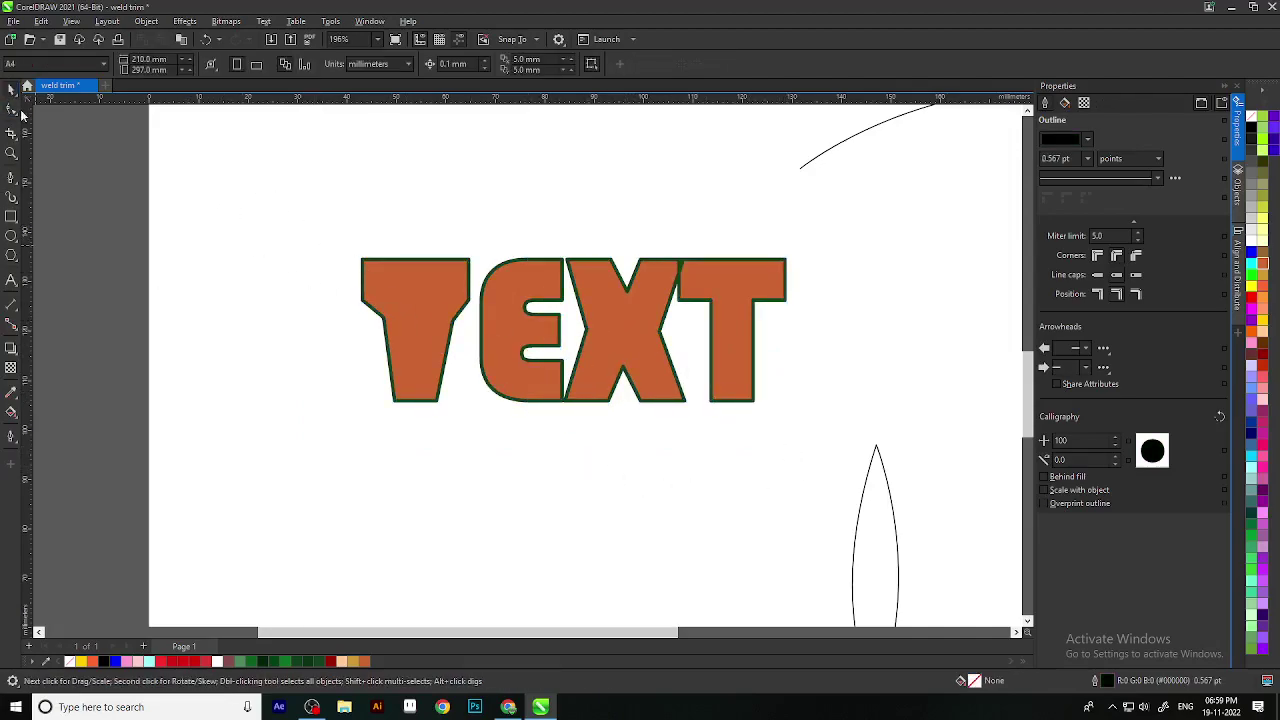
{"action": "left_click", "coordinate": [12, 110]}
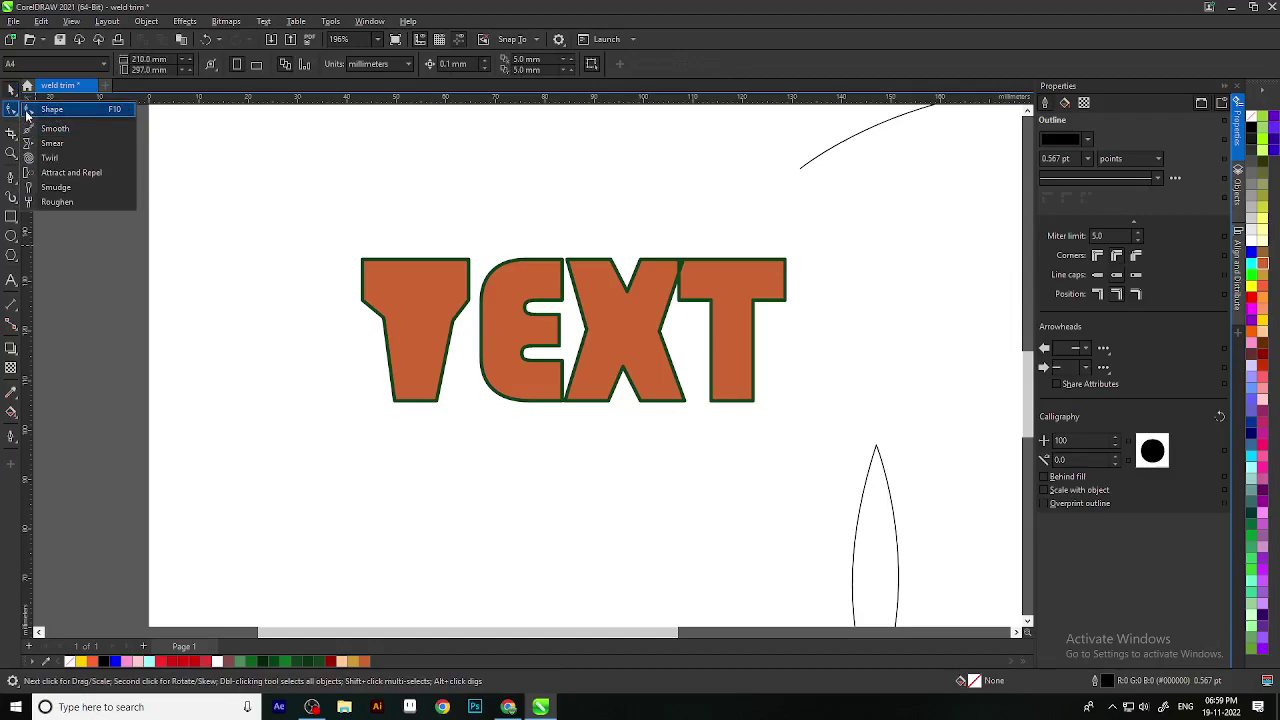
{"action": "left_click", "coordinate": [30, 113]}
{"action": "scroll", "coordinate": [700, 357], "scroll_direction": "down", "scroll_amount": 3}
{"action": "scroll", "coordinate": [683, 372], "scroll_direction": "up", "scroll_amount": 1}
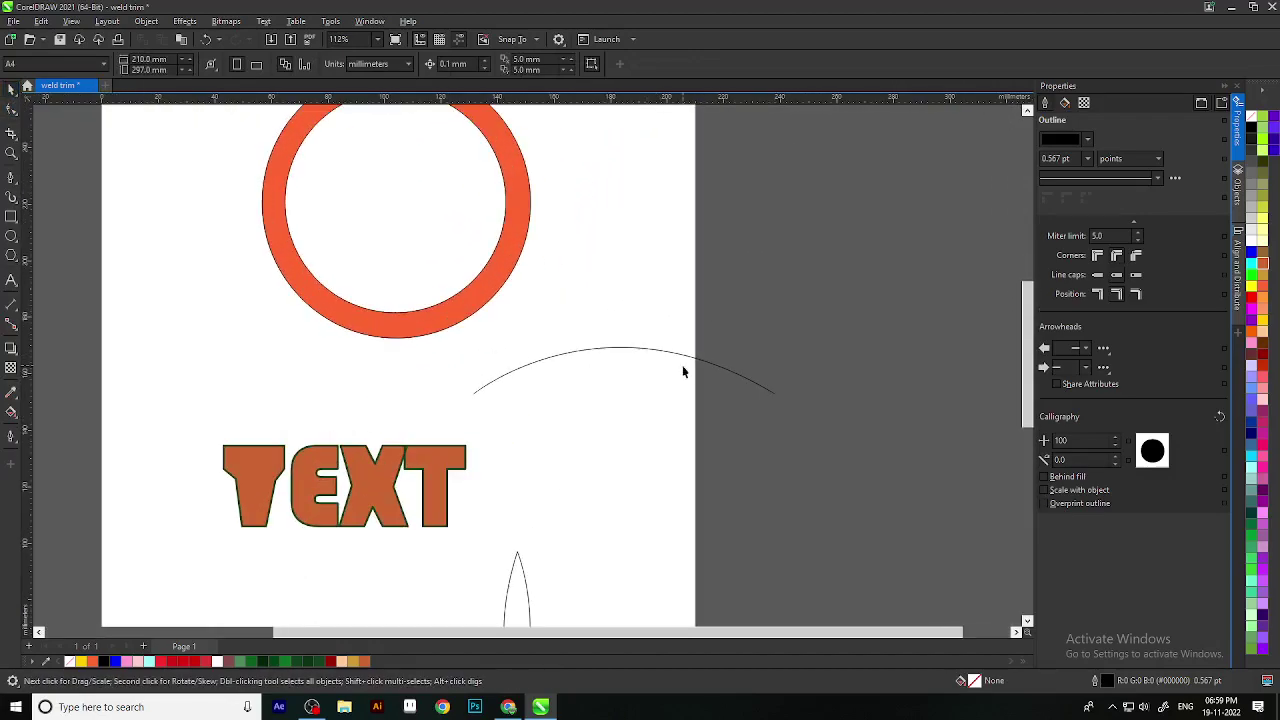
{"action": "left_click", "coordinate": [12, 185]}
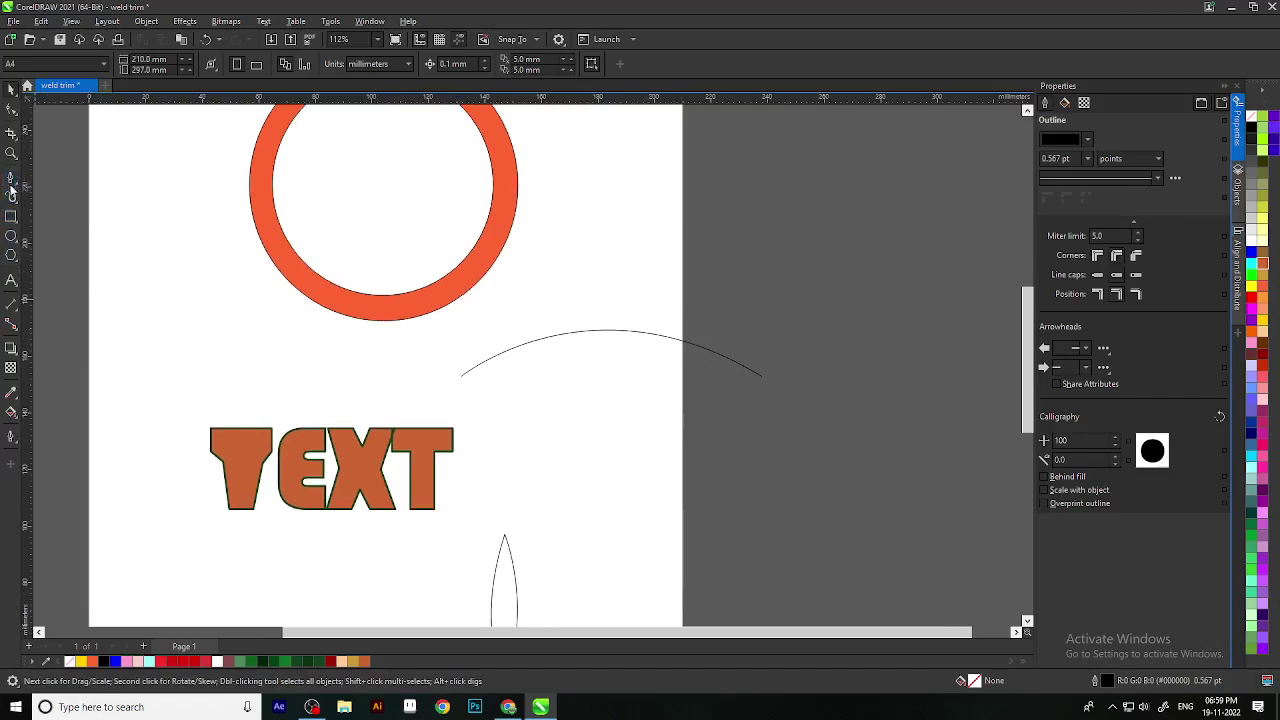
{"action": "left_click", "coordinate": [12, 185]}
Step: Type the person's name as 24 pt Arial text along the arc curve
{"action": "left_click", "coordinate": [13, 283]}
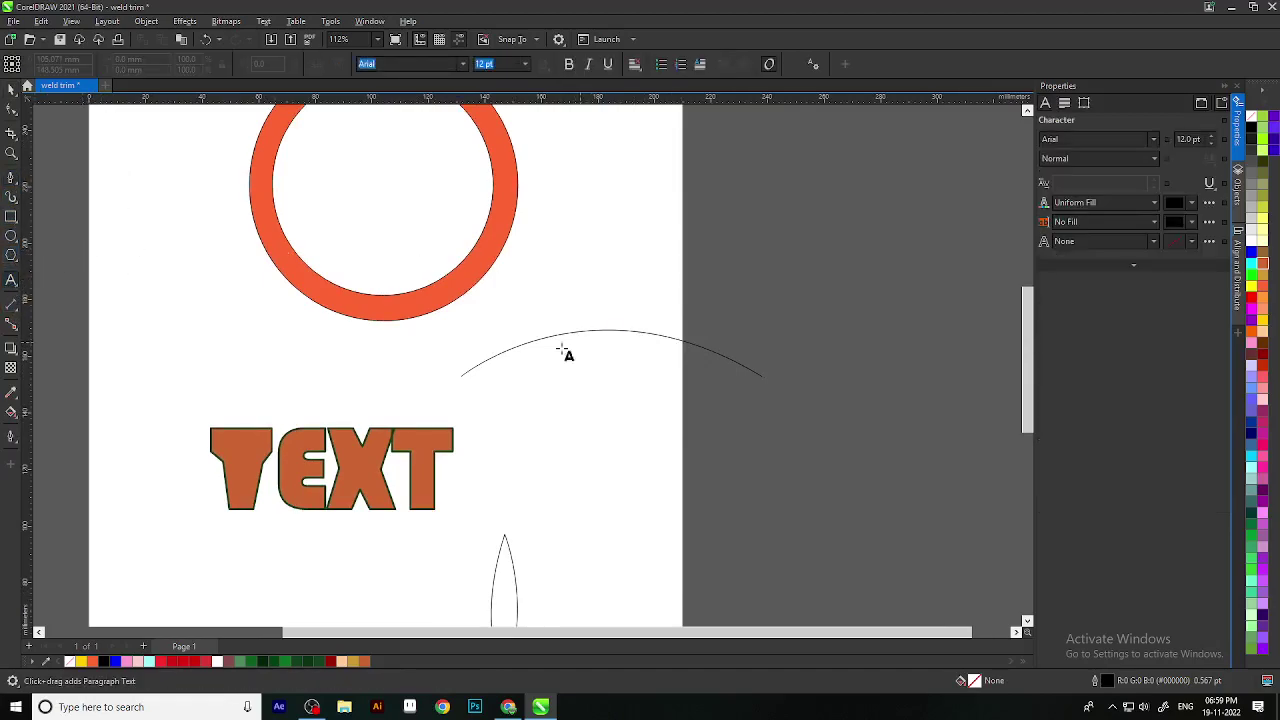
{"action": "left_click", "coordinate": [477, 369]}
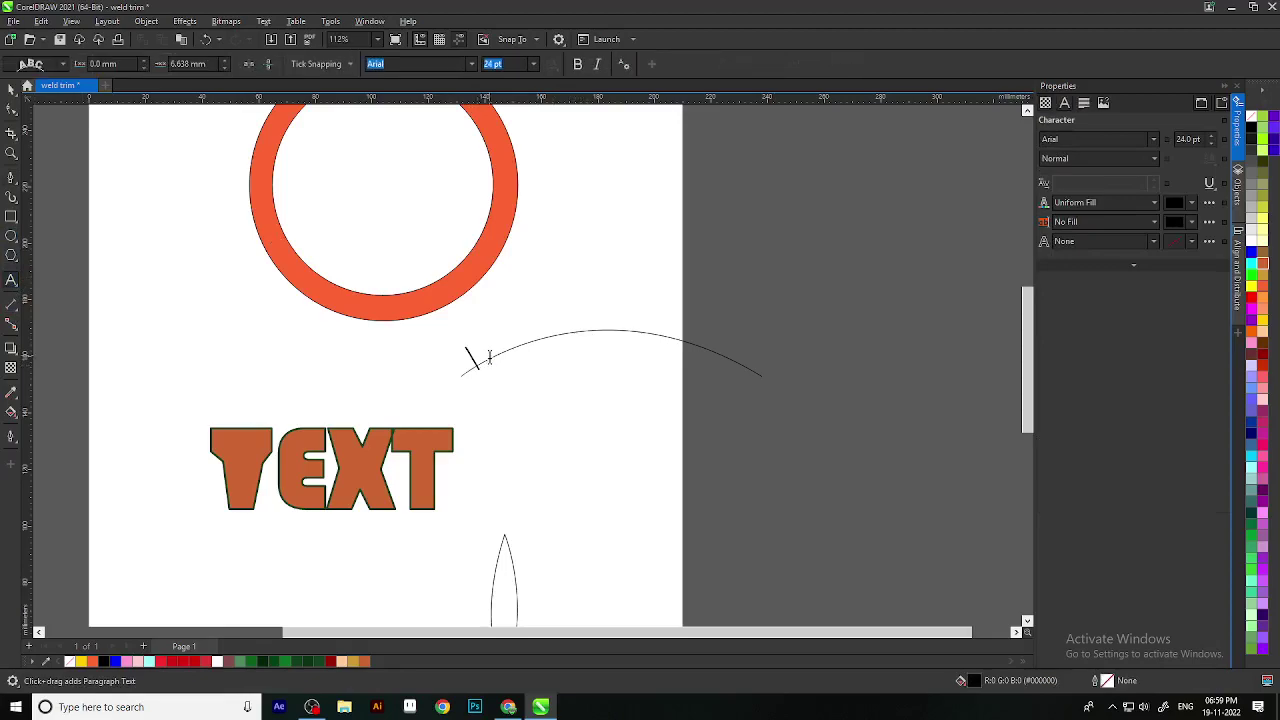
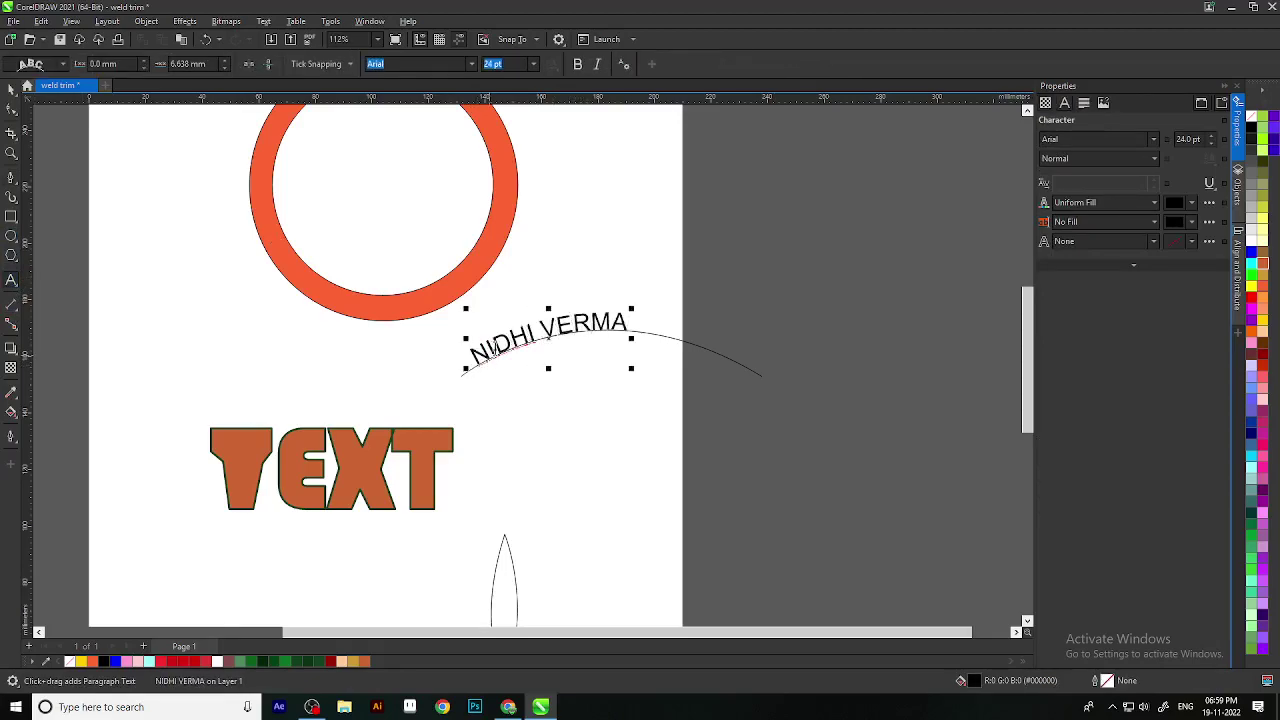
{"action": "left_click", "coordinate": [10, 88]}
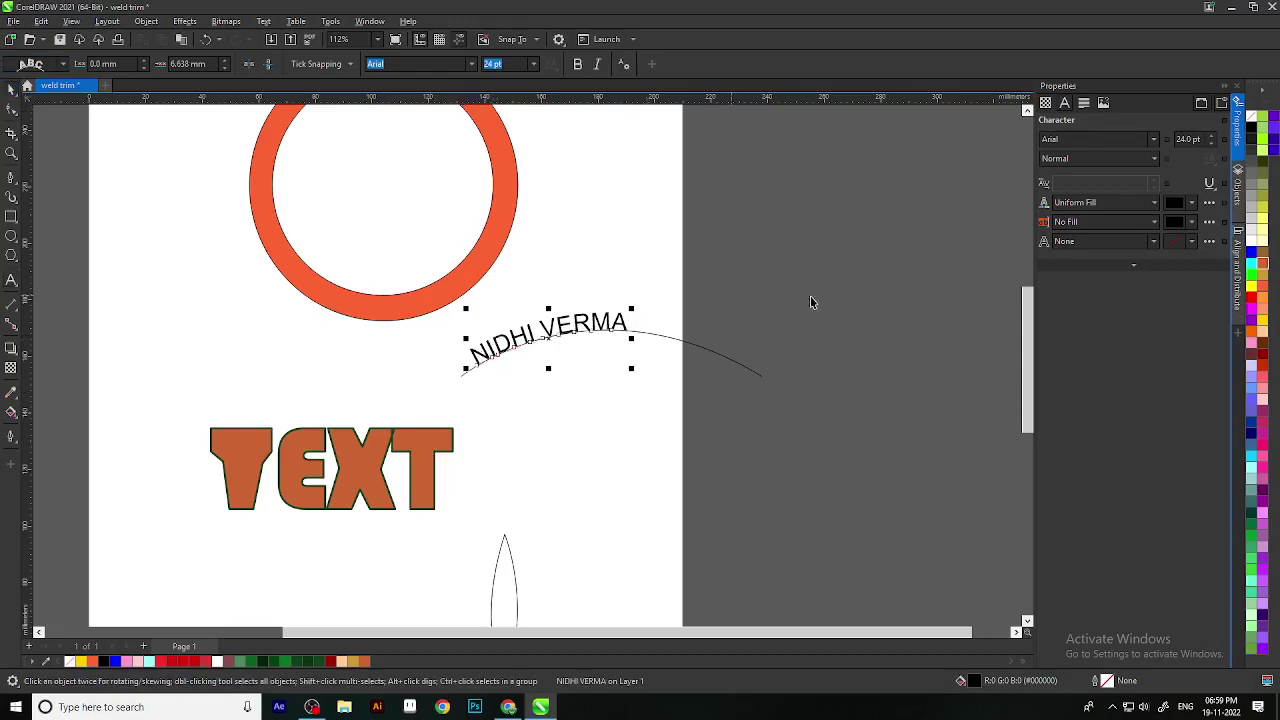
{"action": "scroll", "coordinate": [777, 354], "scroll_direction": "up", "scroll_amount": 3}
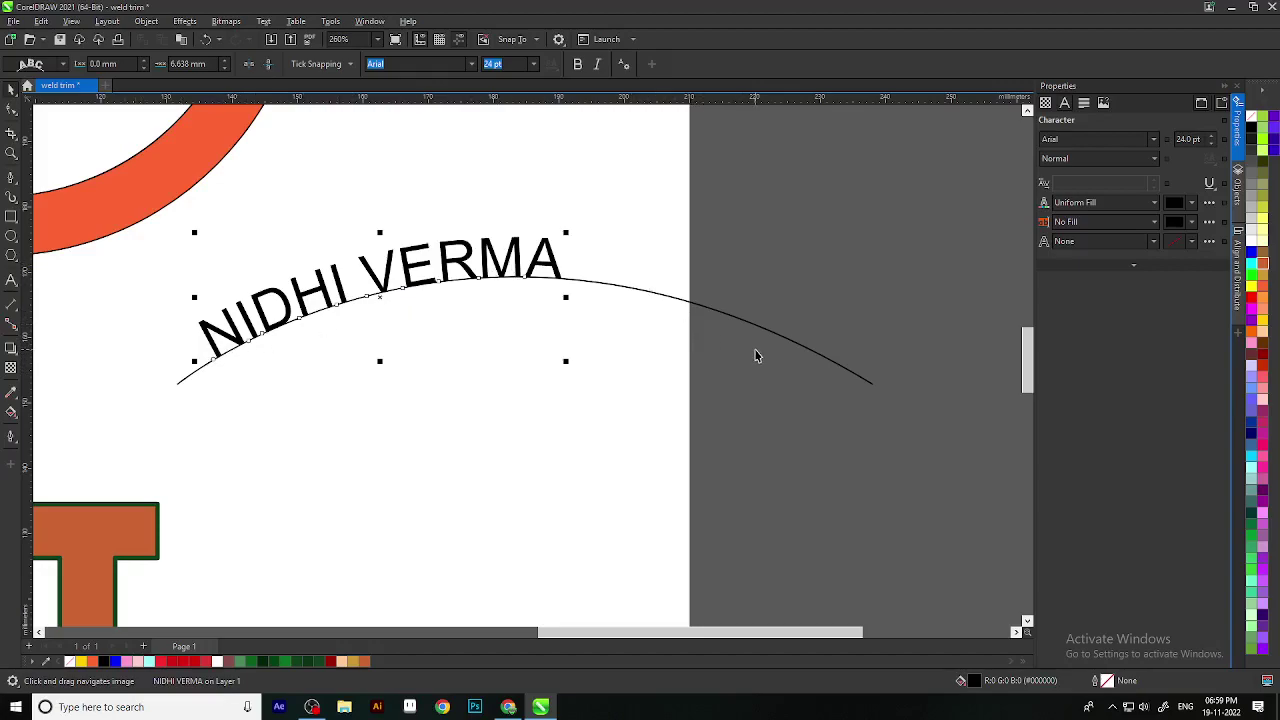
{"action": "left_click", "coordinate": [12, 110]}
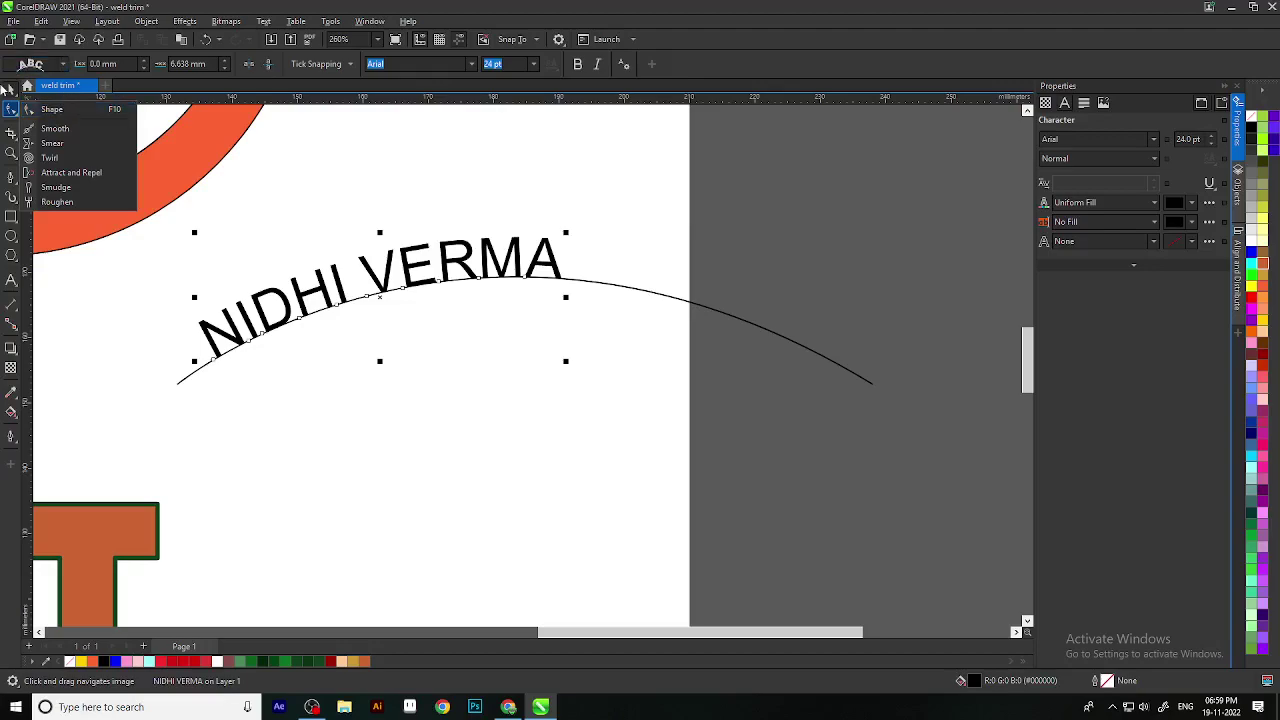
{"action": "scroll", "coordinate": [621, 444], "scroll_direction": "down", "scroll_amount": 3}
{"action": "scroll", "coordinate": [620, 356], "scroll_direction": "up", "scroll_amount": 2}
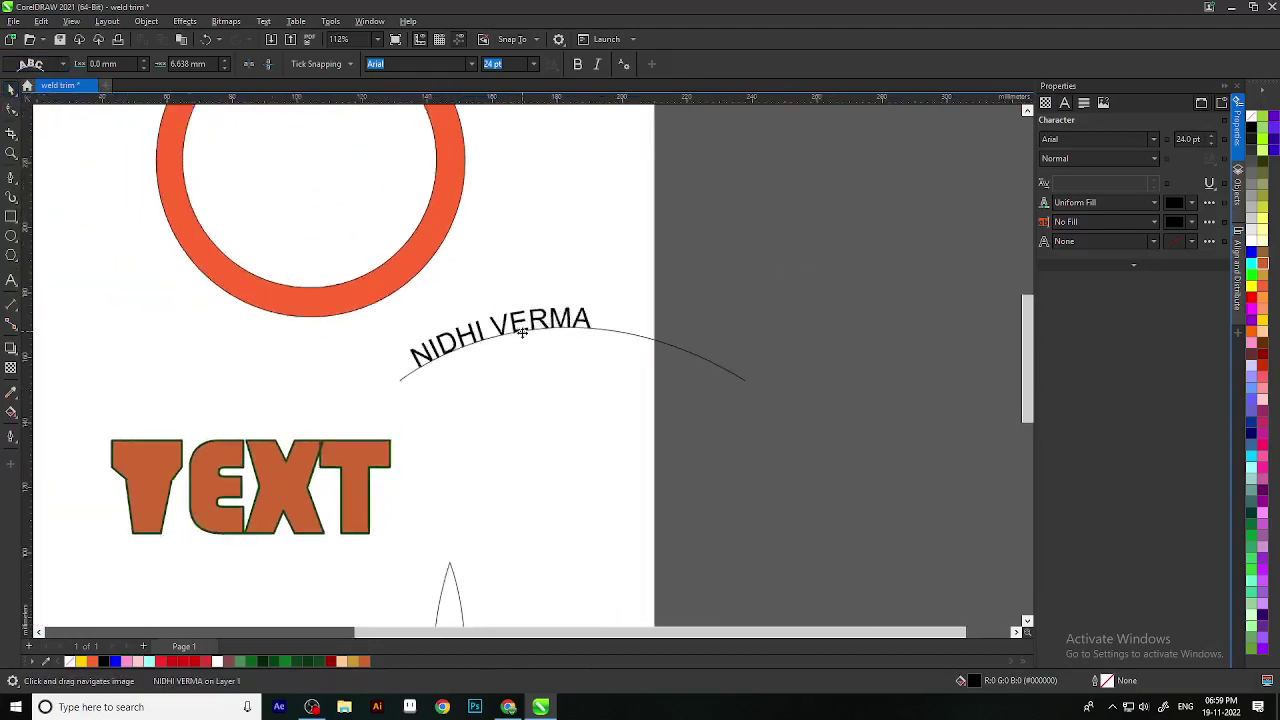
{"action": "scroll", "coordinate": [500, 350], "scroll_direction": "up", "scroll_amount": 3}
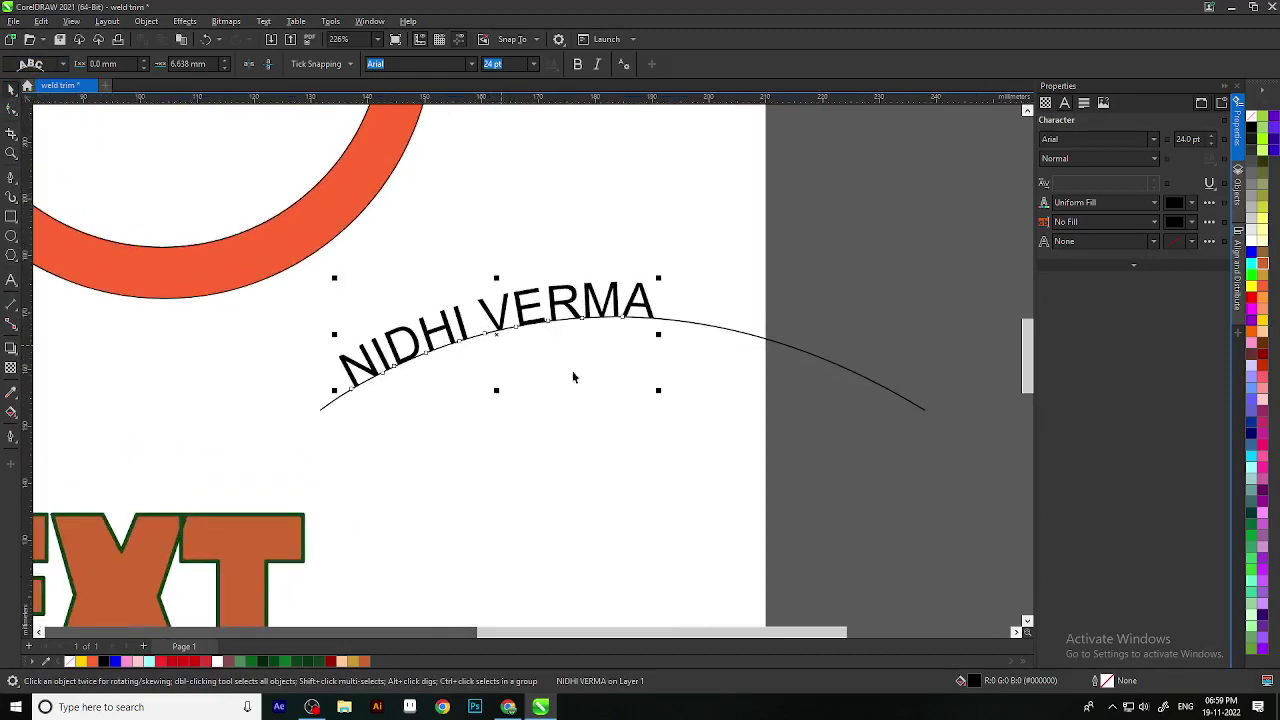
Step: Centre the curved name text horizontally on the page using the alignment options
{"action": "left_click", "coordinate": [1238, 265]}
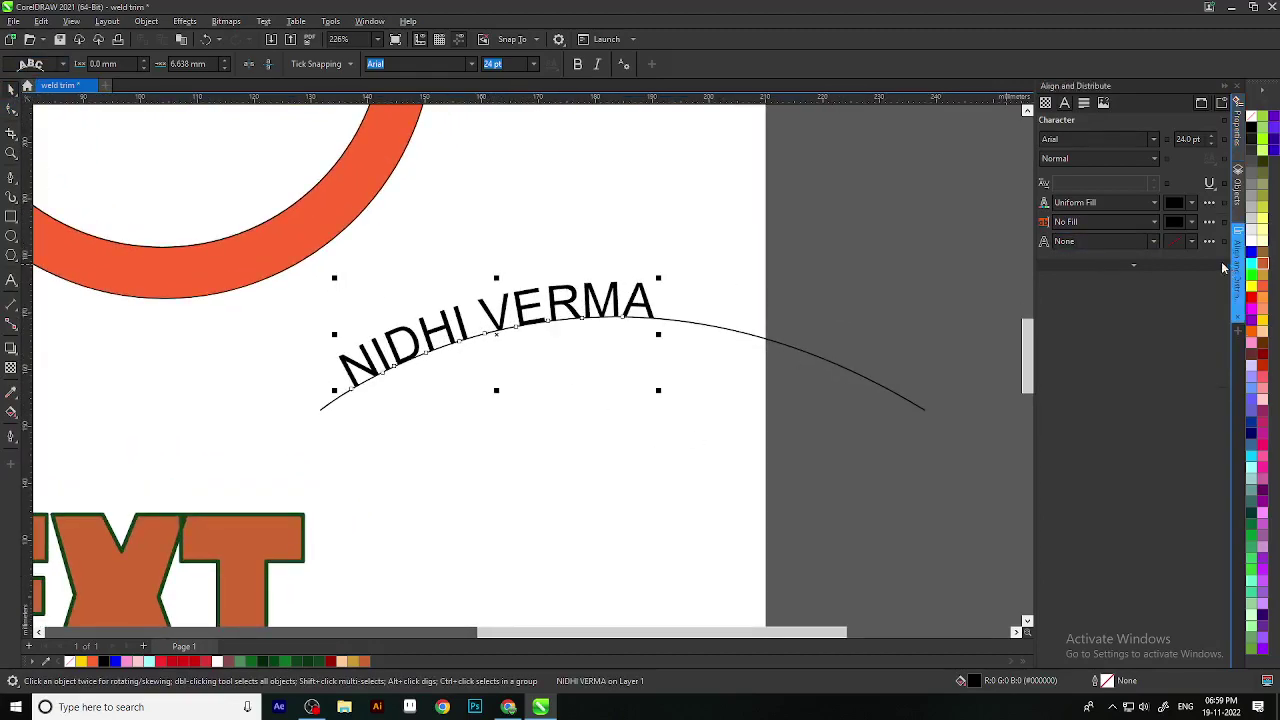
{"action": "left_click", "coordinate": [1067, 126]}
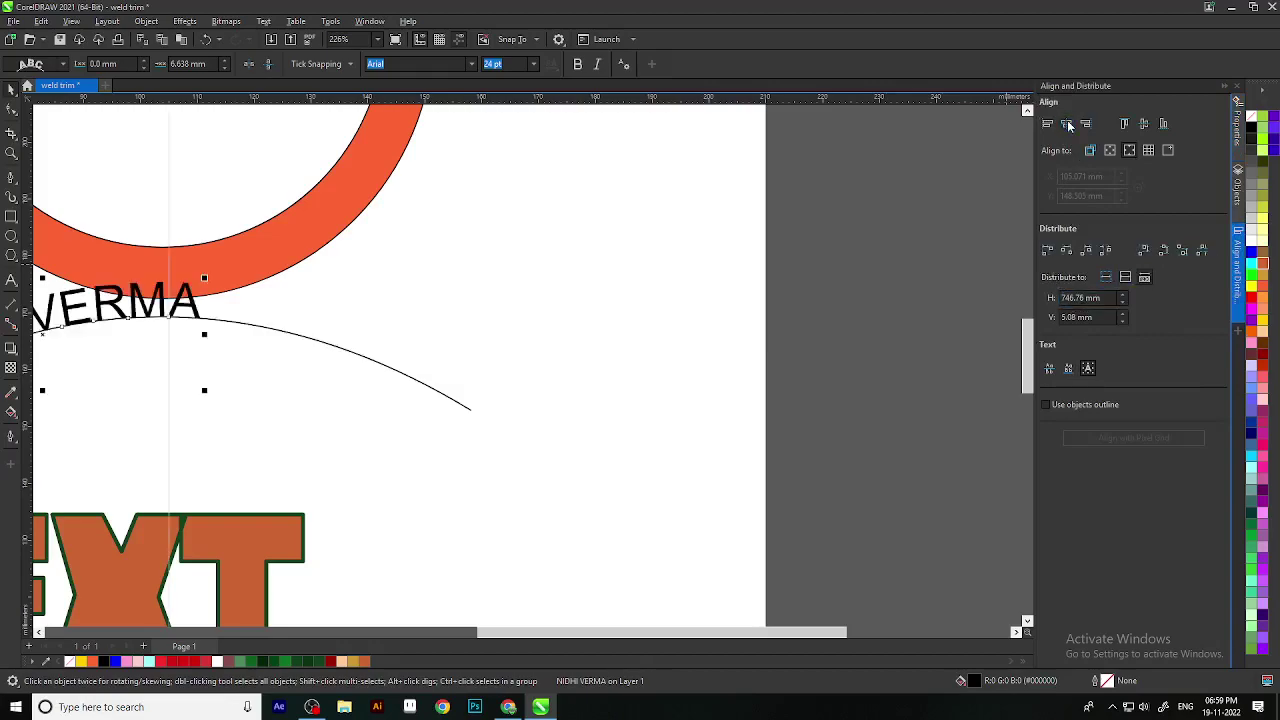
{"action": "scroll", "coordinate": [345, 463], "scroll_direction": "down", "scroll_amount": 3}
{"action": "scroll", "coordinate": [350, 467], "scroll_direction": "down", "scroll_amount": 1}
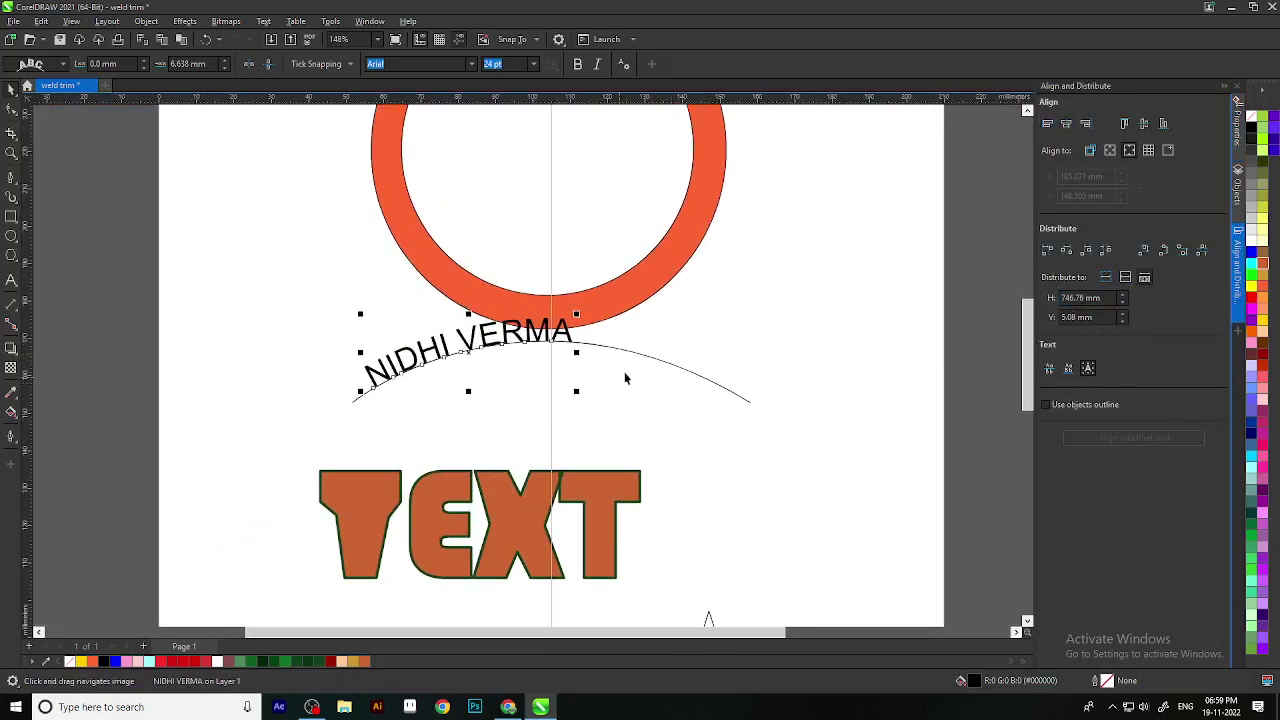
{"action": "scroll", "coordinate": [566, 277], "scroll_direction": "up", "scroll_amount": 2}
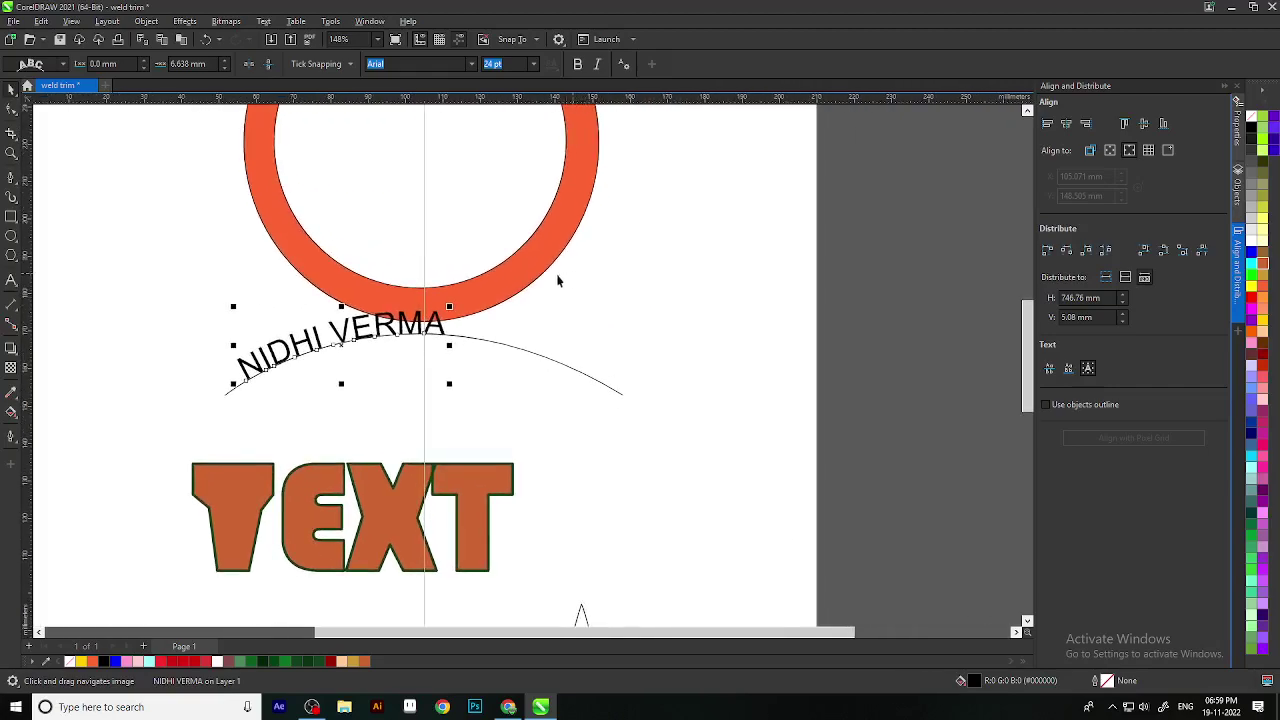
Step: Undo an accidental move off the arc and slide the name further right along it
{"action": "left_click_drag", "start_coordinate": [380, 341], "coordinate": [829, 397]}
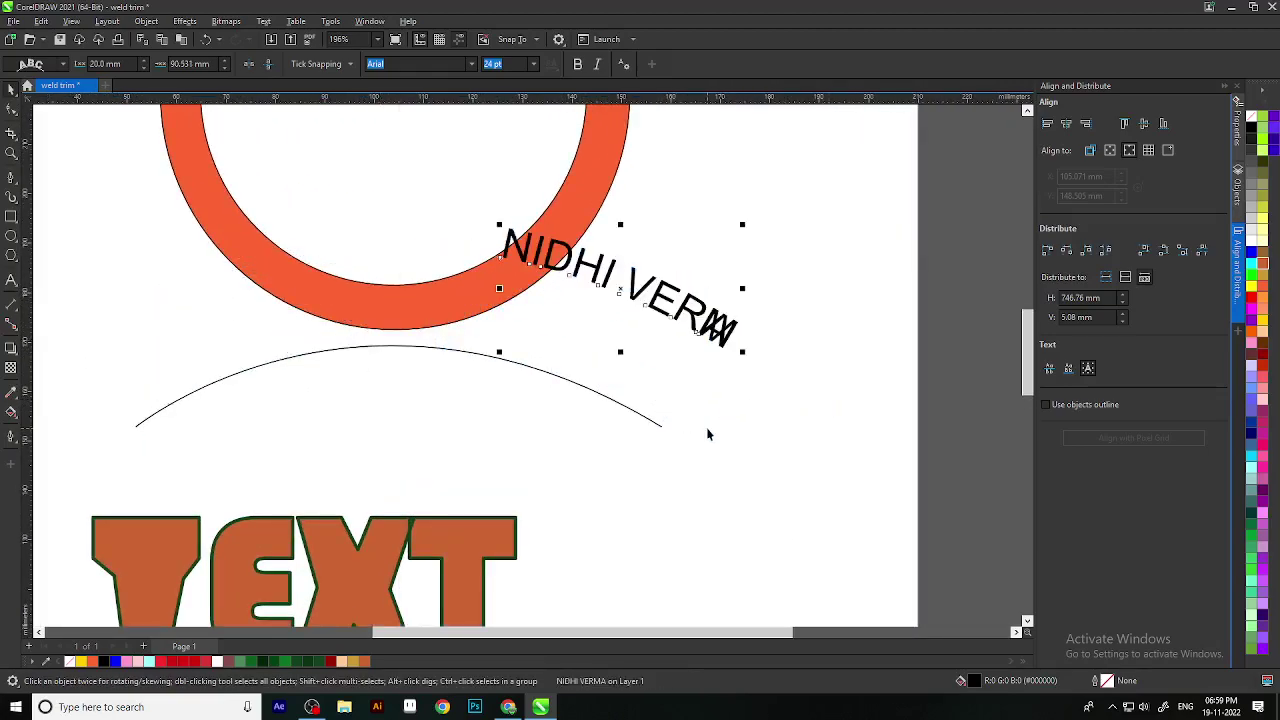
{"action": "key", "text": "ctrl+z"}
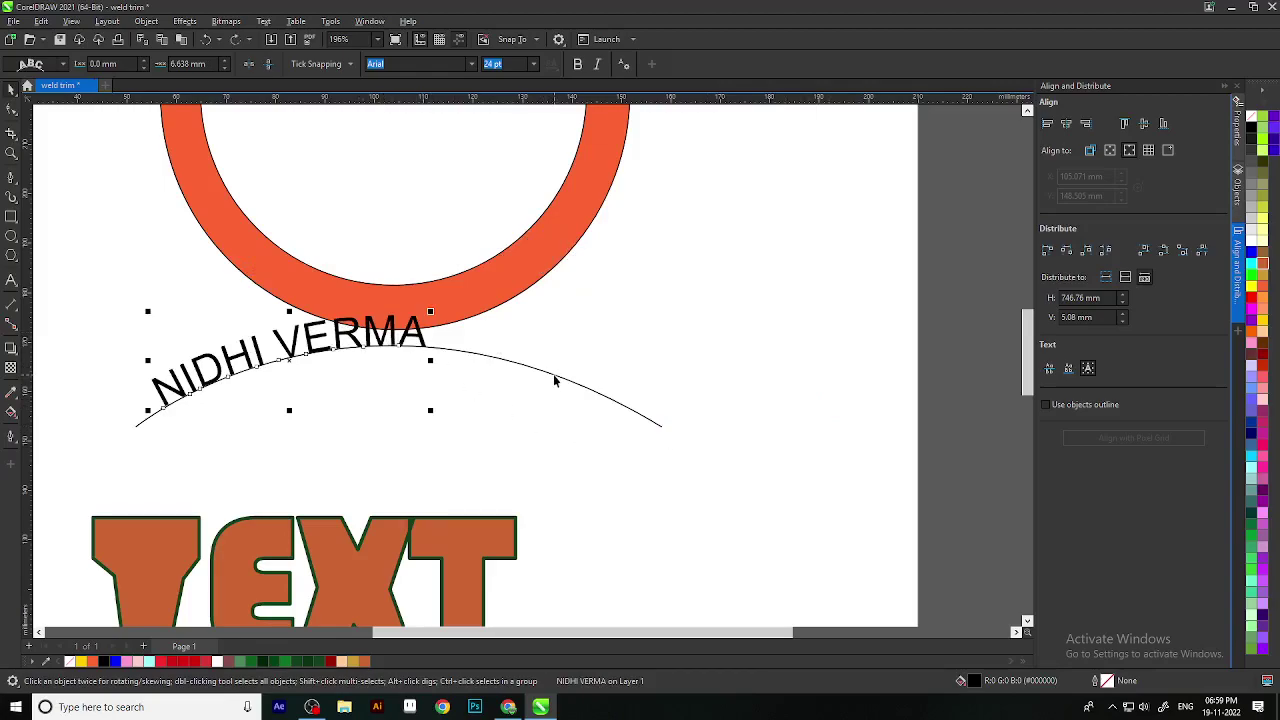
{"action": "key", "text": "ctrl+z"}
{"action": "scroll", "coordinate": [737, 391], "scroll_direction": "up", "scroll_amount": 1}
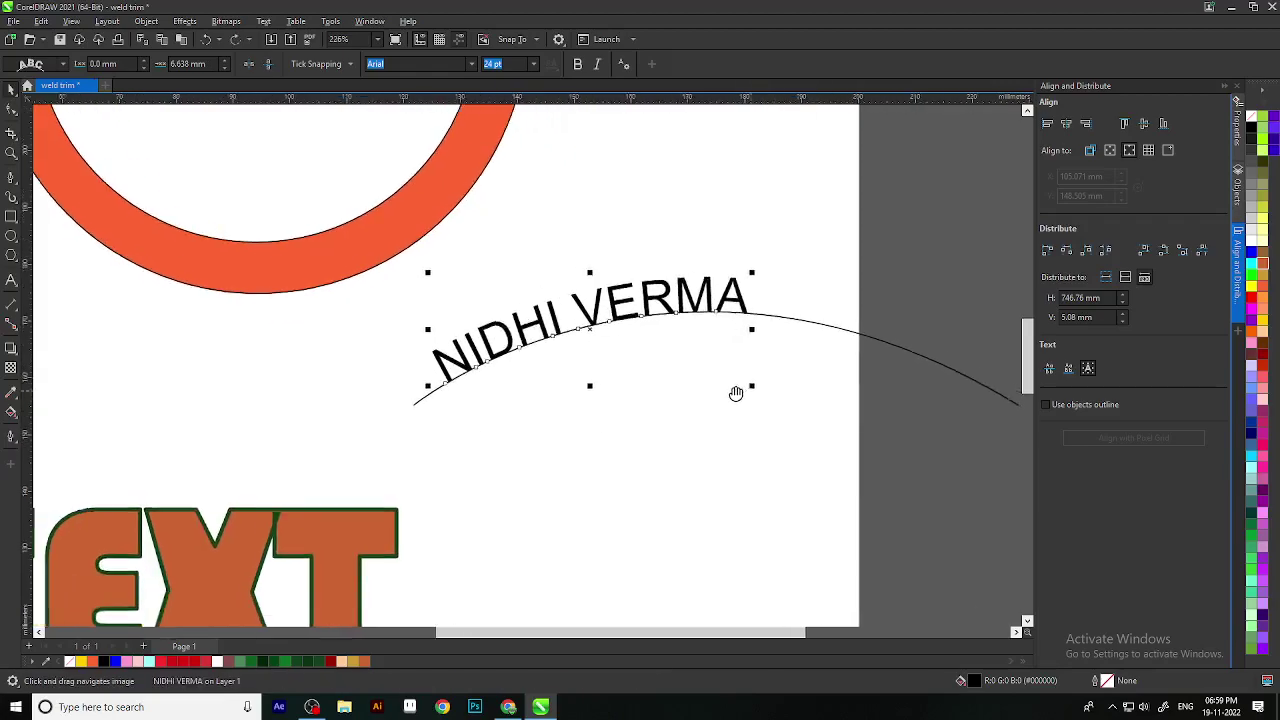
{"action": "left_click_drag", "start_coordinate": [668, 318], "coordinate": [806, 330]}
{"action": "scroll", "coordinate": [713, 474], "scroll_direction": "down", "scroll_amount": 3}
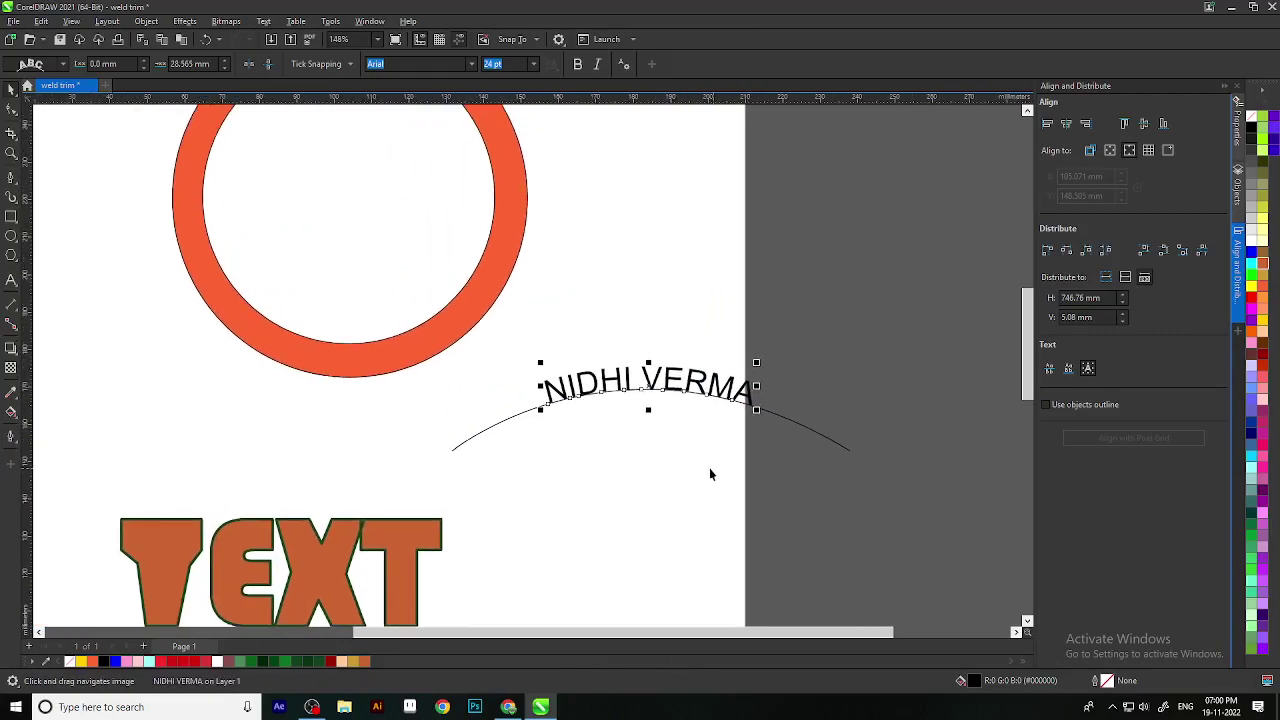
{"action": "scroll", "coordinate": [706, 467], "scroll_direction": "up", "scroll_amount": 3}
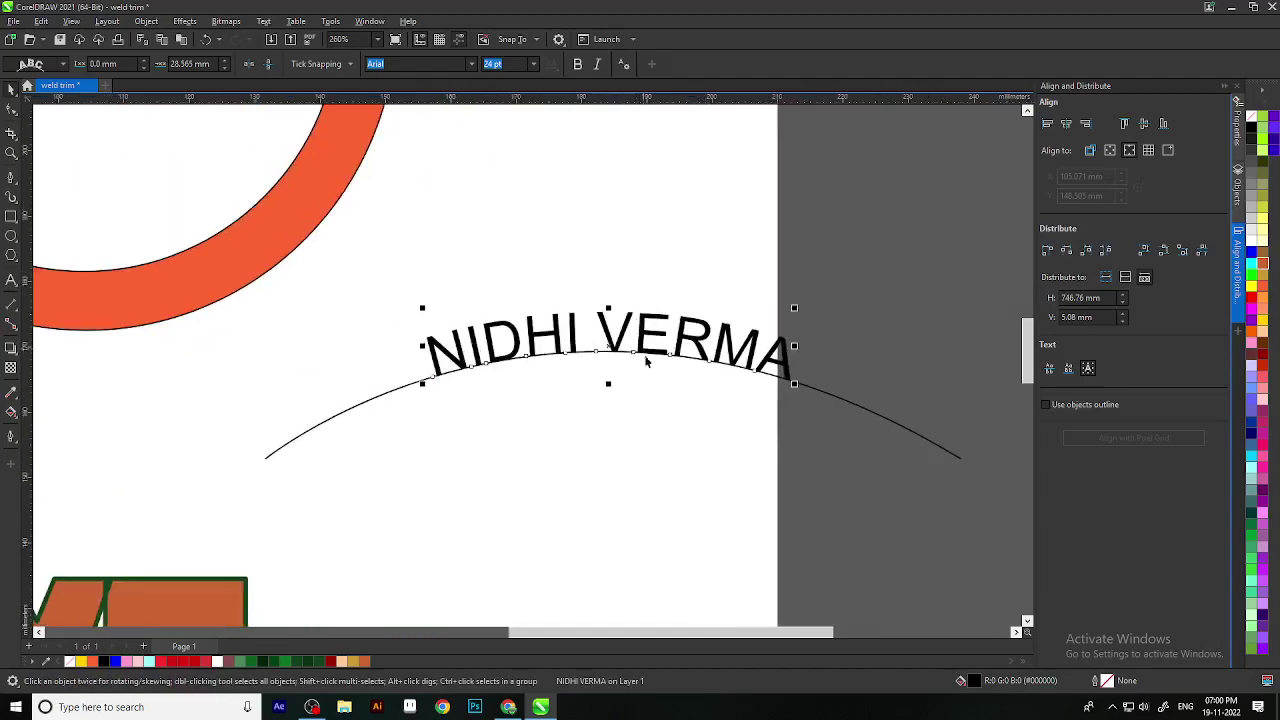
Step: Reselect the curved name text, then clear the selection
{"action": "left_click", "coordinate": [641, 468]}
{"action": "left_click", "coordinate": [12, 110]}
{"action": "left_click", "coordinate": [10, 89]}
{"action": "left_click", "coordinate": [550, 330]}
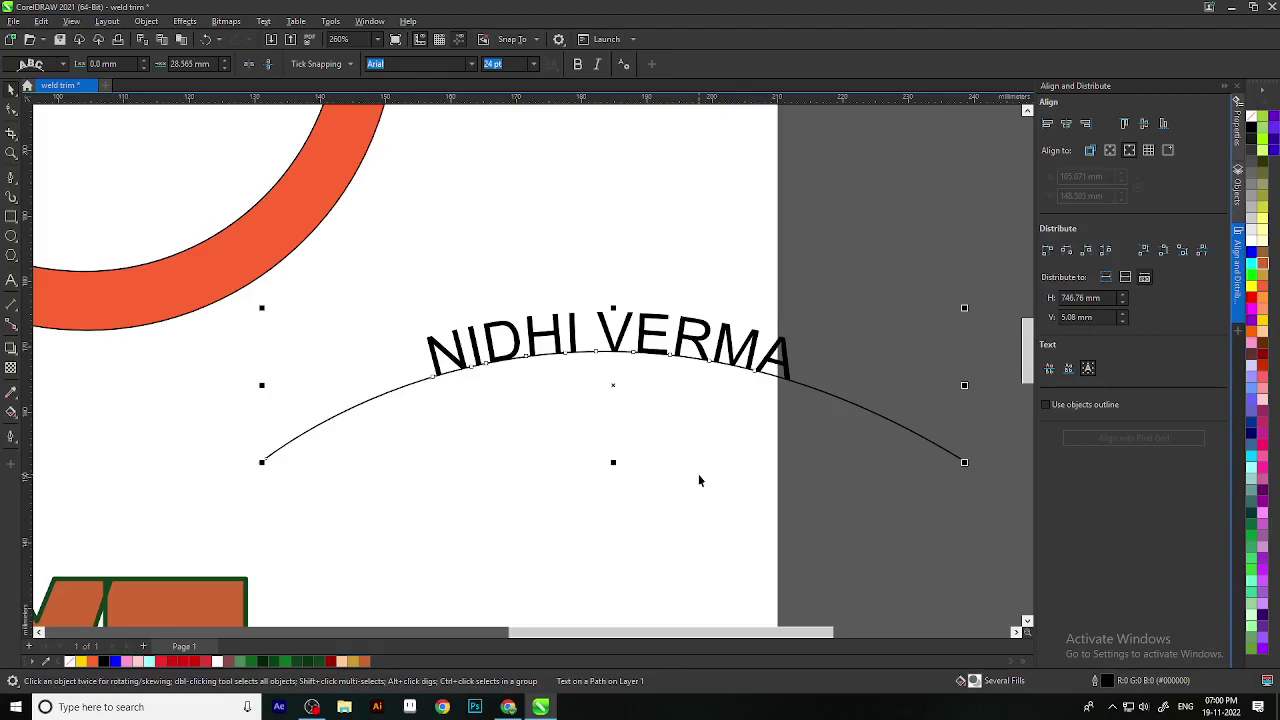
{"action": "scroll", "coordinate": [860, 582], "scroll_direction": "right", "scroll_amount": 5}
{"action": "scroll", "coordinate": [834, 357], "scroll_direction": "down", "scroll_amount": 3}
{"action": "left_click", "coordinate": [626, 394]}
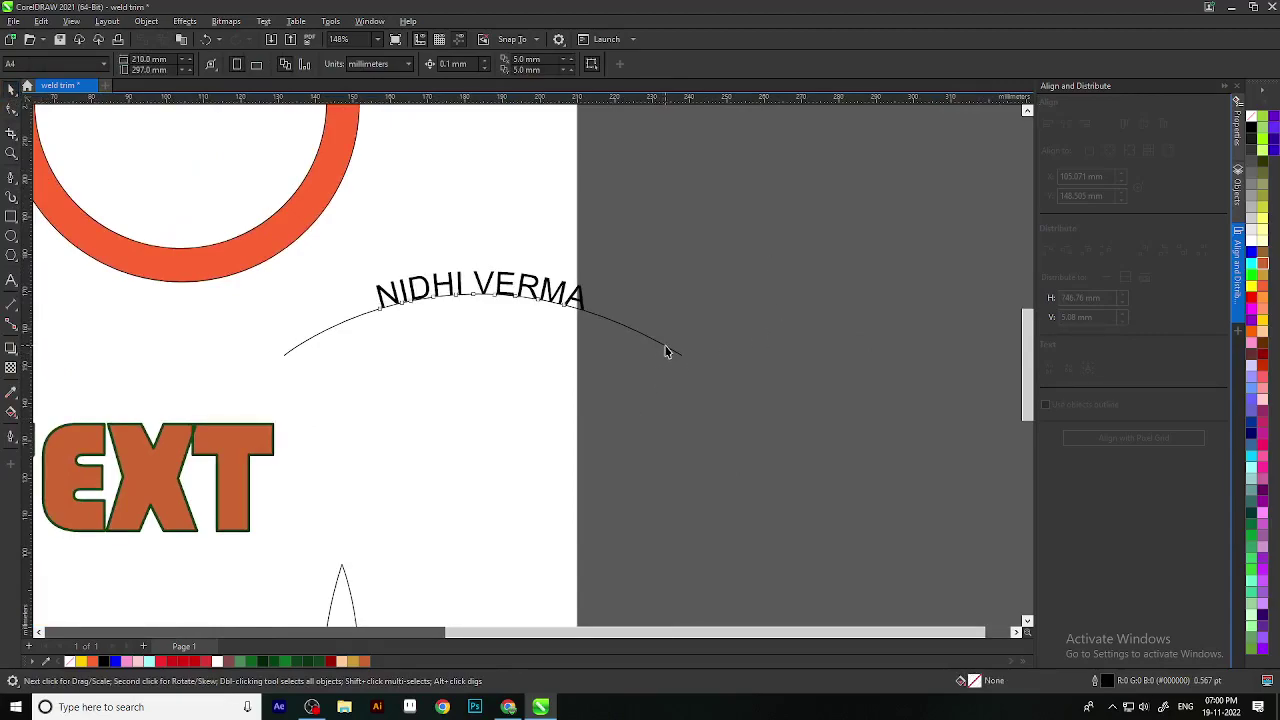
Step: Move the arc's end nodes inward and bend its handle into a shorter, steeper curve
{"action": "left_click", "coordinate": [666, 350]}
{"action": "left_click", "coordinate": [10, 111]}
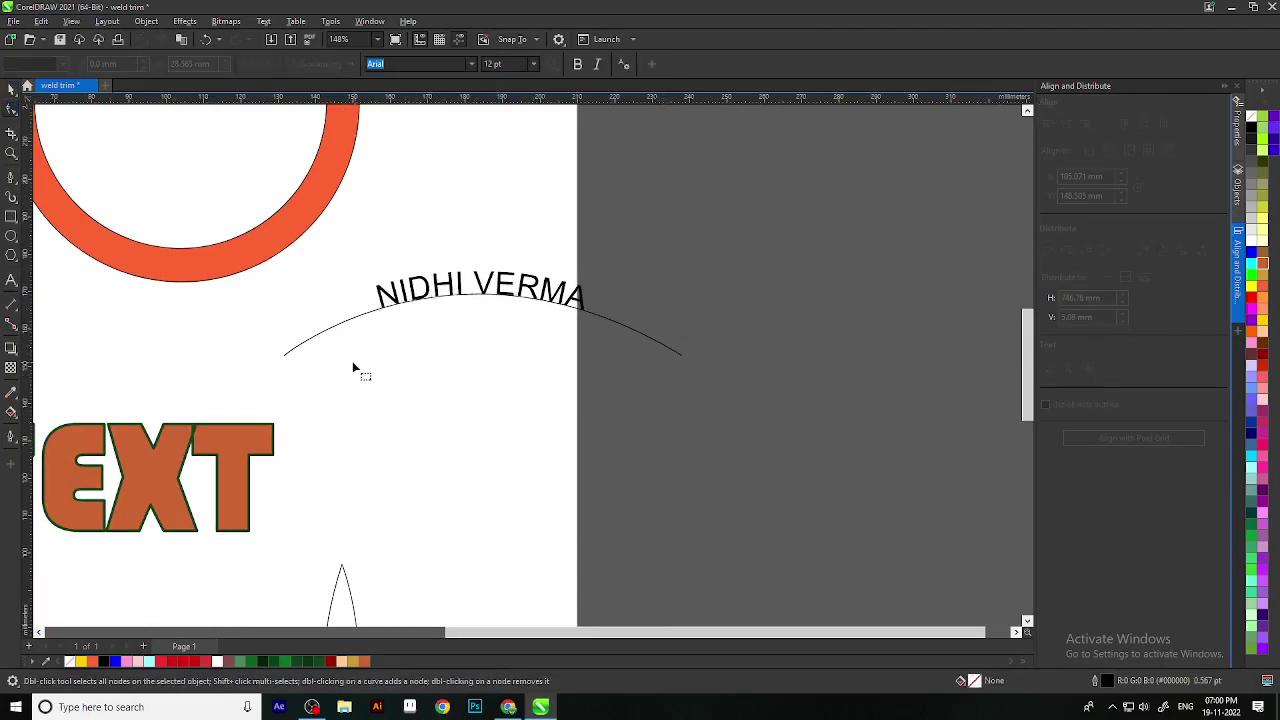
{"action": "left_click", "coordinate": [289, 356]}
{"action": "left_click_drag", "start_coordinate": [283, 358], "coordinate": [456, 345]}
{"action": "left_click_drag", "start_coordinate": [678, 358], "coordinate": [586, 355]}
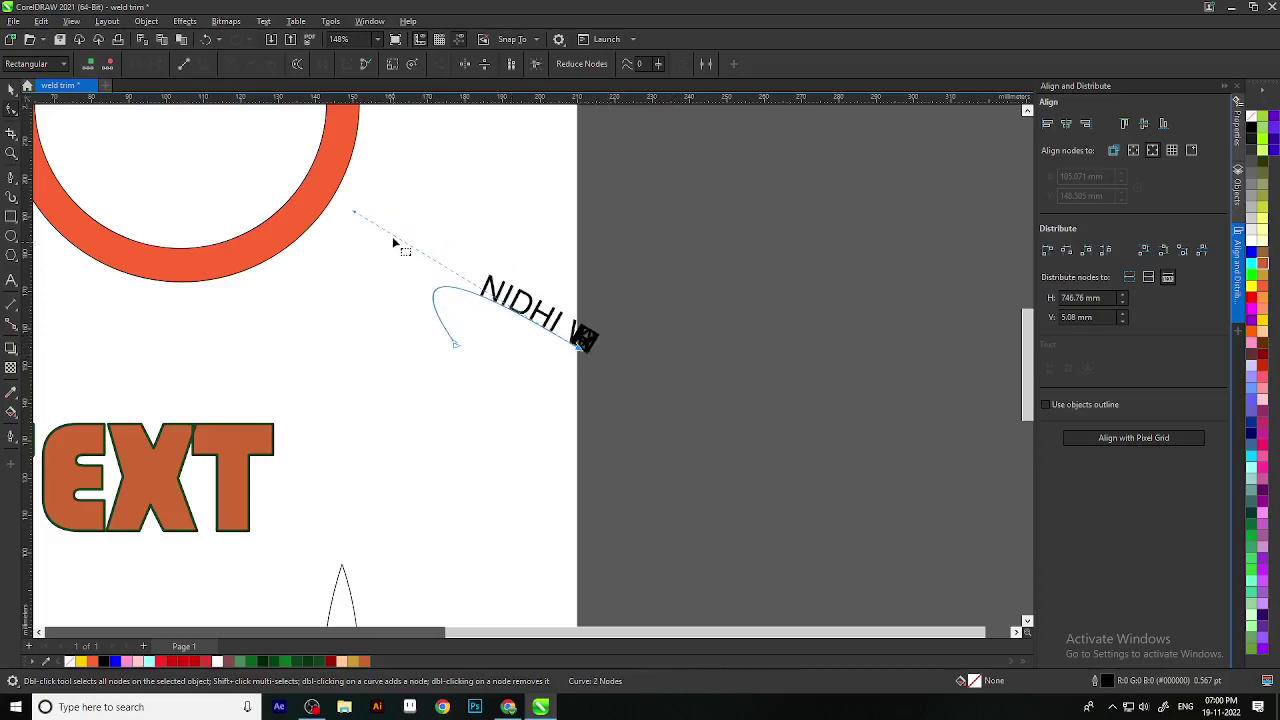
{"action": "left_click_drag", "start_coordinate": [356, 212], "coordinate": [504, 280]}
{"action": "scroll", "coordinate": [544, 358], "scroll_direction": "up", "scroll_amount": 5}
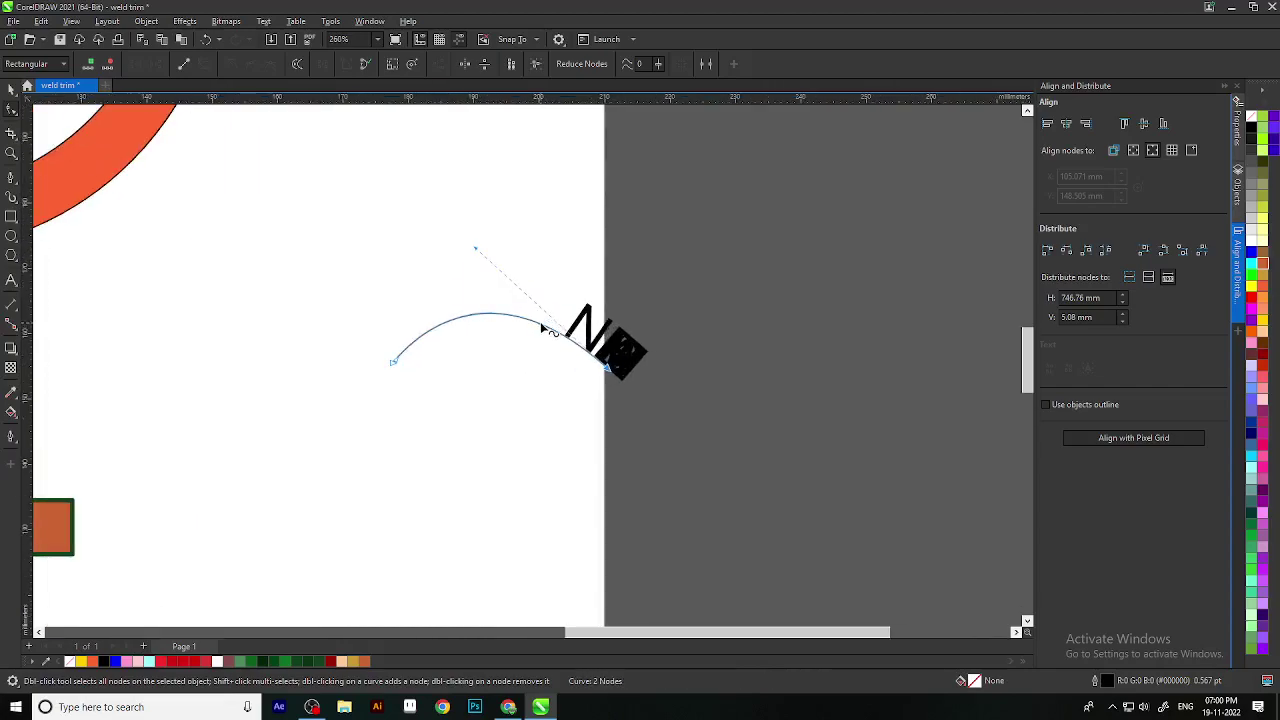
Step: Slide the name text slightly along the reshaped arc
{"action": "left_click", "coordinate": [11, 88]}
{"action": "left_click", "coordinate": [618, 310]}
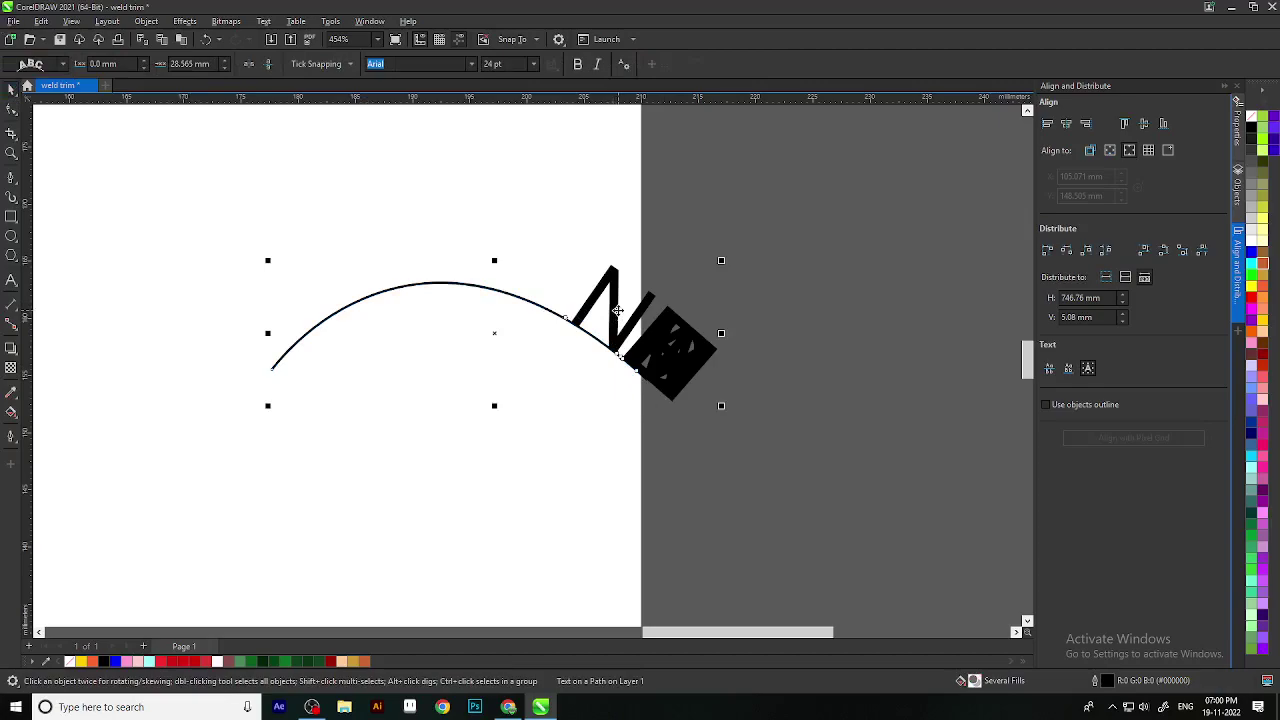
{"action": "left_click_drag", "start_coordinate": [575, 284], "coordinate": [198, 290]}
Step: Set the curved name to 12 pt and slide it along the arc to centre it
{"action": "scroll", "coordinate": [548, 320], "scroll_direction": "down", "scroll_amount": 1}
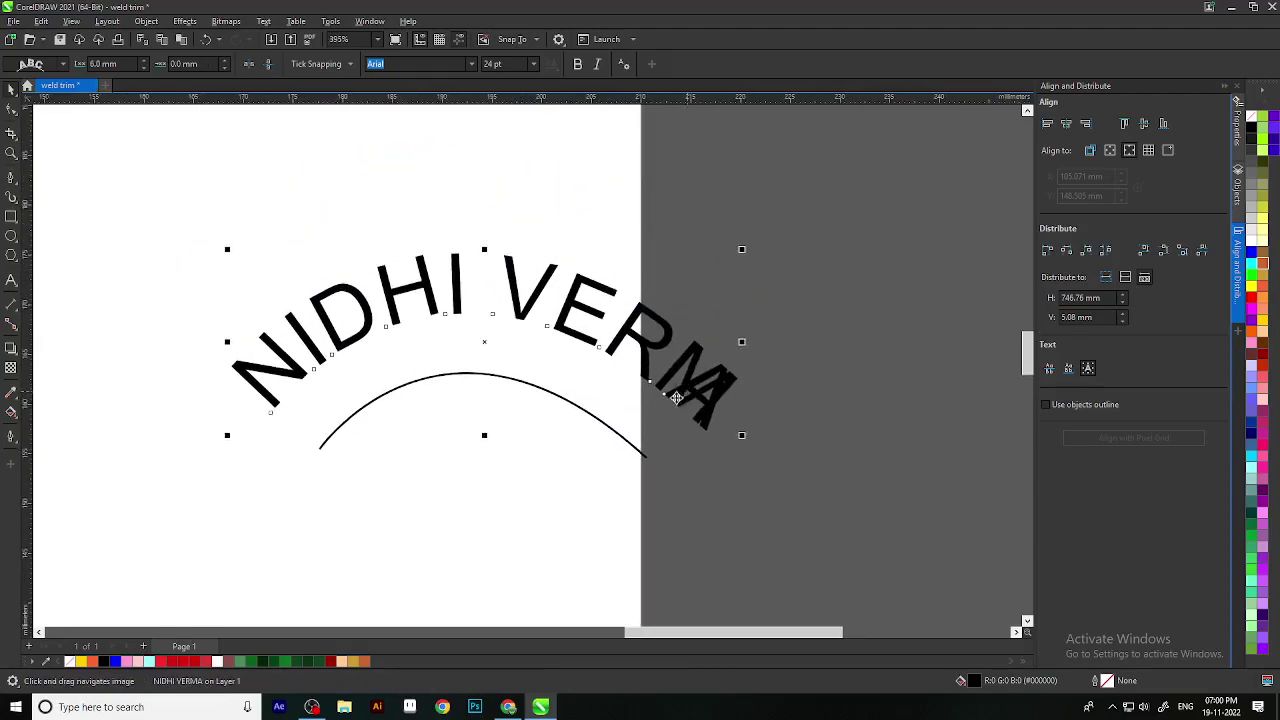
{"action": "left_click_drag", "start_coordinate": [548, 320], "coordinate": [540, 346]}
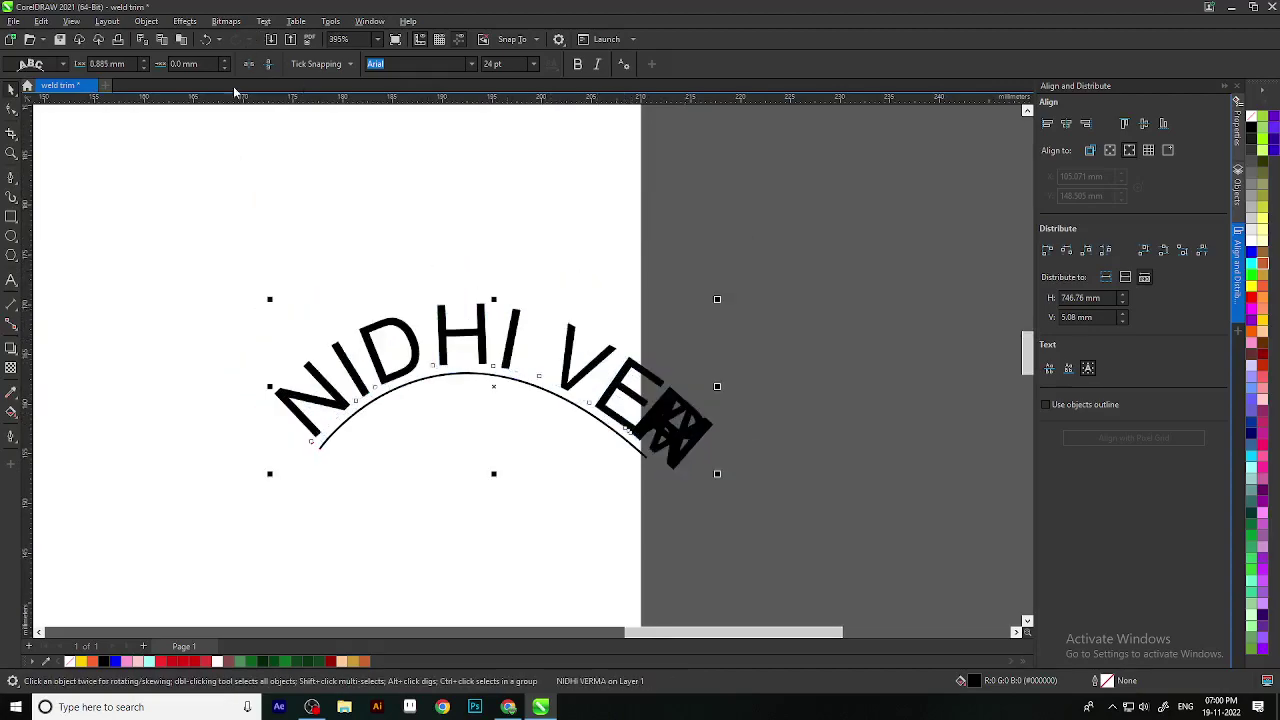
{"action": "left_click", "coordinate": [535, 64]}
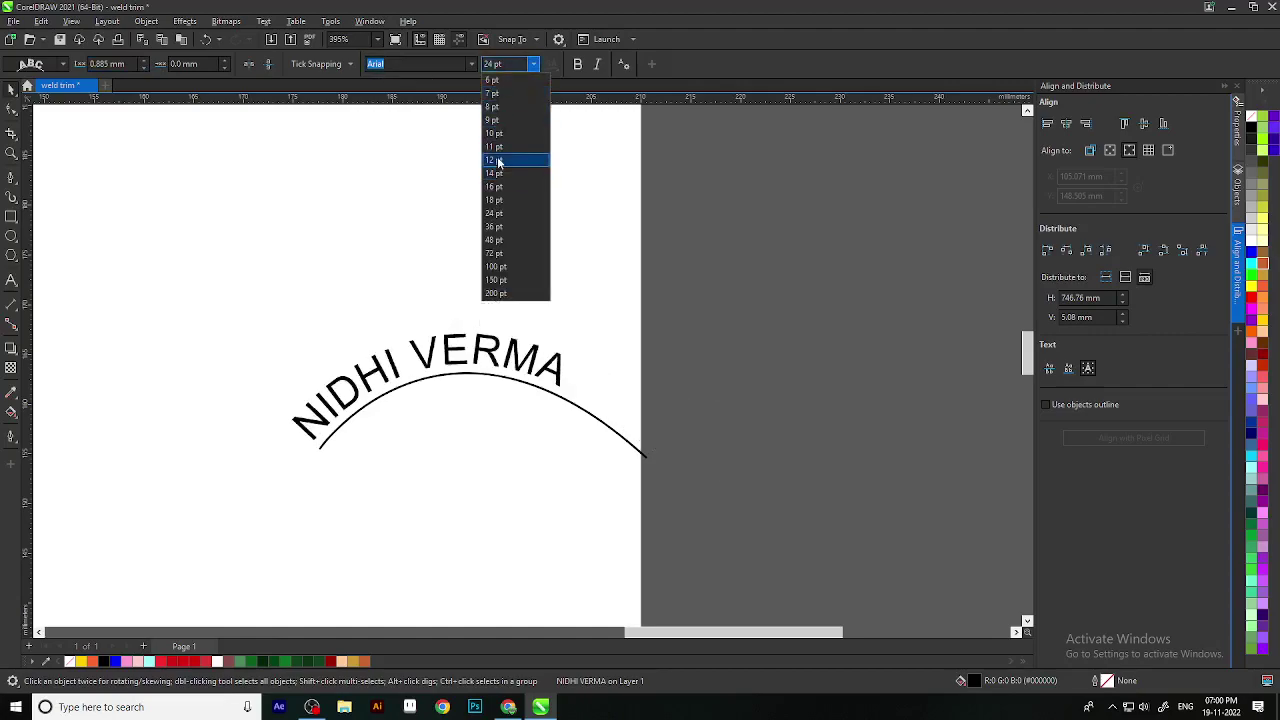
{"action": "left_click", "coordinate": [498, 161]}
{"action": "scroll", "coordinate": [543, 371], "scroll_direction": "up", "scroll_amount": 3}
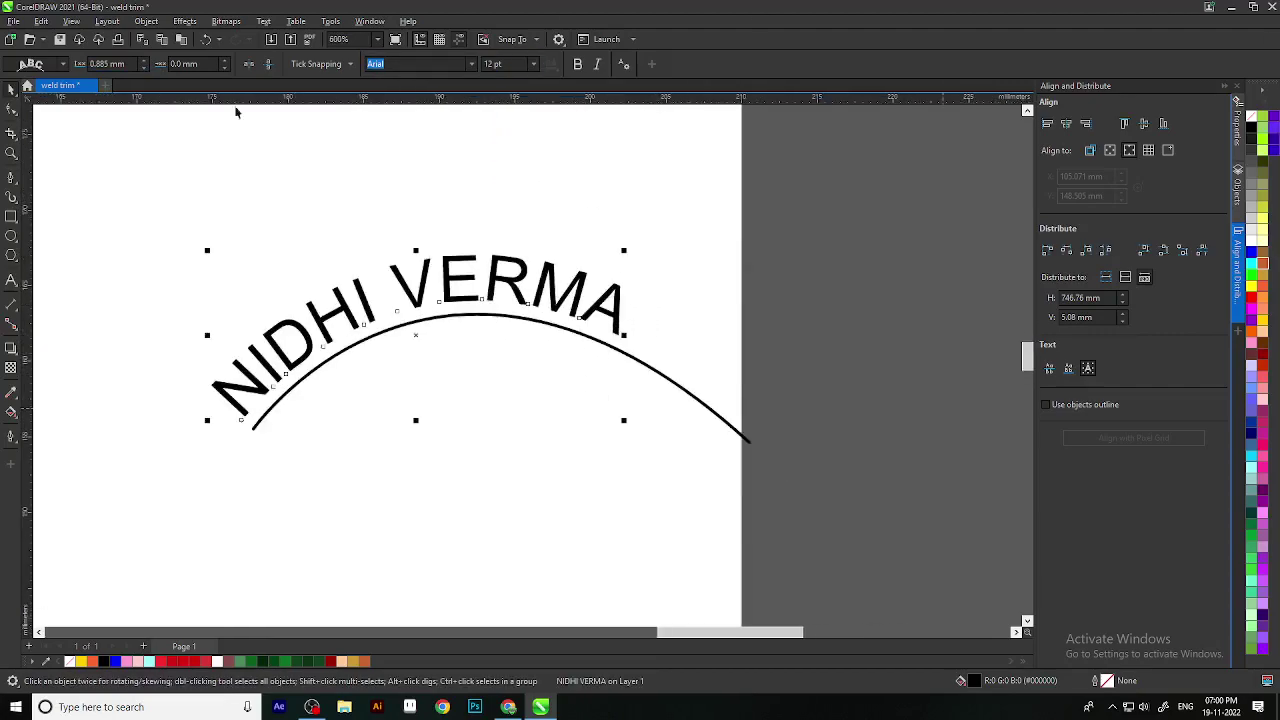
{"action": "left_click_drag", "start_coordinate": [406, 292], "coordinate": [520, 290]}
{"action": "scroll", "coordinate": [508, 302], "scroll_direction": "up", "scroll_amount": 2}
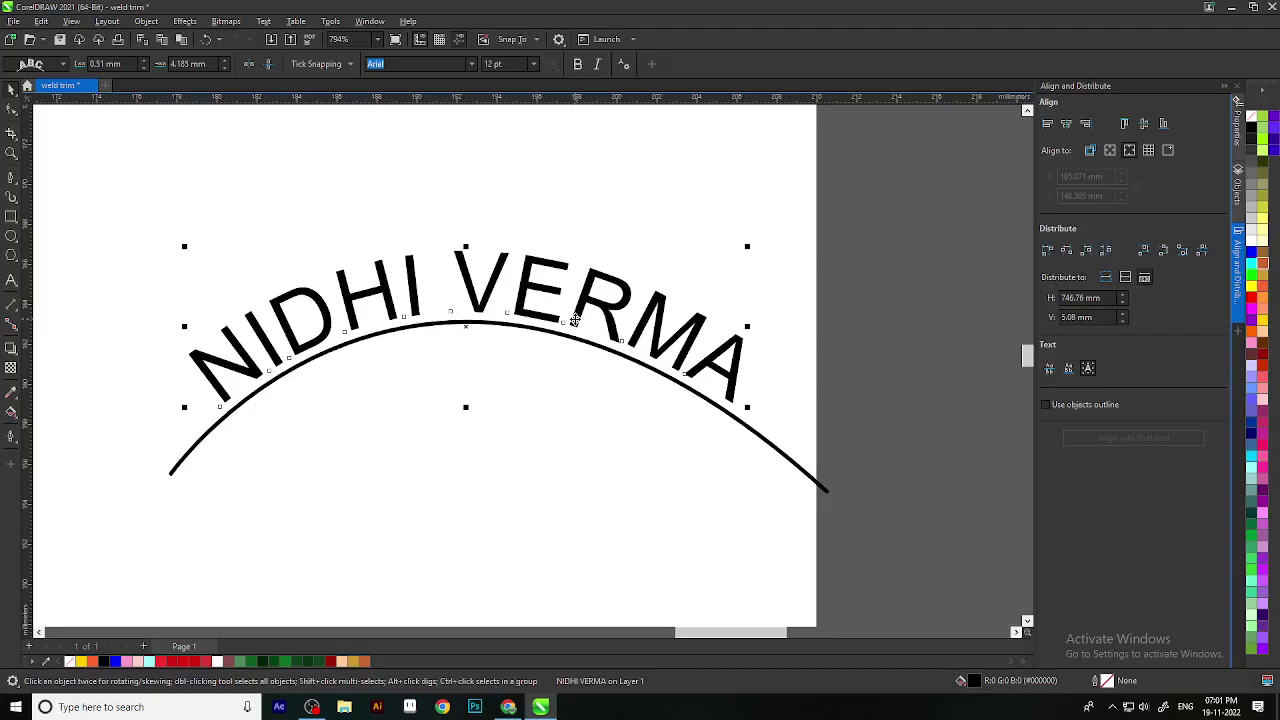
Step: Drag the spacing handles of the curved name to tighten its letter spacing
{"action": "left_click", "coordinate": [11, 110]}
{"action": "scroll", "coordinate": [689, 505], "scroll_direction": "down", "scroll_amount": 1}
{"action": "scroll", "coordinate": [689, 505], "scroll_direction": "down", "scroll_amount": 1}
{"action": "scroll", "coordinate": [689, 505], "scroll_direction": "up", "scroll_amount": 2}
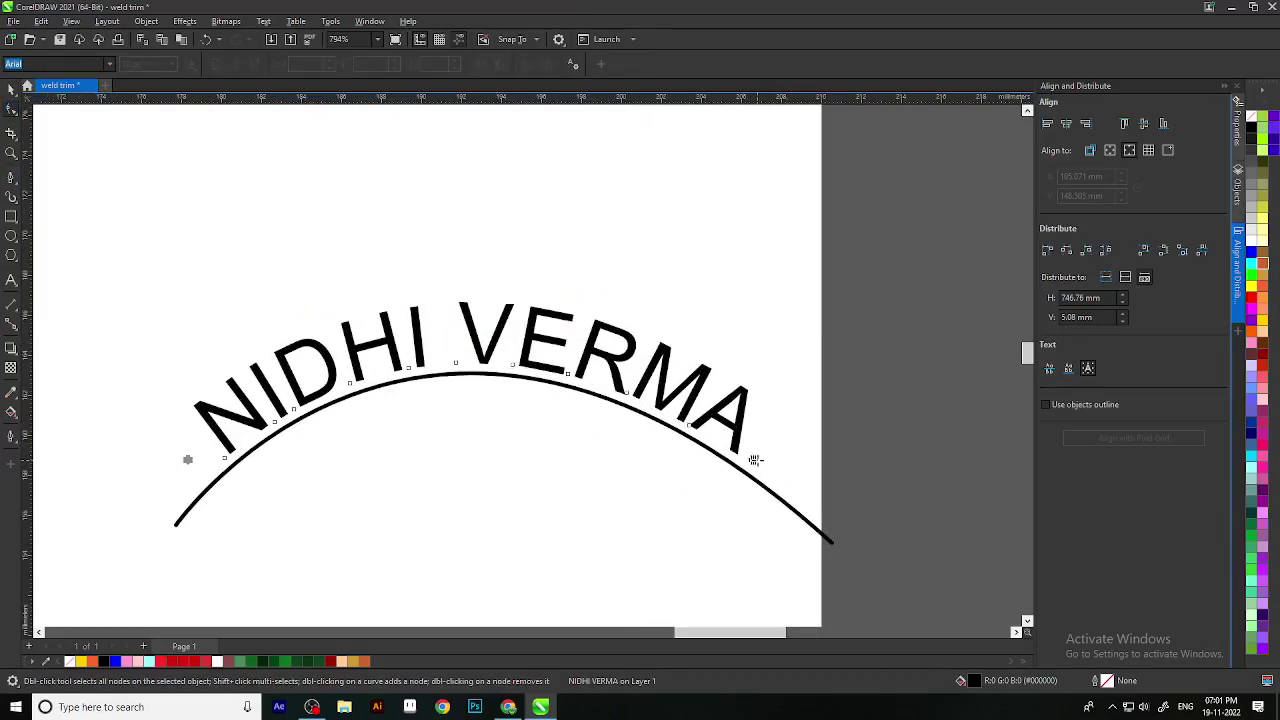
{"action": "left_click", "coordinate": [14, 93]}
{"action": "left_click", "coordinate": [11, 110]}
{"action": "left_click_drag", "start_coordinate": [754, 460], "coordinate": [692, 438]}
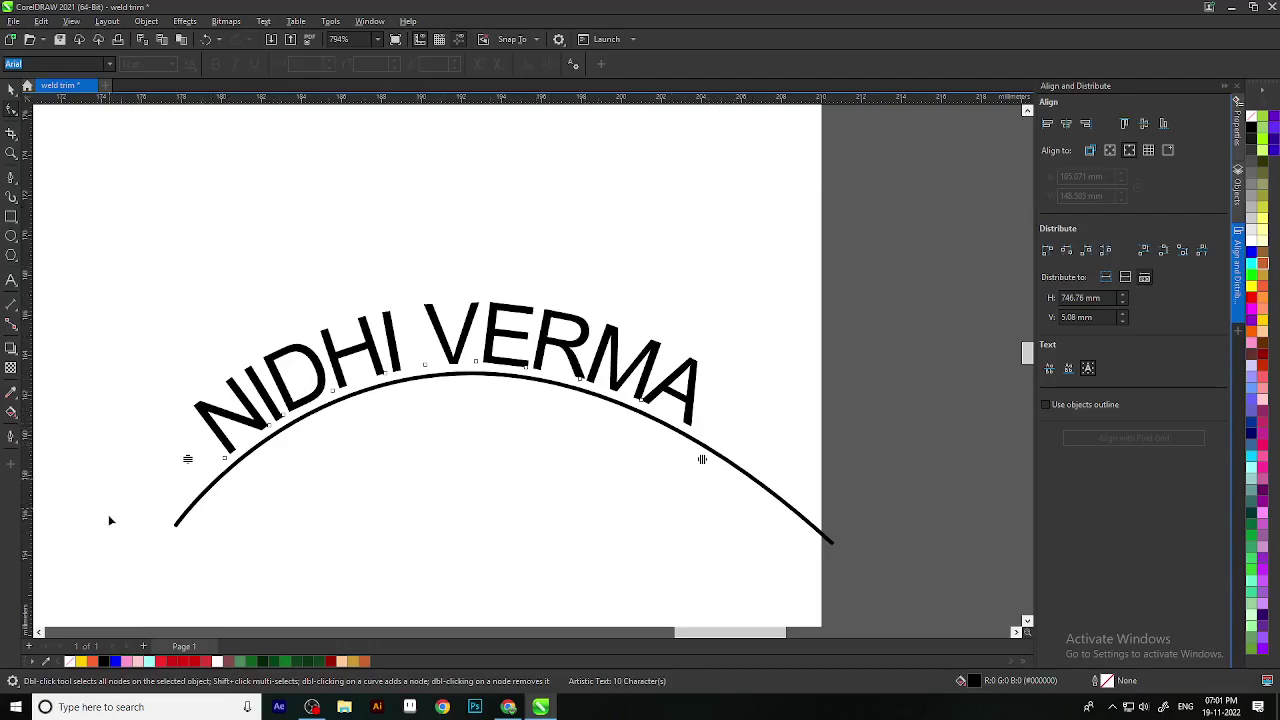
{"action": "mouse_move", "coordinate": [188, 458]}
{"action": "left_mouse_down"}
{"action": "mouse_move", "coordinate": [188, 443]}
{"action": "mouse_move", "coordinate": [188, 455]}
{"action": "left_mouse_up"}
Step: Shift the V character right by 8% to widen the word gap
{"action": "left_click", "coordinate": [427, 366]}
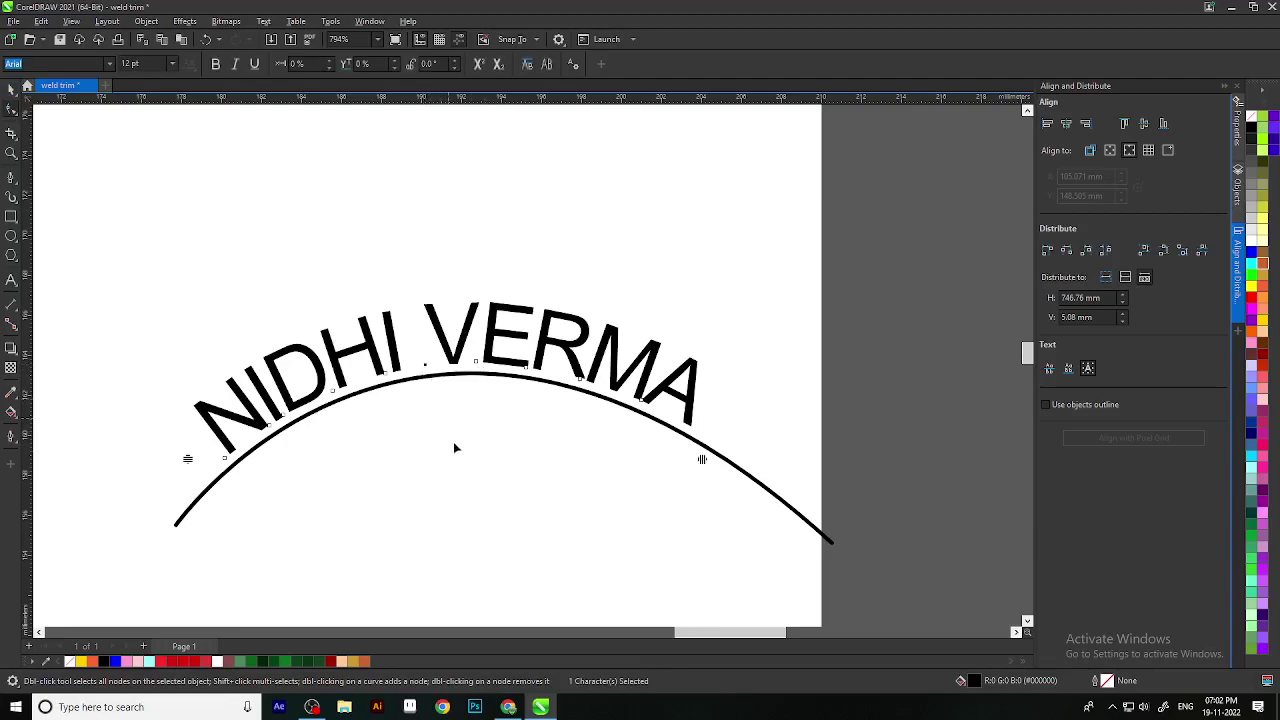
{"action": "key", "text": "Right"}
{"action": "key", "text": "Right"}
{"action": "key", "text": "Right"}
{"action": "key", "text": "Right"}
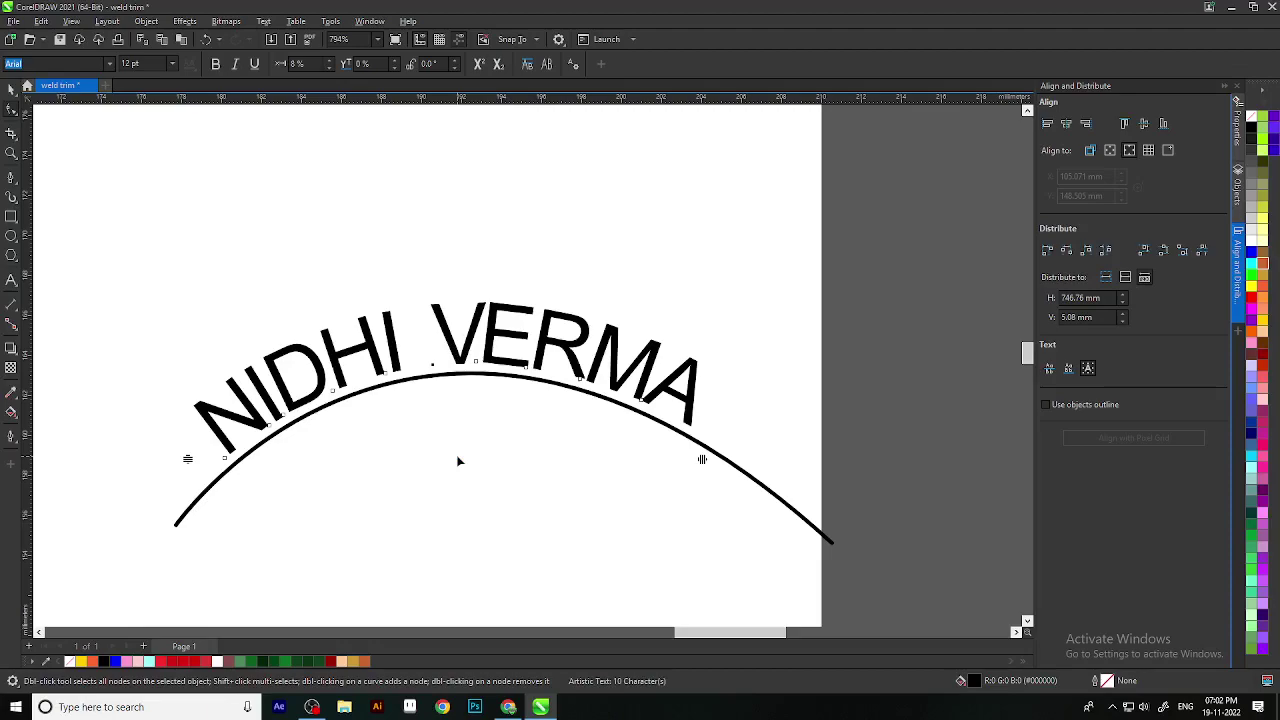
{"action": "left_click", "coordinate": [11, 88]}
Step: Convert the curved name text to curves from its right-click menu
{"action": "right_click", "coordinate": [568, 348]}
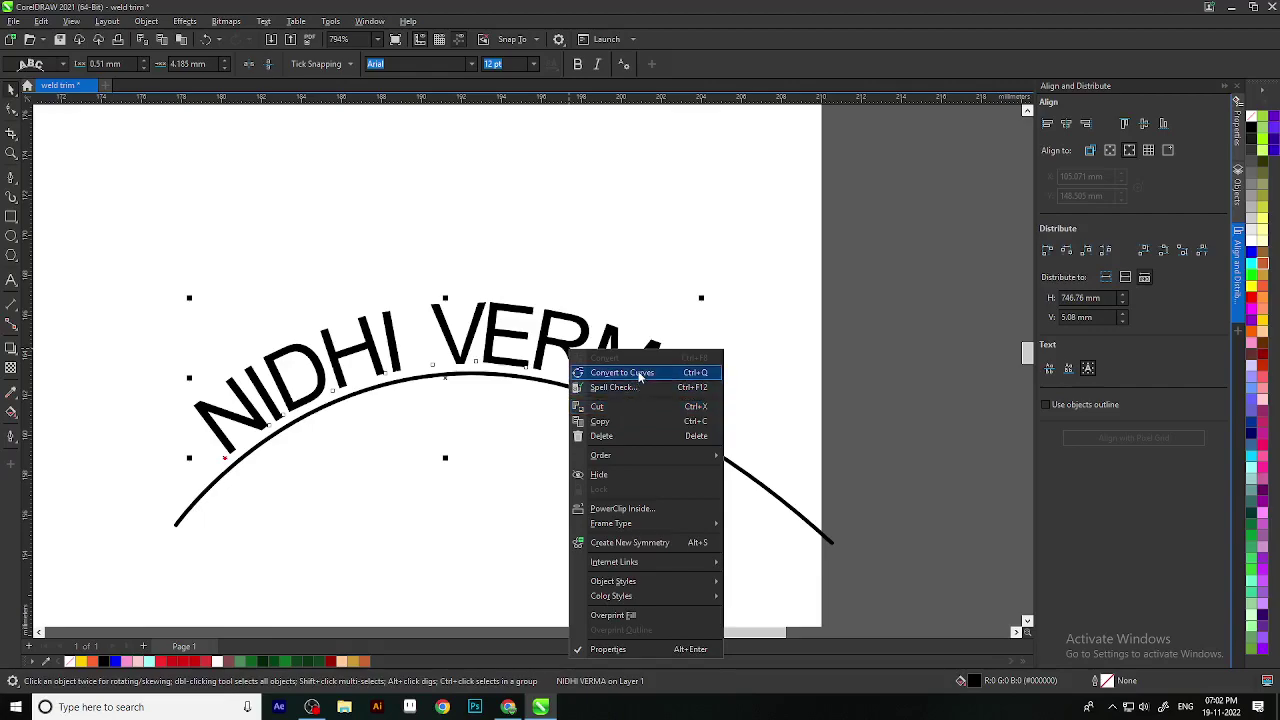
{"action": "left_click", "coordinate": [632, 372]}
{"action": "scroll", "coordinate": [225, 350], "scroll_direction": "up", "scroll_amount": 2}
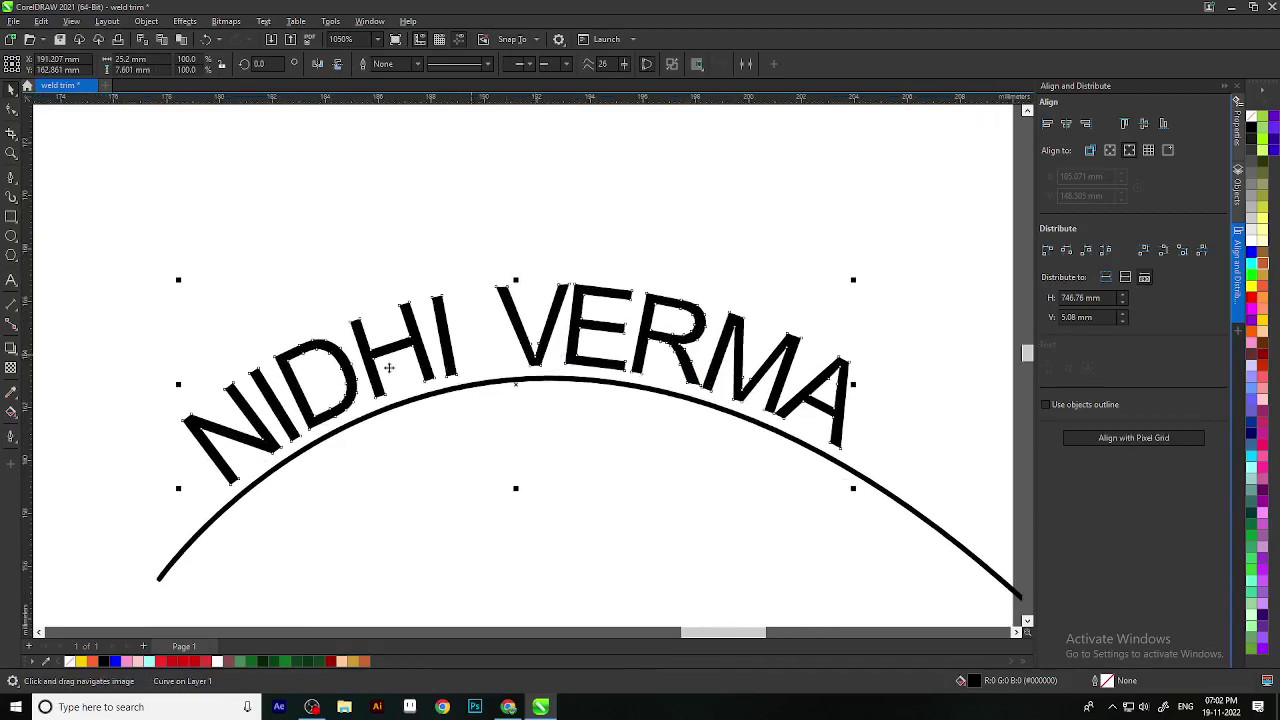
Step: Drag the H's inner crossbar corner nodes to new positions to reshape the letter
{"action": "left_click", "coordinate": [11, 110]}
{"action": "scroll", "coordinate": [343, 366], "scroll_direction": "up", "scroll_amount": 6}
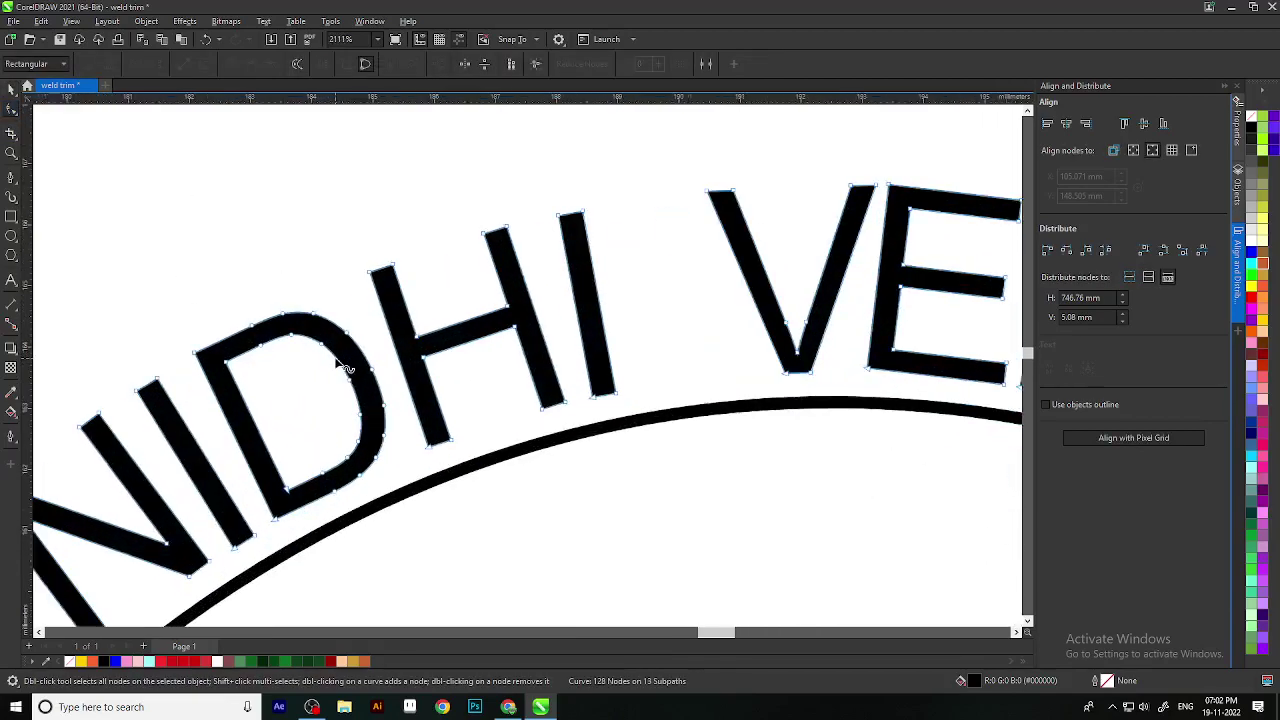
{"action": "left_click_drag", "start_coordinate": [421, 361], "coordinate": [577, 314]}
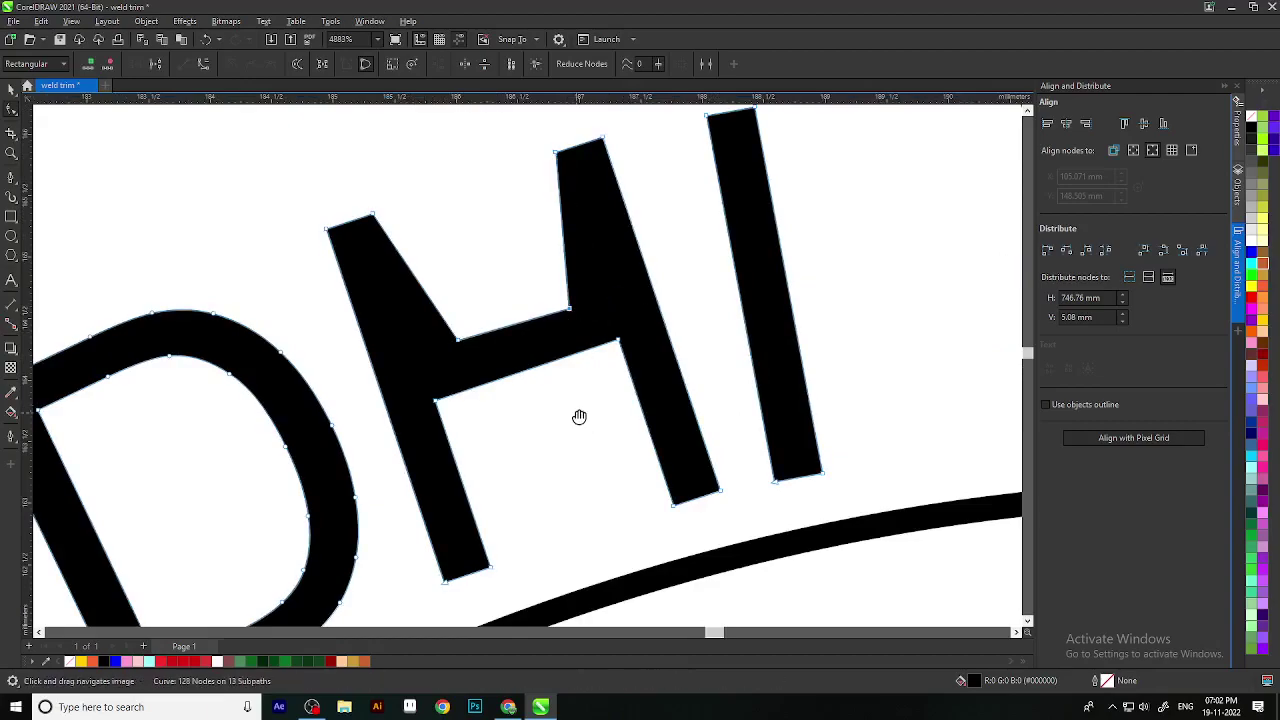
{"action": "scroll", "coordinate": [580, 417], "scroll_direction": "down", "scroll_amount": 2}
{"action": "left_click_drag", "start_coordinate": [441, 288], "coordinate": [474, 273]}
{"action": "left_click_drag", "start_coordinate": [626, 227], "coordinate": [594, 240]}
{"action": "scroll", "coordinate": [571, 343], "scroll_direction": "down", "scroll_amount": 3}
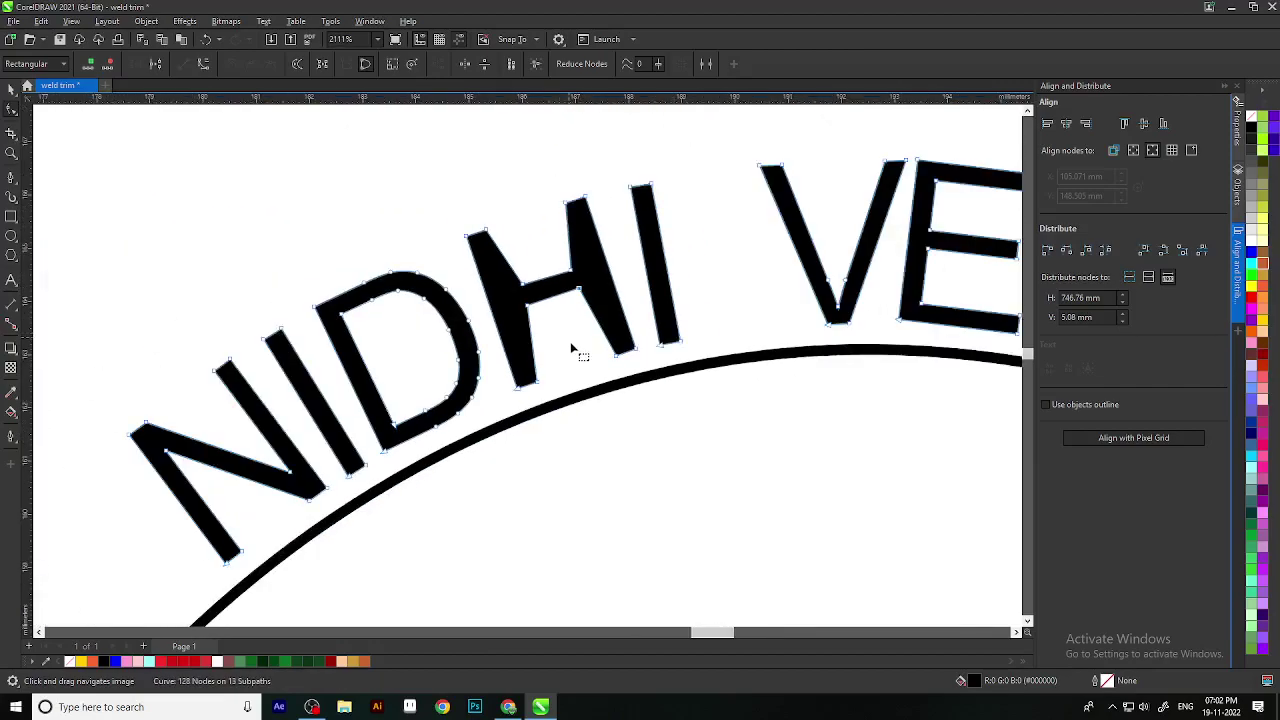
{"action": "scroll", "coordinate": [628, 362], "scroll_direction": "down", "scroll_amount": 2}
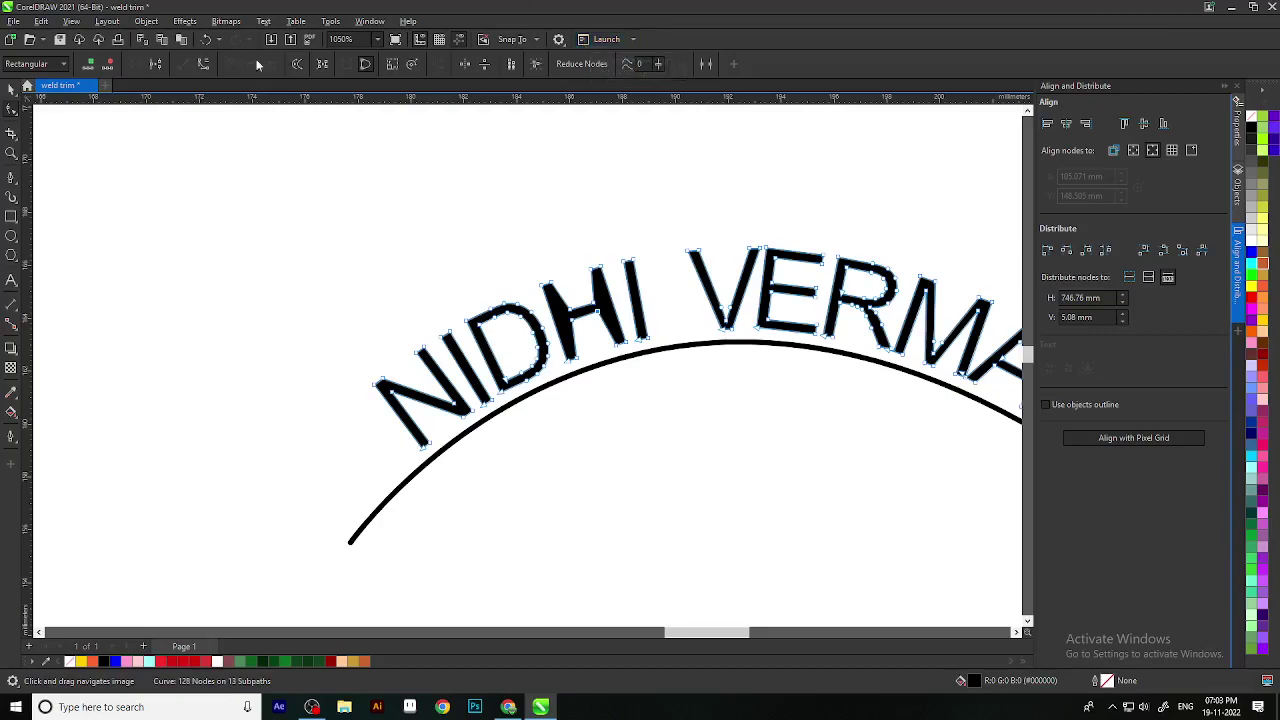
{"action": "scroll", "coordinate": [547, 383], "scroll_direction": "up", "scroll_amount": 1}
{"action": "scroll", "coordinate": [547, 383], "scroll_direction": "up", "scroll_amount": 4}
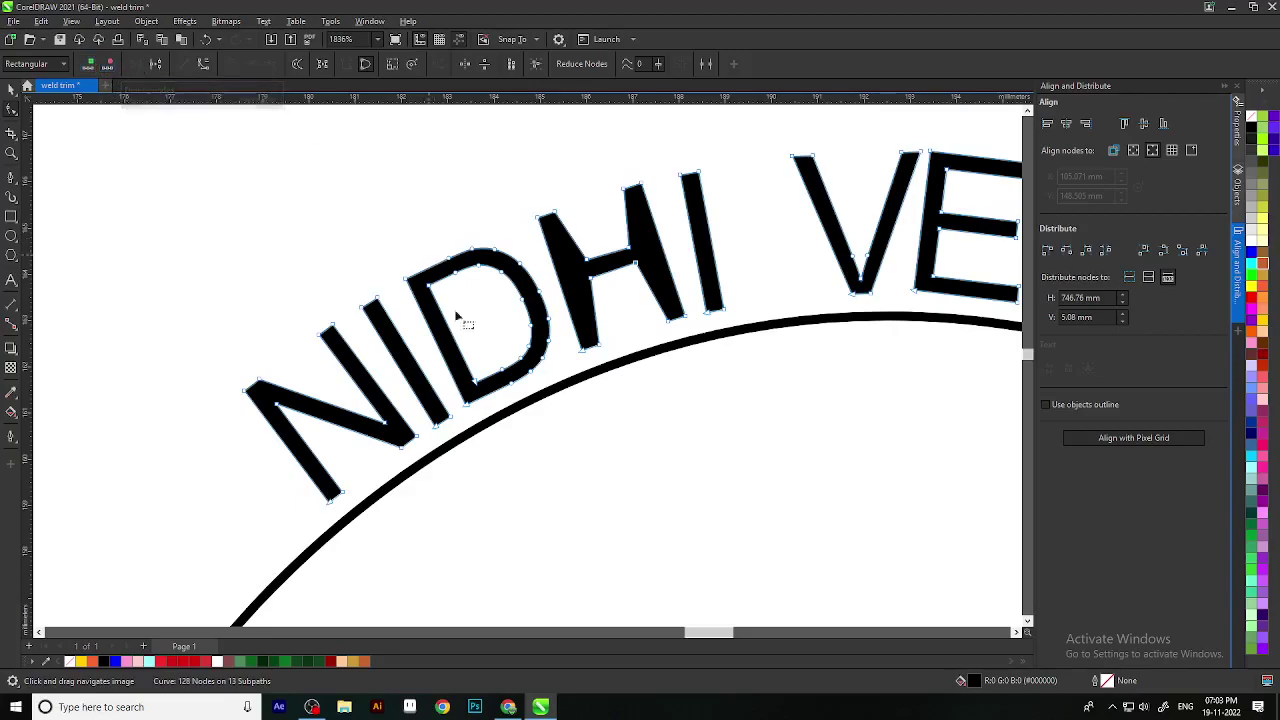
{"action": "scroll", "coordinate": [645, 275], "scroll_direction": "up", "scroll_amount": 4}
{"action": "scroll", "coordinate": [645, 275], "scroll_direction": "up", "scroll_amount": 4}
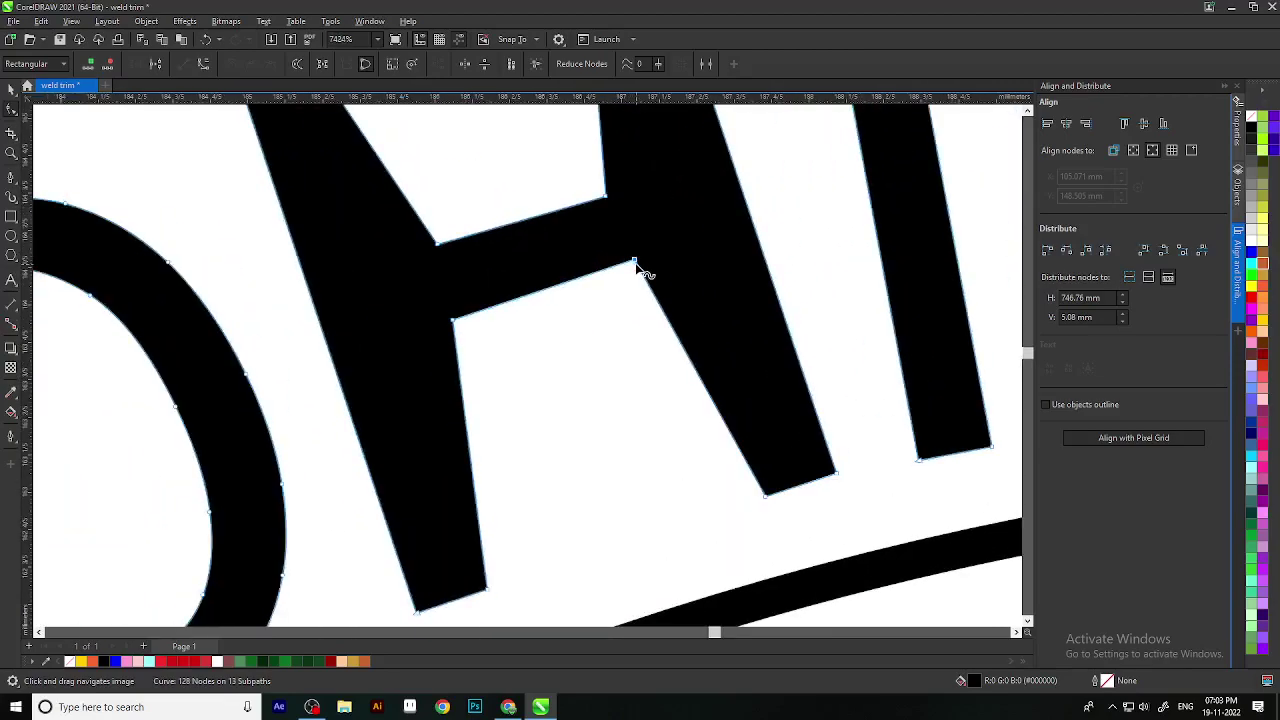
{"action": "left_click", "coordinate": [113, 64]}
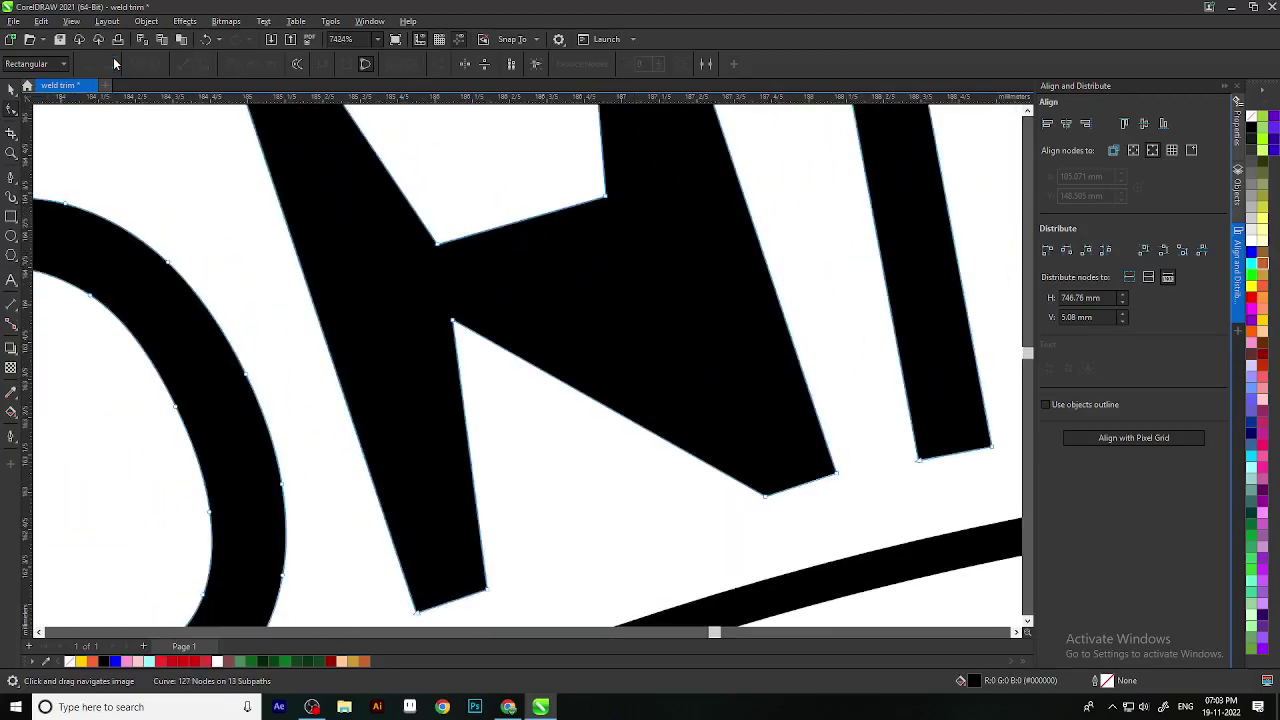
{"action": "scroll", "coordinate": [443, 394], "scroll_direction": "down", "scroll_amount": 2}
{"action": "scroll", "coordinate": [503, 317], "scroll_direction": "up", "scroll_amount": 1}
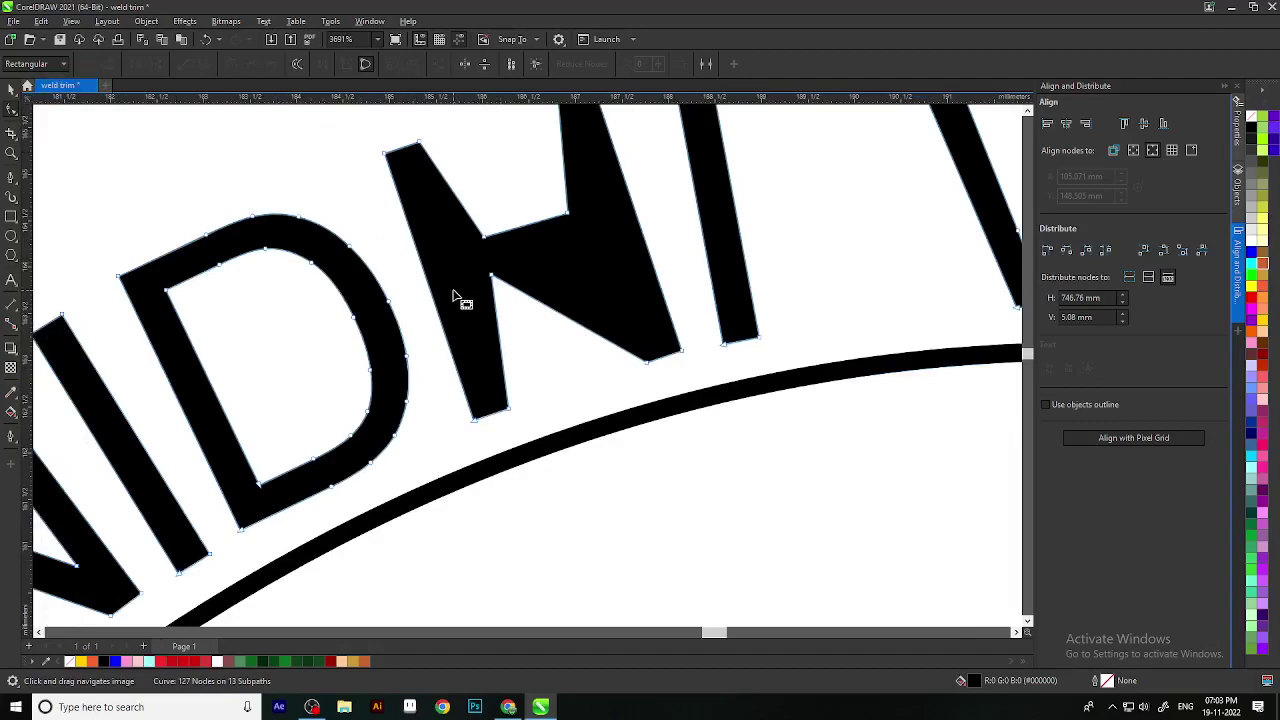
{"action": "key", "text": "ctrl+z"}
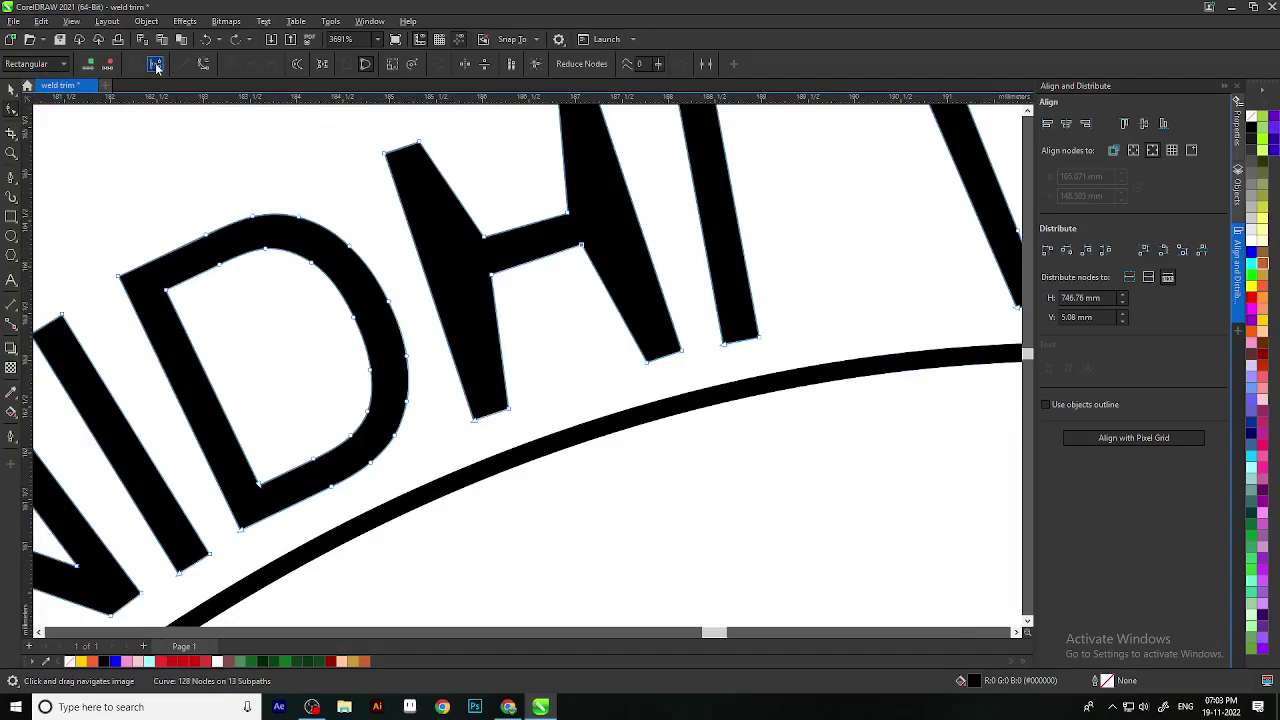
{"action": "left_click", "coordinate": [157, 66]}
{"action": "scroll", "coordinate": [590, 260], "scroll_direction": "up", "scroll_amount": 2}
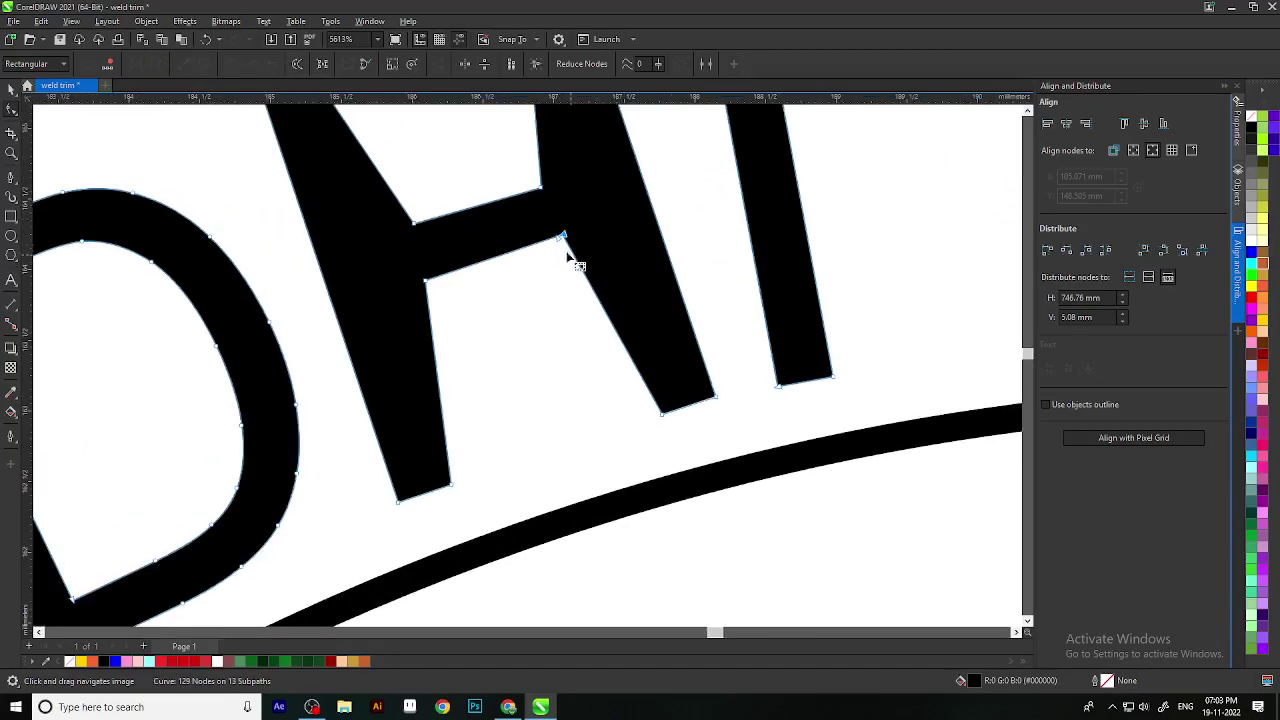
{"action": "left_click_drag", "start_coordinate": [564, 238], "coordinate": [528, 378]}
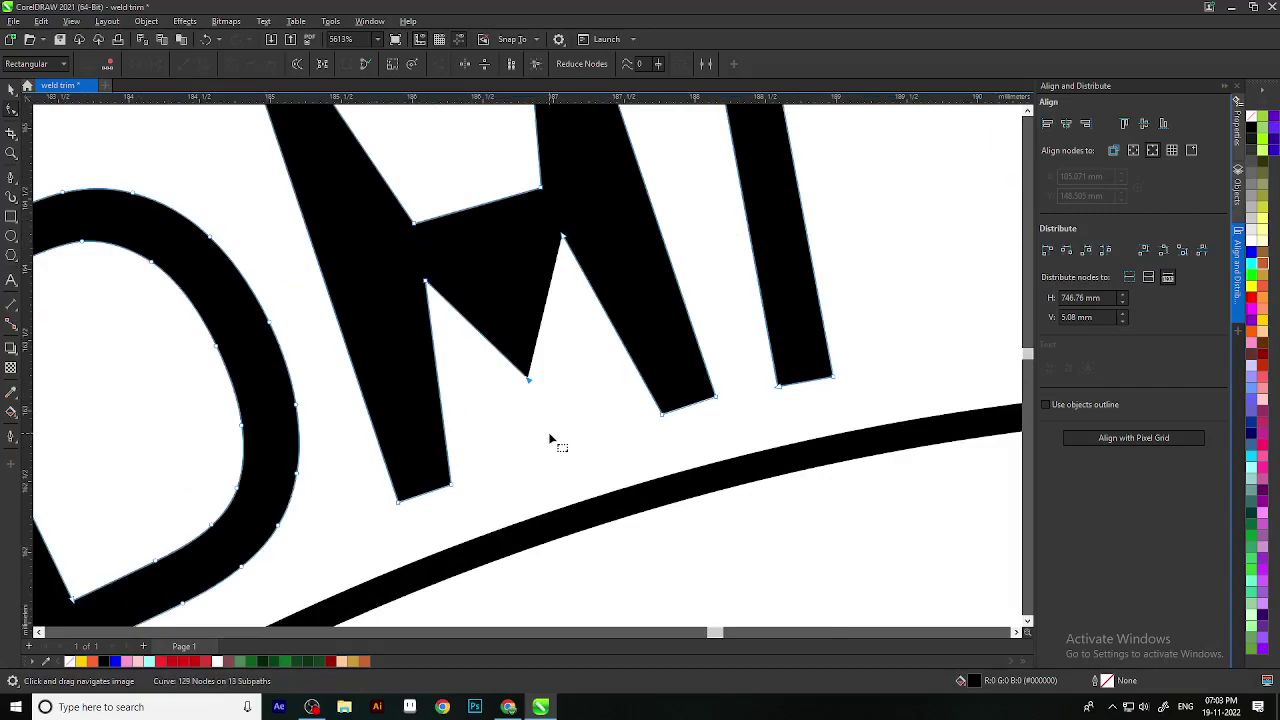
{"action": "key", "text": "ctrl+z"}
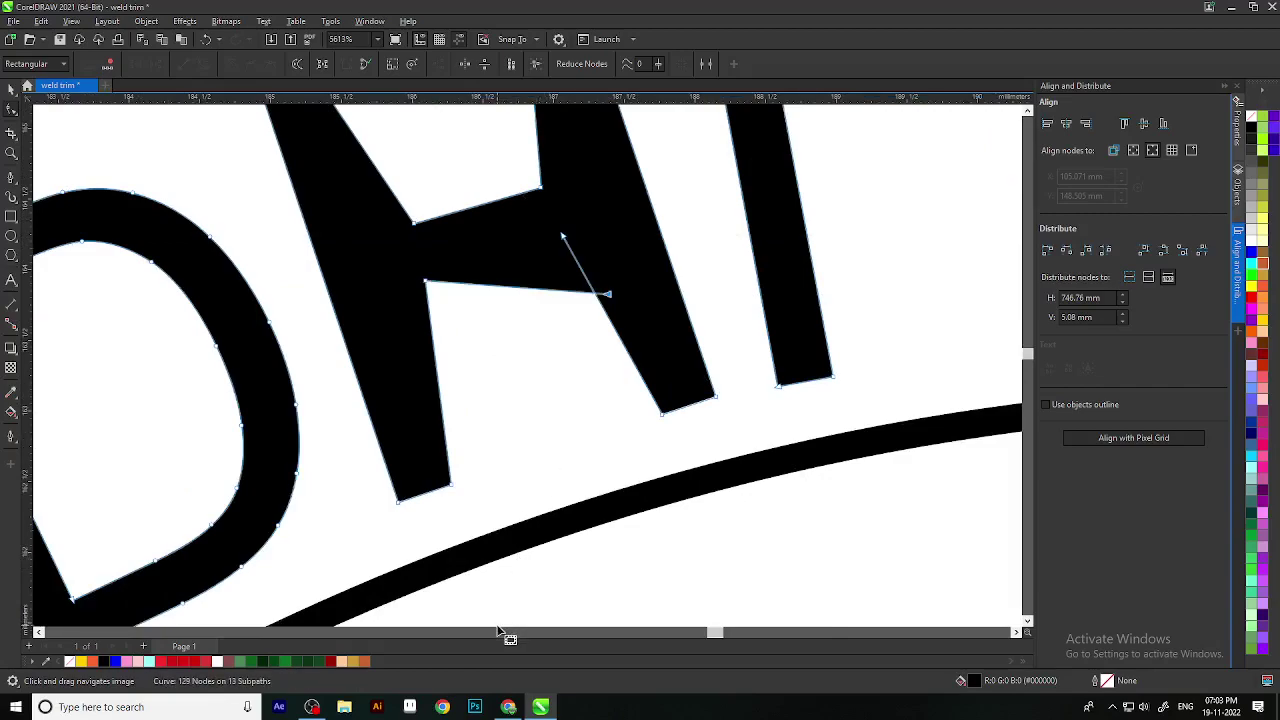
{"action": "key", "text": "ctrl+z"}
{"action": "key", "text": "ctrl+z"}
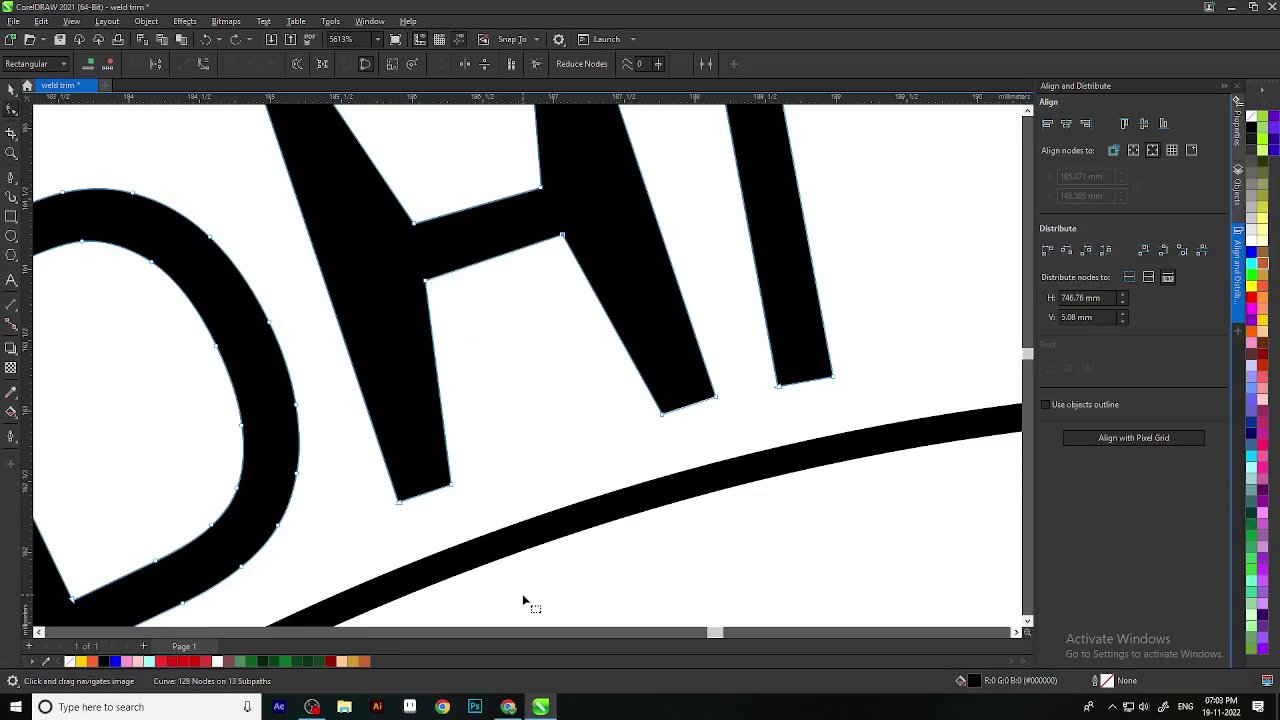
{"action": "left_click_drag", "start_coordinate": [503, 351], "coordinate": [519, 392]}
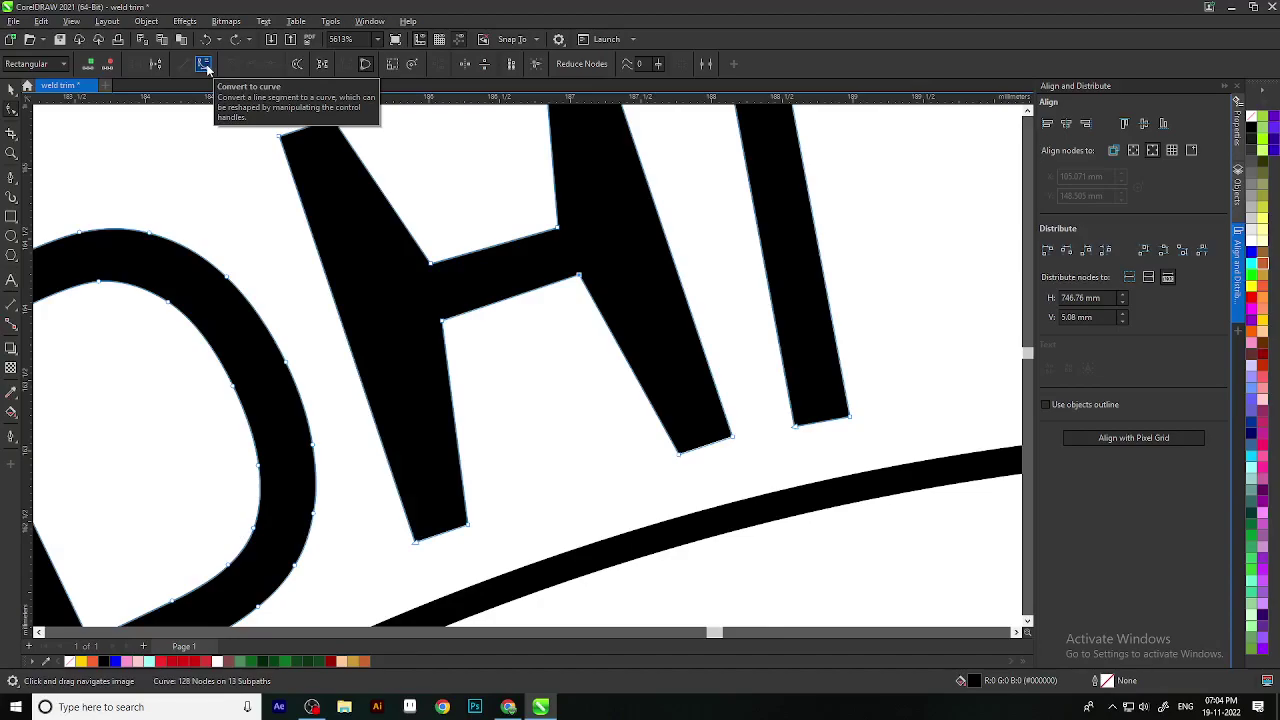
{"action": "left_click", "coordinate": [204, 65]}
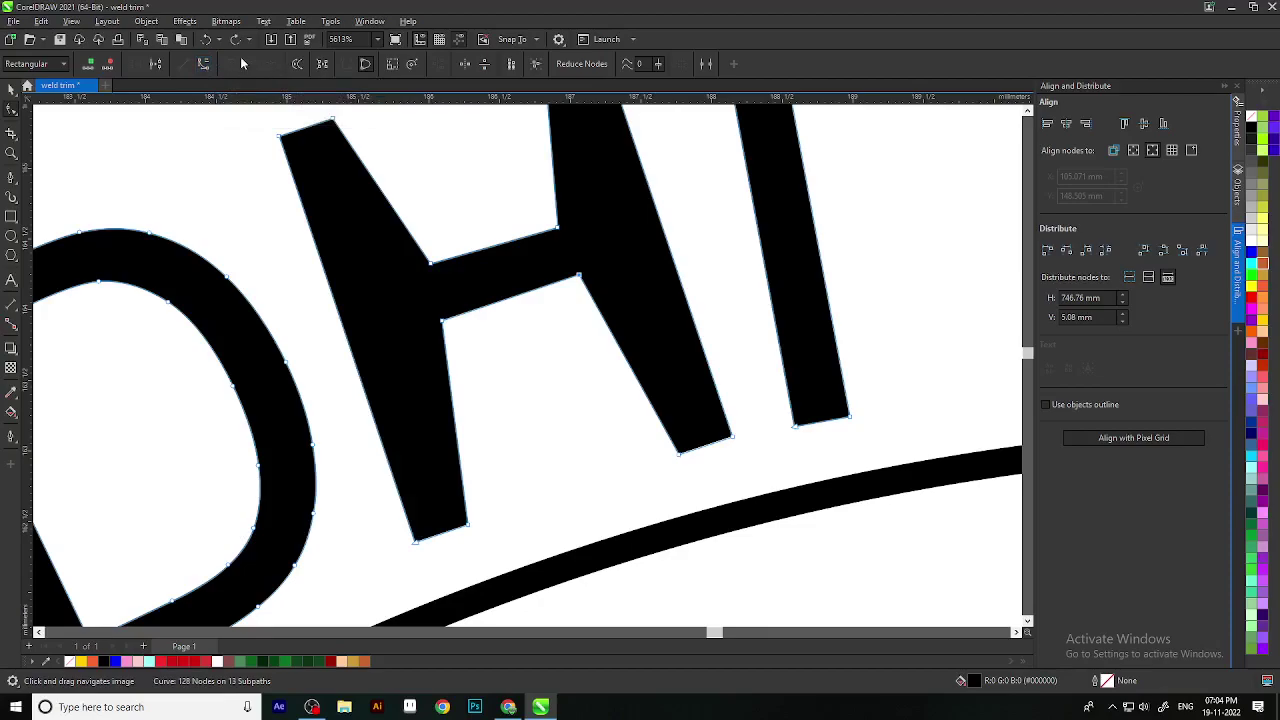
{"action": "scroll", "coordinate": [677, 363], "scroll_direction": "down", "scroll_amount": 2}
{"action": "scroll", "coordinate": [600, 317], "scroll_direction": "up", "scroll_amount": 3}
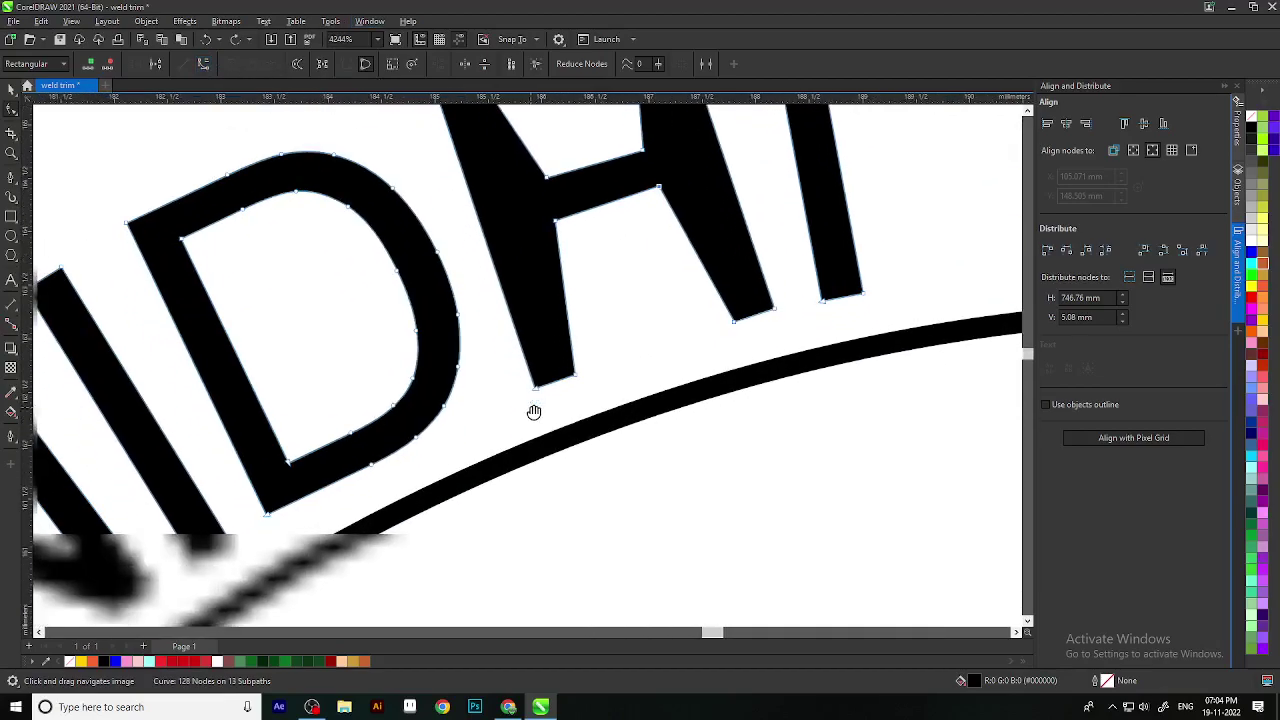
{"action": "scroll", "coordinate": [423, 380], "scroll_direction": "down", "scroll_amount": 3}
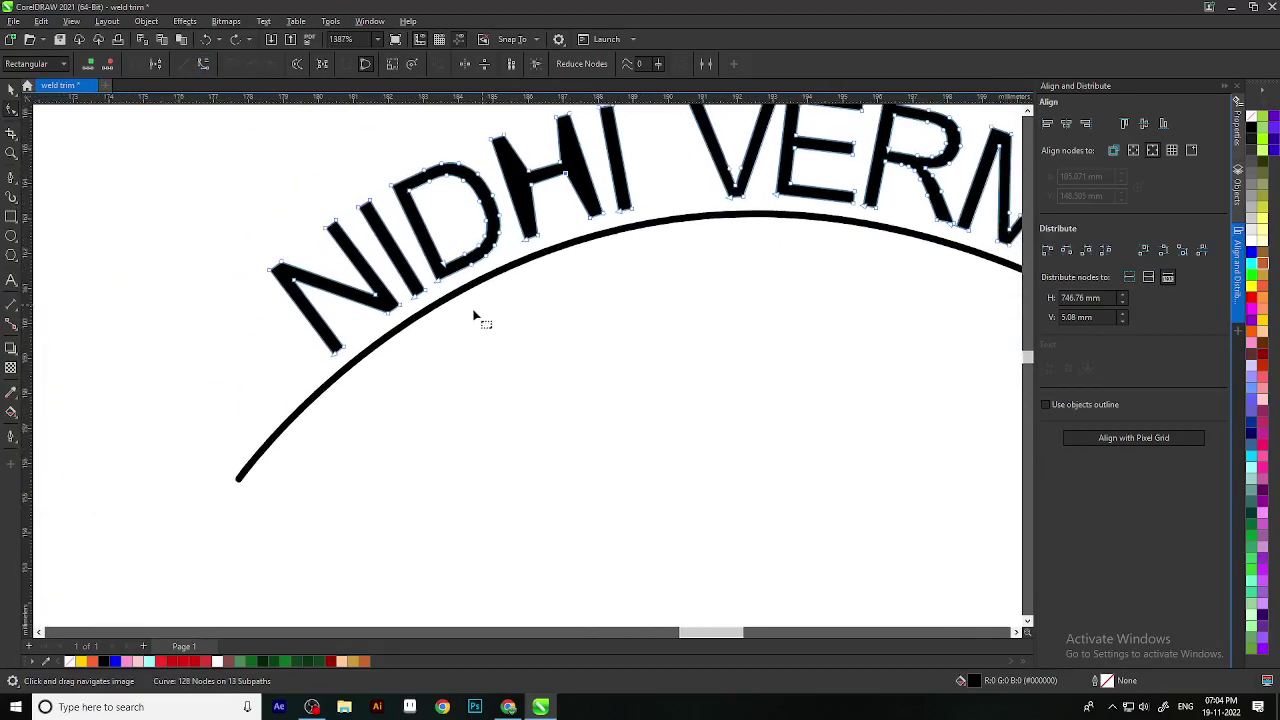
{"action": "left_click", "coordinate": [239, 481]}
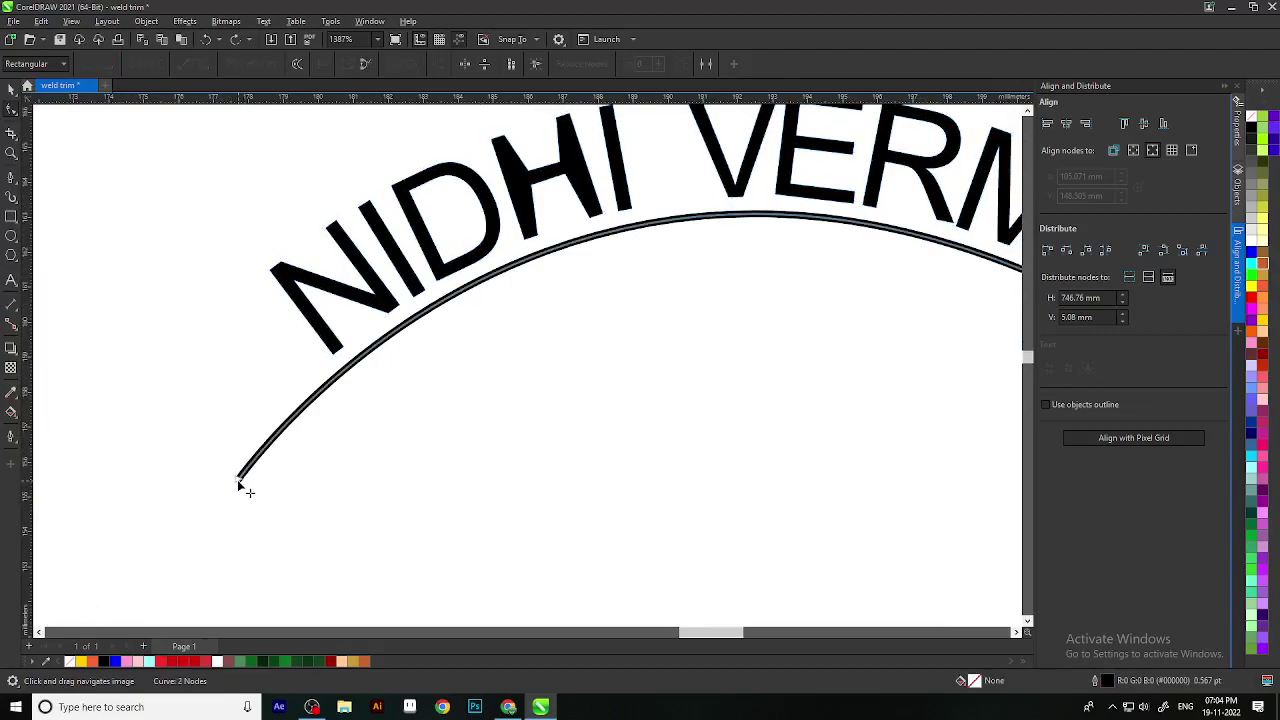
{"action": "scroll", "coordinate": [351, 425], "scroll_direction": "down", "scroll_amount": 2}
{"action": "left_click", "coordinate": [543, 380]}
{"action": "scroll", "coordinate": [574, 366], "scroll_direction": "up", "scroll_amount": 3}
{"action": "scroll", "coordinate": [586, 409], "scroll_direction": "down", "scroll_amount": 1}
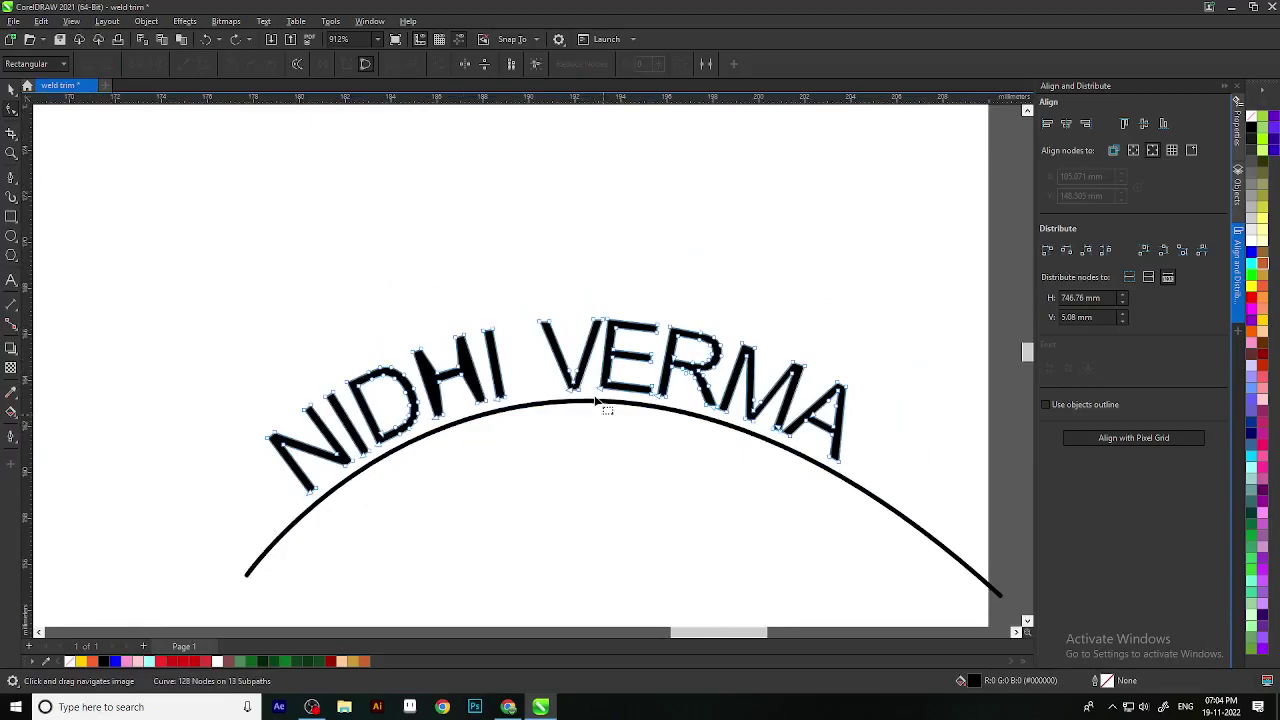
{"action": "scroll", "coordinate": [545, 303], "scroll_direction": "up", "scroll_amount": 4}
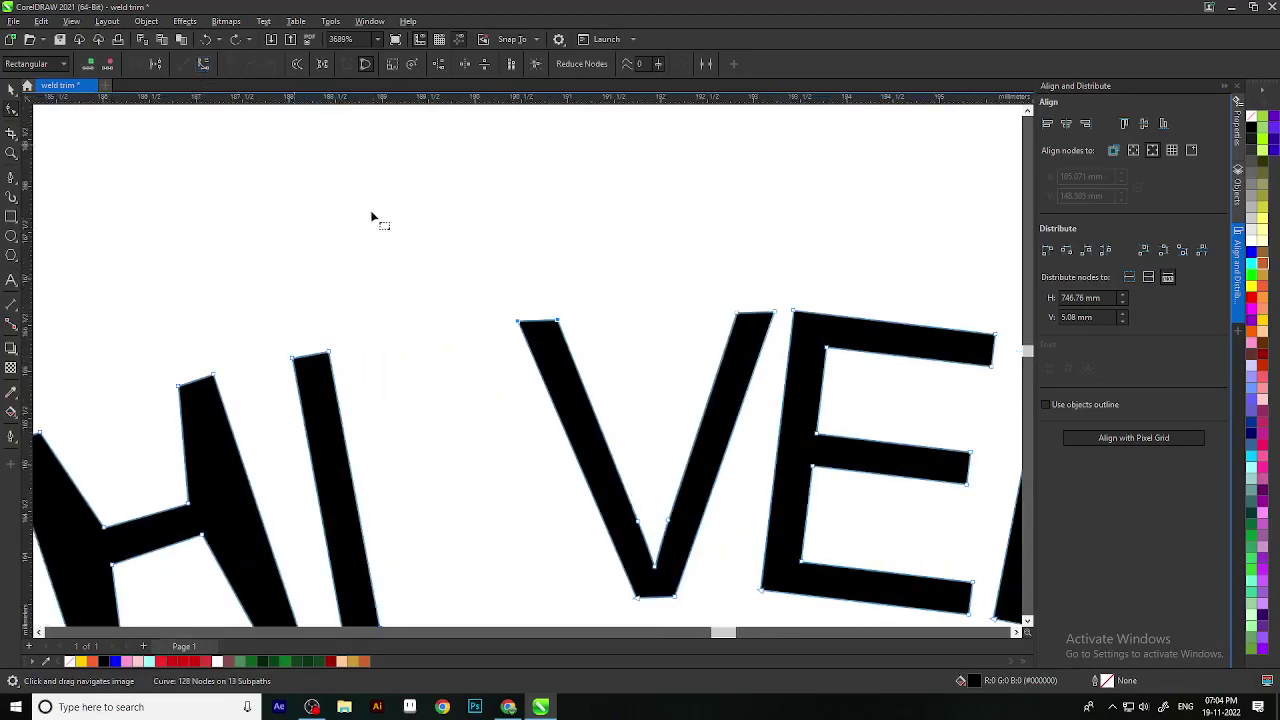
{"action": "scroll", "coordinate": [491, 259], "scroll_direction": "down", "scroll_amount": 2}
{"action": "left_click", "coordinate": [480, 290]}
{"action": "scroll", "coordinate": [480, 290], "scroll_direction": "up", "scroll_amount": 3}
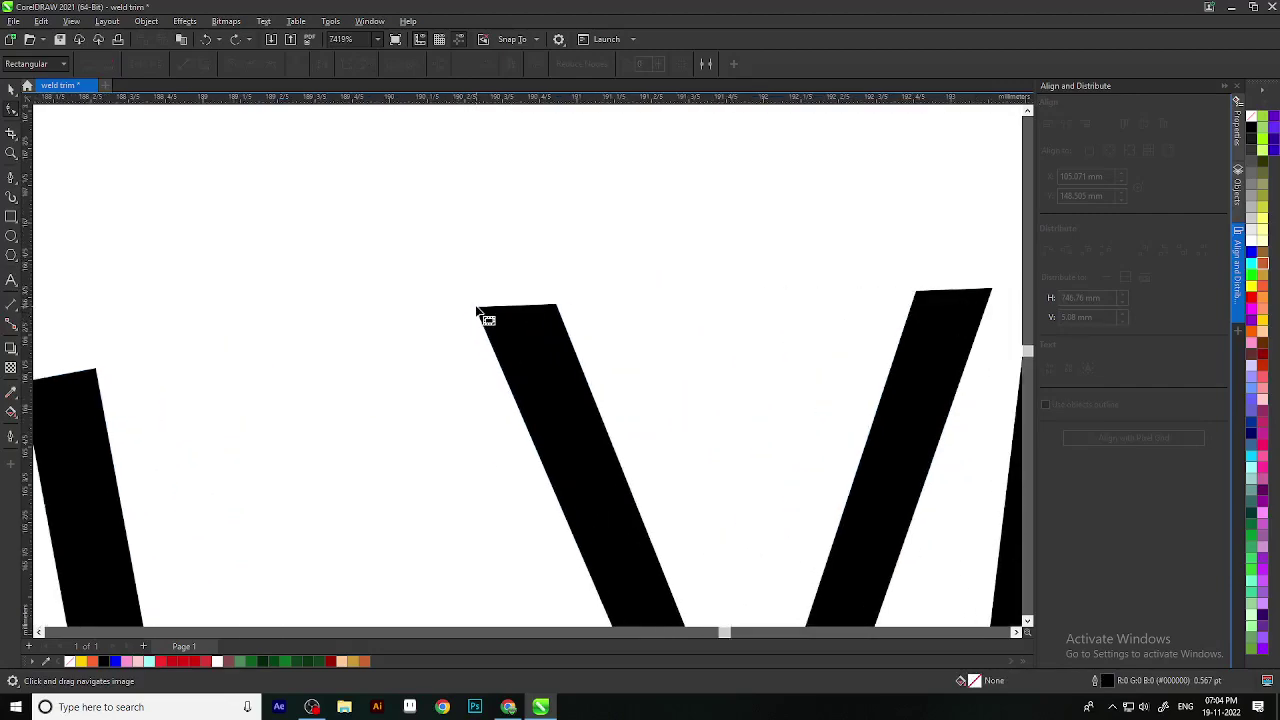
Step: Show the lettering curve's nodes and pick the V's top-left and top-right nodes
{"action": "left_click", "coordinate": [479, 315]}
{"action": "left_click", "coordinate": [477, 308]}
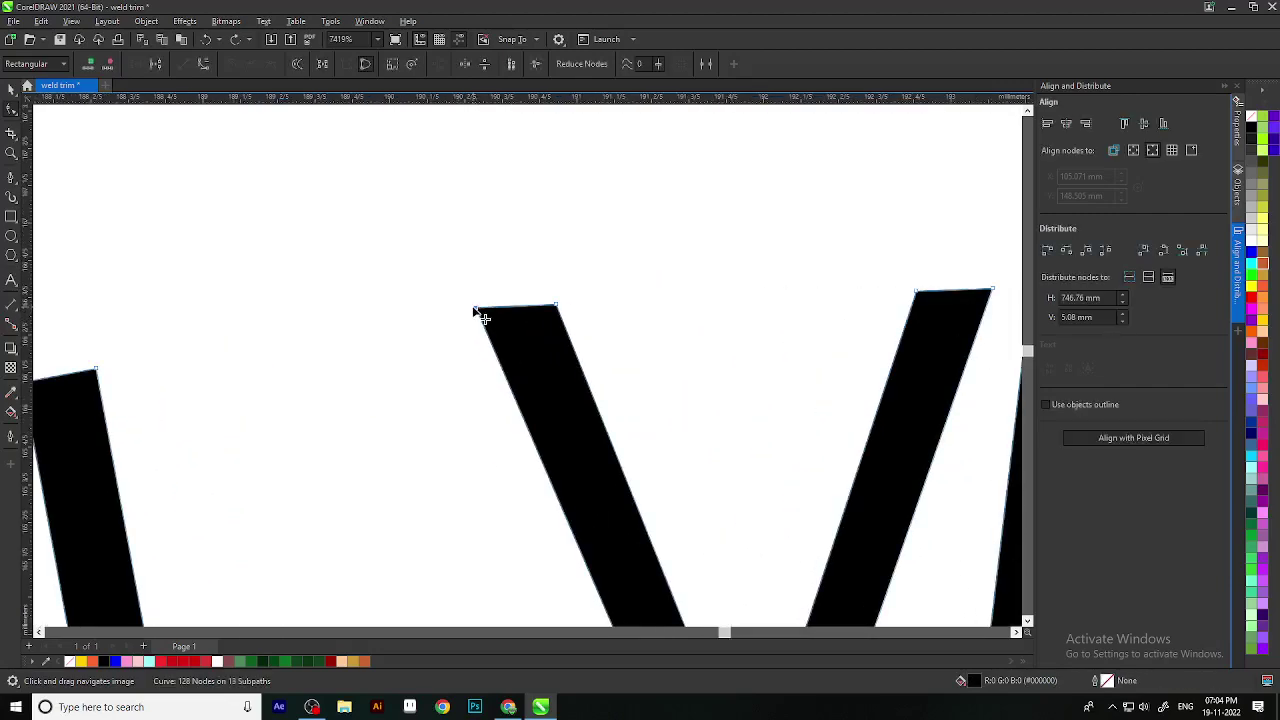
{"action": "scroll", "coordinate": [445, 295], "scroll_direction": "up", "scroll_amount": 1}
{"action": "left_click", "coordinate": [412, 338]}
{"action": "scroll", "coordinate": [412, 338], "scroll_direction": "down", "scroll_amount": 1}
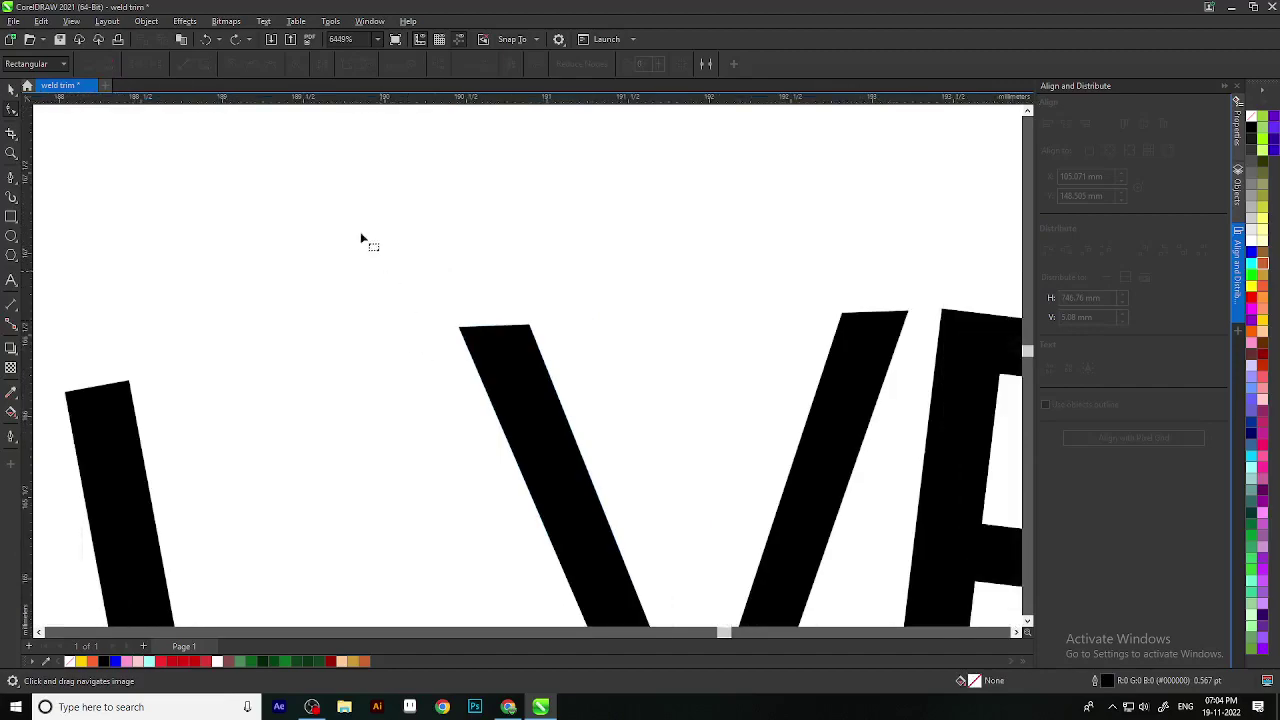
{"action": "left_click", "coordinate": [571, 479]}
{"action": "left_click", "coordinate": [529, 327]}
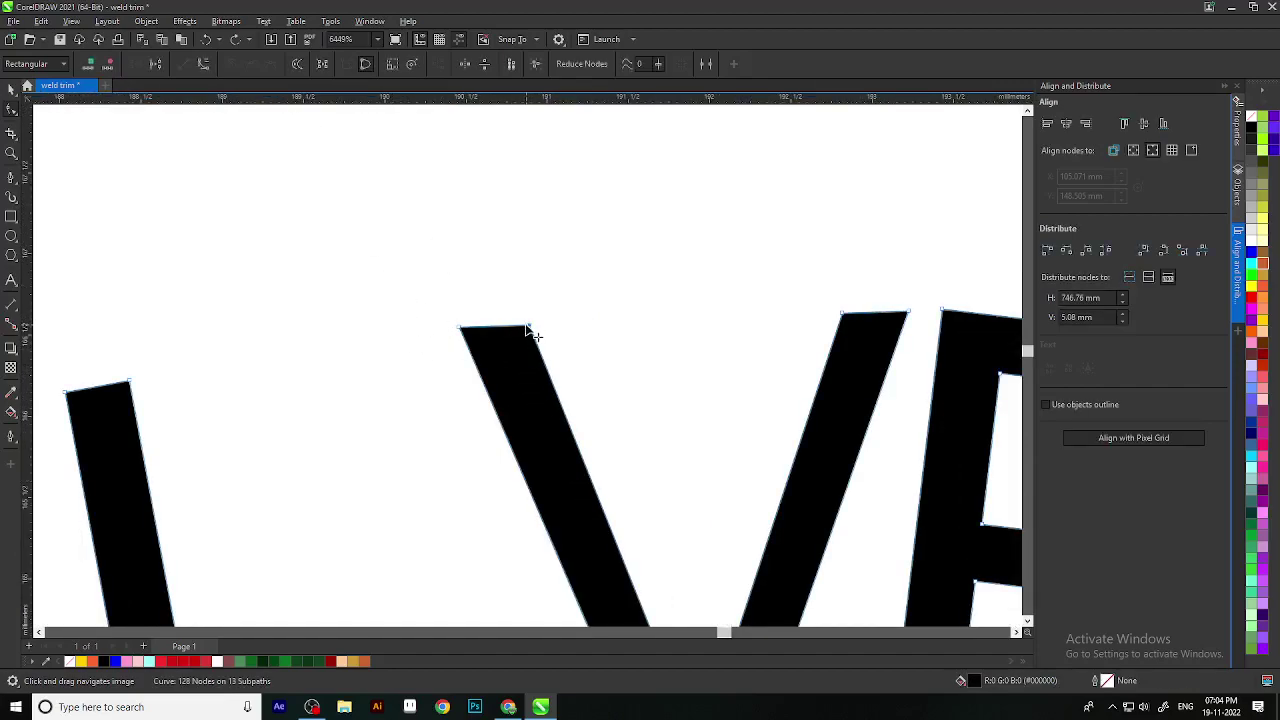
Step: Reverse the V's subpath and extract it as its own object, undoing a stray node move
{"action": "left_click", "coordinate": [298, 64]}
{"action": "left_click", "coordinate": [321, 64]}
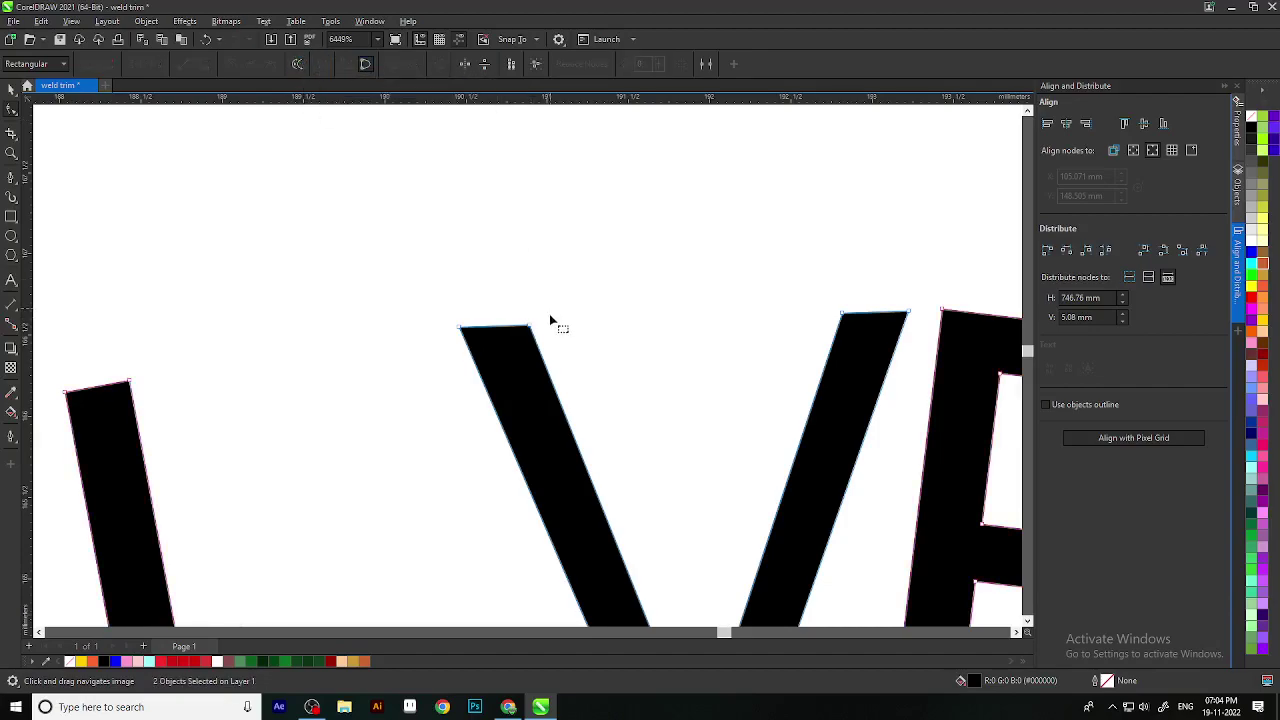
{"action": "scroll", "coordinate": [549, 329], "scroll_direction": "down", "scroll_amount": 1}
{"action": "left_click_drag", "start_coordinate": [540, 323], "coordinate": [582, 308]}
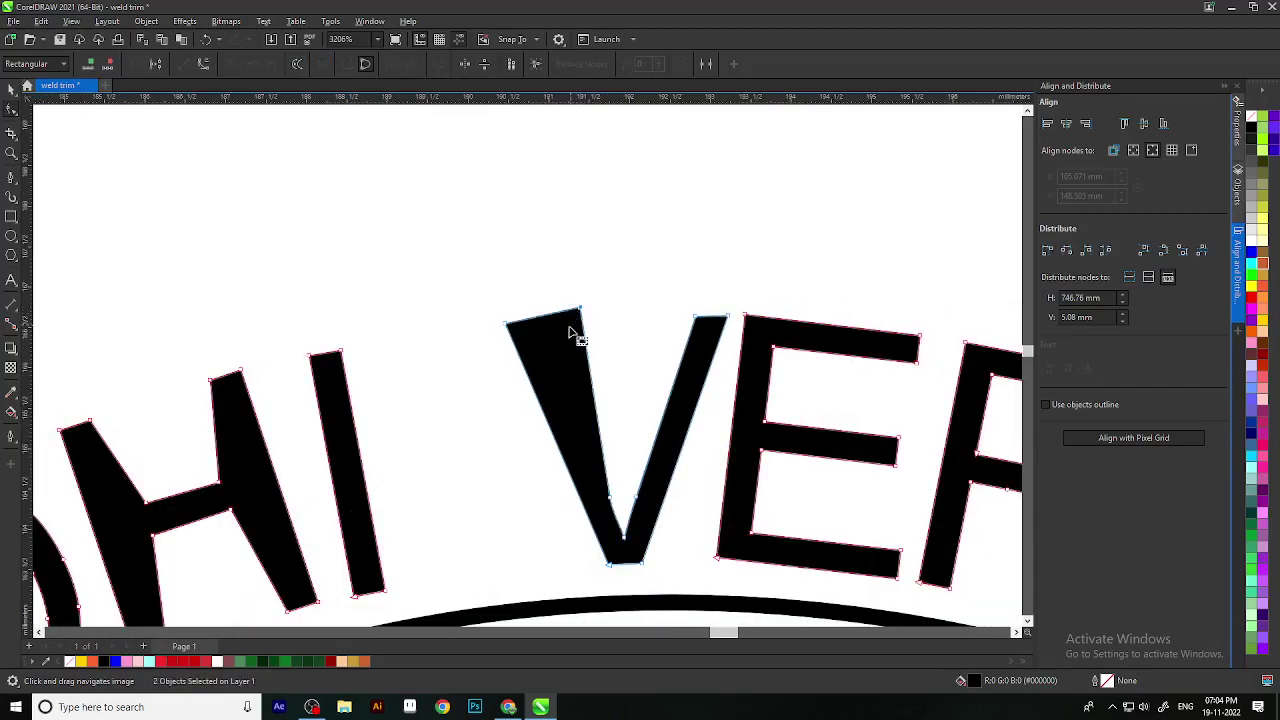
{"action": "key", "text": "ctrl+z"}
{"action": "scroll", "coordinate": [557, 296], "scroll_direction": "down", "scroll_amount": 1}
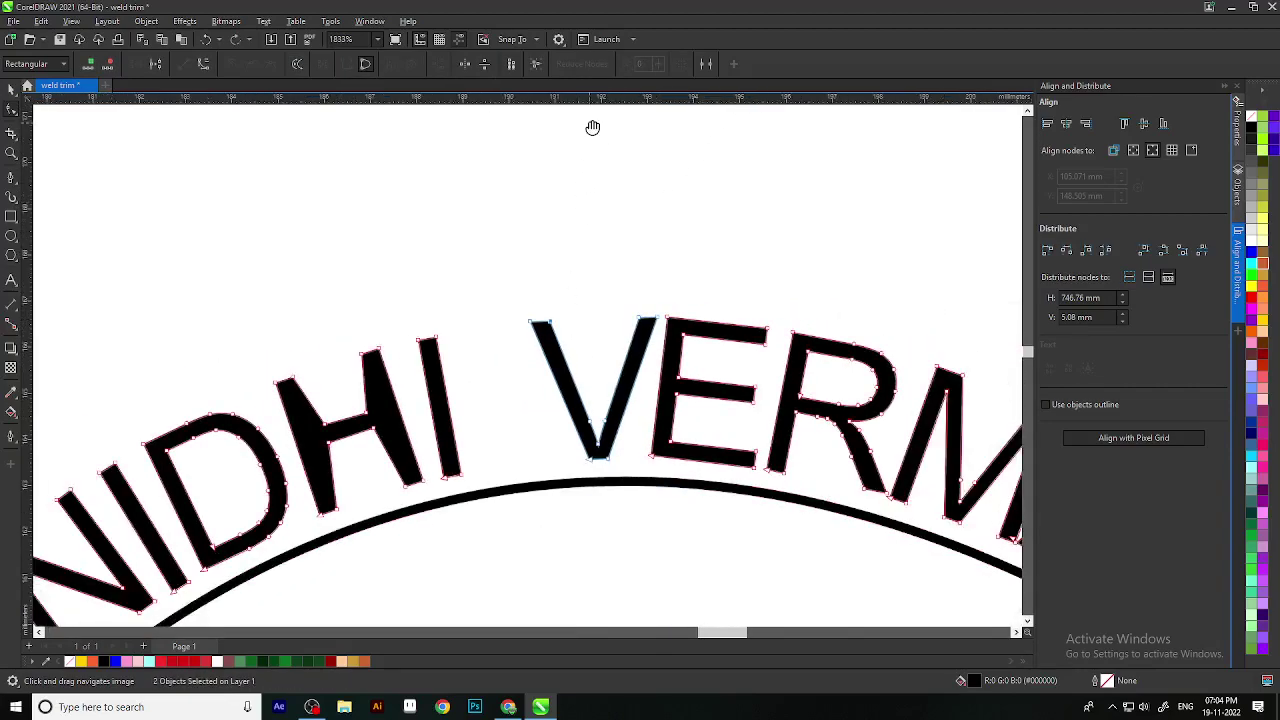
Step: Turn on horizontal node mirroring, return to the Pick tool and clear the selection
{"action": "left_click", "coordinate": [466, 65]}
{"action": "left_click", "coordinate": [11, 88]}
{"action": "scroll", "coordinate": [627, 258], "scroll_direction": "down", "scroll_amount": 1}
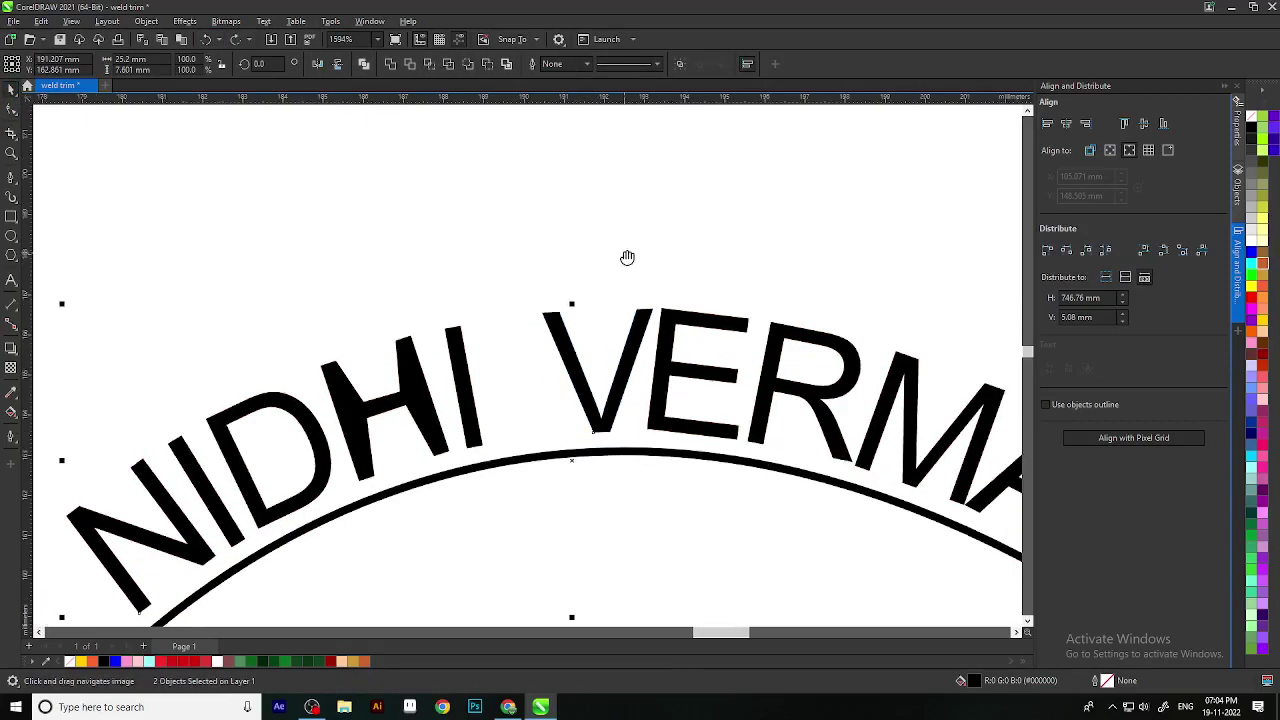
{"action": "scroll", "coordinate": [627, 258], "scroll_direction": "down", "scroll_amount": 5}
{"action": "left_click", "coordinate": [652, 577]}
{"action": "scroll", "coordinate": [714, 408], "scroll_direction": "down", "scroll_amount": 5}
{"action": "left_click_drag", "start_coordinate": [727, 388], "coordinate": [435, 433]}
{"action": "scroll", "coordinate": [436, 436], "scroll_direction": "up", "scroll_amount": 6}
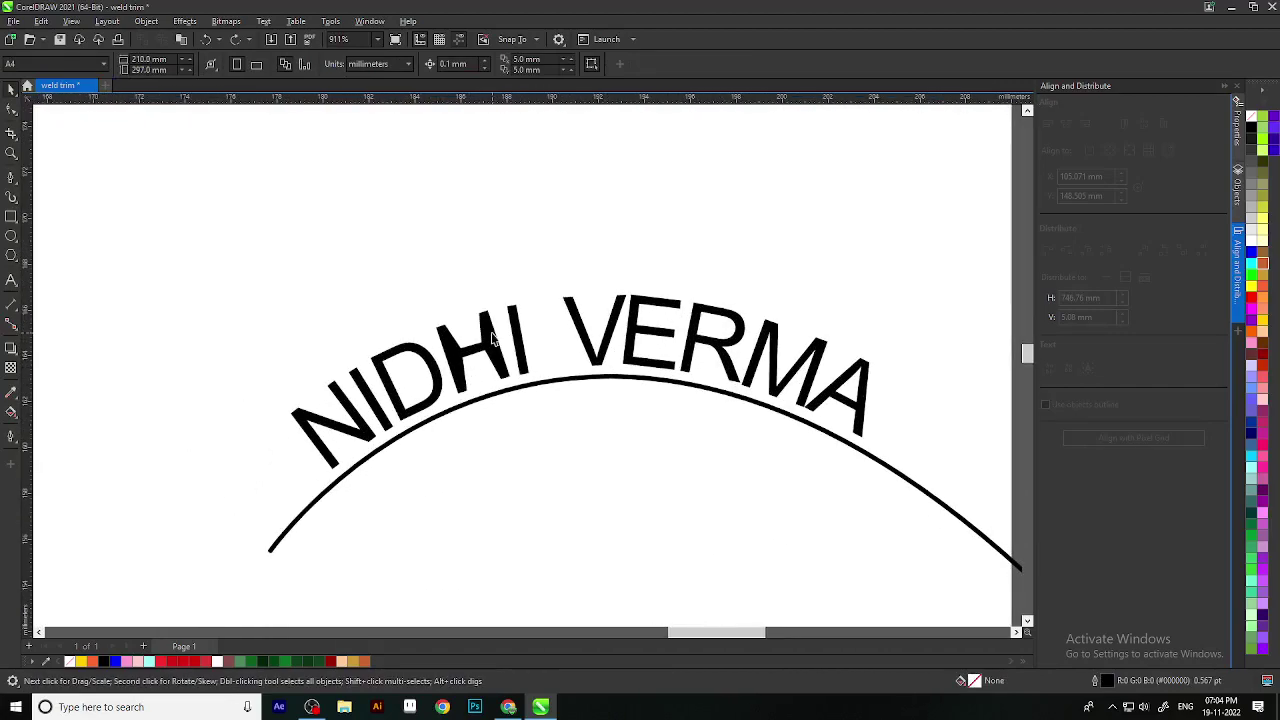
{"action": "left_click", "coordinate": [493, 340]}
{"action": "left_click", "coordinate": [613, 240]}
{"action": "scroll", "coordinate": [605, 509], "scroll_direction": "down", "scroll_amount": 3}
{"action": "scroll", "coordinate": [688, 363], "scroll_direction": "up", "scroll_amount": 2}
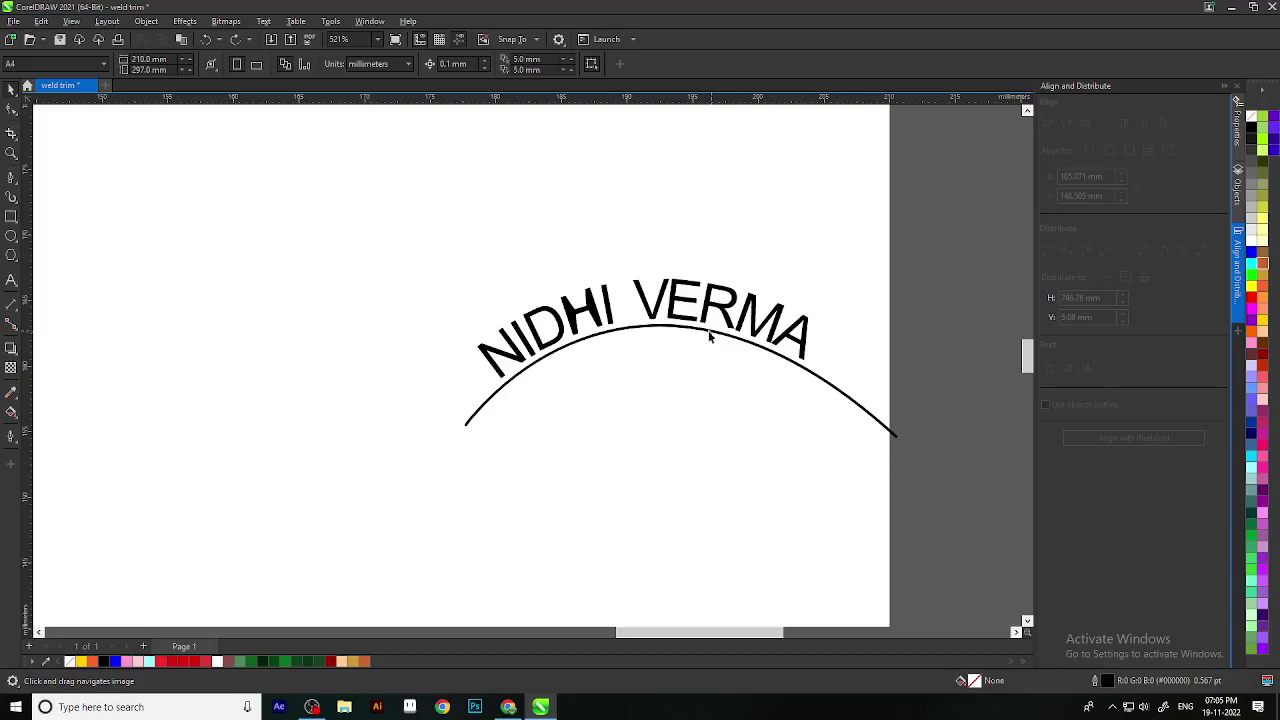
{"action": "scroll", "coordinate": [709, 333], "scroll_direction": "up", "scroll_amount": 1}
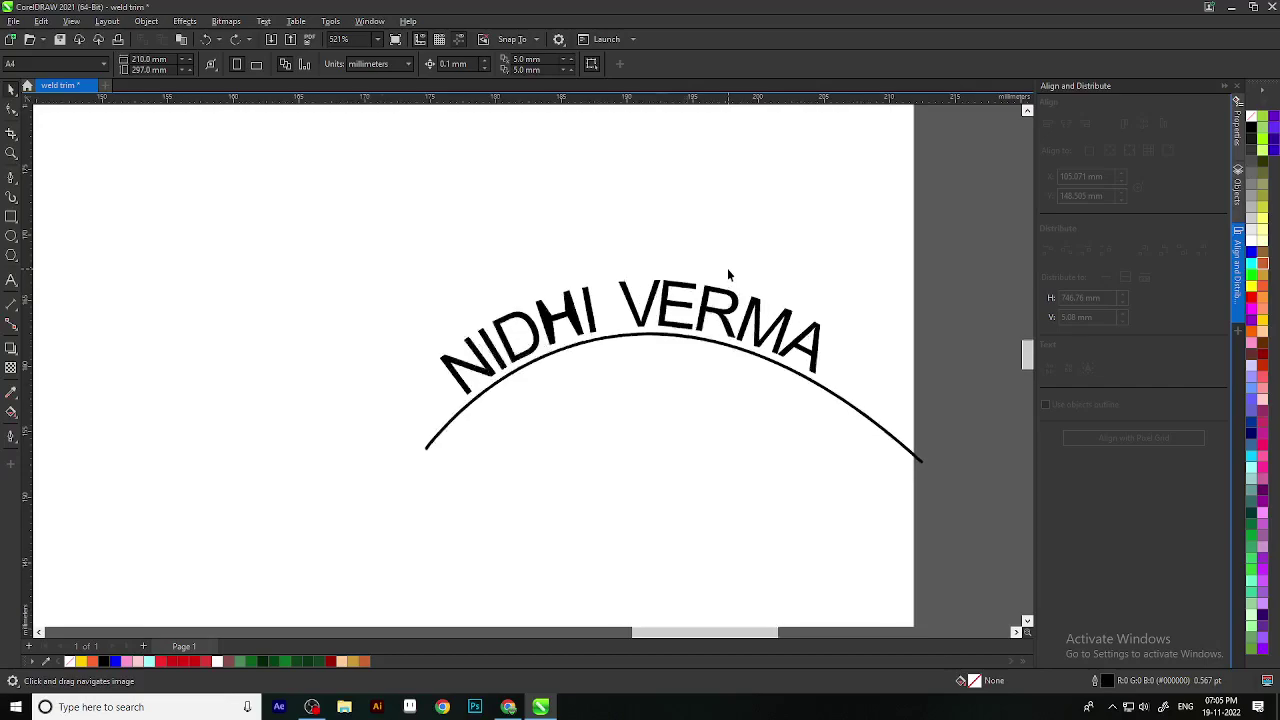
{"action": "left_click", "coordinate": [706, 316]}
{"action": "scroll", "coordinate": [706, 316], "scroll_direction": "down", "scroll_amount": 1}
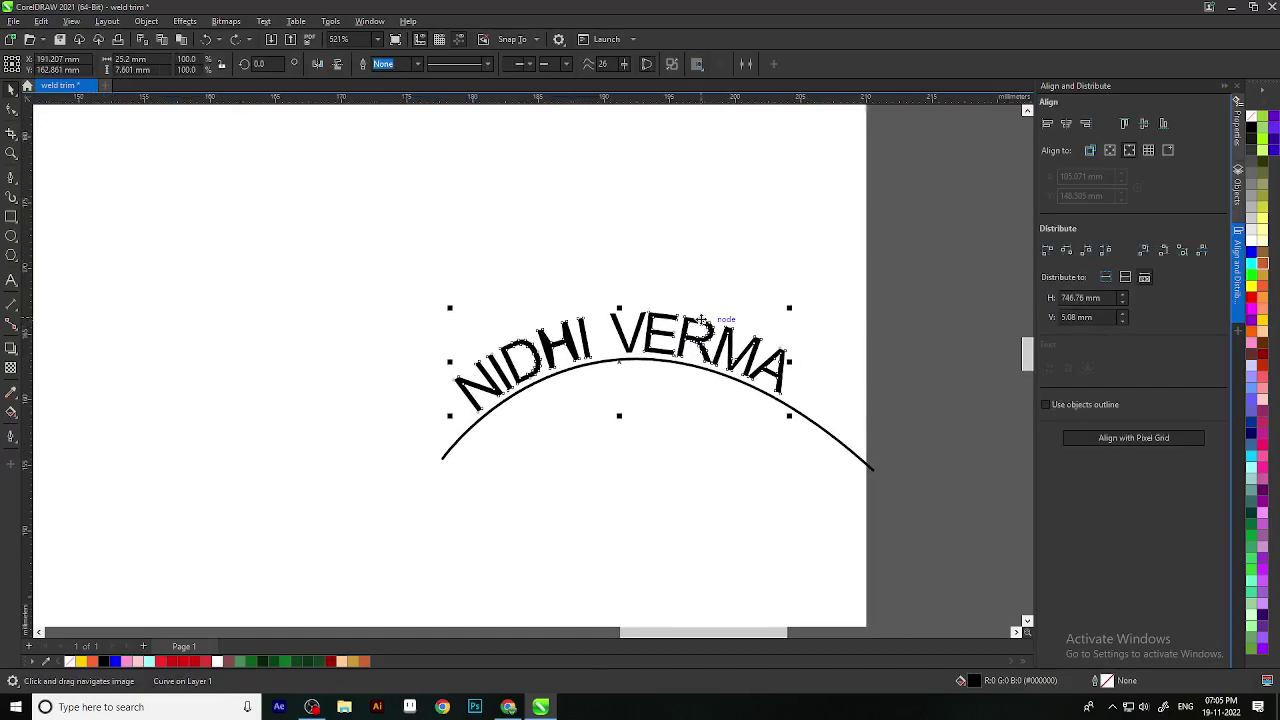
{"action": "left_click", "coordinate": [11, 110]}
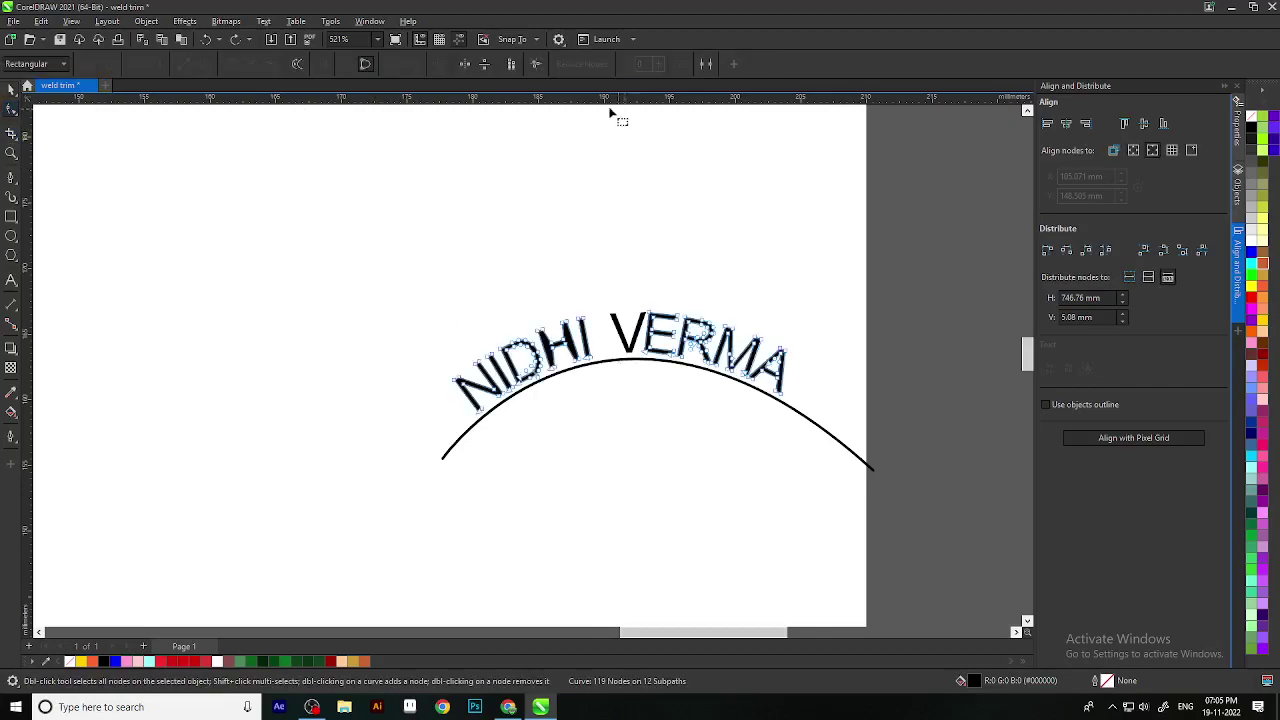
{"action": "left_click", "coordinate": [512, 65]}
{"action": "left_click", "coordinate": [11, 90]}
{"action": "scroll", "coordinate": [816, 440], "scroll_direction": "down", "scroll_amount": 5}
Step: Select the orange ring's nodes and pull its inner top edge down
{"action": "left_click", "coordinate": [823, 480]}
{"action": "scroll", "coordinate": [671, 383], "scroll_direction": "down", "scroll_amount": 2}
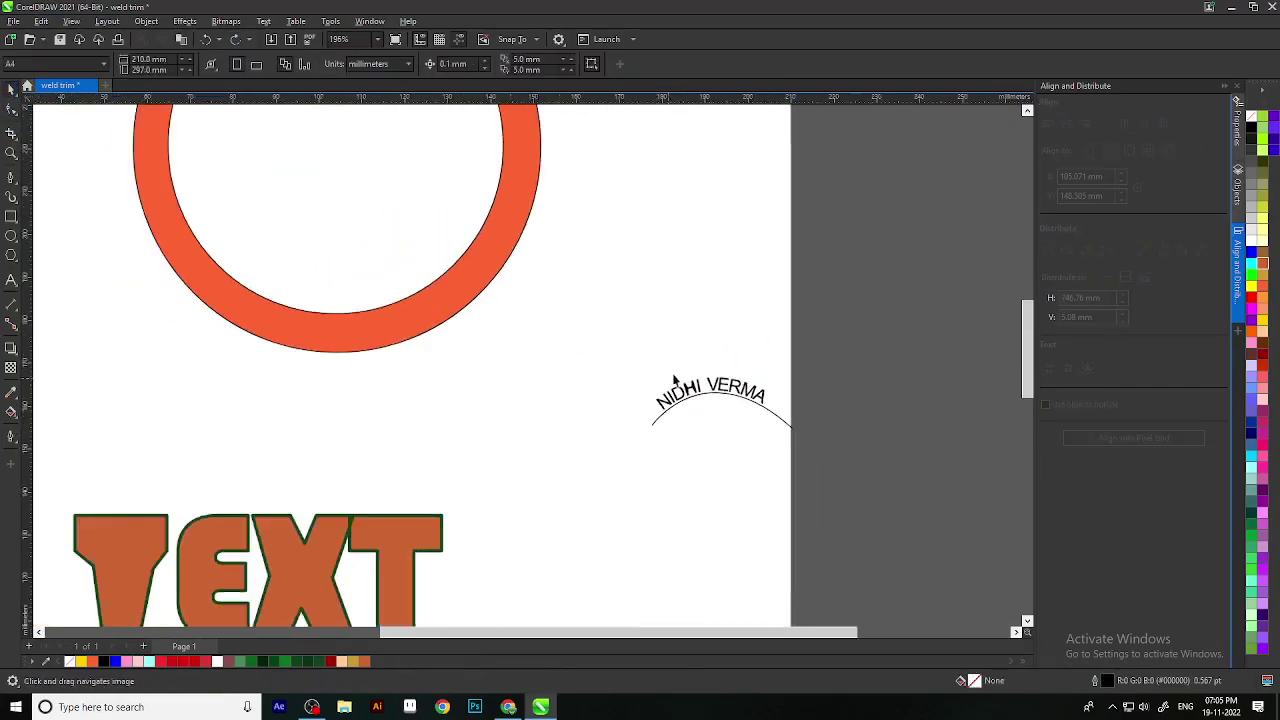
{"action": "left_click_drag", "start_coordinate": [673, 383], "coordinate": [847, 235]}
{"action": "scroll", "coordinate": [831, 371], "scroll_direction": "down", "scroll_amount": 2}
{"action": "left_click", "coordinate": [606, 266]}
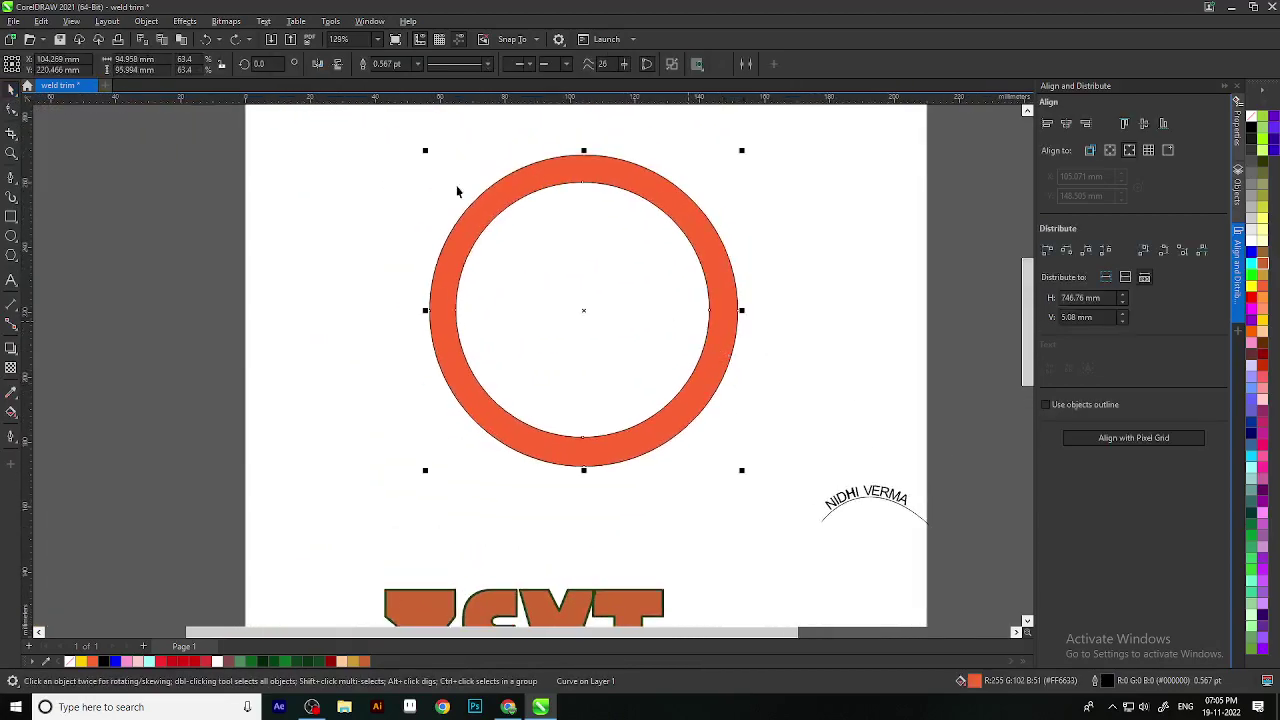
{"action": "left_click", "coordinate": [11, 127]}
{"action": "scroll", "coordinate": [626, 245], "scroll_direction": "up", "scroll_amount": 2}
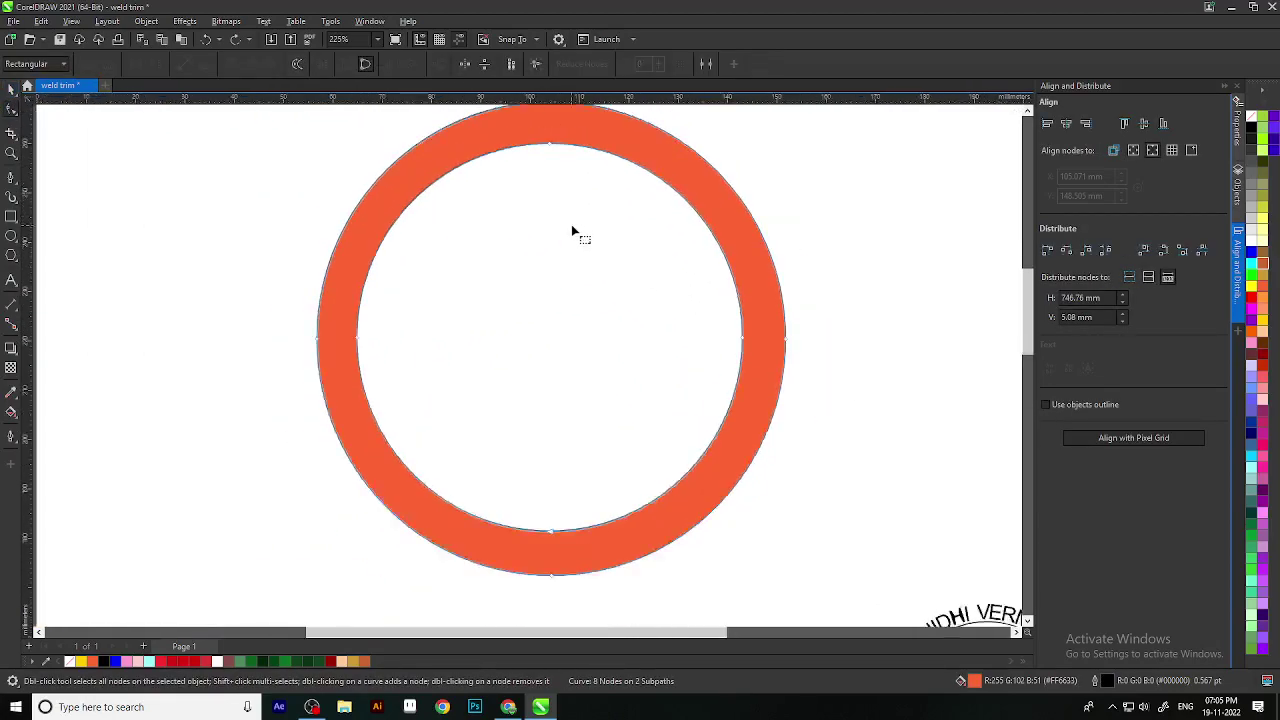
{"action": "scroll", "coordinate": [571, 229], "scroll_direction": "down", "scroll_amount": 2}
{"action": "left_click_drag", "start_coordinate": [558, 176], "coordinate": [619, 357]}
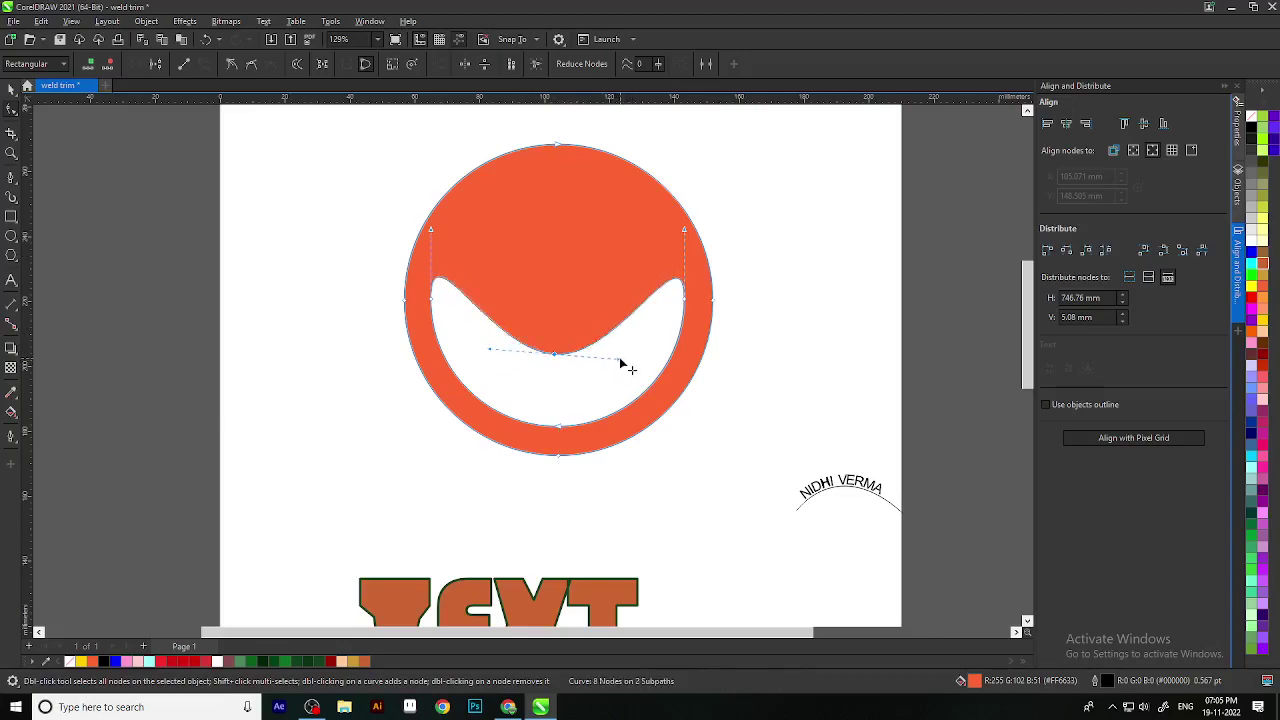
Step: Make the selected node a cusp and reshape the inner curve near its right node
{"action": "scroll", "coordinate": [655, 320], "scroll_direction": "up", "scroll_amount": 2}
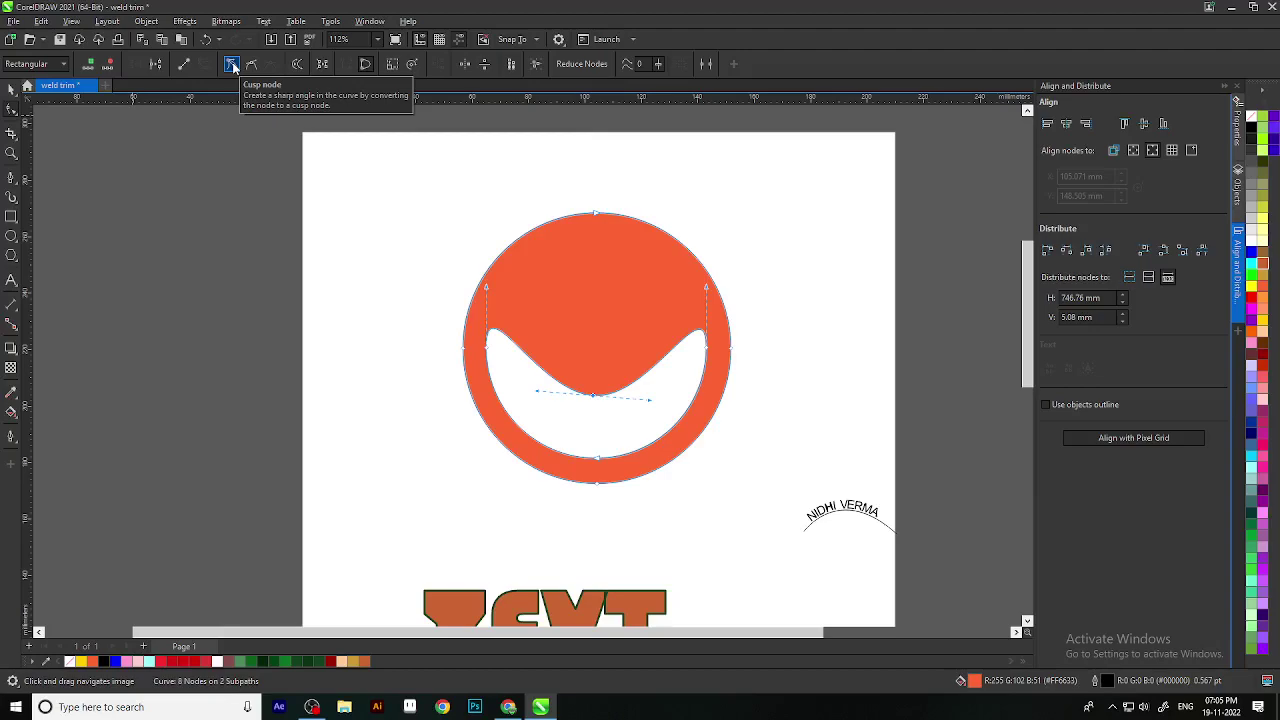
{"action": "scroll", "coordinate": [894, 486], "scroll_direction": "up", "scroll_amount": 5}
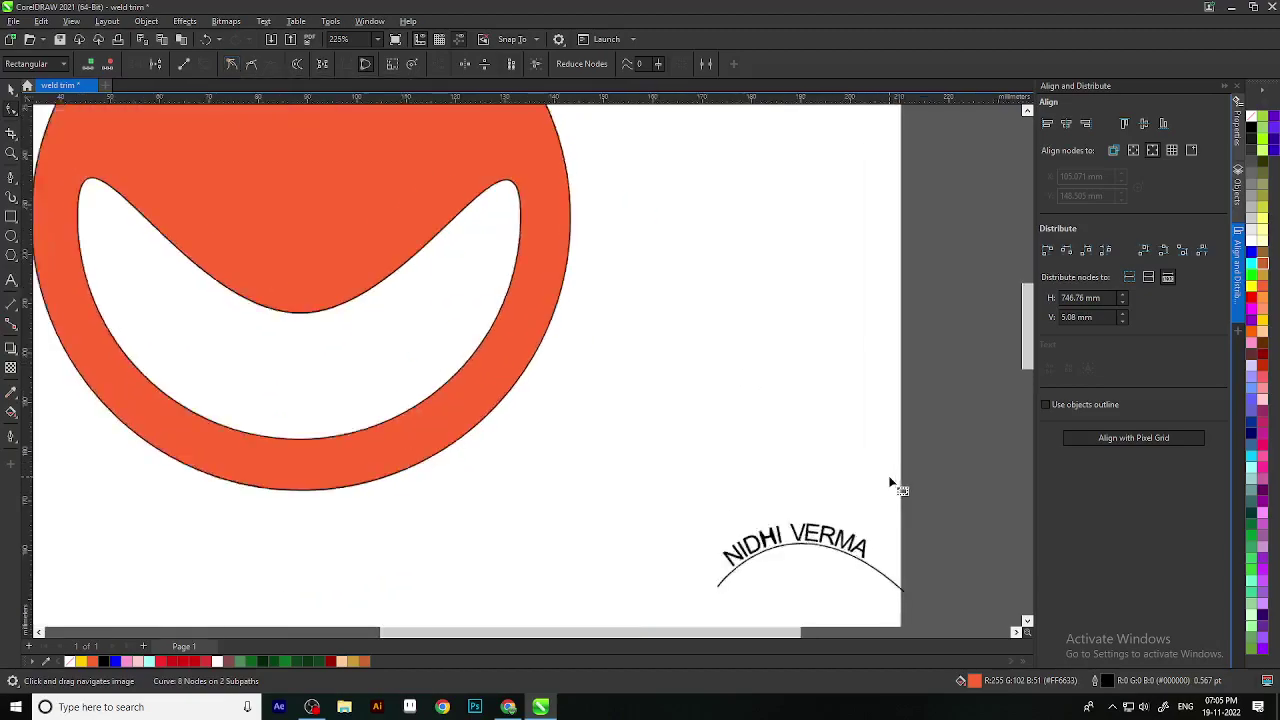
{"action": "scroll", "coordinate": [843, 335], "scroll_direction": "up", "scroll_amount": 4}
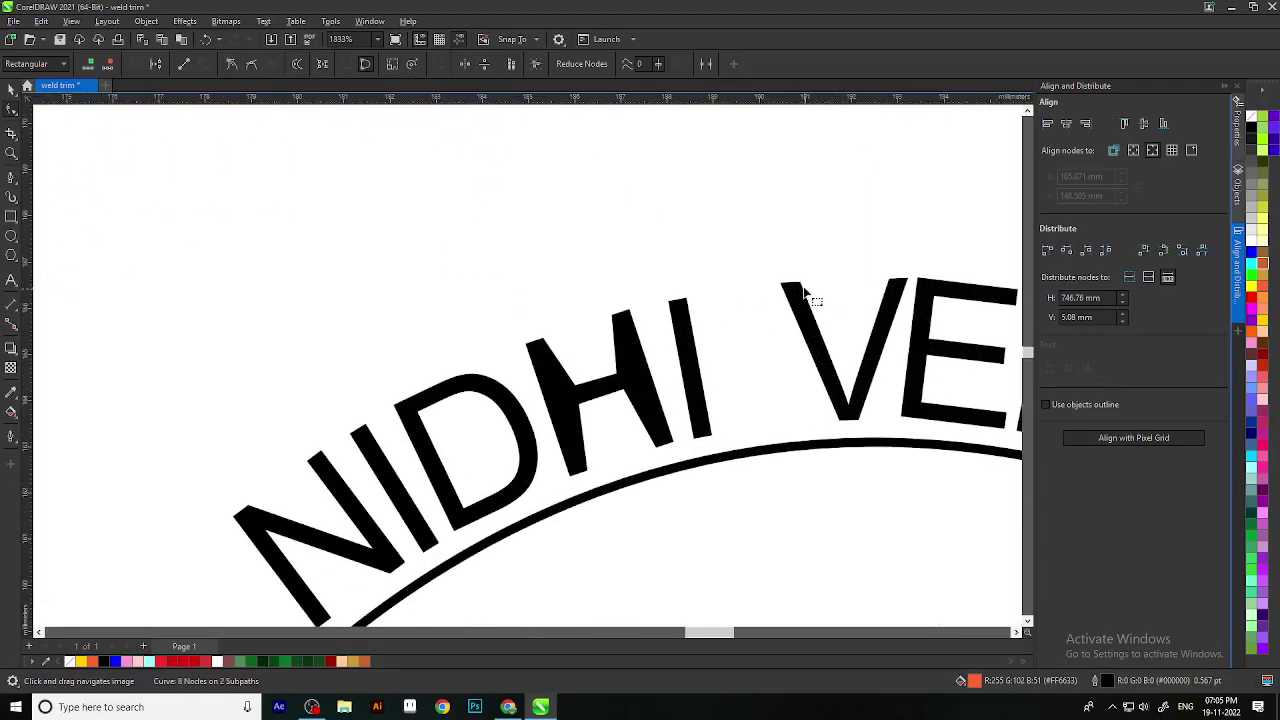
{"action": "scroll", "coordinate": [837, 306], "scroll_direction": "down", "scroll_amount": 9}
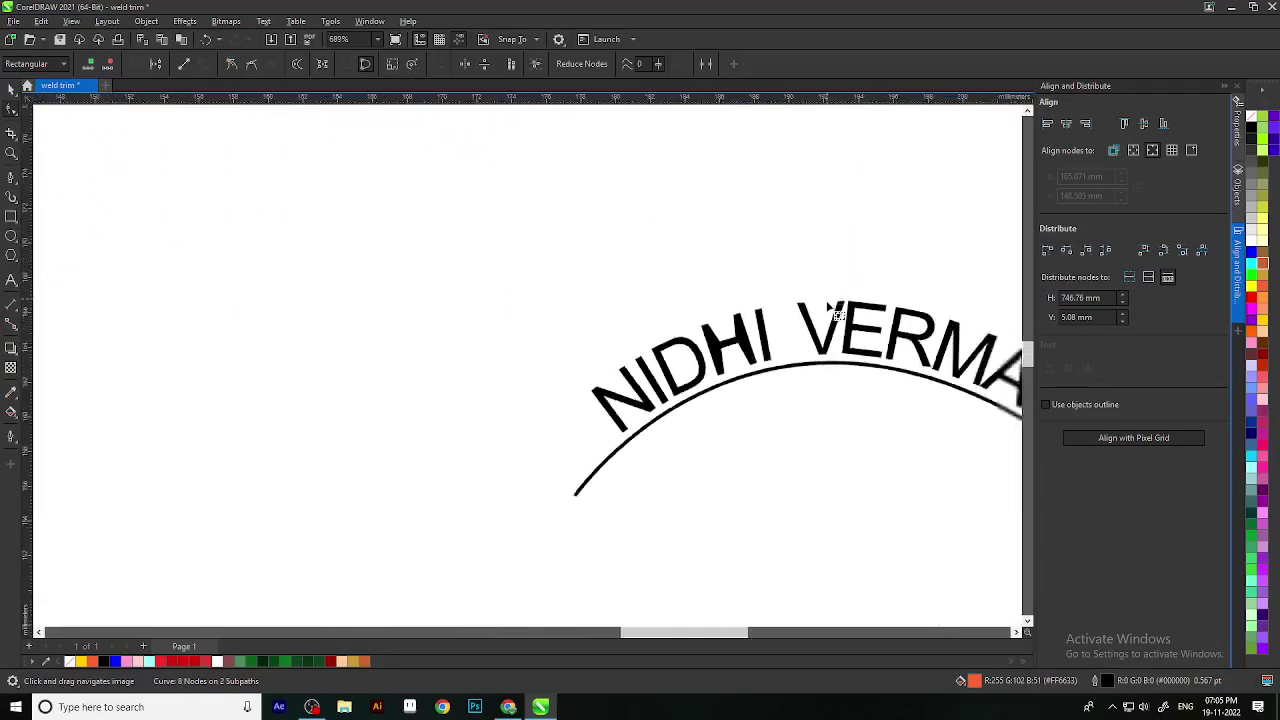
{"action": "scroll", "coordinate": [580, 238], "scroll_direction": "up", "scroll_amount": 2}
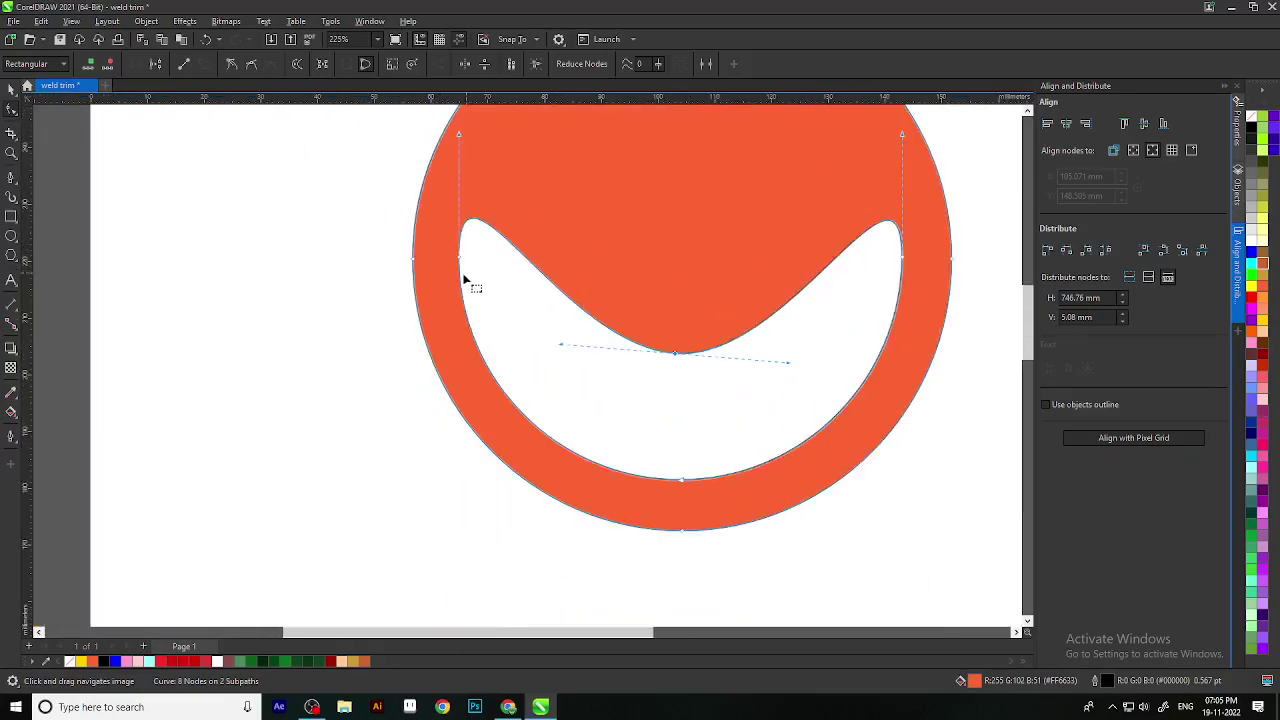
{"action": "left_click", "coordinate": [232, 65]}
{"action": "scroll", "coordinate": [797, 303], "scroll_direction": "down", "scroll_amount": 1}
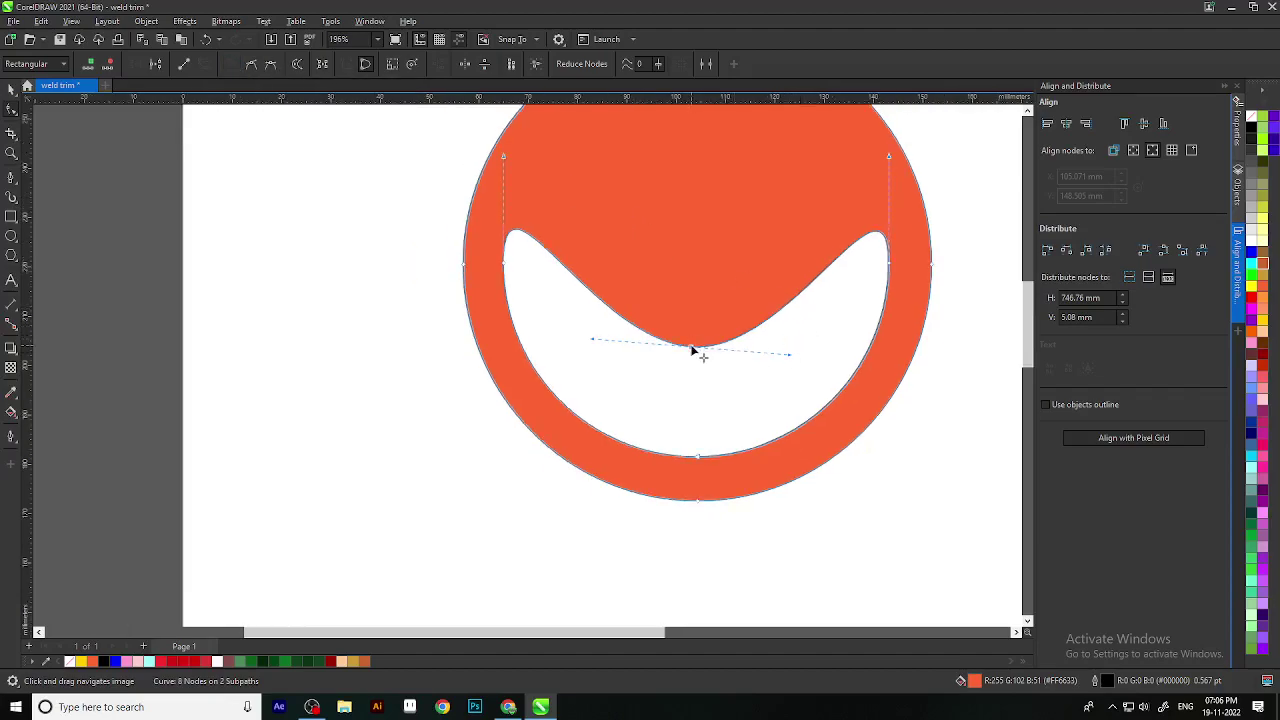
{"action": "mouse_move", "coordinate": [888, 155]}
{"action": "left_mouse_down"}
{"action": "mouse_move", "coordinate": [894, 120]}
{"action": "mouse_move", "coordinate": [909, 137]}
{"action": "mouse_move", "coordinate": [895, 153]}
{"action": "left_mouse_up"}
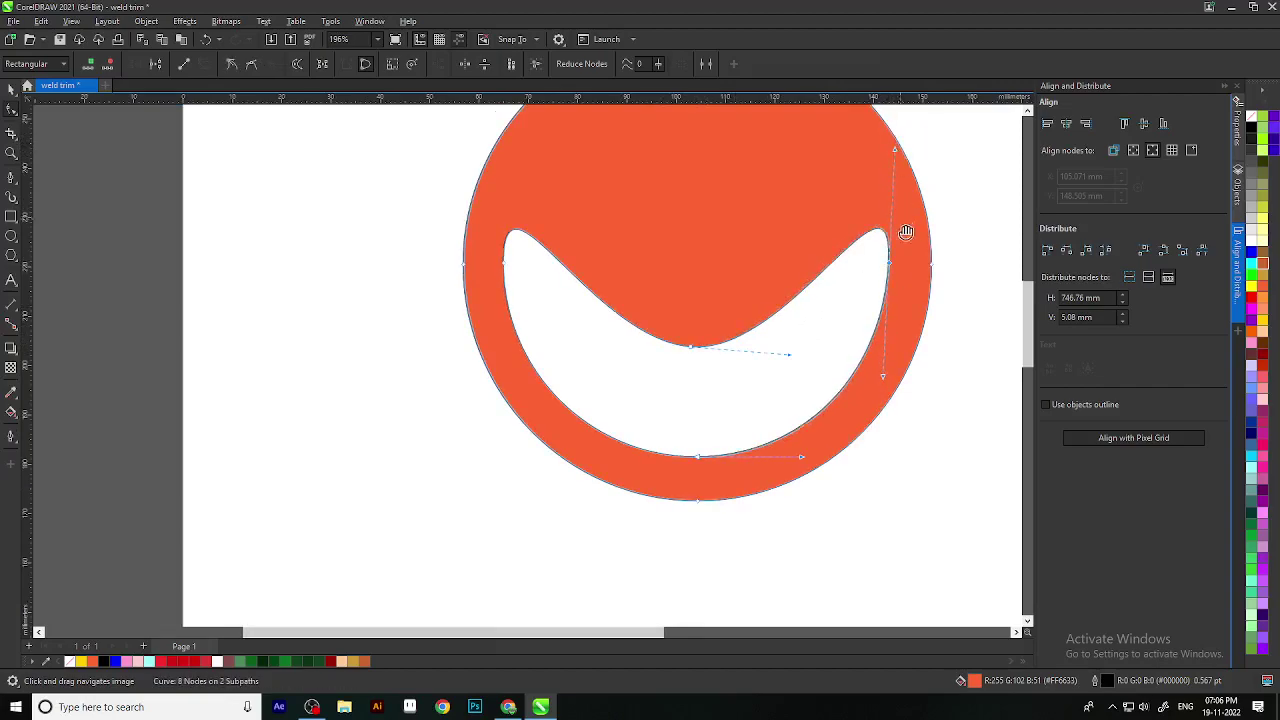
{"action": "scroll", "coordinate": [905, 300], "scroll_direction": "up", "scroll_amount": 2}
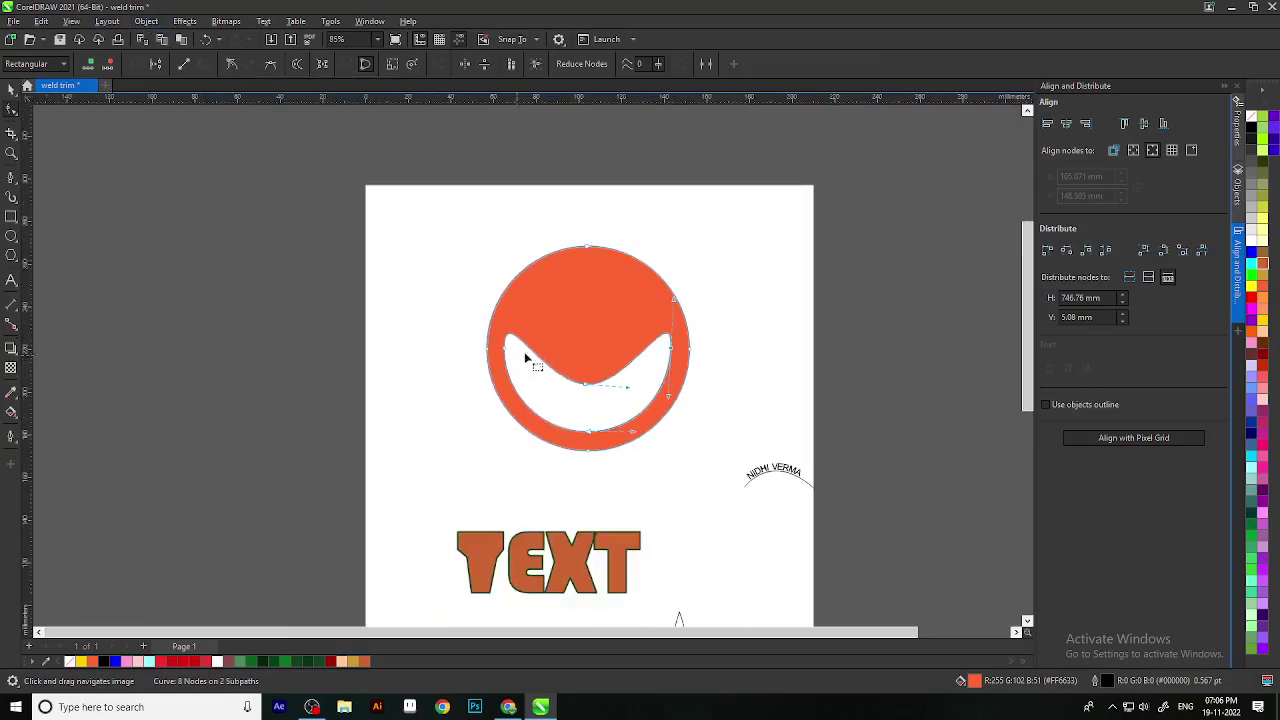
{"action": "scroll", "coordinate": [529, 357], "scroll_direction": "down", "scroll_amount": 6}
{"action": "left_click", "coordinate": [600, 382]}
{"action": "scroll", "coordinate": [603, 380], "scroll_direction": "up", "scroll_amount": 5}
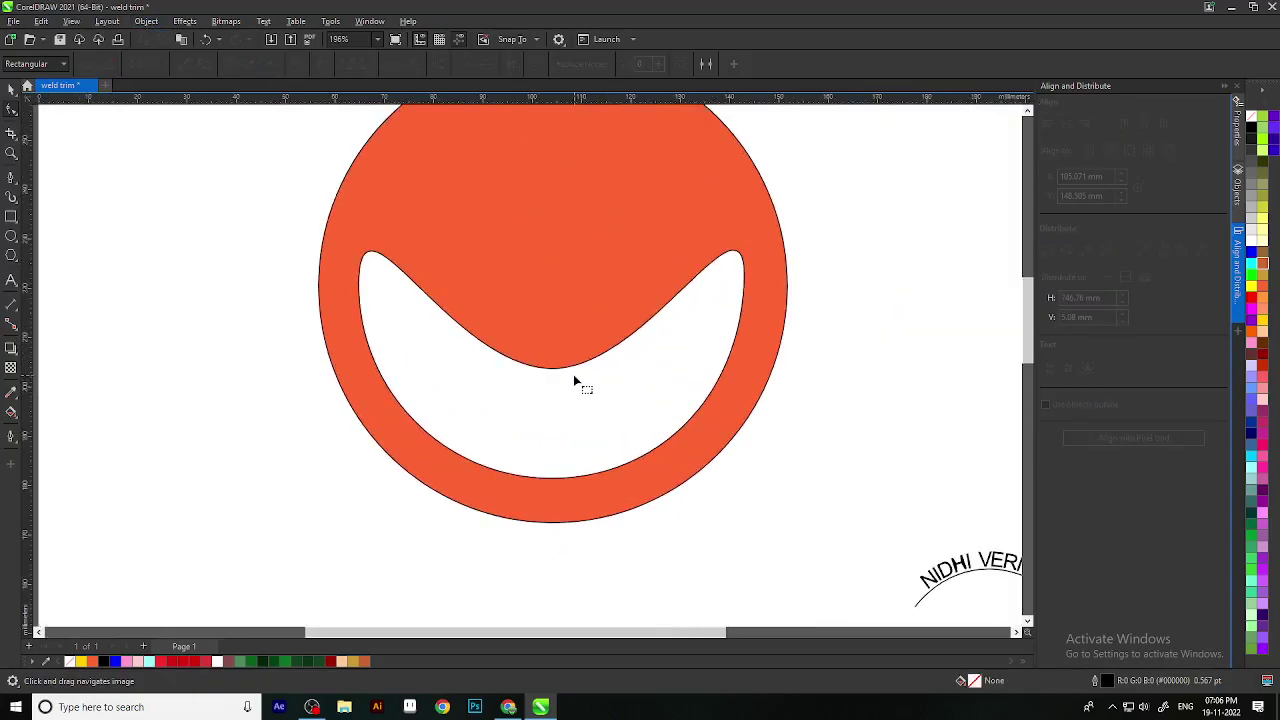
Step: Pick the inner curve's bottom-centre dip node and toggle it between Smooth and Symmetrical
{"action": "left_click", "coordinate": [570, 374]}
{"action": "left_click", "coordinate": [548, 371]}
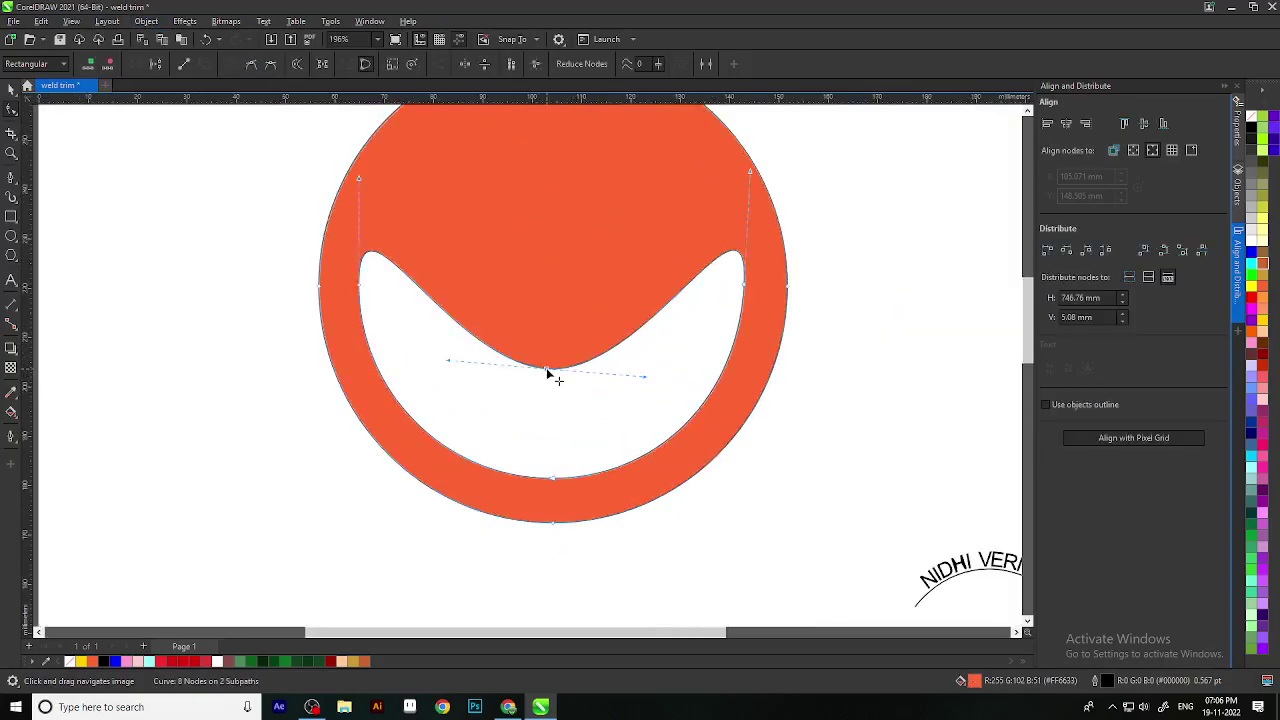
{"action": "left_click", "coordinate": [251, 64]}
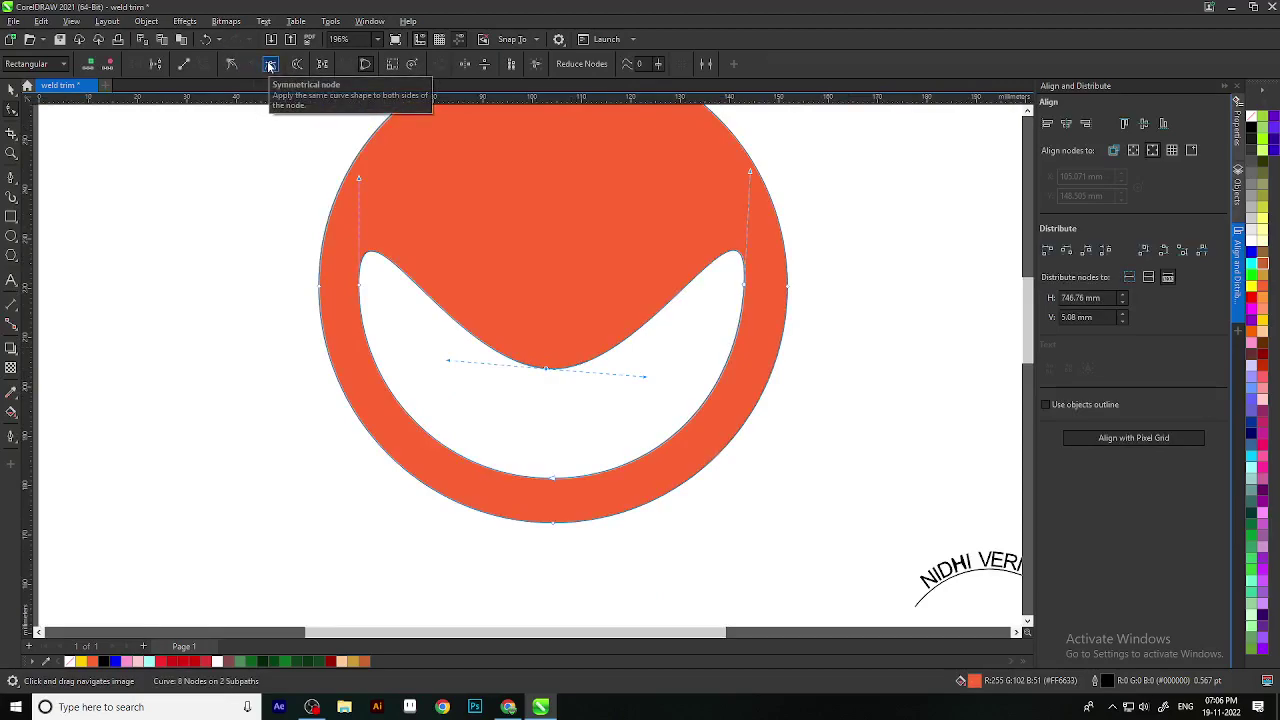
{"action": "left_click", "coordinate": [269, 66]}
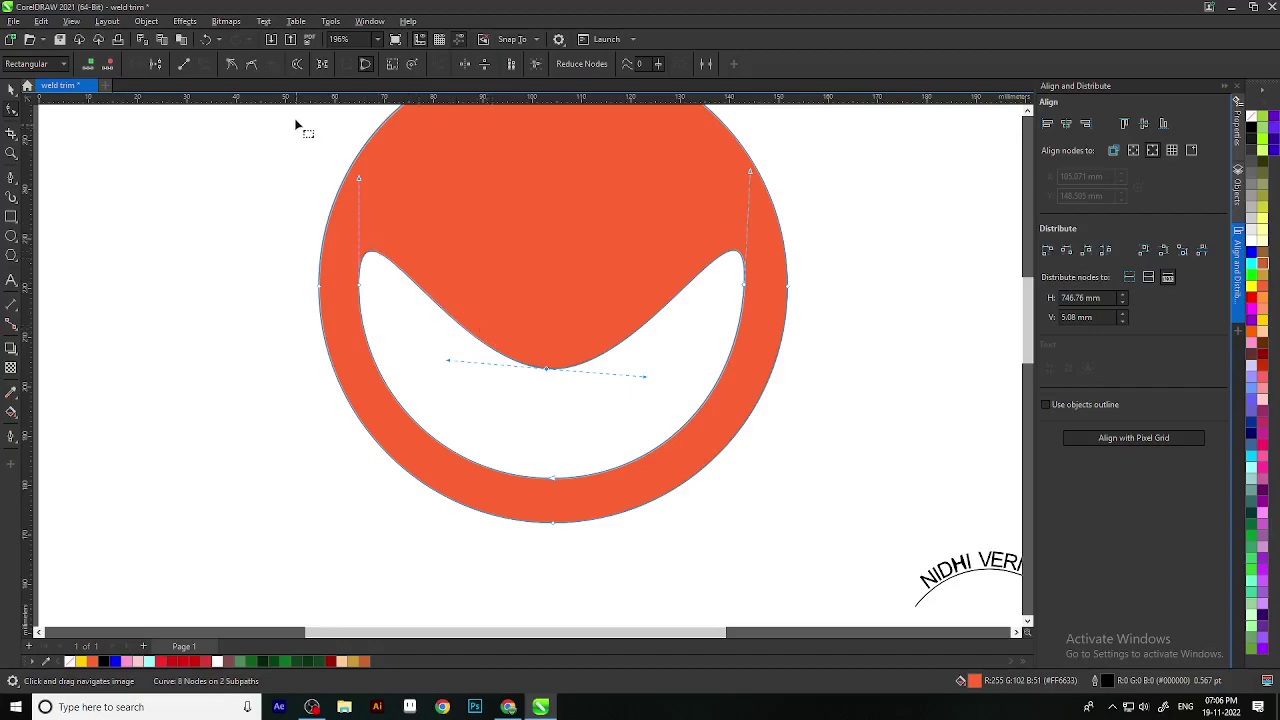
{"action": "left_click", "coordinate": [250, 65]}
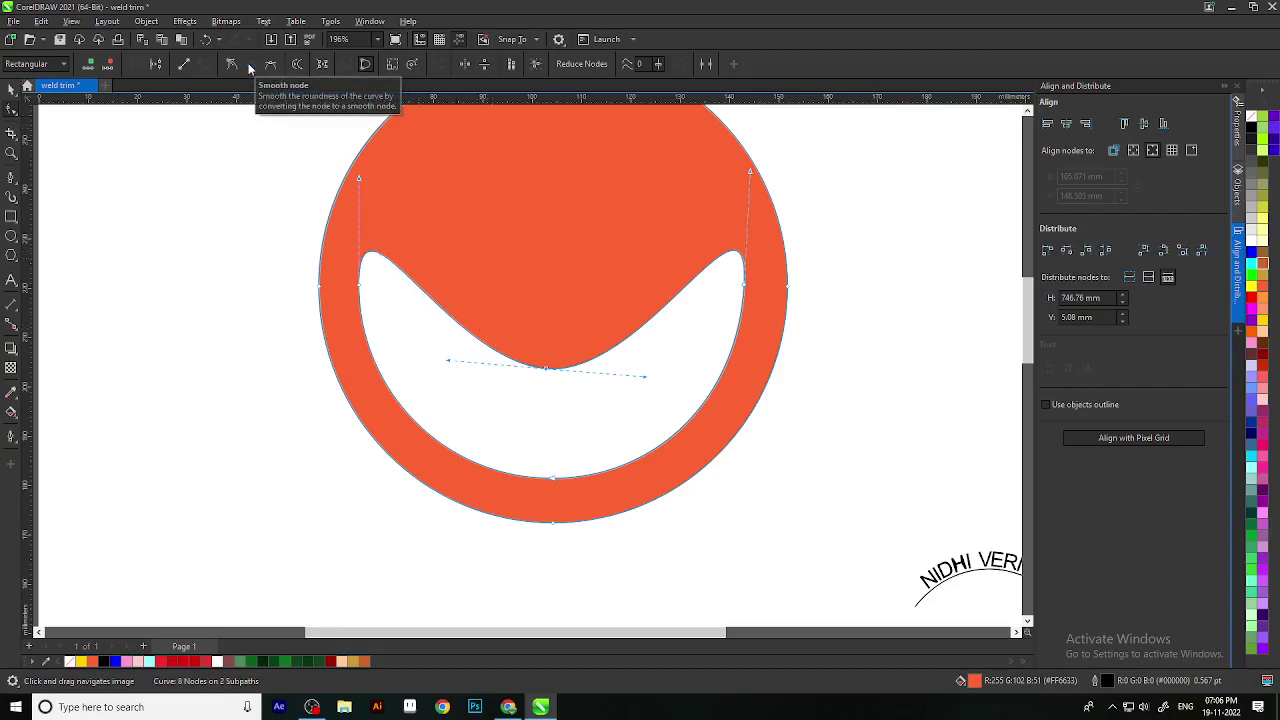
{"action": "scroll", "coordinate": [547, 366], "scroll_direction": "up", "scroll_amount": 5}
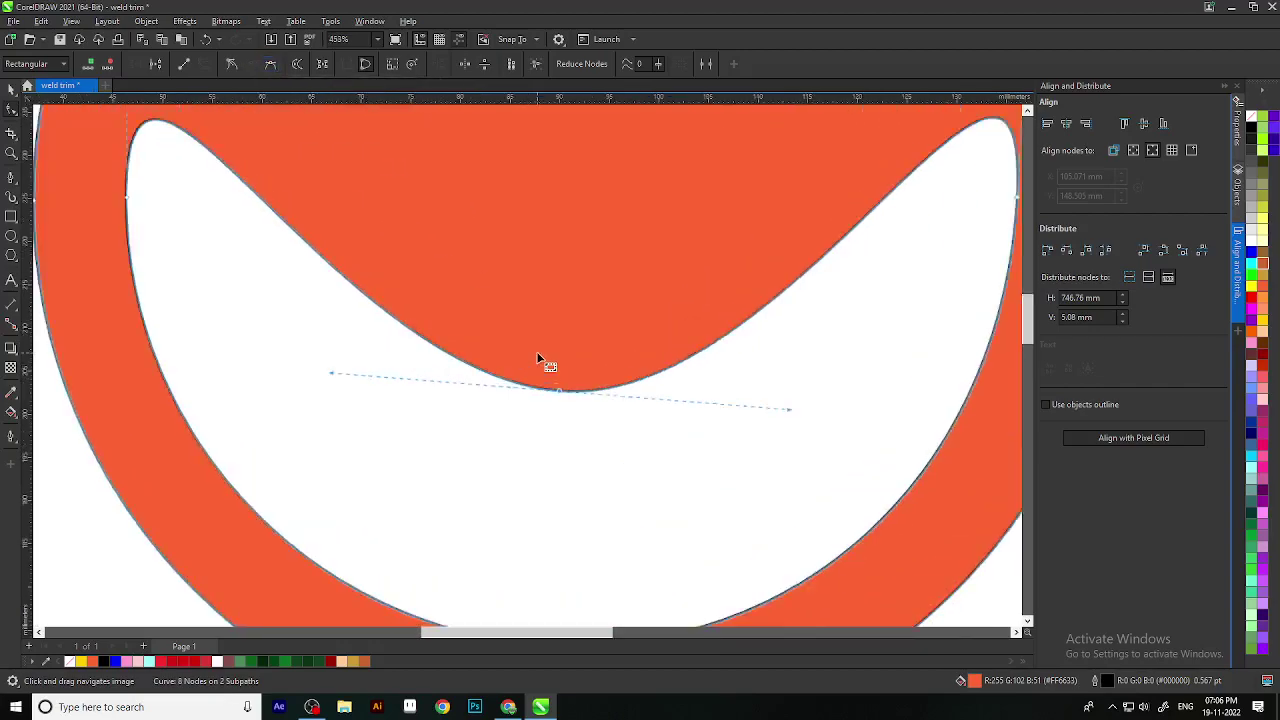
{"action": "scroll", "coordinate": [524, 307], "scroll_direction": "up", "scroll_amount": 2}
{"action": "scroll", "coordinate": [500, 318], "scroll_direction": "up", "scroll_amount": 2}
{"action": "left_click", "coordinate": [269, 64]}
{"action": "scroll", "coordinate": [502, 315], "scroll_direction": "down", "scroll_amount": 8}
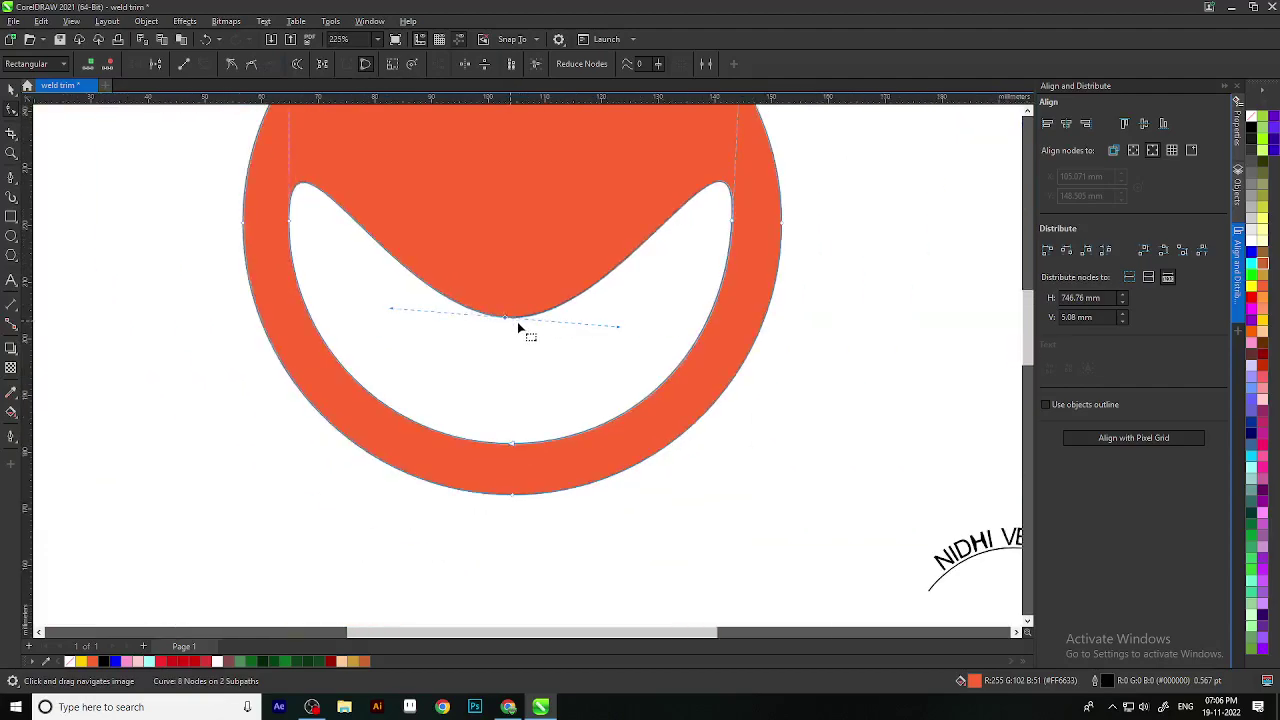
Step: Set the dip node to Smooth and drag it and its handles to round the curve
{"action": "mouse_move", "coordinate": [619, 327]}
{"action": "left_mouse_down"}
{"action": "mouse_move", "coordinate": [597, 266]}
{"action": "mouse_move", "coordinate": [600, 286]}
{"action": "mouse_move", "coordinate": [508, 339]}
{"action": "mouse_move", "coordinate": [537, 315]}
{"action": "mouse_move", "coordinate": [588, 361]}
{"action": "mouse_move", "coordinate": [640, 337]}
{"action": "mouse_move", "coordinate": [640, 316]}
{"action": "left_mouse_up"}
{"action": "left_click", "coordinate": [251, 65]}
{"action": "mouse_move", "coordinate": [508, 318]}
{"action": "left_mouse_down"}
{"action": "mouse_move", "coordinate": [517, 357]}
{"action": "mouse_move", "coordinate": [506, 323]}
{"action": "left_mouse_up"}
{"action": "mouse_move", "coordinate": [640, 326]}
{"action": "left_mouse_down"}
{"action": "mouse_move", "coordinate": [643, 348]}
{"action": "mouse_move", "coordinate": [625, 333]}
{"action": "left_mouse_up"}
{"action": "scroll", "coordinate": [545, 335], "scroll_direction": "down", "scroll_amount": 2}
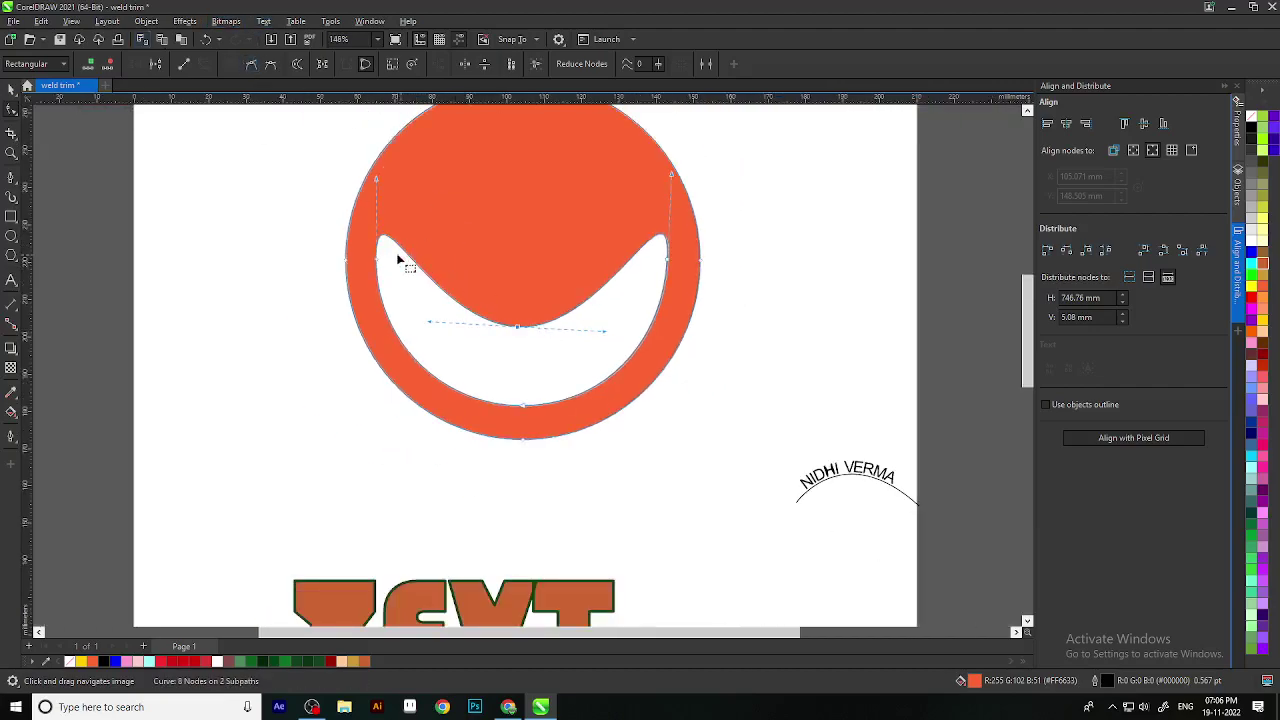
{"action": "left_click", "coordinate": [304, 272]}
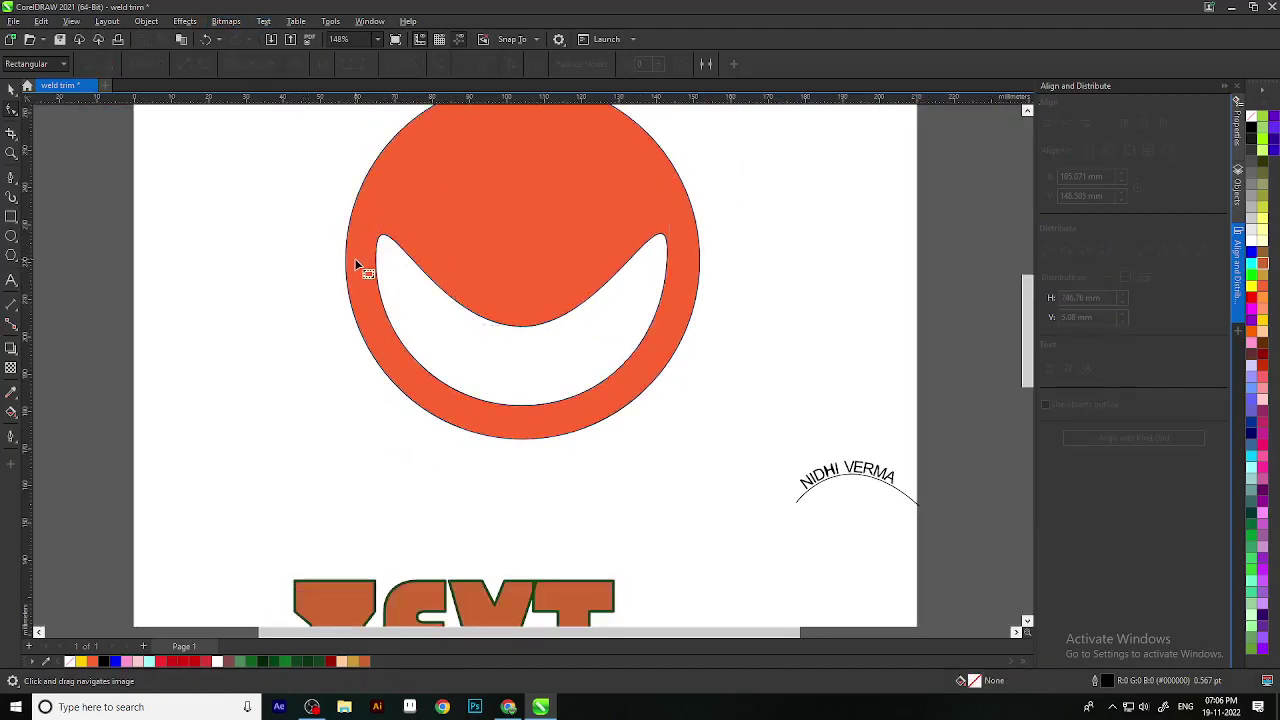
Step: Reselect the orange curve with the Shape tool to edit its nodes again
{"action": "left_click", "coordinate": [12, 89]}
{"action": "scroll", "coordinate": [420, 268], "scroll_direction": "down", "scroll_amount": 1}
{"action": "left_click", "coordinate": [557, 292]}
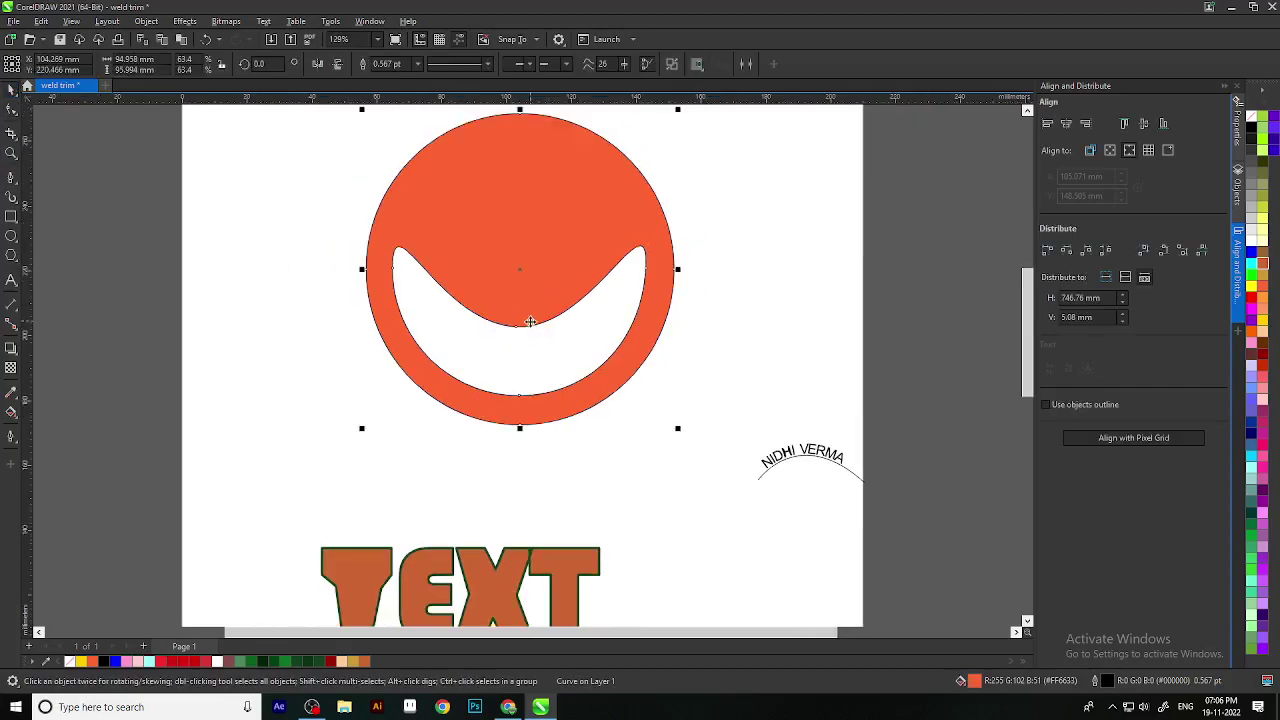
{"action": "scroll", "coordinate": [572, 316], "scroll_direction": "down", "scroll_amount": 1}
{"action": "left_click", "coordinate": [657, 335]}
{"action": "left_click", "coordinate": [11, 110]}
{"action": "left_click", "coordinate": [579, 331]}
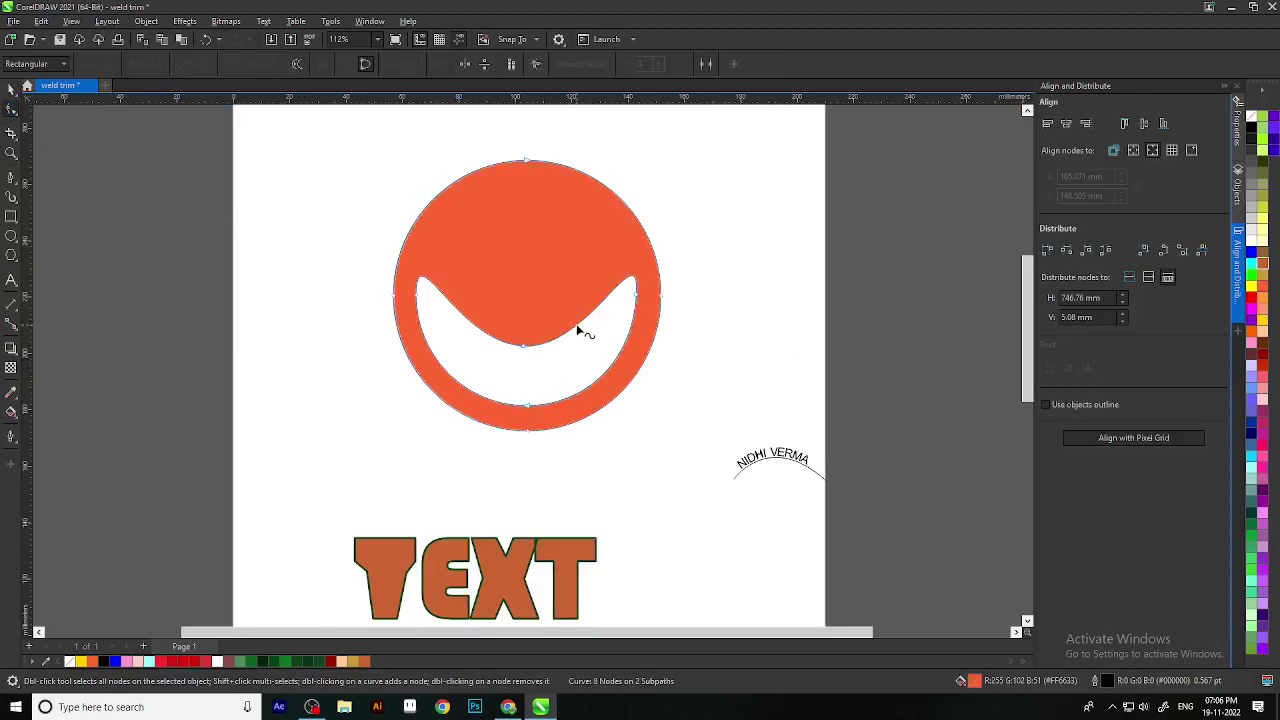
{"action": "scroll", "coordinate": [527, 347], "scroll_direction": "up", "scroll_amount": 3}
{"action": "scroll", "coordinate": [741, 296], "scroll_direction": "down", "scroll_amount": 4}
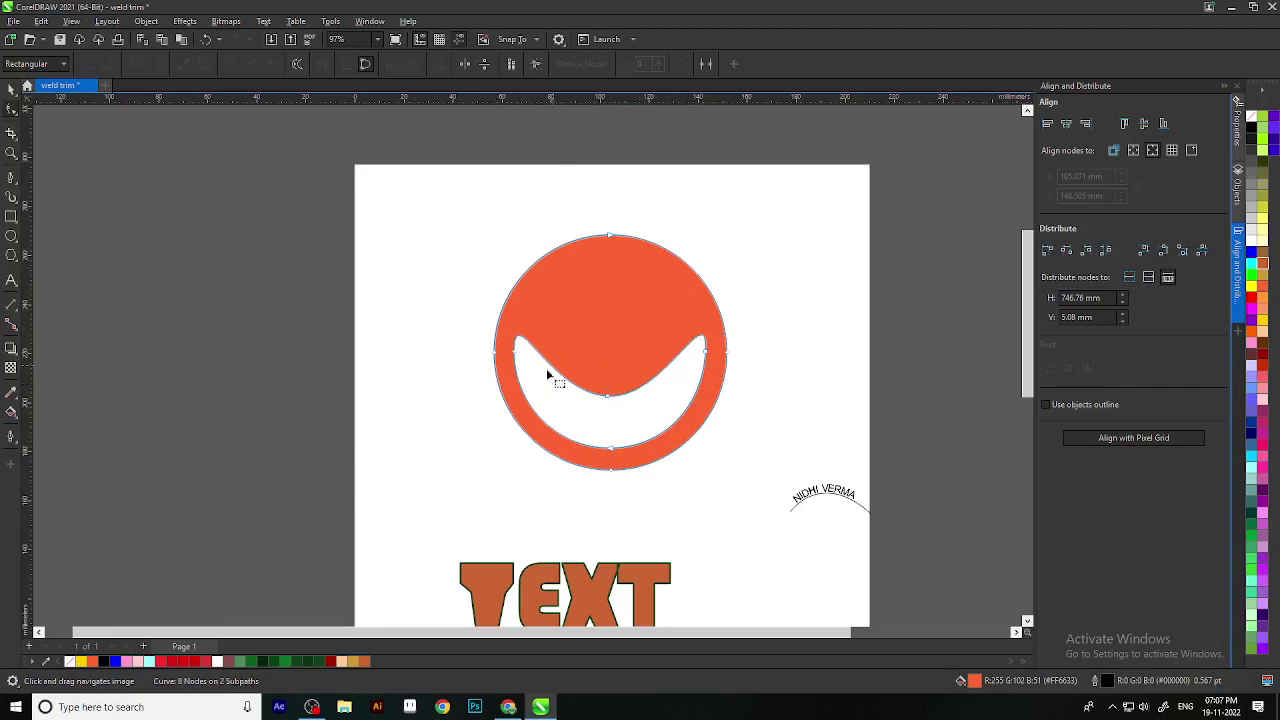
Step: Drag the circle's top, left and right nodes into place and close the curve
{"action": "scroll", "coordinate": [612, 292], "scroll_direction": "up", "scroll_amount": 2}
{"action": "left_click_drag", "start_coordinate": [610, 262], "coordinate": [606, 387]}
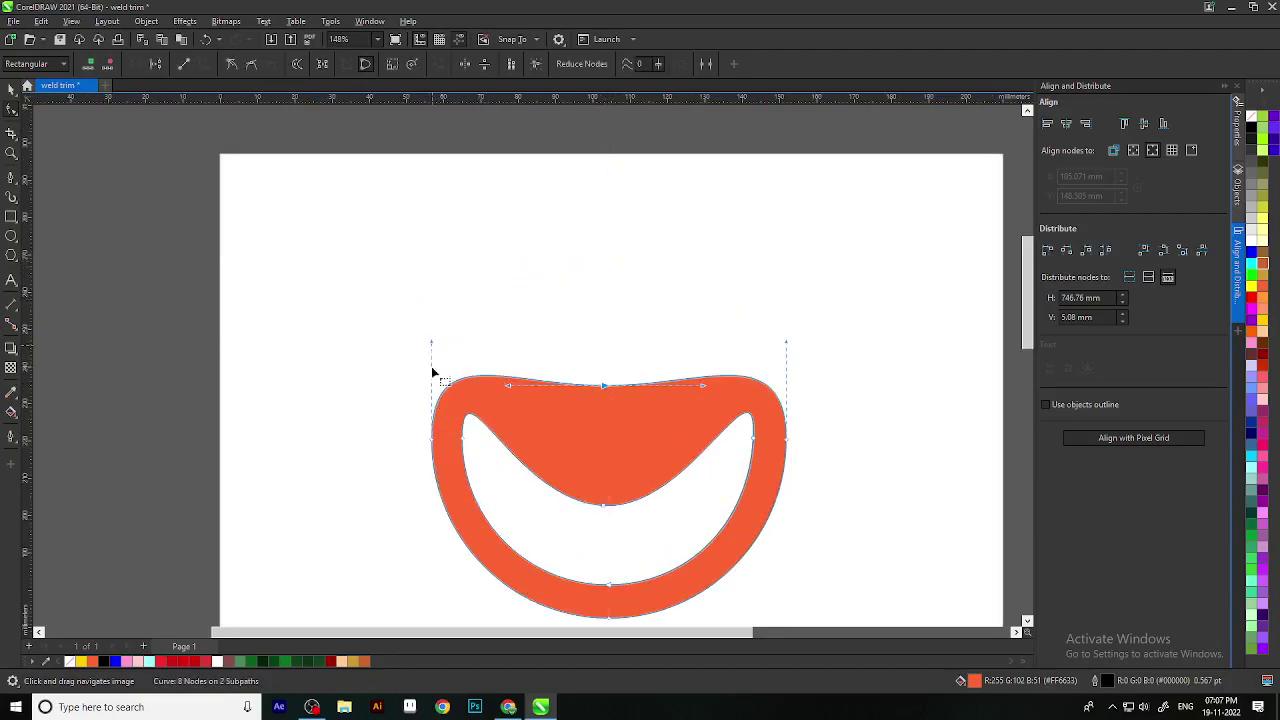
{"action": "left_click_drag", "start_coordinate": [429, 451], "coordinate": [438, 455]}
{"action": "mouse_move", "coordinate": [787, 447]}
{"action": "left_mouse_down"}
{"action": "mouse_move", "coordinate": [783, 477]}
{"action": "mouse_move", "coordinate": [784, 462]}
{"action": "left_mouse_up"}
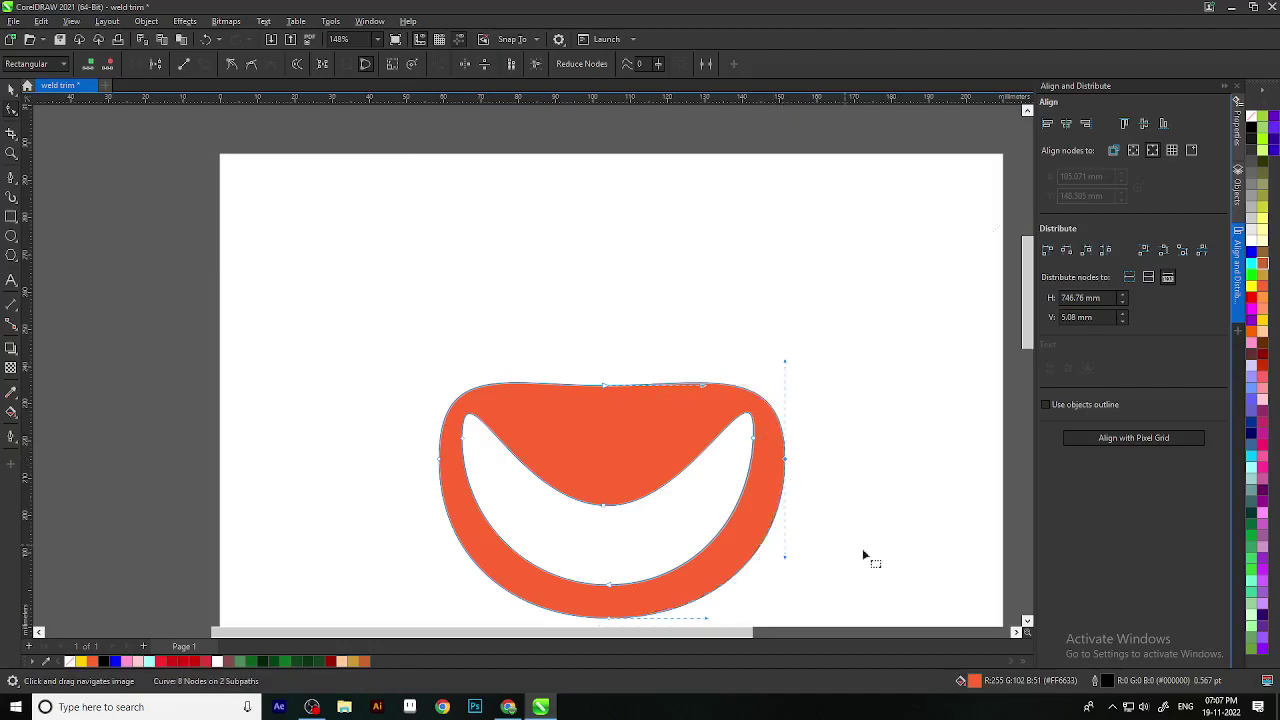
{"action": "scroll", "coordinate": [634, 566], "scroll_direction": "down", "scroll_amount": 1}
{"action": "scroll", "coordinate": [500, 400], "scroll_direction": "down", "scroll_amount": 2}
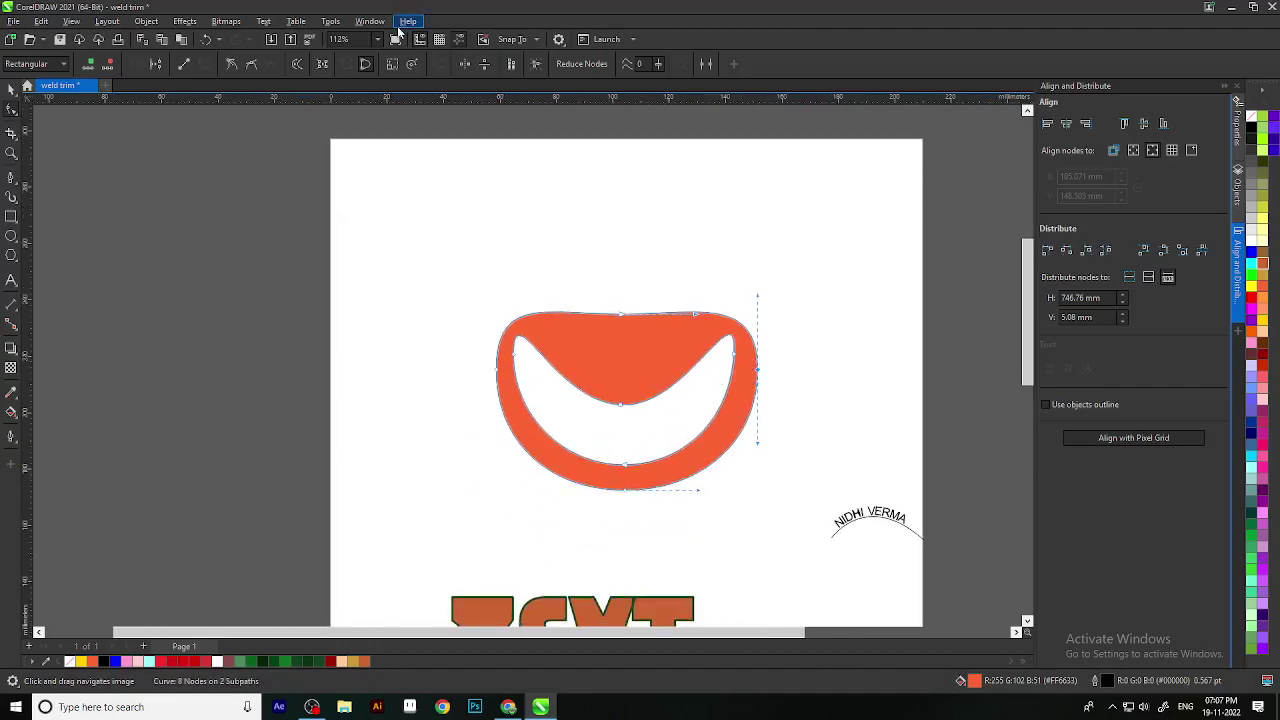
{"action": "left_click", "coordinate": [372, 64]}
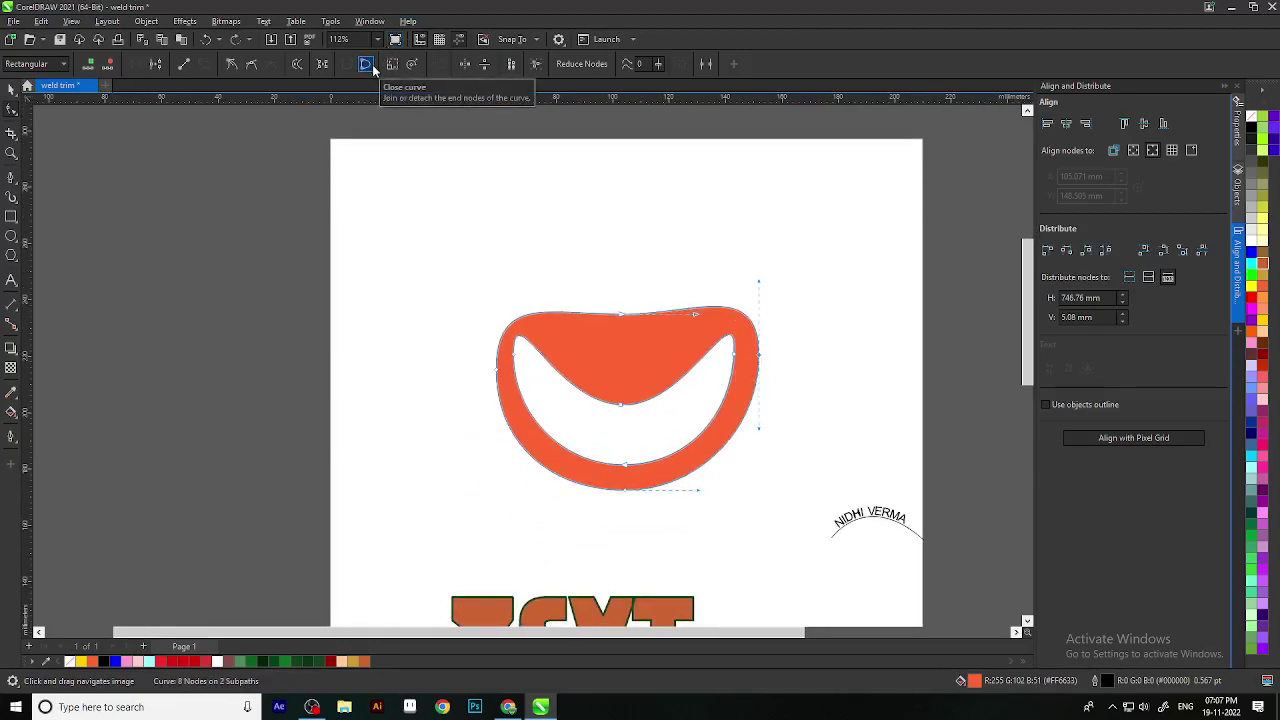
Step: Return to the Pick tool, bring the whole page into view and marquee-select all objects
{"action": "scroll", "coordinate": [577, 257], "scroll_direction": "down", "scroll_amount": 2}
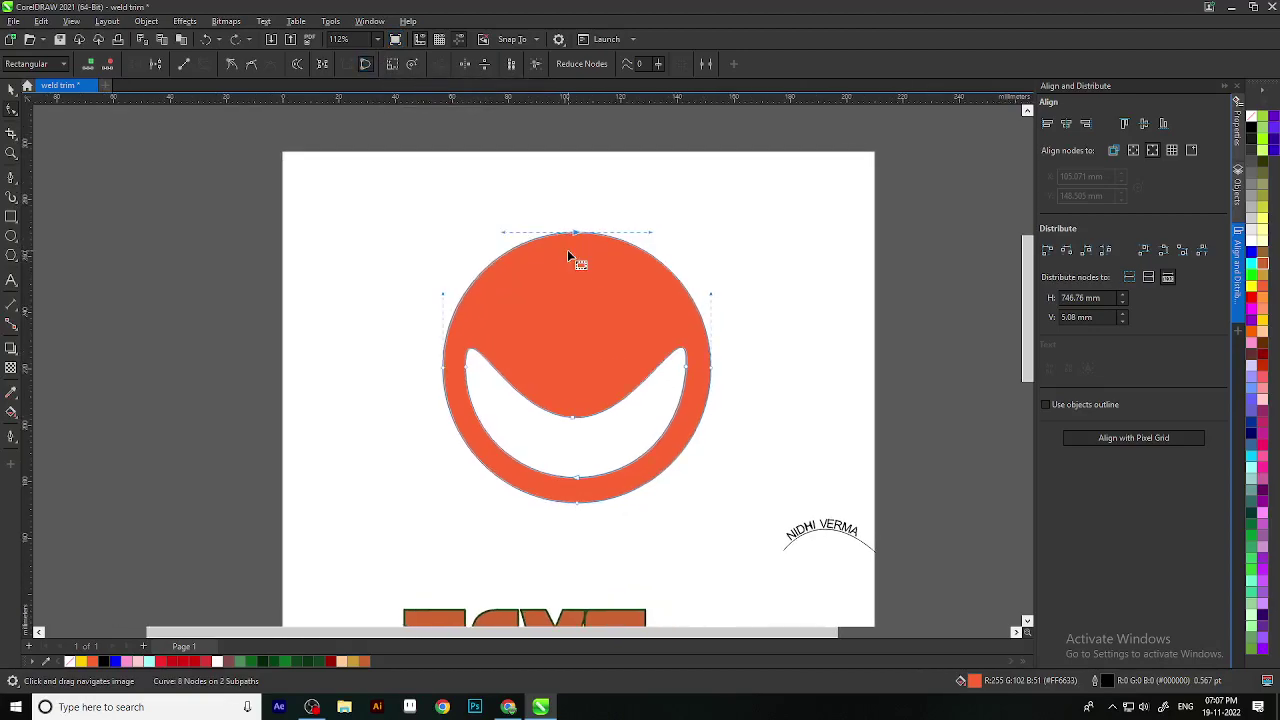
{"action": "left_click", "coordinate": [11, 90]}
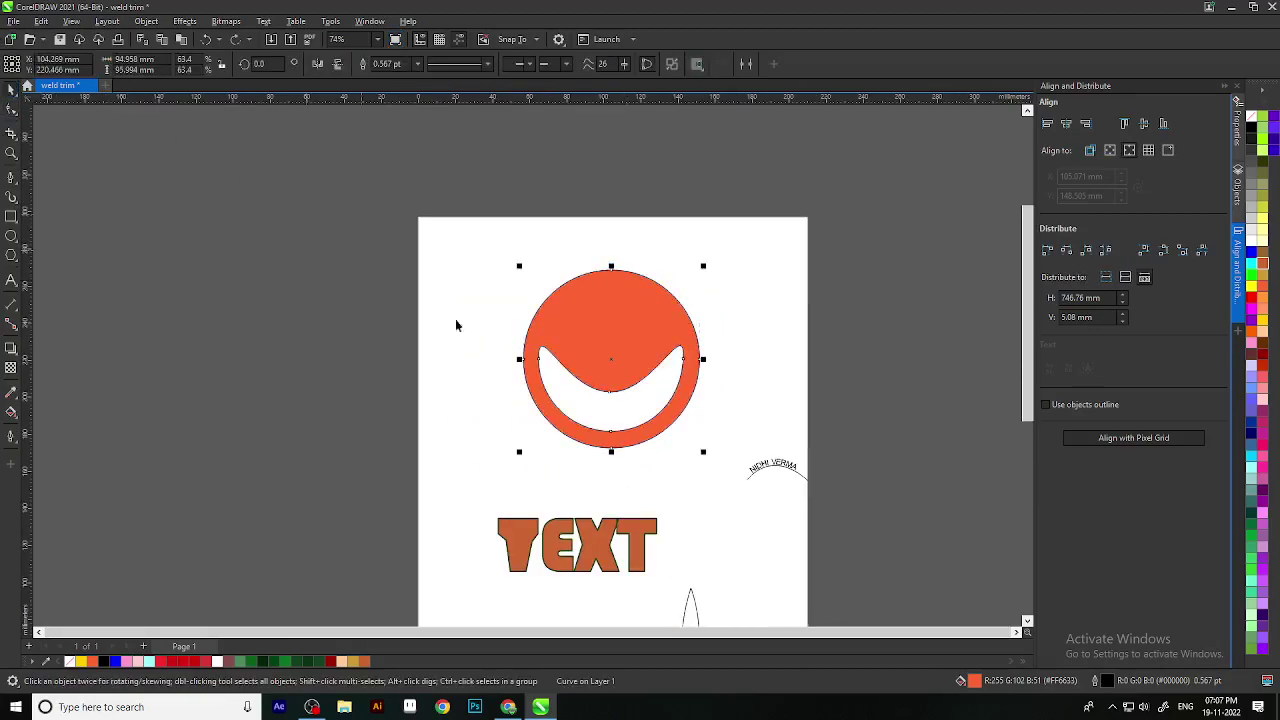
{"action": "scroll", "coordinate": [476, 342], "scroll_direction": "down", "scroll_amount": 3}
{"action": "left_click", "coordinate": [699, 369]}
{"action": "scroll", "coordinate": [532, 482], "scroll_direction": "down", "scroll_amount": 3}
{"action": "left_click_drag", "start_coordinate": [560, 478], "coordinate": [578, 390]}
{"action": "scroll", "coordinate": [577, 395], "scroll_direction": "up", "scroll_amount": 2}
{"action": "left_click_drag", "start_coordinate": [714, 371], "coordinate": [709, 621]}
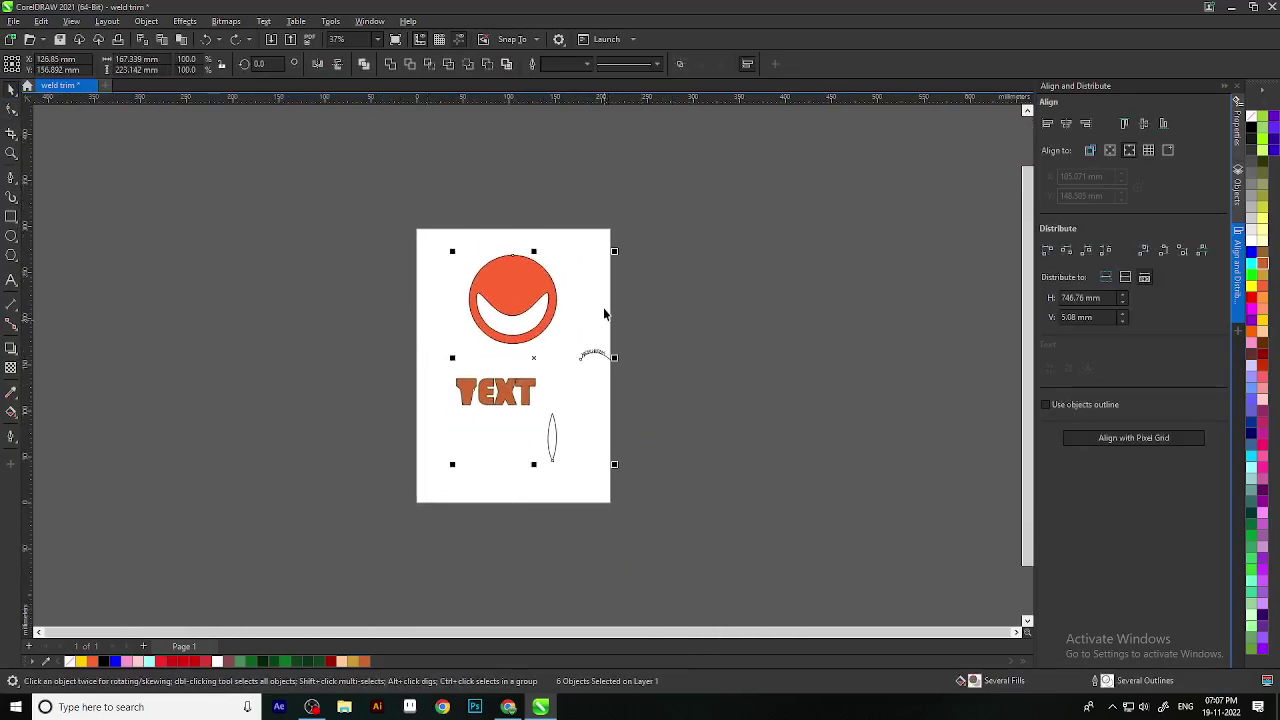
{"action": "scroll", "coordinate": [504, 270], "scroll_direction": "up", "scroll_amount": 4}
{"action": "scroll", "coordinate": [940, 355], "scroll_direction": "down", "scroll_amount": 2}
{"action": "left_click", "coordinate": [940, 355]}
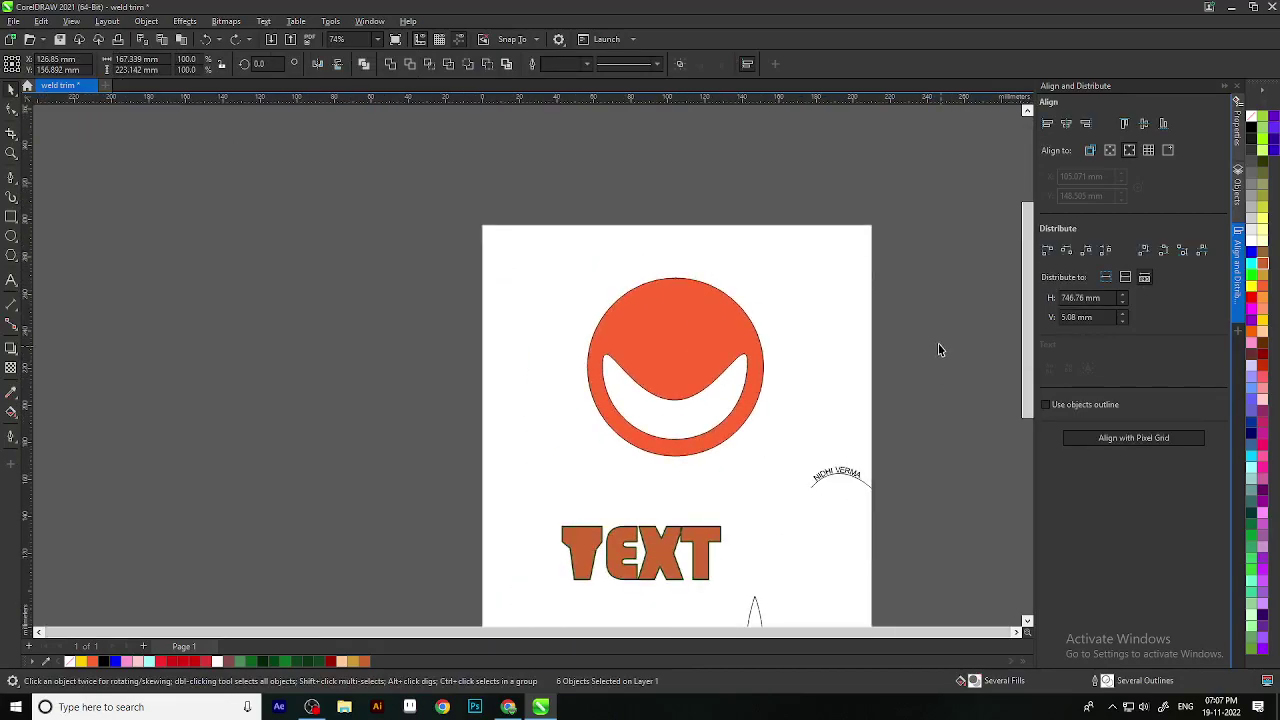
{"action": "left_click_drag", "start_coordinate": [720, 361], "coordinate": [651, 345]}
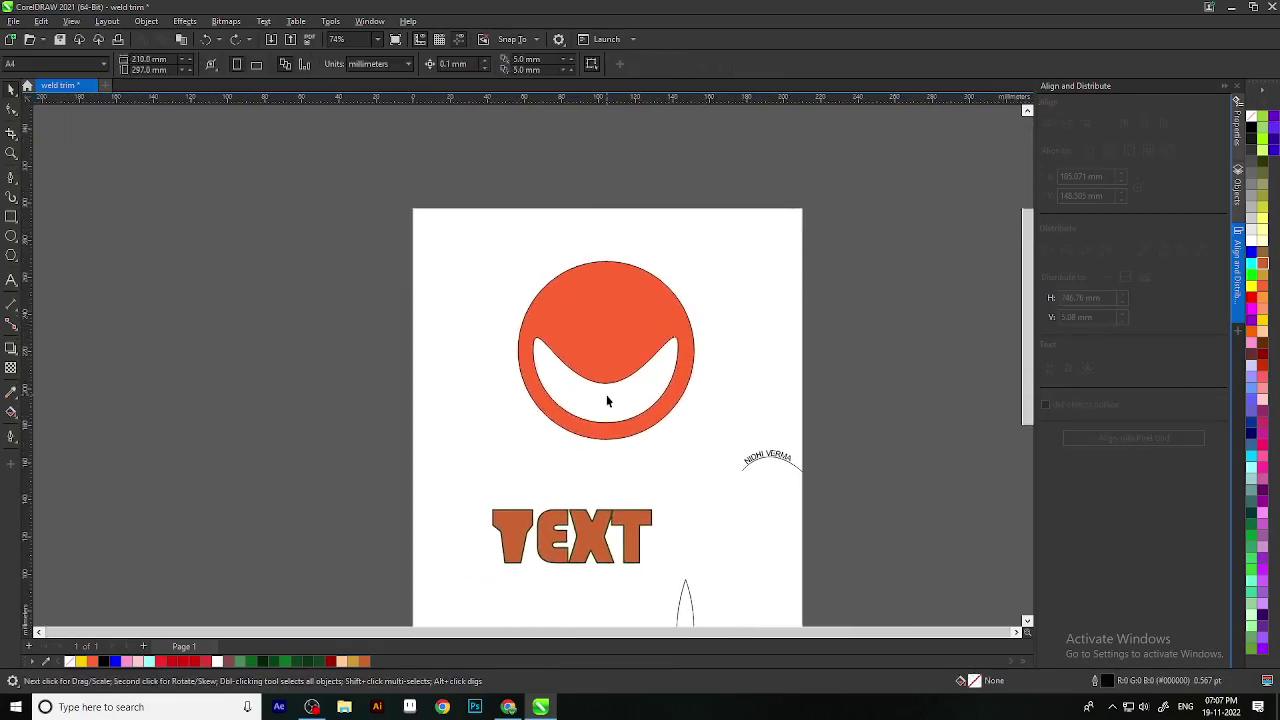
{"action": "scroll", "coordinate": [606, 401], "scroll_direction": "down", "scroll_amount": 2}
Step: Select the orange smile-cut circle and delete it
{"action": "left_click", "coordinate": [604, 372]}
{"action": "scroll", "coordinate": [558, 349], "scroll_direction": "up", "scroll_amount": 3}
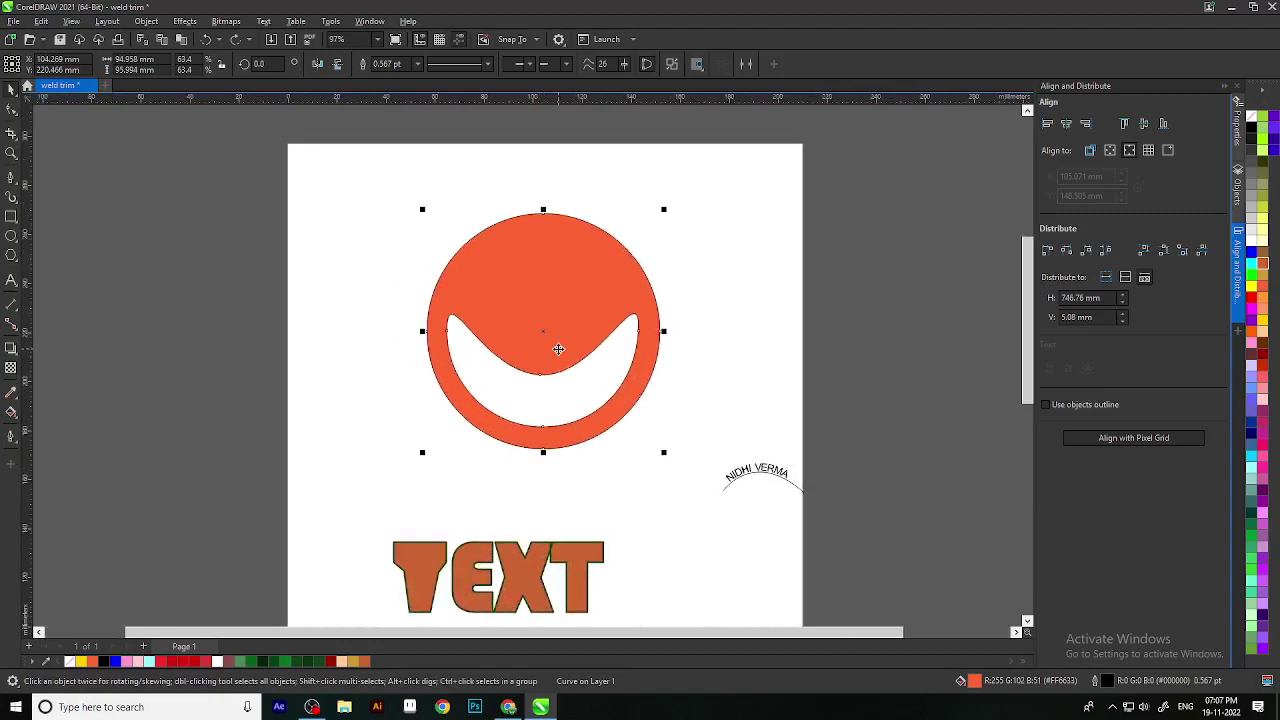
{"action": "scroll", "coordinate": [570, 385], "scroll_direction": "up", "scroll_amount": 2}
{"action": "scroll", "coordinate": [581, 381], "scroll_direction": "down", "scroll_amount": 2}
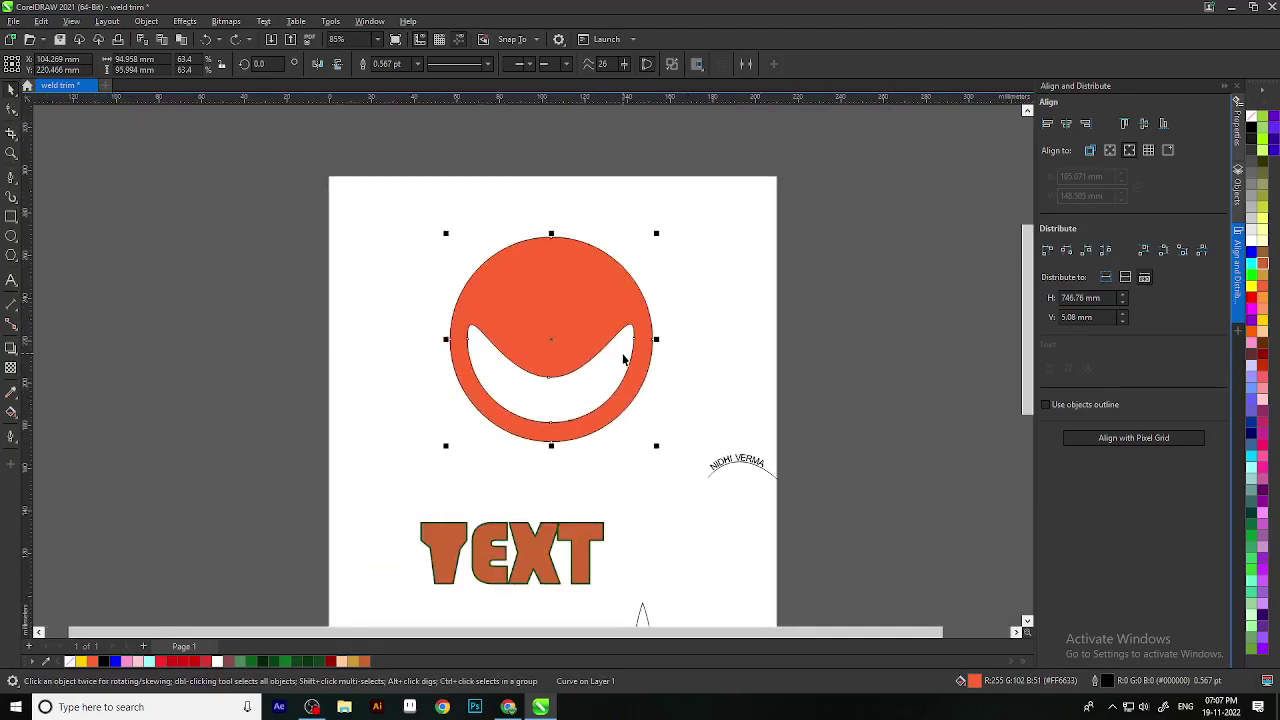
{"action": "key", "text": "Delete"}
{"action": "scroll", "coordinate": [606, 366], "scroll_direction": "down", "scroll_amount": 2}
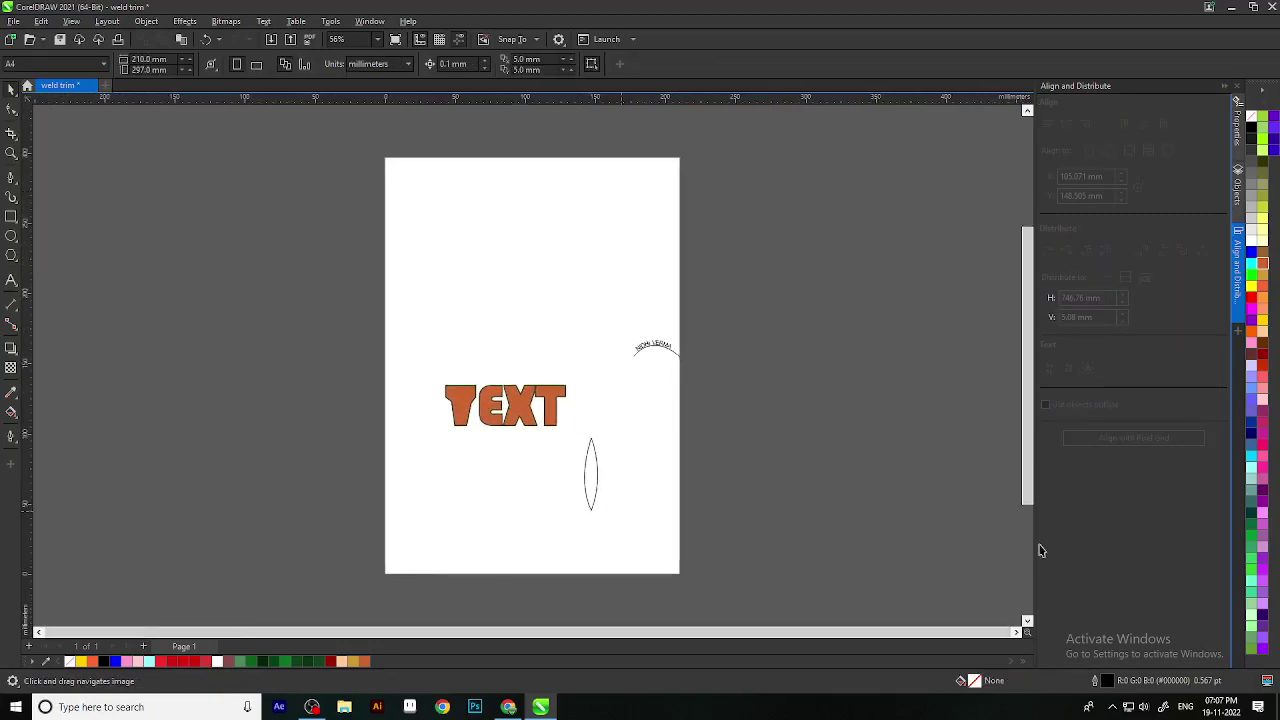
Step: Draw a large circle on the page and fill it yellow
{"action": "left_click", "coordinate": [11, 236]}
{"action": "scroll", "coordinate": [591, 486], "scroll_direction": "up", "scroll_amount": 3}
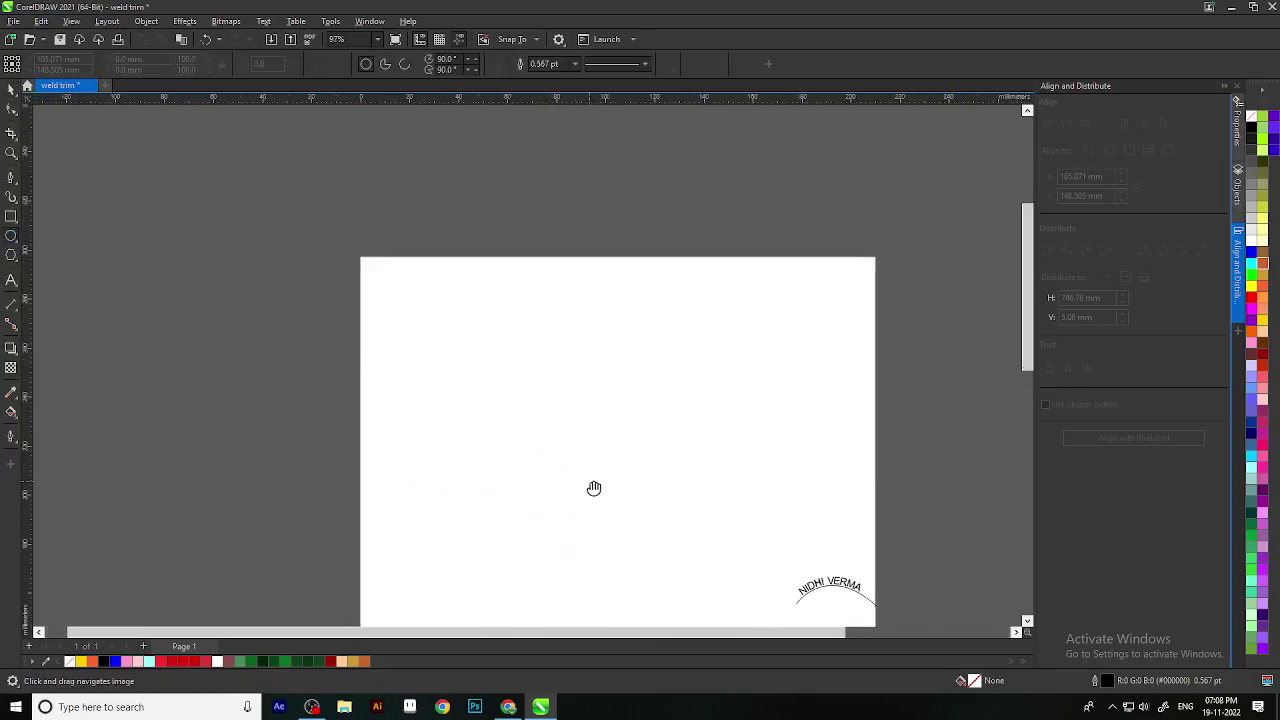
{"action": "mouse_move", "coordinate": [470, 335]}
{"action": "left_mouse_down"}
{"action": "mouse_move", "coordinate": [712, 604]}
{"action": "mouse_move", "coordinate": [751, 586]}
{"action": "mouse_move", "coordinate": [748, 606]}
{"action": "left_mouse_up"}
{"action": "scroll", "coordinate": [686, 449], "scroll_direction": "down", "scroll_amount": 4}
{"action": "left_click", "coordinate": [11, 88]}
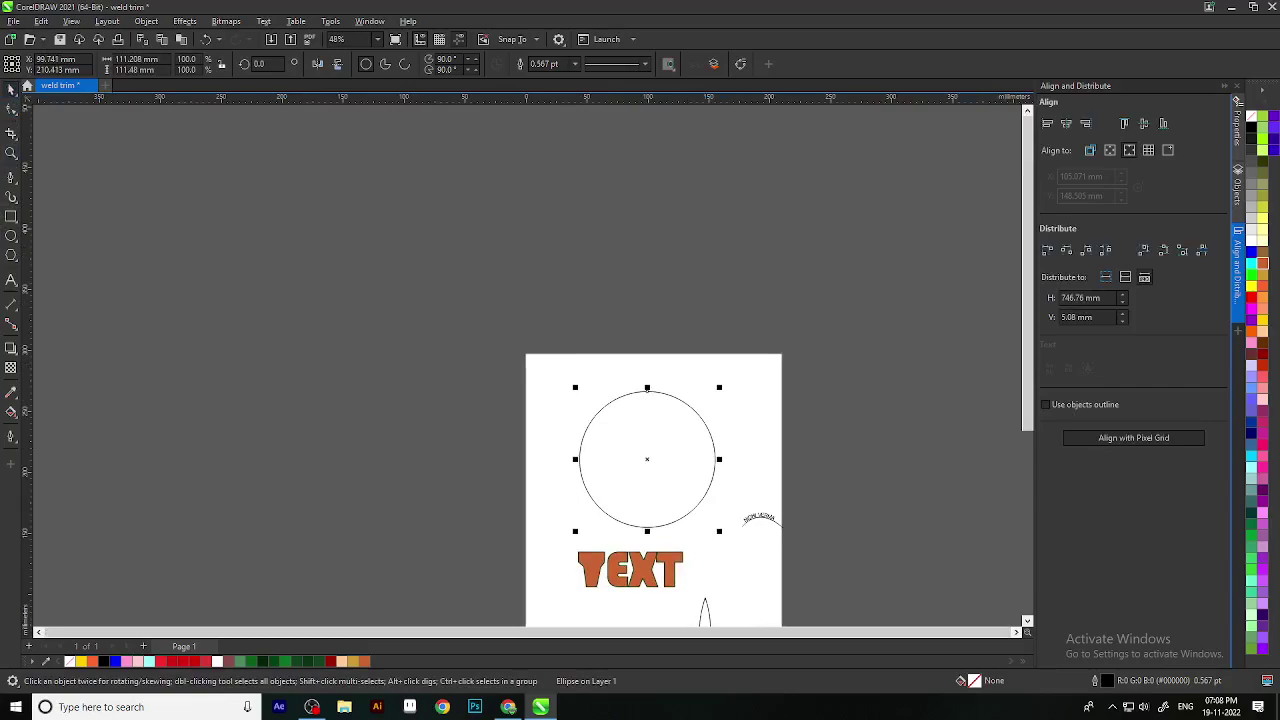
{"action": "left_click", "coordinate": [1263, 322]}
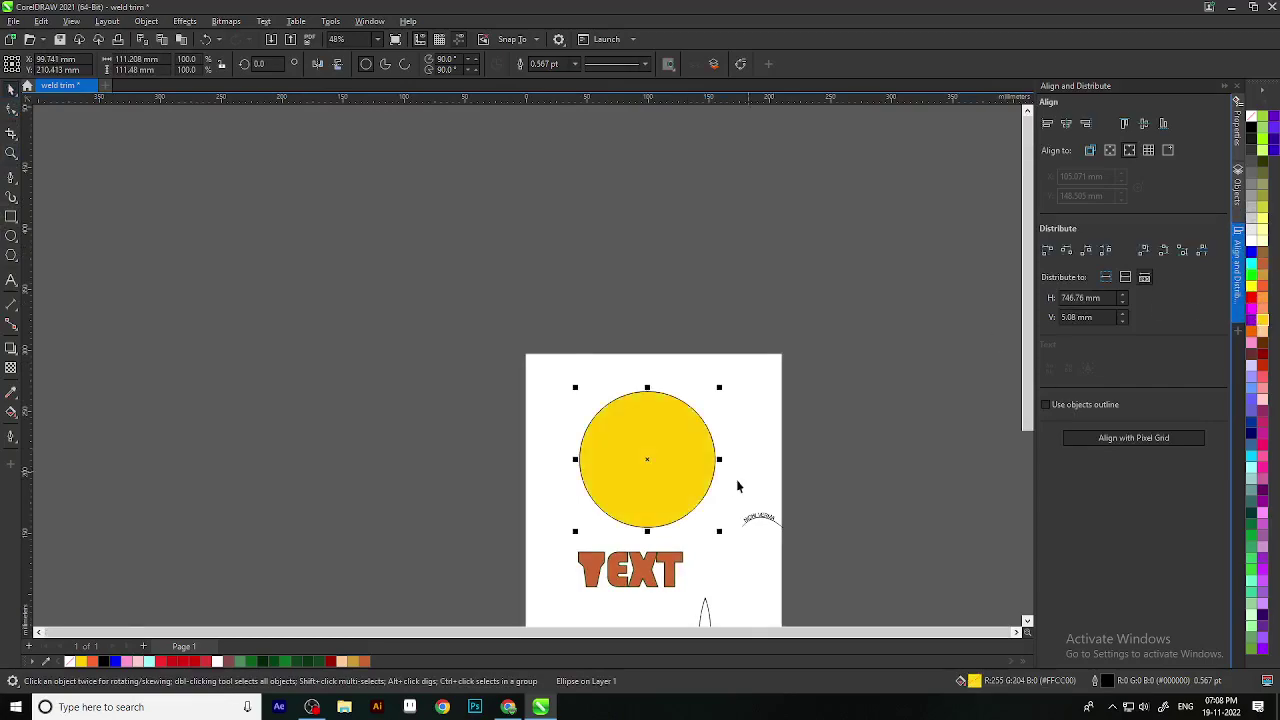
{"action": "scroll", "coordinate": [735, 410], "scroll_direction": "down", "scroll_amount": 1}
{"action": "left_click", "coordinate": [757, 320]}
{"action": "scroll", "coordinate": [738, 290], "scroll_direction": "up", "scroll_amount": 2}
{"action": "left_click", "coordinate": [738, 281]}
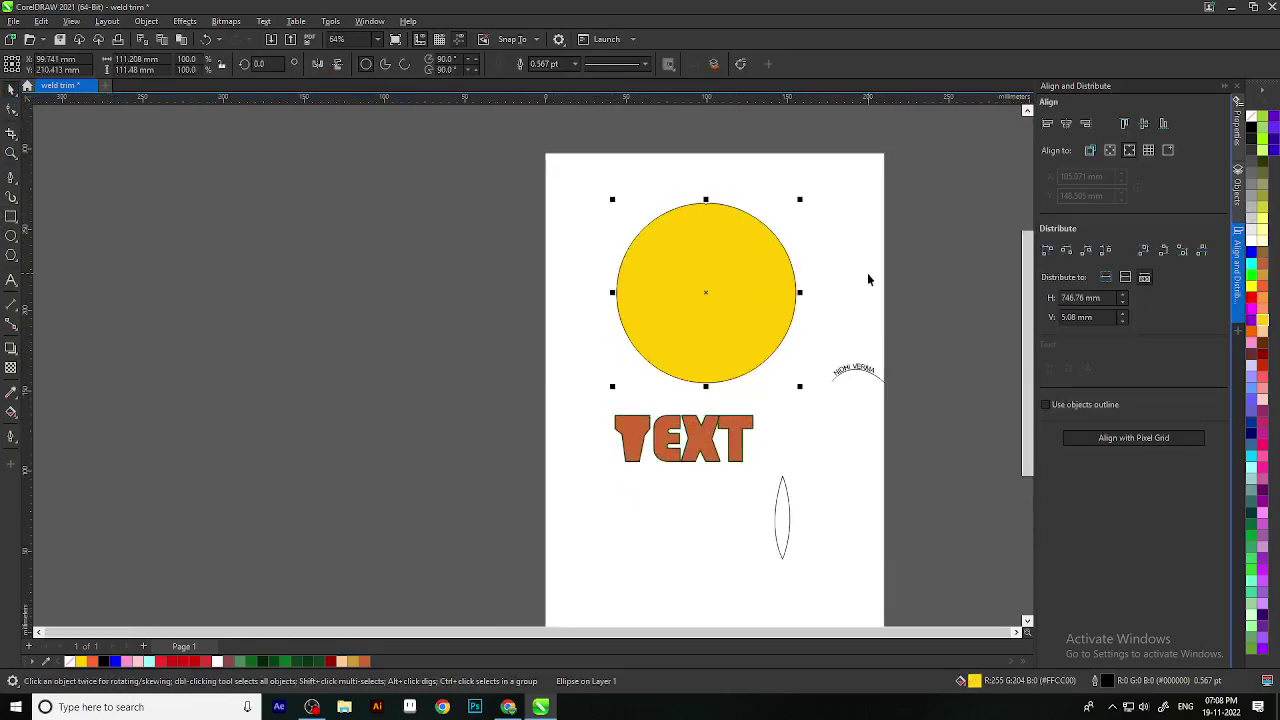
{"action": "left_click_drag", "start_coordinate": [883, 260], "coordinate": [771, 362]}
{"action": "left_click", "coordinate": [750, 364]}
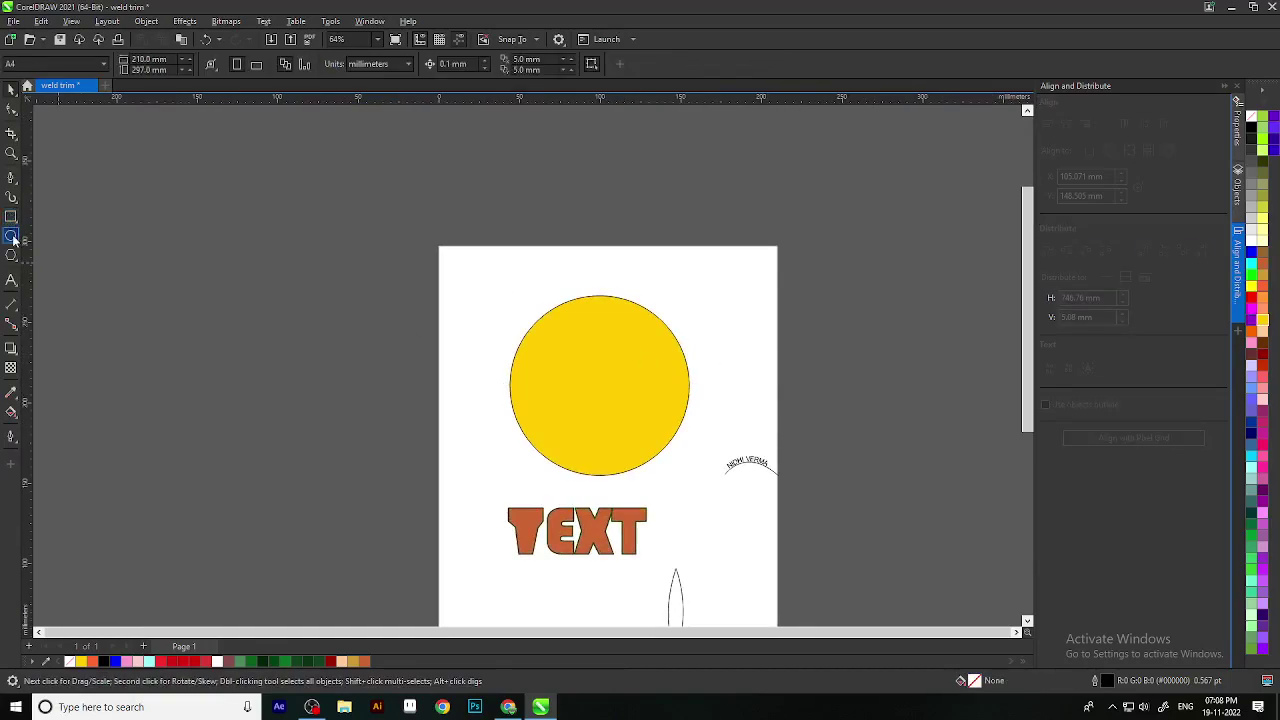
Step: Draw a tall white ellipse left of the page, shrink it and place a copy beside it
{"action": "left_click", "coordinate": [10, 235]}
{"action": "left_click_drag", "start_coordinate": [291, 245], "coordinate": [390, 405]}
{"action": "left_click", "coordinate": [12, 90]}
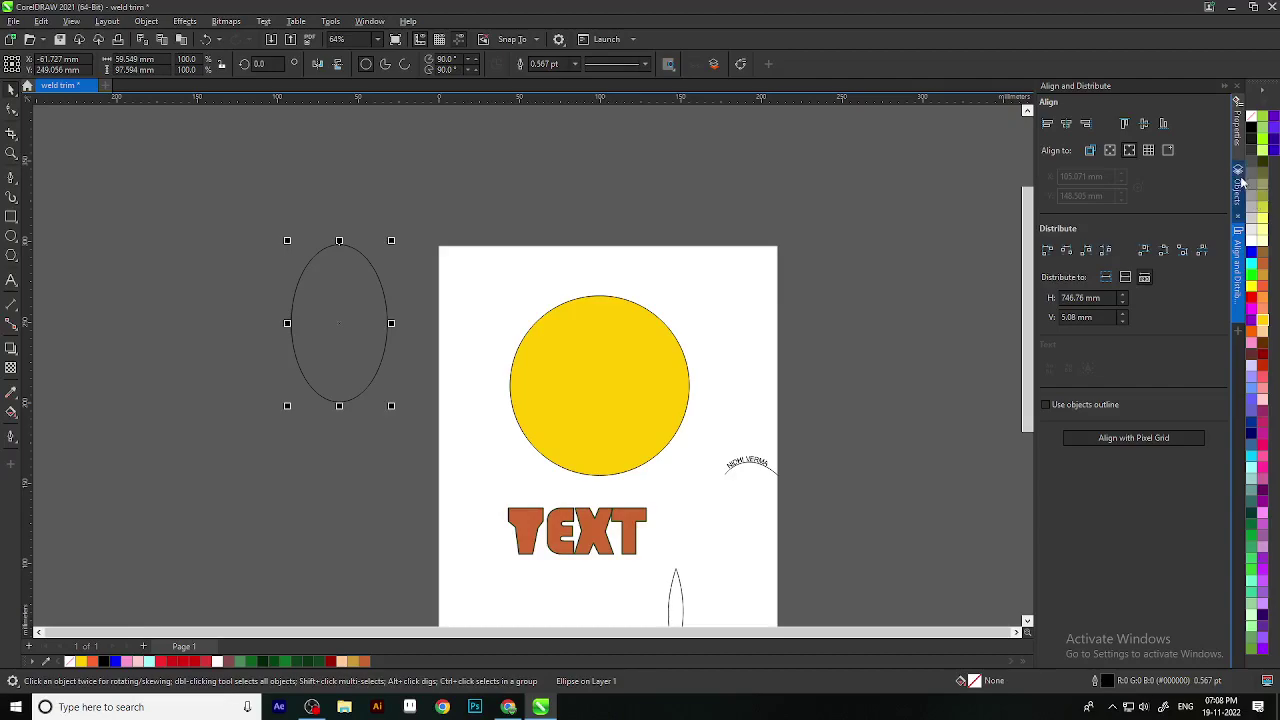
{"action": "left_click", "coordinate": [1252, 241]}
{"action": "left_click", "coordinate": [352, 220]}
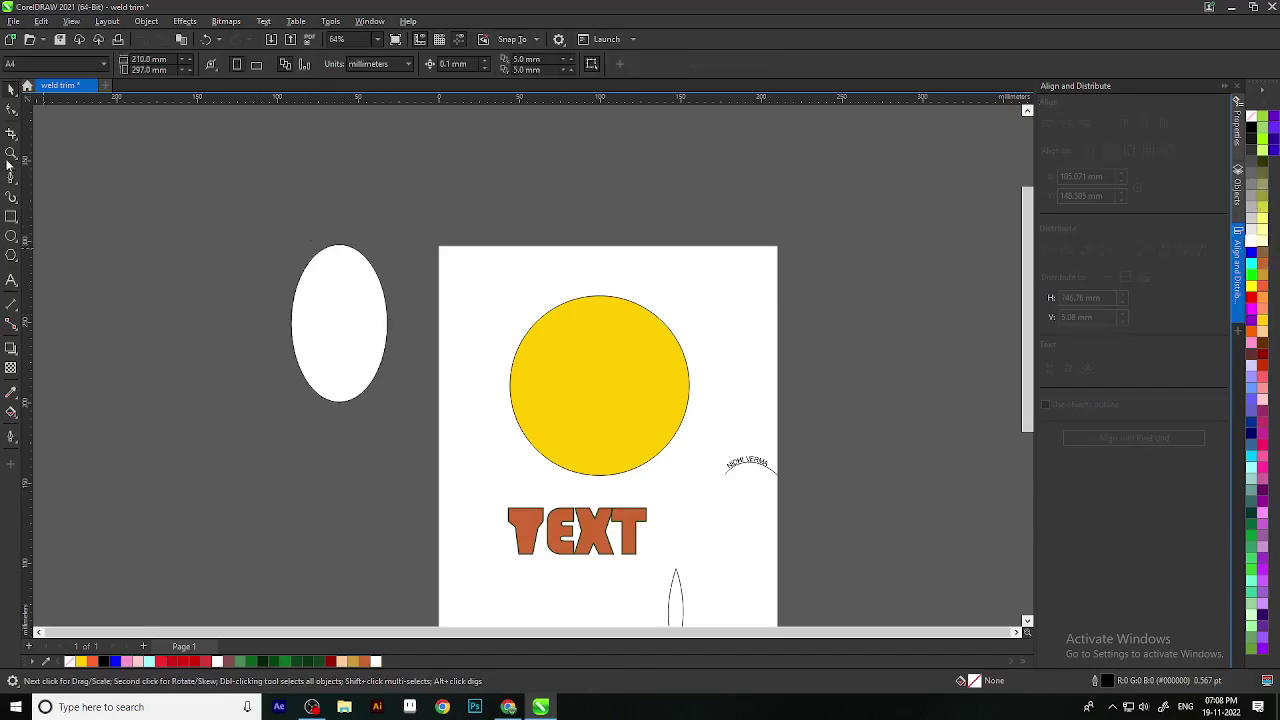
{"action": "left_click", "coordinate": [373, 351]}
{"action": "left_click_drag", "start_coordinate": [392, 406], "coordinate": [359, 352]}
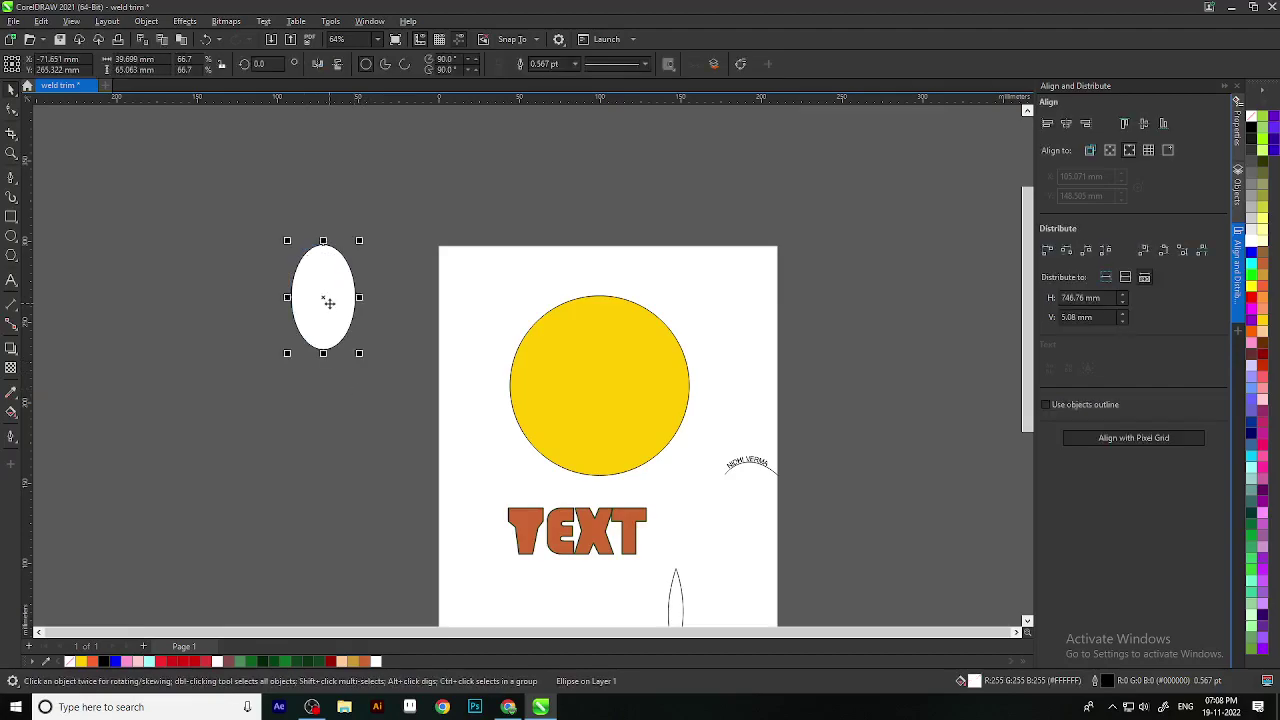
{"action": "left_click_drag", "start_coordinate": [329, 297], "coordinate": [400, 300]}
{"action": "left_click", "coordinate": [371, 437]}
Step: Position the right white ellipse and bring both ellipses and the yellow circle into view
{"action": "scroll", "coordinate": [403, 250], "scroll_direction": "up", "scroll_amount": 2}
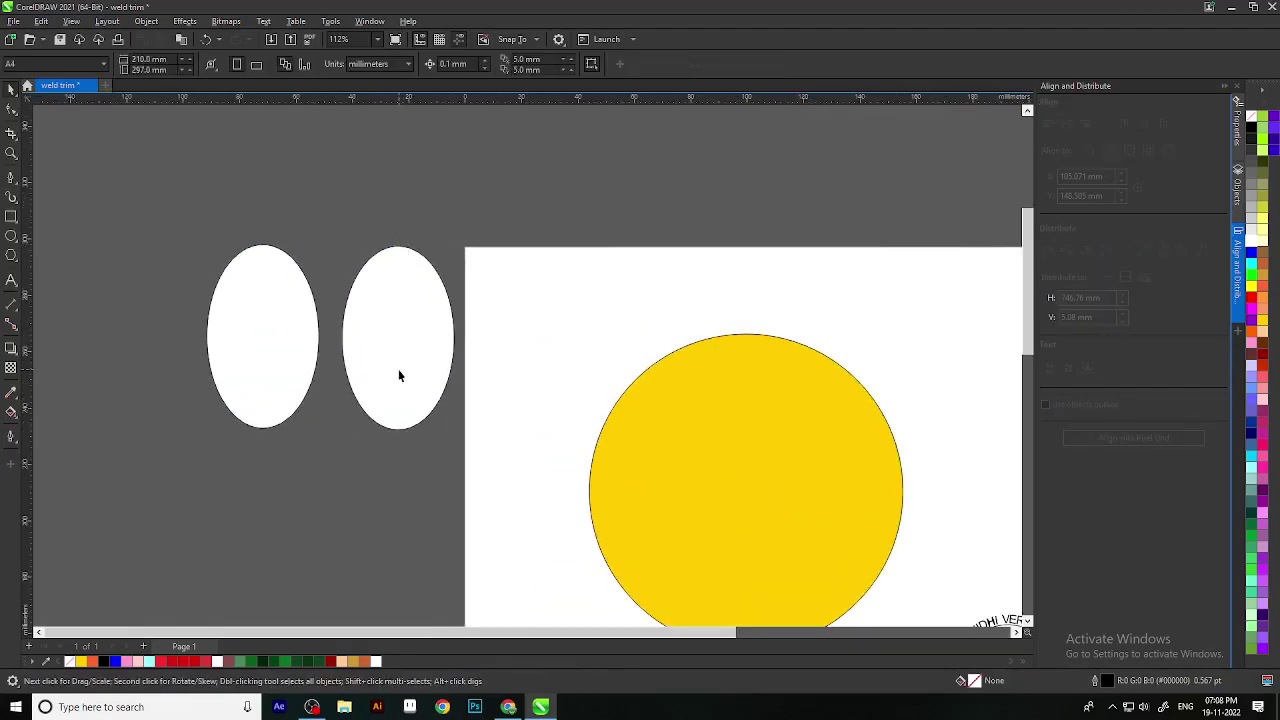
{"action": "left_click_drag", "start_coordinate": [397, 371], "coordinate": [470, 311]}
{"action": "left_click", "coordinate": [471, 311]}
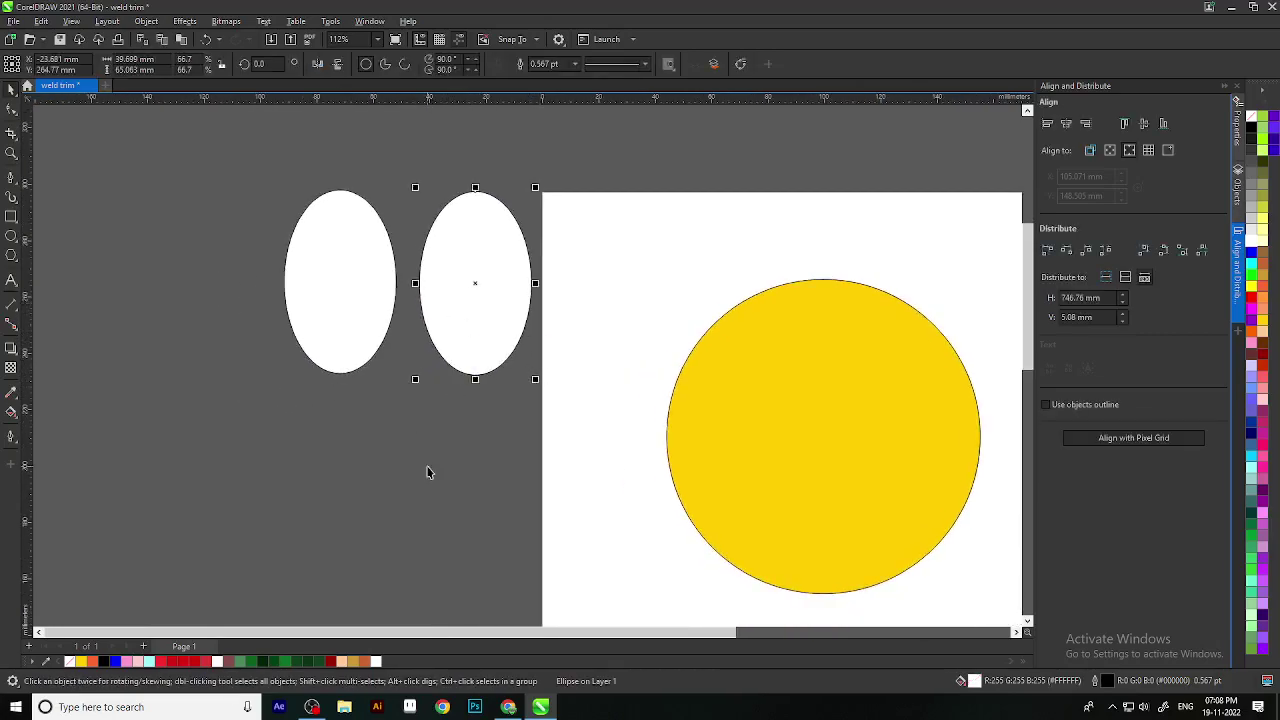
{"action": "left_click", "coordinate": [427, 472]}
{"action": "scroll", "coordinate": [350, 330], "scroll_direction": "down", "scroll_amount": 2}
{"action": "left_click", "coordinate": [352, 325]}
{"action": "left_click", "coordinate": [274, 277]}
{"action": "scroll", "coordinate": [274, 277], "scroll_direction": "up", "scroll_amount": 3}
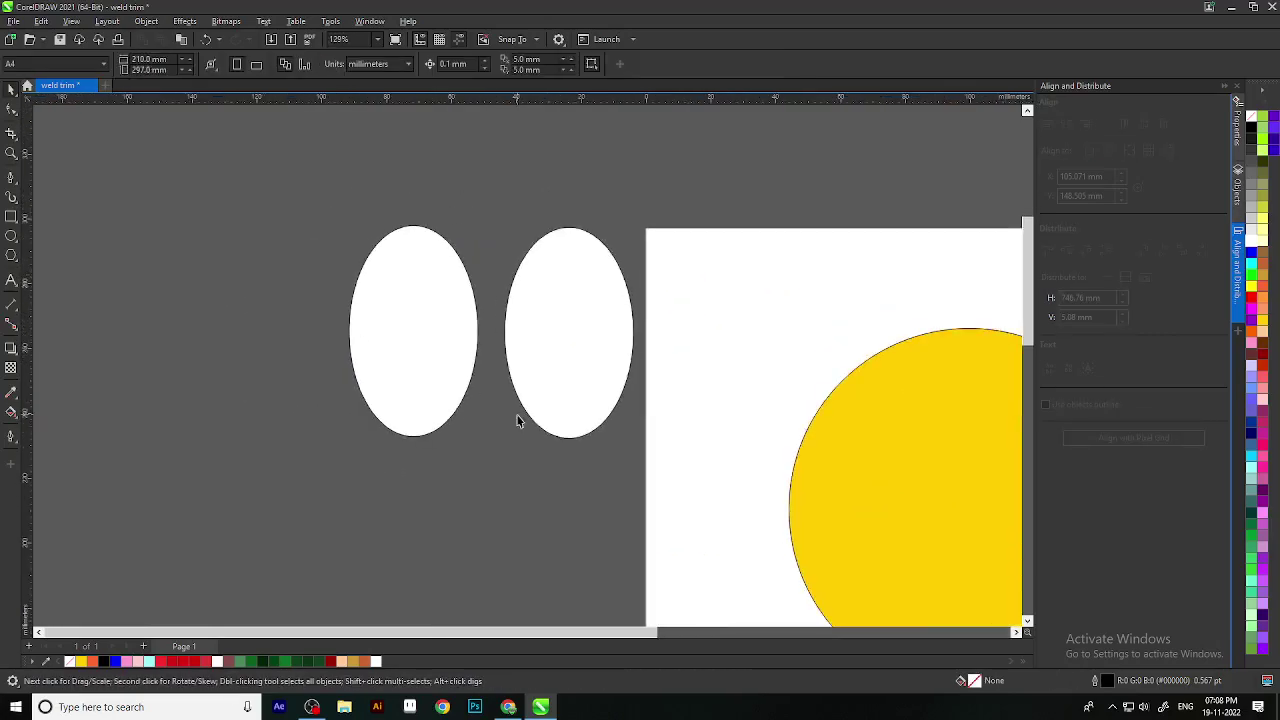
{"action": "left_click_drag", "start_coordinate": [517, 413], "coordinate": [506, 366]}
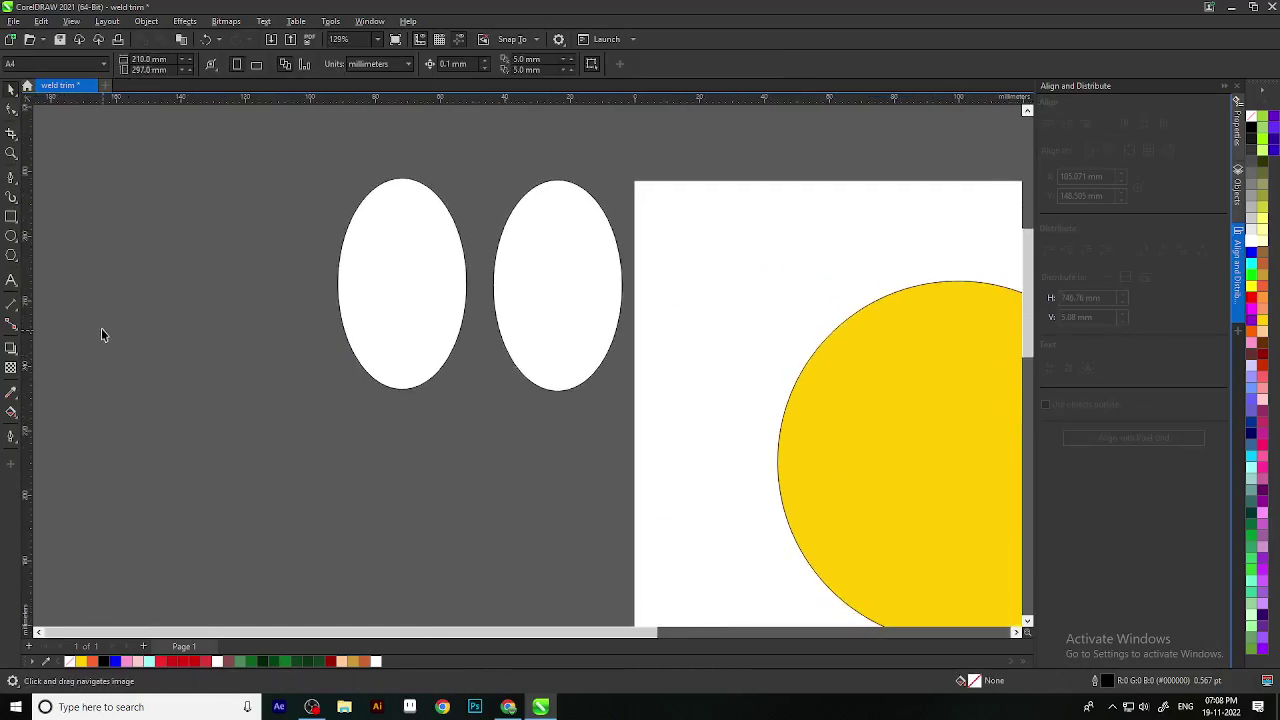
Step: Draw a small unfilled circle below the left white ellipse
{"action": "left_click", "coordinate": [11, 237]}
{"action": "scroll", "coordinate": [357, 314], "scroll_direction": "up", "scroll_amount": 2}
{"action": "scroll", "coordinate": [392, 372], "scroll_direction": "down", "scroll_amount": 3}
{"action": "scroll", "coordinate": [410, 410], "scroll_direction": "down", "scroll_amount": 2}
{"action": "left_click_drag", "start_coordinate": [464, 534], "coordinate": [400, 464]}
{"action": "scroll", "coordinate": [368, 482], "scroll_direction": "up", "scroll_amount": 1}
Step: Fill the new circle black and drag it onto the left white ellipse
{"action": "left_click", "coordinate": [9, 89]}
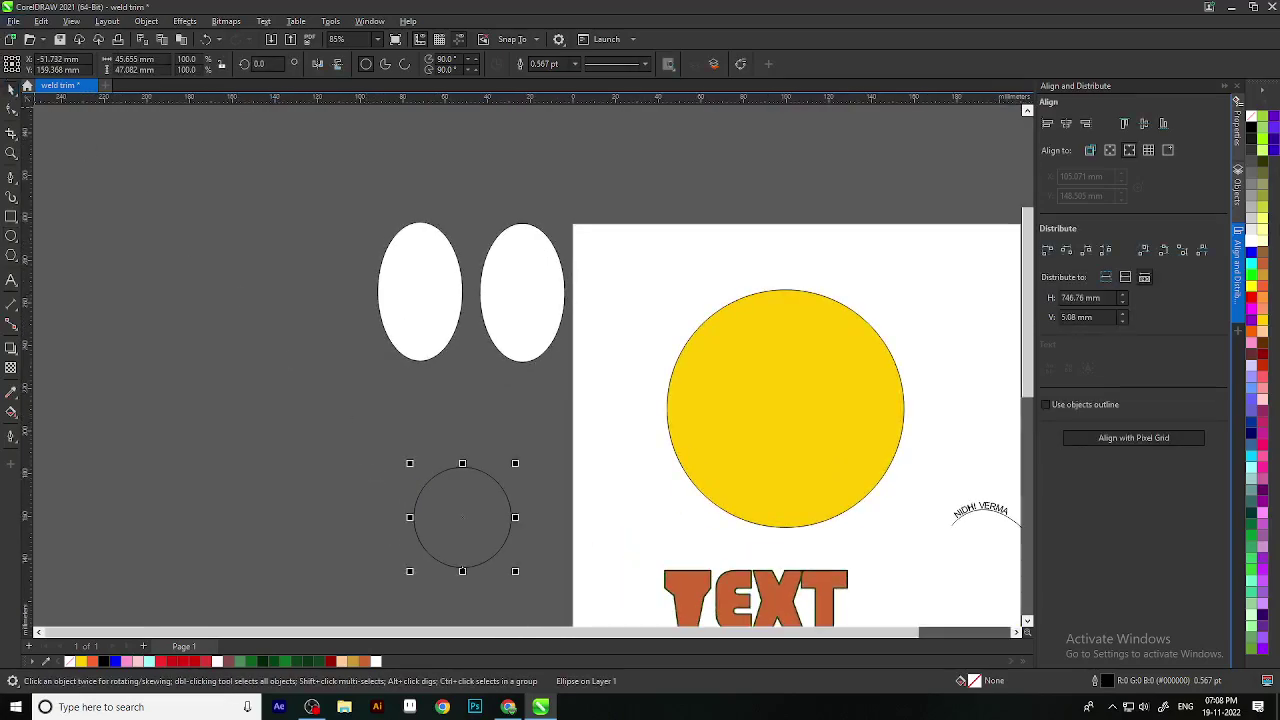
{"action": "left_click", "coordinate": [1251, 132]}
{"action": "scroll", "coordinate": [477, 488], "scroll_direction": "up", "scroll_amount": 1}
{"action": "left_click_drag", "start_coordinate": [457, 523], "coordinate": [390, 266]}
{"action": "scroll", "coordinate": [531, 469], "scroll_direction": "down", "scroll_amount": 1}
{"action": "left_click", "coordinate": [463, 497]}
Step: Keep the black circle on the left ellipse and delete the right white ellipse
{"action": "left_click", "coordinate": [391, 451]}
{"action": "scroll", "coordinate": [400, 449], "scroll_direction": "up", "scroll_amount": 2}
{"action": "right_click", "coordinate": [401, 449]}
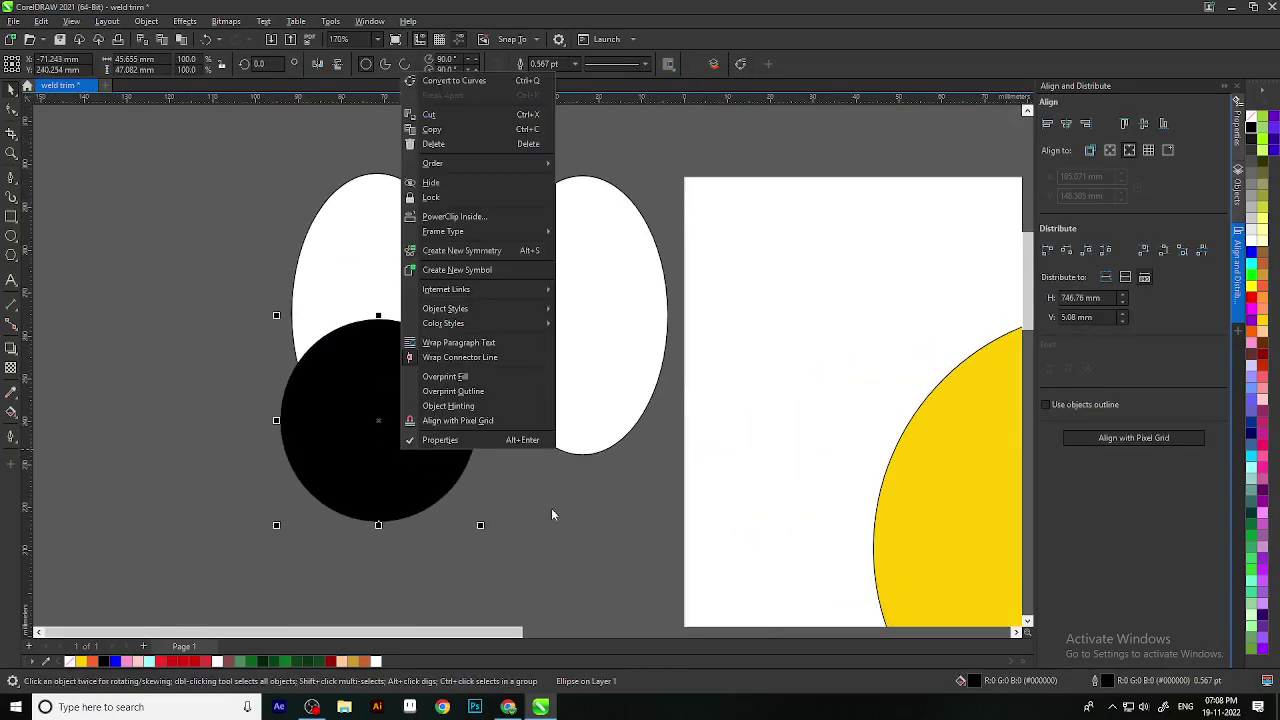
{"action": "left_click", "coordinate": [536, 496]}
{"action": "scroll", "coordinate": [397, 434], "scroll_direction": "down", "scroll_amount": 2}
{"action": "left_click", "coordinate": [375, 417]}
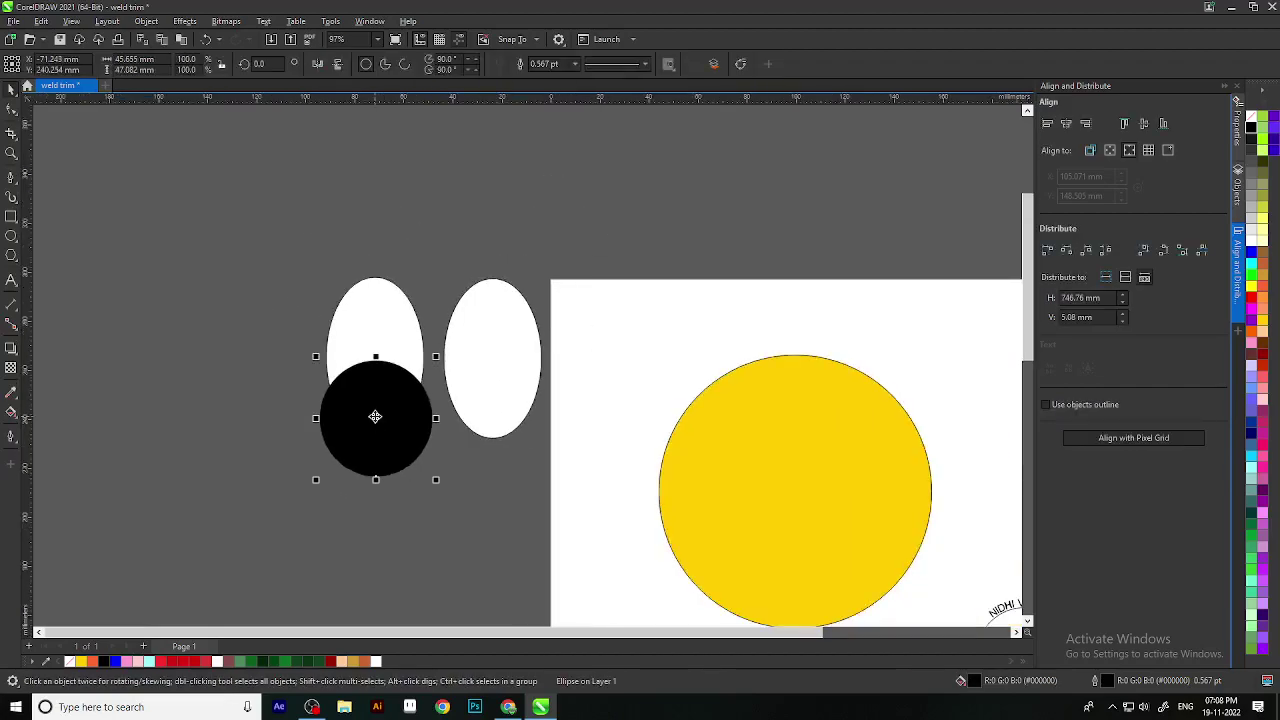
{"action": "left_click_drag", "start_coordinate": [378, 417], "coordinate": [491, 482]}
{"action": "key", "text": "ctrl+z"}
{"action": "left_click", "coordinate": [508, 352]}
{"action": "key", "text": "Delete"}
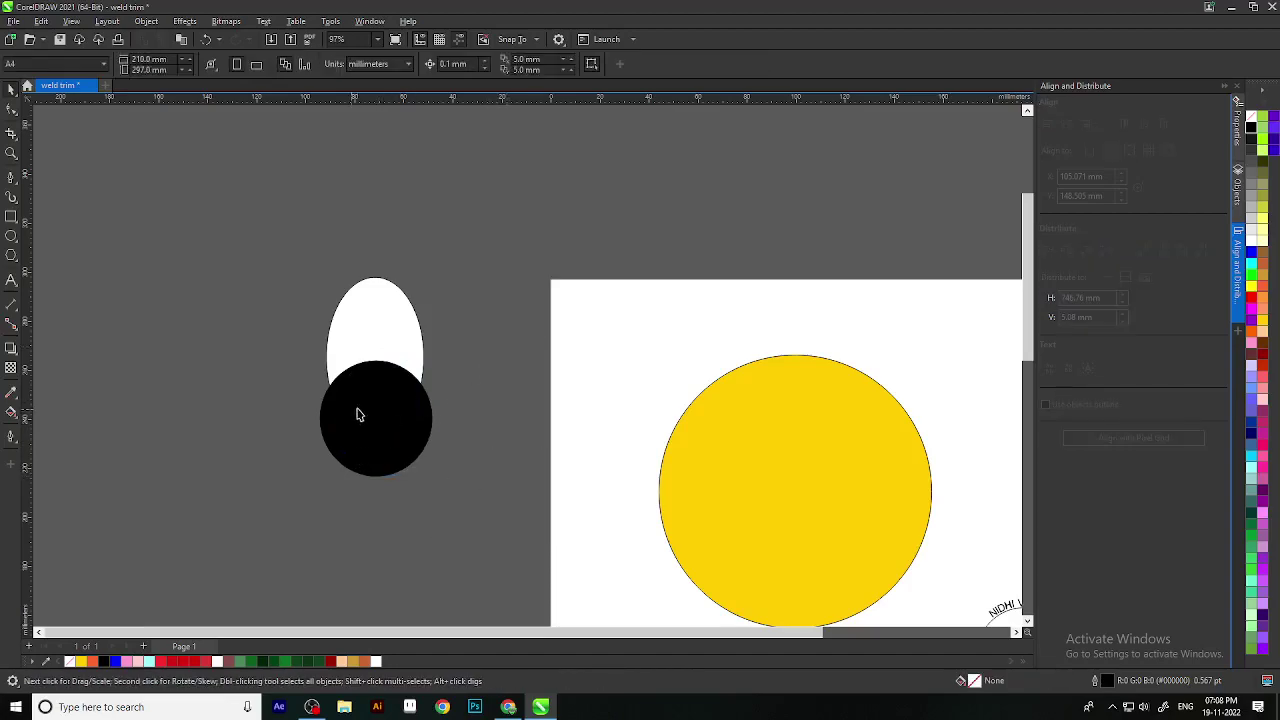
Step: Trim a bite from the white ellipse's lower edge using the black circle
{"action": "left_click_drag", "start_coordinate": [488, 533], "coordinate": [313, 262]}
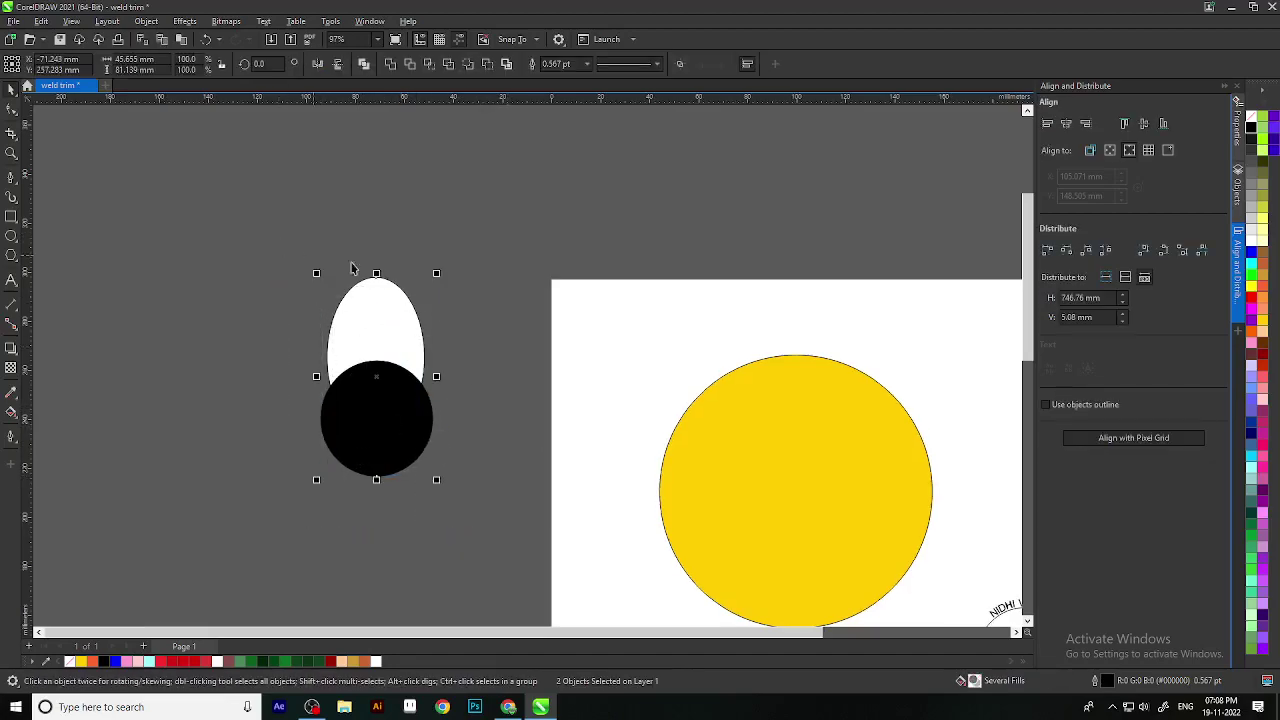
{"action": "left_click", "coordinate": [430, 63]}
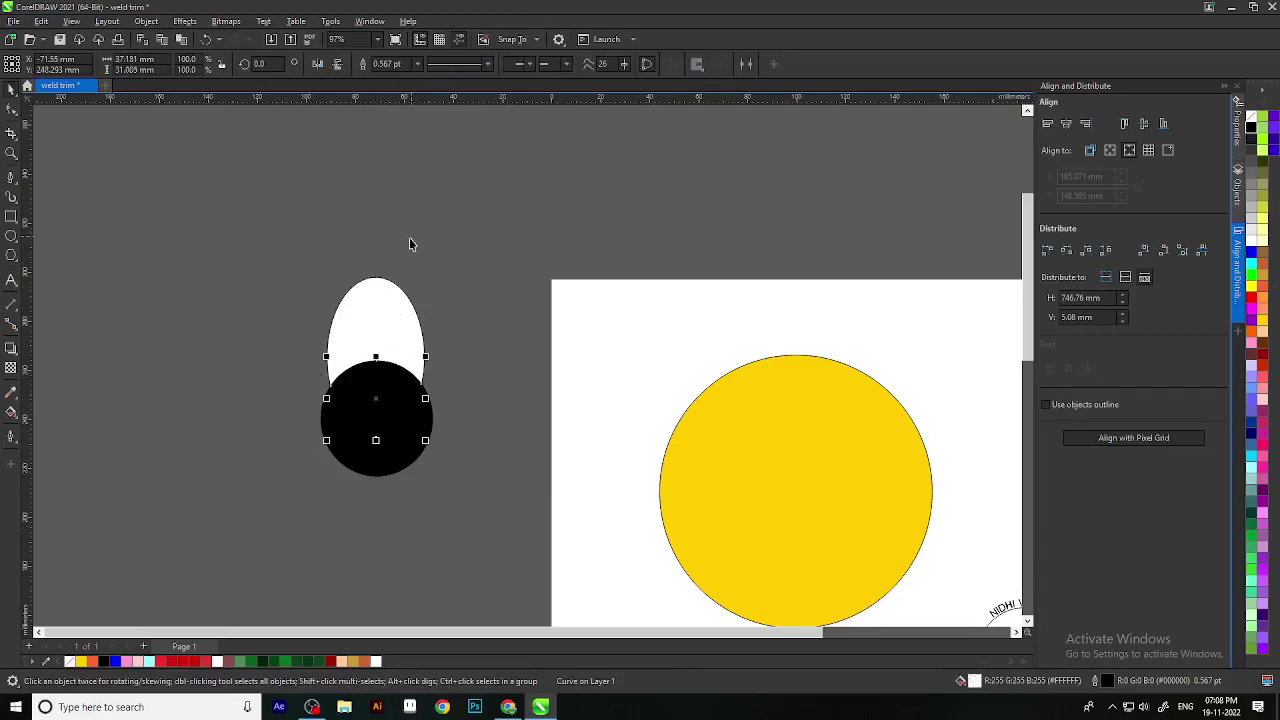
{"action": "key", "text": "ctrl+a"}
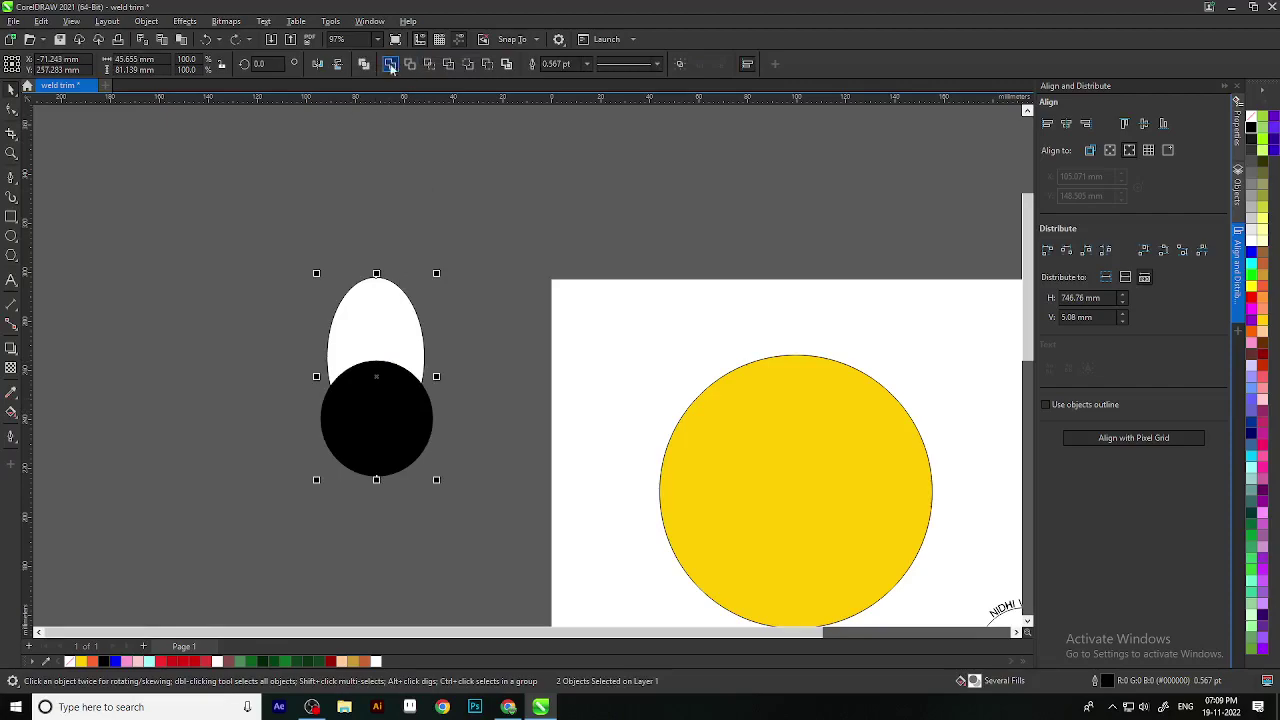
{"action": "scroll", "coordinate": [383, 349], "scroll_direction": "up", "scroll_amount": 1}
{"action": "scroll", "coordinate": [390, 451], "scroll_direction": "down", "scroll_amount": 1}
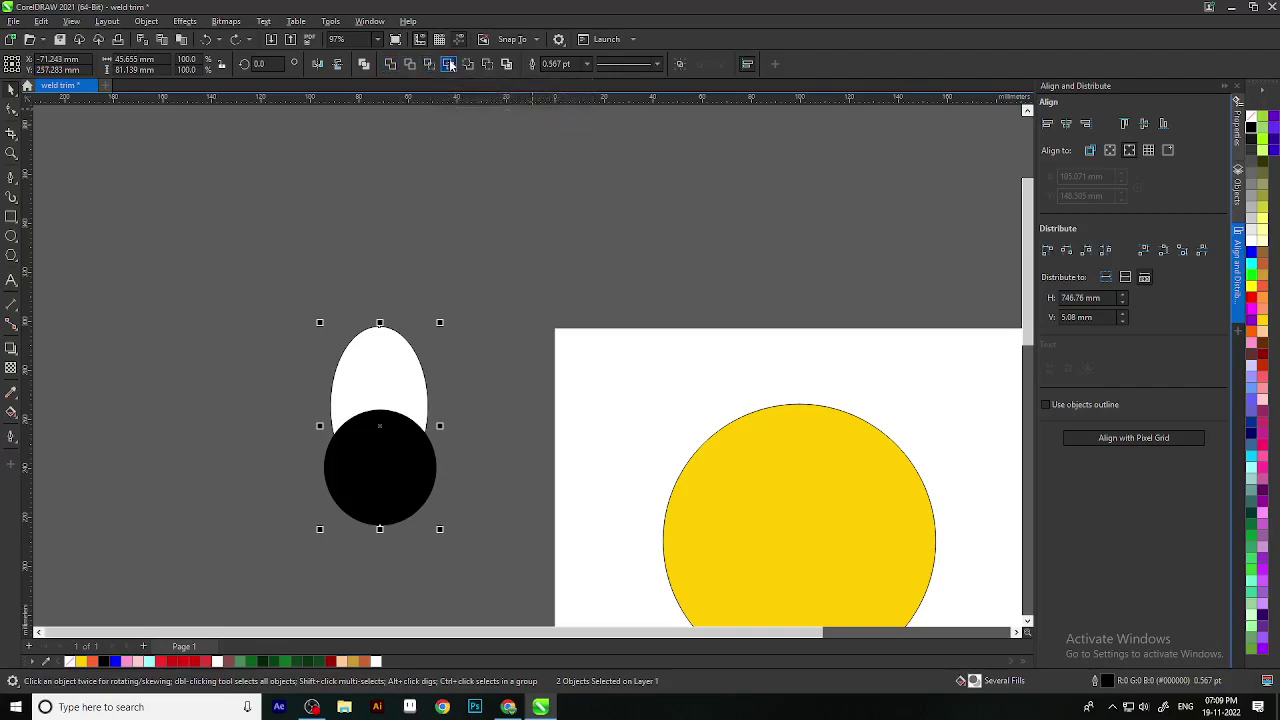
{"action": "left_click_drag", "start_coordinate": [399, 439], "coordinate": [373, 506]}
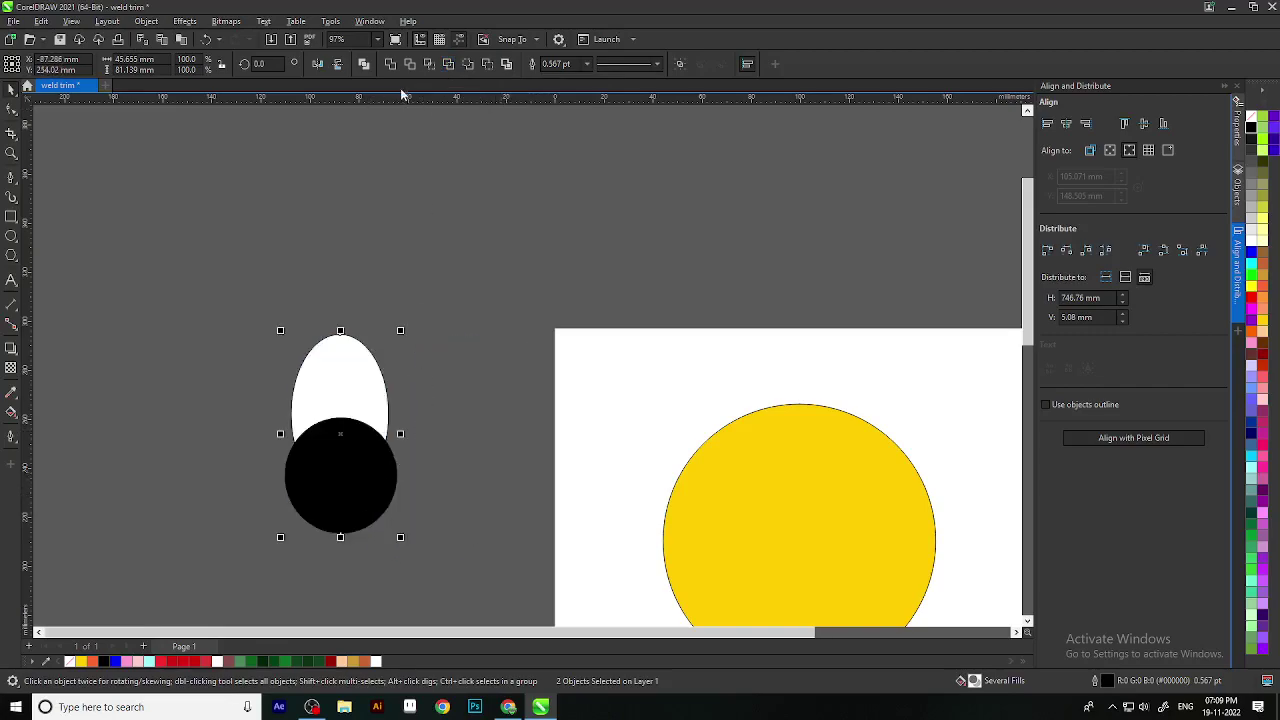
{"action": "left_click", "coordinate": [433, 63]}
Step: Scale the black pupil to 79.4% and settle it into the ellipse's trimmed bite
{"action": "left_click", "coordinate": [474, 289]}
{"action": "left_click_drag", "start_coordinate": [331, 516], "coordinate": [503, 438]}
{"action": "left_click_drag", "start_coordinate": [543, 495], "coordinate": [338, 430]}
{"action": "left_click_drag", "start_coordinate": [377, 474], "coordinate": [396, 532]}
{"action": "mouse_move", "coordinate": [354, 441]}
{"action": "left_mouse_down"}
{"action": "mouse_move", "coordinate": [343, 460]}
{"action": "mouse_move", "coordinate": [353, 450]}
{"action": "left_mouse_up"}
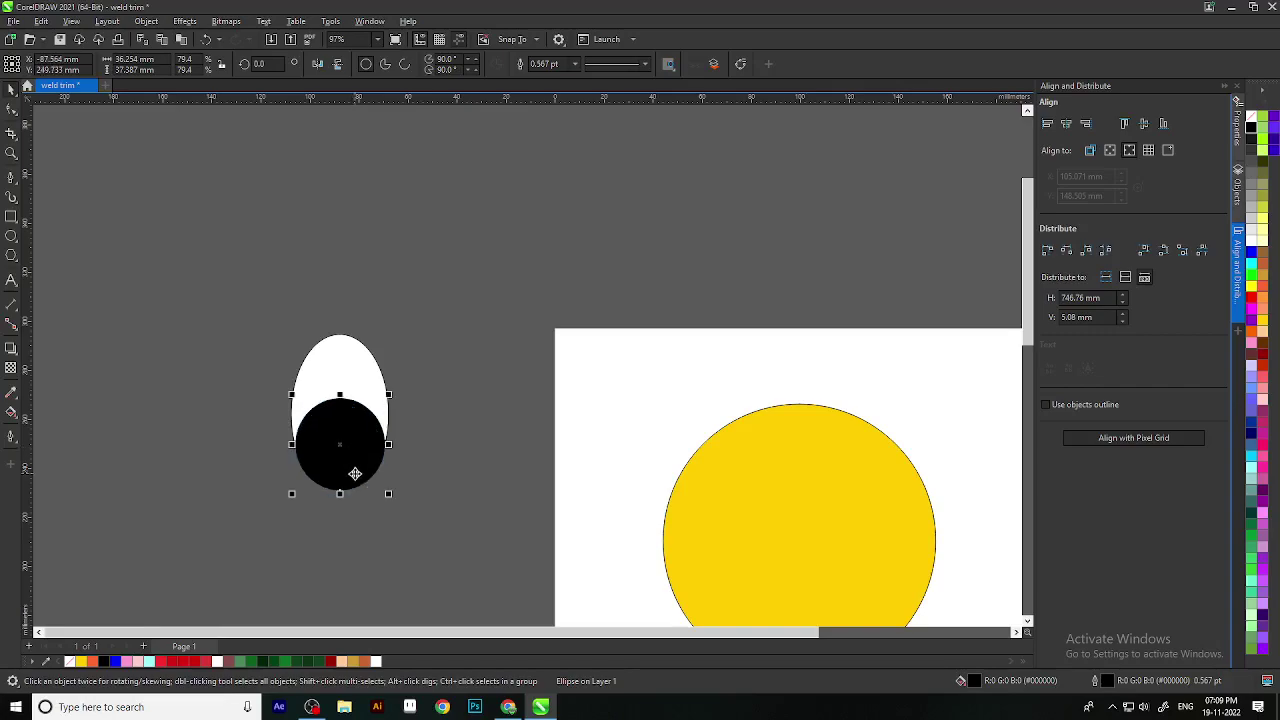
{"action": "scroll", "coordinate": [354, 473], "scroll_direction": "up", "scroll_amount": 1}
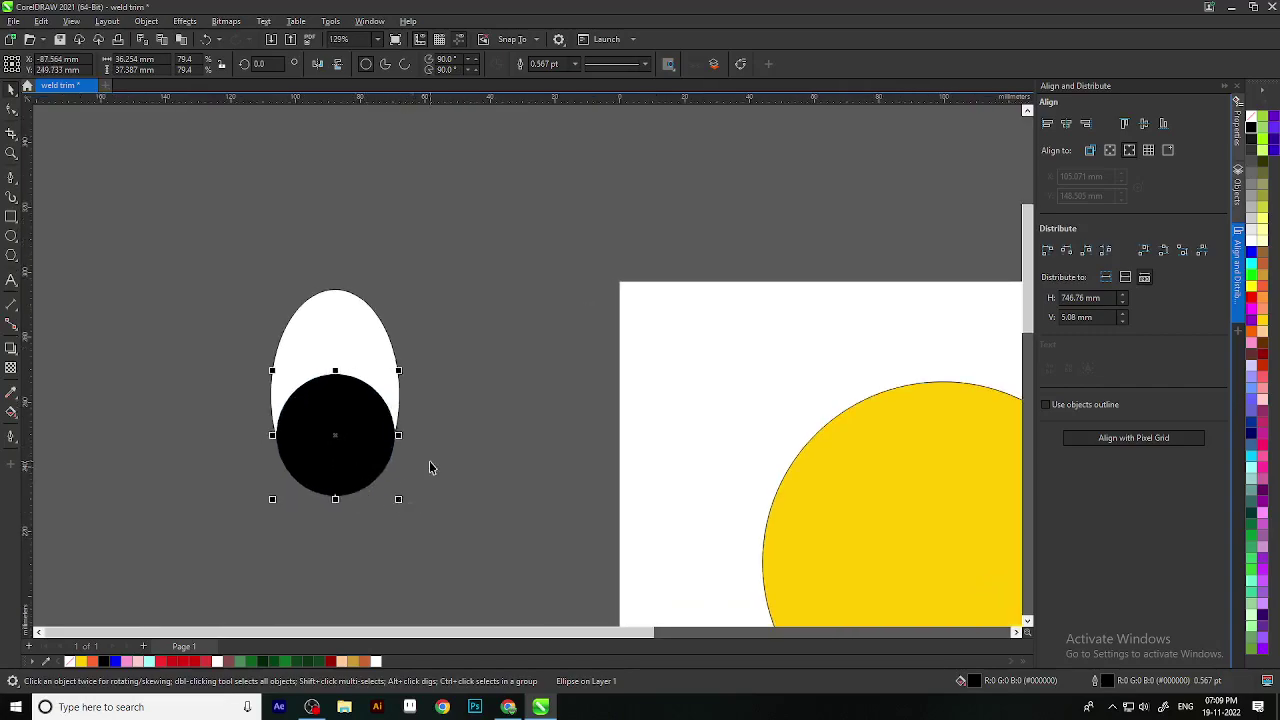
{"action": "left_click", "coordinate": [429, 467]}
{"action": "scroll", "coordinate": [420, 480], "scroll_direction": "down", "scroll_amount": 4}
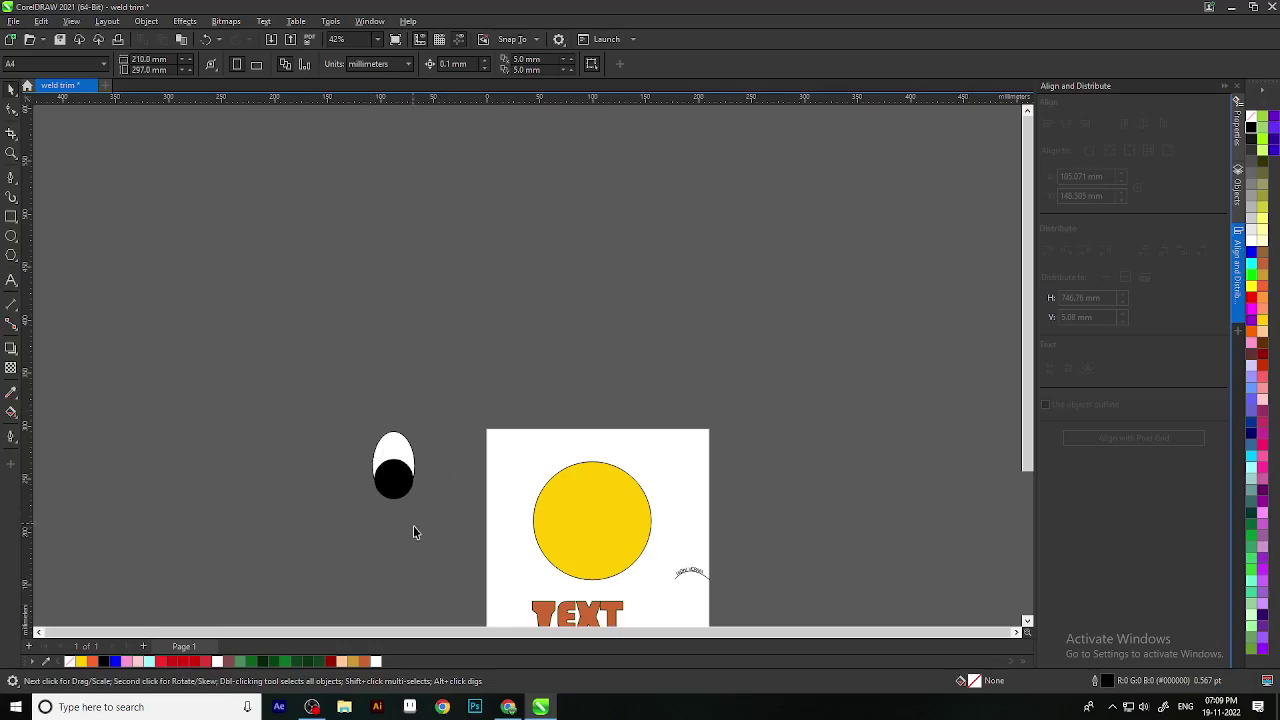
Step: Group the three eye pieces with Ctrl+G and move the group into the yellow face
{"action": "left_click_drag", "start_coordinate": [322, 406], "coordinate": [426, 575]}
{"action": "key", "text": "ctrl+g"}
{"action": "left_click", "coordinate": [429, 549]}
{"action": "scroll", "coordinate": [411, 494], "scroll_direction": "up", "scroll_amount": 2}
{"action": "left_click_drag", "start_coordinate": [391, 440], "coordinate": [748, 505]}
{"action": "scroll", "coordinate": [700, 450], "scroll_direction": "down", "scroll_amount": 1}
Step: Scale the eye group down and drop a copy beside it so the face has two eyes
{"action": "scroll", "coordinate": [690, 447], "scroll_direction": "up", "scroll_amount": 2}
{"action": "left_click_drag", "start_coordinate": [680, 447], "coordinate": [643, 354]}
{"action": "scroll", "coordinate": [640, 390], "scroll_direction": "up", "scroll_amount": 2}
{"action": "left_click_drag", "start_coordinate": [589, 416], "coordinate": [660, 344]}
{"action": "key", "text": "Escape"}
{"action": "scroll", "coordinate": [718, 400], "scroll_direction": "down", "scroll_amount": 4}
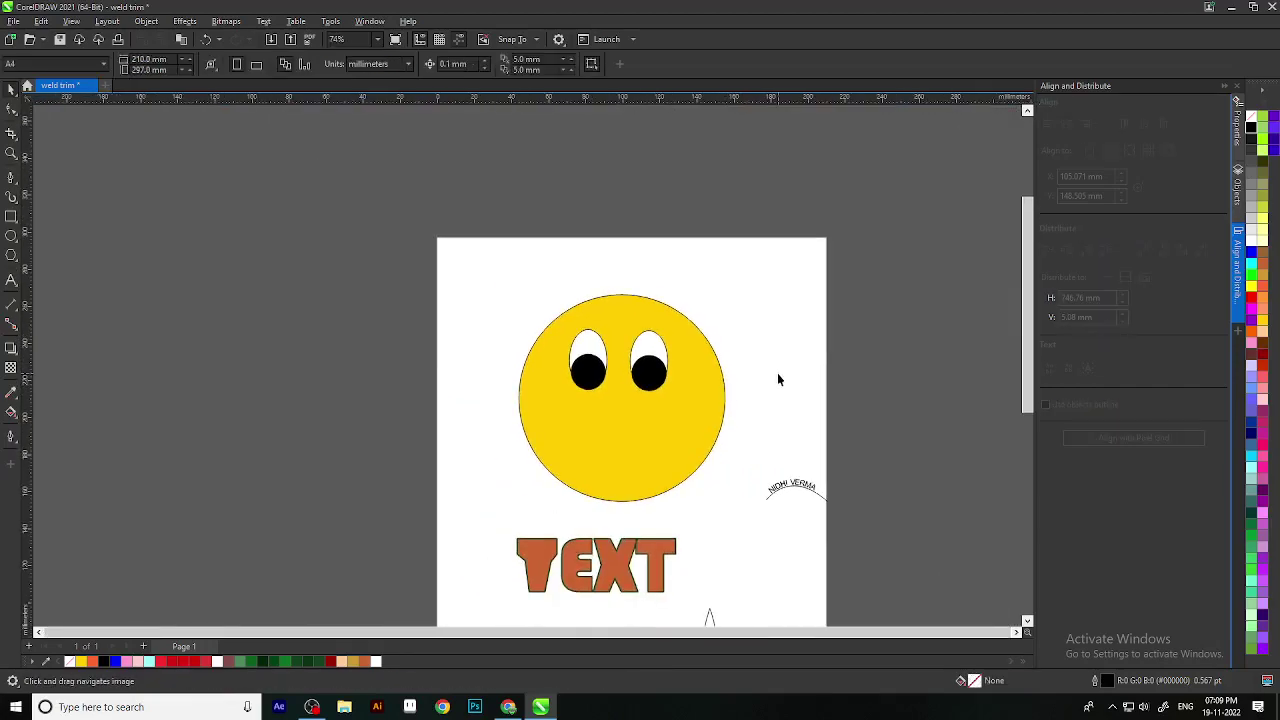
{"action": "scroll", "coordinate": [674, 424], "scroll_direction": "up", "scroll_amount": 2}
{"action": "left_click", "coordinate": [641, 335]}
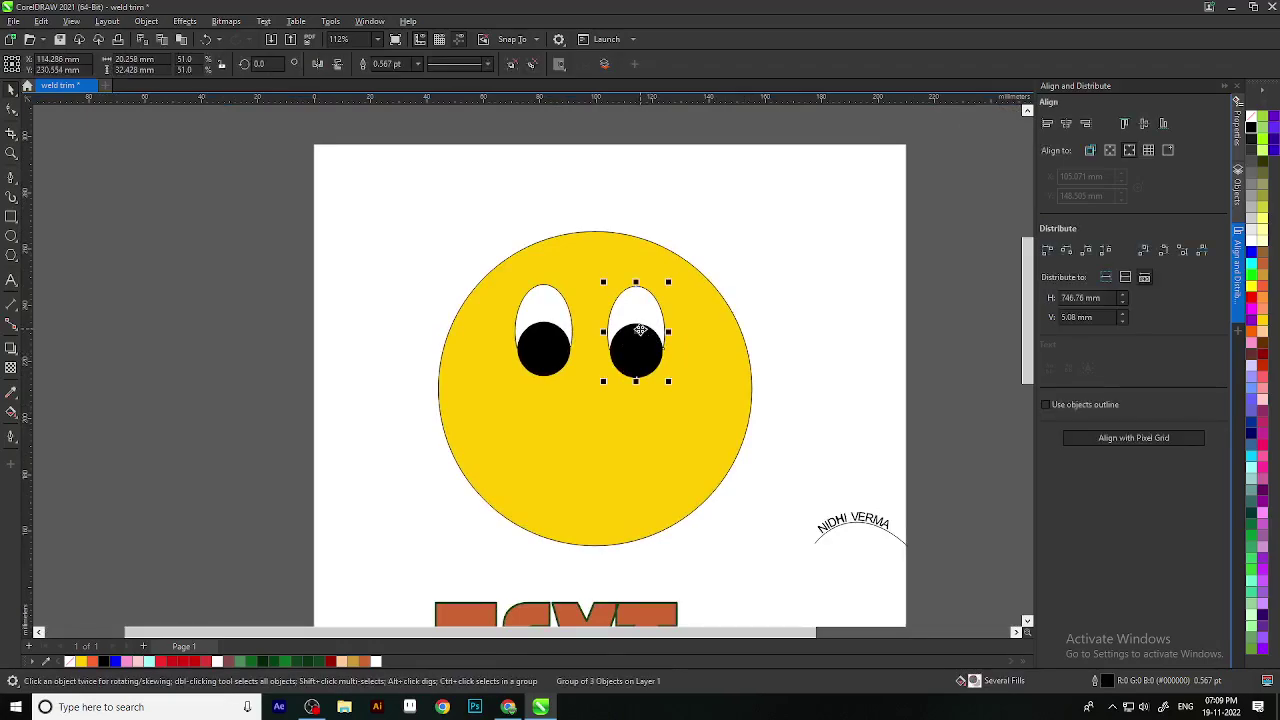
{"action": "left_click", "coordinate": [874, 350]}
{"action": "scroll", "coordinate": [686, 482], "scroll_direction": "down", "scroll_amount": 1}
{"action": "left_click_drag", "start_coordinate": [686, 482], "coordinate": [680, 443]}
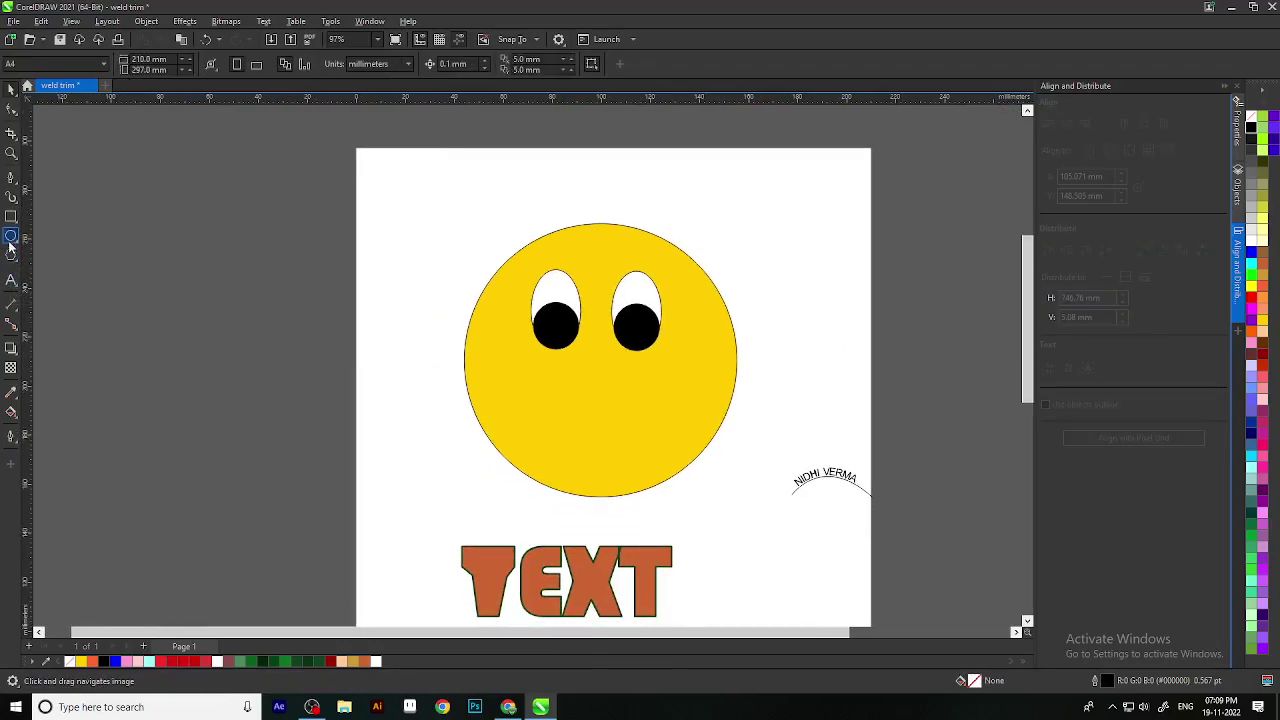
Step: Draw a large circle to the left of the page with the Ellipse tool
{"action": "left_click", "coordinate": [11, 236]}
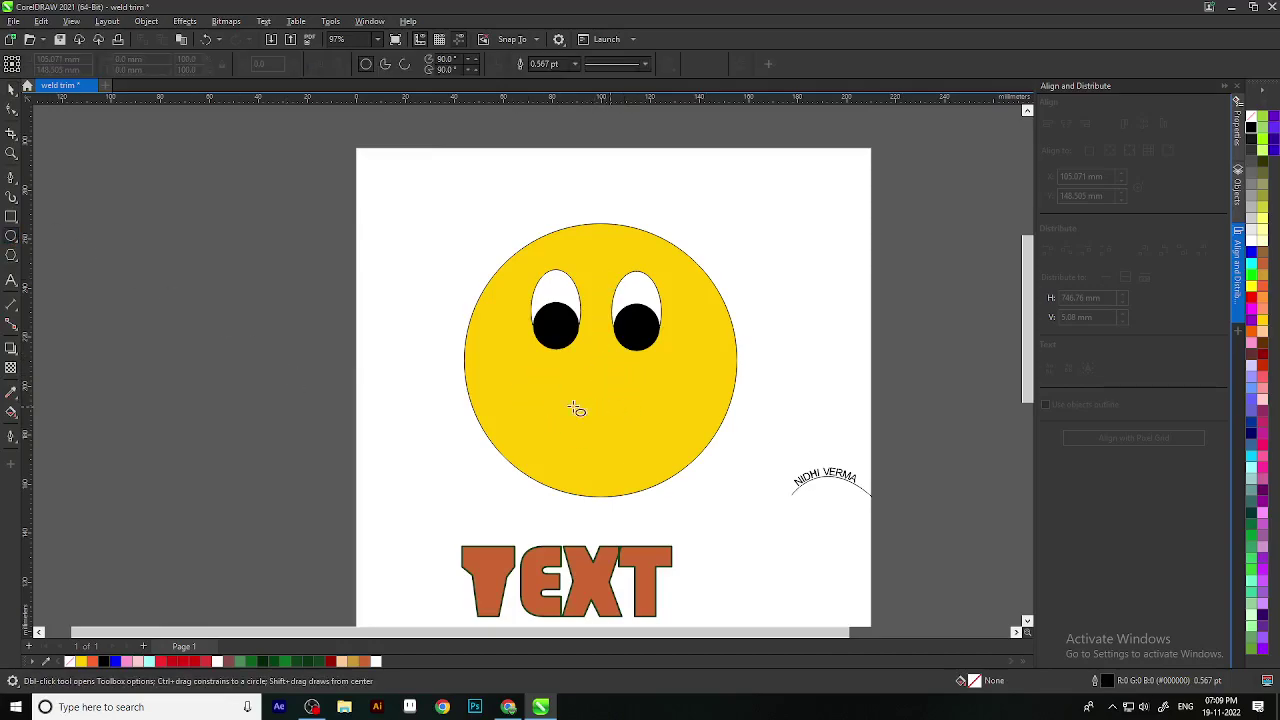
{"action": "mouse_move", "coordinate": [158, 324]}
{"action": "left_mouse_down"}
{"action": "mouse_move", "coordinate": [343, 523]}
{"action": "mouse_move", "coordinate": [394, 551]}
{"action": "left_mouse_up"}
{"action": "left_click", "coordinate": [13, 93]}
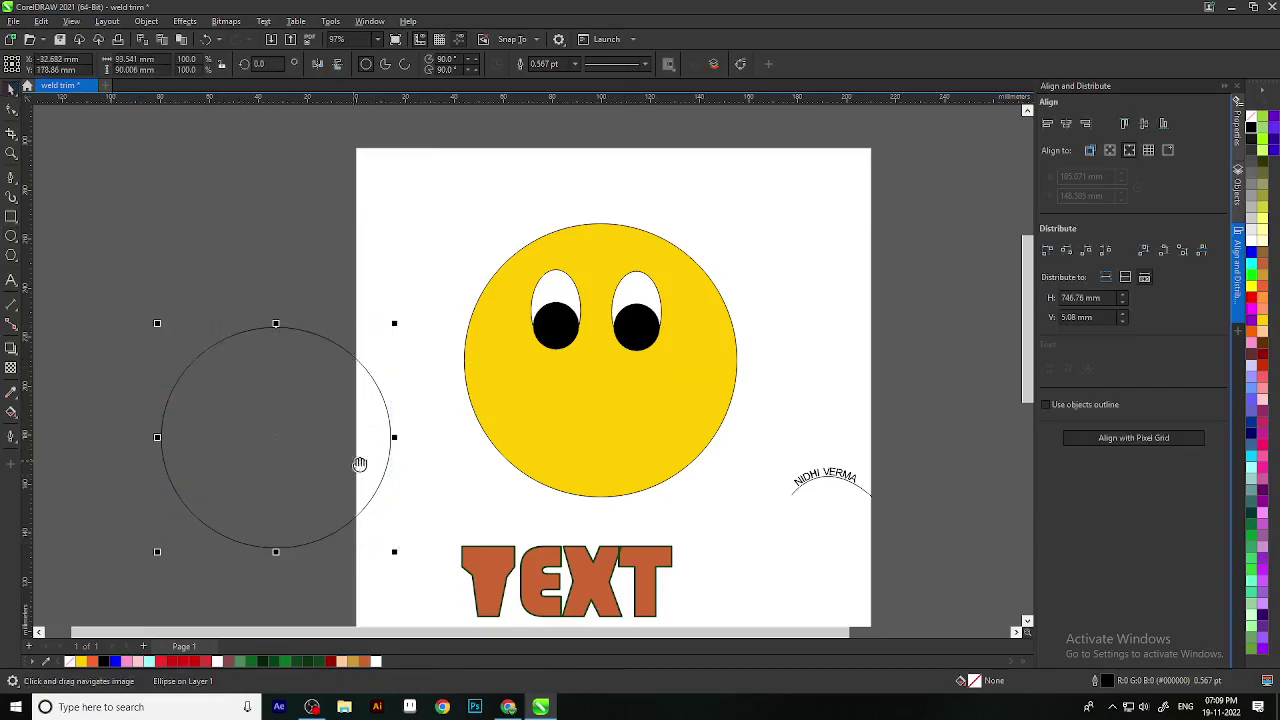
{"action": "left_click_drag", "start_coordinate": [357, 463], "coordinate": [415, 420]}
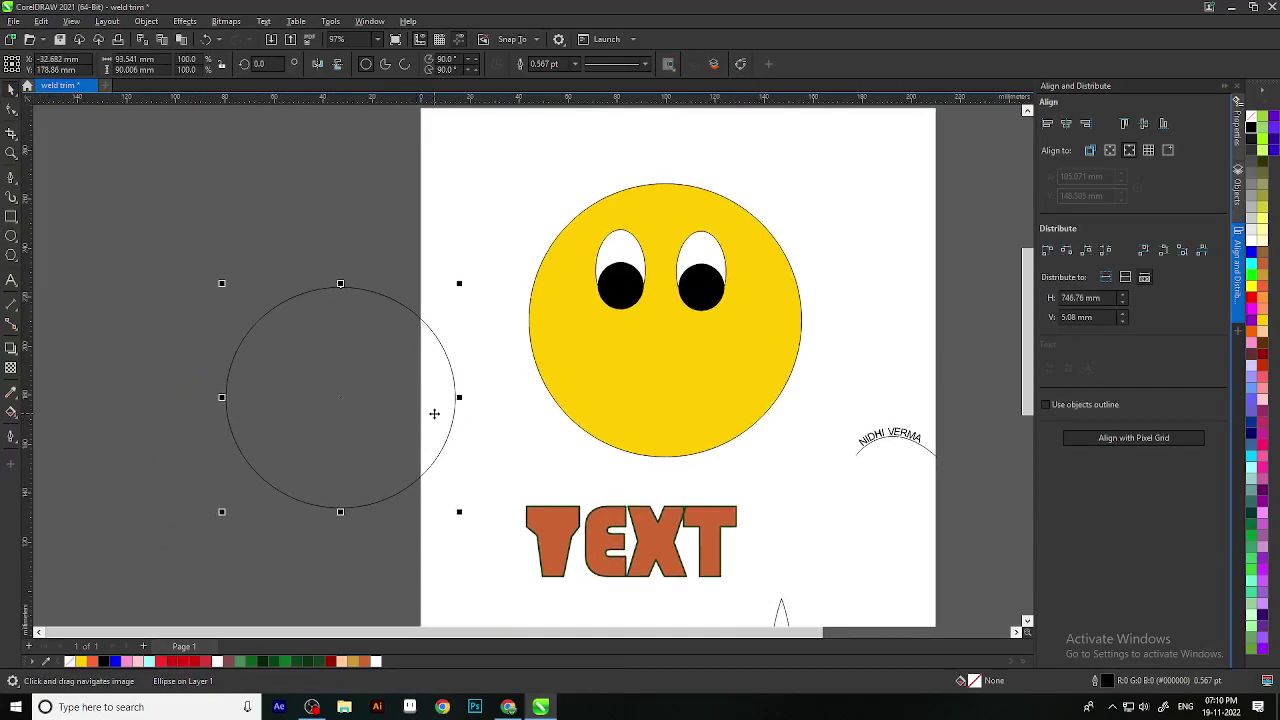
{"action": "scroll", "coordinate": [85, 346], "scroll_direction": "down", "scroll_amount": 3}
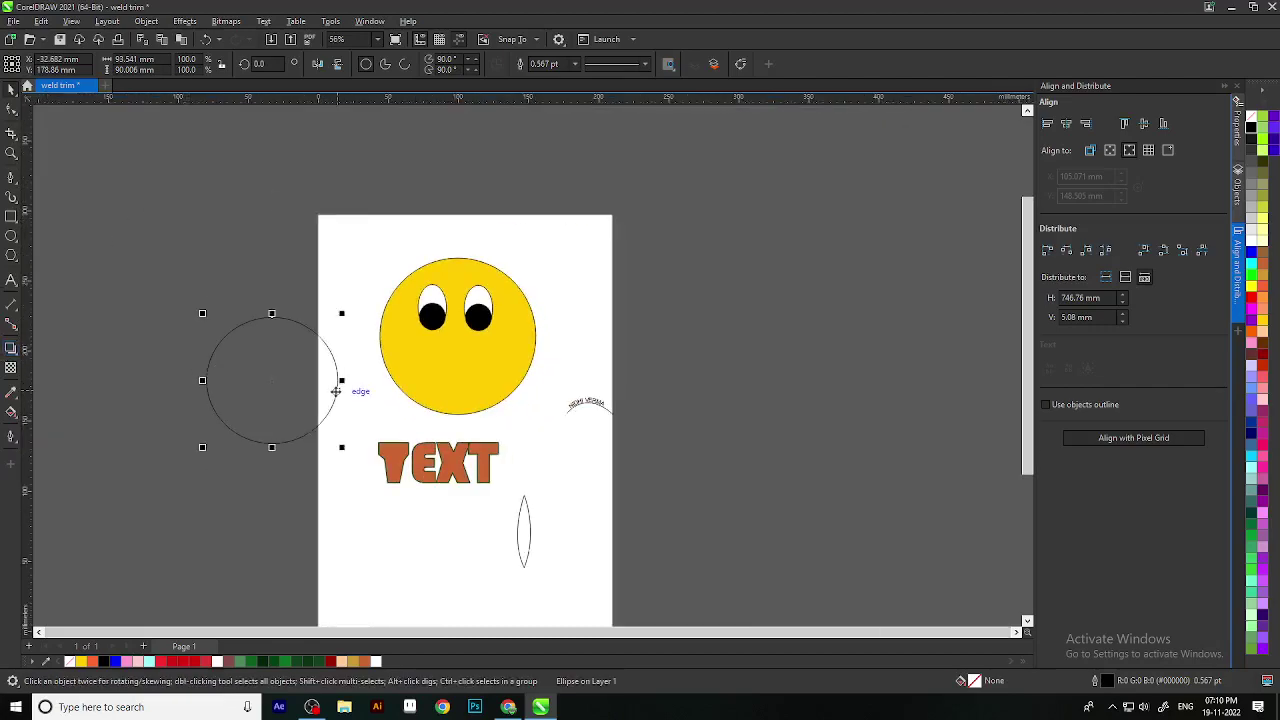
{"action": "scroll", "coordinate": [445, 383], "scroll_direction": "left", "scroll_amount": 2}
Step: Enlarge the circle, offset a copy slightly upward, and select both circles
{"action": "left_click", "coordinate": [349, 269]}
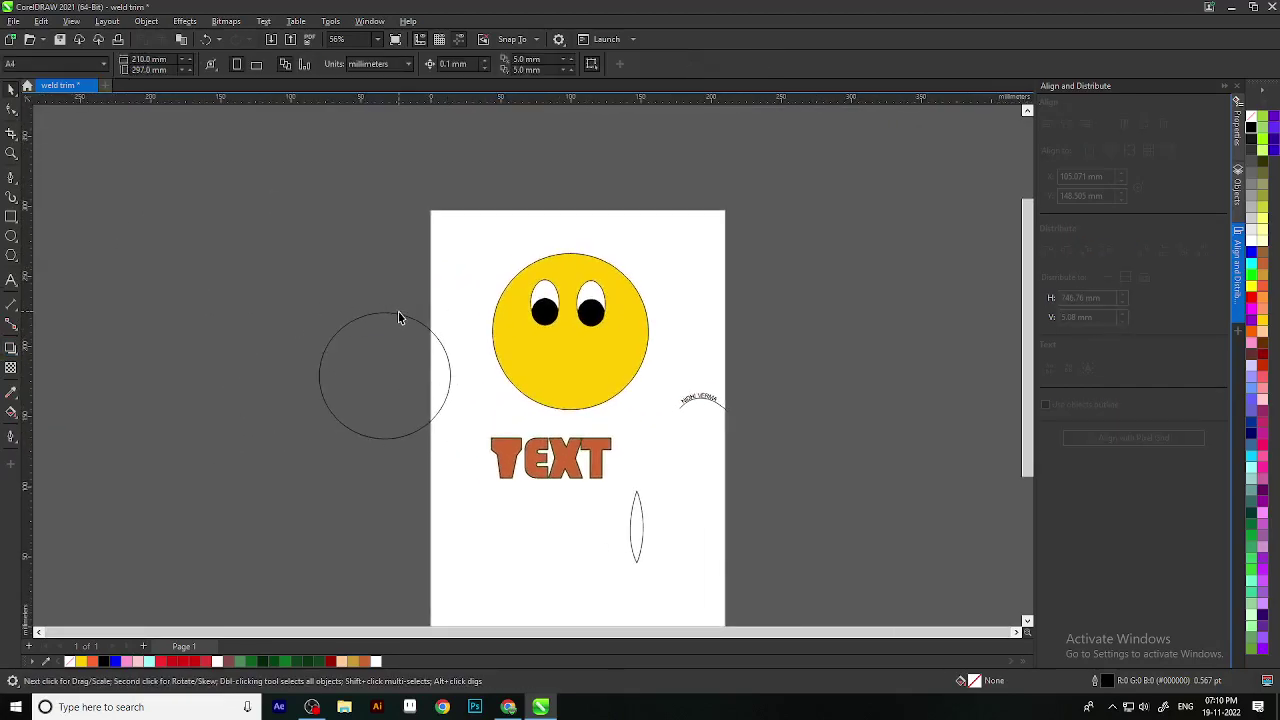
{"action": "left_click", "coordinate": [402, 317]}
{"action": "mouse_move", "coordinate": [455, 444]}
{"action": "left_mouse_down"}
{"action": "mouse_move", "coordinate": [471, 497]}
{"action": "mouse_move", "coordinate": [470, 460]}
{"action": "left_mouse_up"}
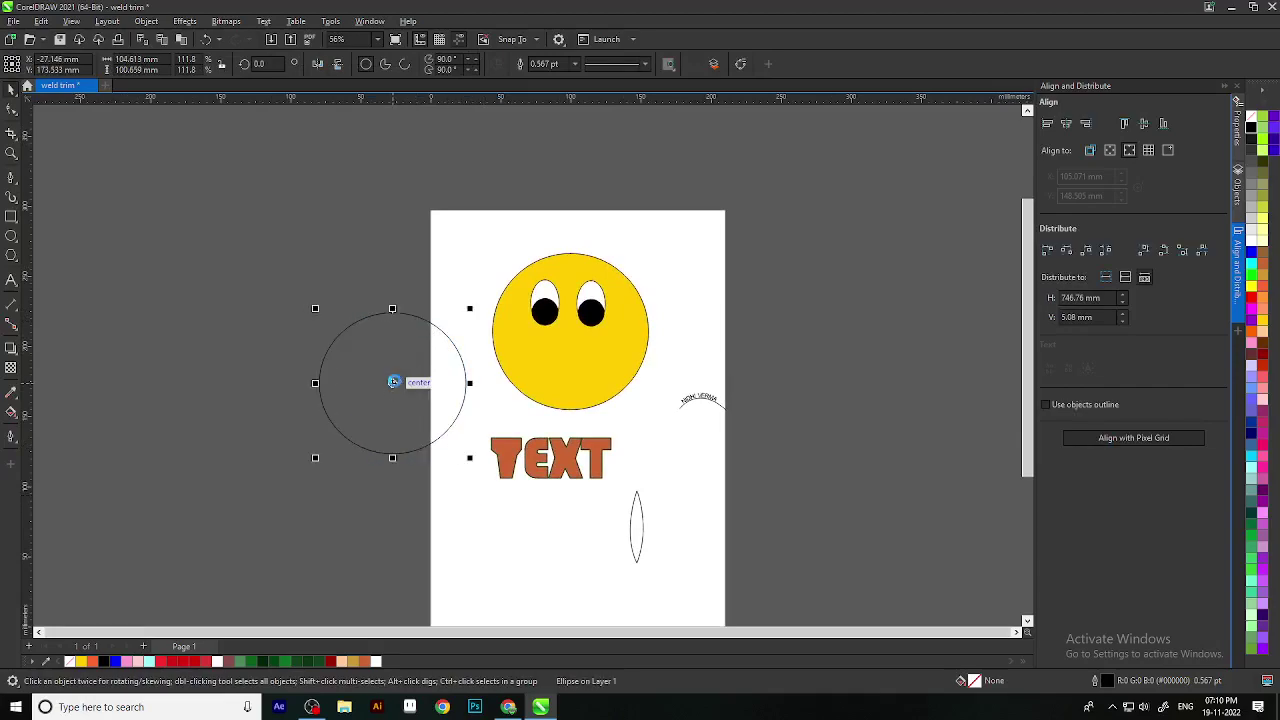
{"action": "mouse_move", "coordinate": [394, 382]}
{"action": "left_mouse_down"}
{"action": "mouse_move", "coordinate": [403, 346]}
{"action": "mouse_move", "coordinate": [398, 366]}
{"action": "left_mouse_up"}
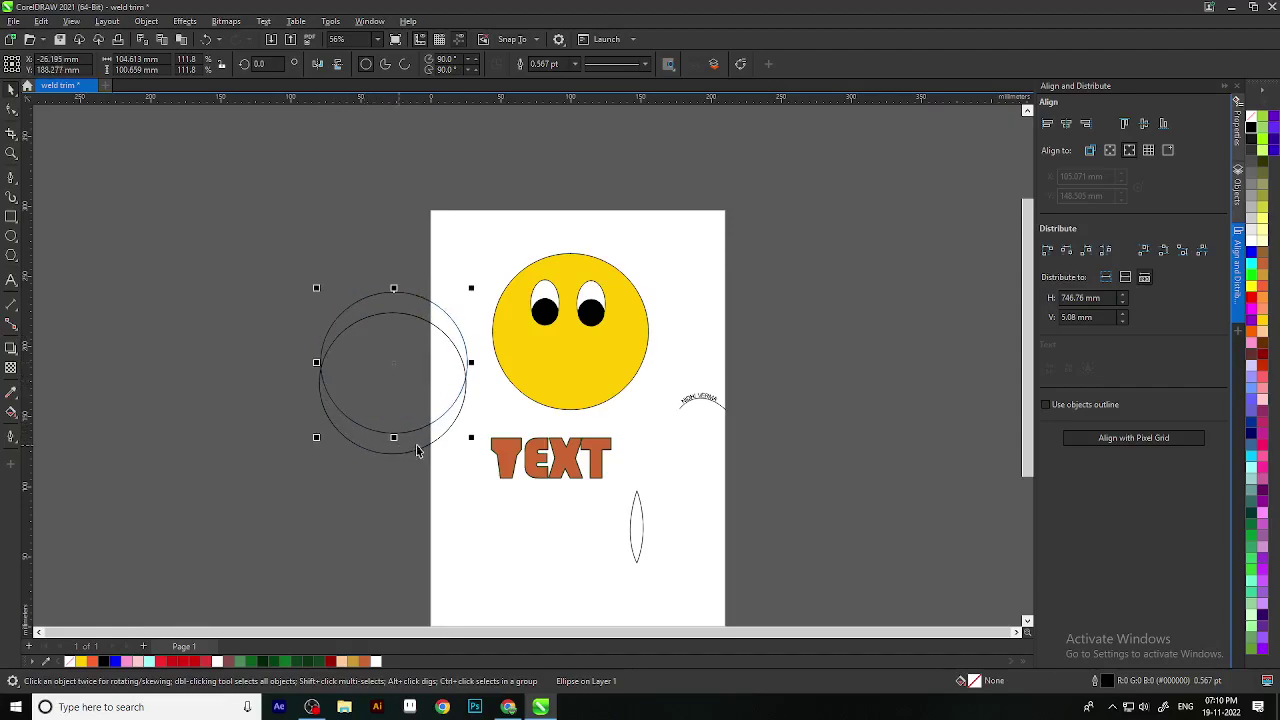
{"action": "scroll", "coordinate": [348, 450], "scroll_direction": "up", "scroll_amount": 1}
{"action": "mouse_move", "coordinate": [255, 222]}
{"action": "left_mouse_down"}
{"action": "mouse_move", "coordinate": [504, 550]}
{"action": "mouse_move", "coordinate": [491, 542]}
{"action": "left_mouse_up"}
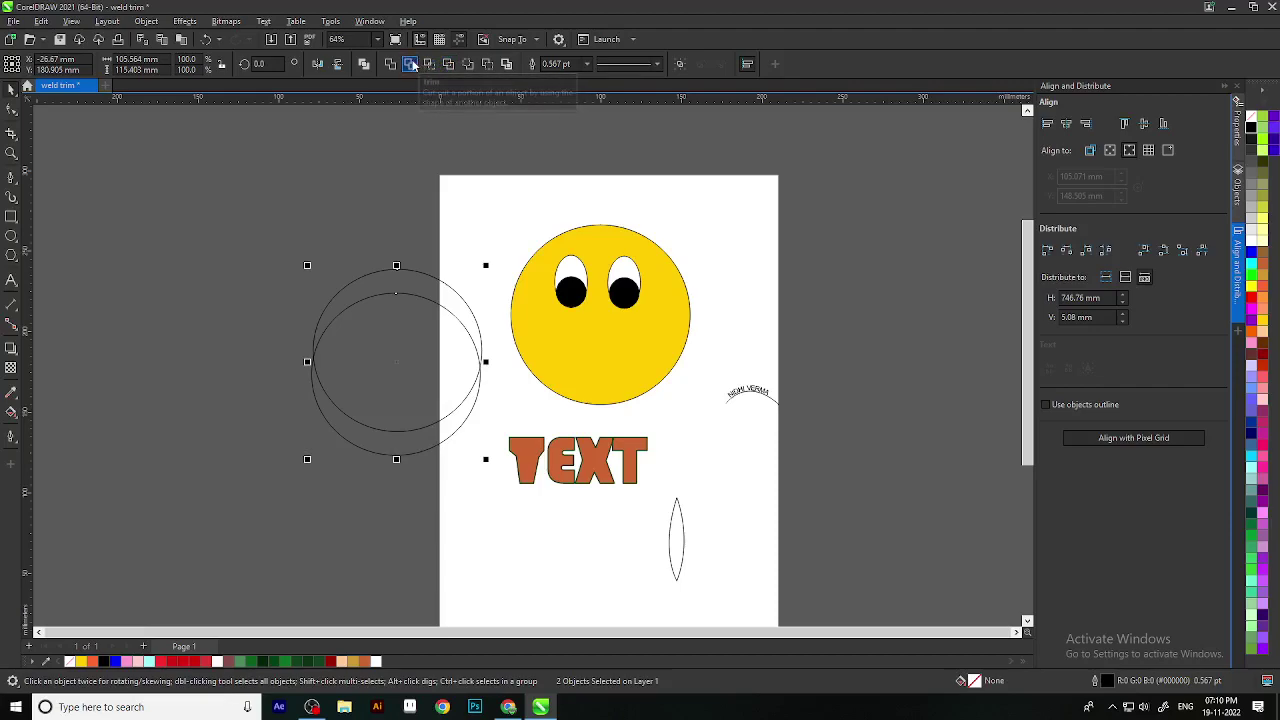
Step: Trim the lower circle into a crescent and place it half-size in the face as a smile
{"action": "left_click", "coordinate": [411, 64]}
{"action": "left_click_drag", "start_coordinate": [400, 444], "coordinate": [400, 508]}
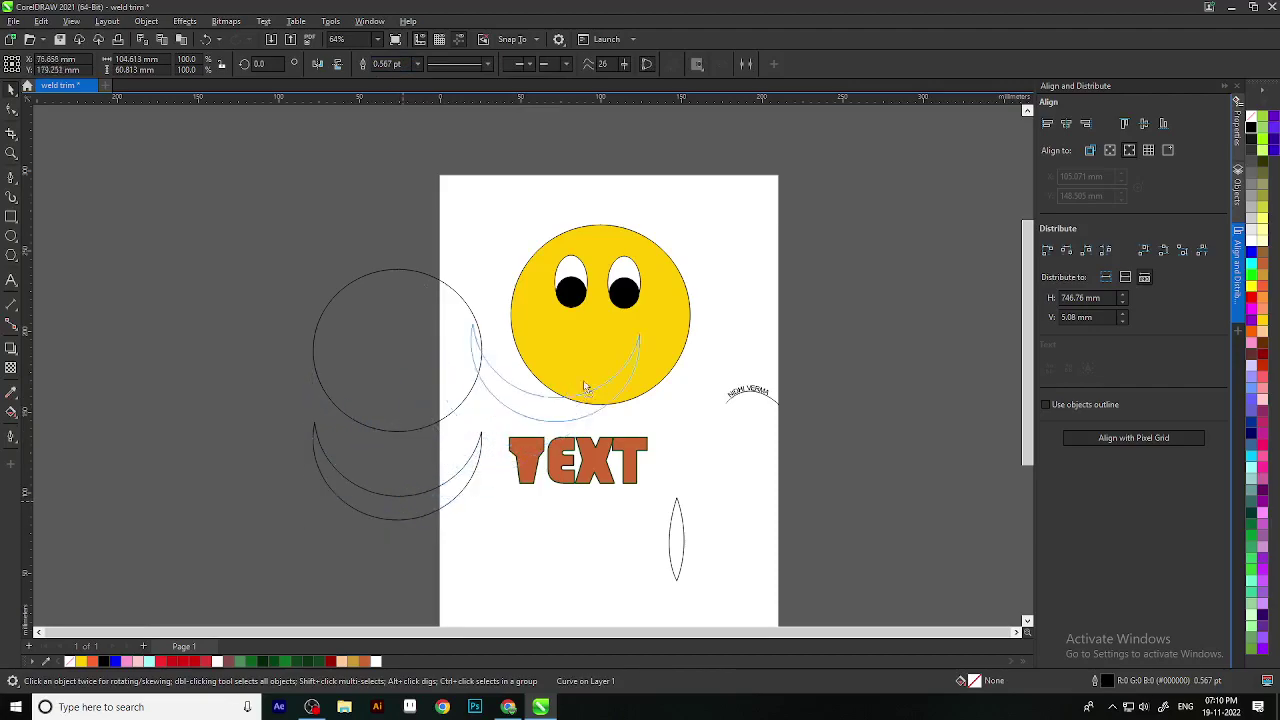
{"action": "left_click_drag", "start_coordinate": [423, 508], "coordinate": [338, 560]}
{"action": "left_click_drag", "start_coordinate": [294, 515], "coordinate": [585, 383]}
{"action": "left_click_drag", "start_coordinate": [298, 520], "coordinate": [600, 357]}
{"action": "scroll", "coordinate": [600, 357], "scroll_direction": "up", "scroll_amount": 2}
{"action": "left_click", "coordinate": [635, 396]}
Step: Select both eyes and reposition them together in the face
{"action": "left_click", "coordinate": [365, 318]}
{"action": "left_click", "coordinate": [458, 333], "text": "shift"}
{"action": "left_click_drag", "start_coordinate": [466, 334], "coordinate": [470, 333]}
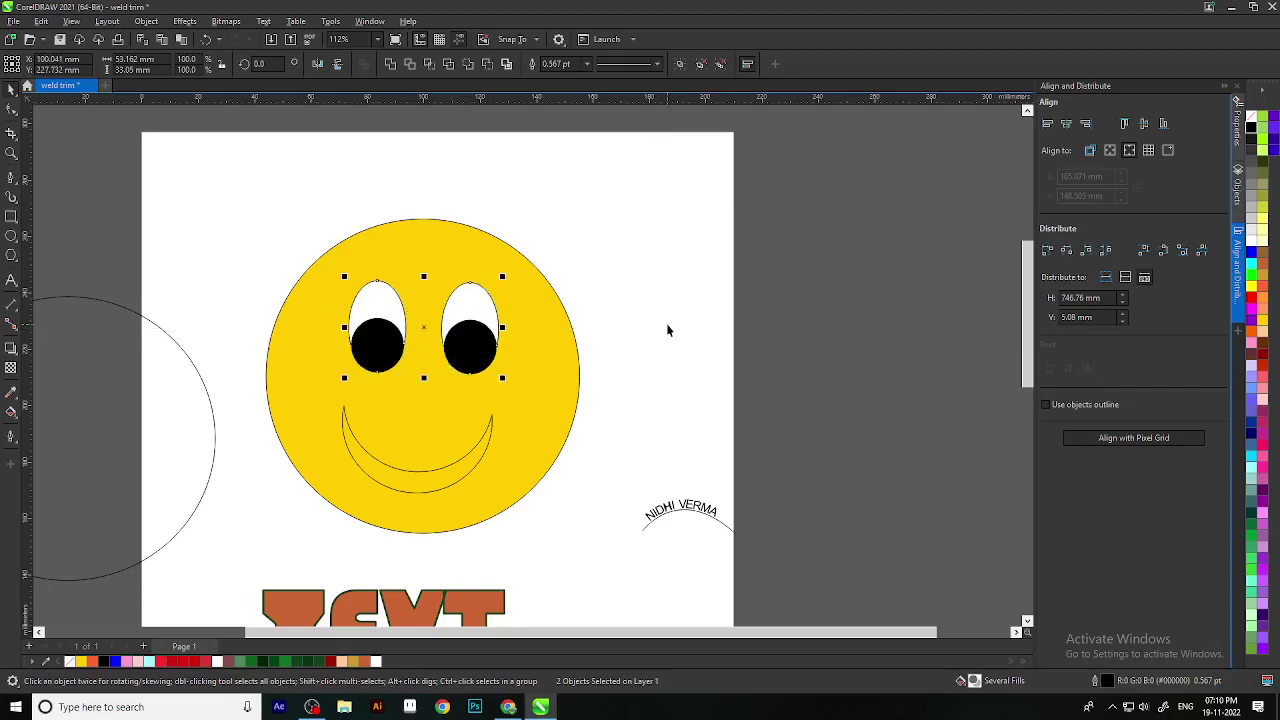
{"action": "left_click", "coordinate": [666, 323]}
{"action": "scroll", "coordinate": [444, 482], "scroll_direction": "up", "scroll_amount": 1}
Step: Fill the smile crescent white, after trying dark red and light grey
{"action": "left_click", "coordinate": [443, 472]}
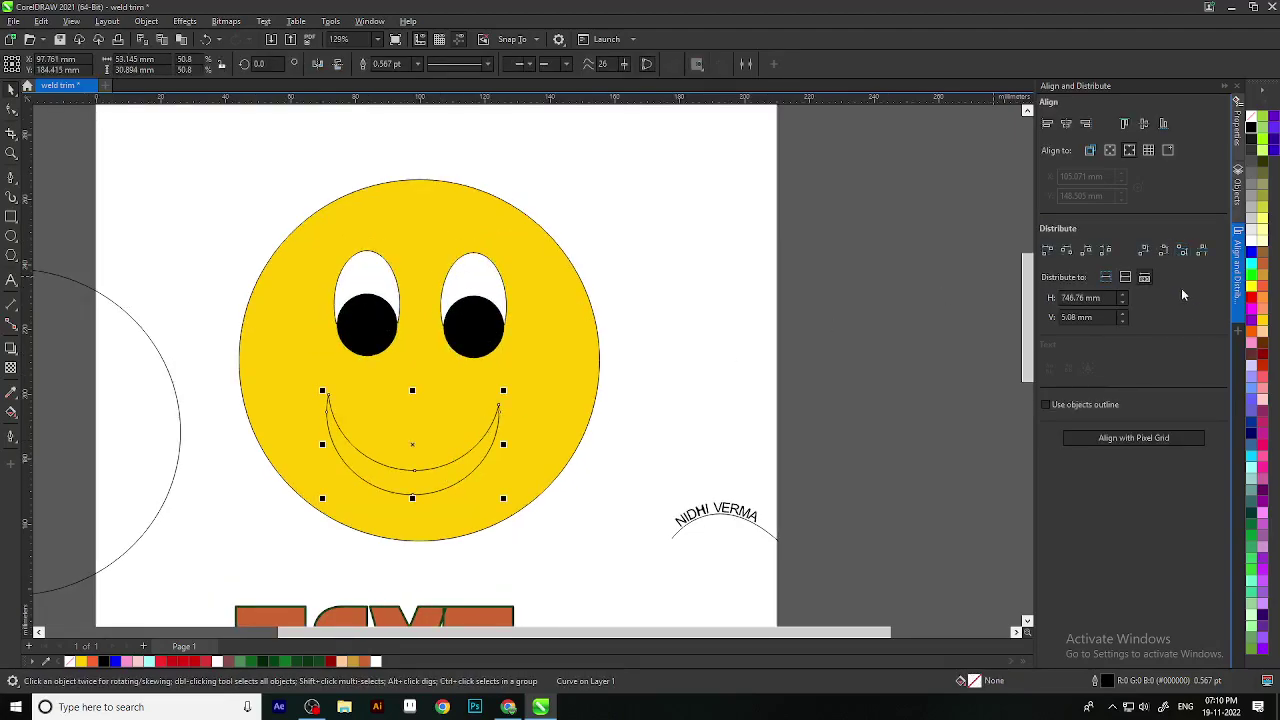
{"action": "left_click", "coordinate": [1263, 352]}
{"action": "scroll", "coordinate": [651, 428], "scroll_direction": "down", "scroll_amount": 3}
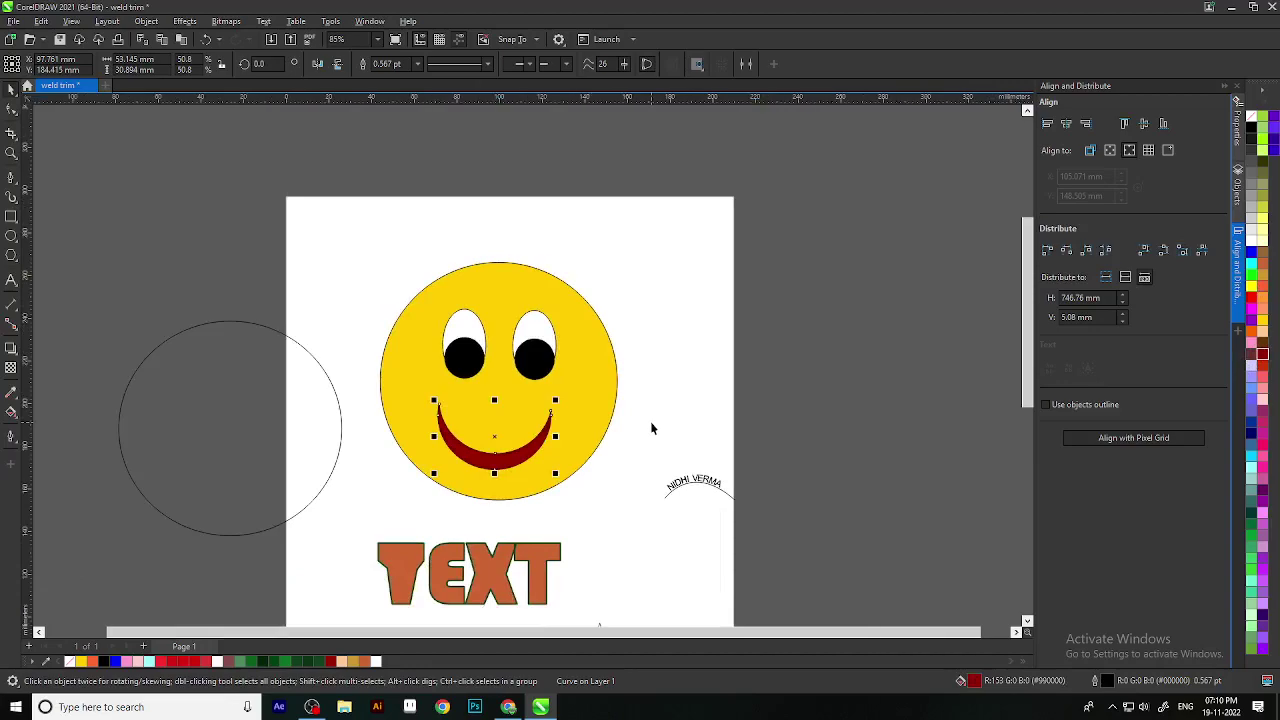
{"action": "left_click", "coordinate": [1251, 239]}
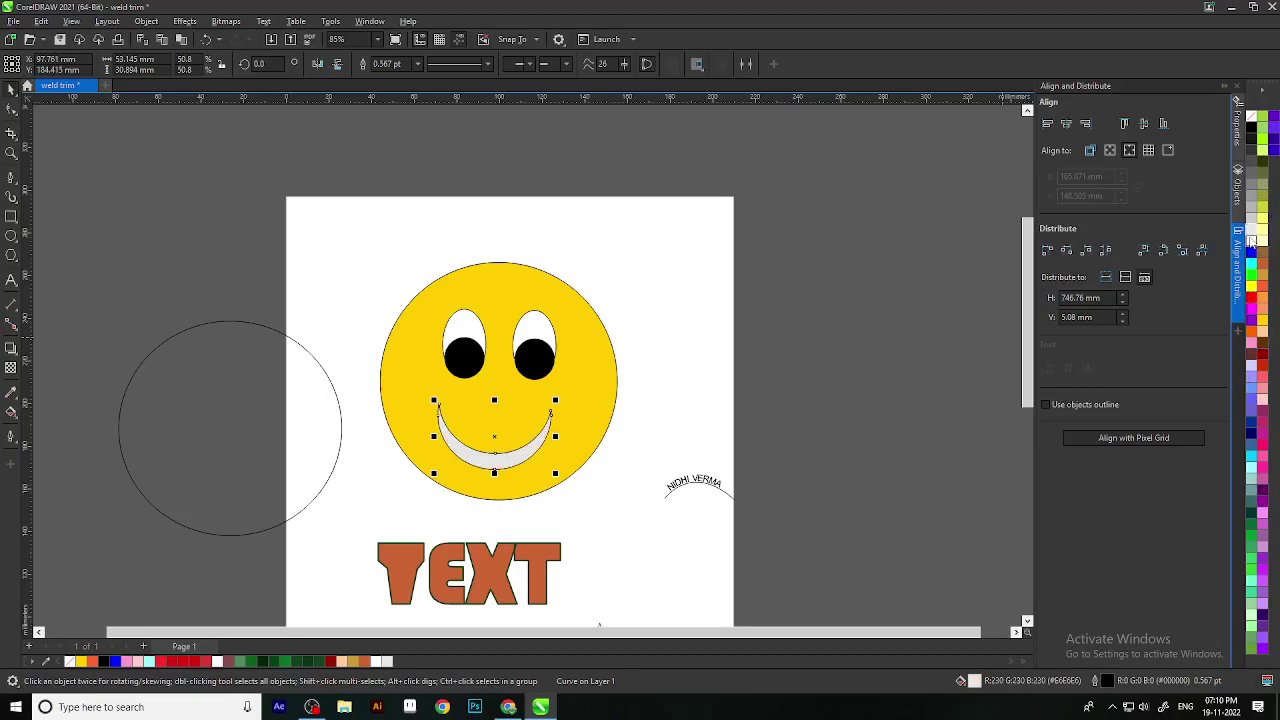
{"action": "left_click", "coordinate": [1251, 229]}
{"action": "scroll", "coordinate": [646, 460], "scroll_direction": "up", "scroll_amount": 3}
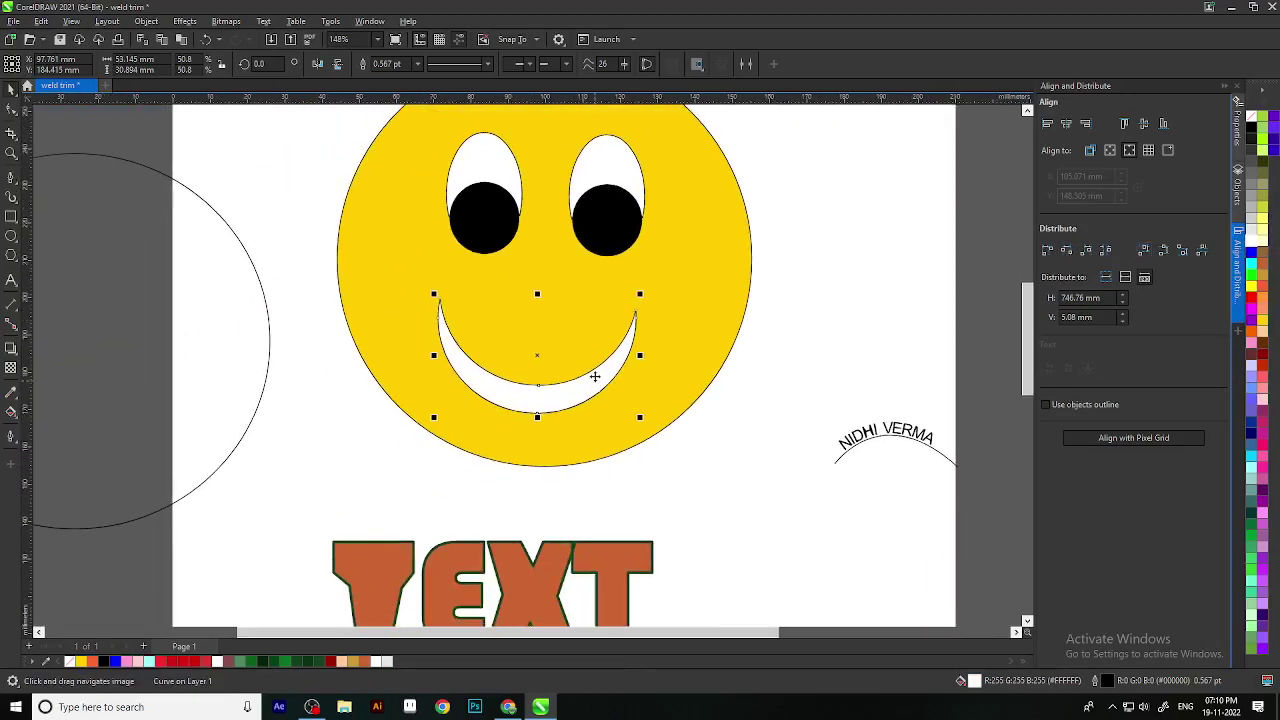
{"action": "scroll", "coordinate": [595, 376], "scroll_direction": "up", "scroll_amount": 2}
{"action": "scroll", "coordinate": [533, 368], "scroll_direction": "down", "scroll_amount": 2}
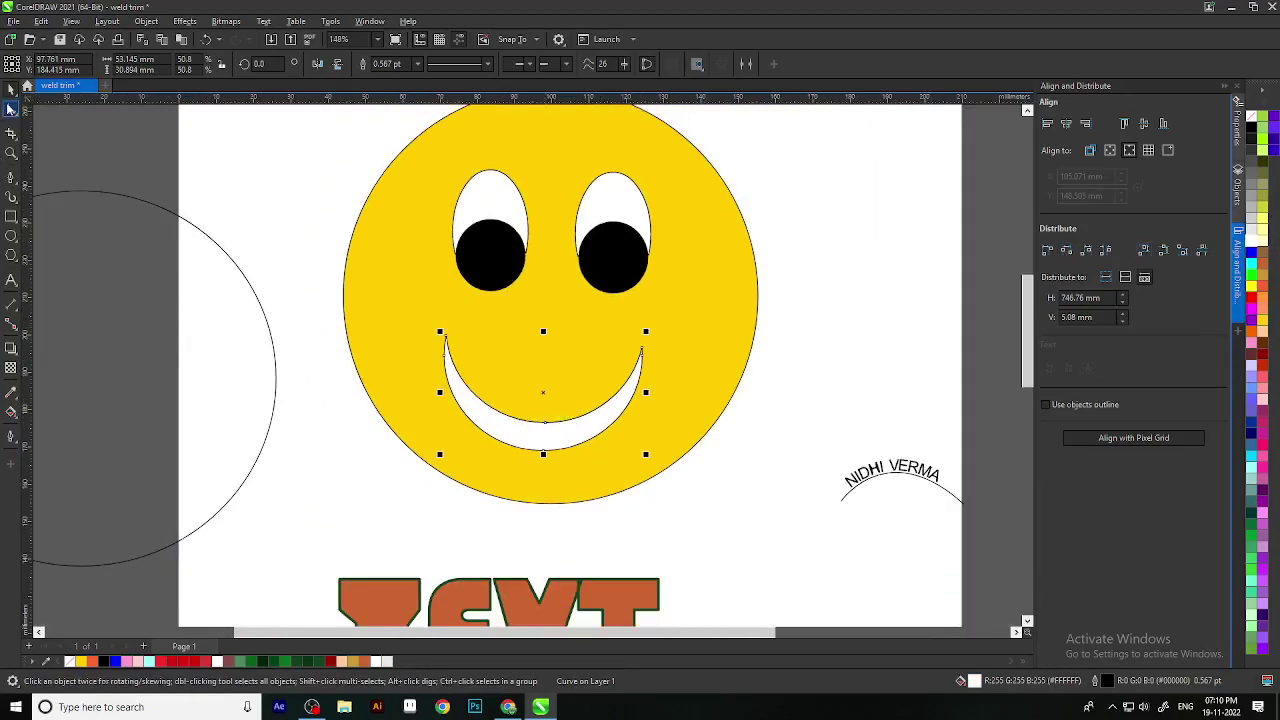
Step: Select the six-node smile curve with the Shape tool (F10)
{"action": "left_click", "coordinate": [11, 108]}
{"action": "scroll", "coordinate": [363, 251], "scroll_direction": "down", "scroll_amount": 2}
{"action": "scroll", "coordinate": [586, 400], "scroll_direction": "up", "scroll_amount": 2}
{"action": "scroll", "coordinate": [686, 449], "scroll_direction": "down", "scroll_amount": 2}
{"action": "scroll", "coordinate": [723, 398], "scroll_direction": "up", "scroll_amount": 2}
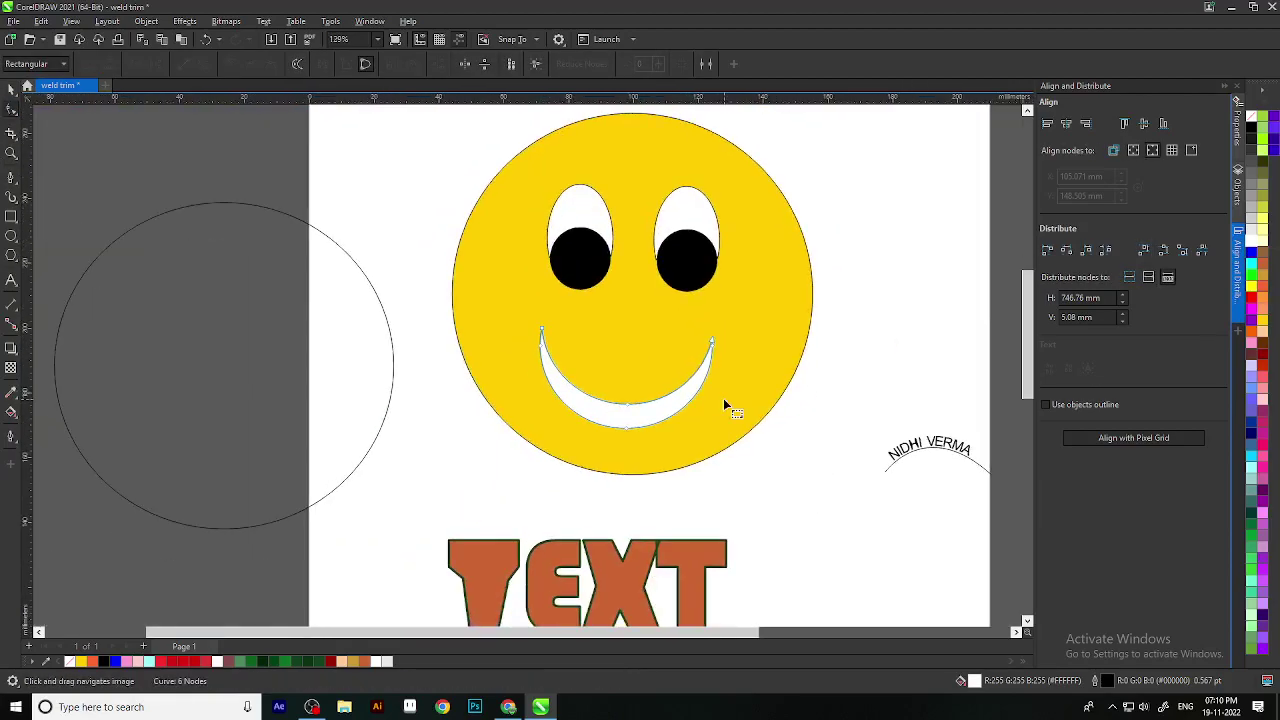
Step: Pull both ends of the smile up and outward and lower its bottom curve
{"action": "left_click_drag", "start_coordinate": [712, 345], "coordinate": [733, 313]}
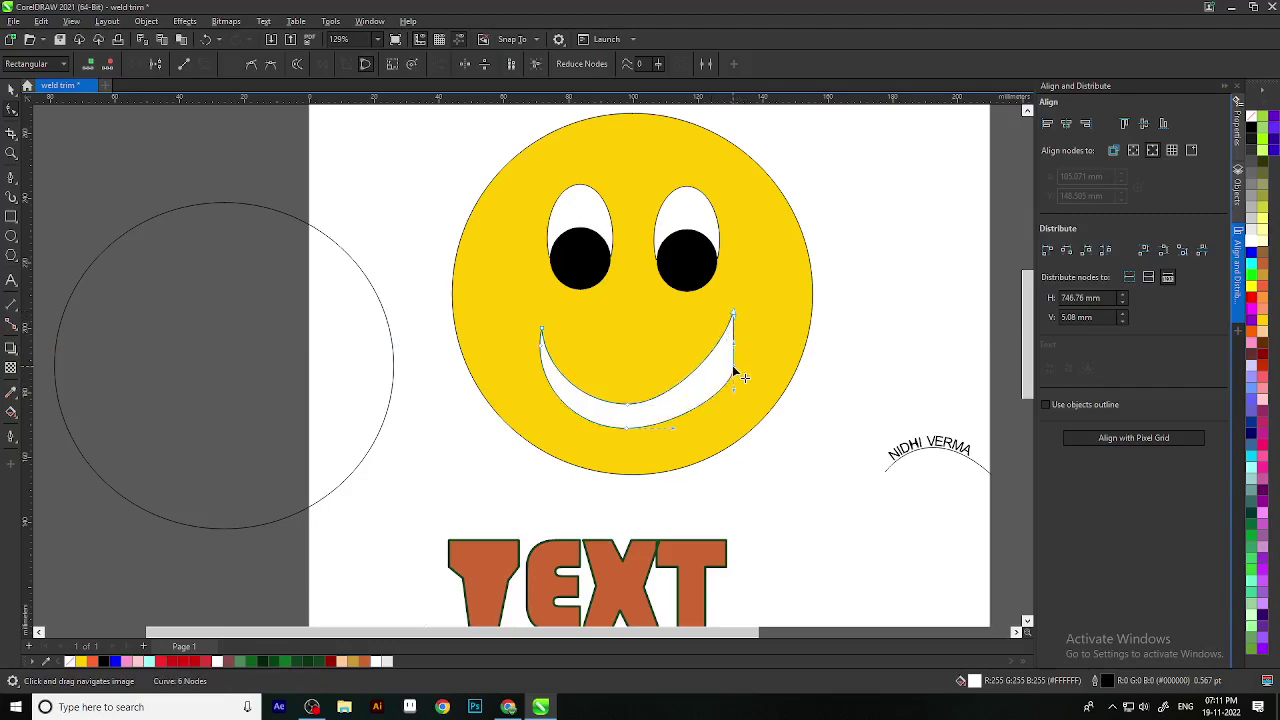
{"action": "left_click", "coordinate": [729, 386]}
{"action": "left_click_drag", "start_coordinate": [729, 409], "coordinate": [714, 421]}
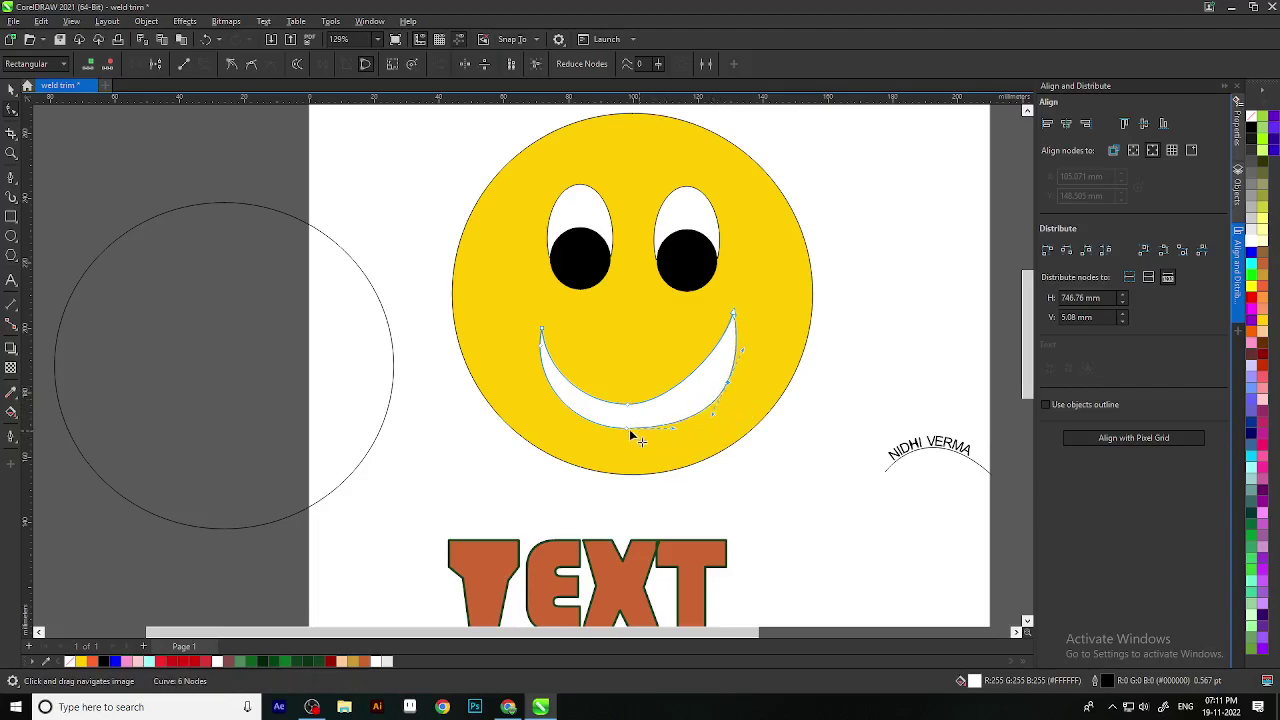
{"action": "left_click_drag", "start_coordinate": [629, 434], "coordinate": [628, 440]}
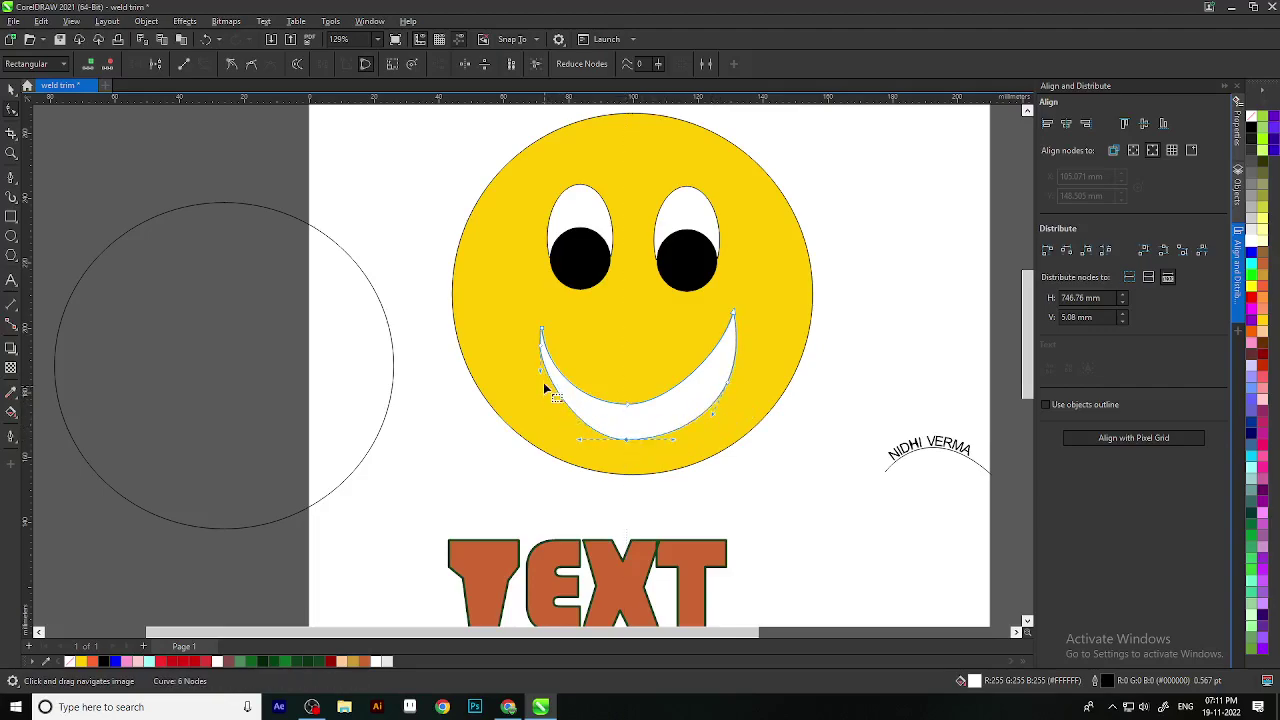
{"action": "left_click_drag", "start_coordinate": [543, 350], "coordinate": [518, 314]}
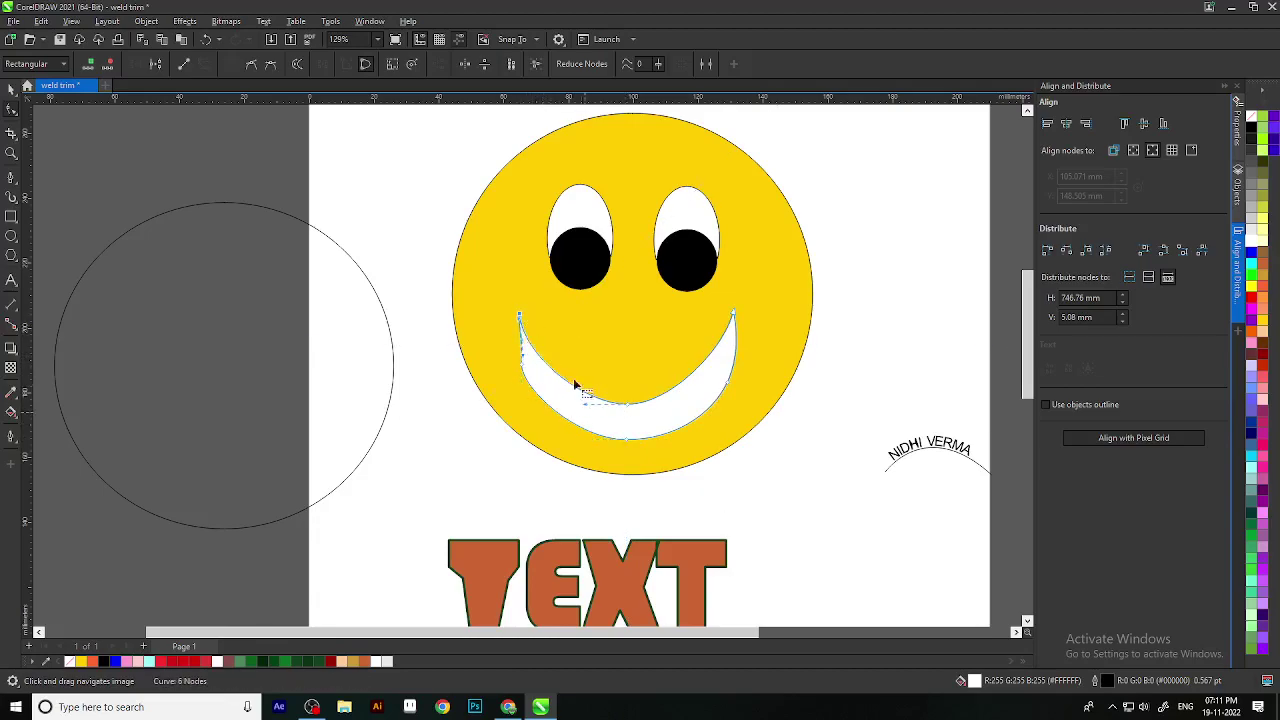
Step: Raise the smile's inner edge and pull its lower outer curve down and left
{"action": "left_click", "coordinate": [519, 344]}
{"action": "scroll", "coordinate": [634, 417], "scroll_direction": "up", "scroll_amount": 2}
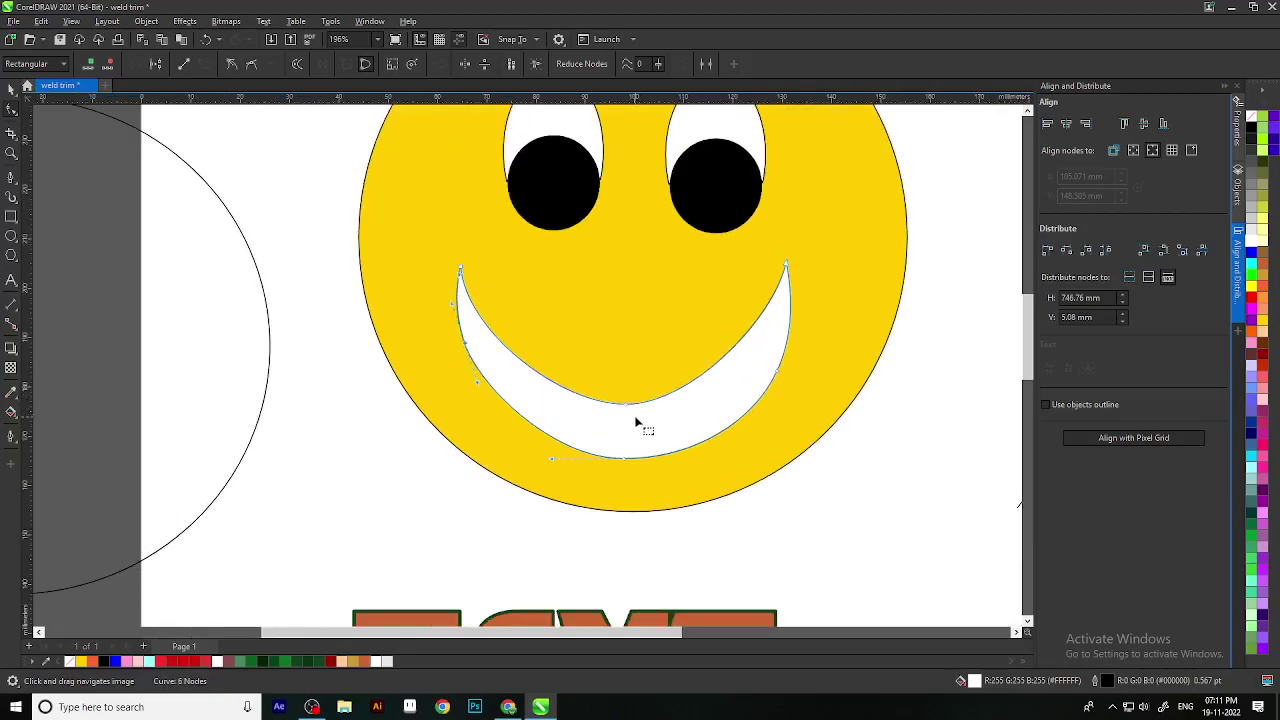
{"action": "left_click_drag", "start_coordinate": [629, 408], "coordinate": [640, 380]}
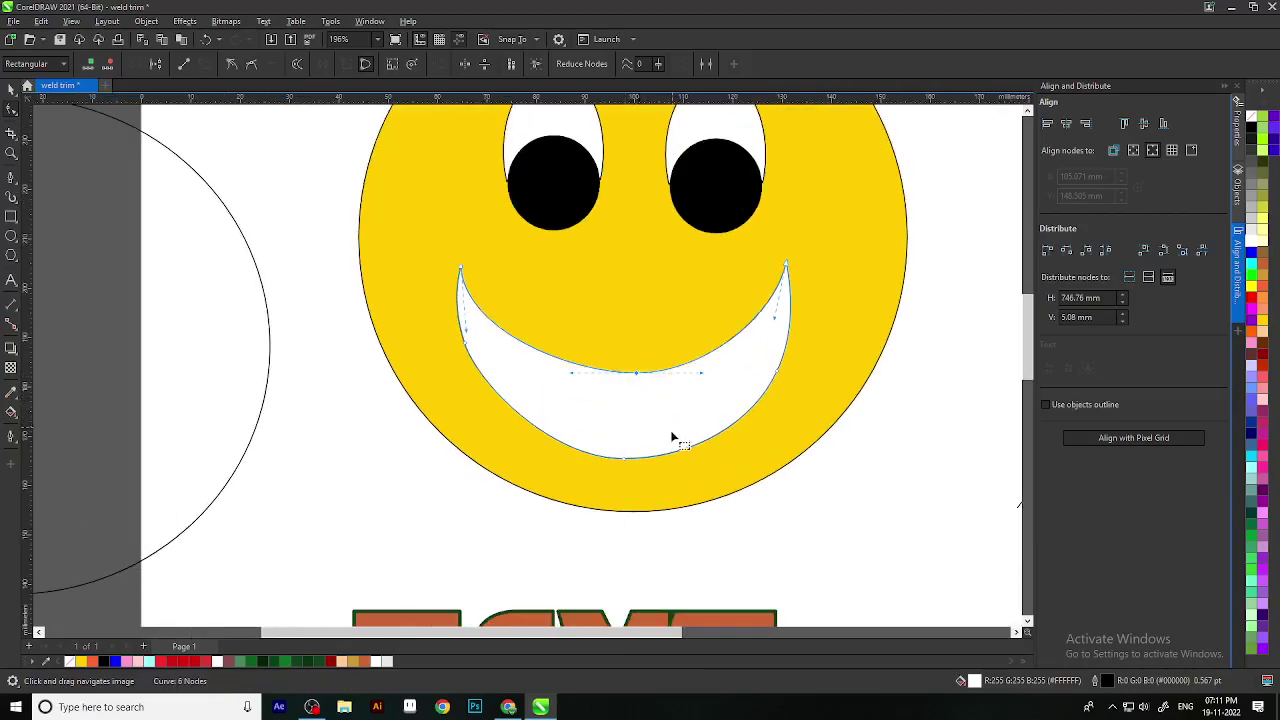
{"action": "scroll", "coordinate": [660, 410], "scroll_direction": "down", "scroll_amount": 2}
{"action": "scroll", "coordinate": [640, 420], "scroll_direction": "up", "scroll_amount": 2}
{"action": "left_click", "coordinate": [535, 460]}
{"action": "left_click_drag", "start_coordinate": [577, 486], "coordinate": [514, 429]}
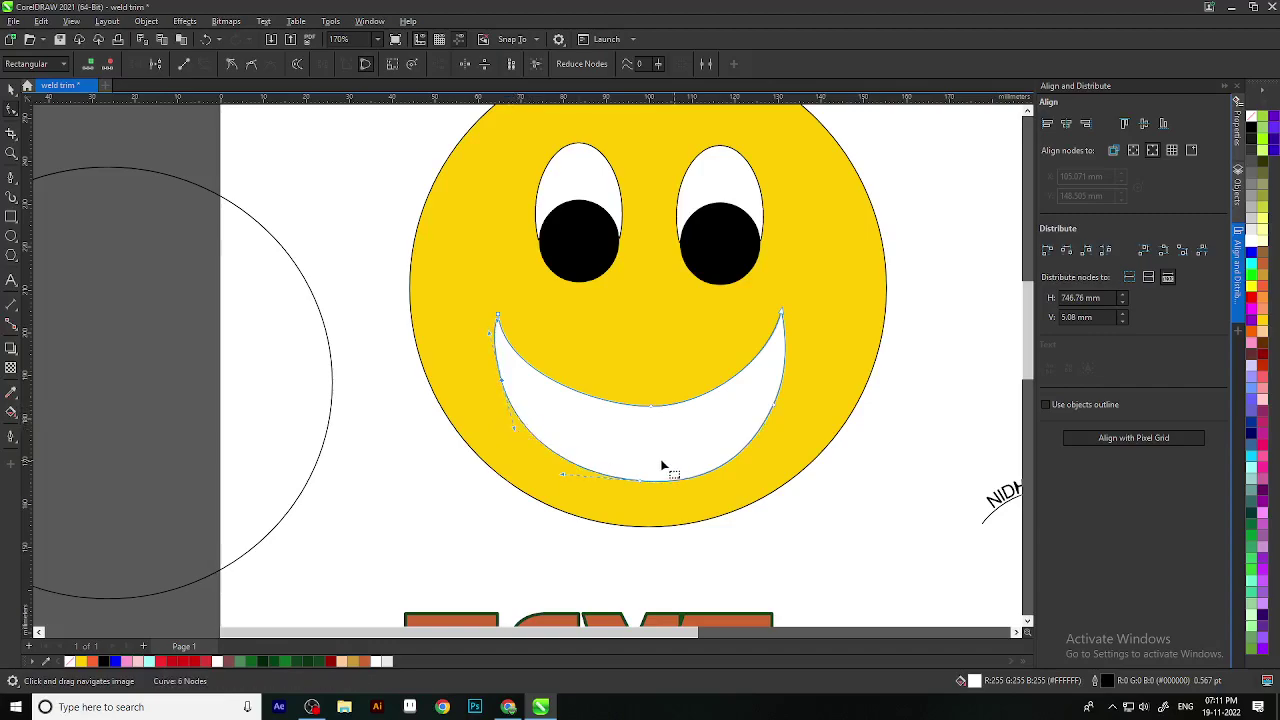
{"action": "scroll", "coordinate": [626, 491], "scroll_direction": "down", "scroll_amount": 2}
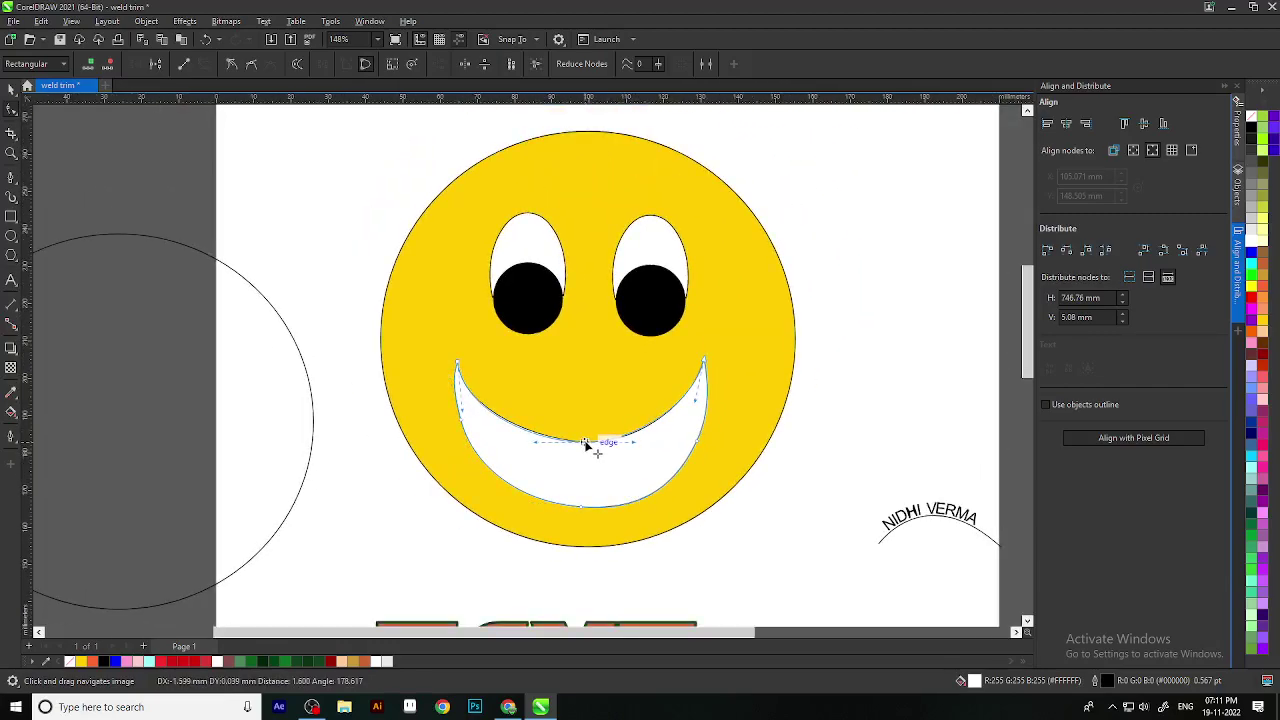
Step: Check the grin's lower right and left edges, then return to the Pick tool
{"action": "left_click", "coordinate": [691, 449]}
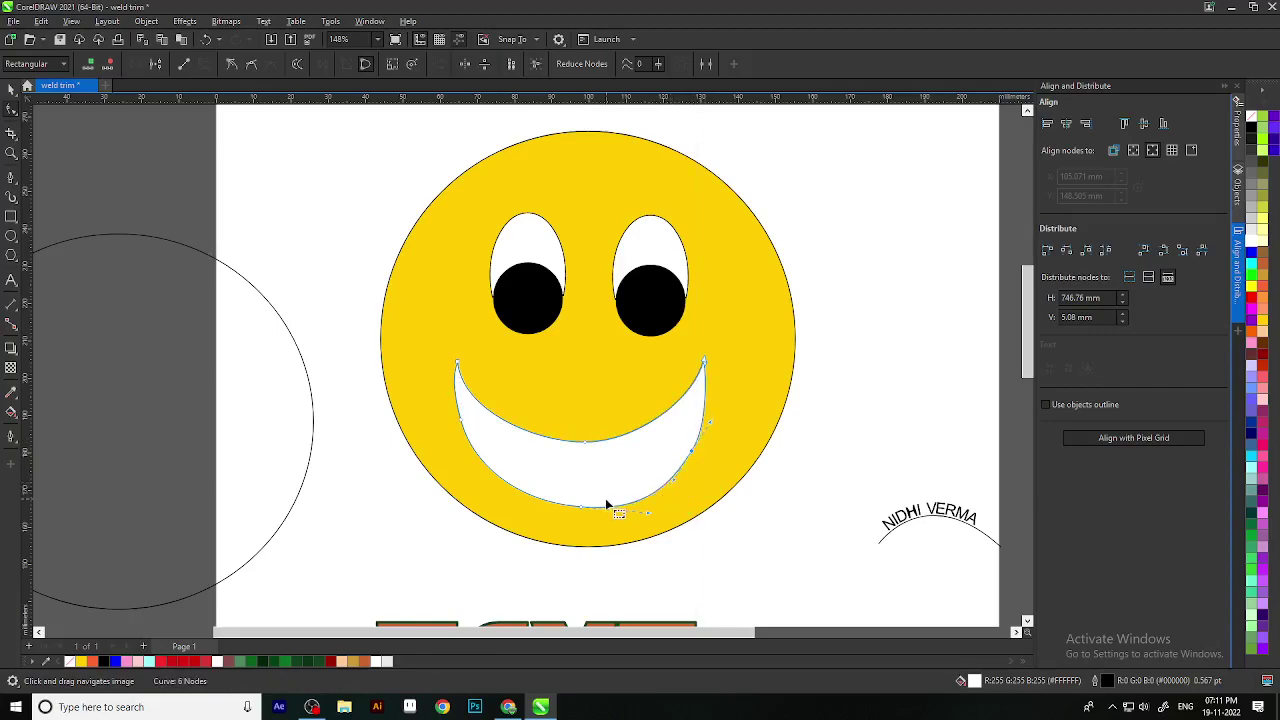
{"action": "scroll", "coordinate": [605, 505], "scroll_direction": "down", "scroll_amount": 1}
{"action": "scroll", "coordinate": [470, 380], "scroll_direction": "up", "scroll_amount": 4}
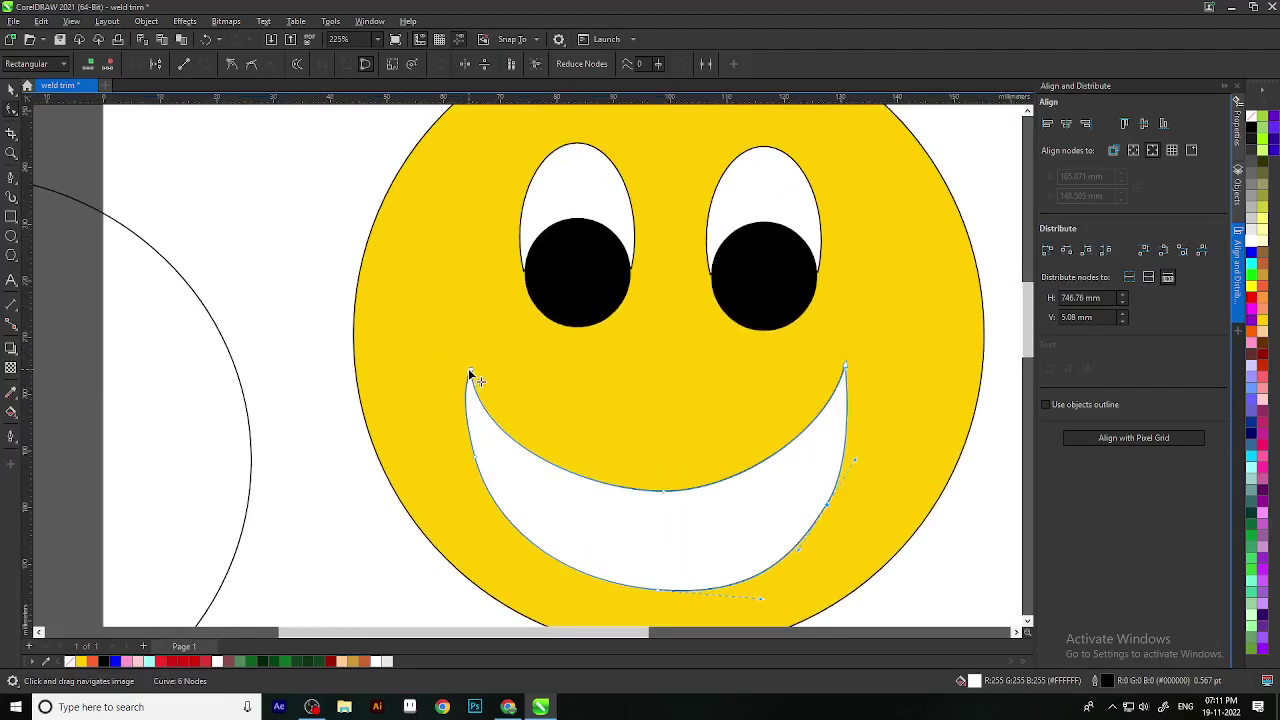
{"action": "left_click", "coordinate": [466, 399]}
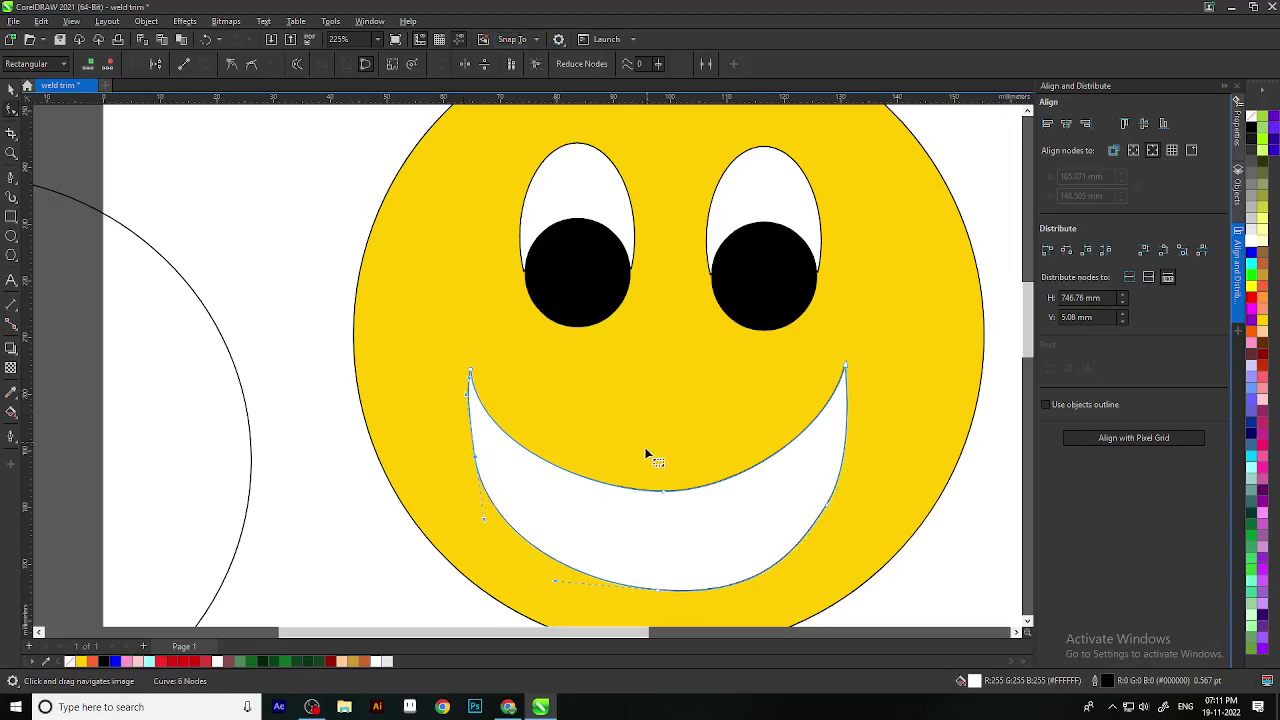
{"action": "scroll", "coordinate": [507, 548], "scroll_direction": "down", "scroll_amount": 3}
{"action": "left_click", "coordinate": [11, 89]}
{"action": "scroll", "coordinate": [534, 338], "scroll_direction": "down", "scroll_amount": 3}
{"action": "left_click_drag", "start_coordinate": [648, 390], "coordinate": [563, 284]}
{"action": "left_click", "coordinate": [456, 292]}
{"action": "scroll", "coordinate": [456, 292], "scroll_direction": "up", "scroll_amount": 2}
{"action": "scroll", "coordinate": [563, 284], "scroll_direction": "down", "scroll_amount": 1}
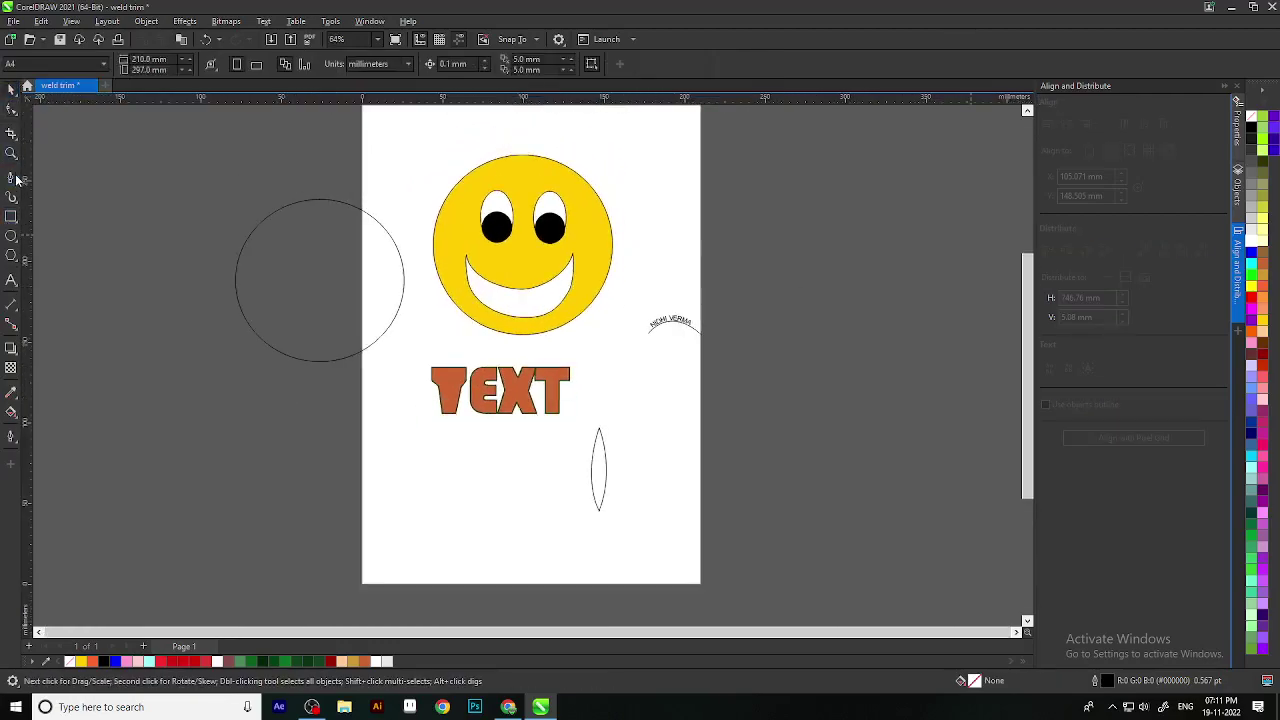
Step: Draw a crescent curve beside the page with the Bezier tool, bending the top and adding a lower node
{"action": "left_click", "coordinate": [12, 177]}
{"action": "left_click_drag", "start_coordinate": [925, 290], "coordinate": [543, 394]}
{"action": "left_click", "coordinate": [481, 349]}
{"action": "left_click_drag", "start_coordinate": [753, 352], "coordinate": [862, 266]}
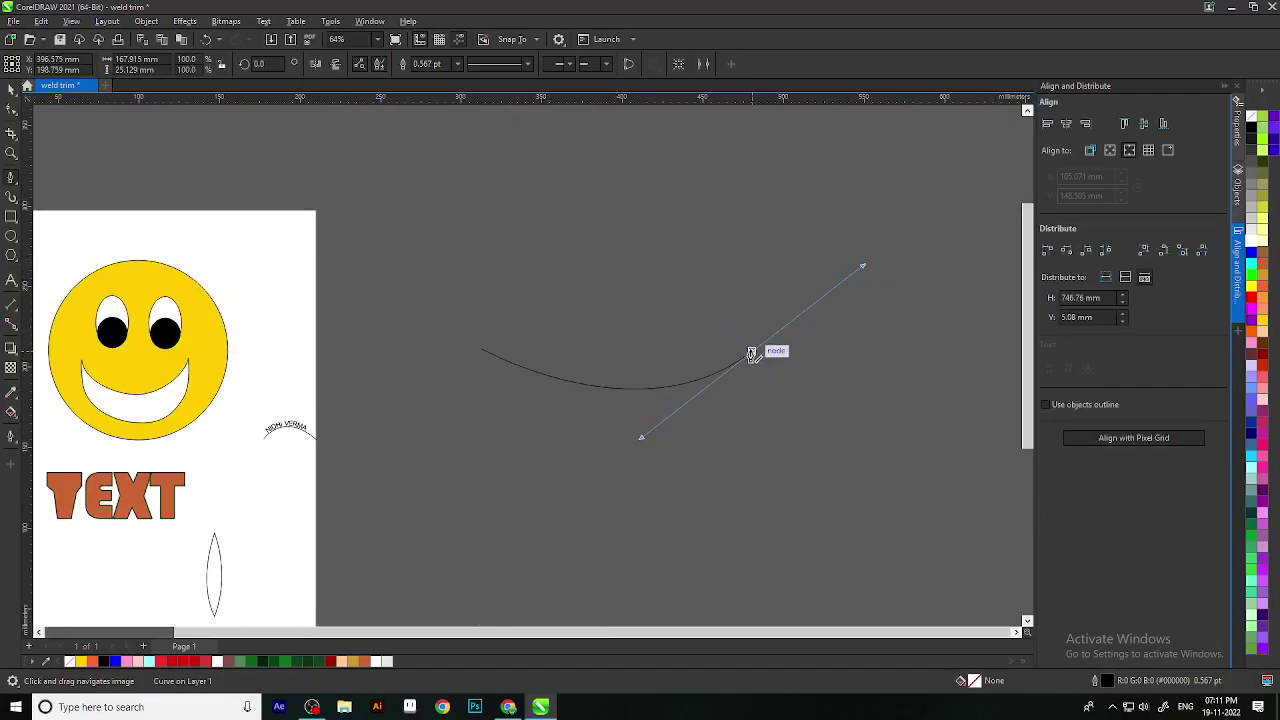
{"action": "left_click", "coordinate": [752, 354]}
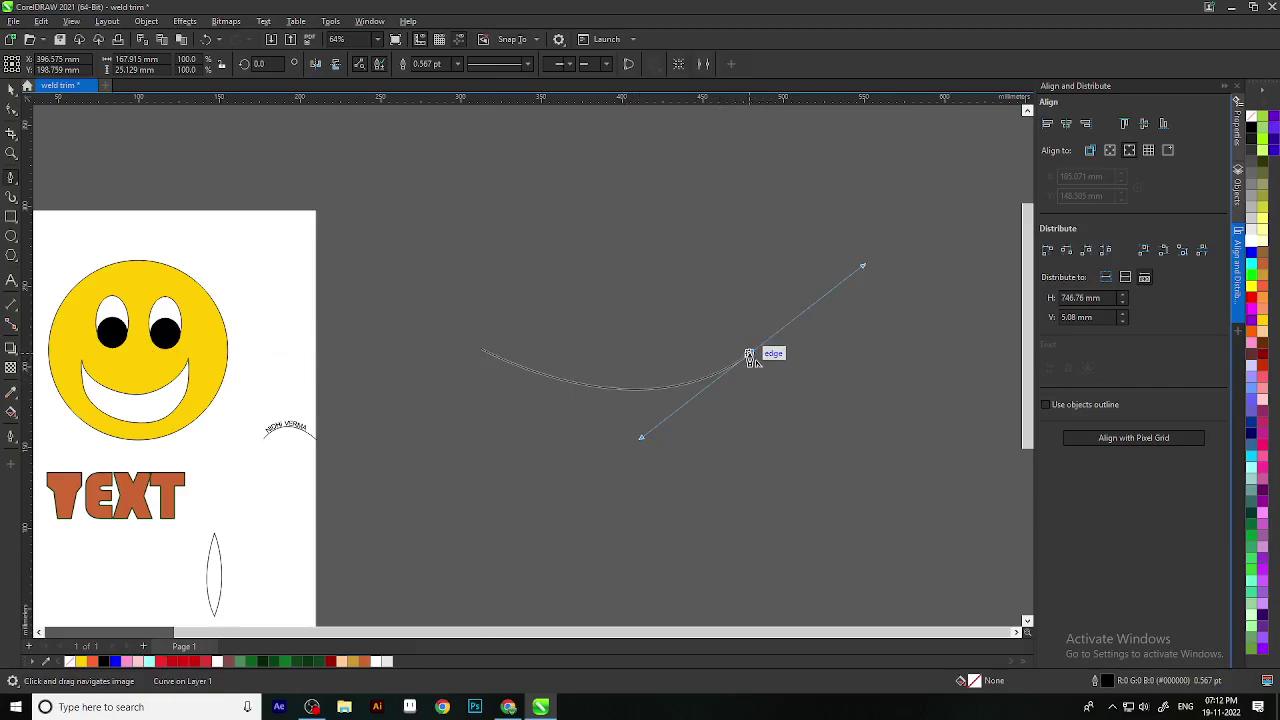
{"action": "left_click", "coordinate": [755, 356]}
{"action": "left_click_drag", "start_coordinate": [623, 467], "coordinate": [522, 472]}
{"action": "left_click", "coordinate": [621, 468]}
Step: Undo the stray last segment, then redraw and adjust the curved lower segment
{"action": "key", "text": "ctrl+z"}
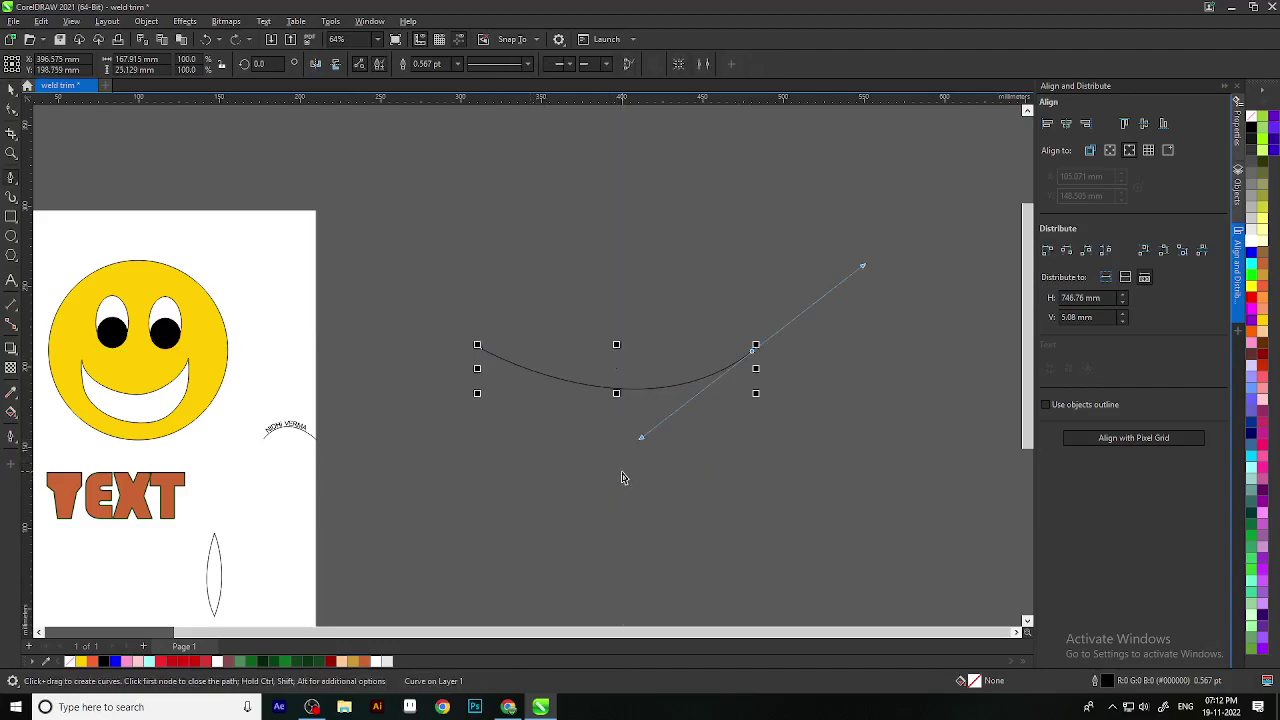
{"action": "left_click", "coordinate": [755, 350]}
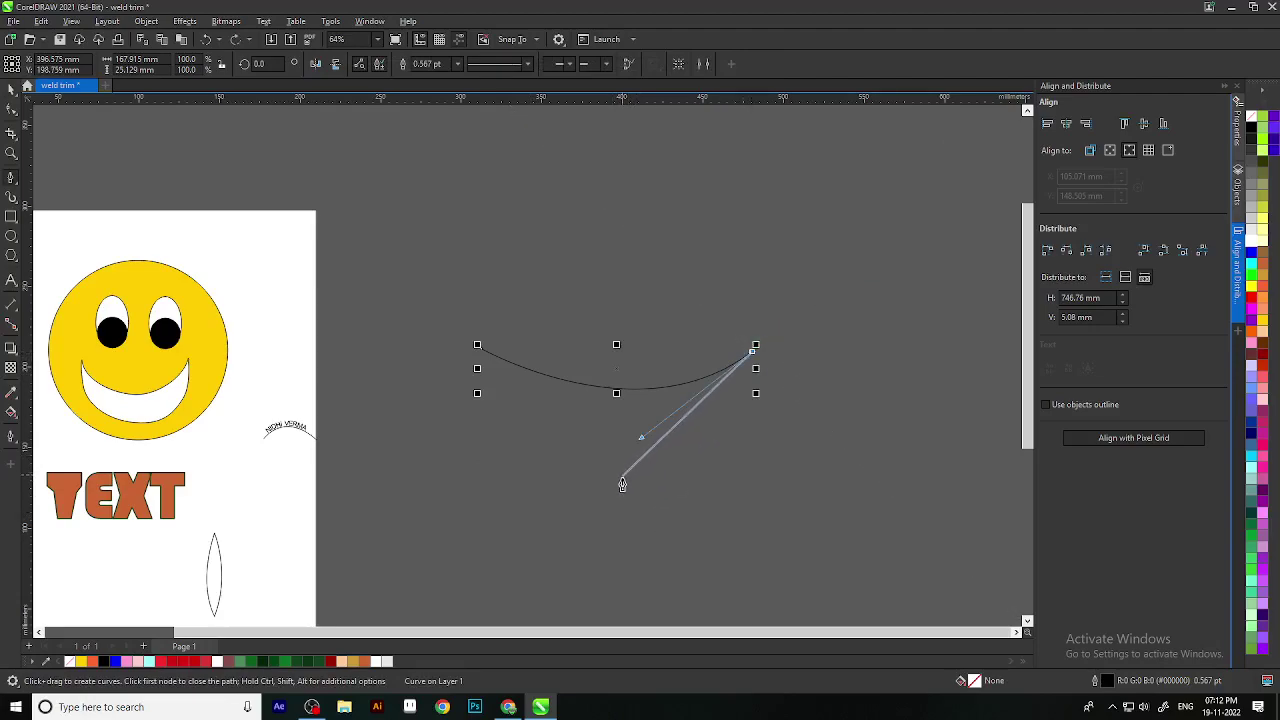
{"action": "left_click_drag", "start_coordinate": [617, 492], "coordinate": [498, 497]}
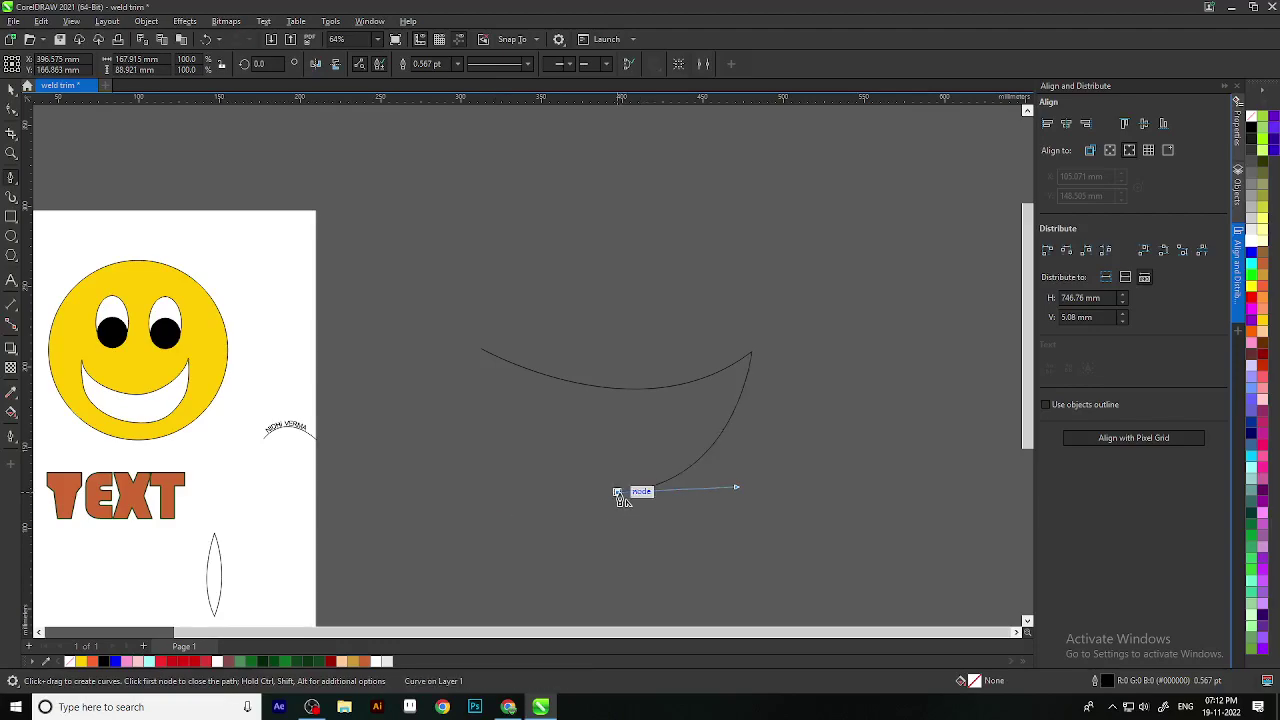
{"action": "left_click_drag", "start_coordinate": [509, 298], "coordinate": [476, 486]}
Step: With the Shape tool, move the crescent's two top tips, raise its bottom node, and widen its right handle
{"action": "left_click", "coordinate": [11, 109]}
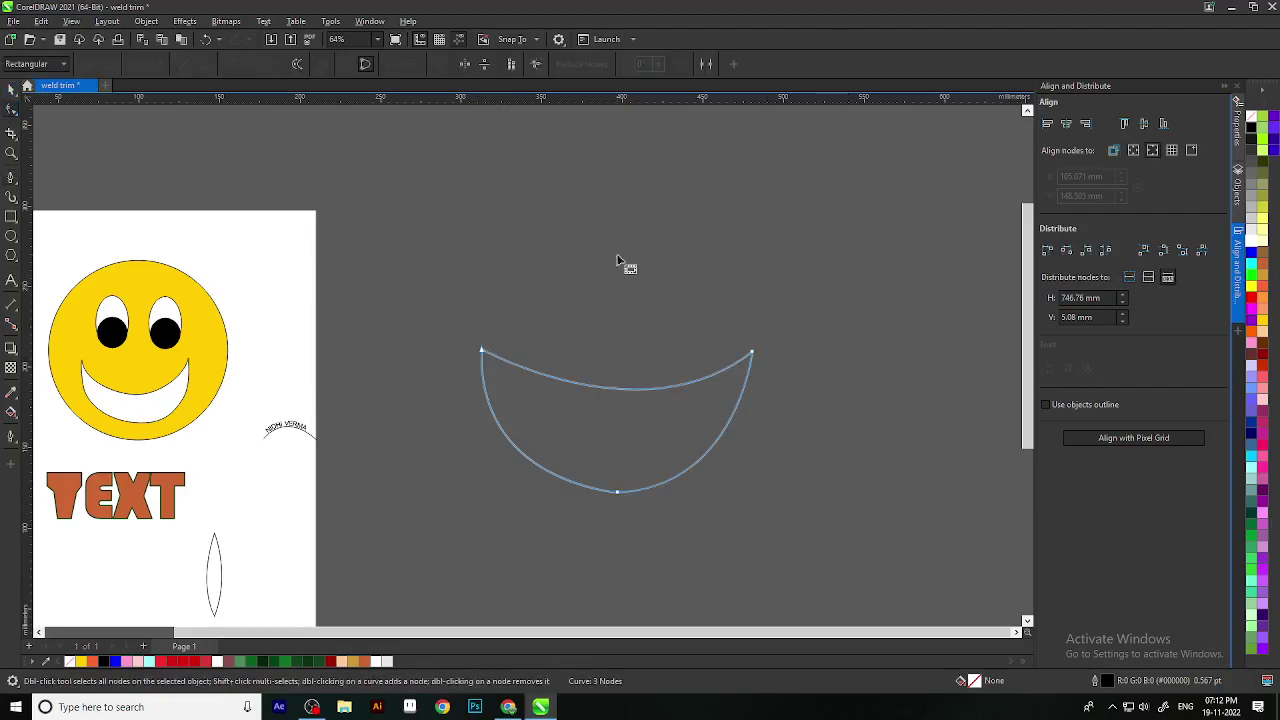
{"action": "scroll", "coordinate": [734, 363], "scroll_direction": "up", "scroll_amount": 3}
{"action": "mouse_move", "coordinate": [818, 280]}
{"action": "left_mouse_down"}
{"action": "mouse_move", "coordinate": [812, 258]}
{"action": "mouse_move", "coordinate": [800, 266]}
{"action": "left_mouse_up"}
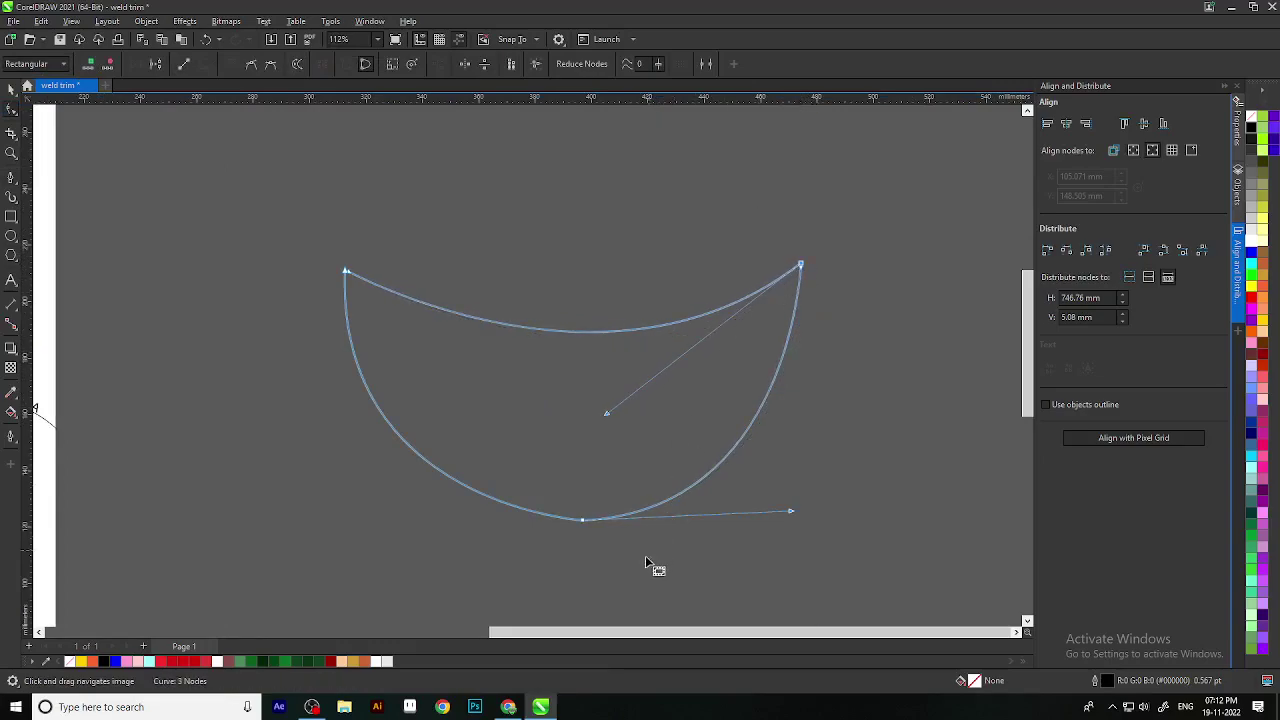
{"action": "left_click", "coordinate": [588, 520]}
{"action": "left_click_drag", "start_coordinate": [590, 520], "coordinate": [582, 488]}
{"action": "left_click_drag", "start_coordinate": [791, 481], "coordinate": [817, 481]}
{"action": "scroll", "coordinate": [622, 502], "scroll_direction": "down", "scroll_amount": 2}
{"action": "left_click_drag", "start_coordinate": [457, 370], "coordinate": [460, 374]}
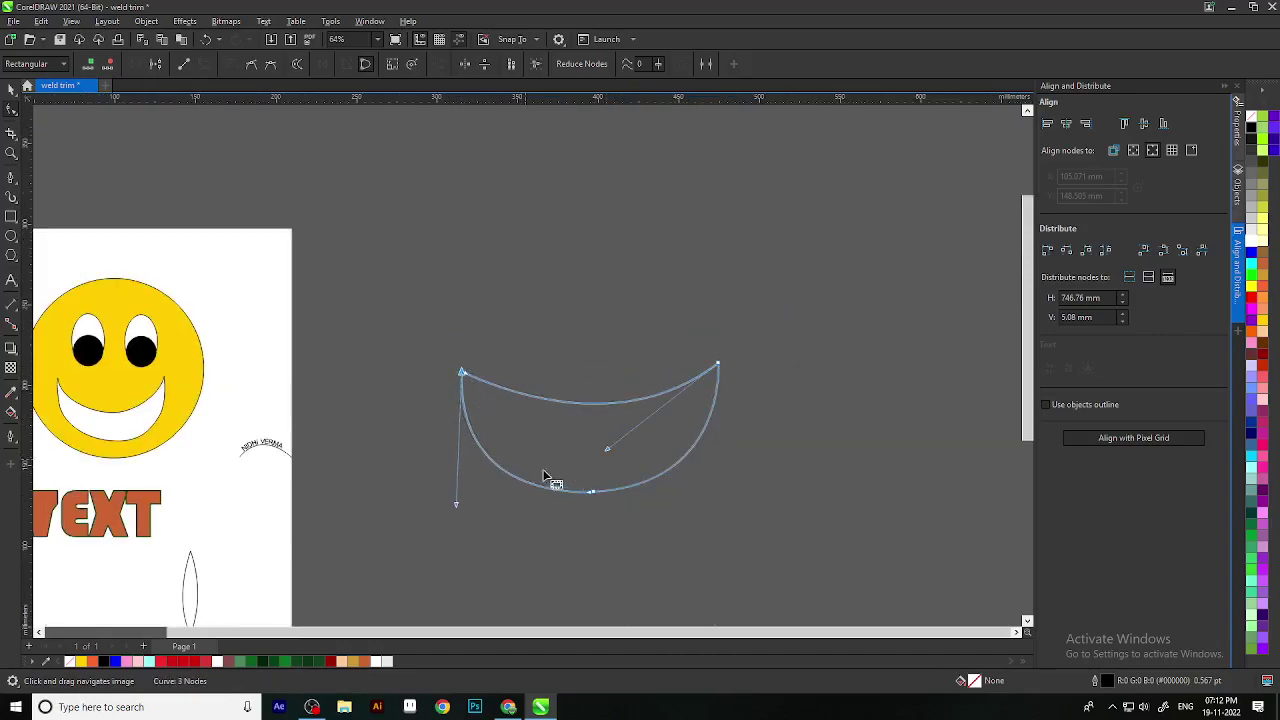
{"action": "scroll", "coordinate": [548, 470], "scroll_direction": "down", "scroll_amount": 1}
Step: Recentre the crescent, shift its top-right tip left and down, and add a horizontal guideline to level the tips
{"action": "left_click", "coordinate": [11, 88]}
{"action": "scroll", "coordinate": [610, 488], "scroll_direction": "down", "scroll_amount": 1}
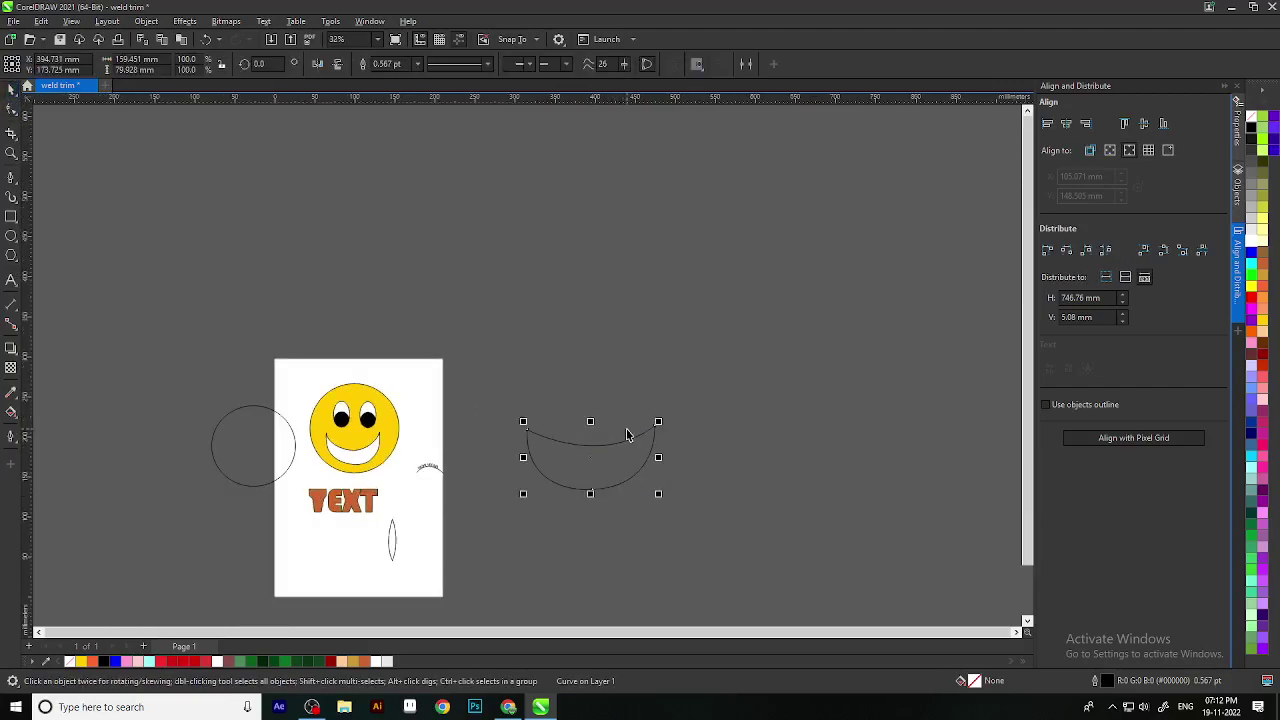
{"action": "scroll", "coordinate": [629, 436], "scroll_direction": "up", "scroll_amount": 2}
{"action": "left_click_drag", "start_coordinate": [646, 503], "coordinate": [597, 397]}
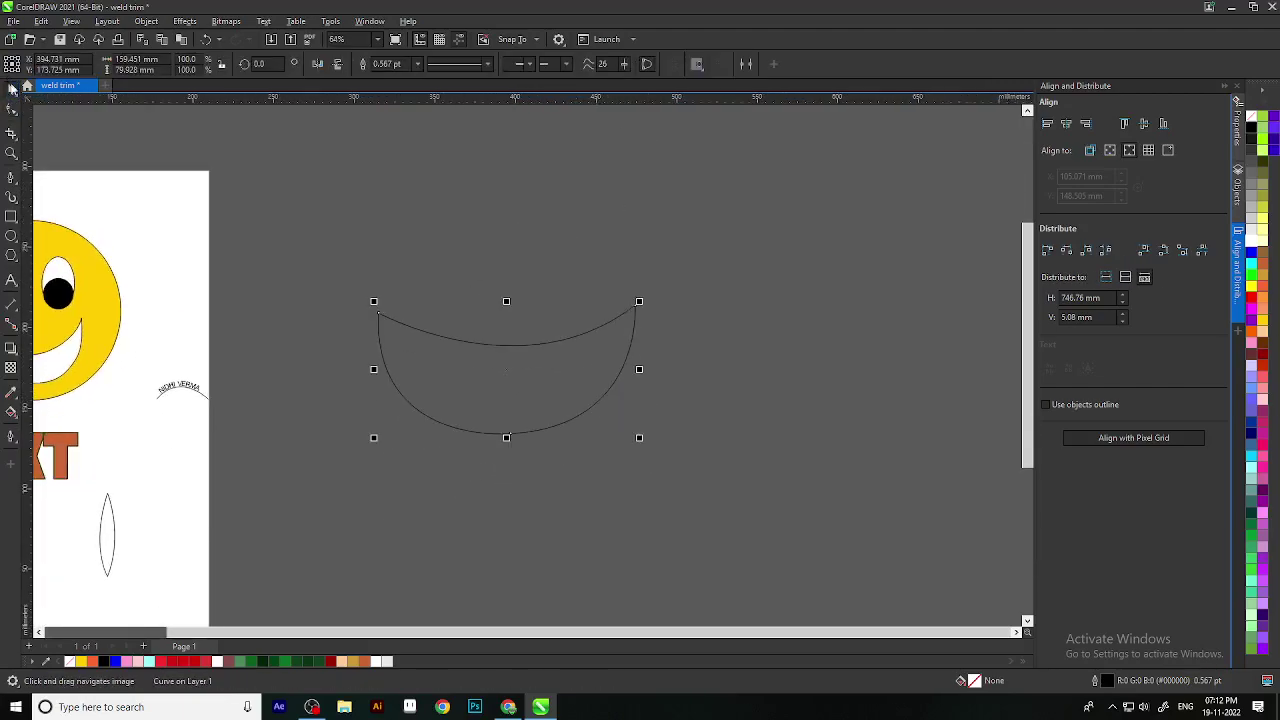
{"action": "left_click", "coordinate": [11, 110]}
{"action": "left_click_drag", "start_coordinate": [635, 306], "coordinate": [606, 319]}
{"action": "left_click_drag", "start_coordinate": [572, 100], "coordinate": [627, 311]}
Step: Adjust the Bezier handles of the bottom node and right tip, then reshape the crescent's lower left side
{"action": "scroll", "coordinate": [582, 319], "scroll_direction": "up", "scroll_amount": 3}
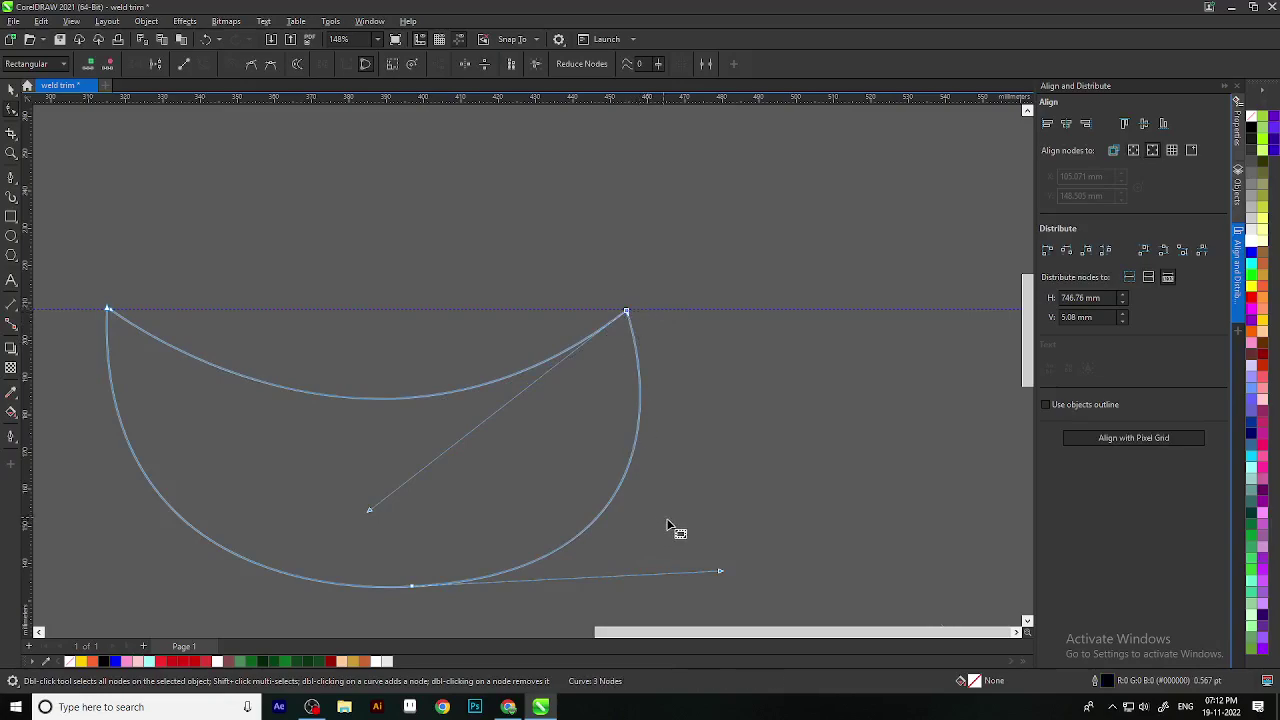
{"action": "scroll", "coordinate": [670, 520], "scroll_direction": "down", "scroll_amount": 1}
{"action": "left_click_drag", "start_coordinate": [714, 565], "coordinate": [652, 552]}
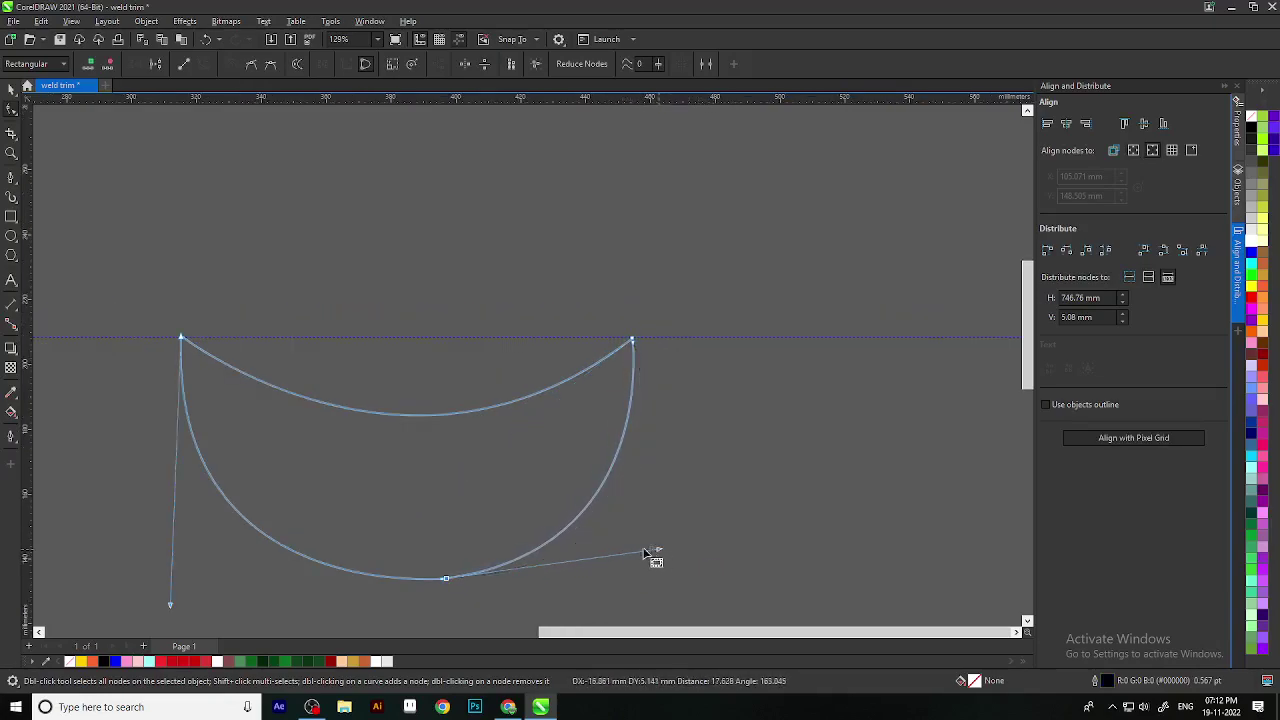
{"action": "left_click", "coordinate": [181, 337]}
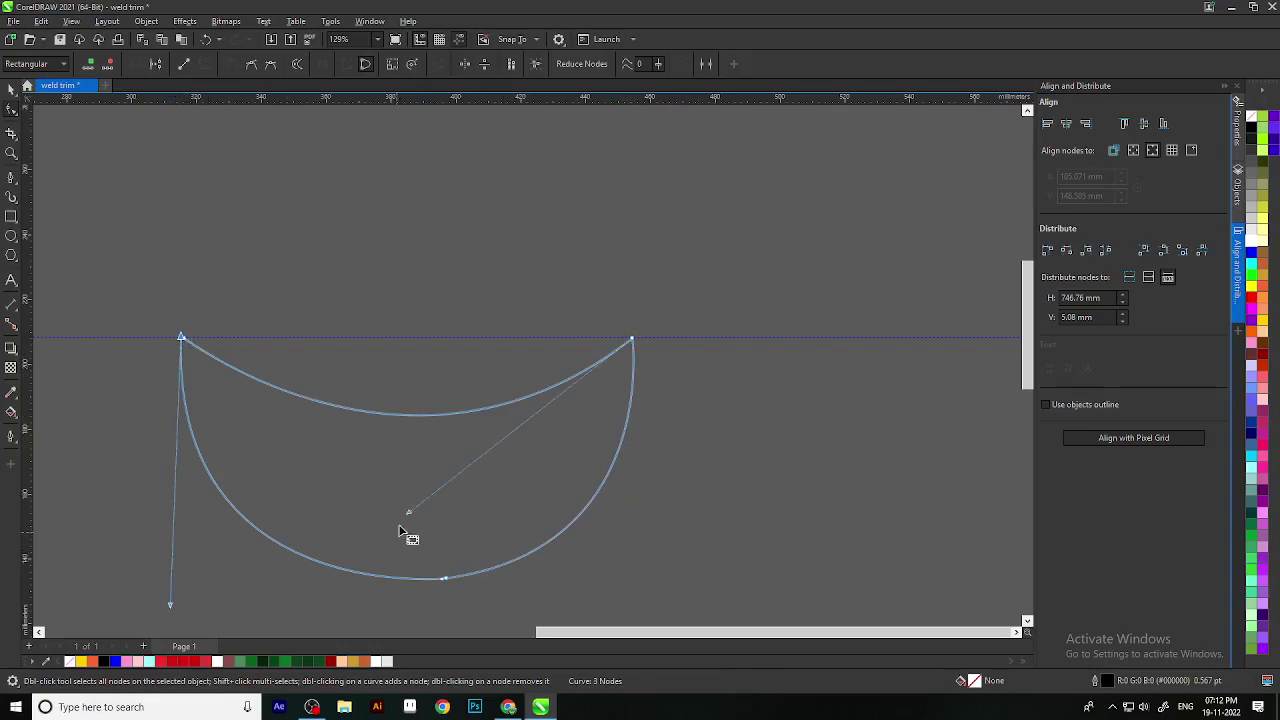
{"action": "left_click_drag", "start_coordinate": [408, 512], "coordinate": [384, 513]}
{"action": "left_click_drag", "start_coordinate": [549, 471], "coordinate": [666, 345]}
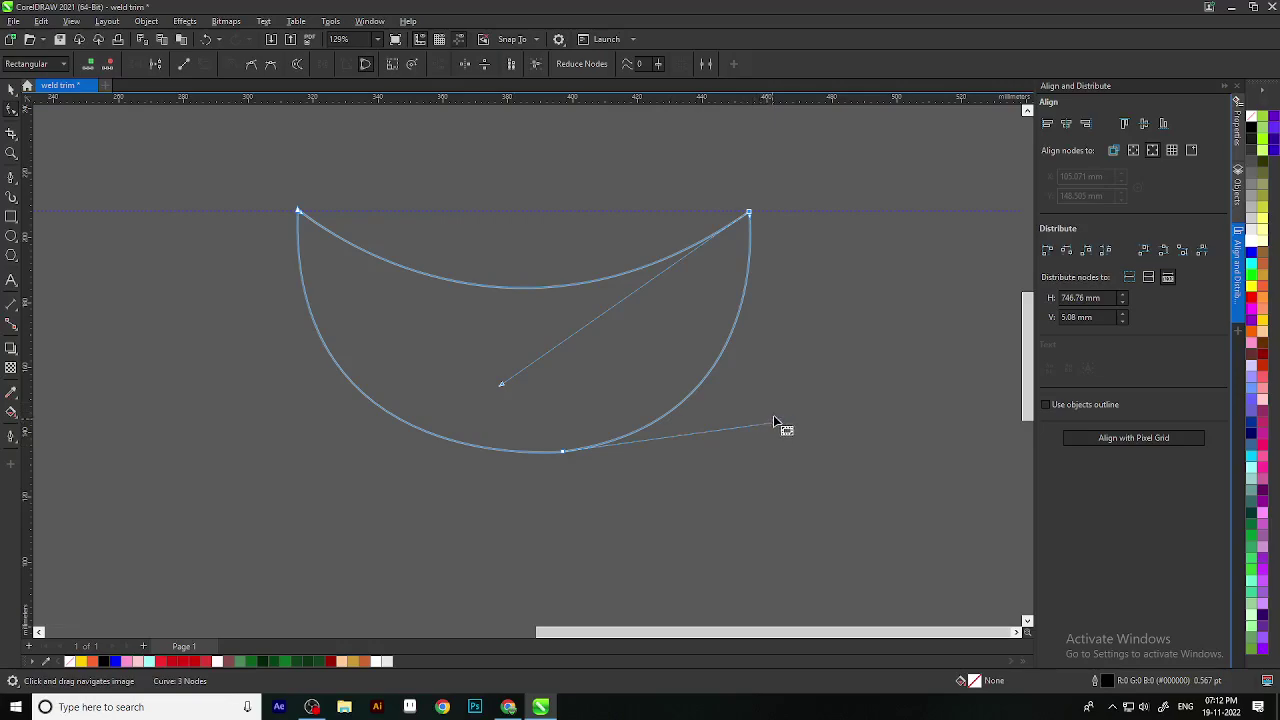
{"action": "left_click_drag", "start_coordinate": [802, 310], "coordinate": [811, 347]}
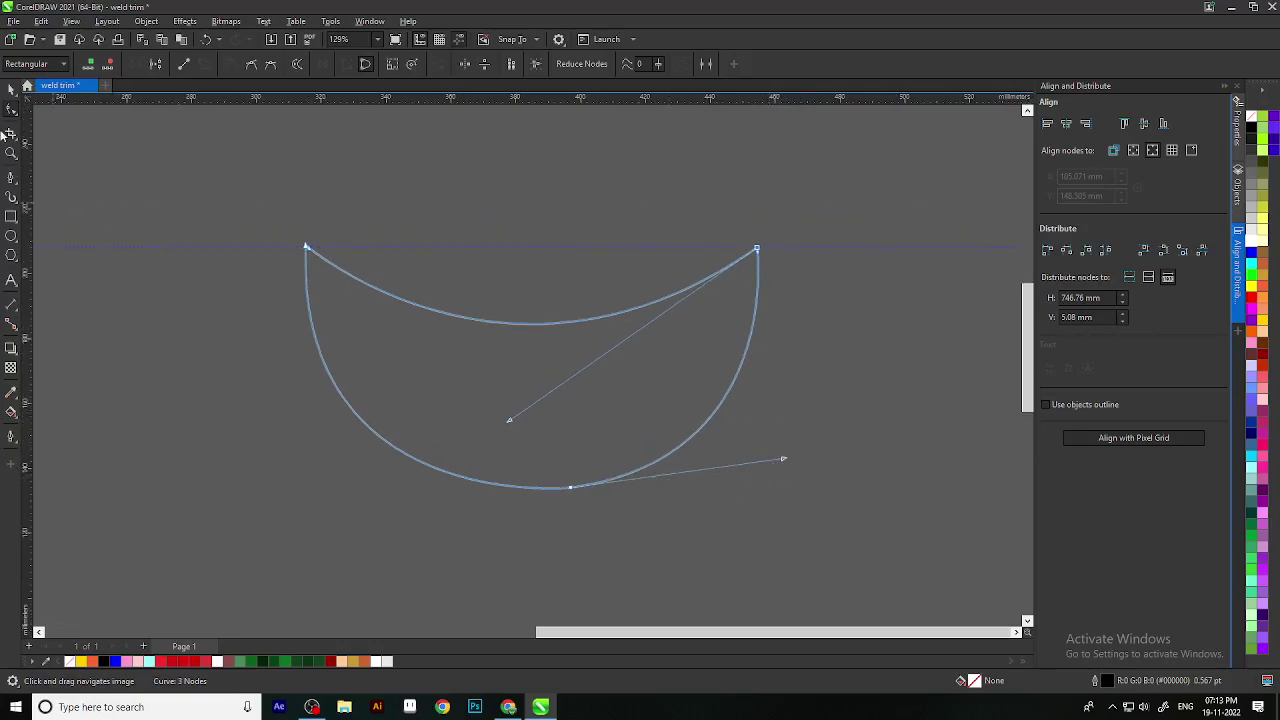
{"action": "left_click", "coordinate": [566, 491]}
{"action": "left_click_drag", "start_coordinate": [293, 514], "coordinate": [304, 507]}
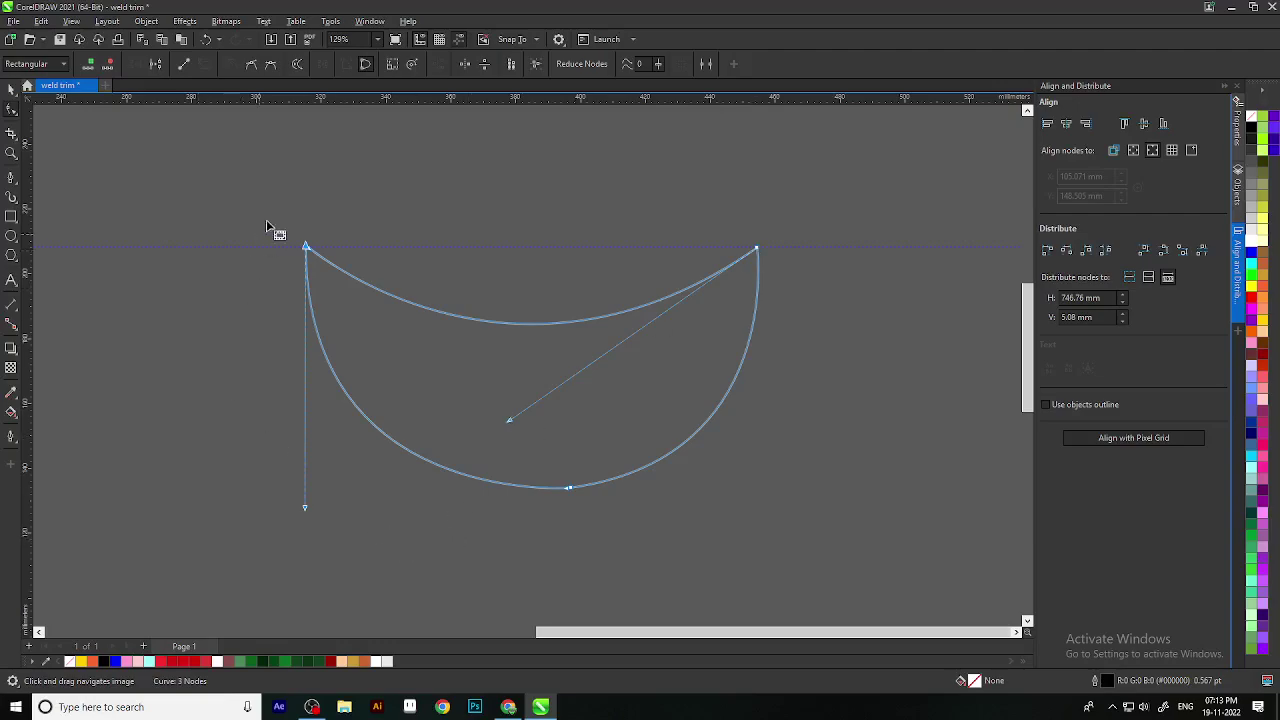
Step: Pull the bottom node's handle left and nudge the top-left node slightly down
{"action": "left_click", "coordinate": [571, 489]}
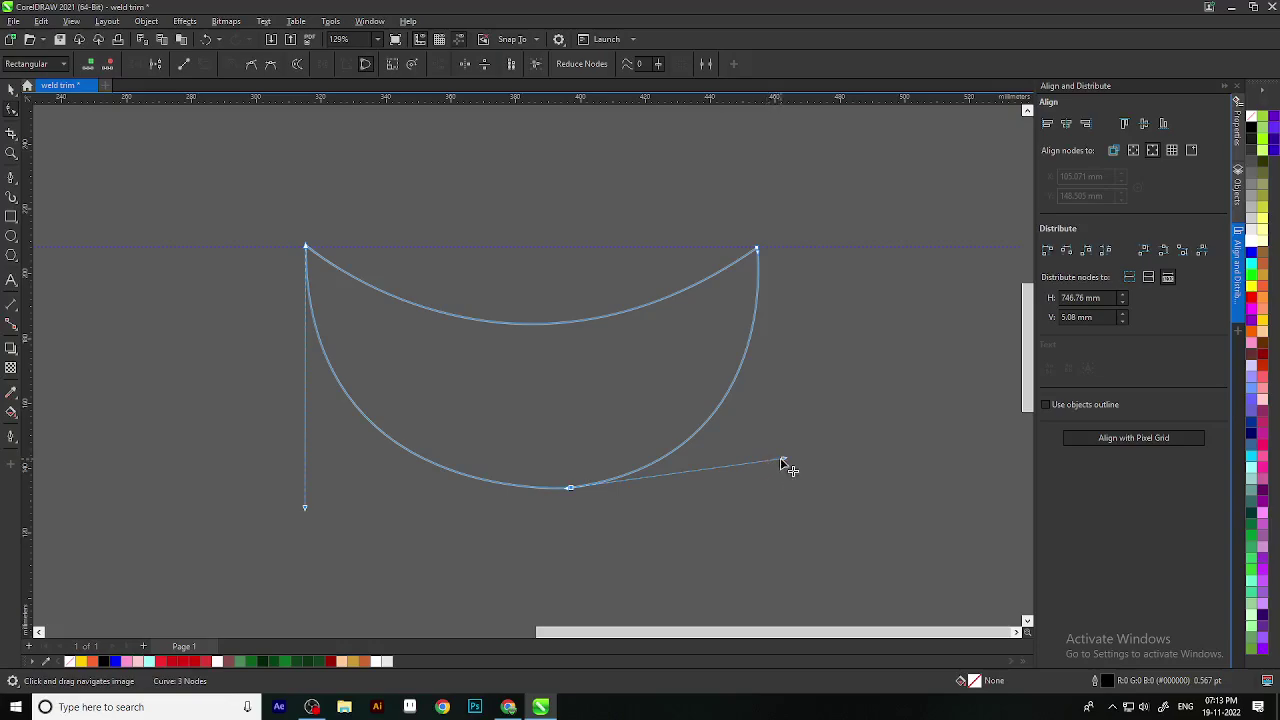
{"action": "left_click_drag", "start_coordinate": [783, 460], "coordinate": [763, 465]}
{"action": "scroll", "coordinate": [706, 483], "scroll_direction": "down", "scroll_amount": 1}
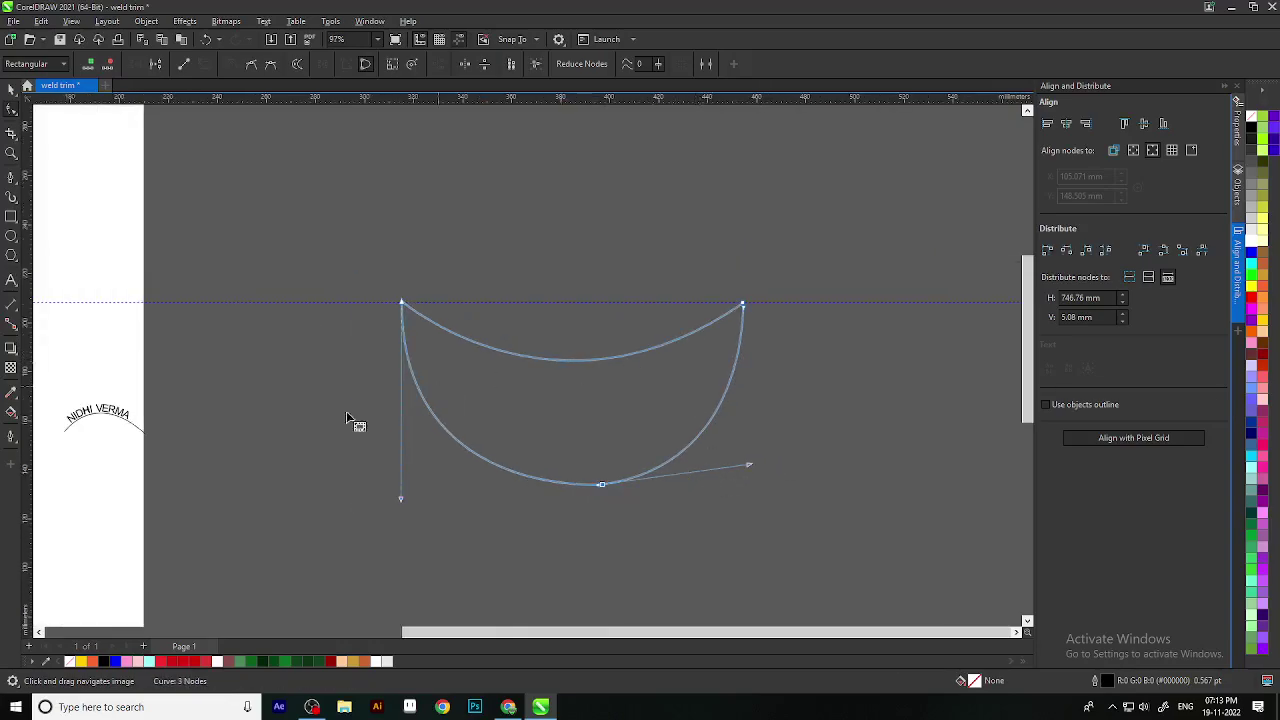
{"action": "scroll", "coordinate": [541, 336], "scroll_direction": "up", "scroll_amount": 2}
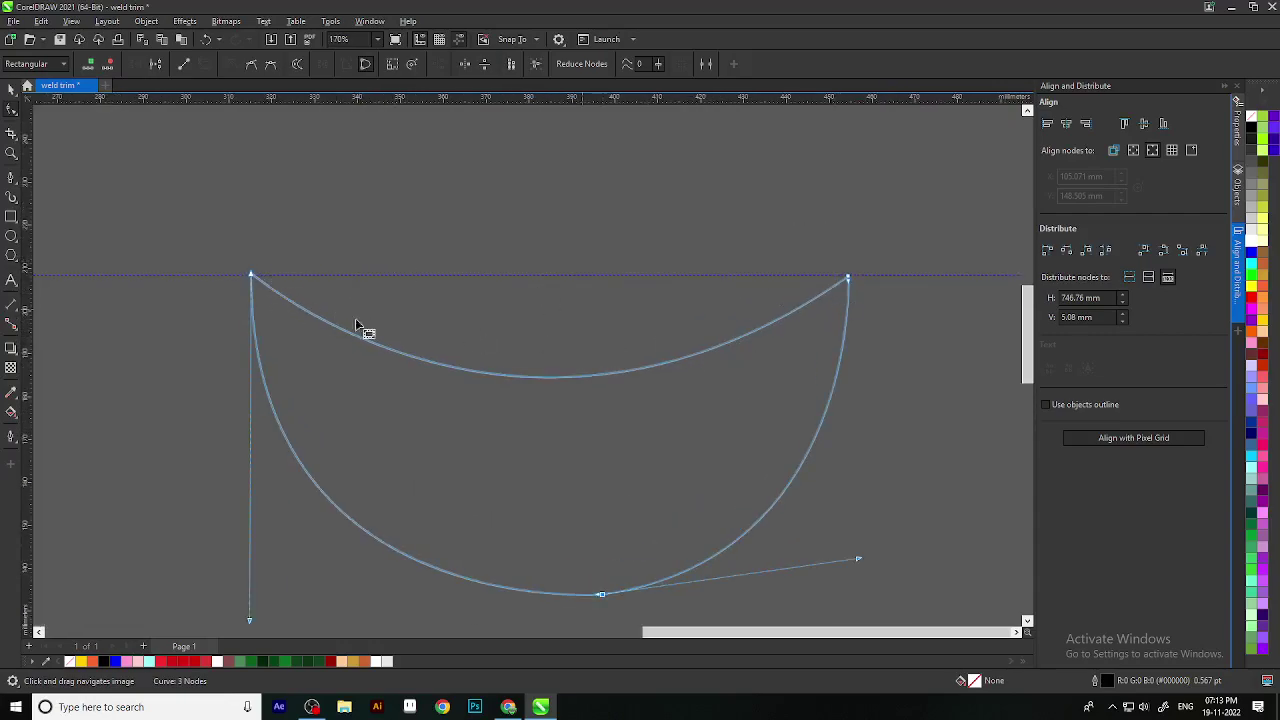
{"action": "scroll", "coordinate": [252, 278], "scroll_direction": "up", "scroll_amount": 2}
{"action": "left_click_drag", "start_coordinate": [250, 275], "coordinate": [252, 277]}
{"action": "scroll", "coordinate": [268, 271], "scroll_direction": "down", "scroll_amount": 5}
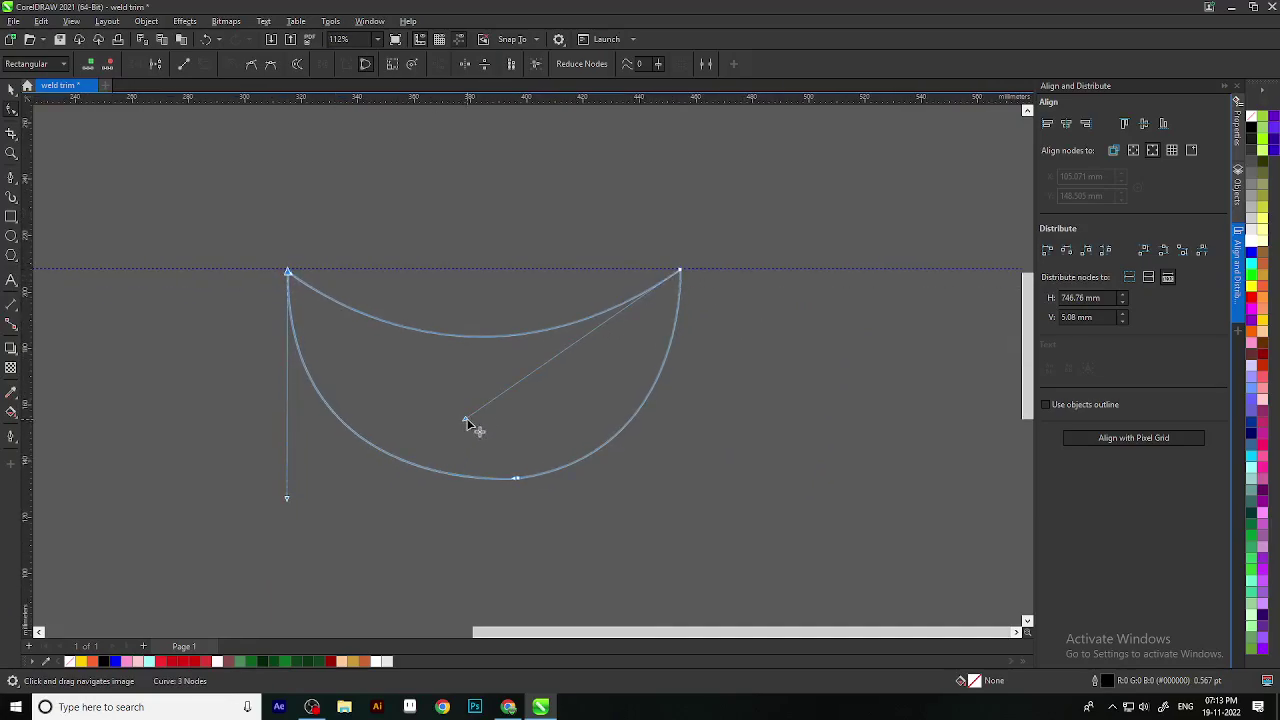
Step: Extend the top-right handle, snap the top-right node onto the guideline, and smooth the bottom curve
{"action": "left_click_drag", "start_coordinate": [466, 419], "coordinate": [478, 433]}
{"action": "scroll", "coordinate": [481, 440], "scroll_direction": "down", "scroll_amount": 2}
{"action": "scroll", "coordinate": [706, 449], "scroll_direction": "left", "scroll_amount": 1}
{"action": "scroll", "coordinate": [700, 357], "scroll_direction": "up", "scroll_amount": 2}
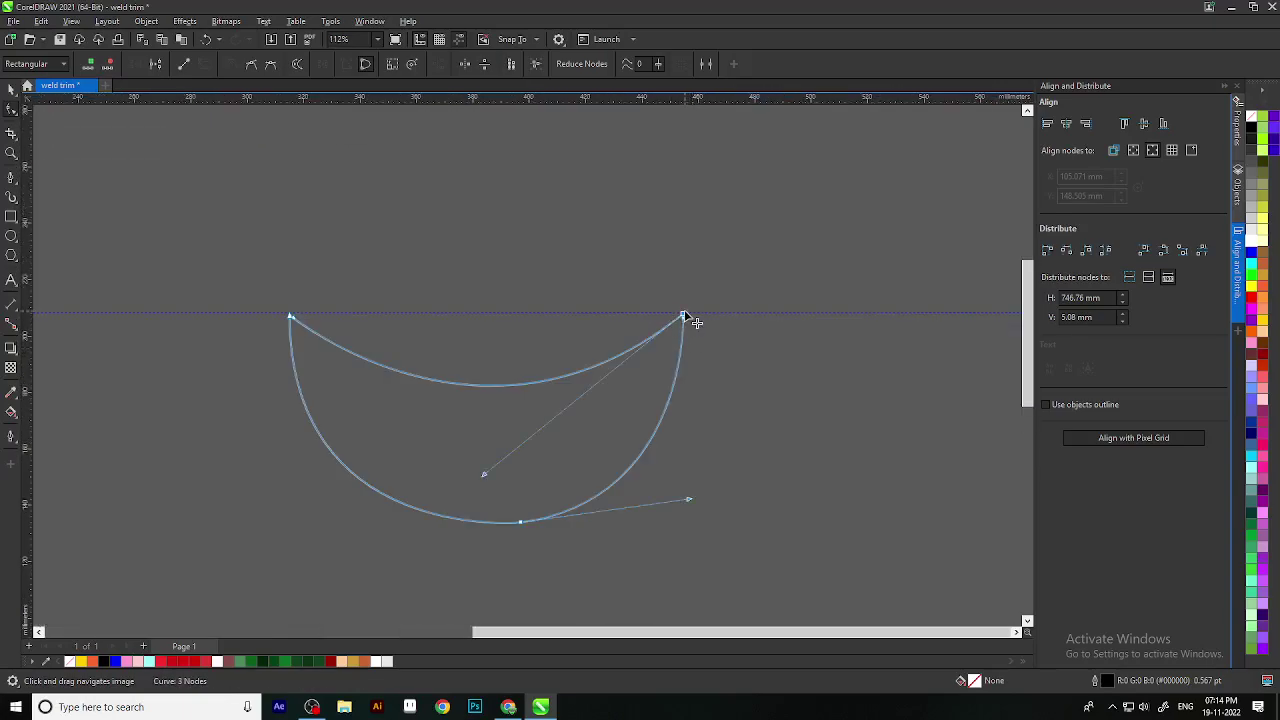
{"action": "left_click_drag", "start_coordinate": [683, 316], "coordinate": [669, 316]}
{"action": "left_click_drag", "start_coordinate": [689, 499], "coordinate": [669, 498]}
{"action": "scroll", "coordinate": [597, 482], "scroll_direction": "down", "scroll_amount": 2}
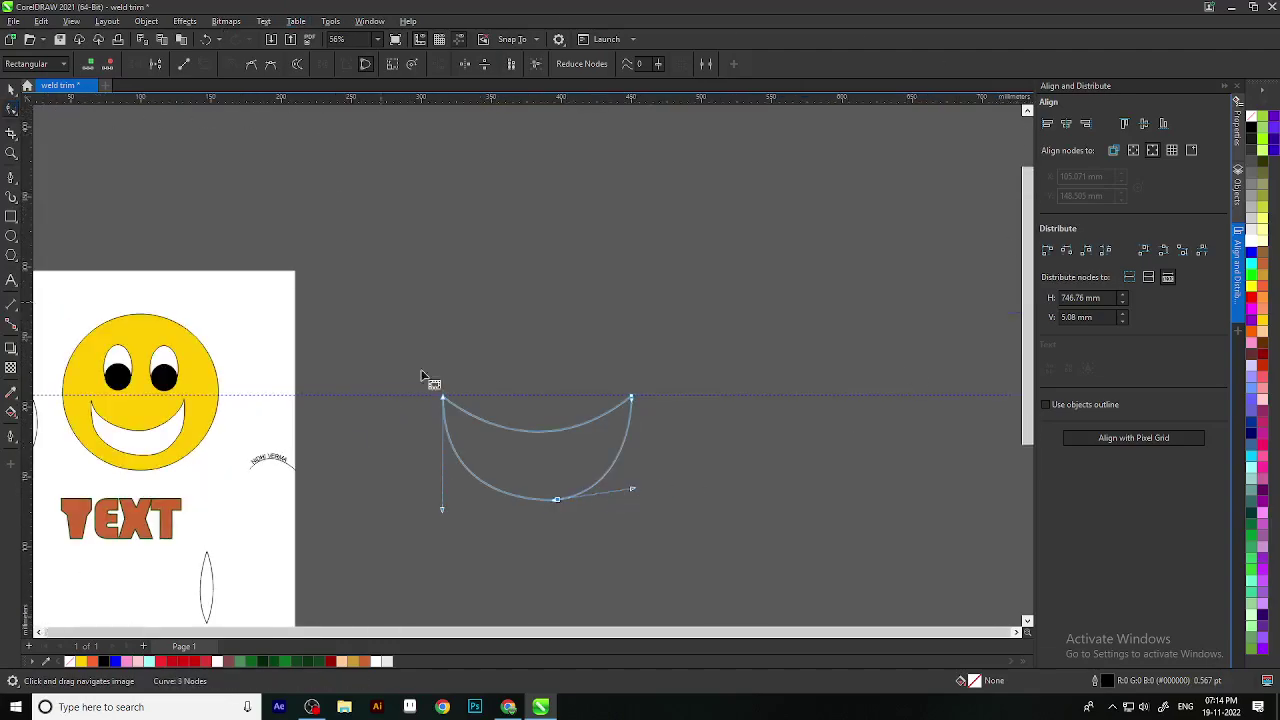
Step: Switch to whole-object selection and delete the half-moon curve beside the page
{"action": "key", "text": "space"}
{"action": "scroll", "coordinate": [843, 403], "scroll_direction": "down", "scroll_amount": 3}
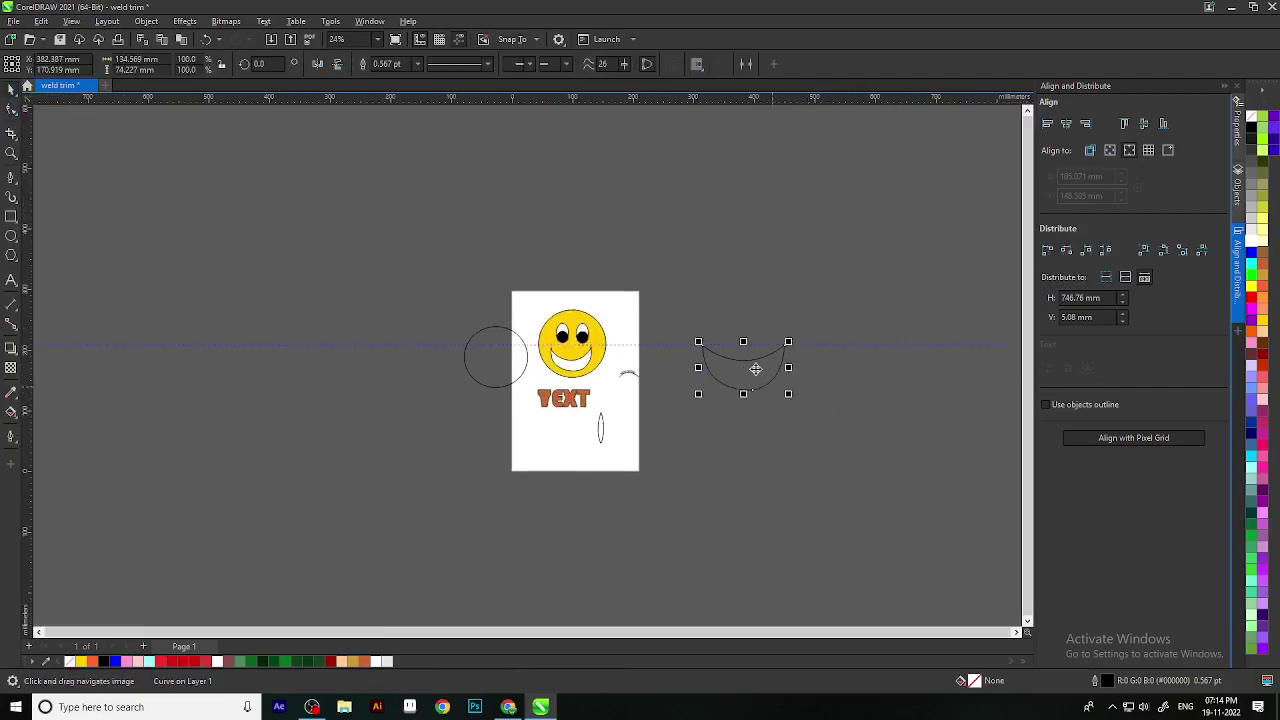
{"action": "scroll", "coordinate": [759, 380], "scroll_direction": "up", "scroll_amount": 2}
{"action": "left_click", "coordinate": [857, 491]}
{"action": "scroll", "coordinate": [675, 493], "scroll_direction": "down", "scroll_amount": 2}
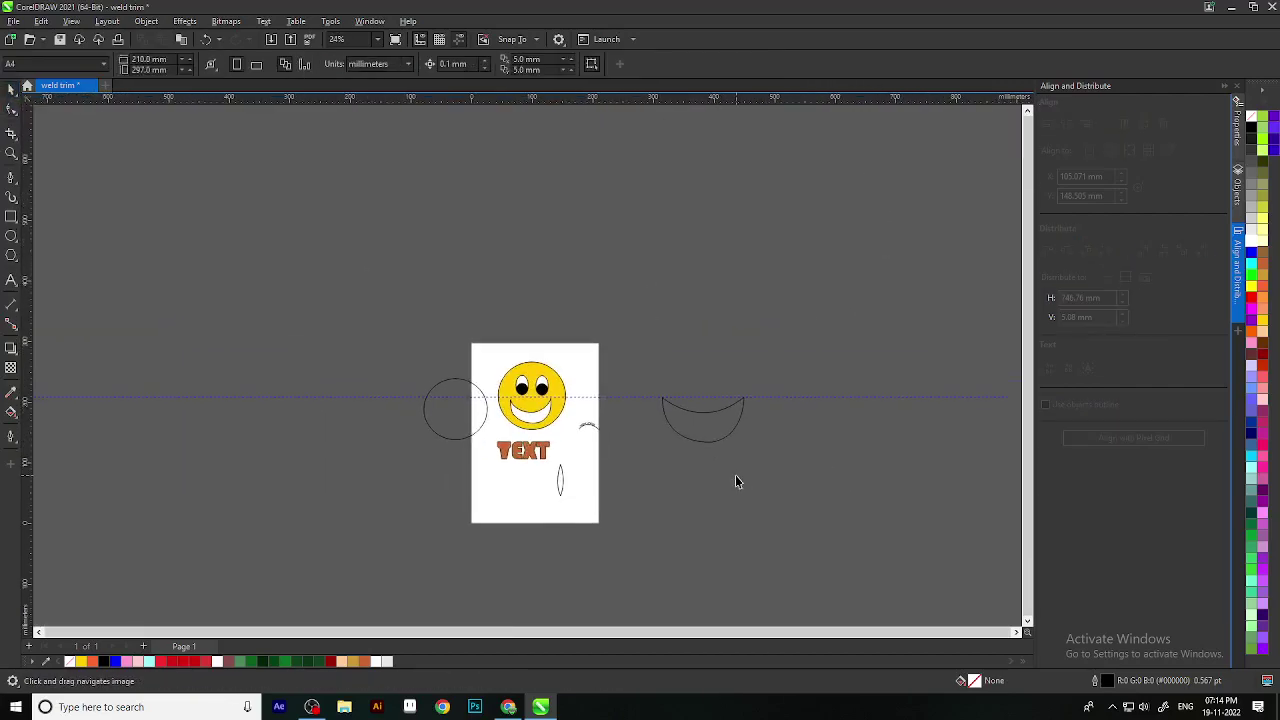
{"action": "key", "text": "Tab"}
{"action": "left_click_drag", "start_coordinate": [807, 517], "coordinate": [663, 349]}
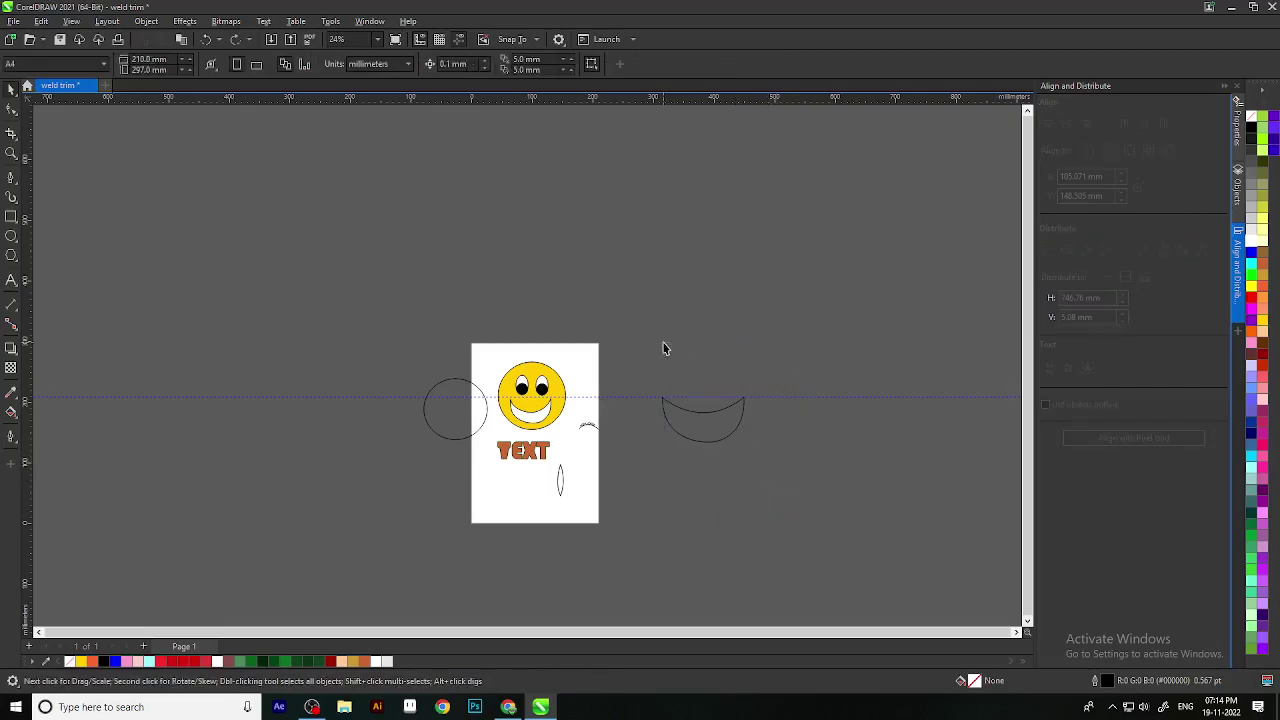
{"action": "left_click", "coordinate": [698, 445]}
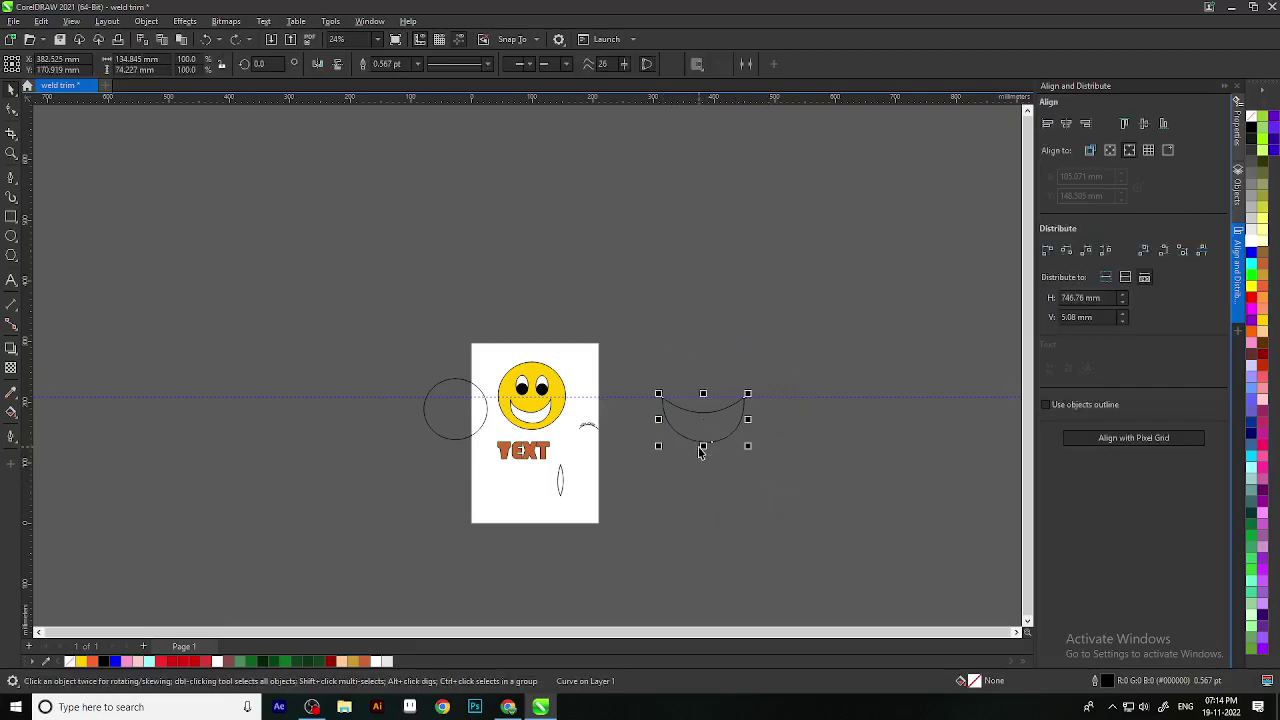
{"action": "key", "text": "Delete"}
Step: Select the smiley's mouth curve and delete it, leaving only the eyes
{"action": "scroll", "coordinate": [488, 423], "scroll_direction": "up", "scroll_amount": 2}
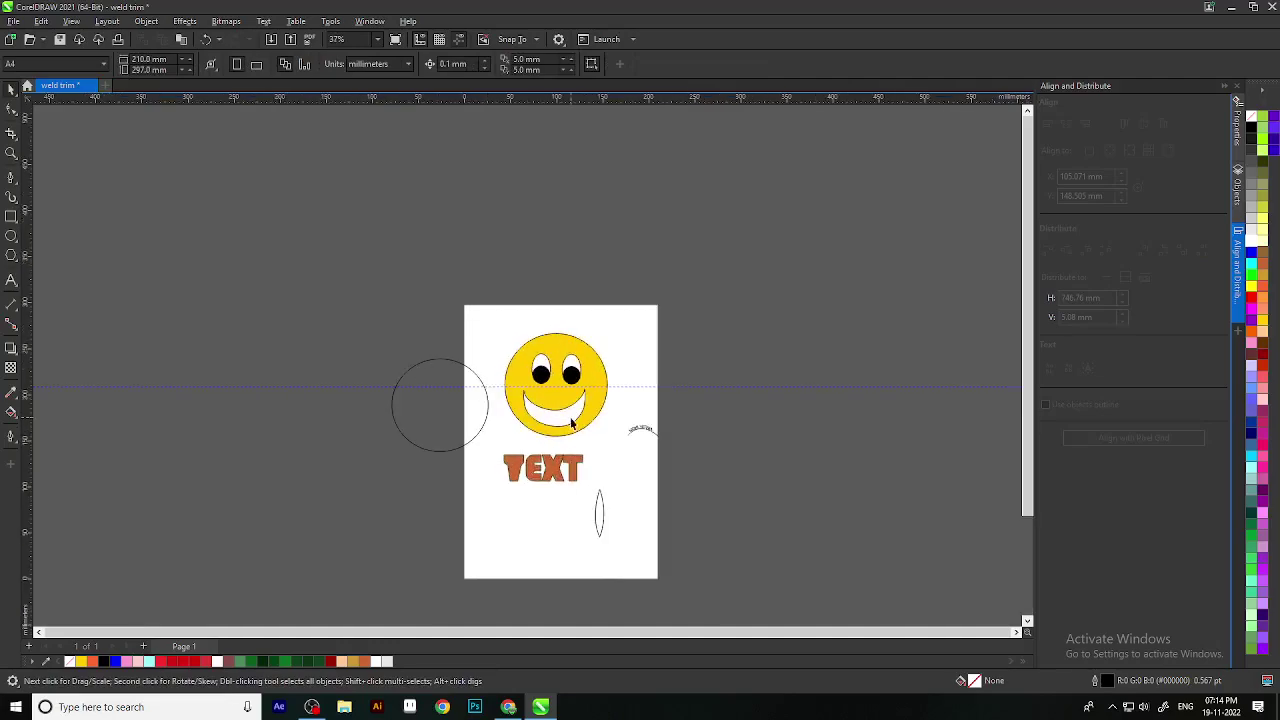
{"action": "scroll", "coordinate": [572, 424], "scroll_direction": "down", "scroll_amount": 1}
{"action": "left_click", "coordinate": [573, 369]}
{"action": "key", "text": "Delete"}
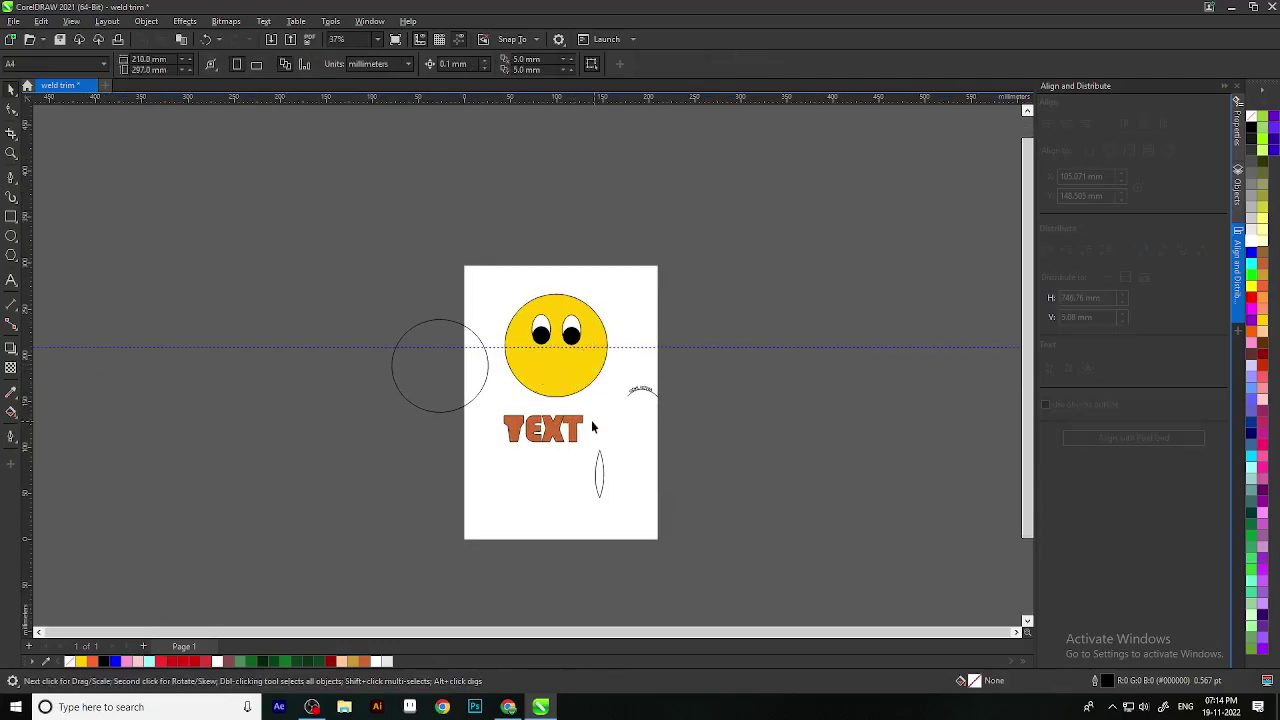
{"action": "scroll", "coordinate": [594, 429], "scroll_direction": "down", "scroll_amount": 2}
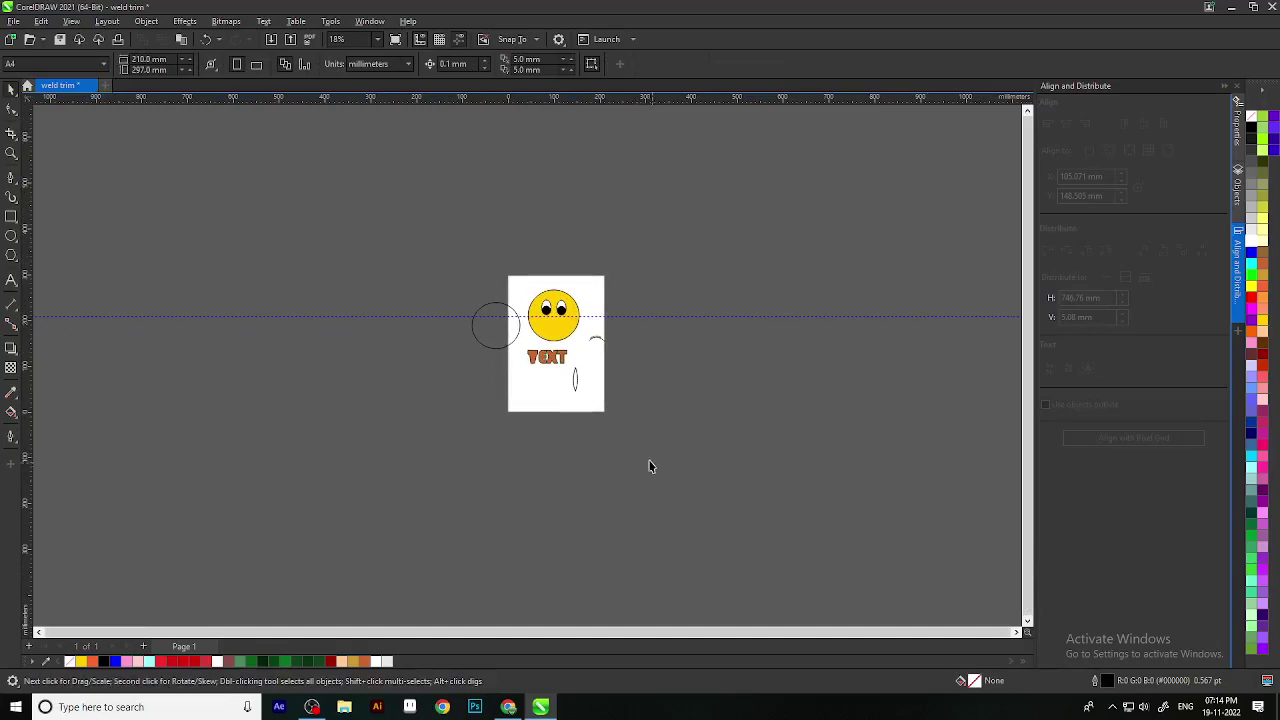
{"action": "scroll", "coordinate": [415, 340], "scroll_direction": "up", "scroll_amount": 2}
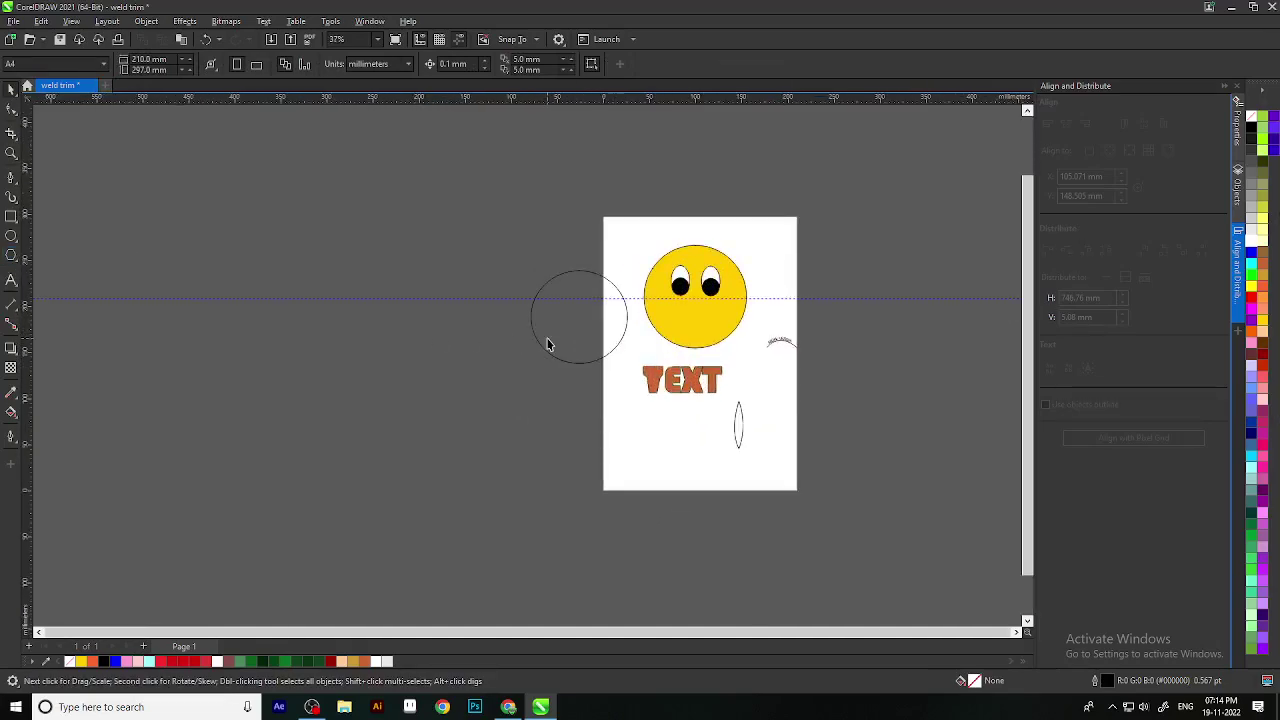
Step: Move the outline circle off the page, fill it Ice Blue, and overlap copies into a cloud cluster
{"action": "left_click", "coordinate": [569, 329]}
{"action": "left_click_drag", "start_coordinate": [569, 329], "coordinate": [238, 466]}
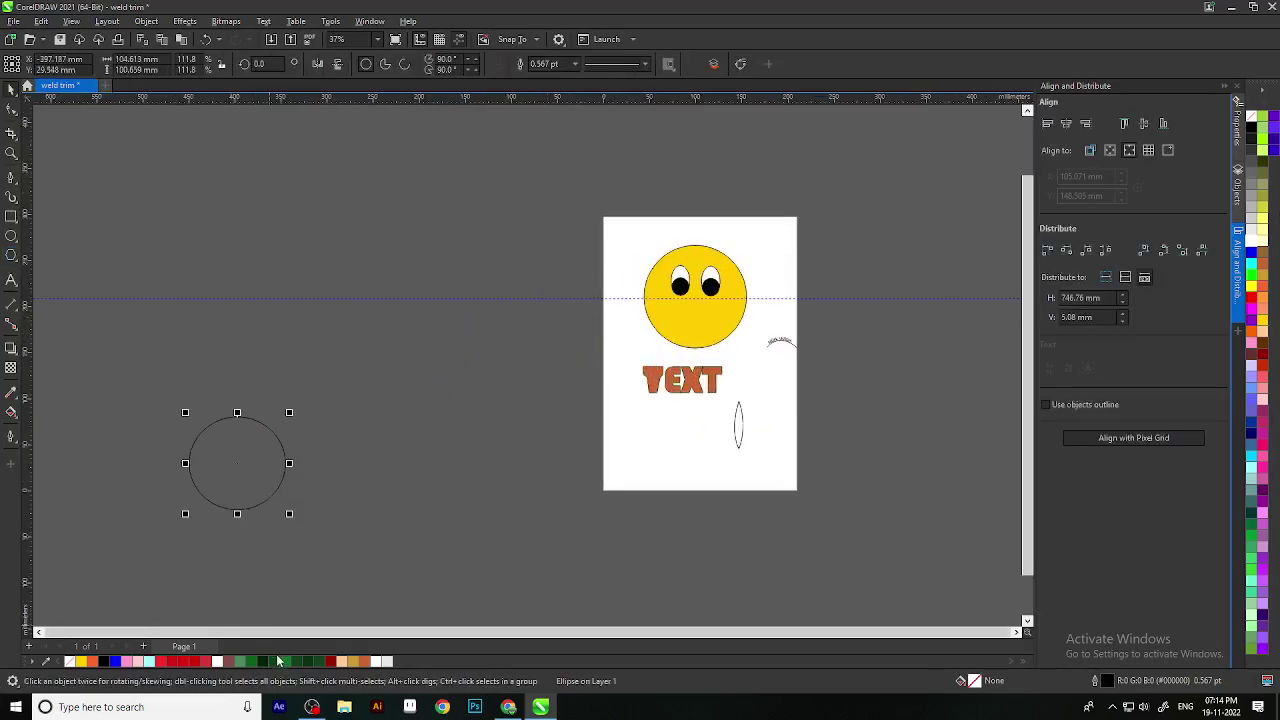
{"action": "left_click", "coordinate": [149, 661]}
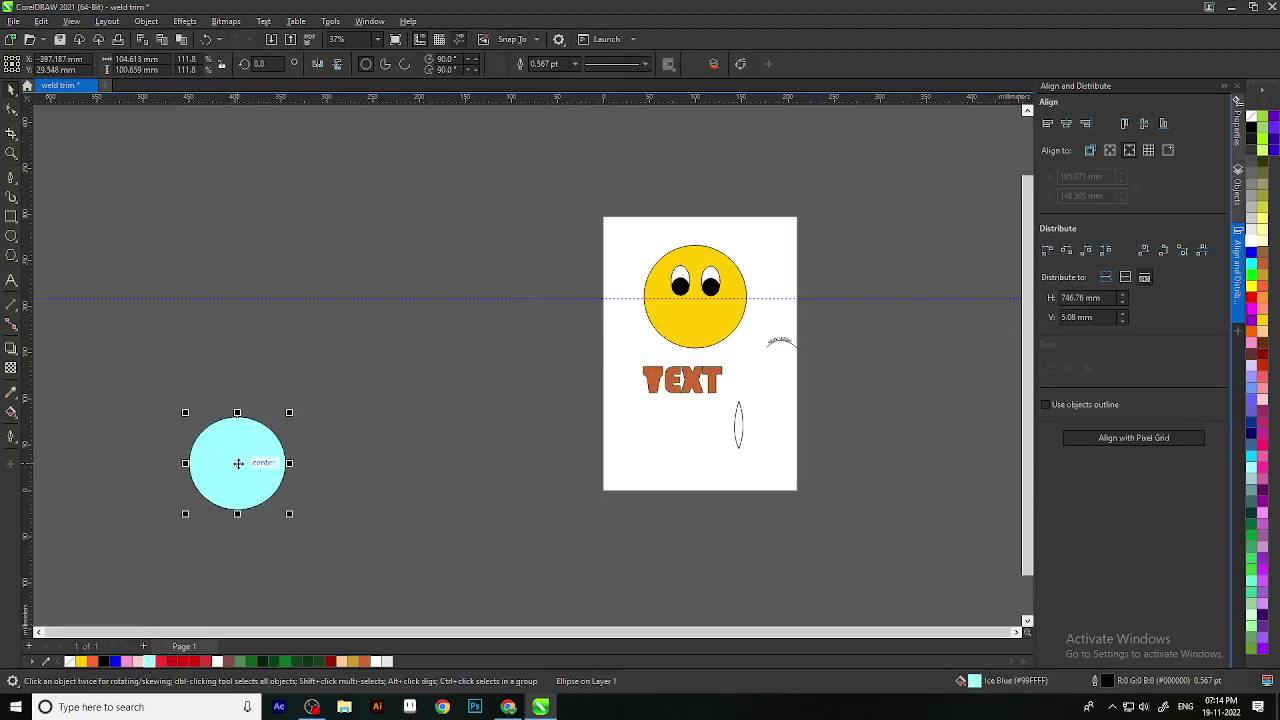
{"action": "left_click_drag", "start_coordinate": [238, 463], "coordinate": [420, 488]}
{"action": "left_click", "coordinate": [240, 490]}
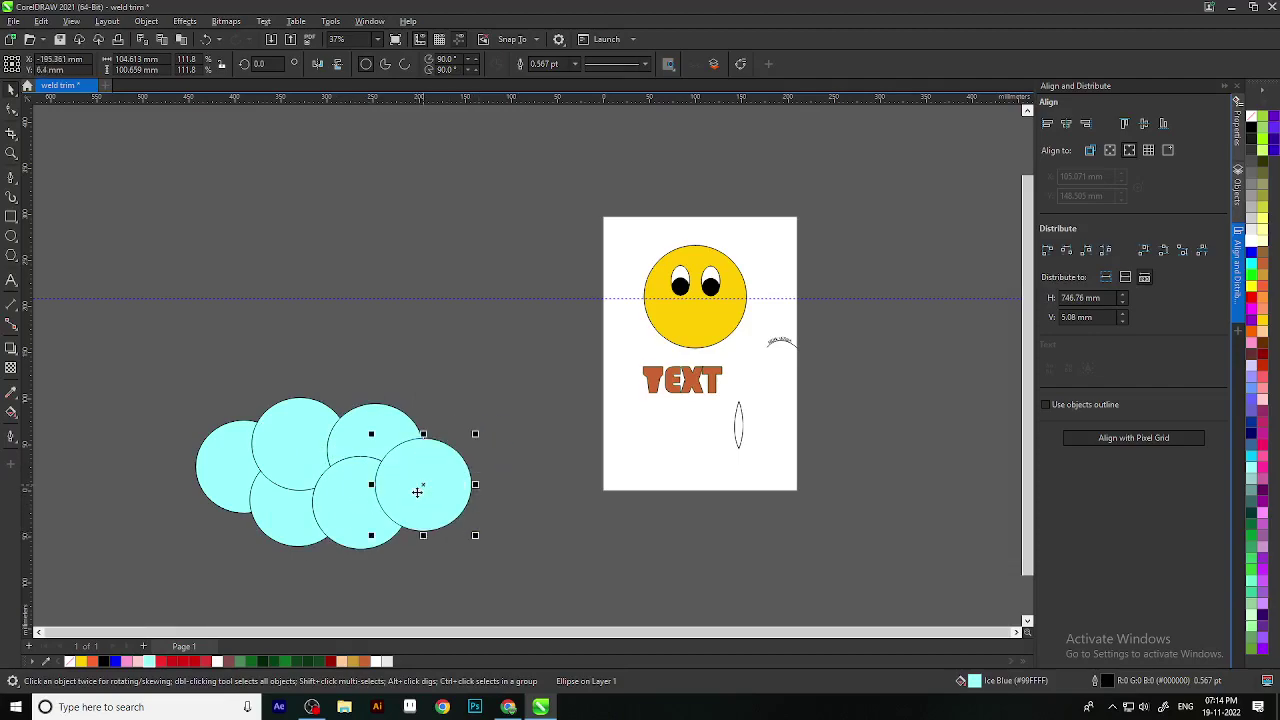
Step: Marquee-select the six ice-blue circles and weld them into one cloud shape
{"action": "left_click_drag", "start_coordinate": [530, 568], "coordinate": [137, 373]}
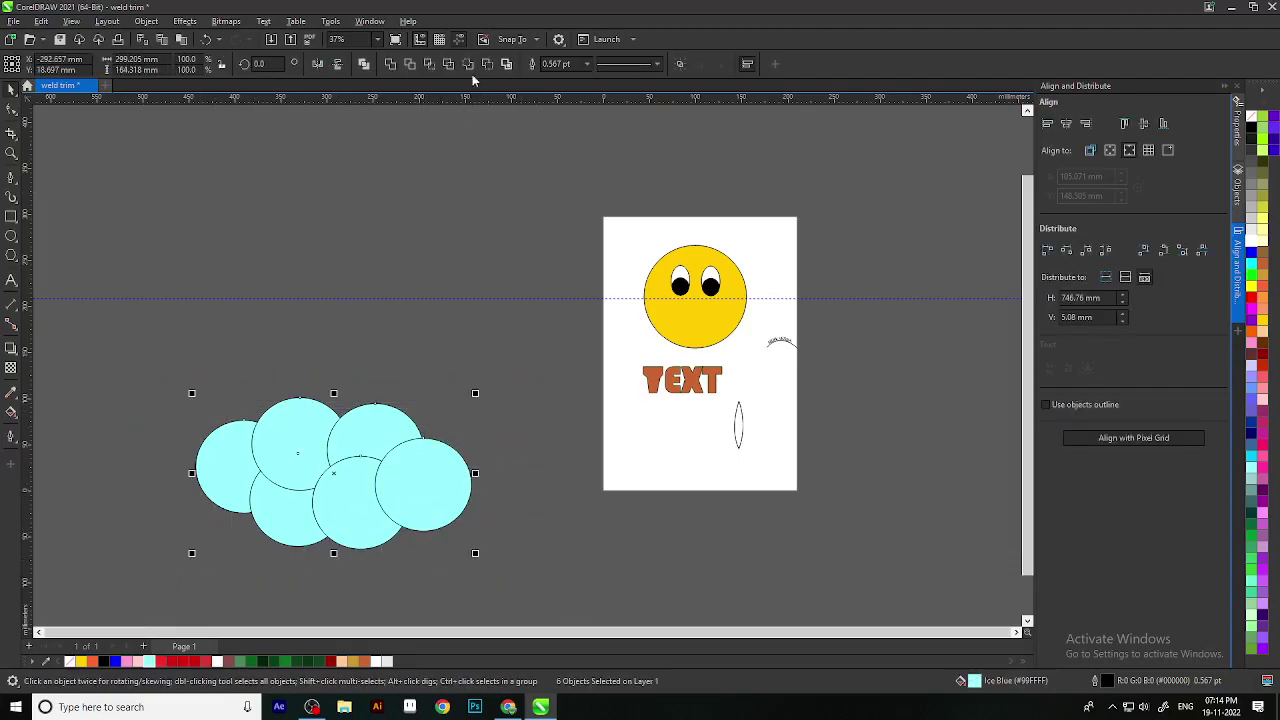
{"action": "left_click", "coordinate": [390, 64]}
{"action": "left_click", "coordinate": [437, 266]}
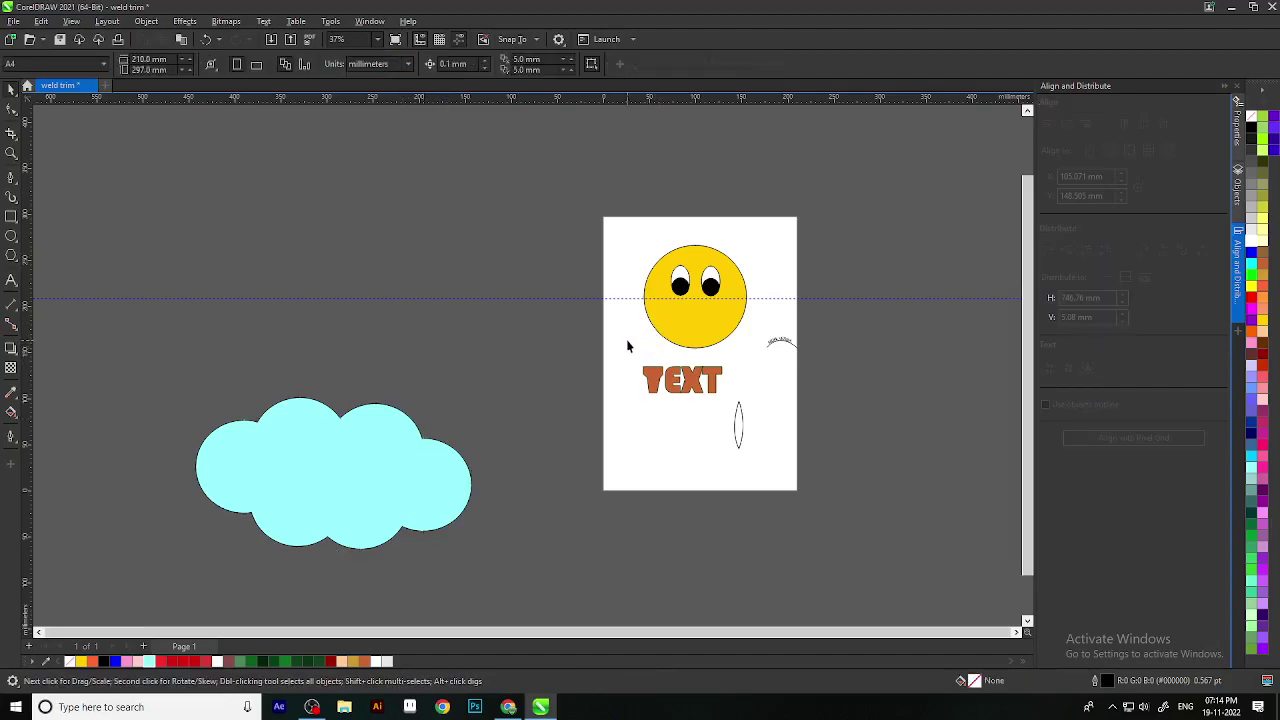
{"action": "scroll", "coordinate": [626, 339], "scroll_direction": "down", "scroll_amount": 3}
{"action": "scroll", "coordinate": [489, 349], "scroll_direction": "up", "scroll_amount": 2}
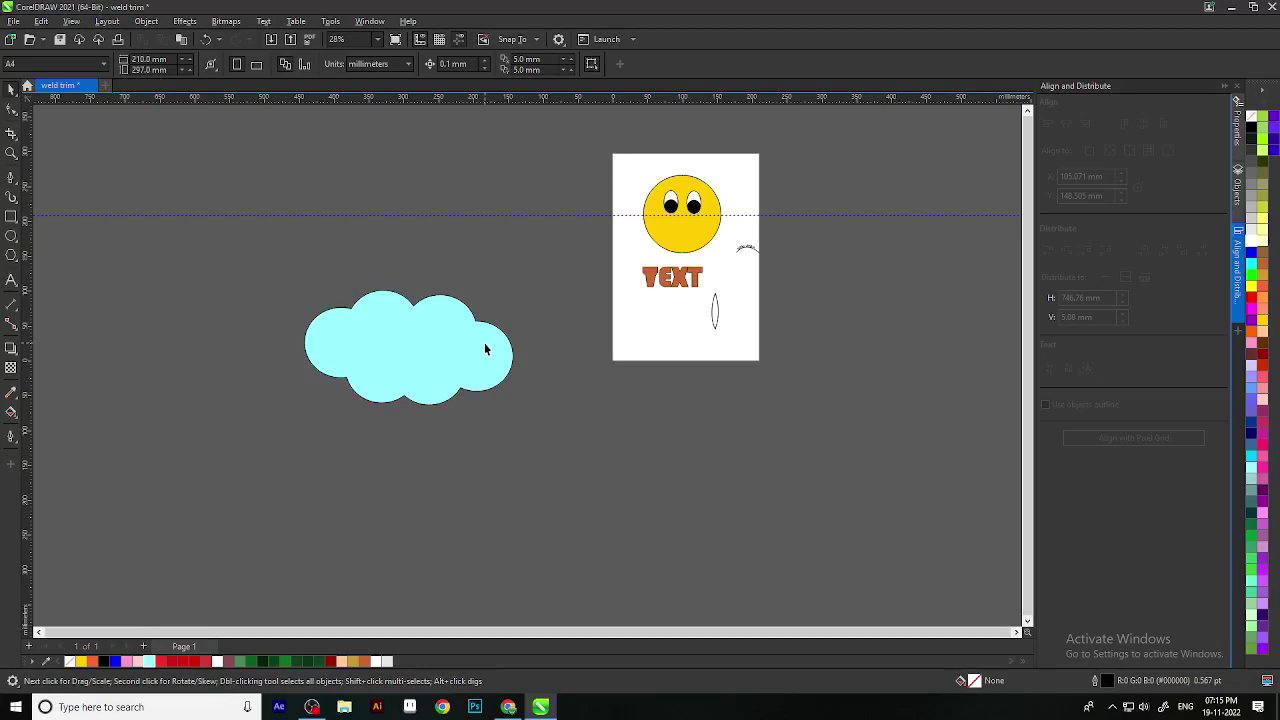
Step: Delete the welded cloud, then marquee-select and delete all eight objects on the page
{"action": "scroll", "coordinate": [484, 345], "scroll_direction": "down", "scroll_amount": 2}
{"action": "left_click", "coordinate": [466, 352]}
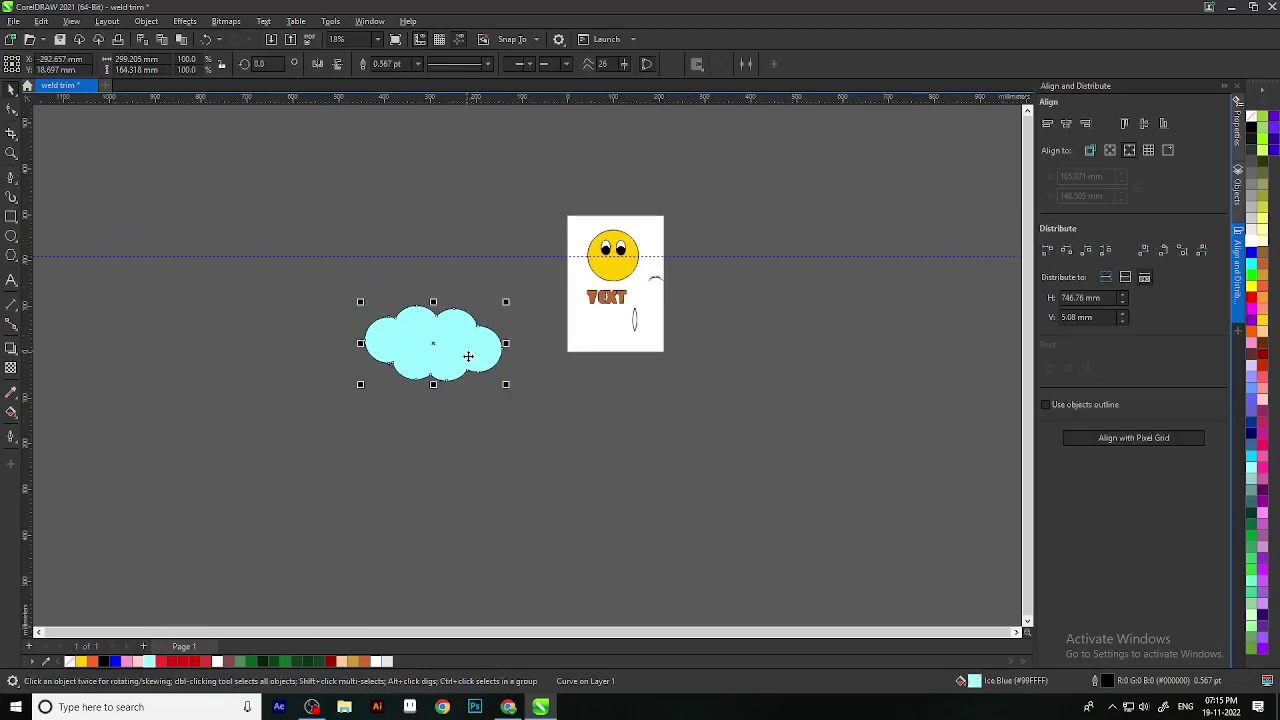
{"action": "key", "text": "Delete"}
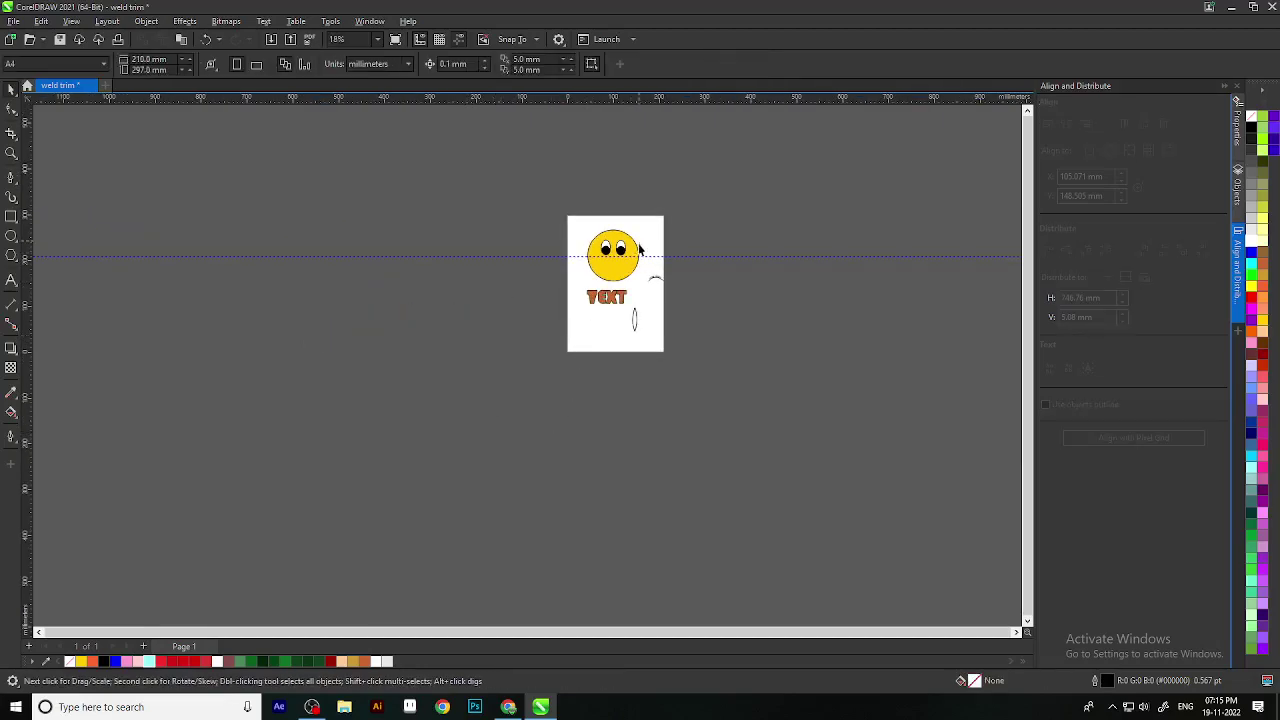
{"action": "scroll", "coordinate": [669, 423], "scroll_direction": "up", "scroll_amount": 2}
{"action": "mouse_move", "coordinate": [708, 565]}
{"action": "left_mouse_down"}
{"action": "mouse_move", "coordinate": [551, 351]}
{"action": "mouse_move", "coordinate": [490, 298]}
{"action": "left_mouse_up"}
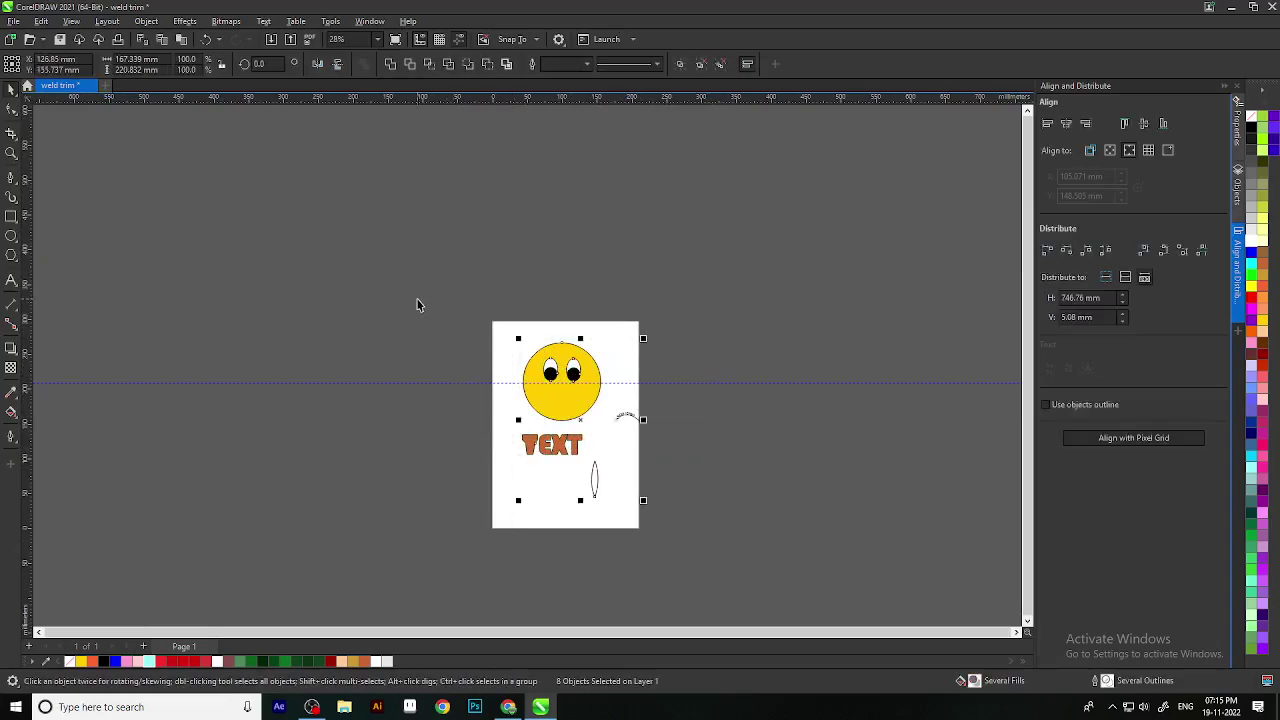
{"action": "key", "text": "Delete"}
{"action": "scroll", "coordinate": [703, 437], "scroll_direction": "down", "scroll_amount": 1}
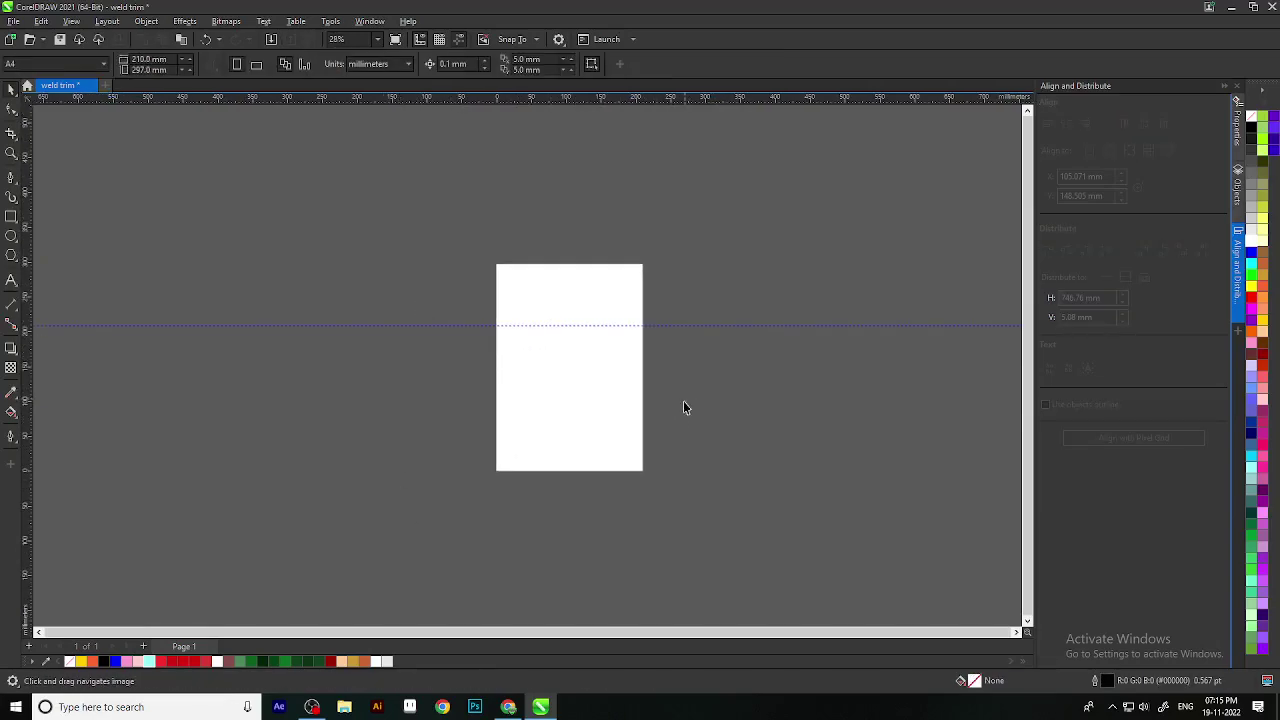